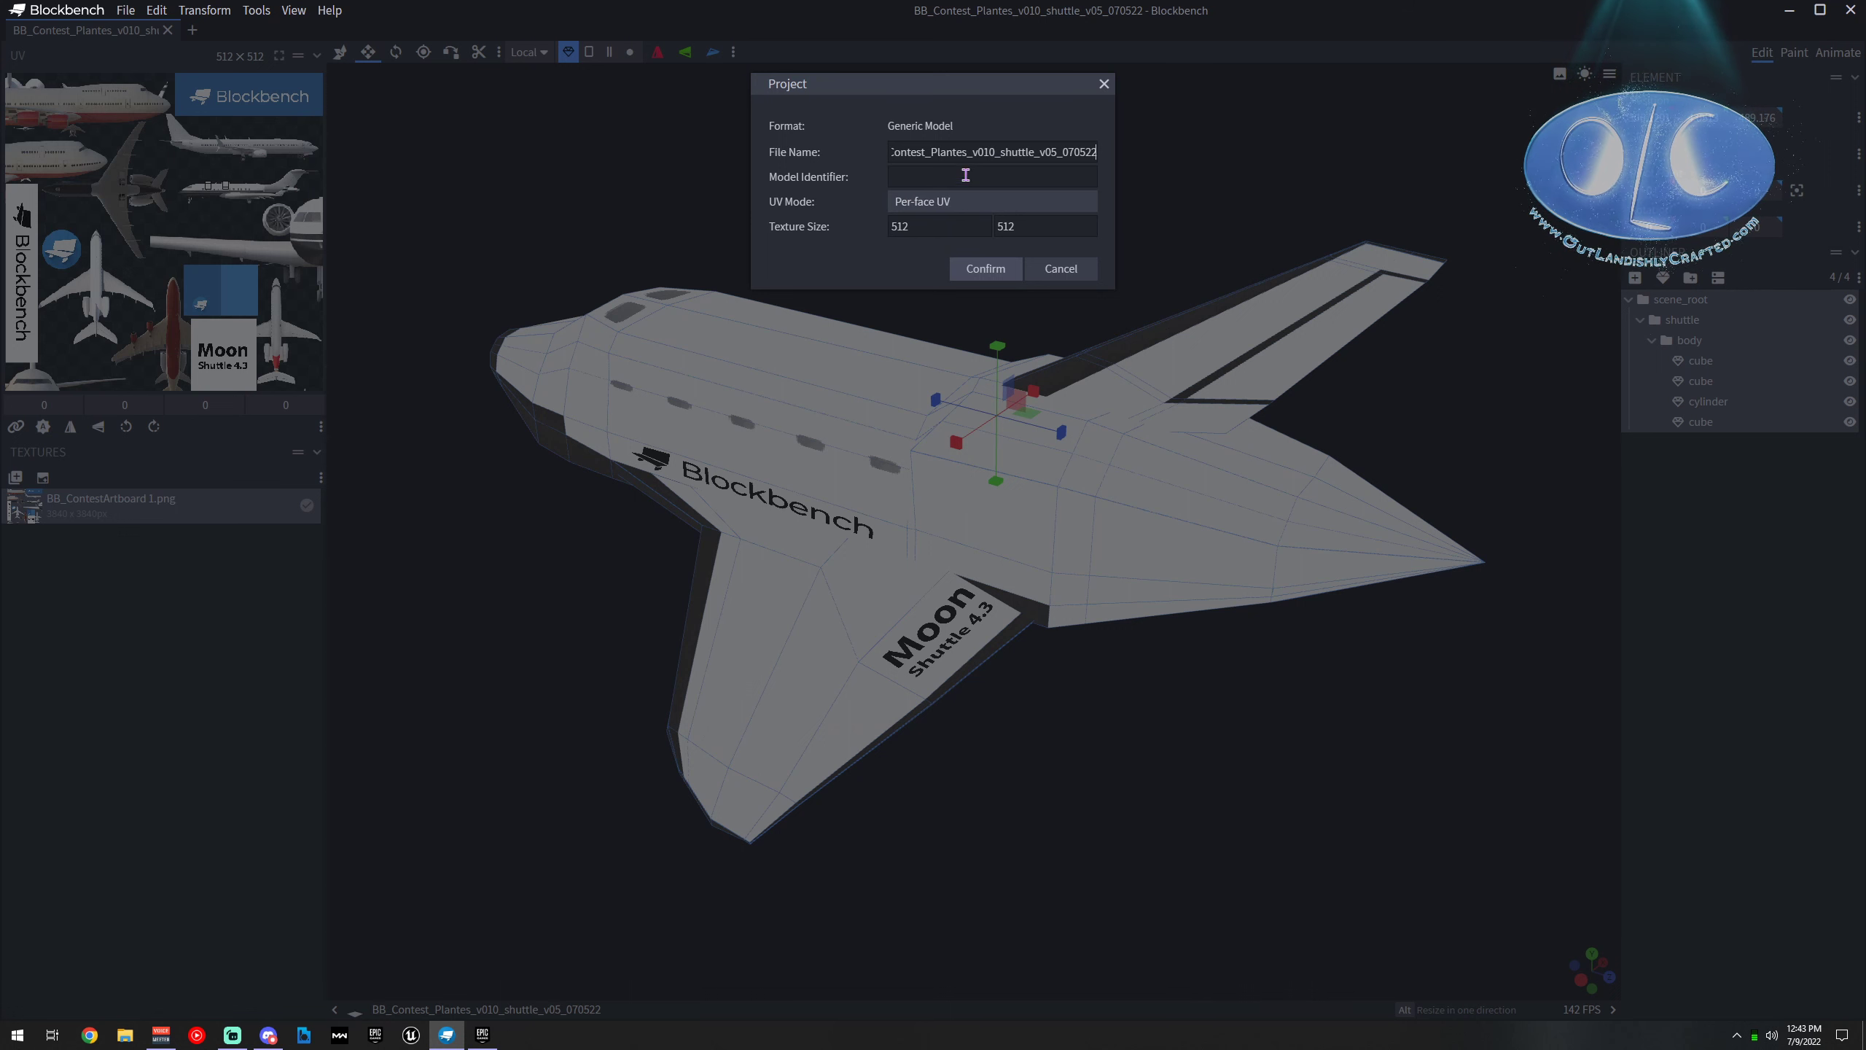
Switch to Unreal Engine and create a blank Games project named BlockBench_Guide_1
{"action": "left_click", "coordinate": [1065, 269]}
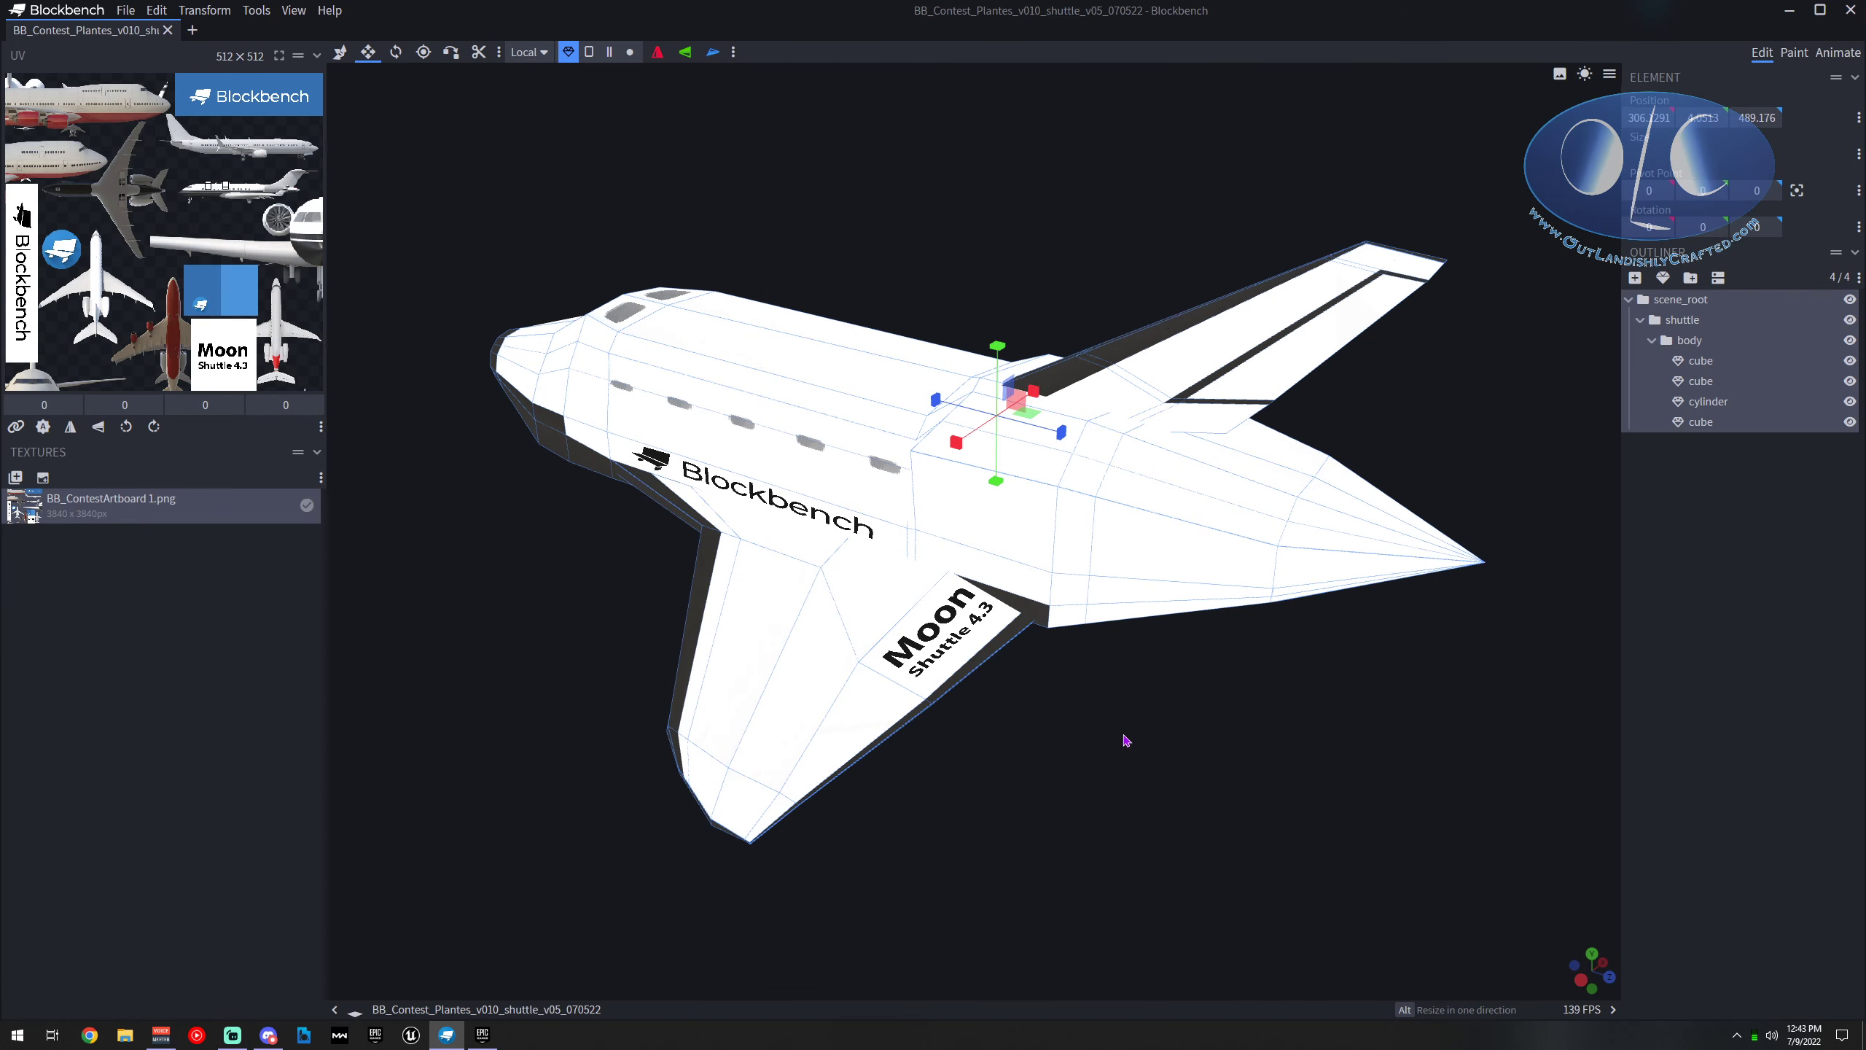
{"action": "left_click", "coordinate": [482, 1034]}
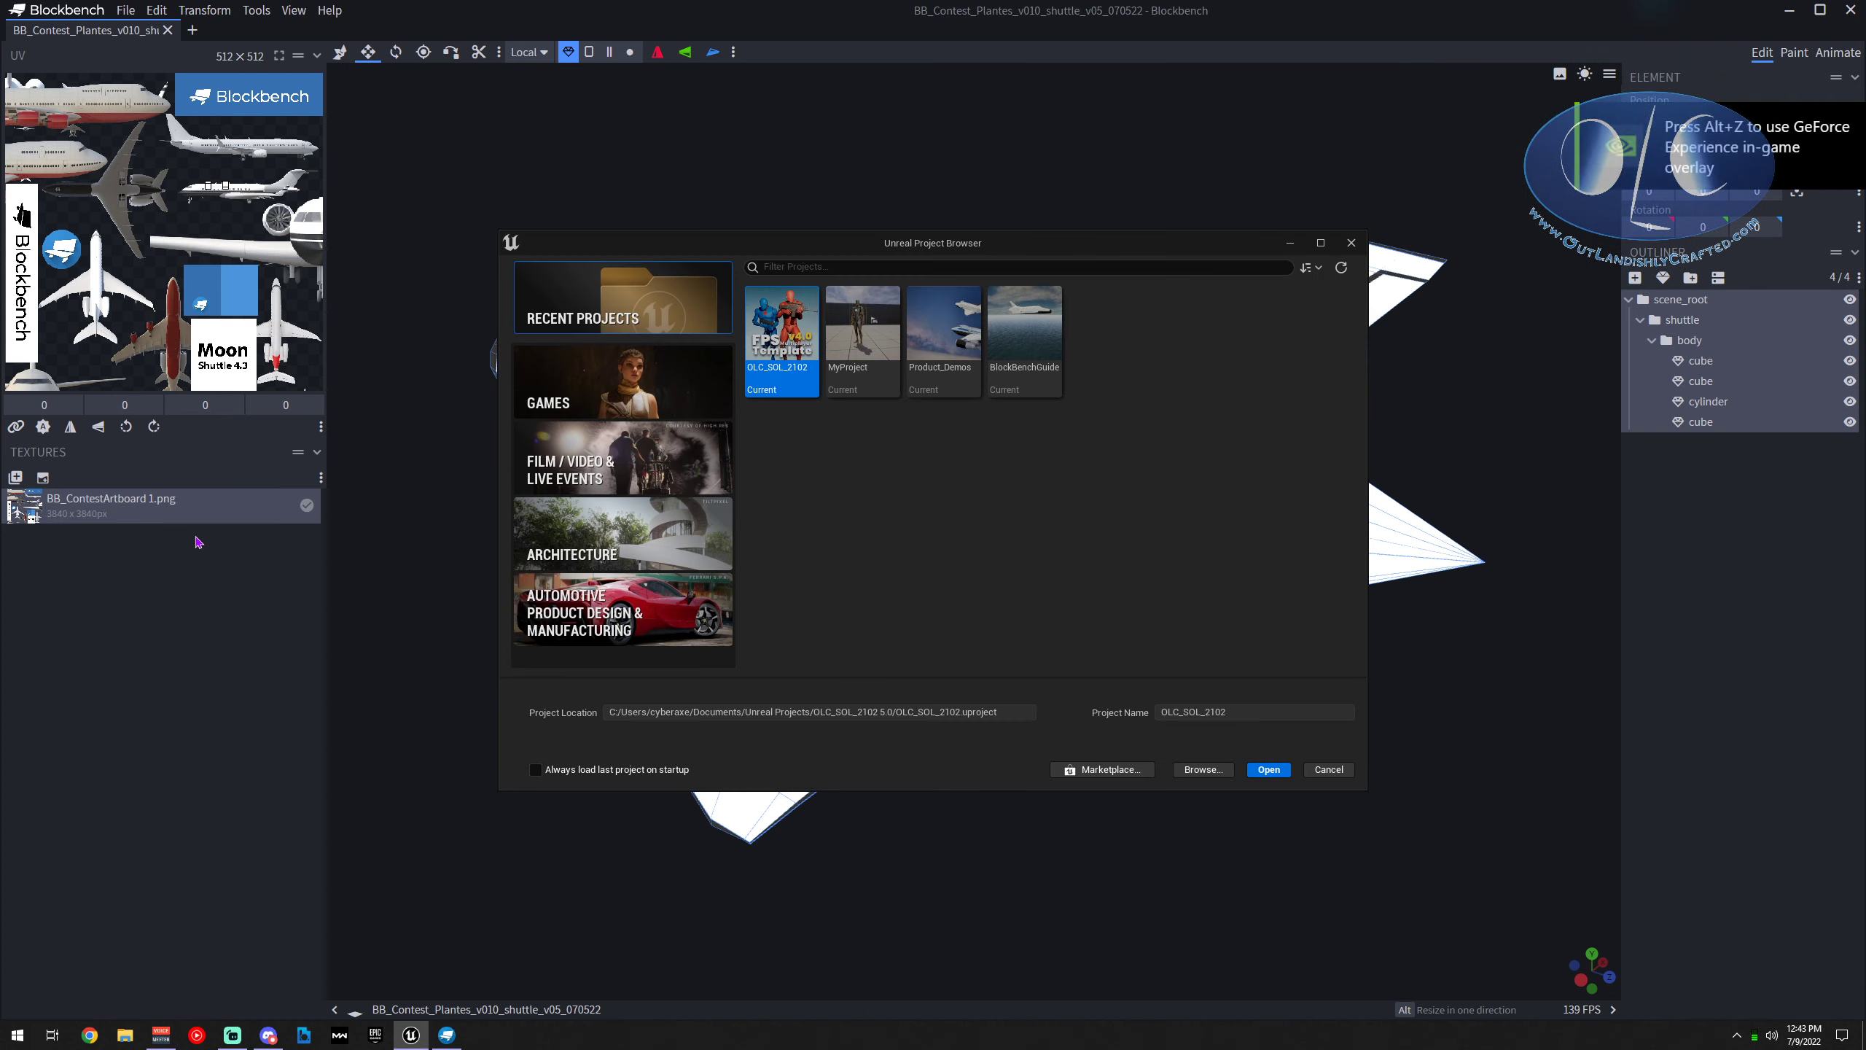
{"action": "left_click", "coordinate": [655, 401]}
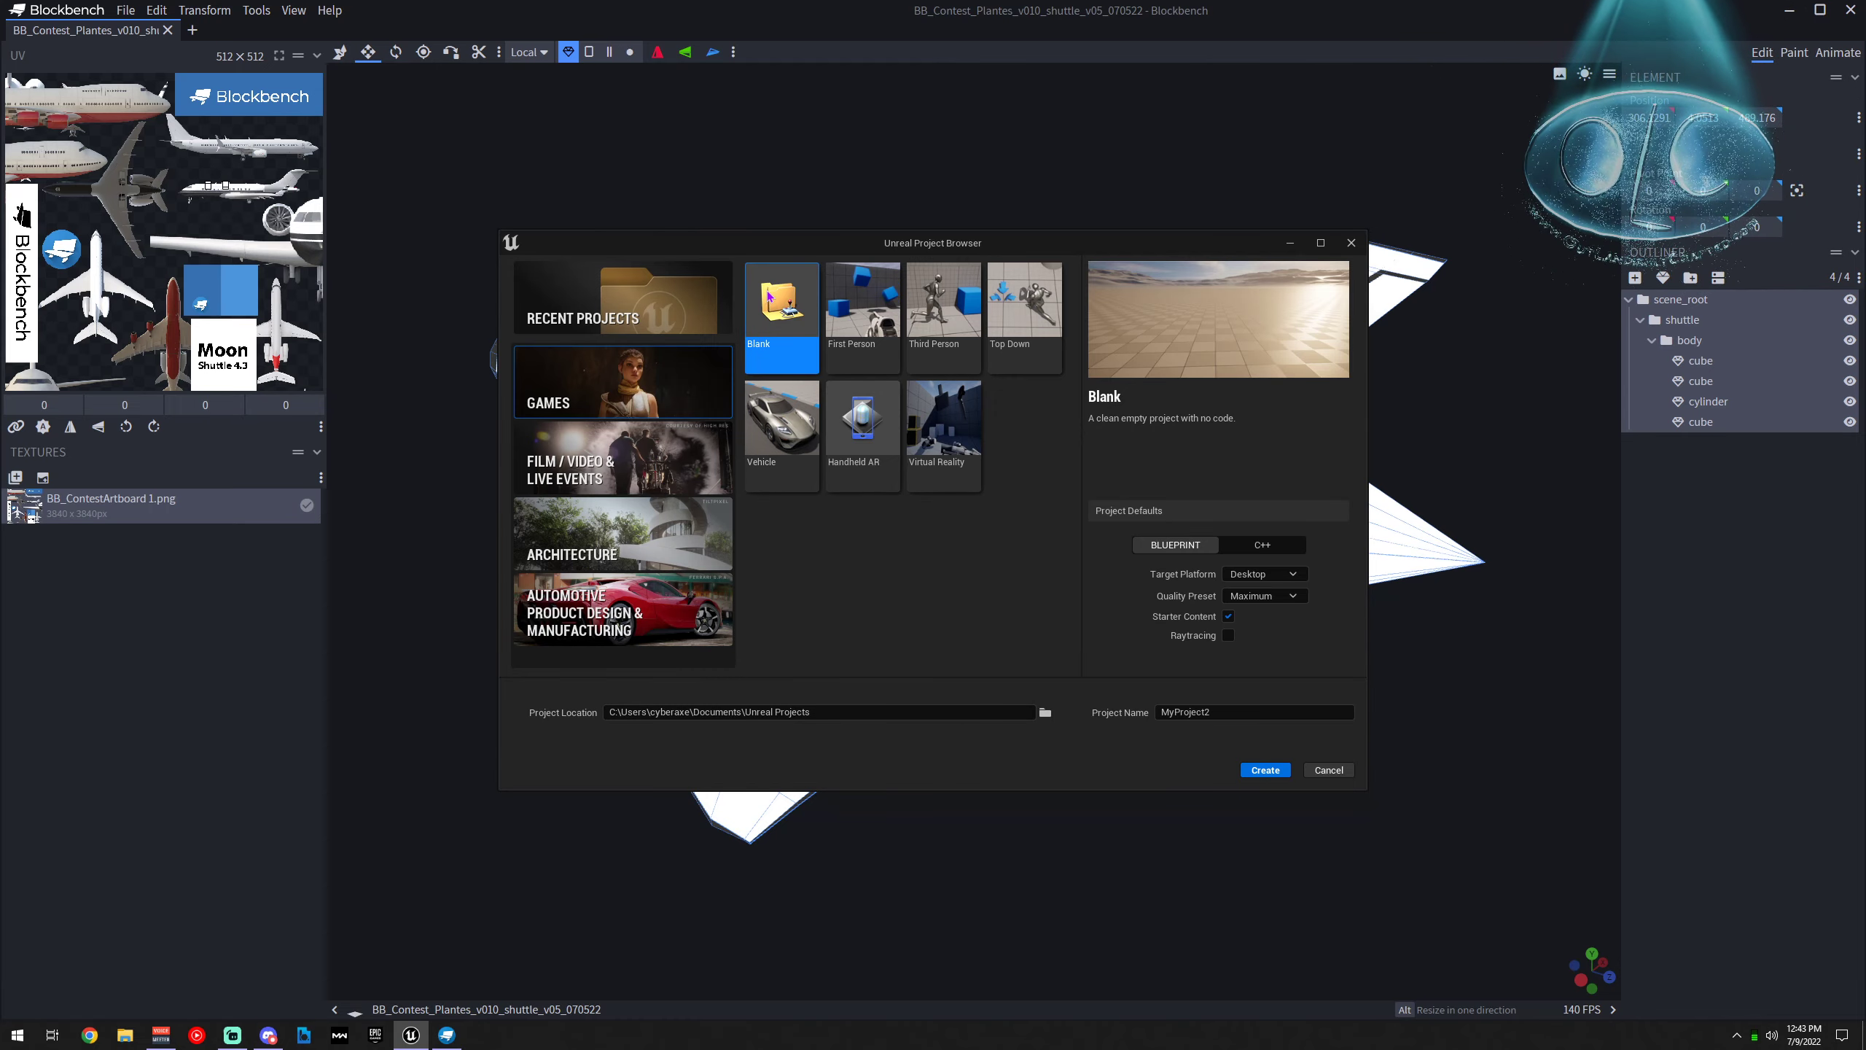
{"action": "left_click", "coordinate": [1159, 715]}
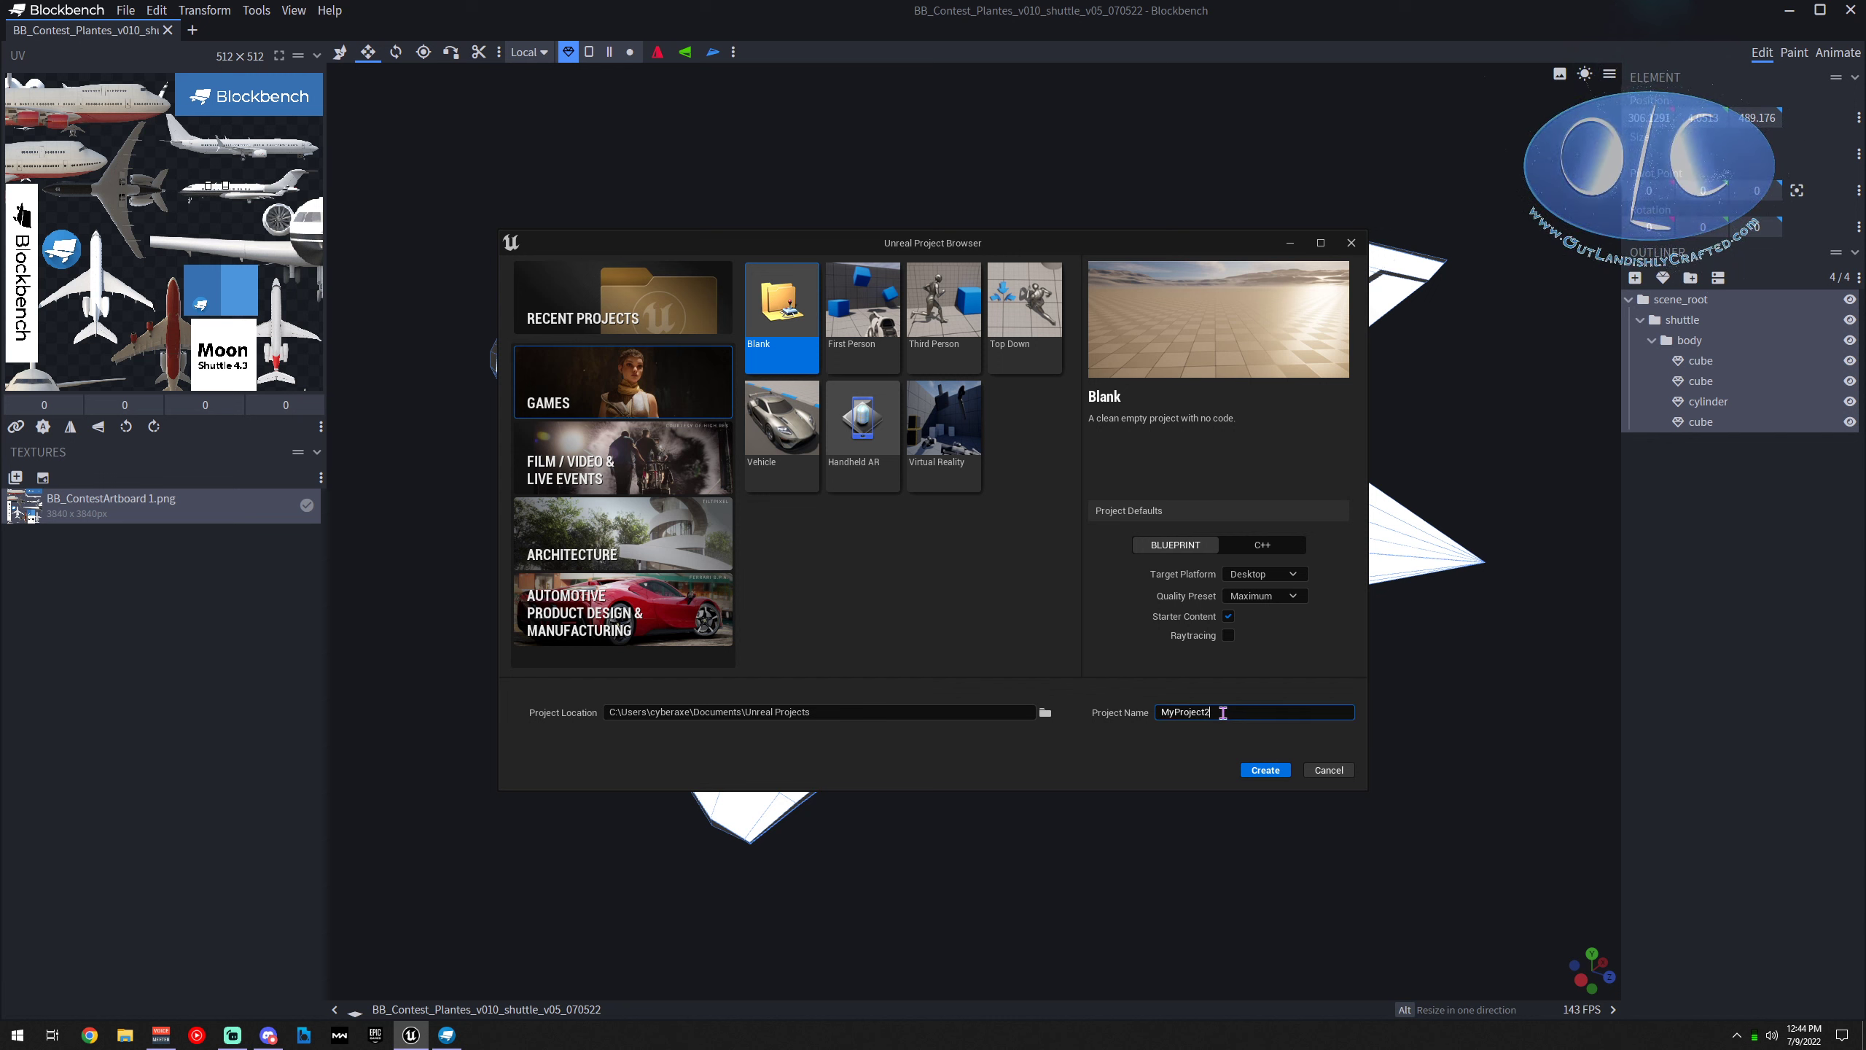
{"action": "type", "text": "BlockBench_Guide_1"}
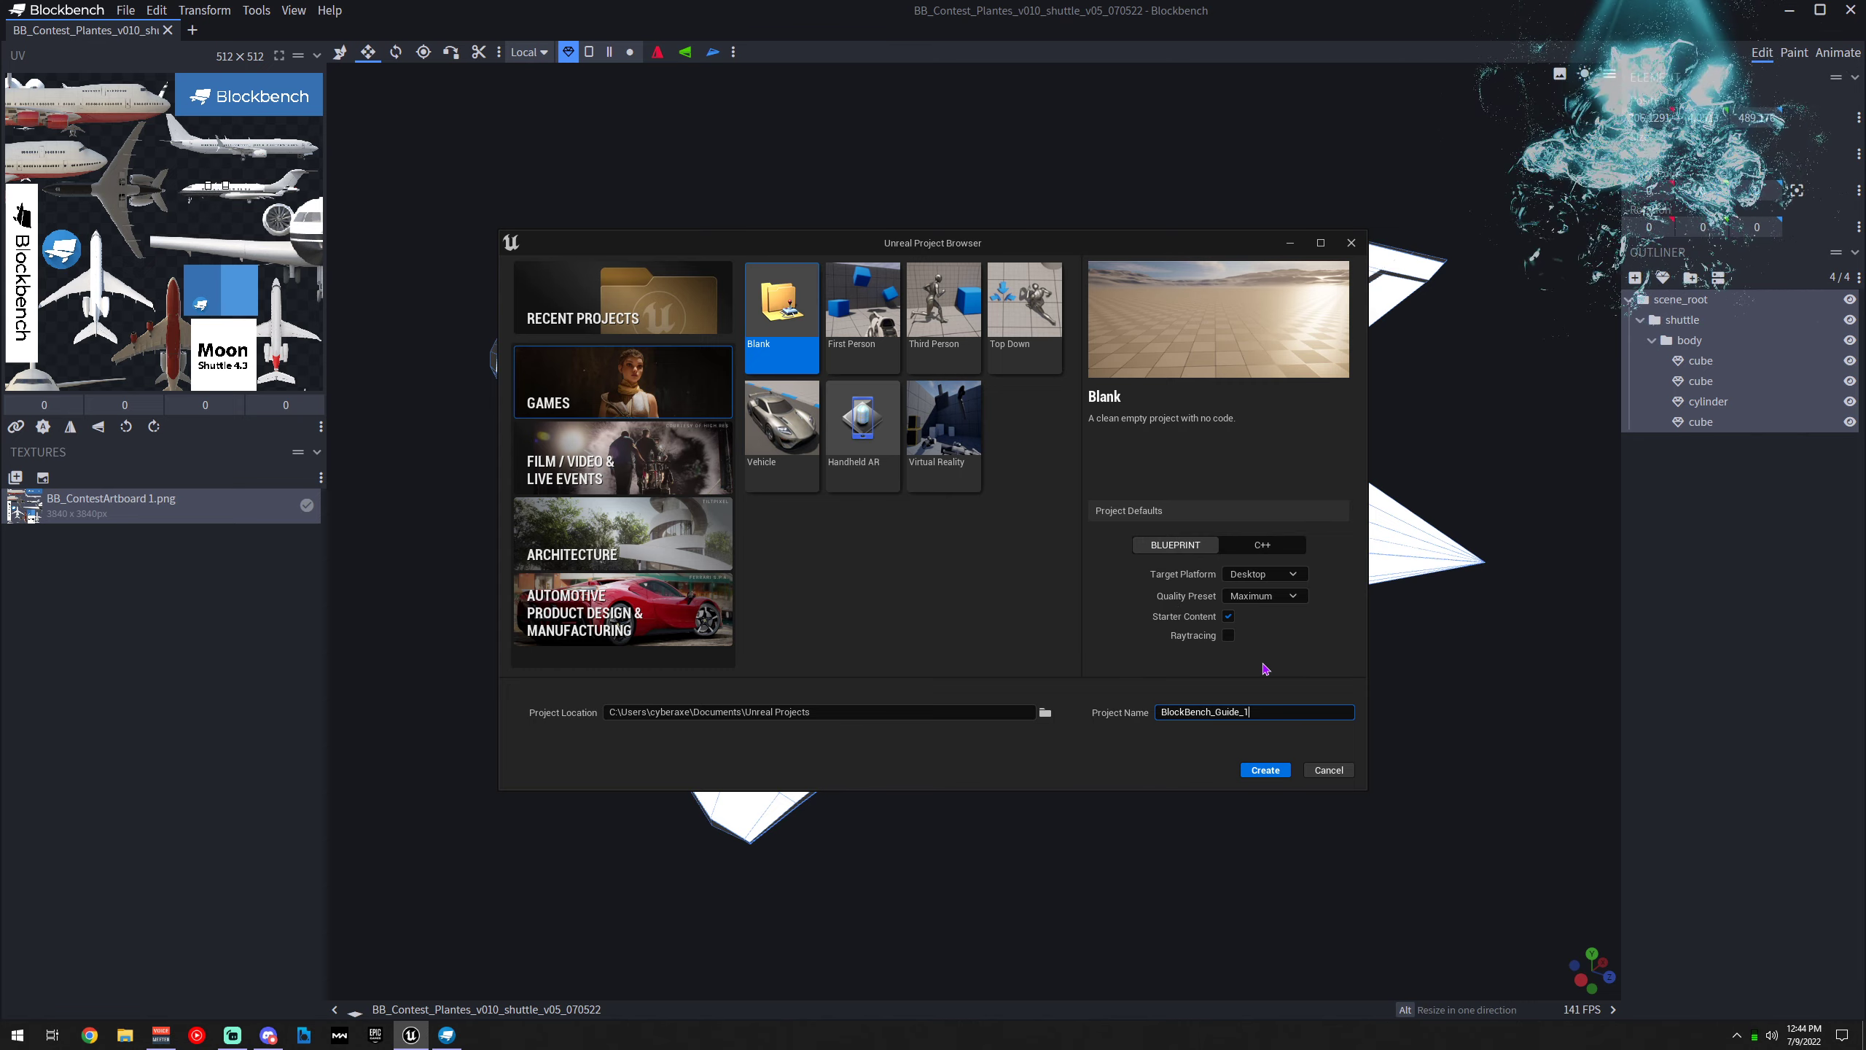
{"action": "left_click", "coordinate": [1293, 596]}
{"action": "left_click", "coordinate": [1298, 614]}
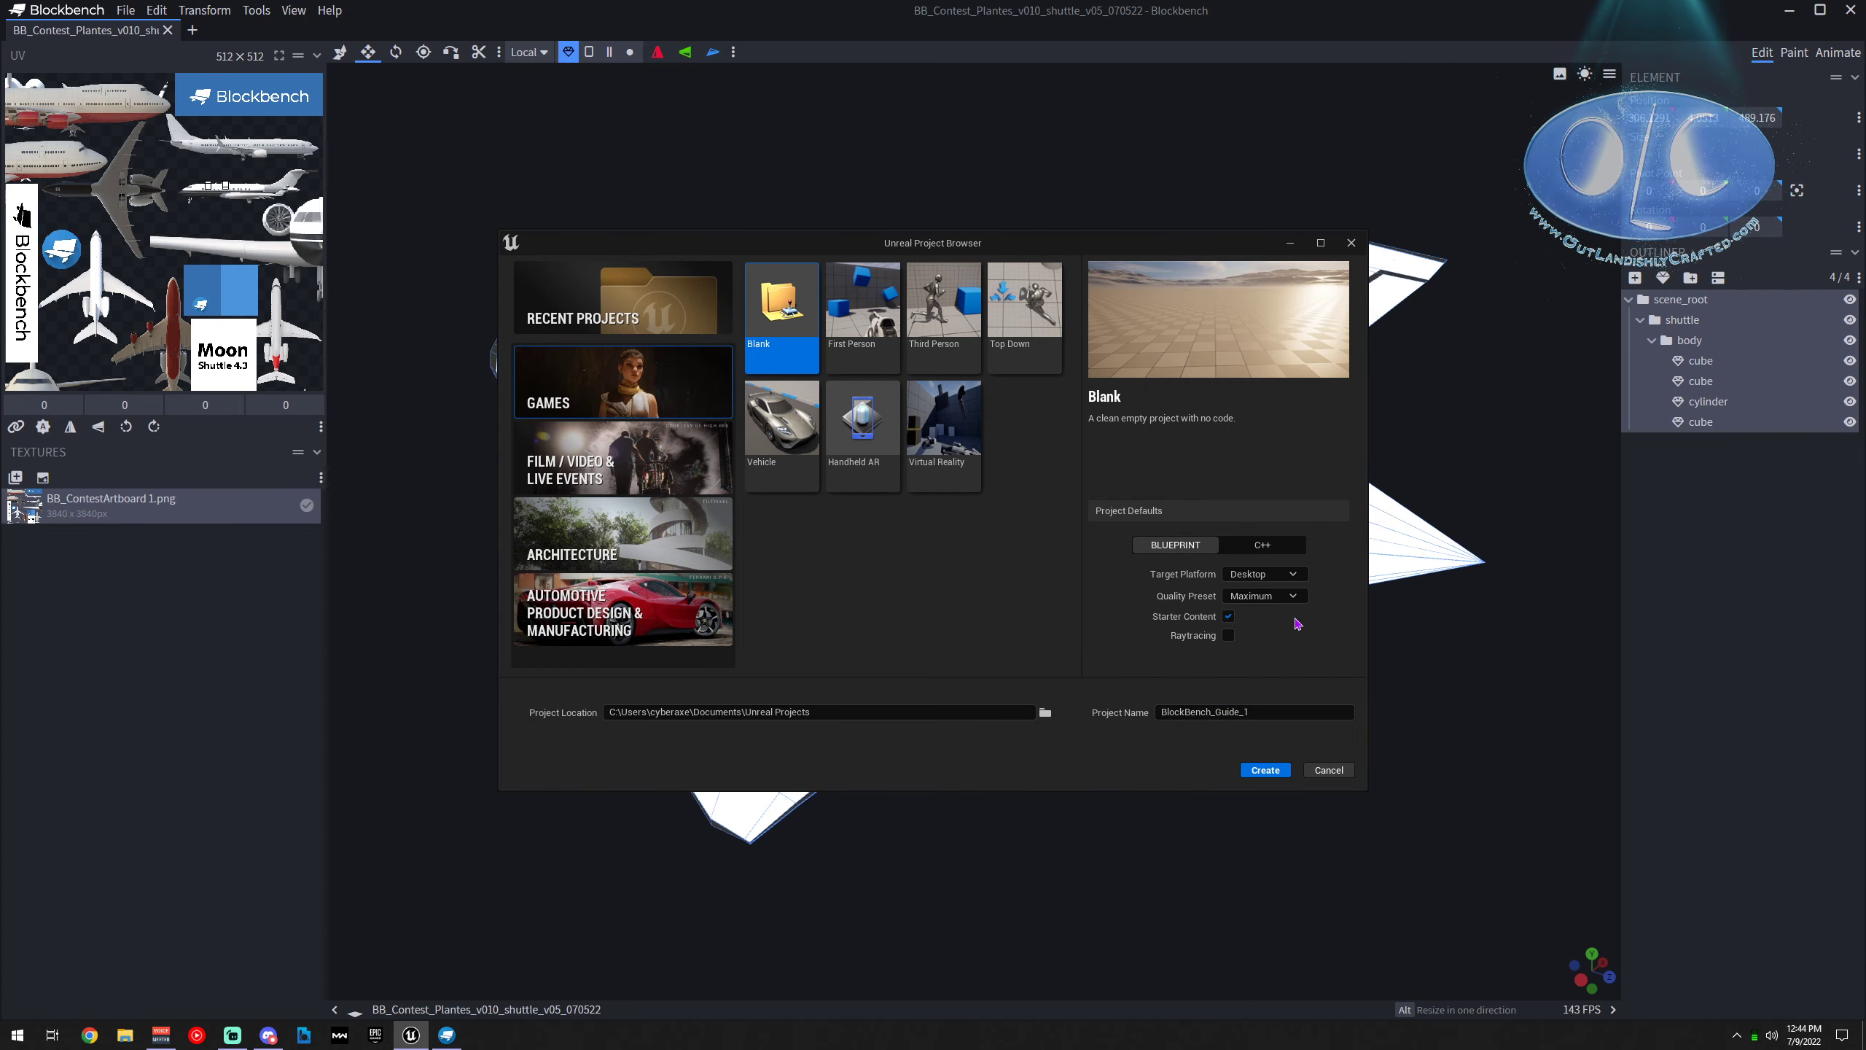
{"action": "left_click", "coordinate": [1267, 770]}
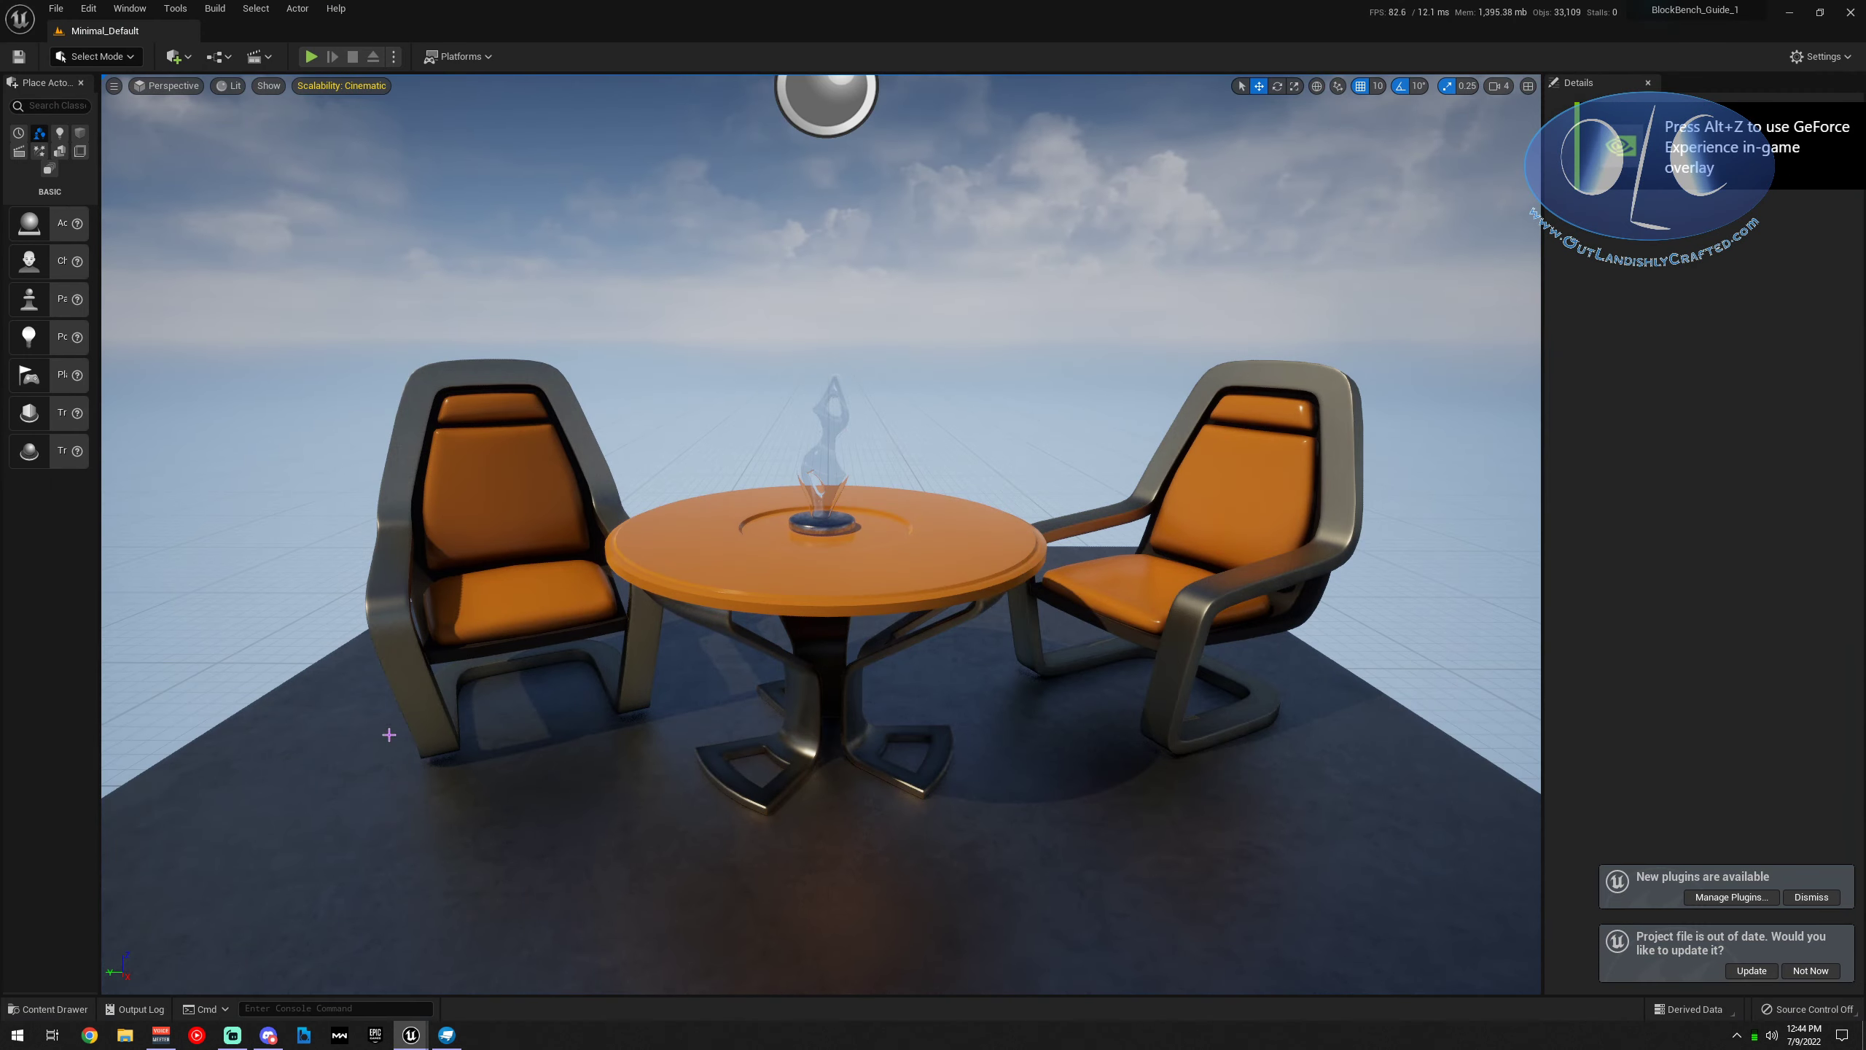
Delete the floor, both chairs and the table from the default level
{"action": "left_click_drag", "start_coordinate": [101, 714], "coordinate": [175, 706]}
{"action": "left_click_drag", "start_coordinate": [741, 814], "coordinate": [857, 769]}
{"action": "left_click", "coordinate": [842, 751]}
{"action": "key", "text": "Delete"}
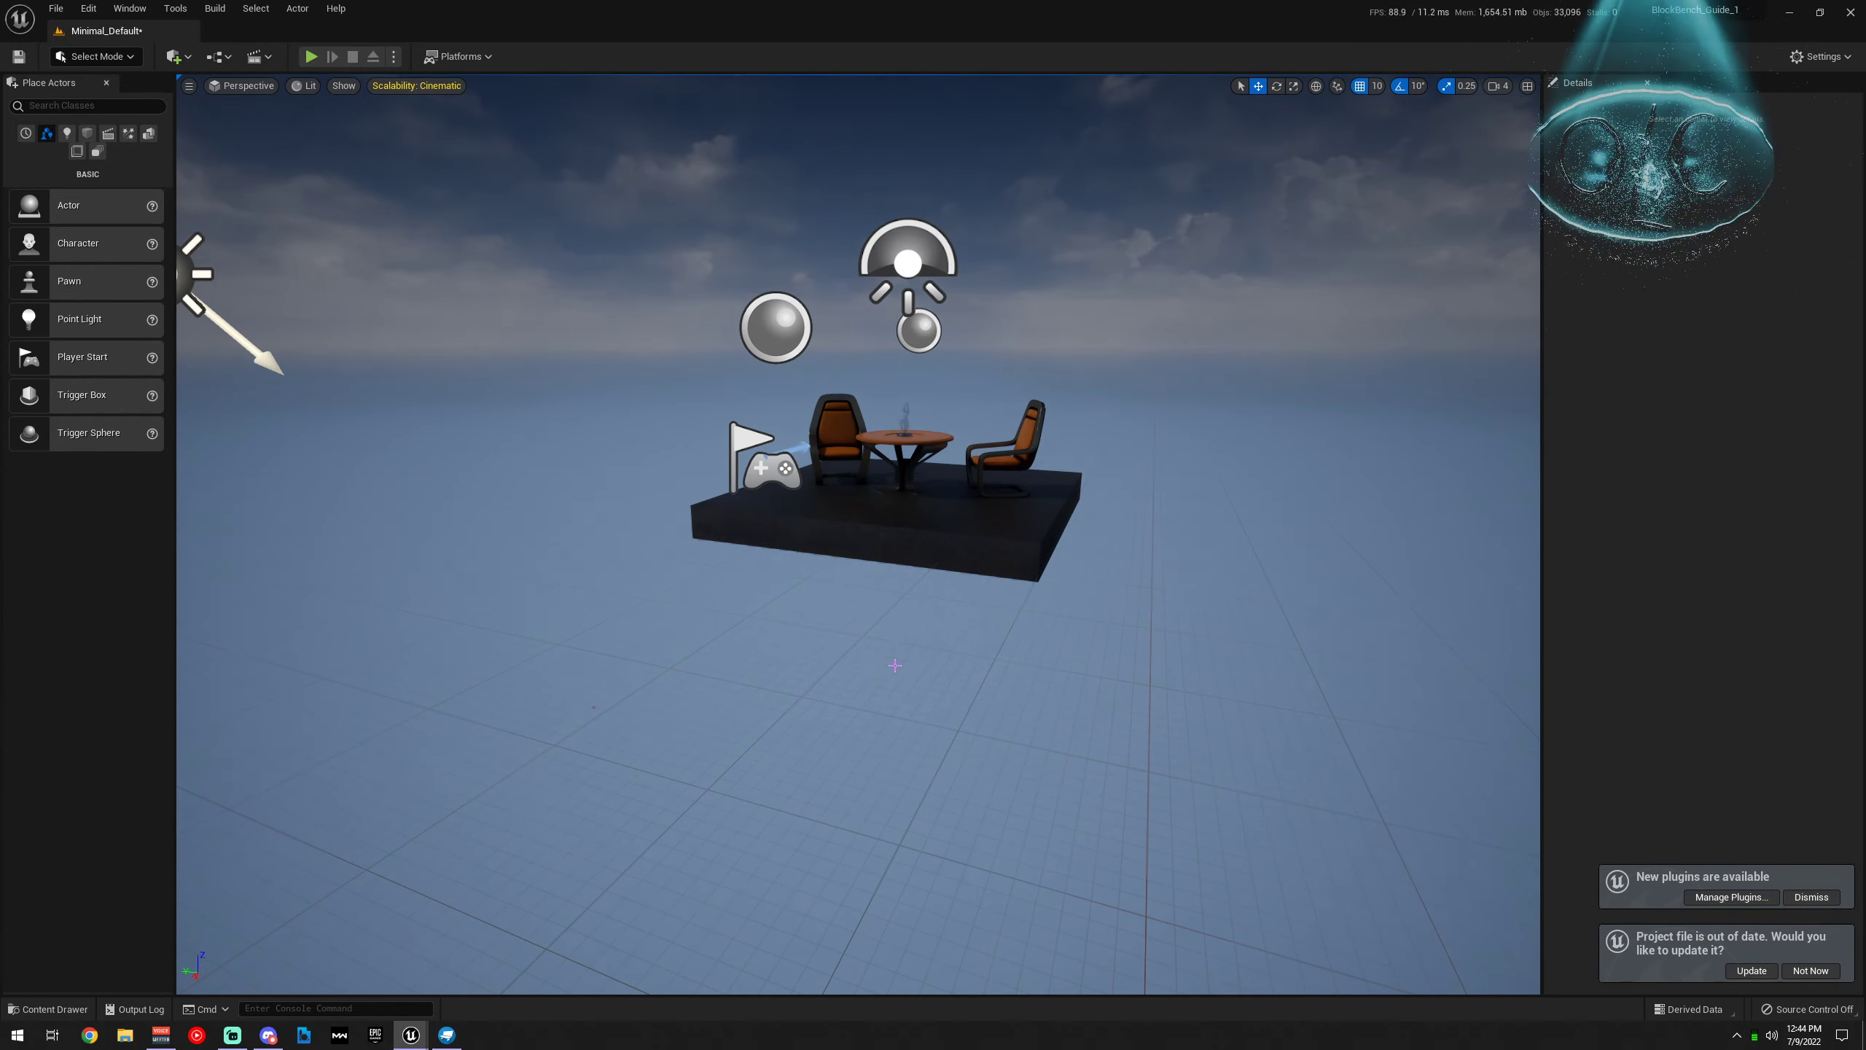
{"action": "left_click", "coordinate": [958, 553]}
{"action": "key", "text": "Delete"}
{"action": "left_click", "coordinate": [1006, 448]}
{"action": "key", "text": "Delete"}
{"action": "left_click", "coordinate": [905, 441]}
{"action": "key", "text": "Delete"}
{"action": "left_click", "coordinate": [842, 441]}
{"action": "key", "text": "Delete"}
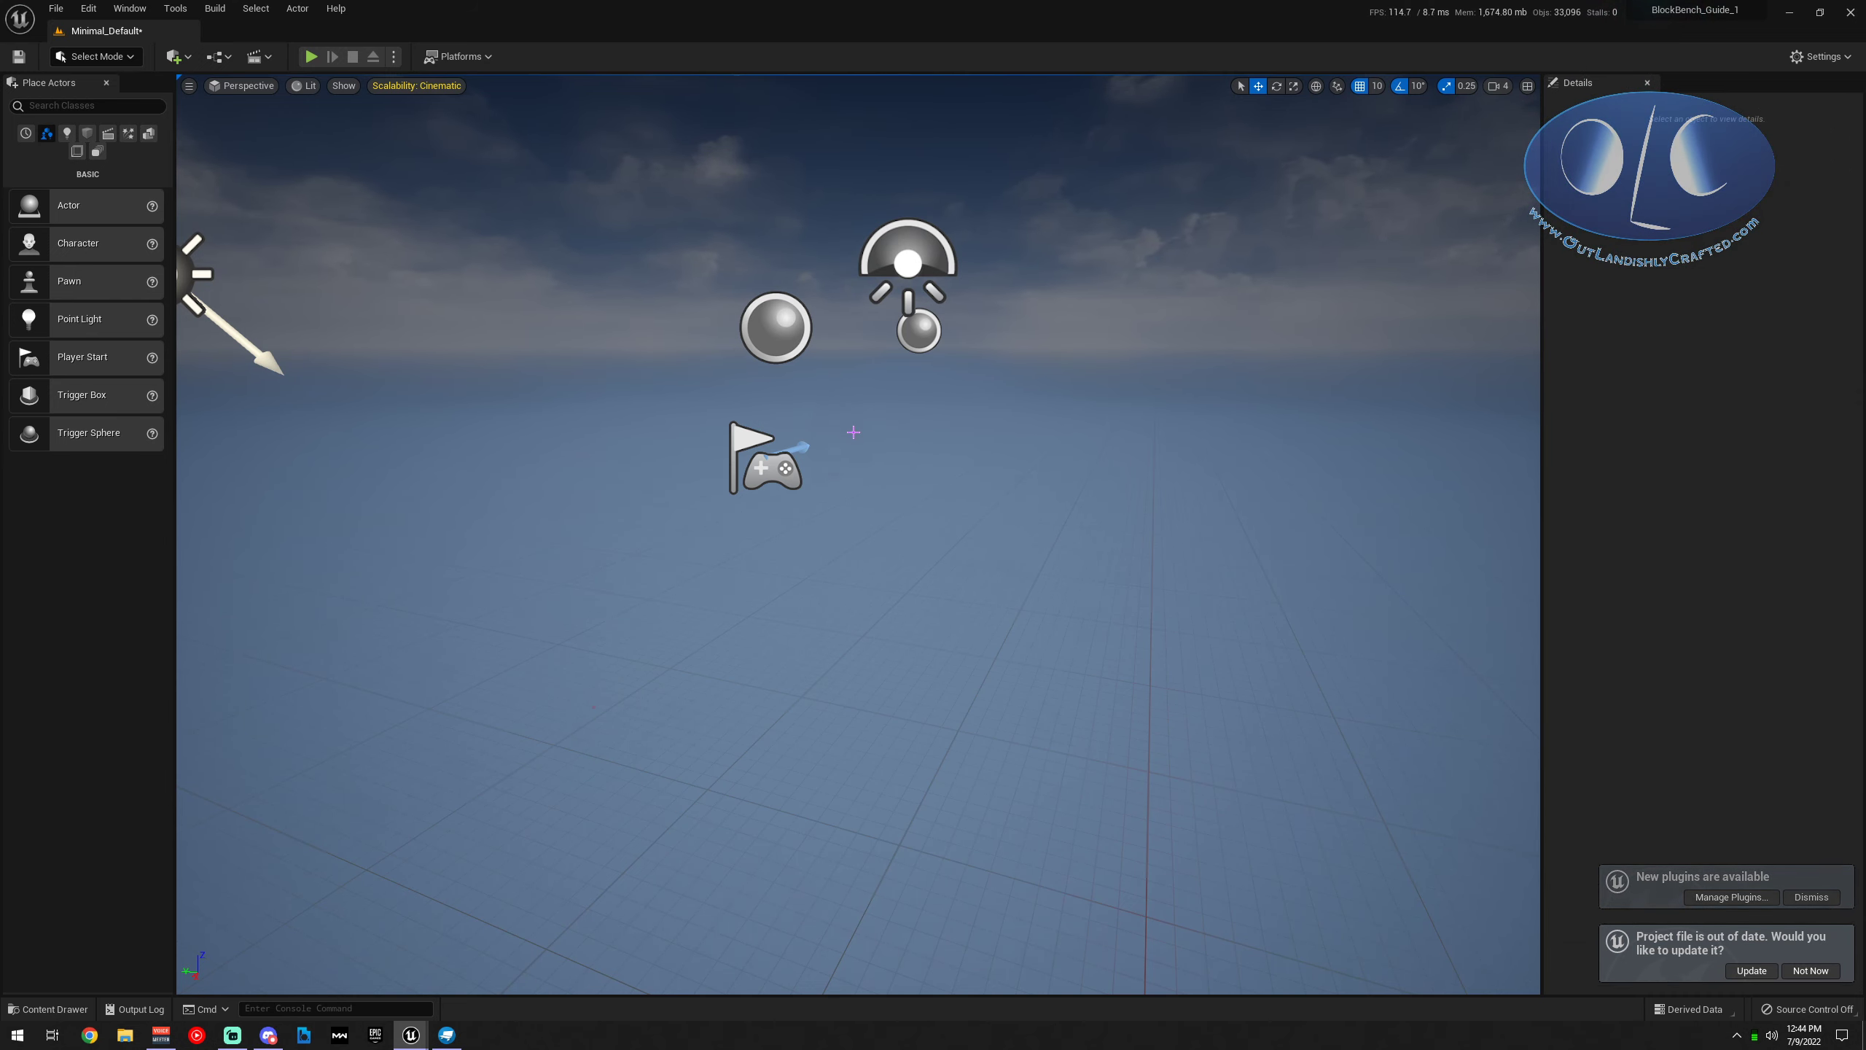
{"action": "key", "text": "a"}
{"action": "mouse_move", "coordinate": [870, 447]}
{"action": "right_mouse_down"}
{"action": "mouse_move", "coordinate": [930, 419]}
{"action": "mouse_move", "coordinate": [918, 404]}
{"action": "mouse_move", "coordinate": [881, 468]}
{"action": "right_mouse_up"}
{"action": "key", "text": "w"}
{"action": "key", "text": "d"}
{"action": "key", "text": "s"}
{"action": "key", "text": "w"}
{"action": "key", "text": "a"}
{"action": "key", "text": "w"}
{"action": "key", "text": "s"}
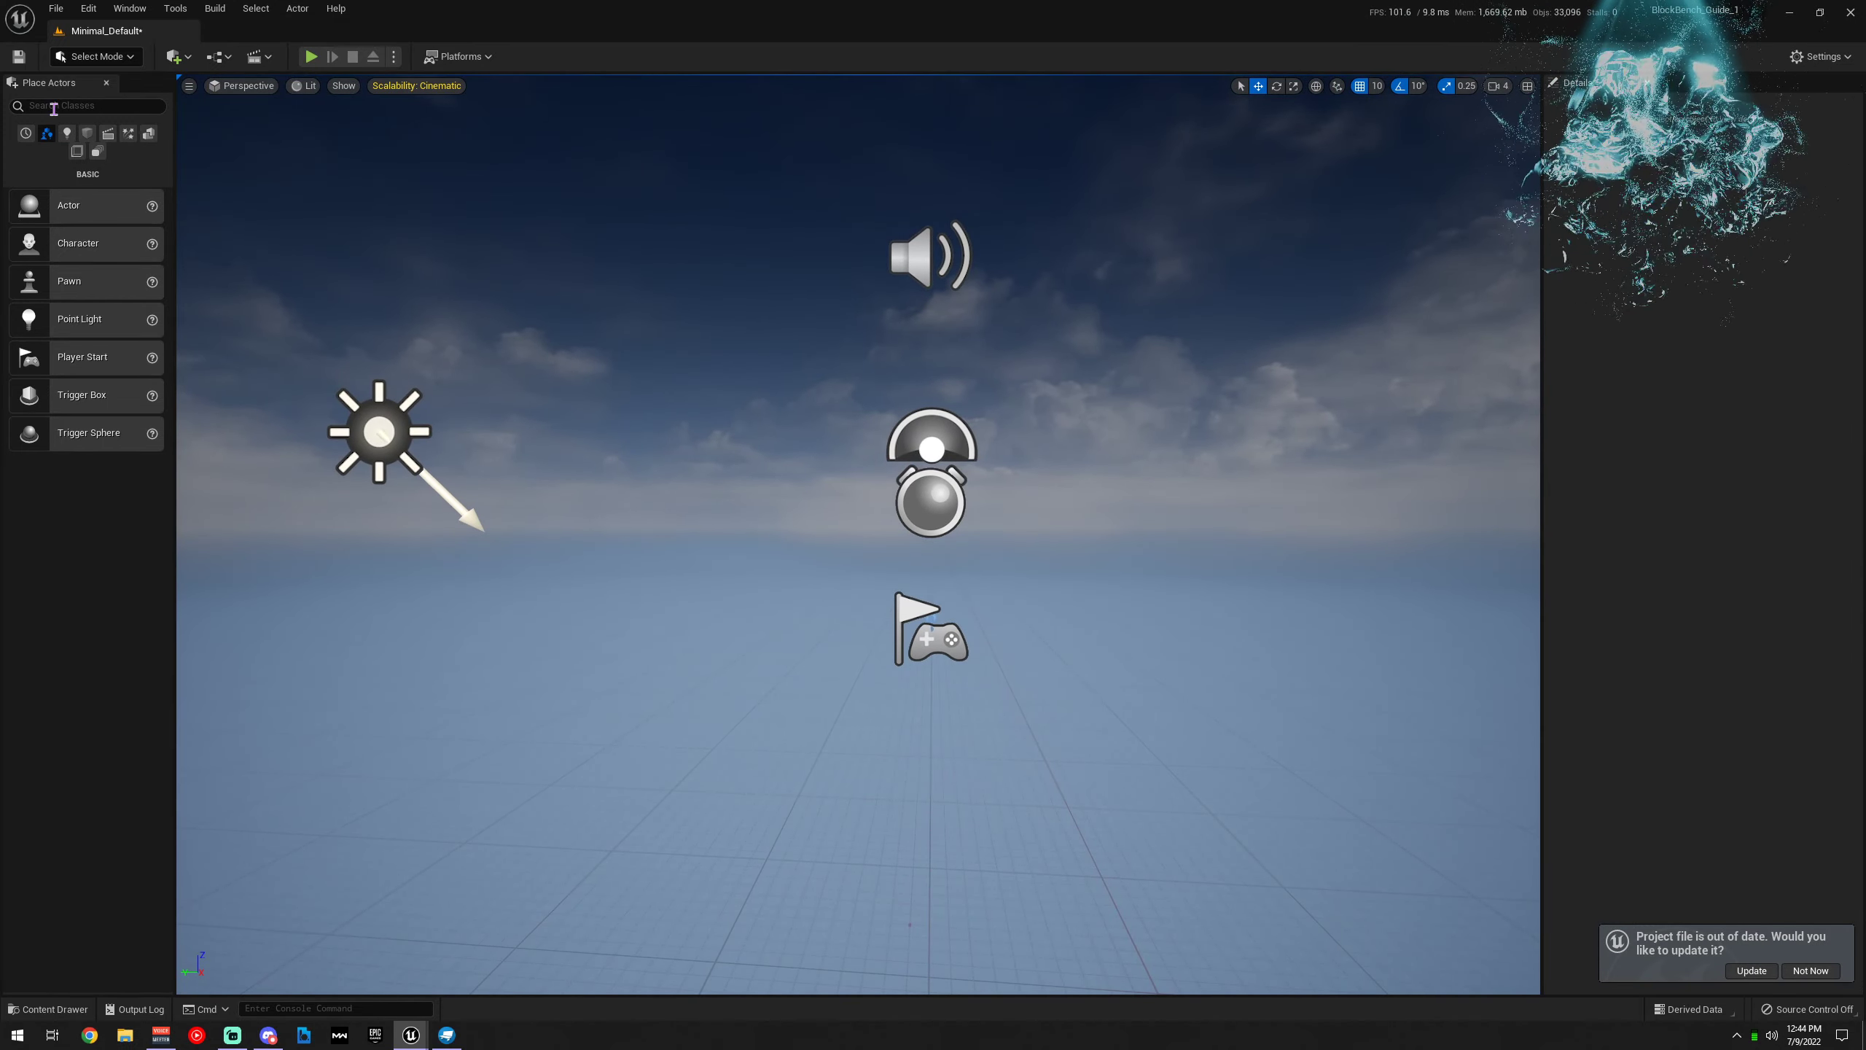
Narrow the Place Actors and Details panels to enlarge the viewport, and update the out-of-date project file
{"action": "left_click_drag", "start_coordinate": [70, 84], "coordinate": [108, 241]}
{"action": "left_click_drag", "start_coordinate": [833, 476], "coordinate": [163, 476]}
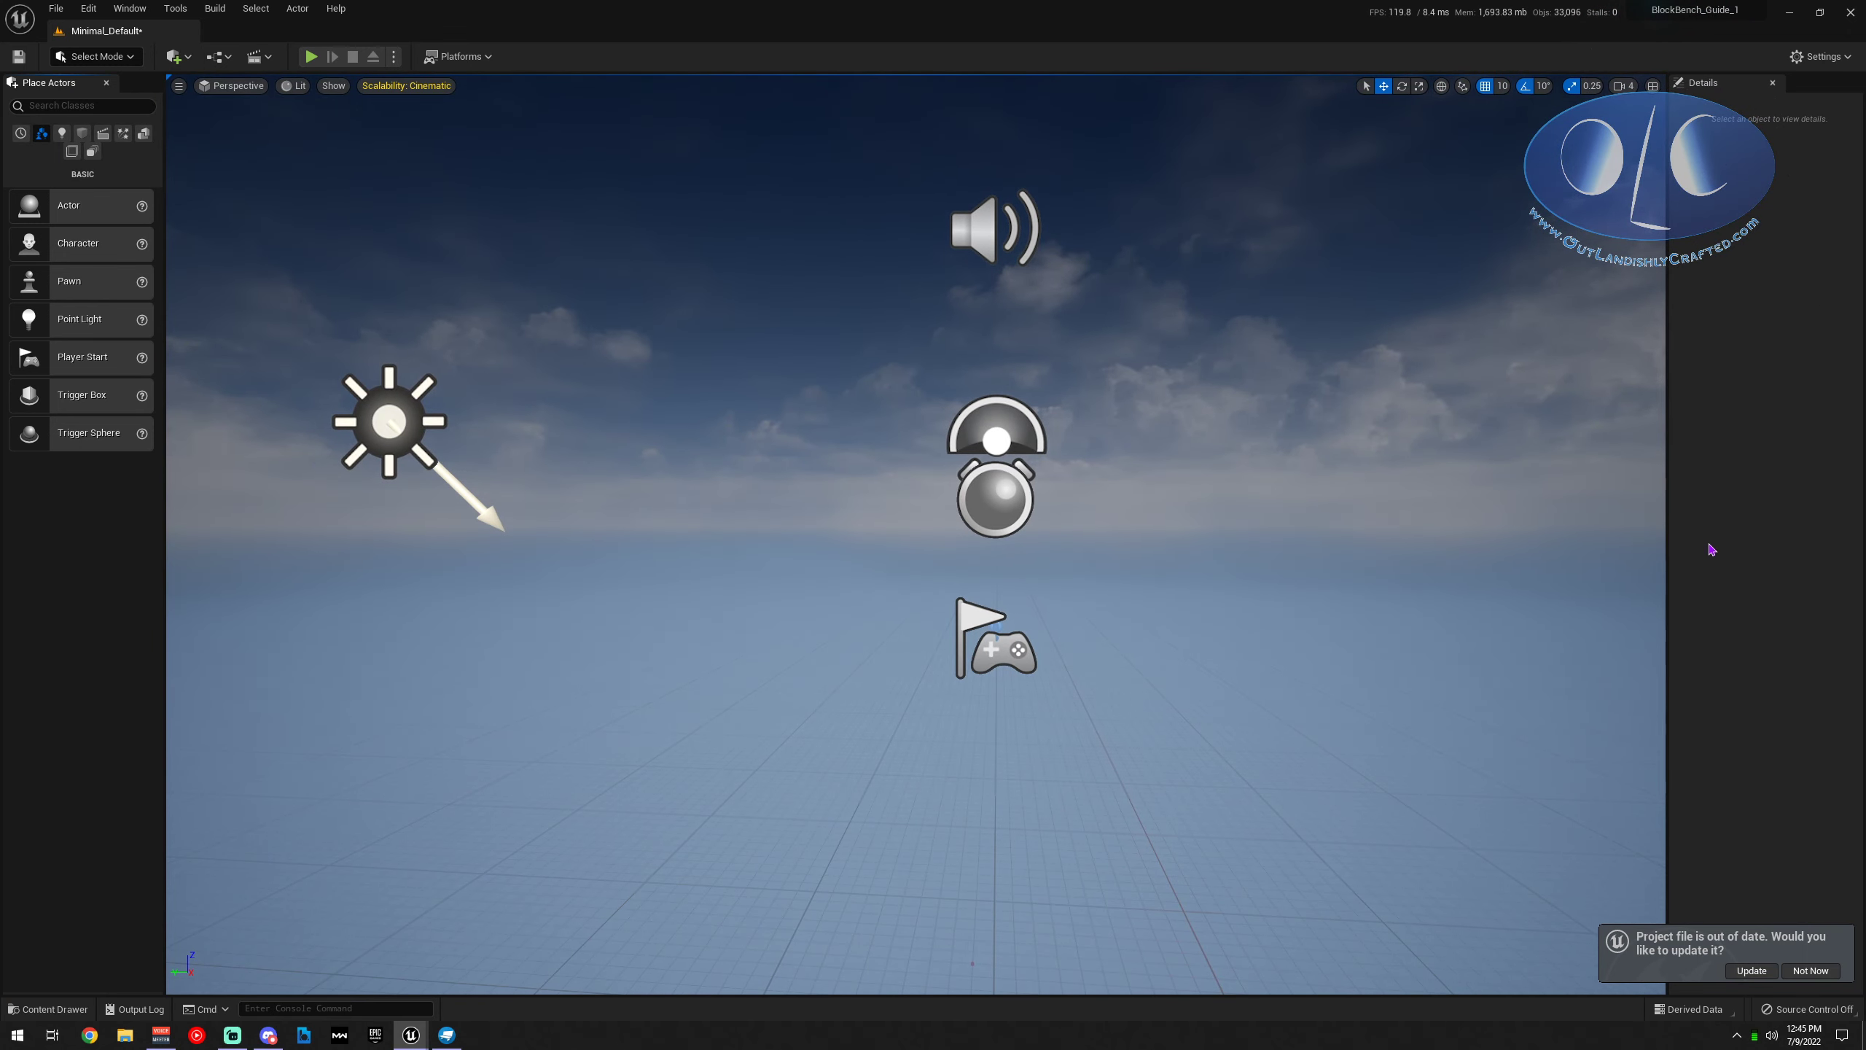
{"action": "left_click", "coordinate": [1751, 971]}
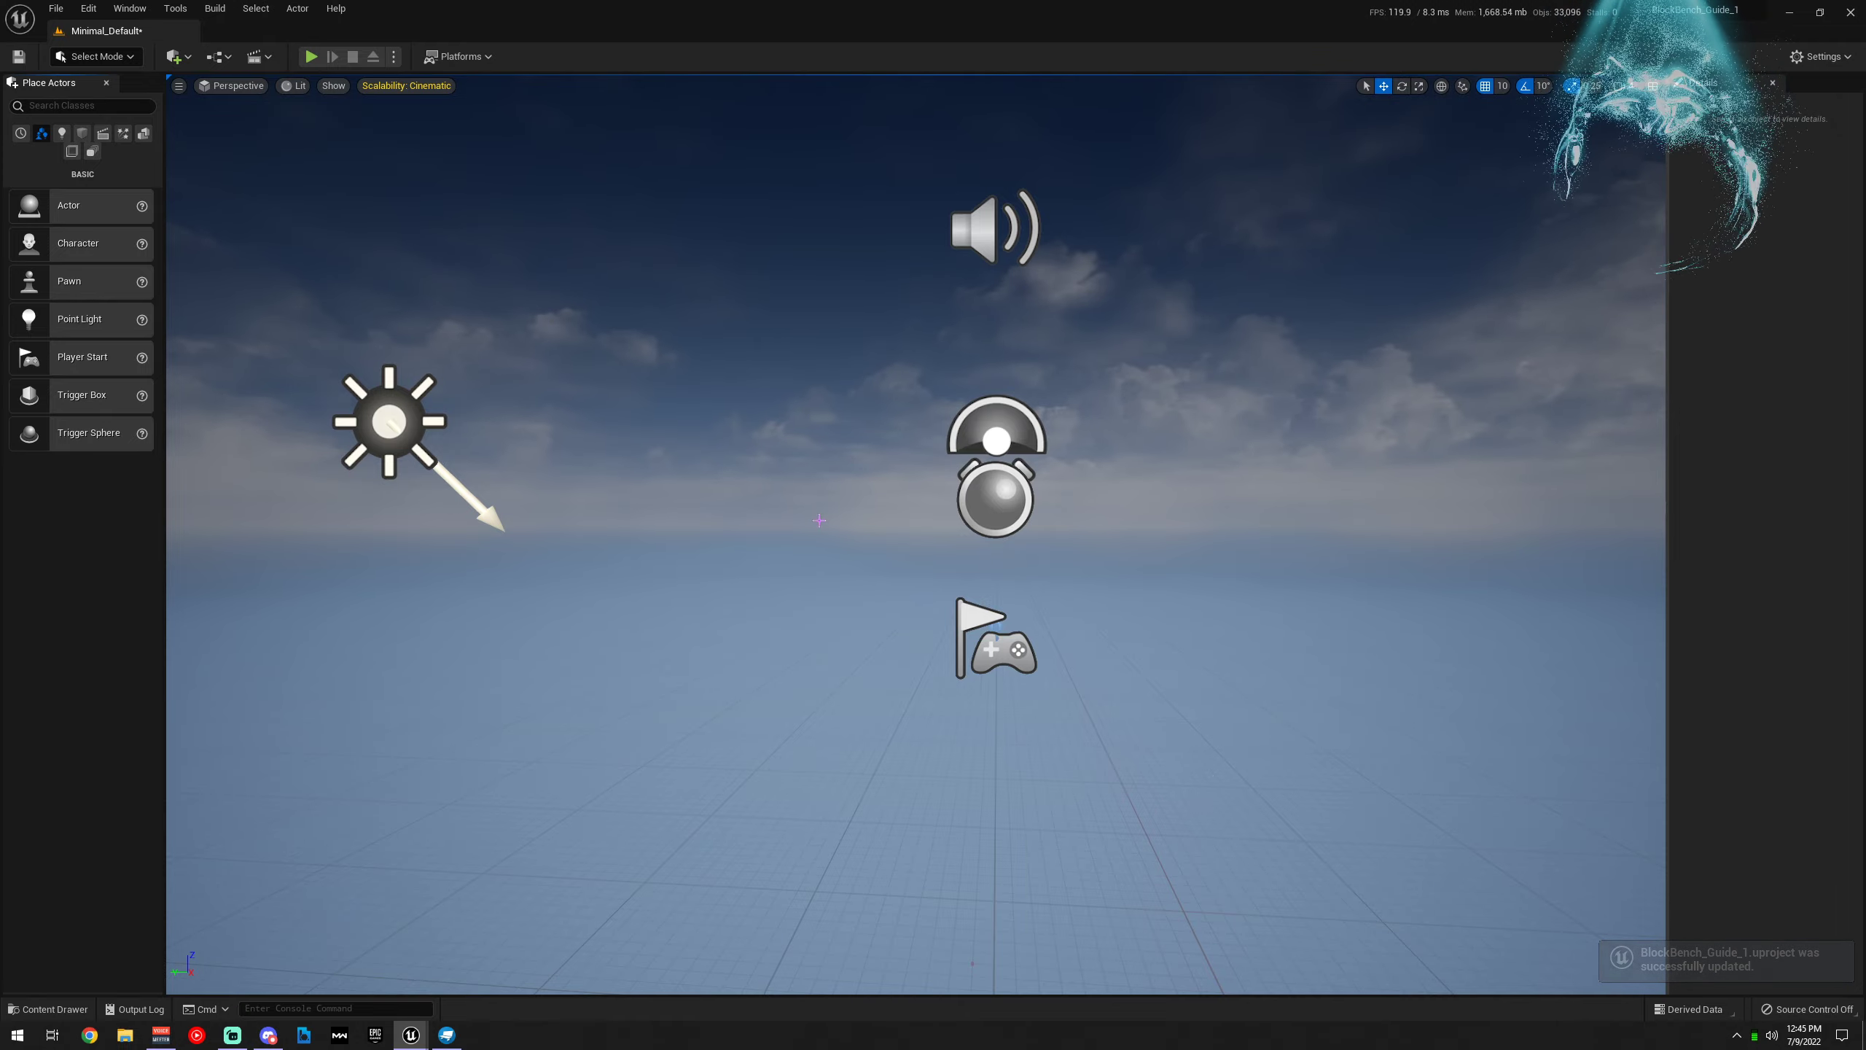
{"action": "left_click", "coordinate": [48, 1008]}
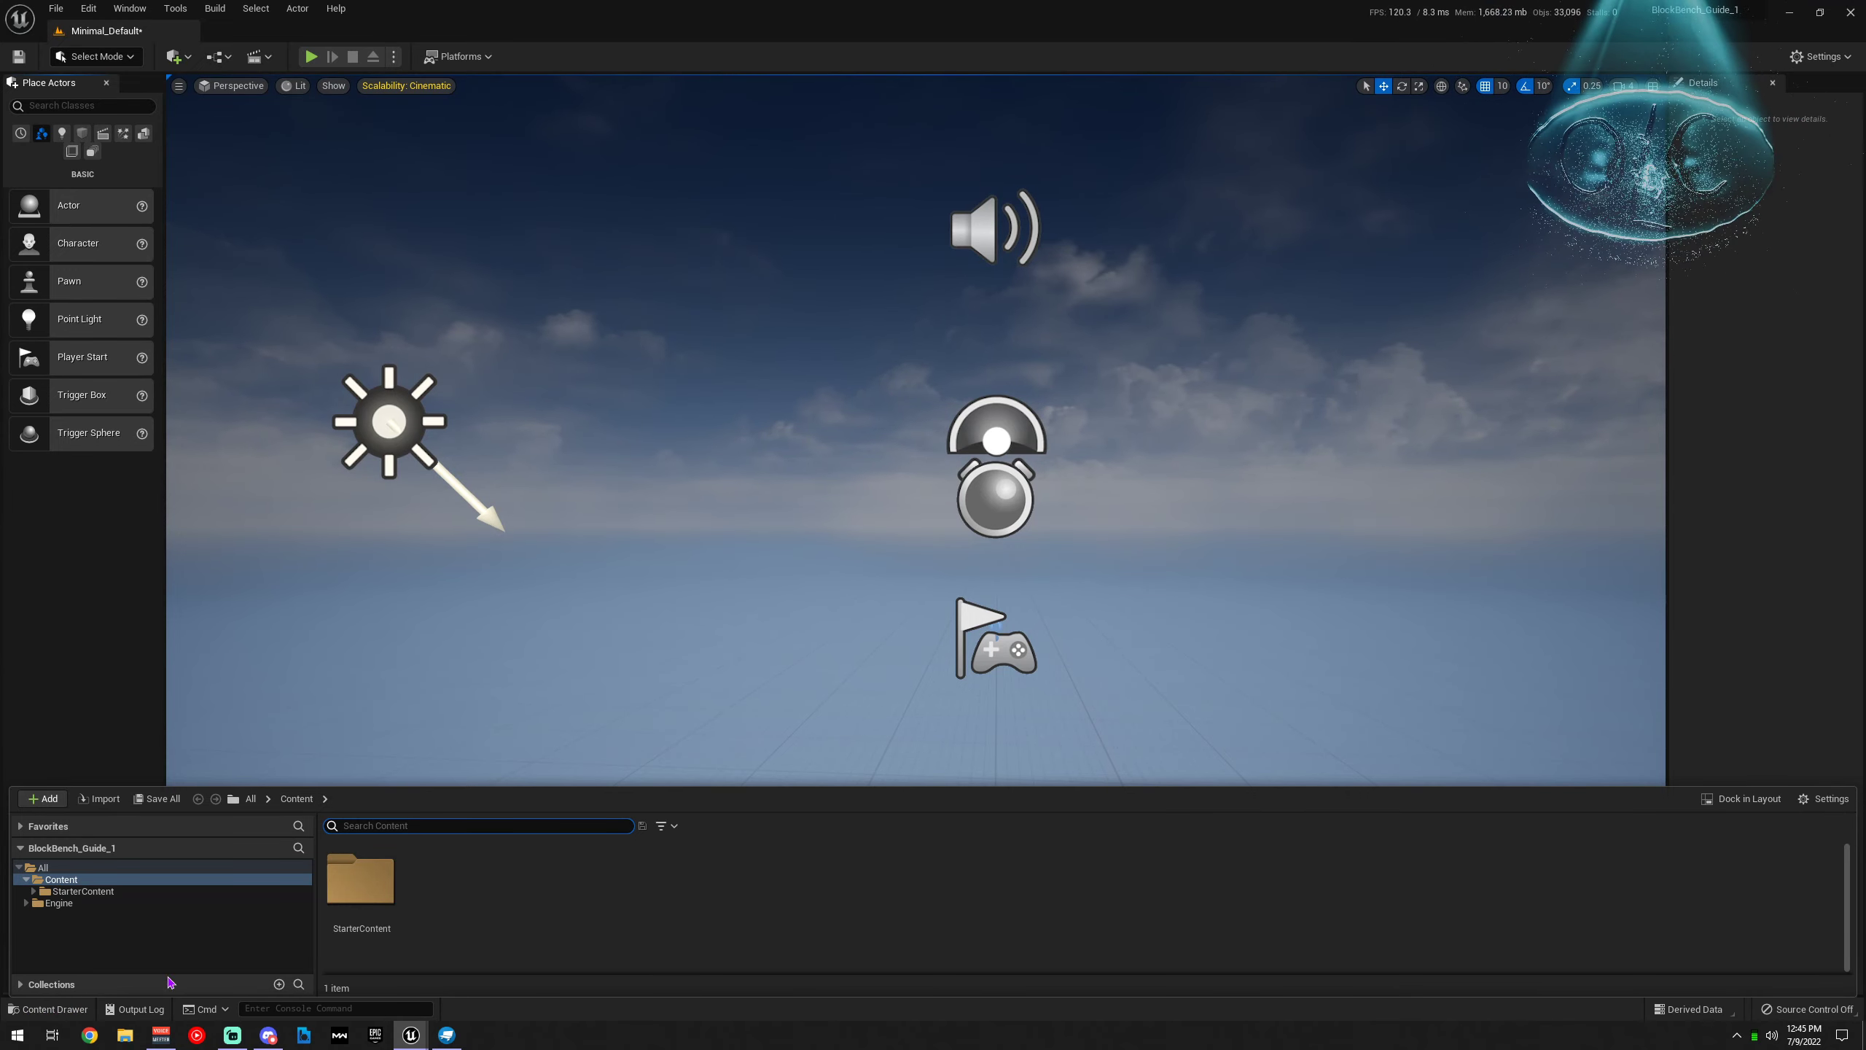
{"action": "left_click", "coordinate": [45, 1008]}
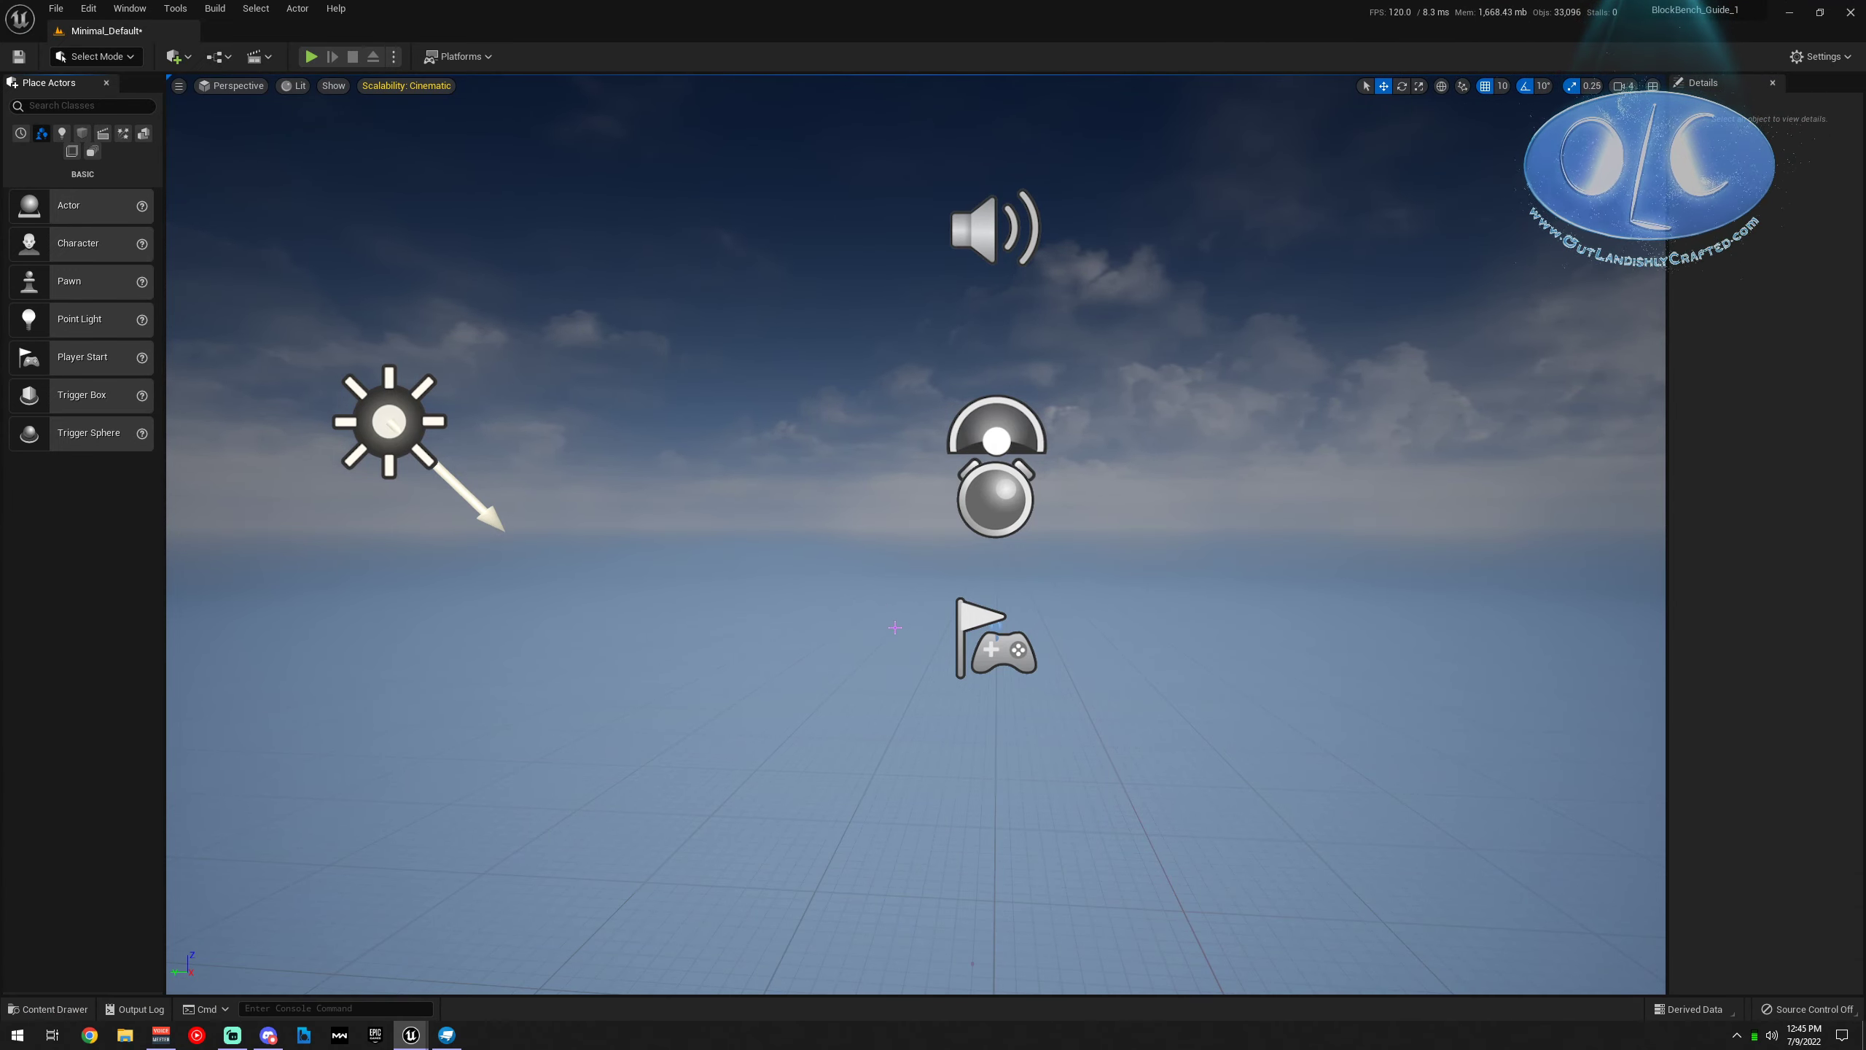
Delete the BP_Sky_Sphere actor from the level
{"action": "mouse_move", "coordinate": [954, 639]}
{"action": "right_mouse_down"}
{"action": "mouse_move", "coordinate": [984, 500]}
{"action": "mouse_move", "coordinate": [985, 647]}
{"action": "mouse_move", "coordinate": [951, 632]}
{"action": "mouse_move", "coordinate": [973, 630]}
{"action": "right_mouse_up"}
{"action": "key", "text": "s"}
{"action": "left_click", "coordinate": [999, 889]}
{"action": "right_click_drag", "start_coordinate": [1205, 784], "coordinate": [1213, 805]}
{"action": "key", "text": "s"}
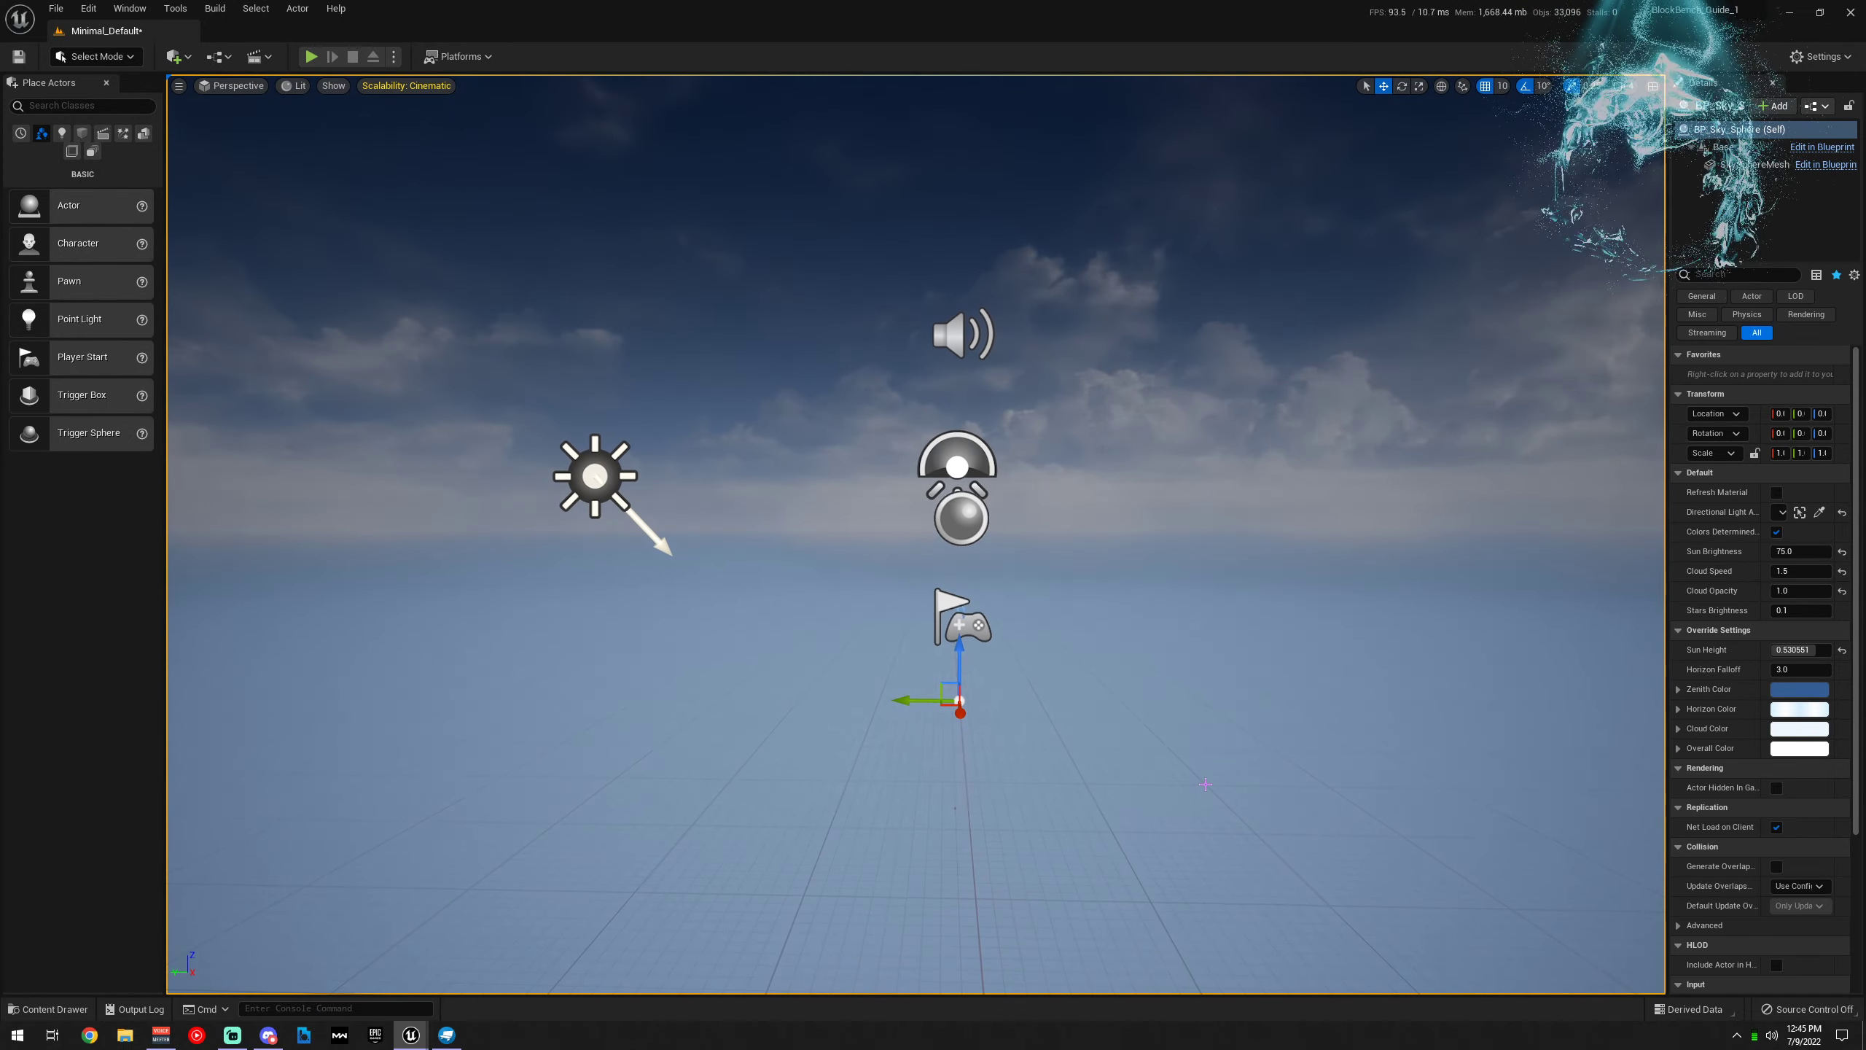
{"action": "key", "text": "Delete"}
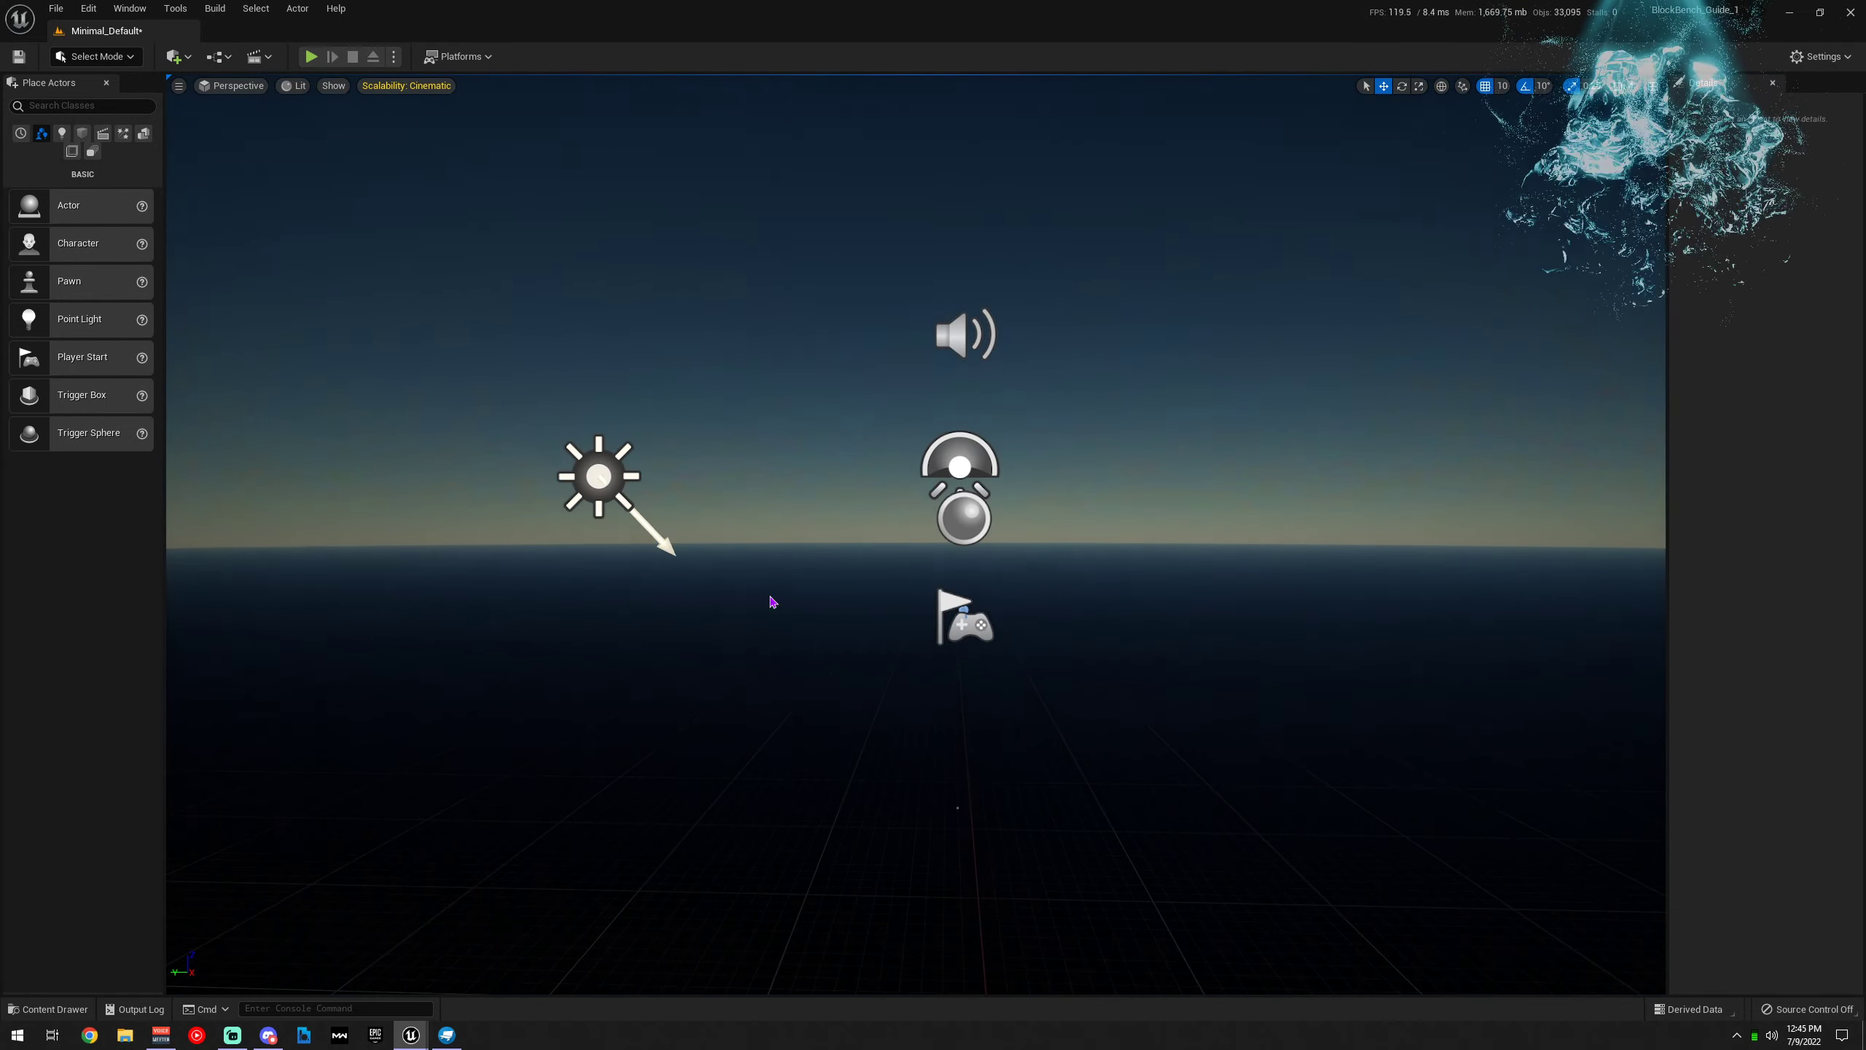
Enter Landscape mode and assign the M_Water_Ocean material to the new landscape
{"action": "left_click", "coordinate": [95, 56]}
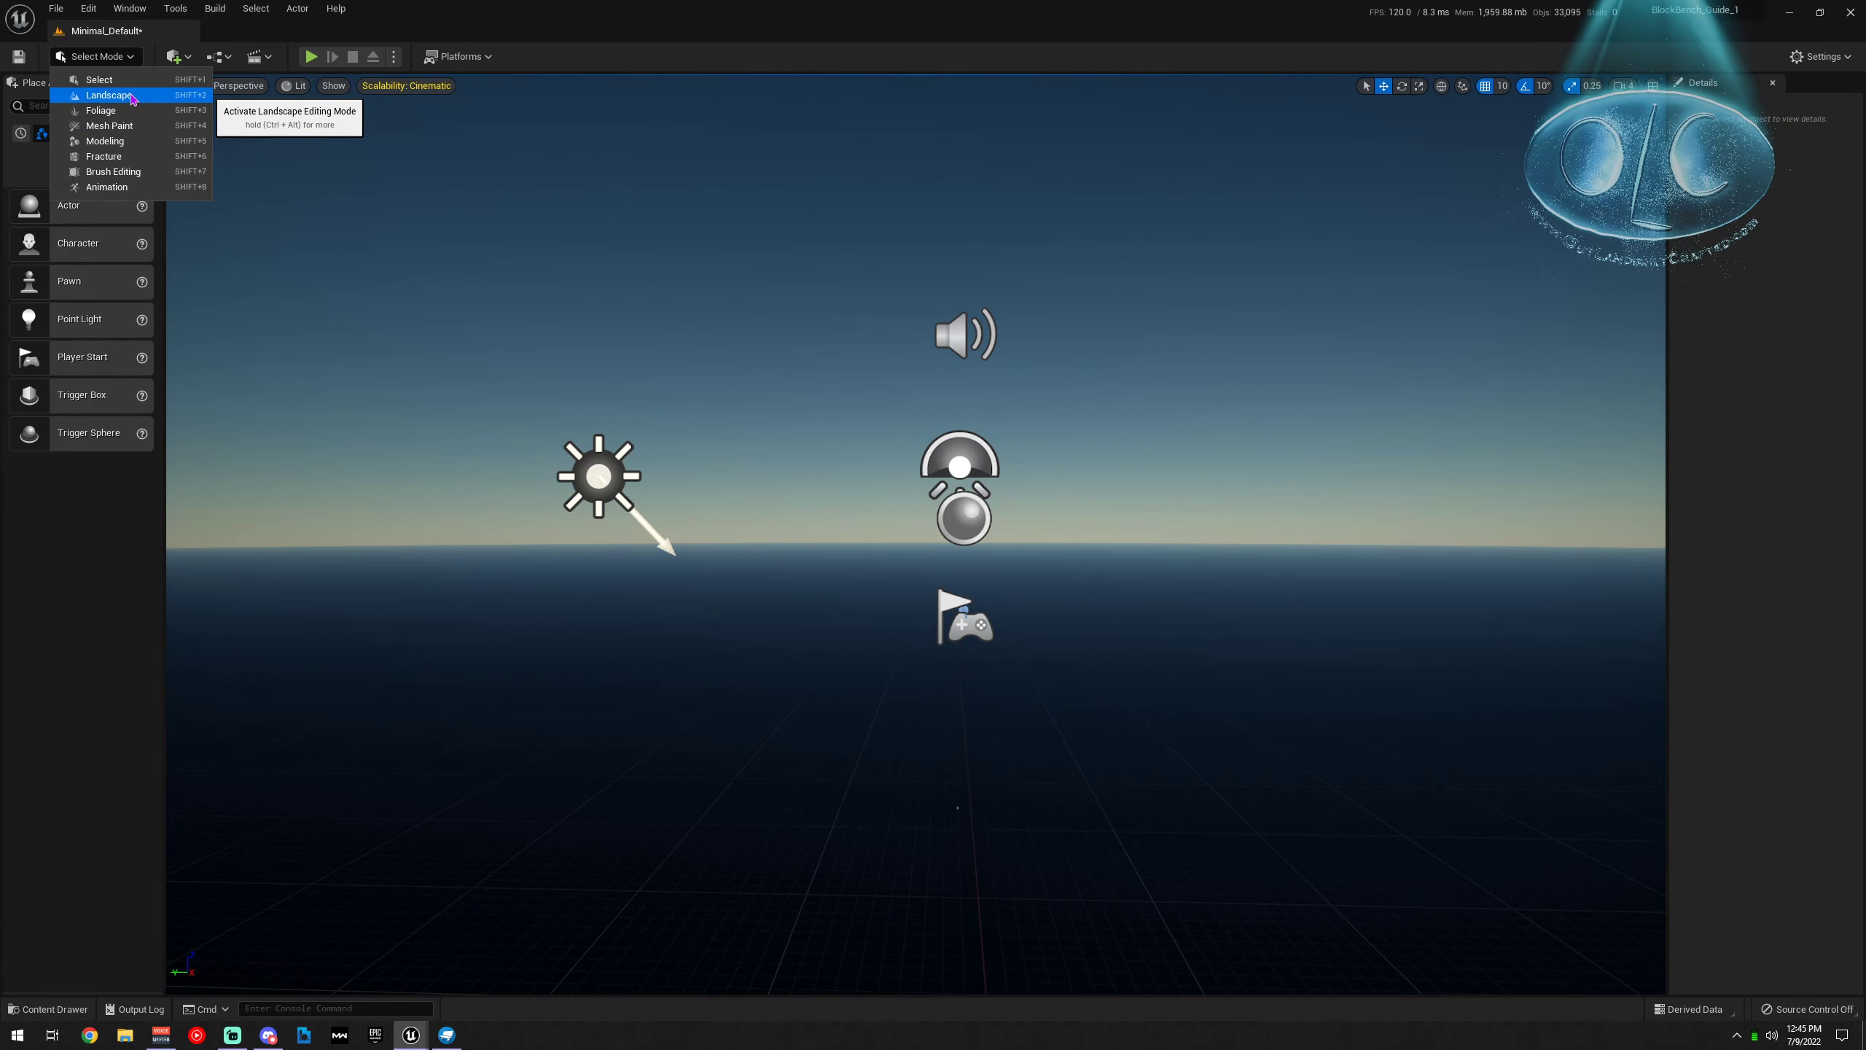
{"action": "left_click", "coordinate": [132, 99]}
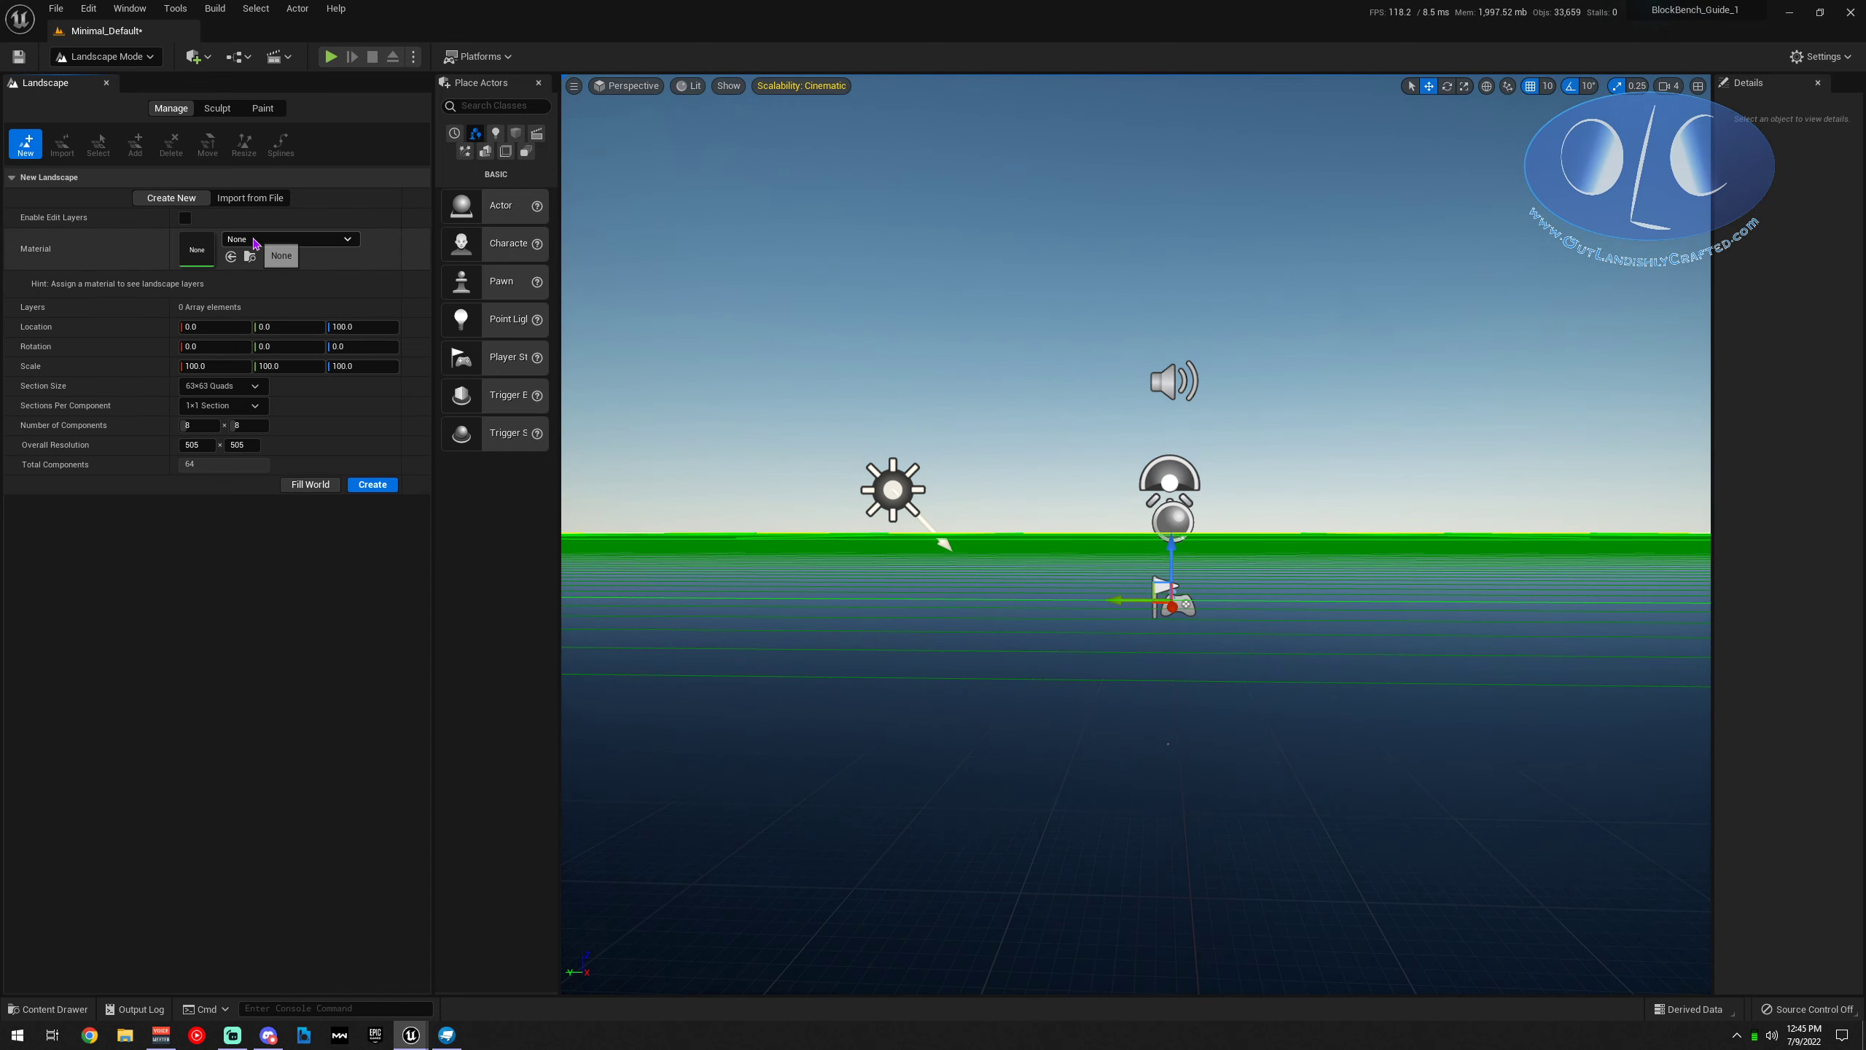
{"action": "left_click", "coordinate": [290, 239]}
{"action": "type", "text": "water"}
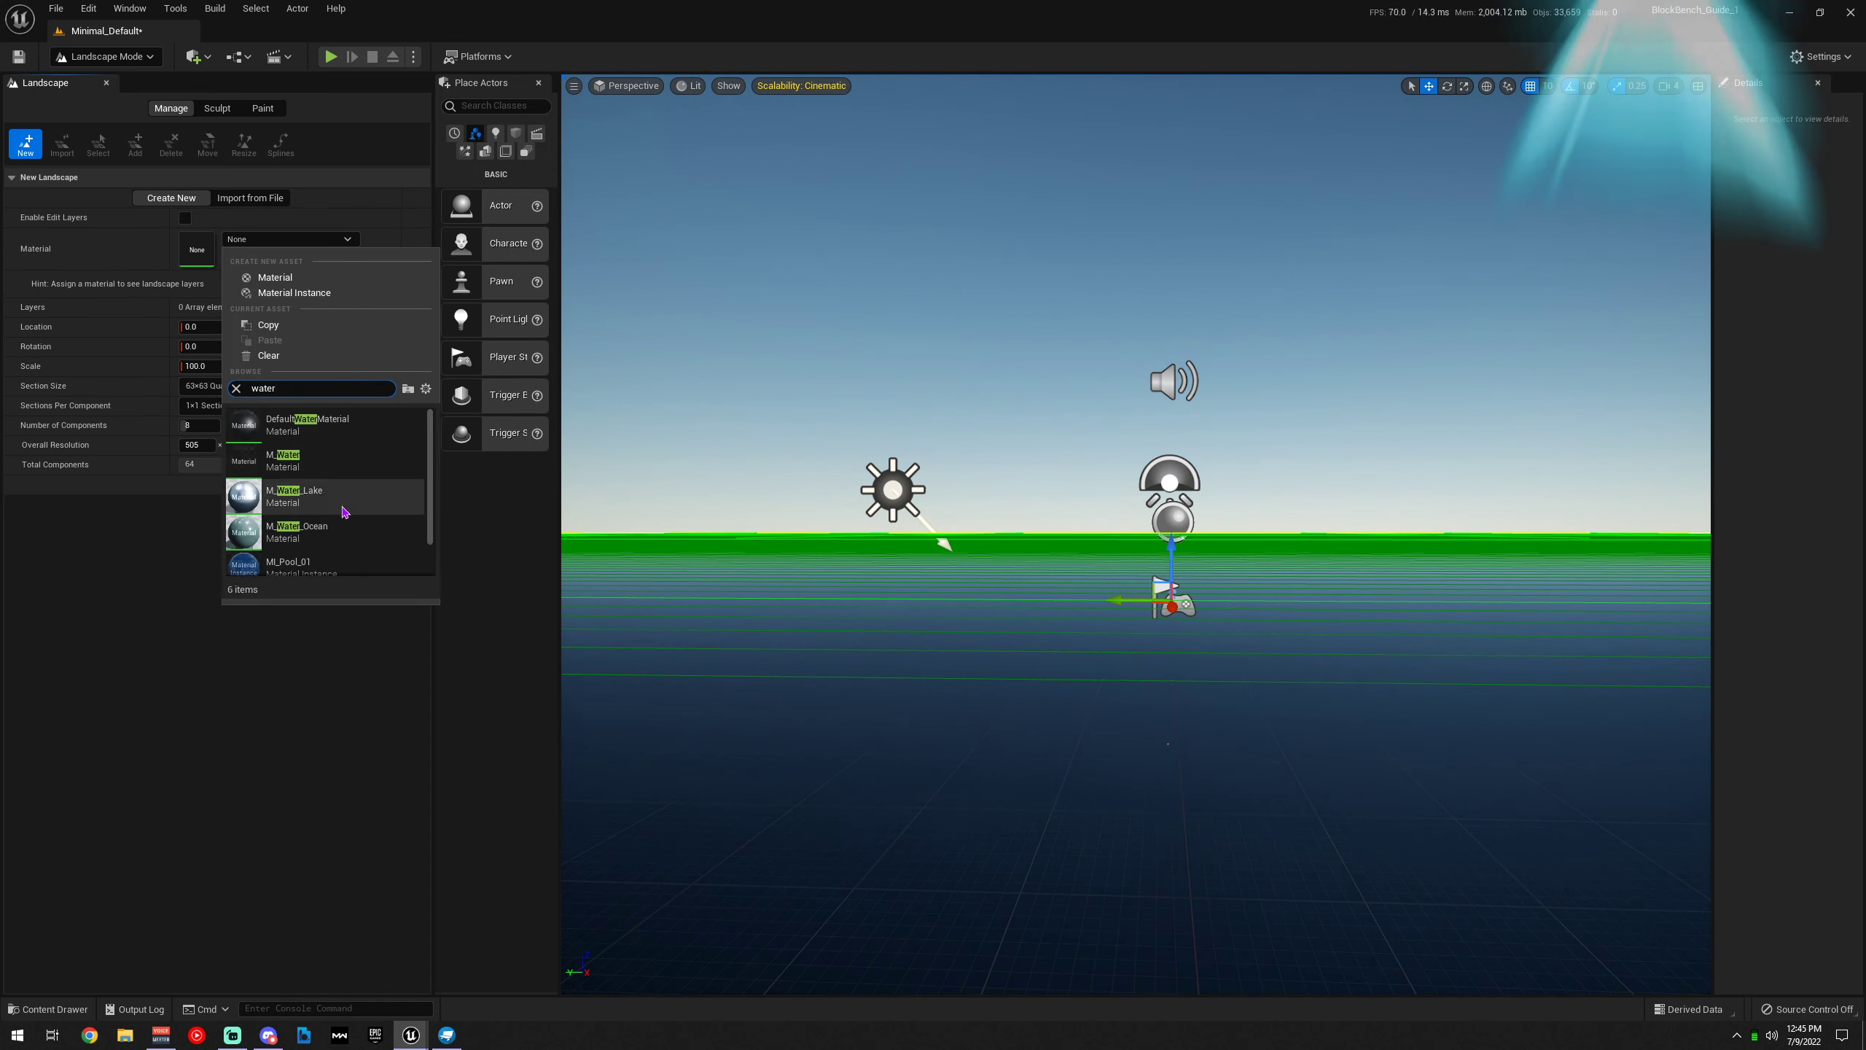
{"action": "left_click", "coordinate": [336, 544]}
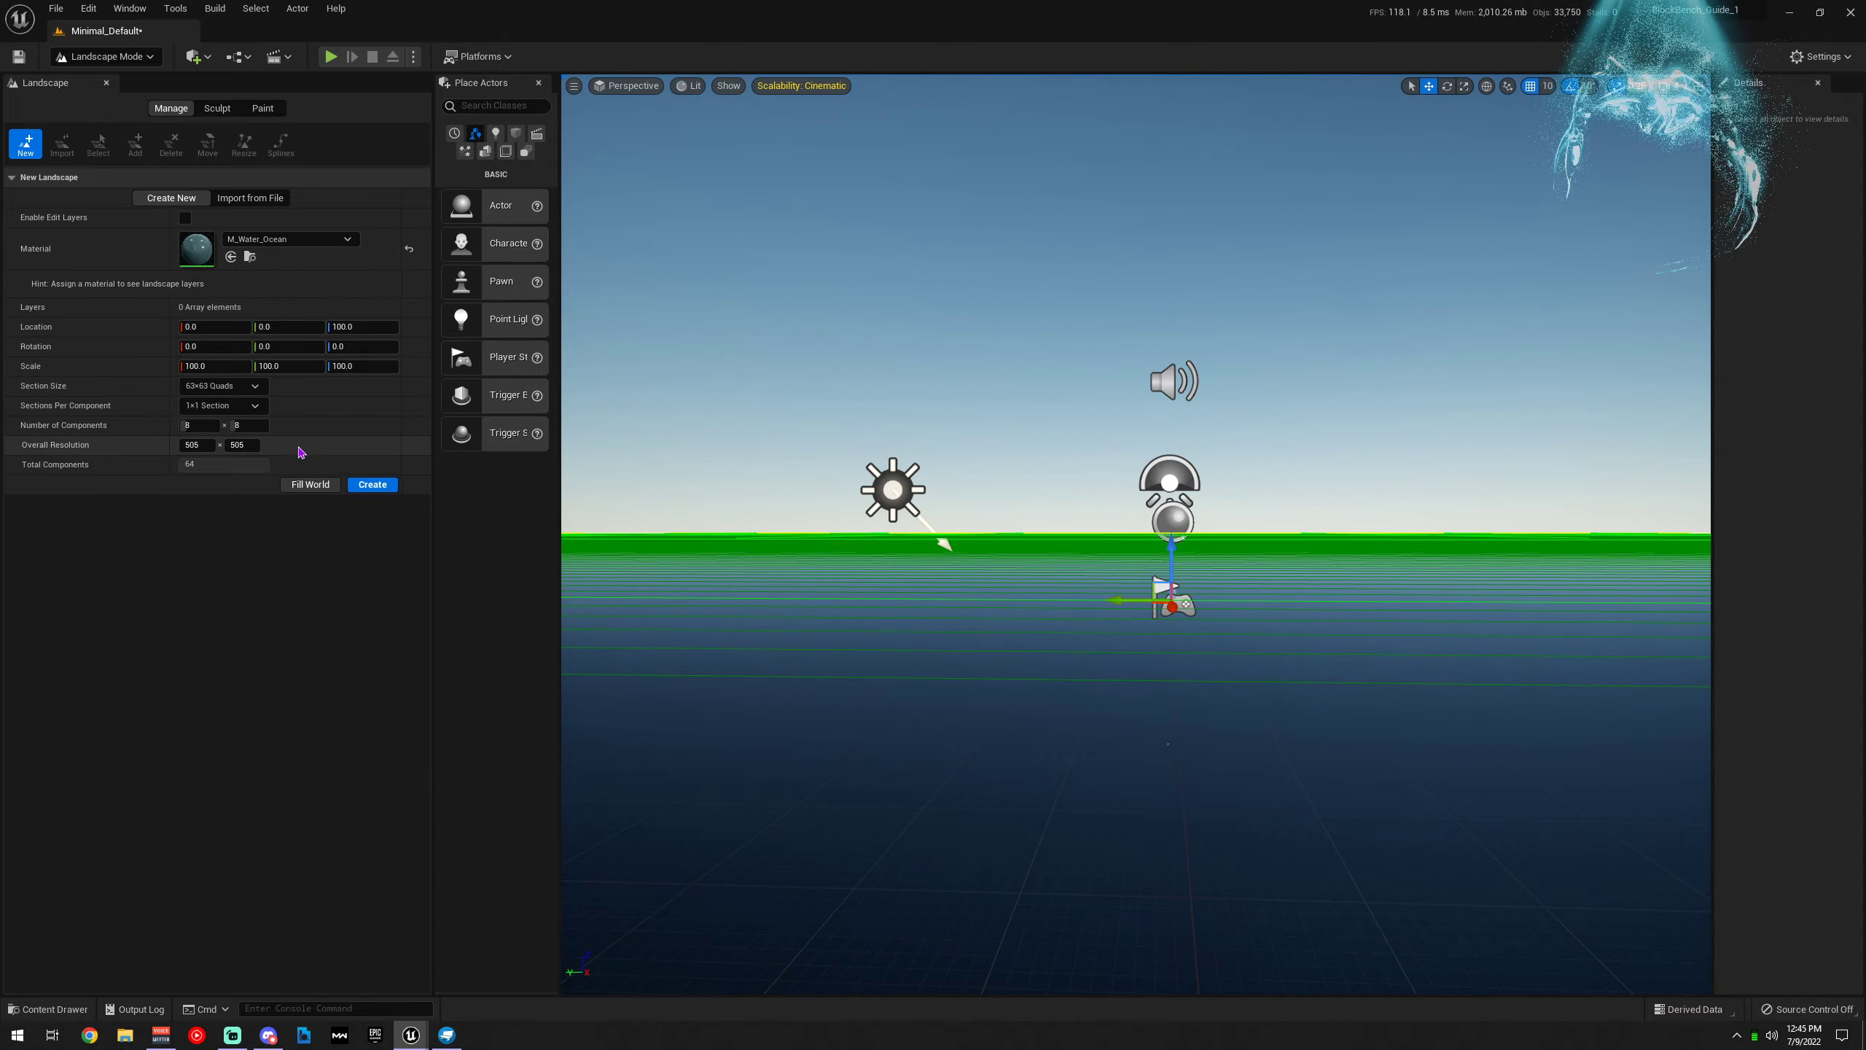
Set the new landscape to 255×255 quads section size, 2×2 sections per component and 8161×8161 overall resolution
{"action": "left_click", "coordinate": [220, 385]}
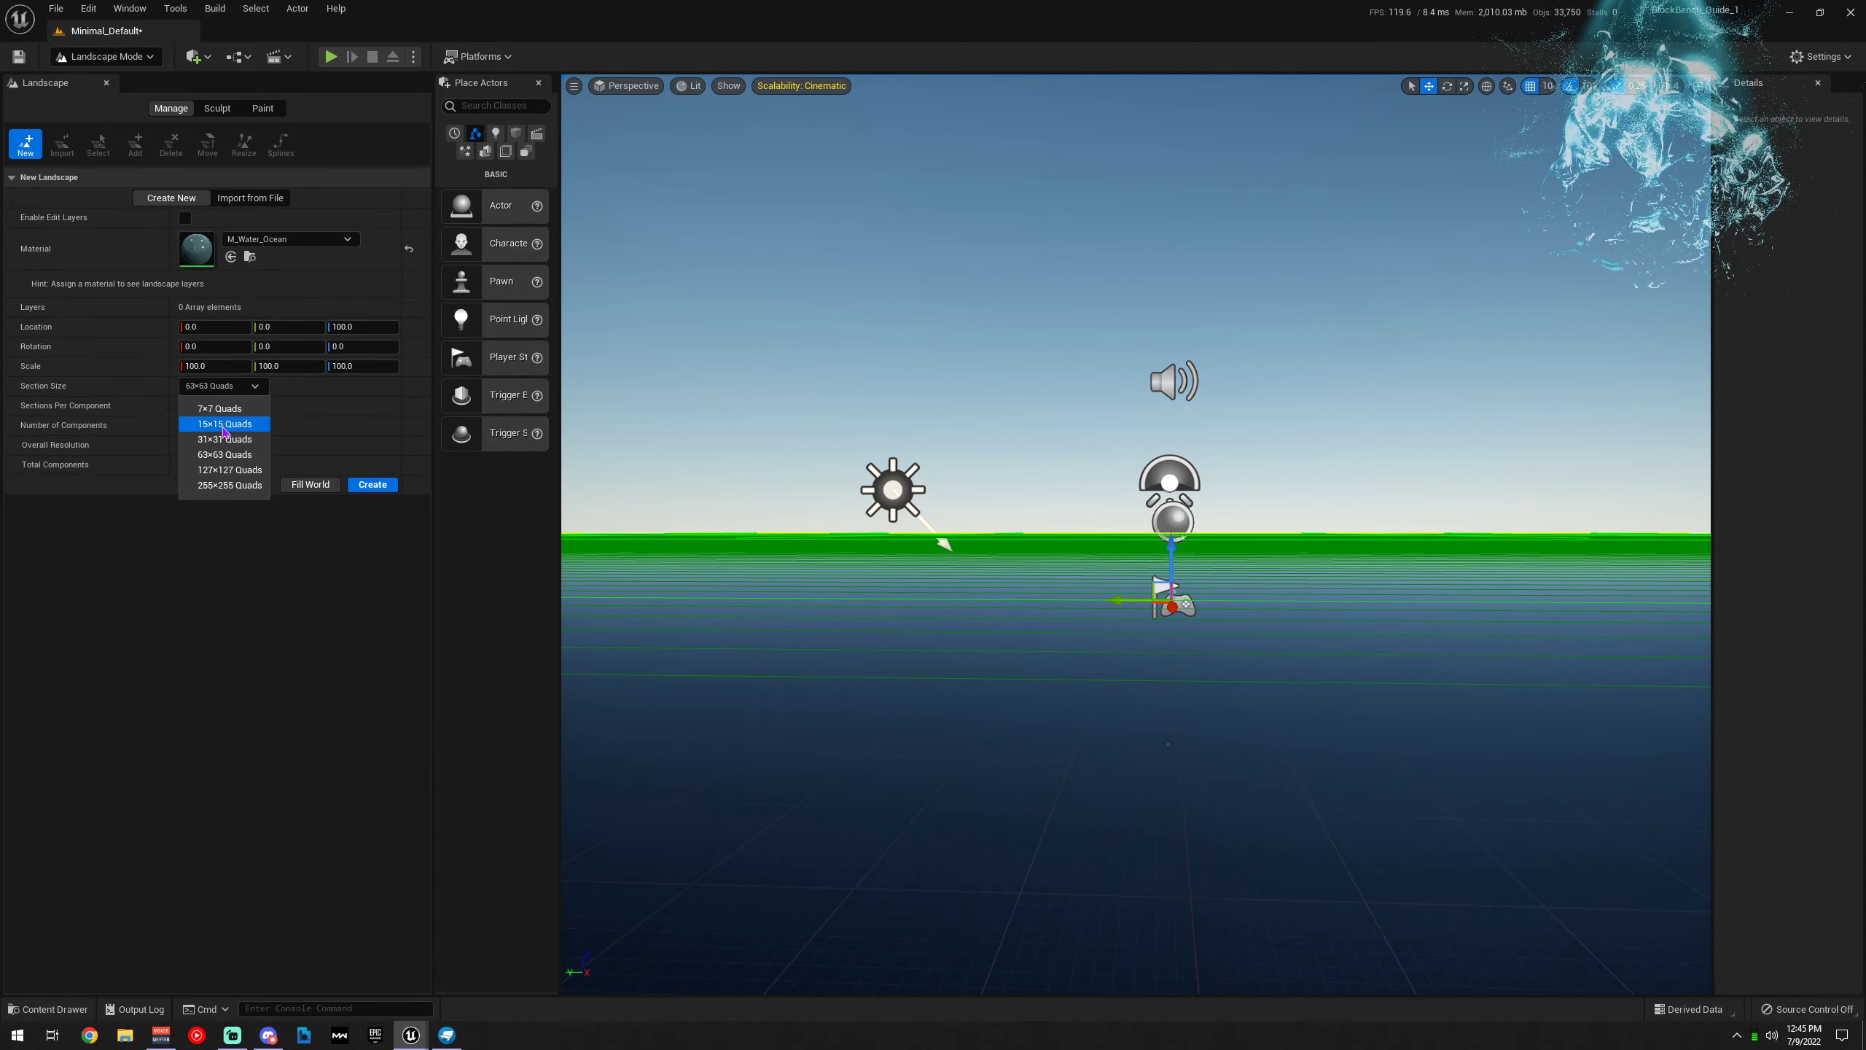
{"action": "left_click", "coordinate": [220, 486]}
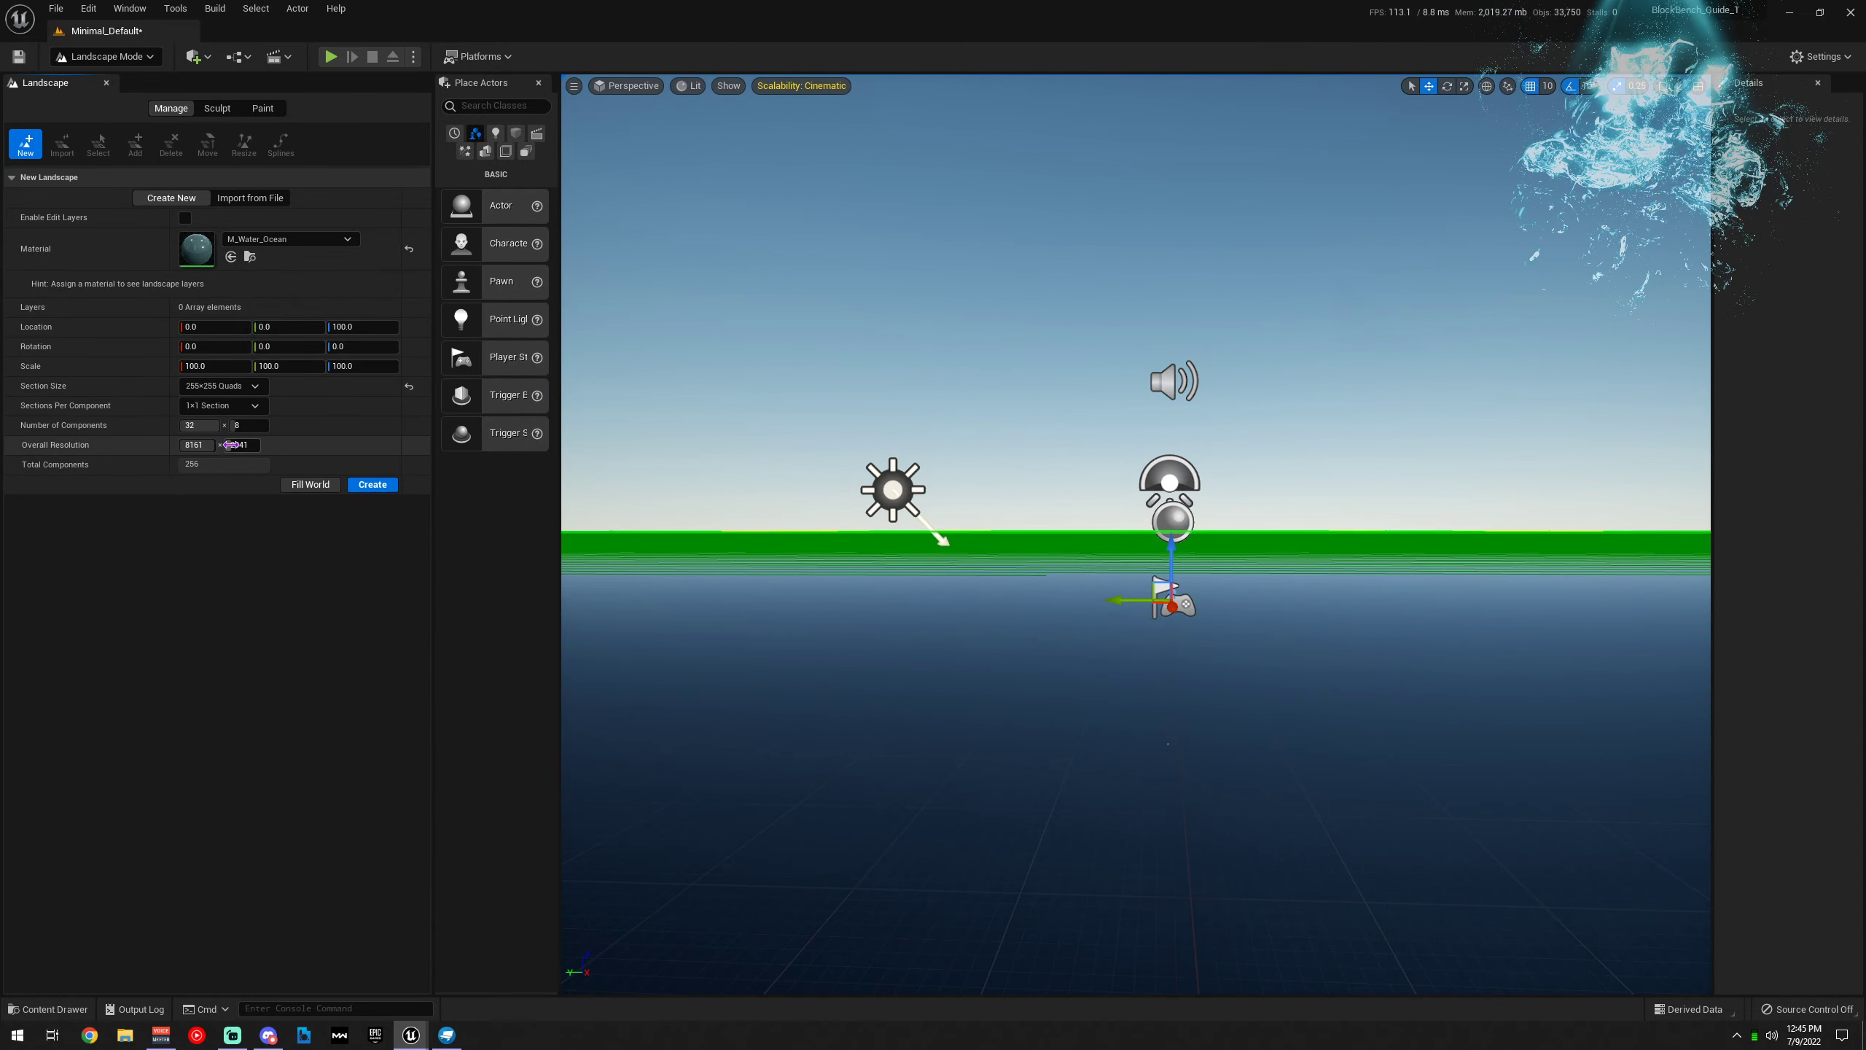
{"action": "left_click_drag", "start_coordinate": [242, 449], "coordinate": [258, 450]}
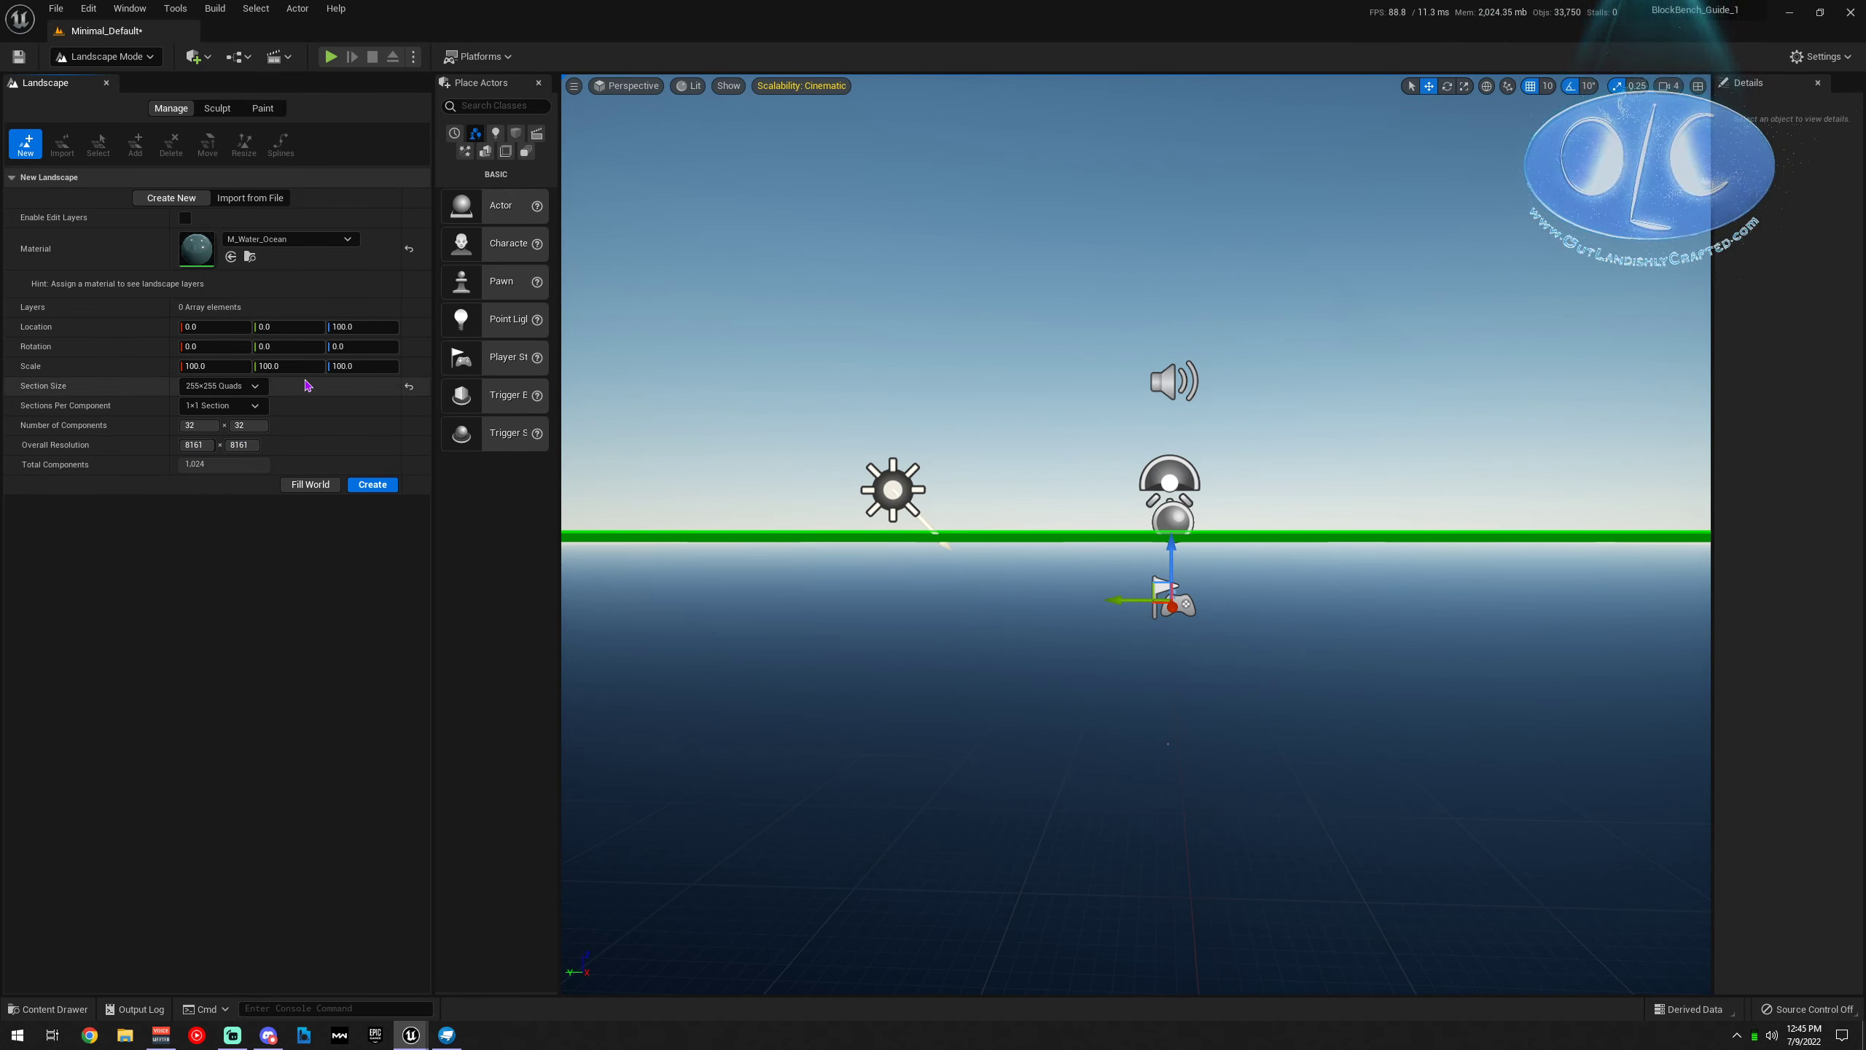
{"action": "left_click", "coordinate": [252, 405]}
{"action": "left_click", "coordinate": [220, 445]}
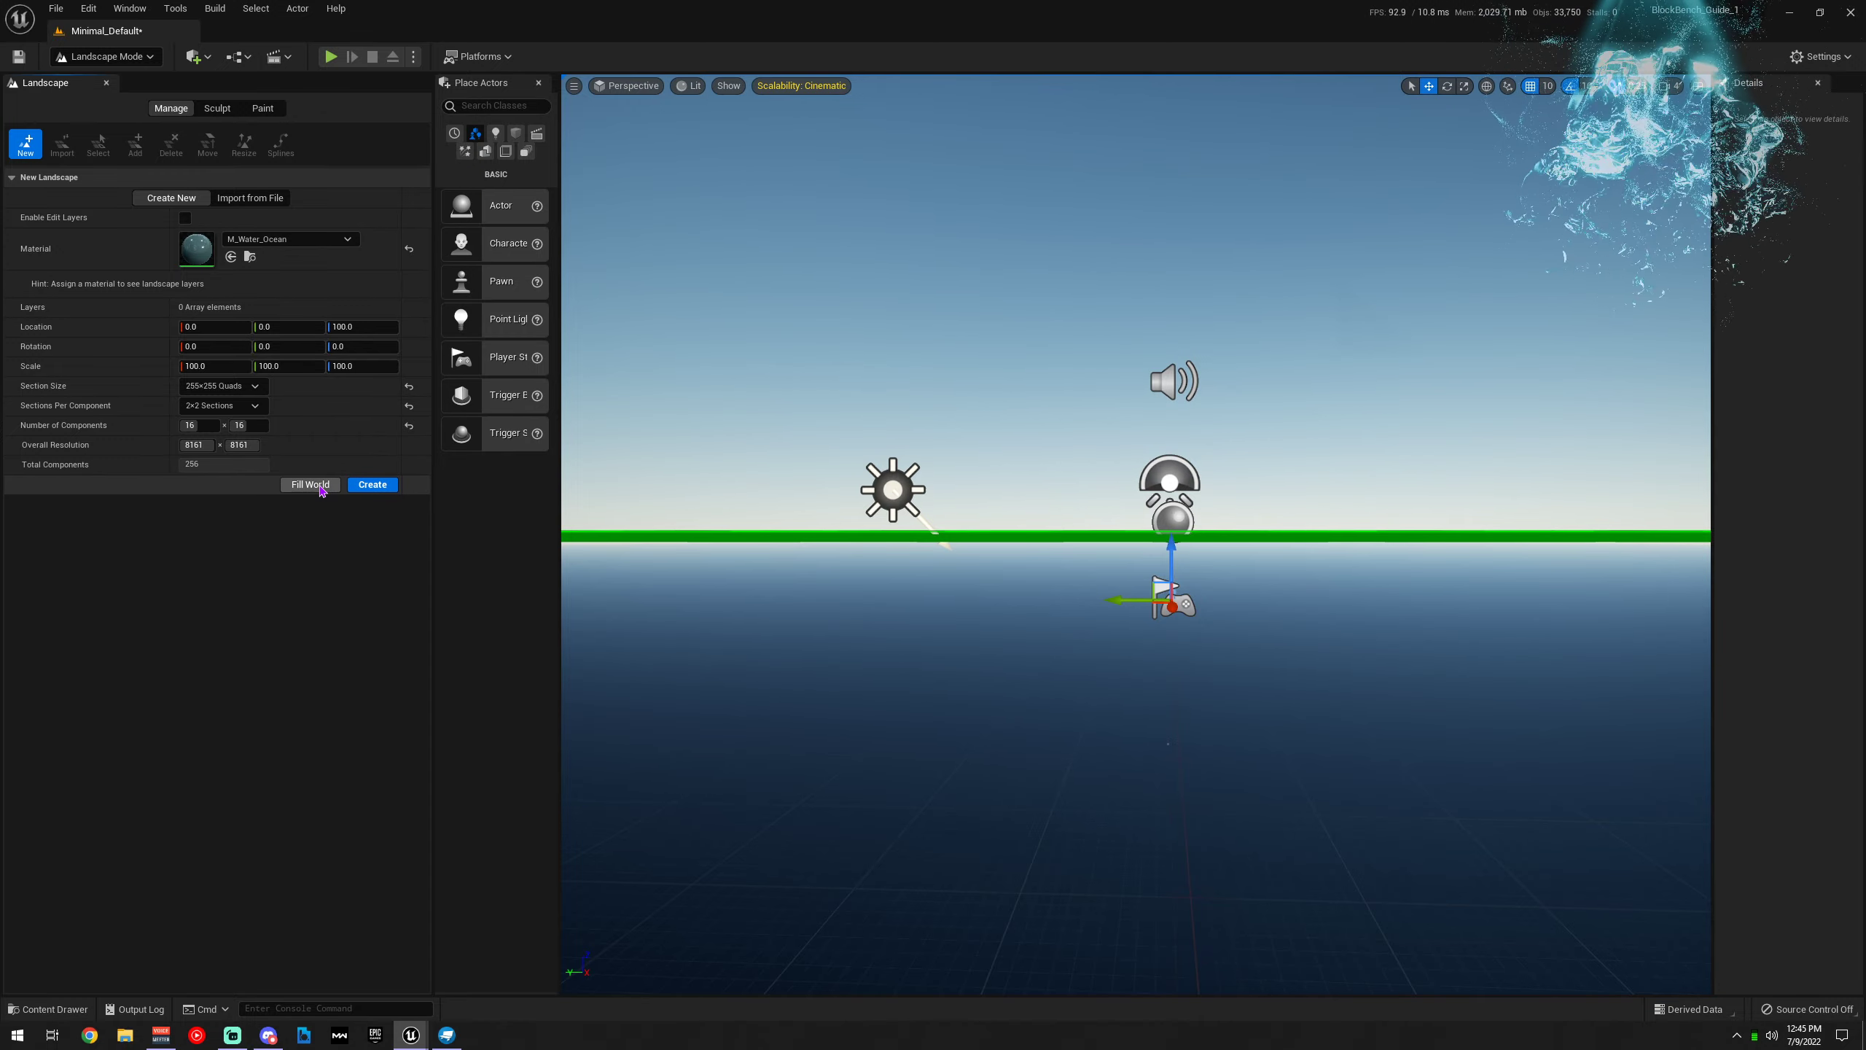
Create the ocean landscape and return to Select mode
{"action": "left_click", "coordinate": [371, 489]}
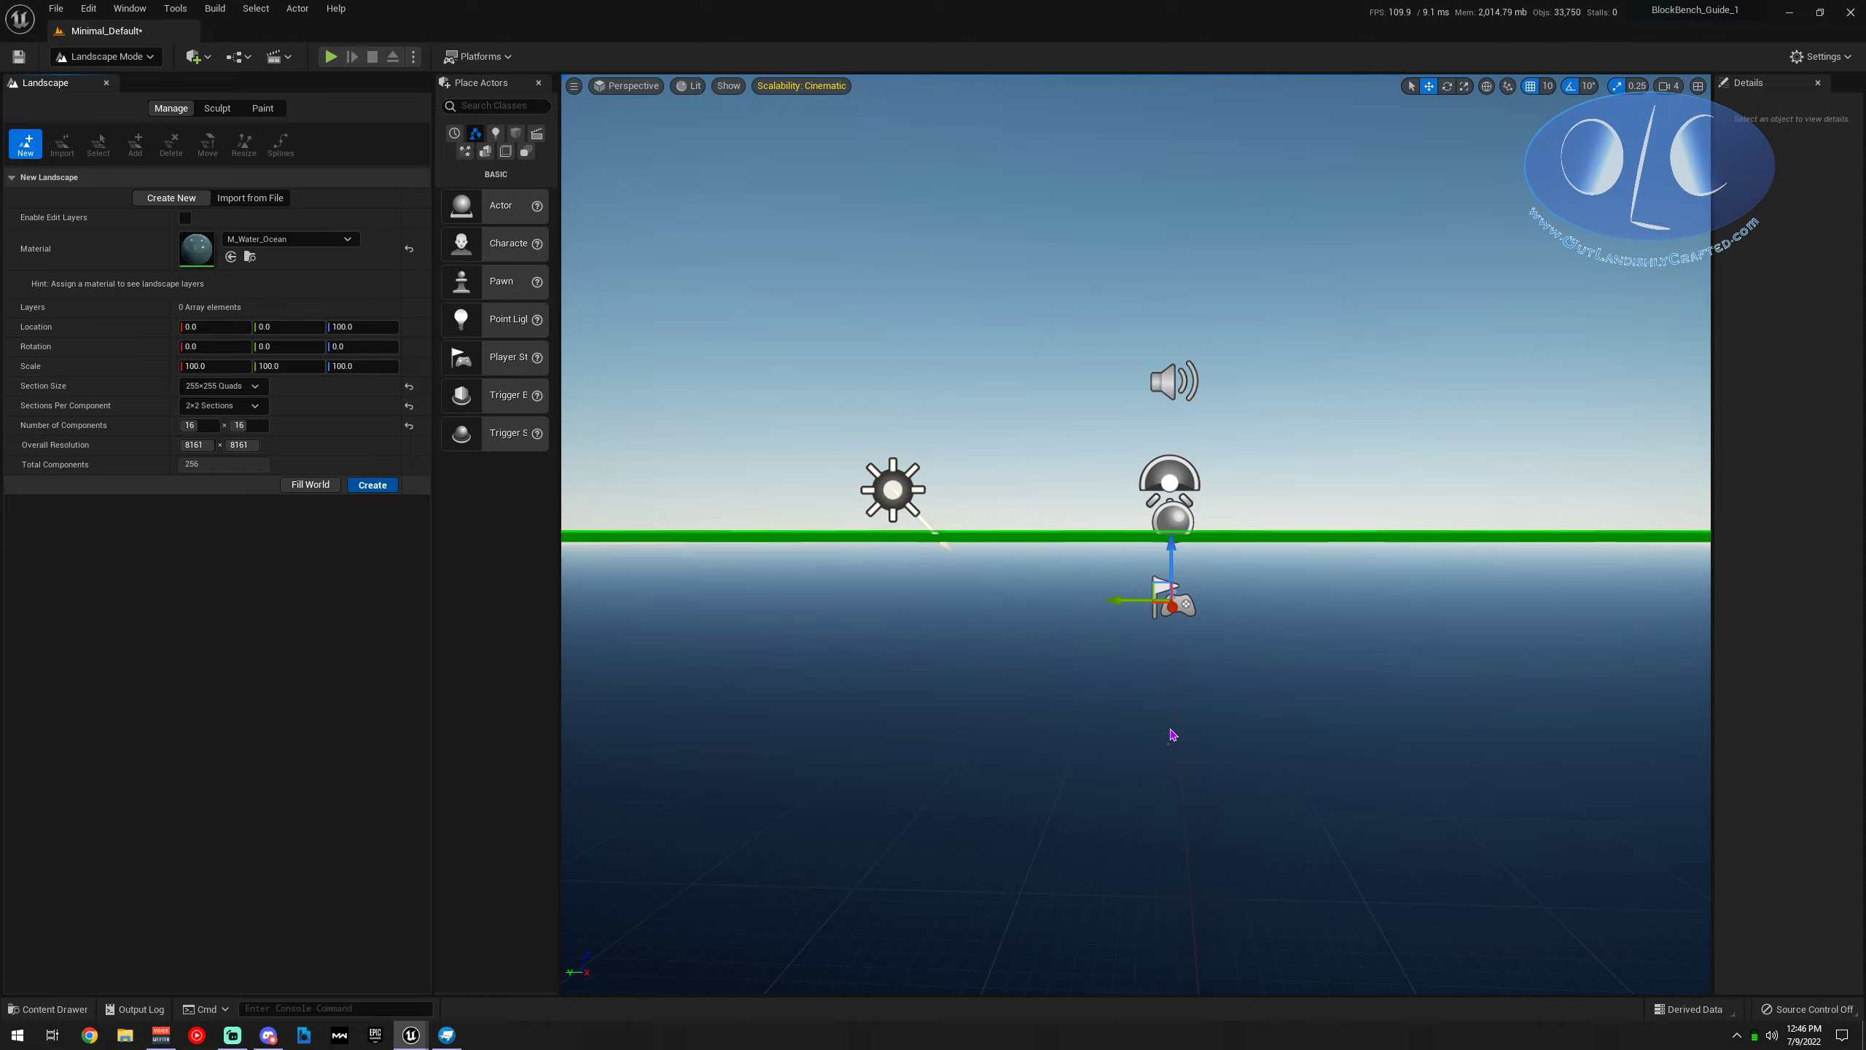
{"action": "left_click", "coordinate": [372, 484]}
{"action": "key", "text": "e"}
{"action": "right_click_drag", "start_coordinate": [1043, 735], "coordinate": [1043, 766]}
{"action": "left_click", "coordinate": [105, 56]}
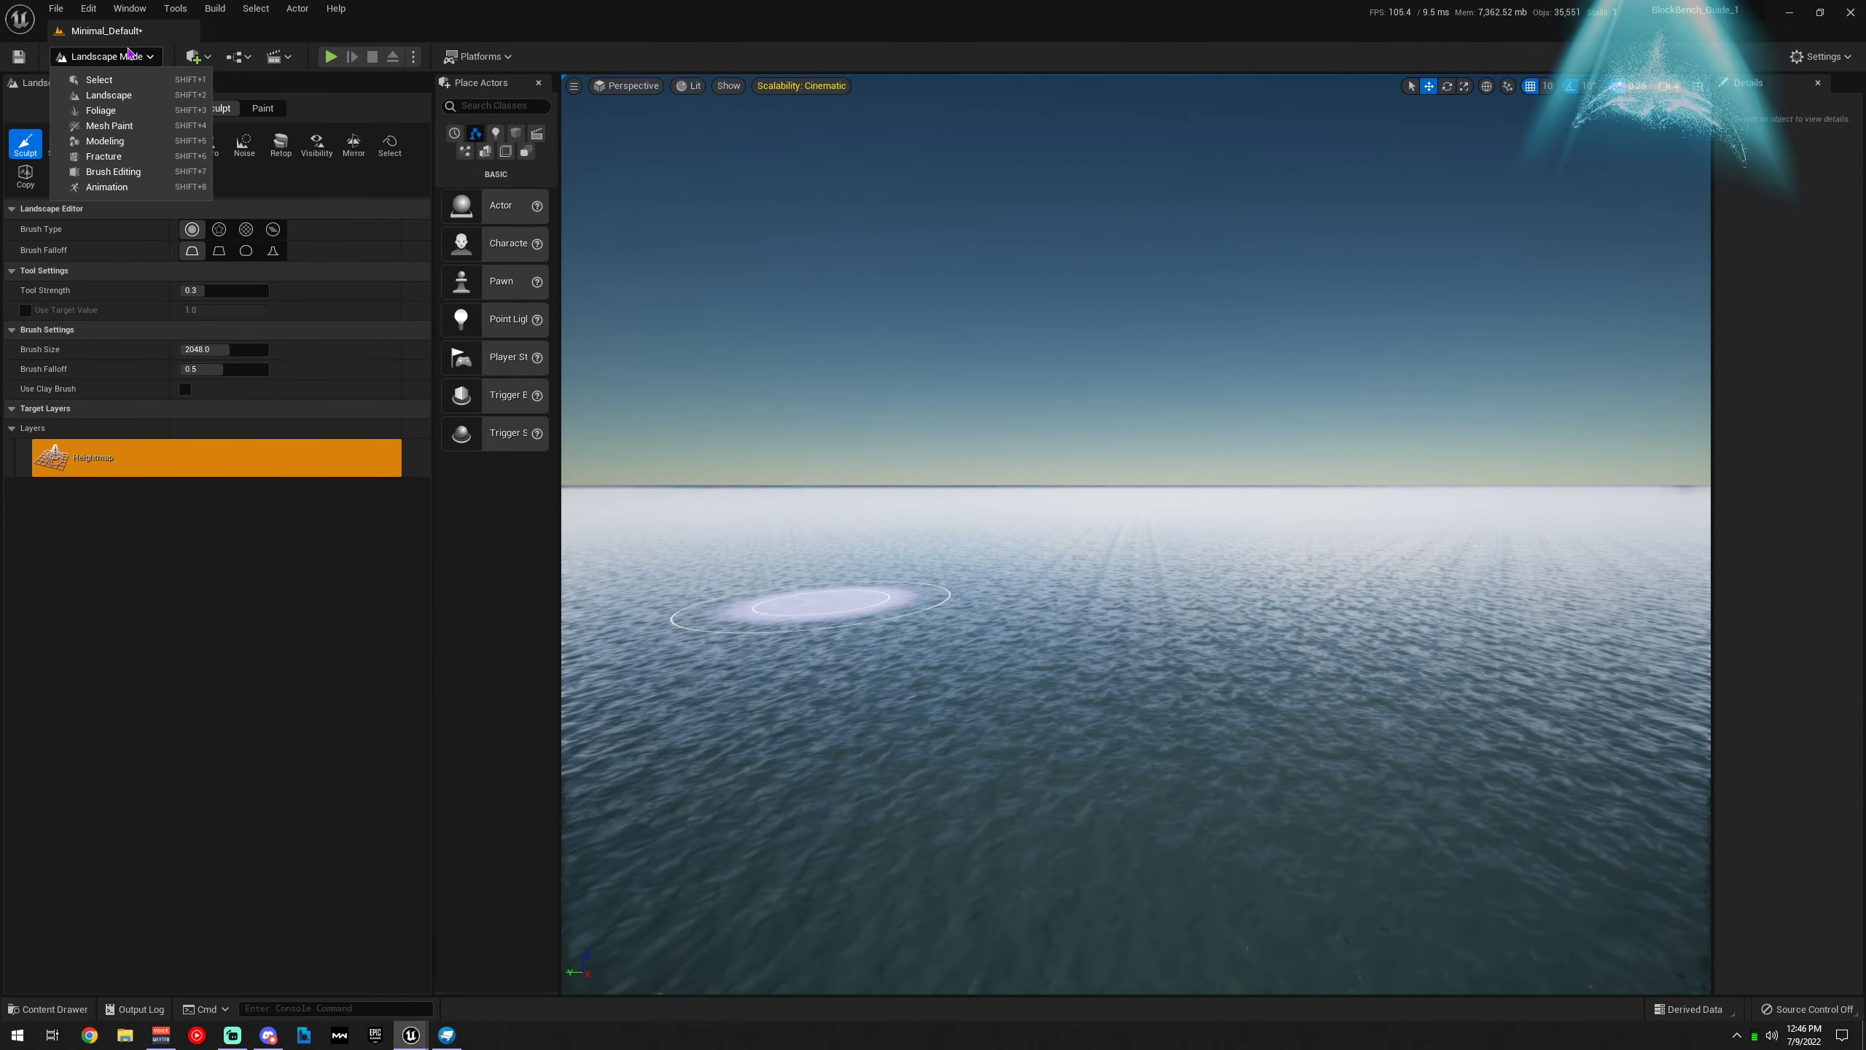
{"action": "left_click", "coordinate": [96, 82]}
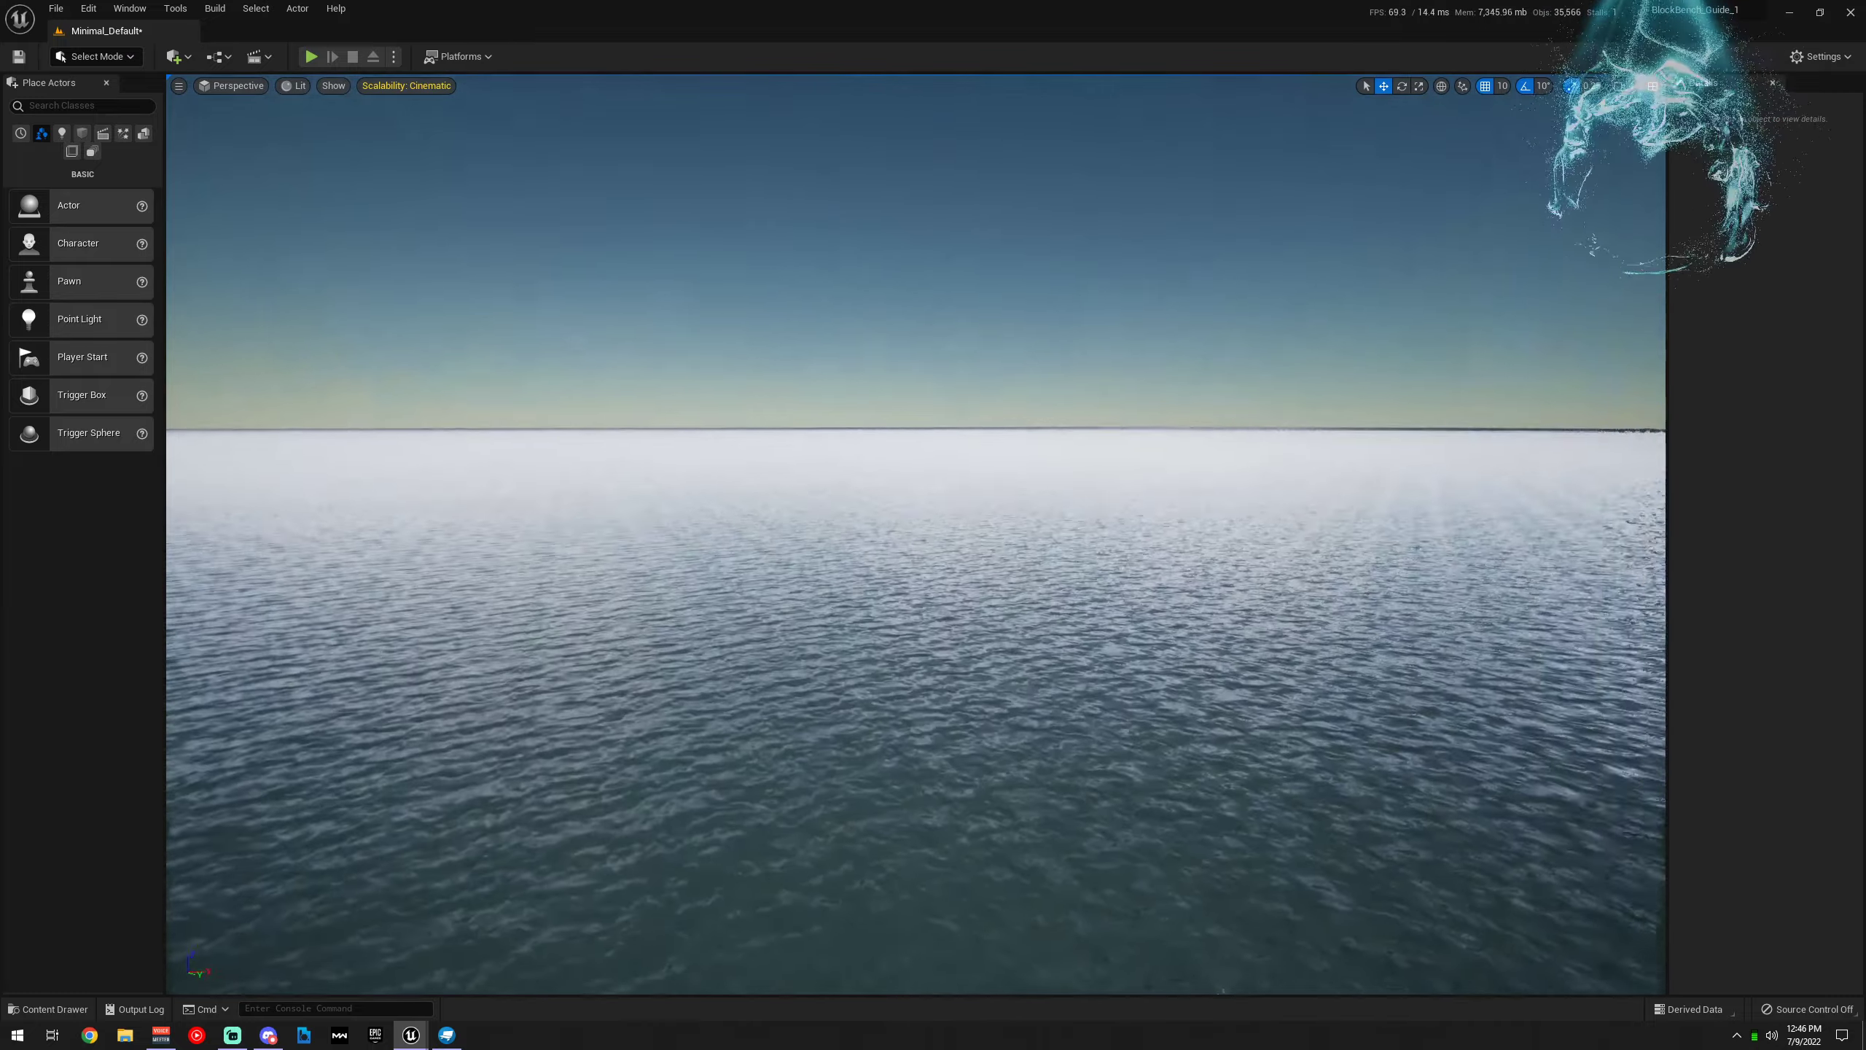
Delete the Player Start actor standing on the water
{"action": "right_click_drag", "start_coordinate": [916, 534], "coordinate": [1374, 558]}
{"action": "key", "text": "w"}
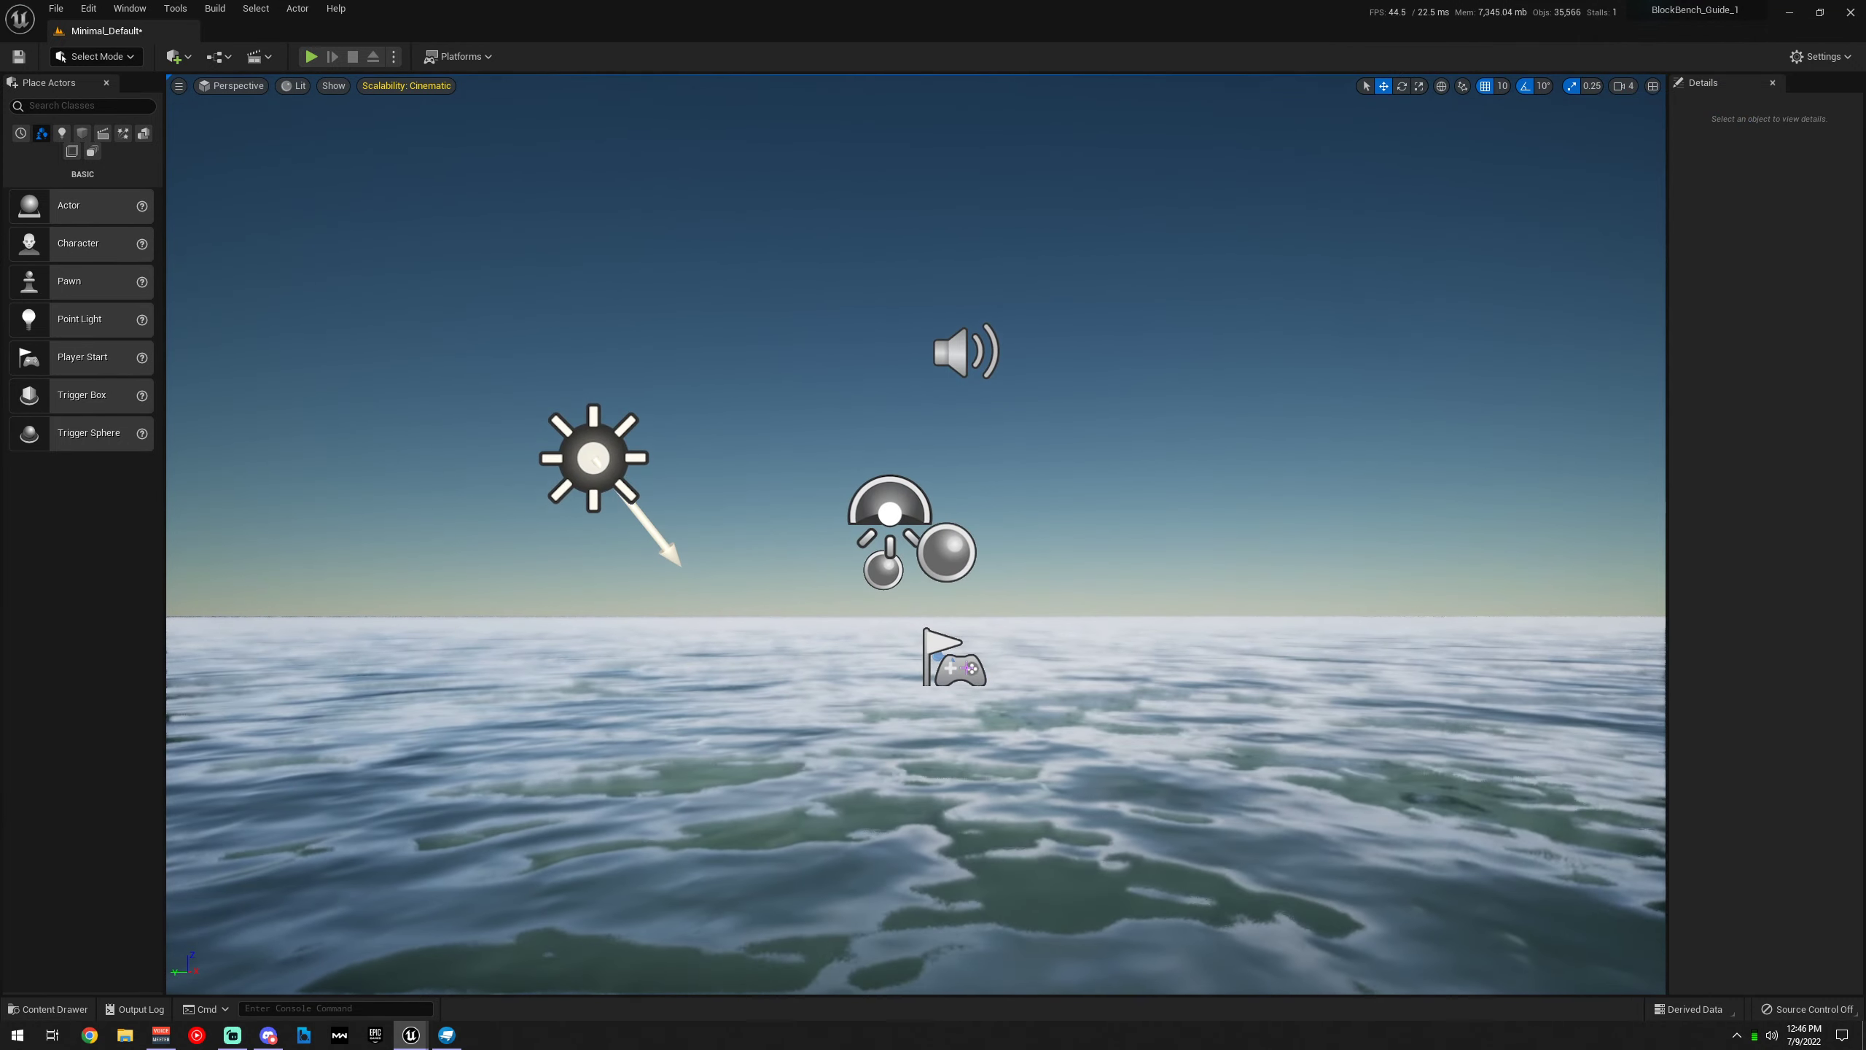
{"action": "left_click", "coordinate": [959, 668]}
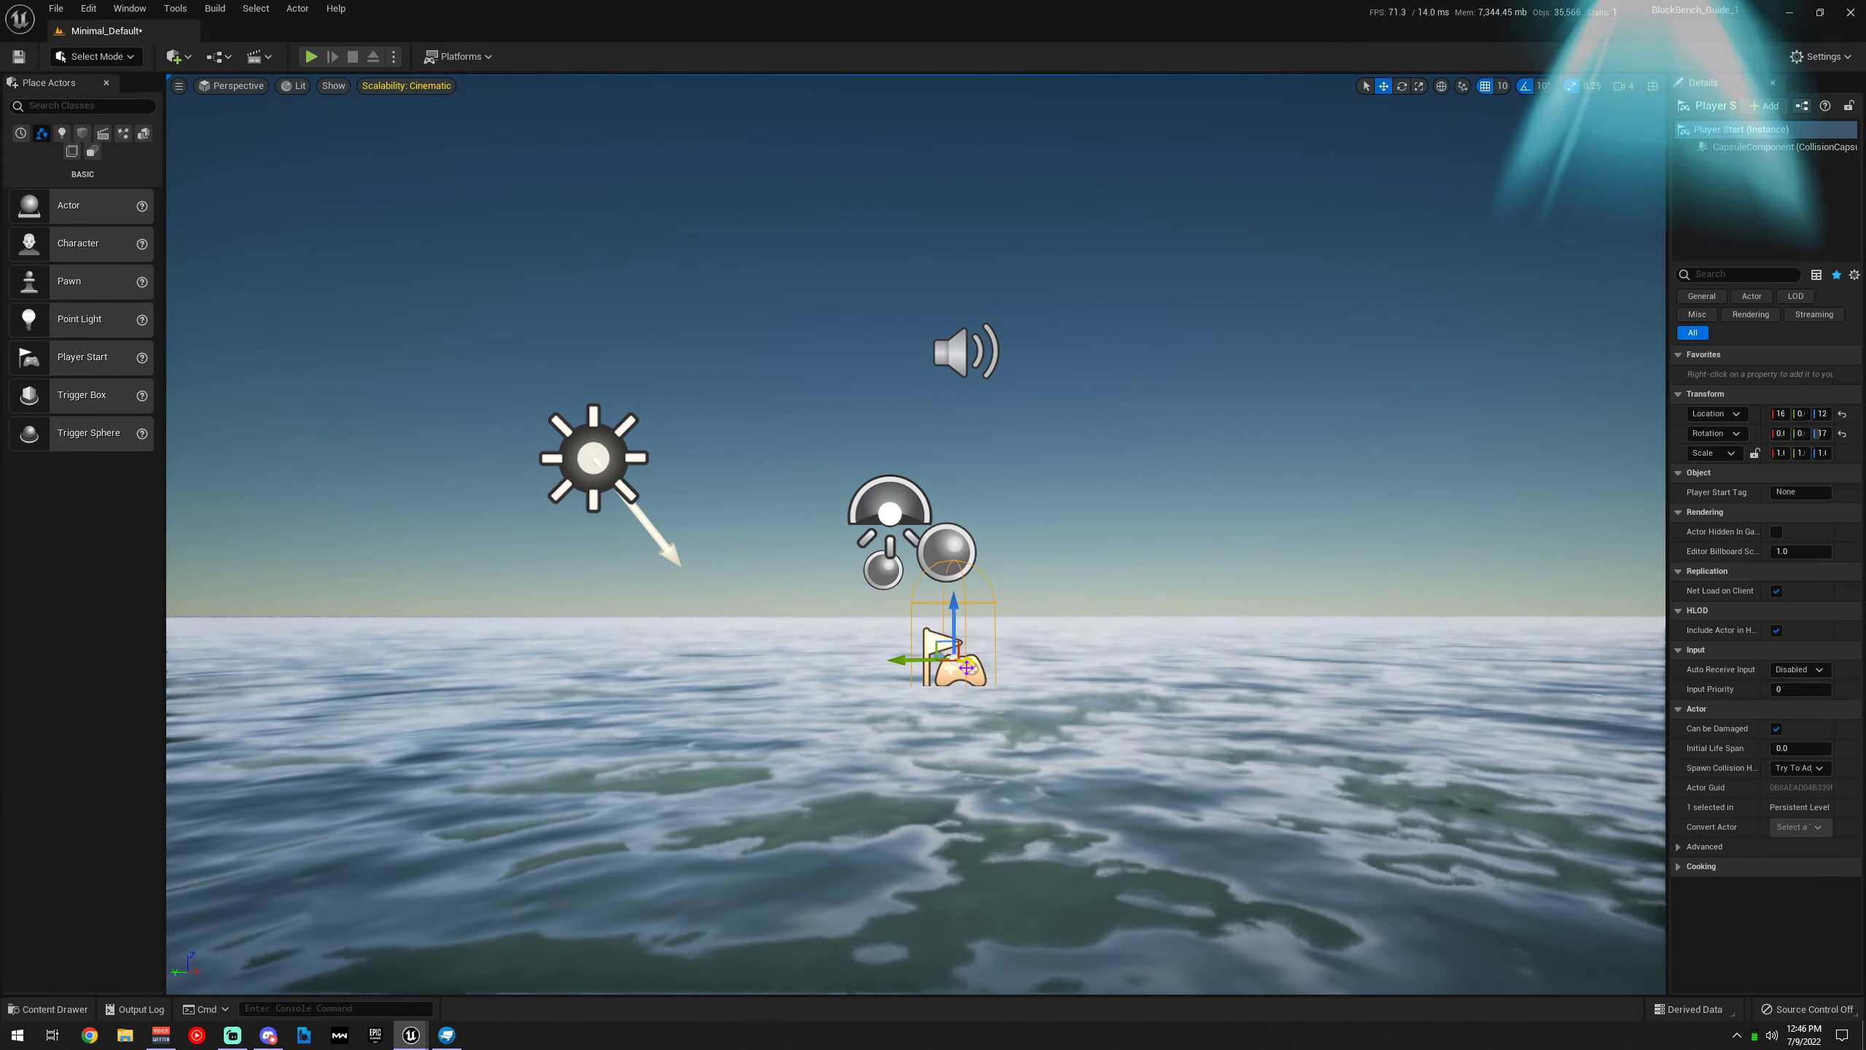
{"action": "key", "text": "Delete"}
Raise the directional light source high above the horizon and rotate it
{"action": "key", "text": "e"}
{"action": "right_click_drag", "start_coordinate": [959, 669], "coordinate": [850, 694]}
{"action": "key", "text": "s"}
{"action": "key", "text": "q"}
{"action": "key", "text": "e"}
{"action": "key", "text": "s"}
{"action": "left_click", "coordinate": [845, 694]}
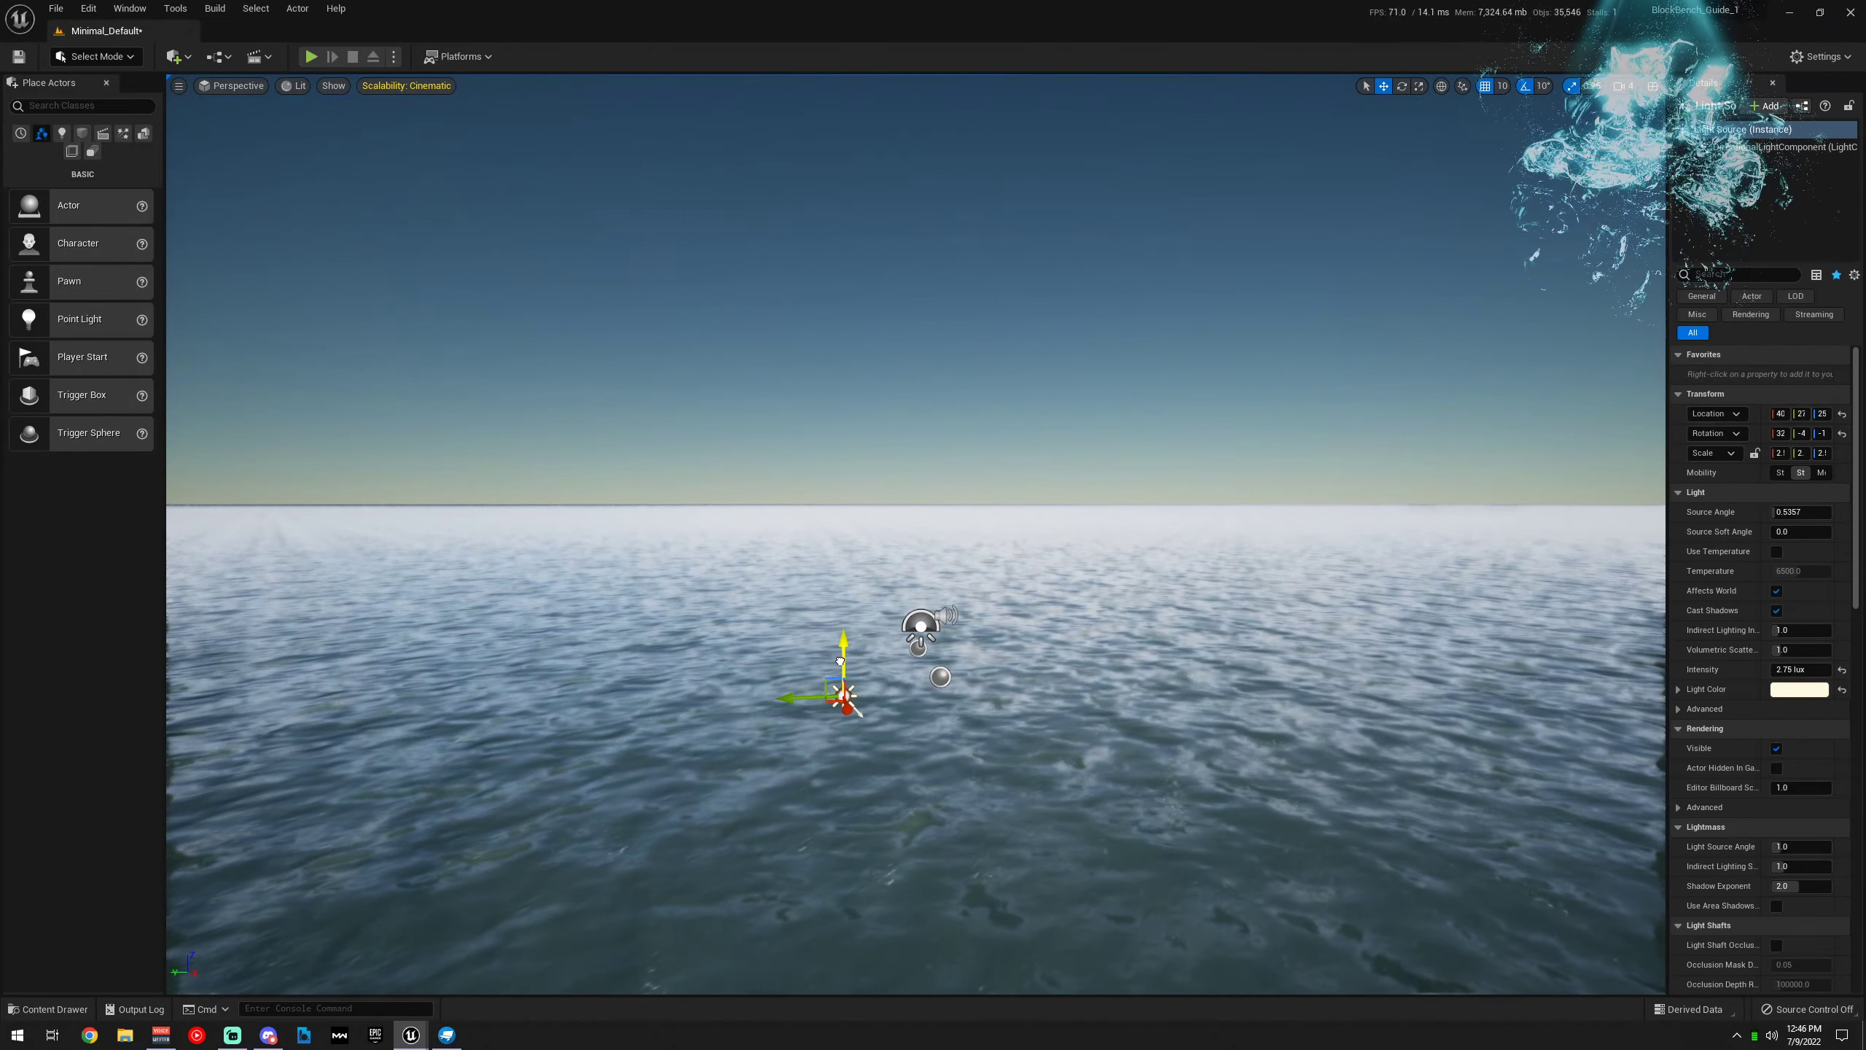
{"action": "left_click_drag", "start_coordinate": [850, 695], "coordinate": [843, 290]}
{"action": "key", "text": "e"}
{"action": "left_click_drag", "start_coordinate": [793, 348], "coordinate": [845, 221]}
Raise the SkyLight to a height of about 1000 above the ocean and widen the Details panel
{"action": "left_click", "coordinate": [920, 625]}
{"action": "key", "text": "w"}
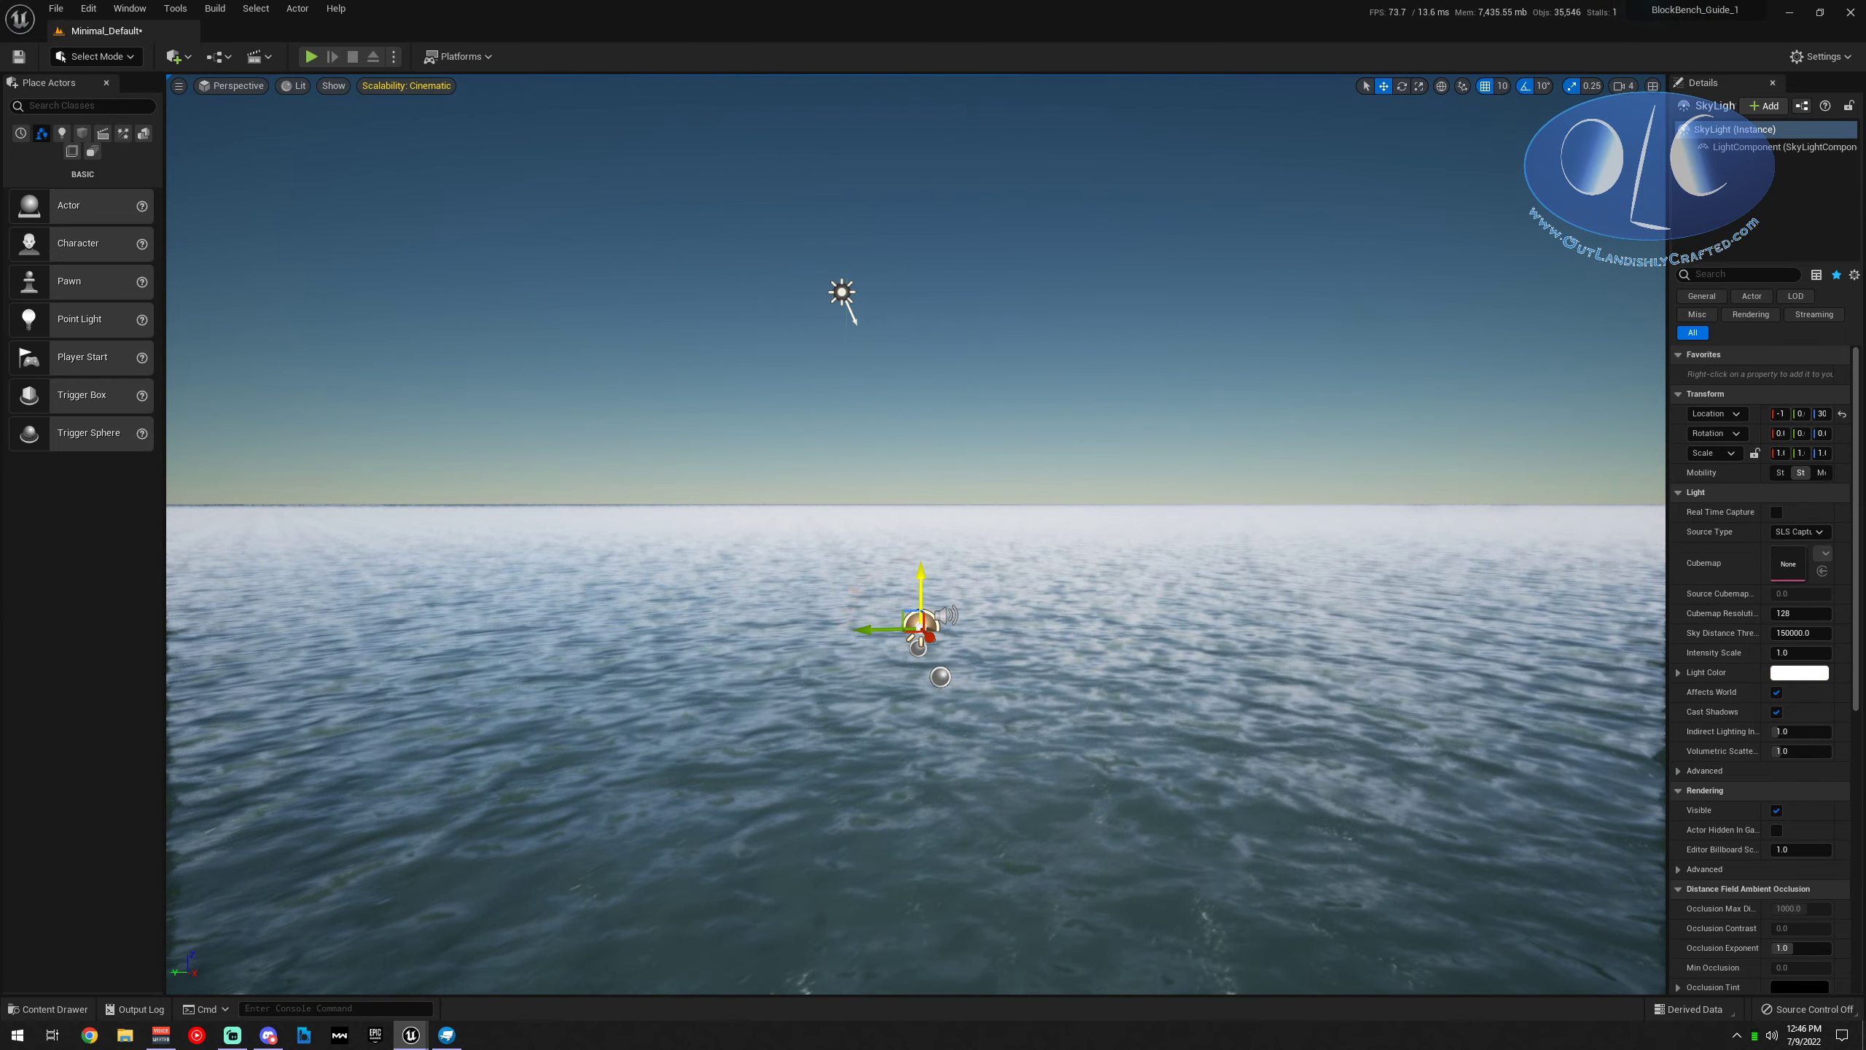
{"action": "left_click_drag", "start_coordinate": [922, 610], "coordinate": [939, 393]}
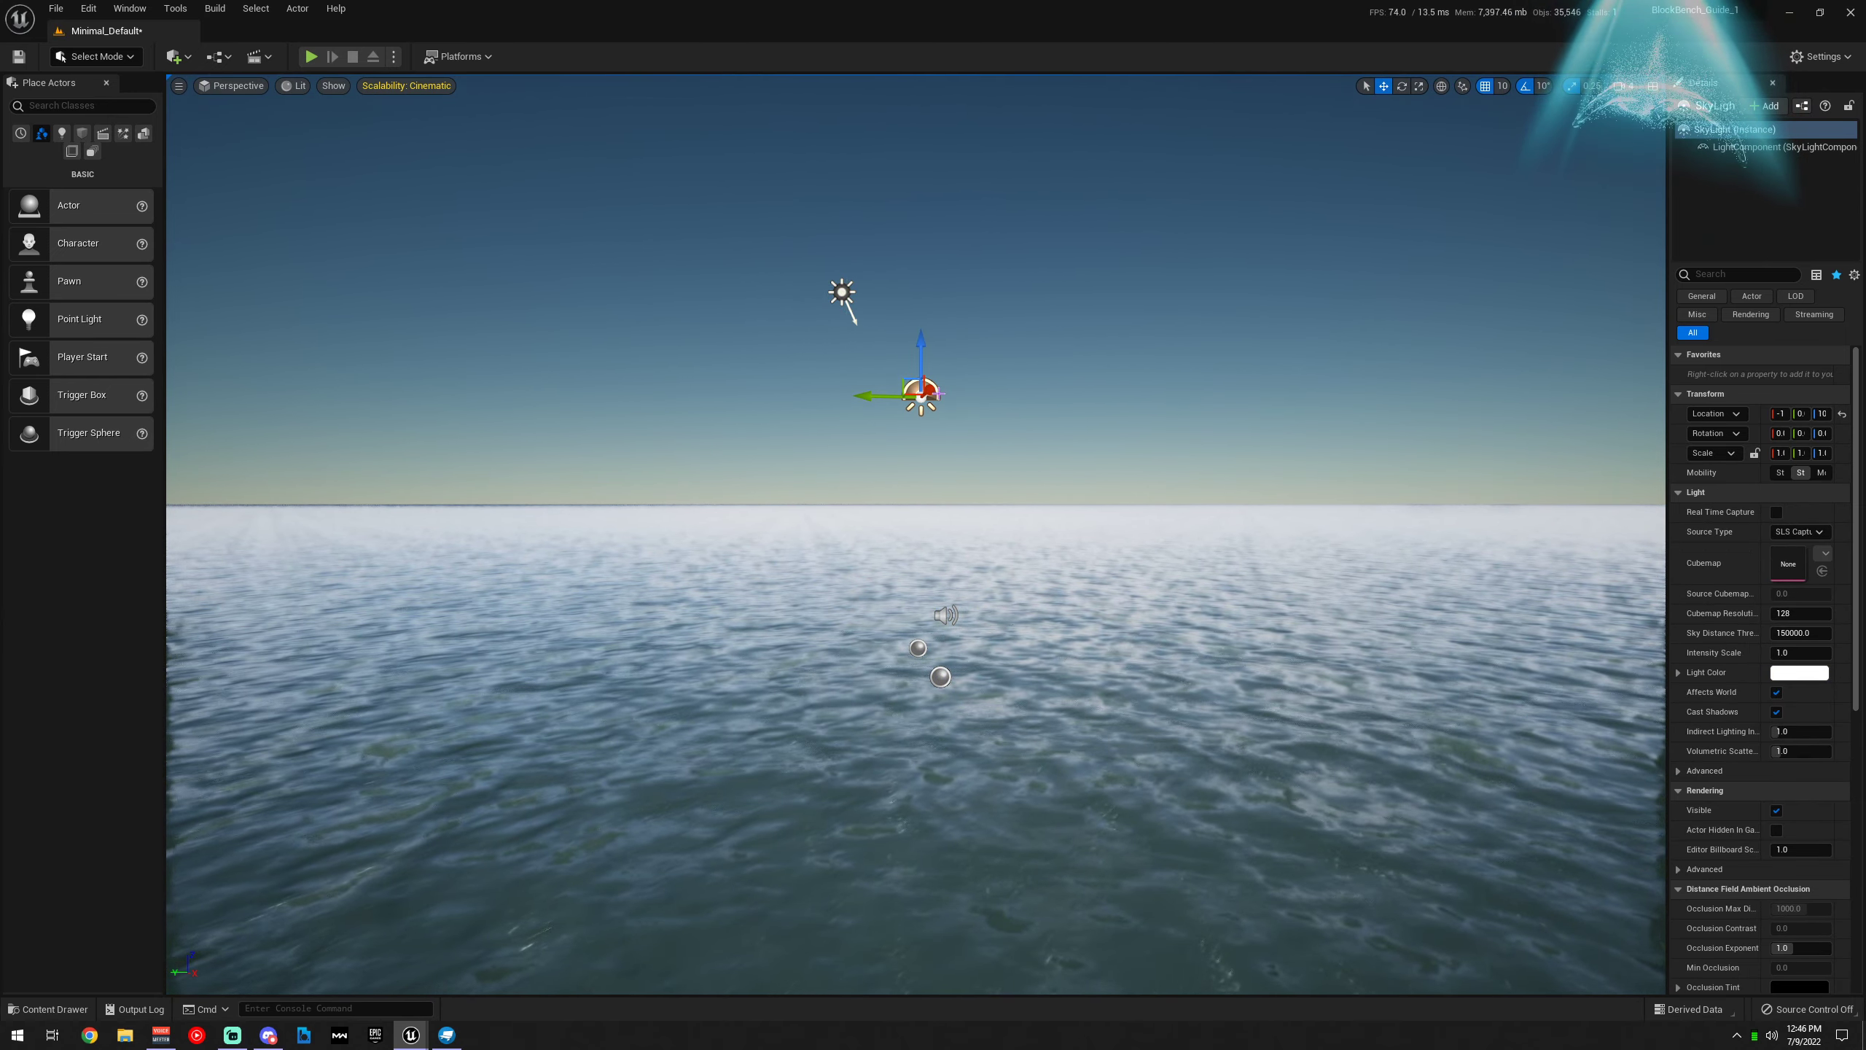
{"action": "key", "text": "e"}
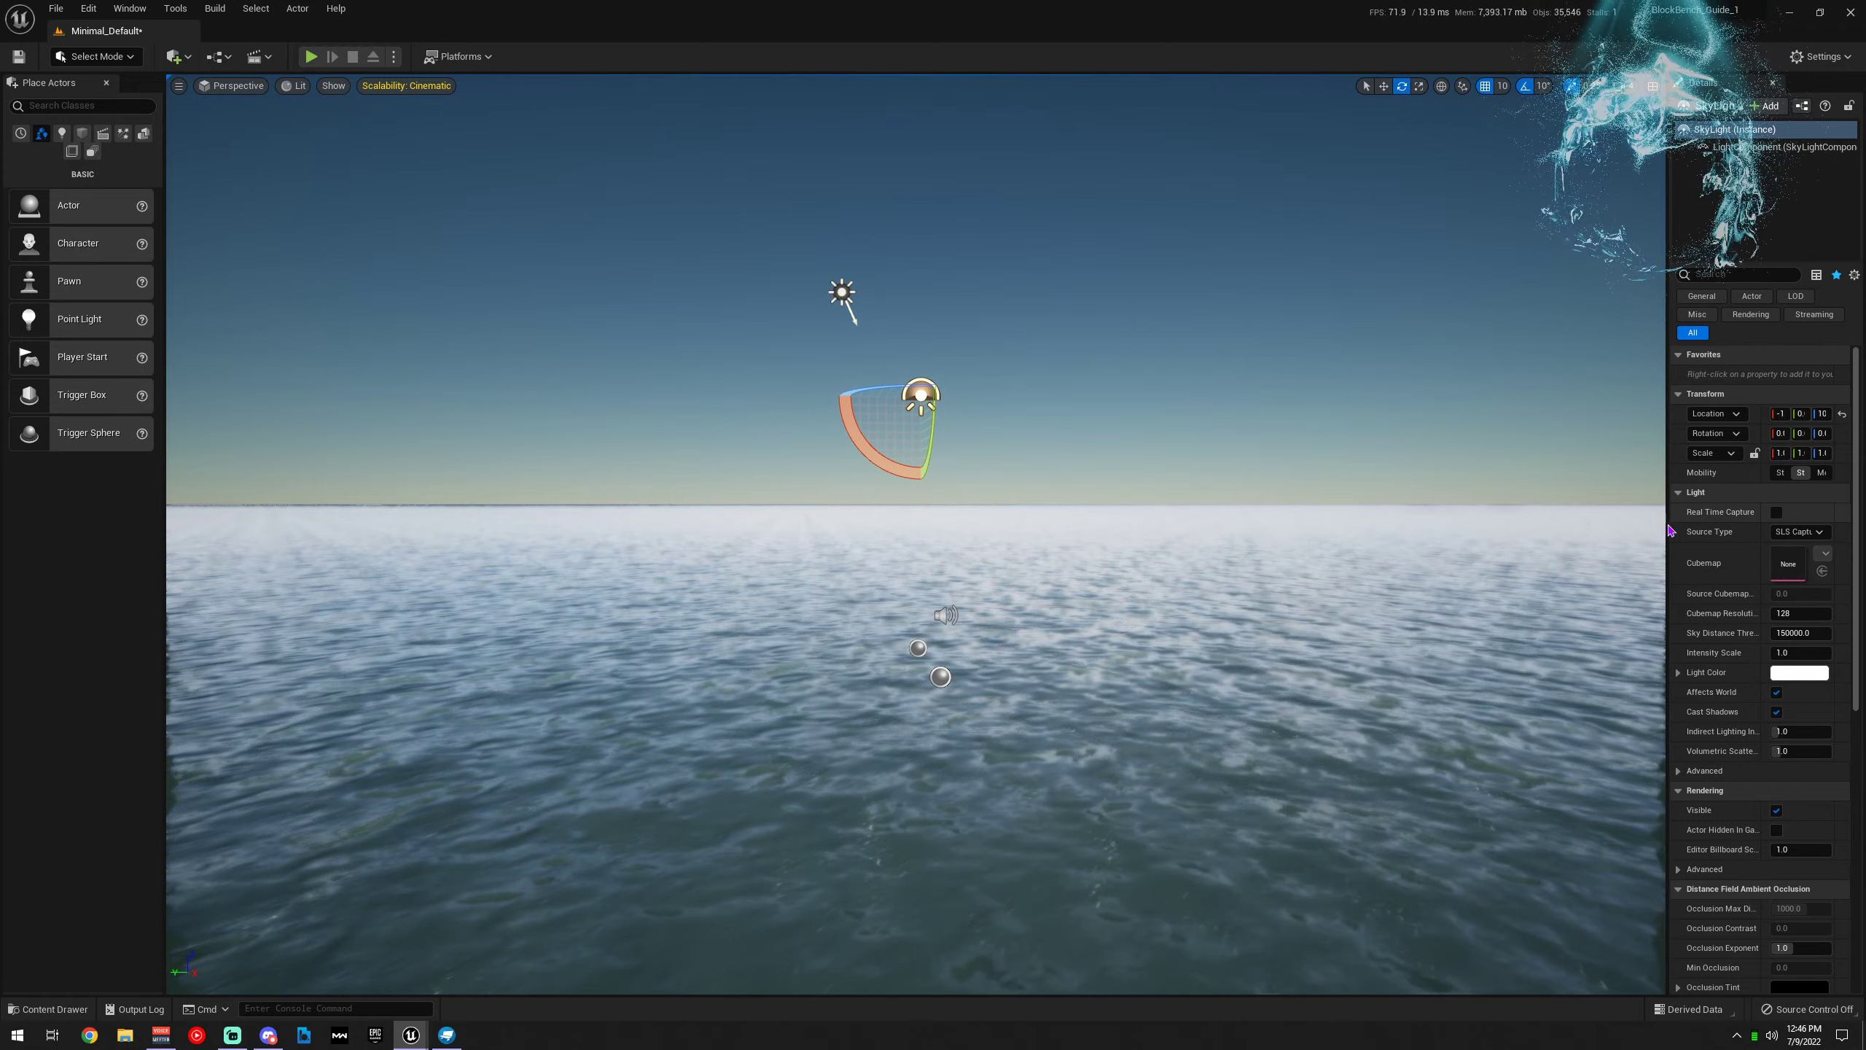
{"action": "mouse_move", "coordinate": [1666, 529]}
{"action": "right_mouse_down"}
{"action": "mouse_move", "coordinate": [1520, 522]}
{"action": "mouse_move", "coordinate": [1669, 510]}
{"action": "right_mouse_up"}
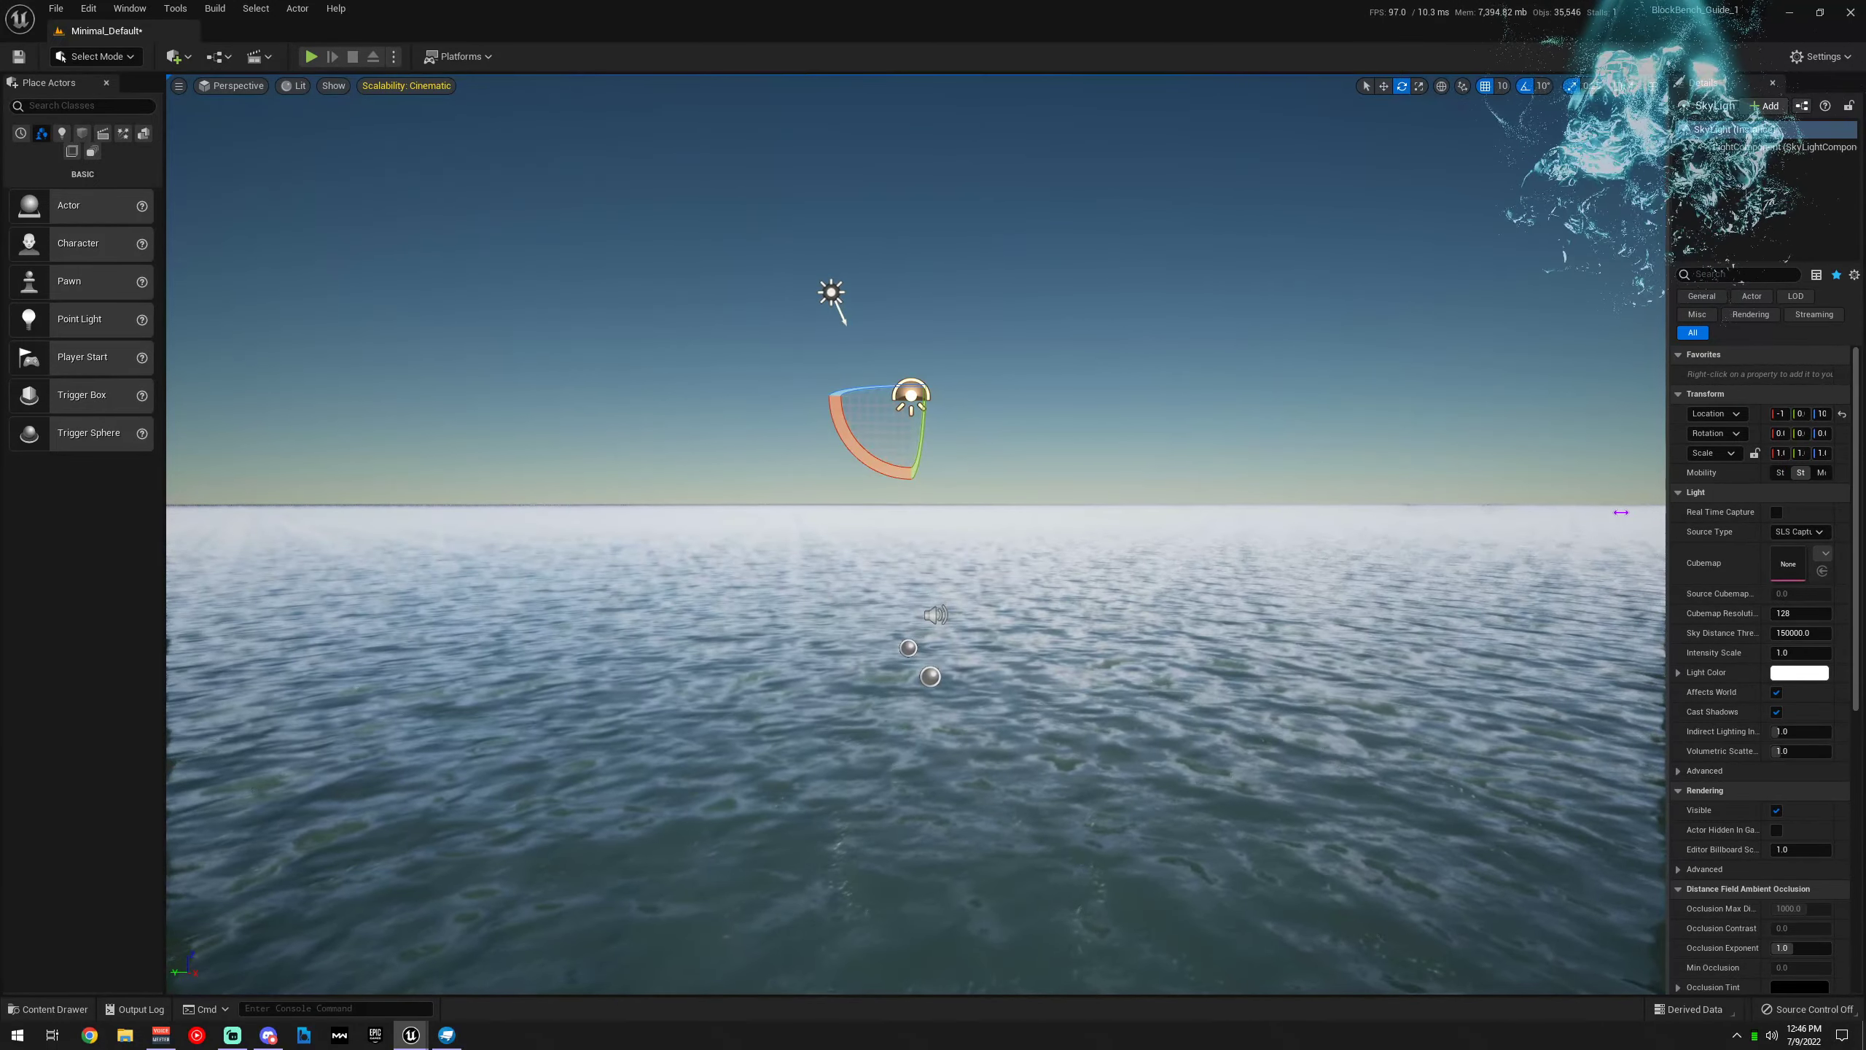
{"action": "left_click_drag", "start_coordinate": [1620, 511], "coordinate": [1586, 514]}
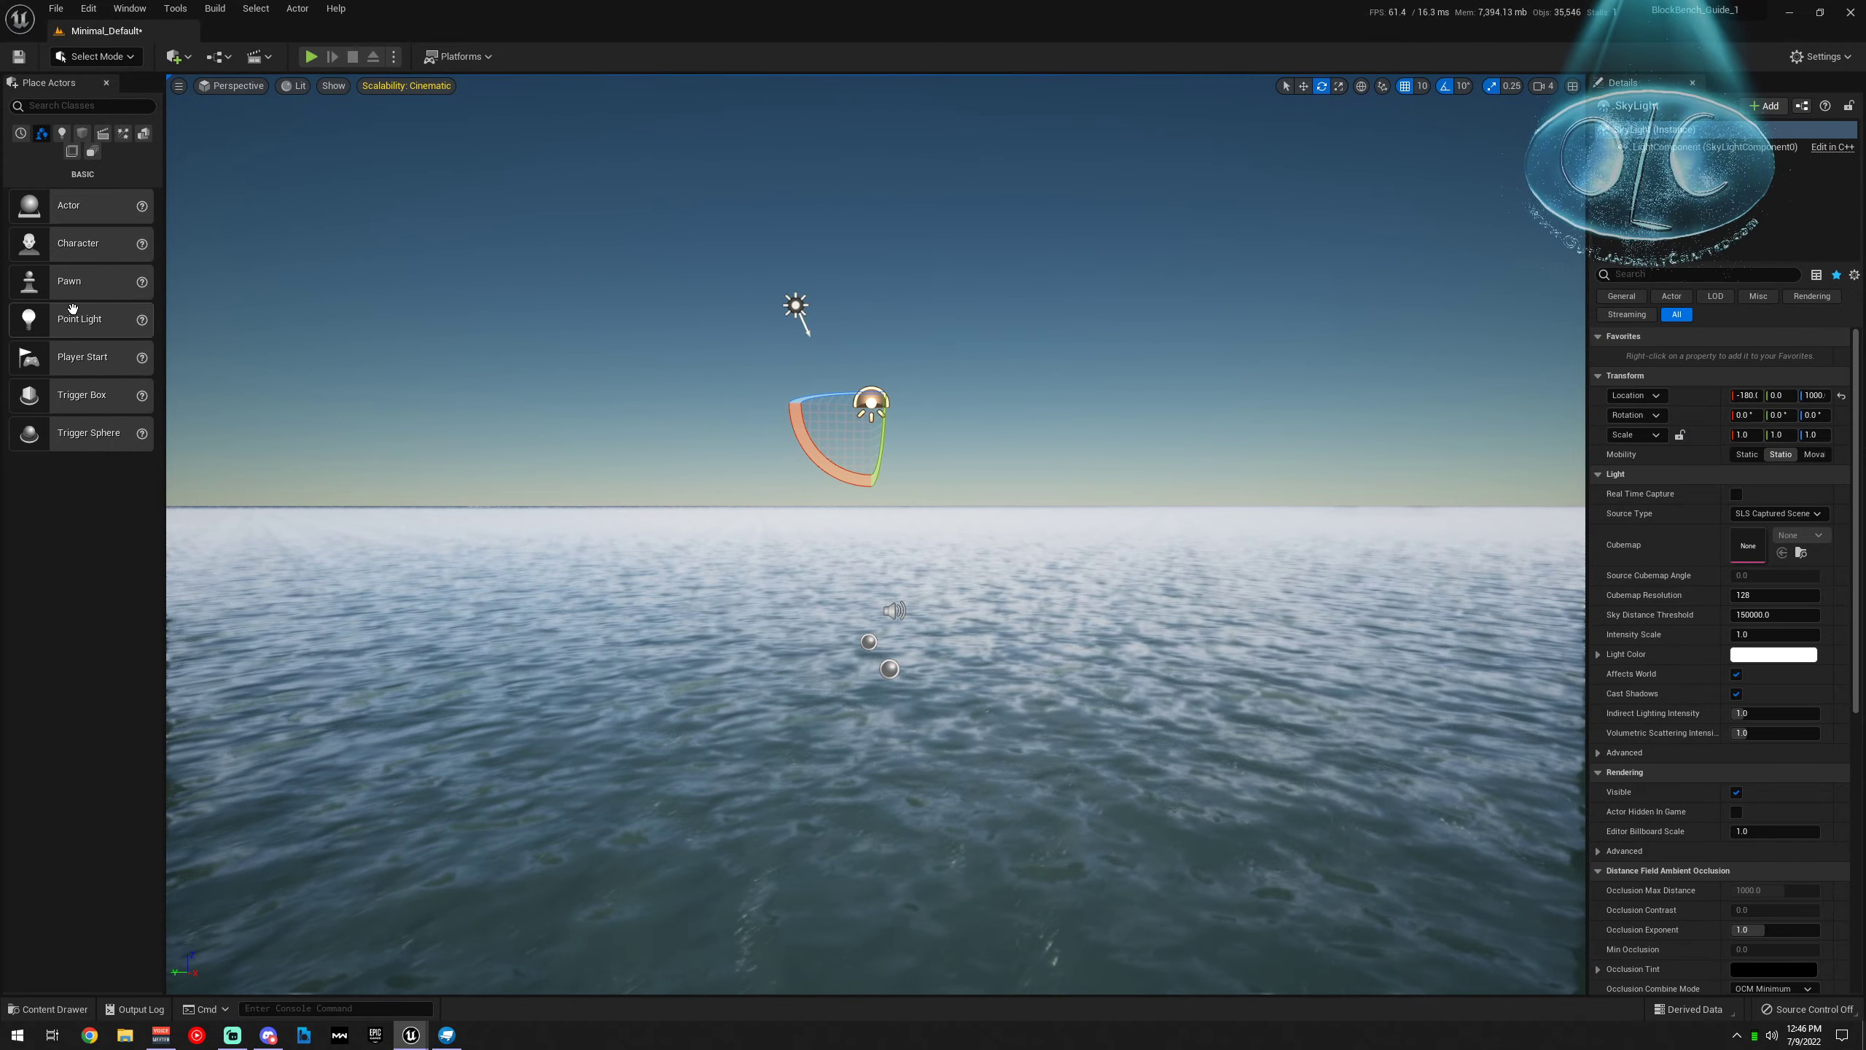
Find the Volumetric Cloud actor among all classes and place it in the sky above the ocean
{"action": "mouse_move", "coordinate": [609, 508]}
{"action": "right_mouse_down"}
{"action": "mouse_move", "coordinate": [397, 426]}
{"action": "mouse_move", "coordinate": [357, 385]}
{"action": "mouse_move", "coordinate": [515, 529]}
{"action": "mouse_move", "coordinate": [662, 470]}
{"action": "mouse_move", "coordinate": [690, 500]}
{"action": "mouse_move", "coordinate": [587, 496]}
{"action": "mouse_move", "coordinate": [639, 514]}
{"action": "right_mouse_up"}
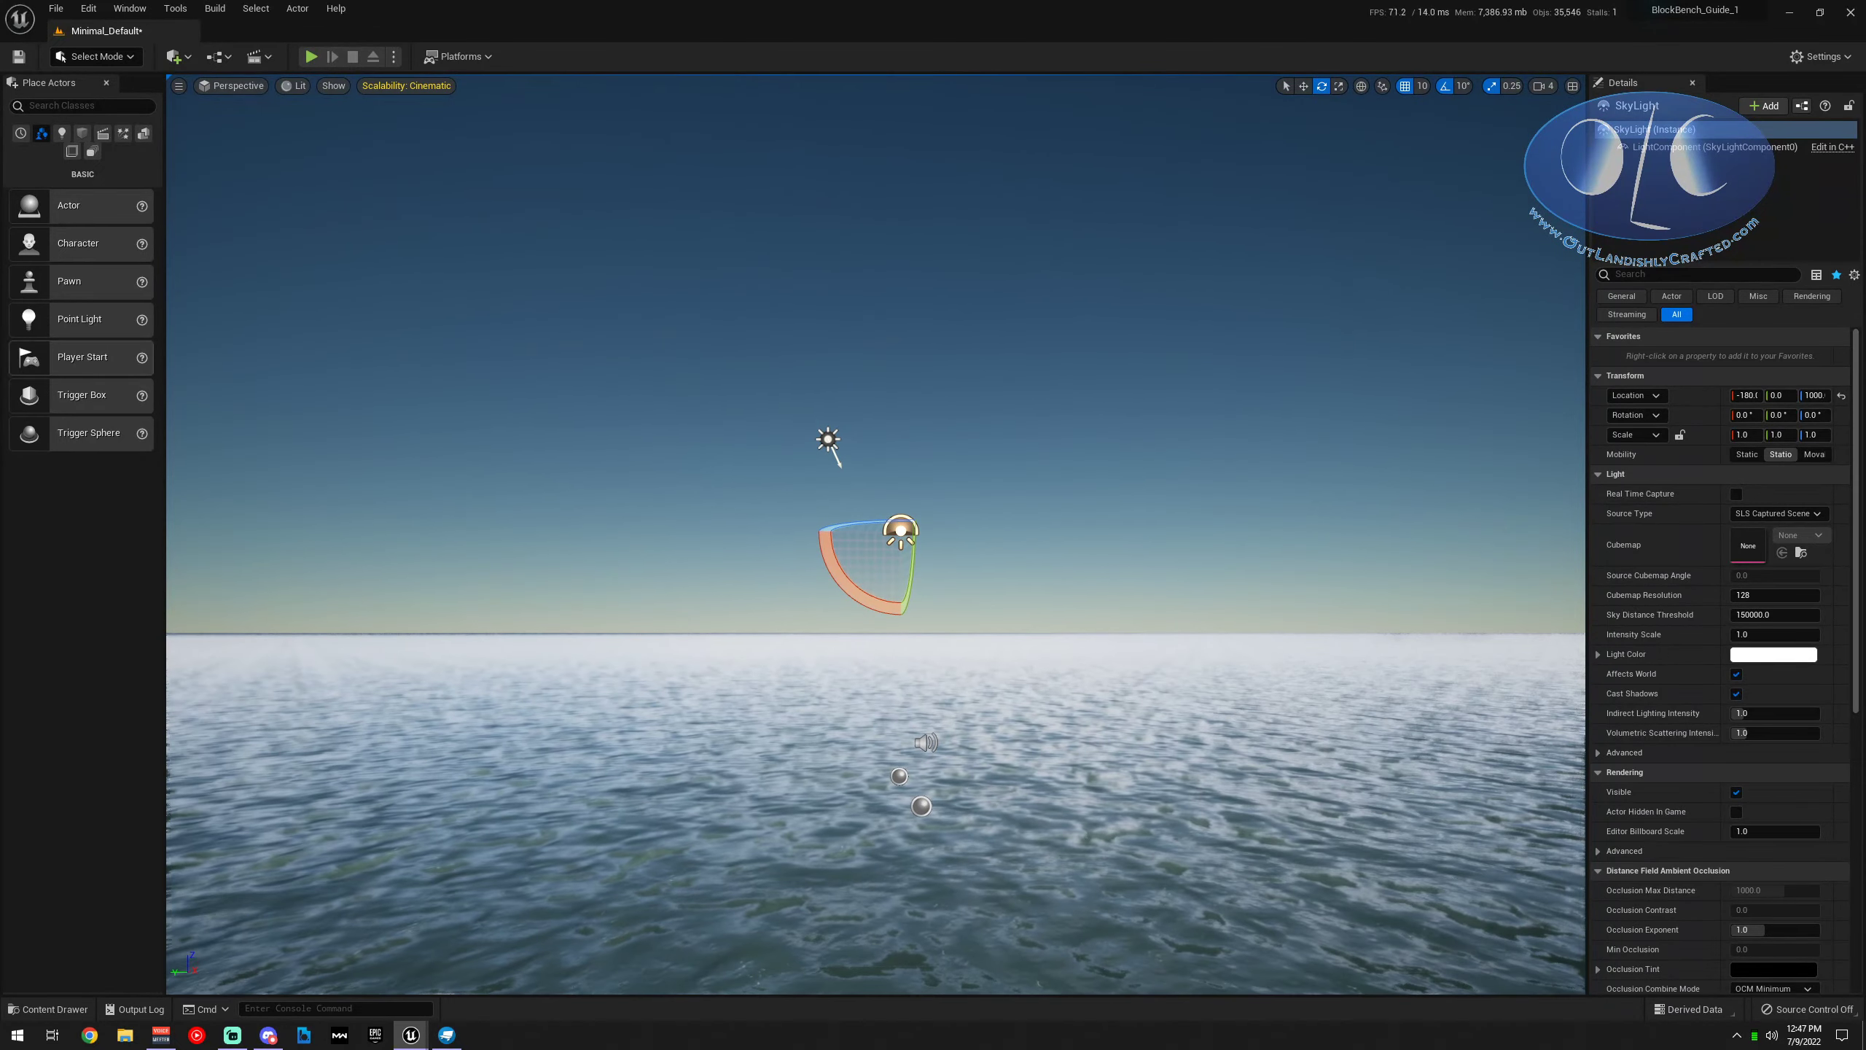
{"action": "left_click", "coordinate": [92, 151]}
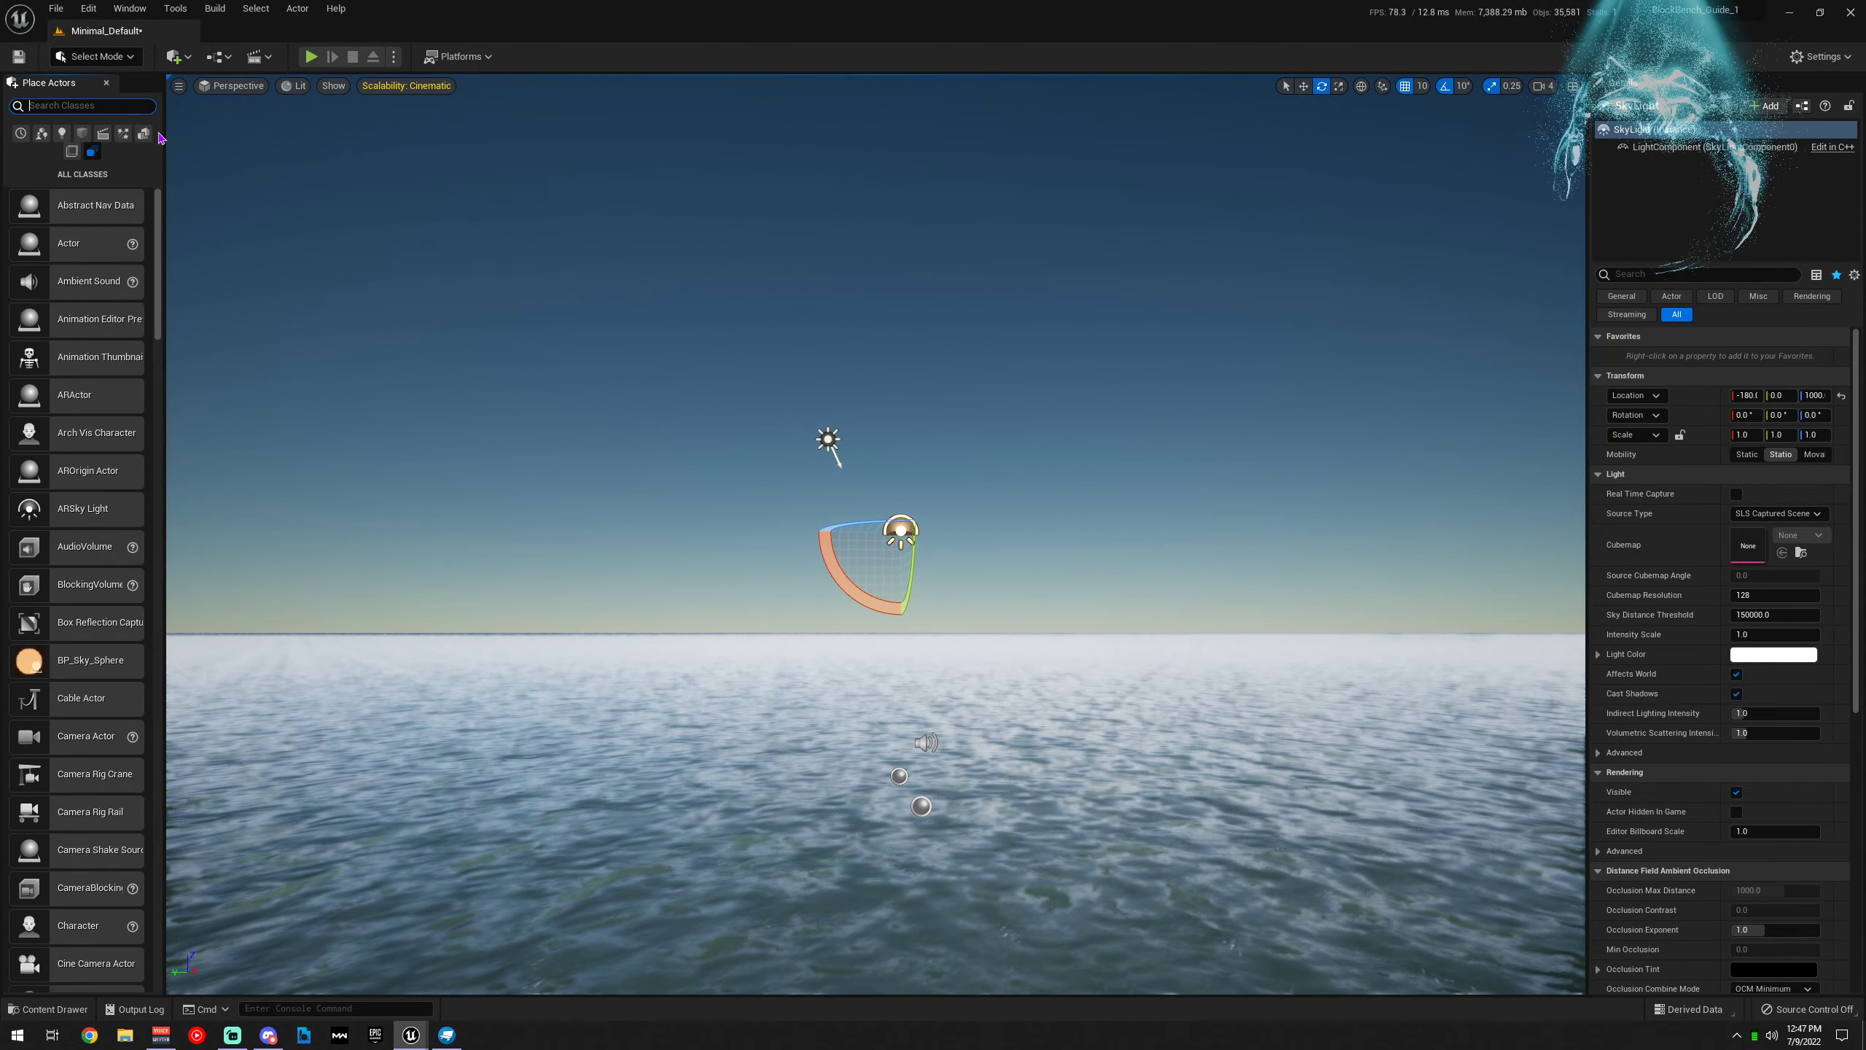
{"action": "type", "text": "cloud"}
{"action": "left_click_drag", "start_coordinate": [129, 131], "coordinate": [825, 439]}
{"action": "key", "text": "w"}
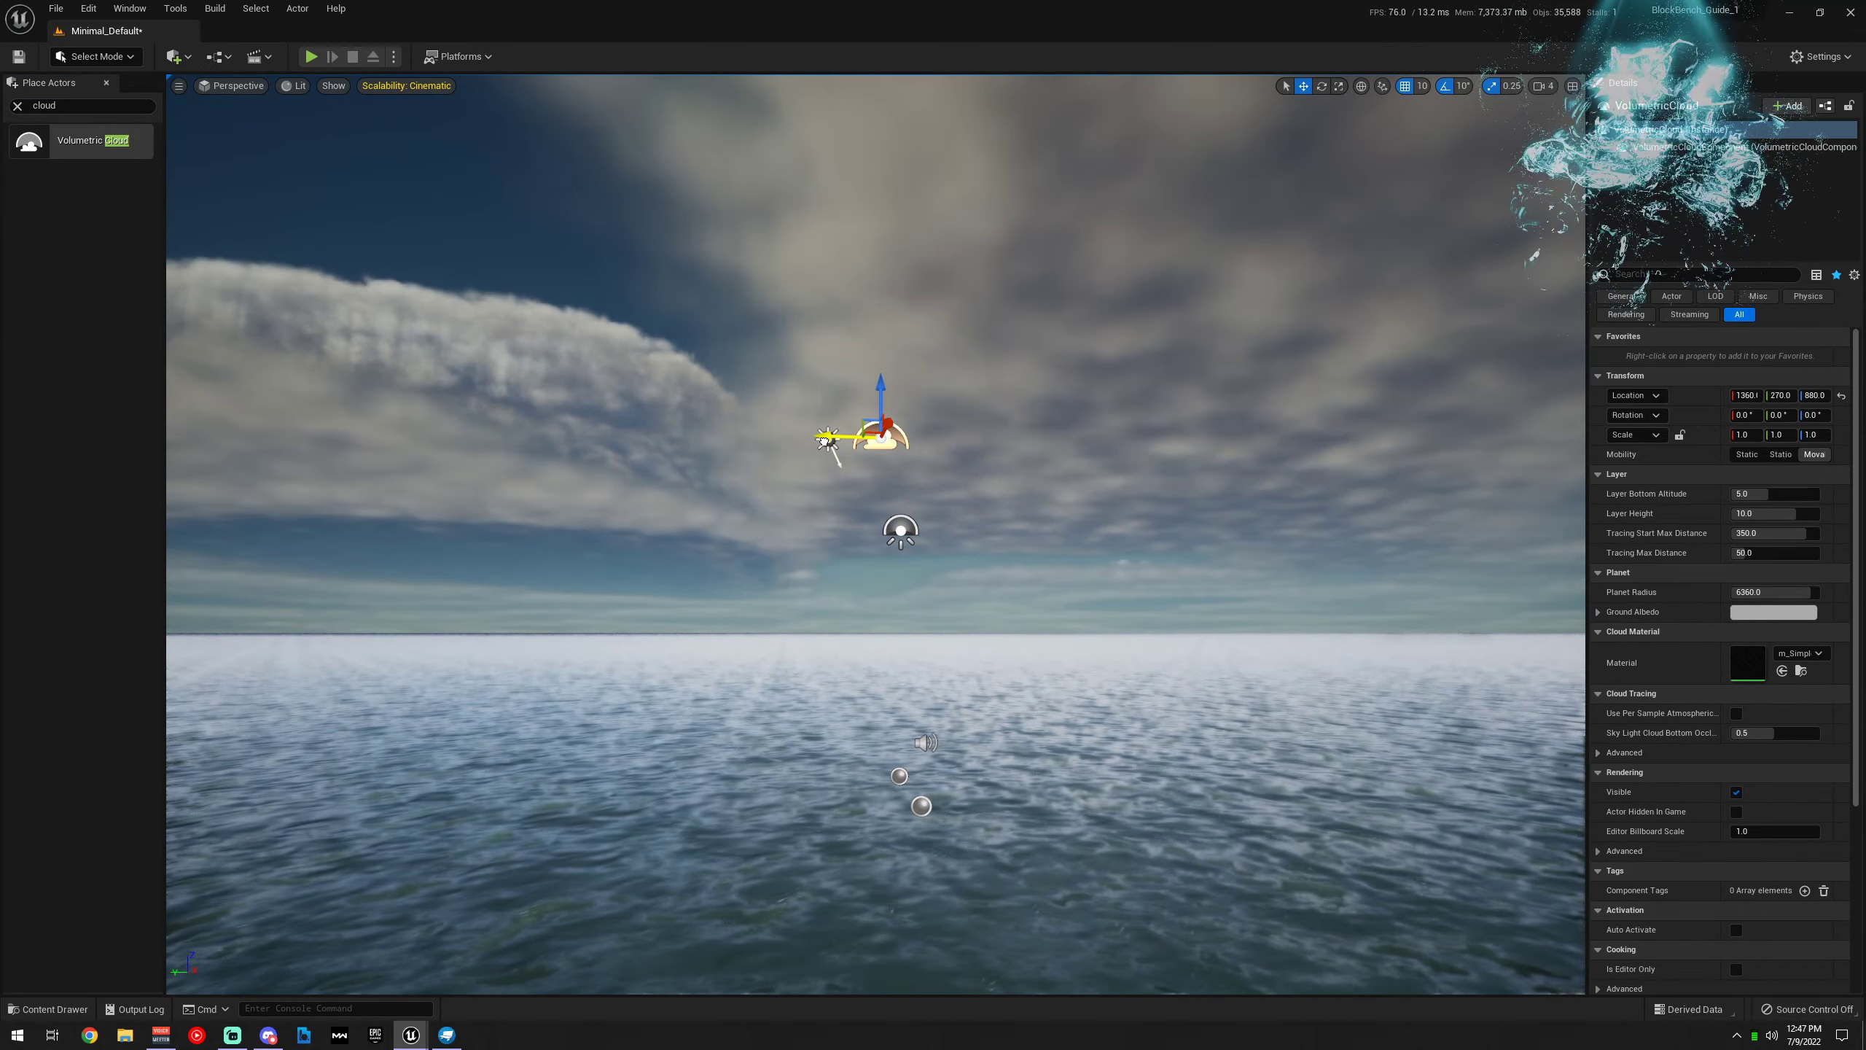
Set the clouds' Tracing Max Distance to 500, Tracing Start Max Distance to about 342, Layer Bottom Altitude to about 7.1, and slightly lower the Layer Height
{"action": "left_click", "coordinate": [1752, 551]}
{"action": "type", "text": "500"}
{"action": "key", "text": "Return"}
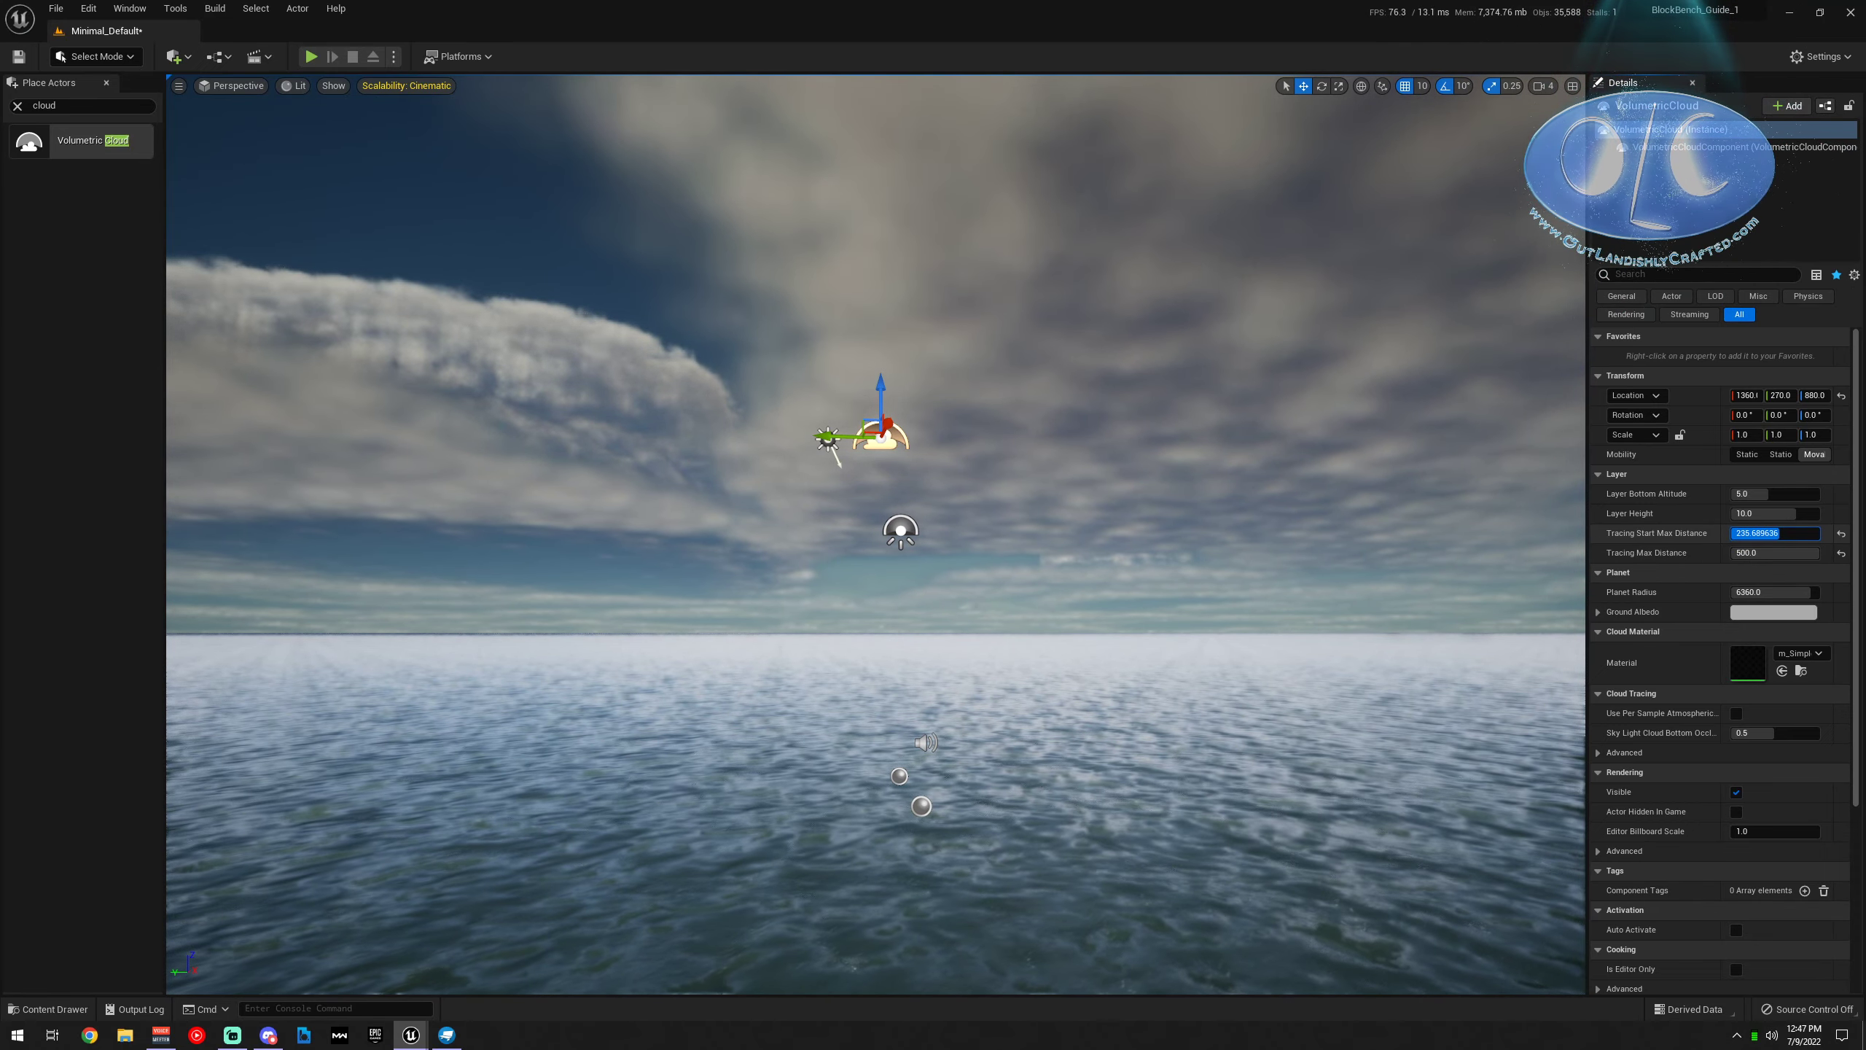
{"action": "left_click_drag", "start_coordinate": [1792, 513], "coordinate": [1784, 513]}
{"action": "mouse_move", "coordinate": [1756, 493]}
{"action": "left_mouse_down"}
{"action": "mouse_move", "coordinate": [1814, 493]}
{"action": "mouse_move", "coordinate": [1774, 493]}
{"action": "mouse_move", "coordinate": [1813, 513]}
{"action": "mouse_move", "coordinate": [1772, 513]}
{"action": "left_mouse_up"}
{"action": "key", "text": "e"}
{"action": "right_click_drag", "start_coordinate": [1248, 624], "coordinate": [1484, 652]}
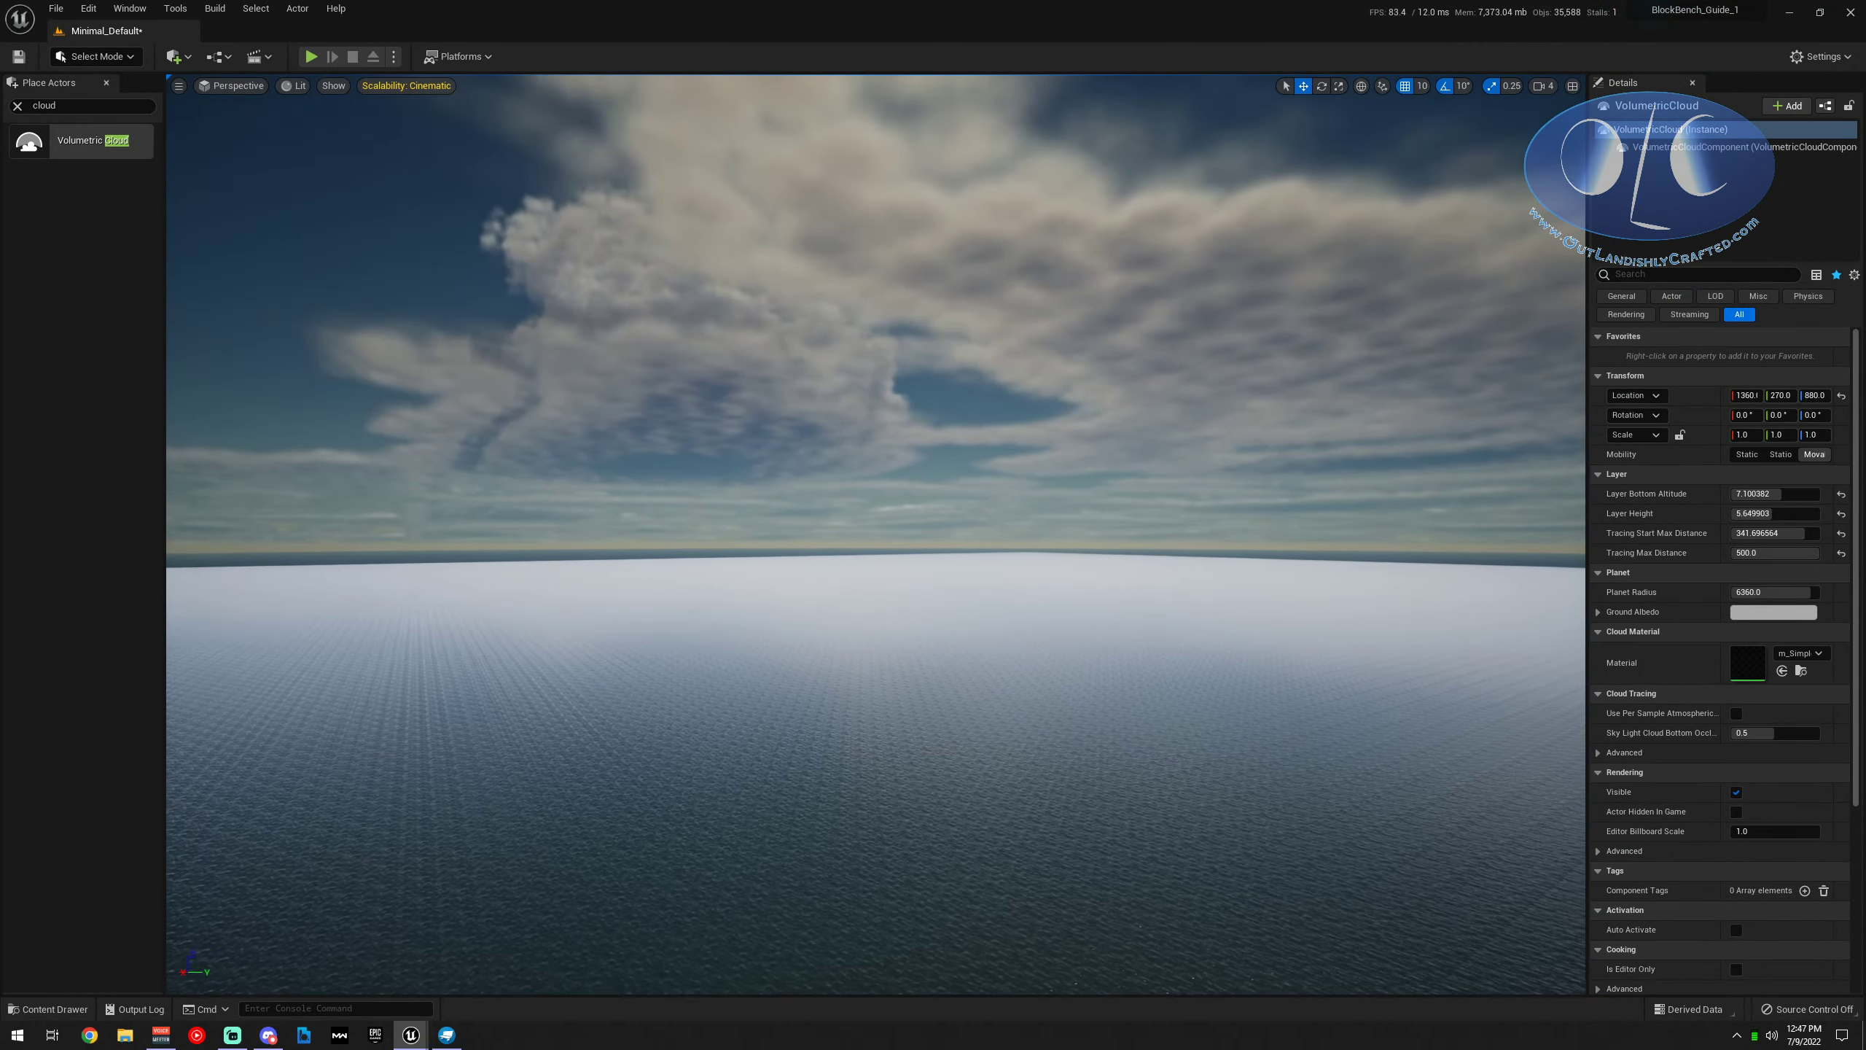
Add an Exponential Height Fog actor over the ocean with fog density about 0.01 and height falloff about 0.18
{"action": "left_click", "coordinate": [73, 110]}
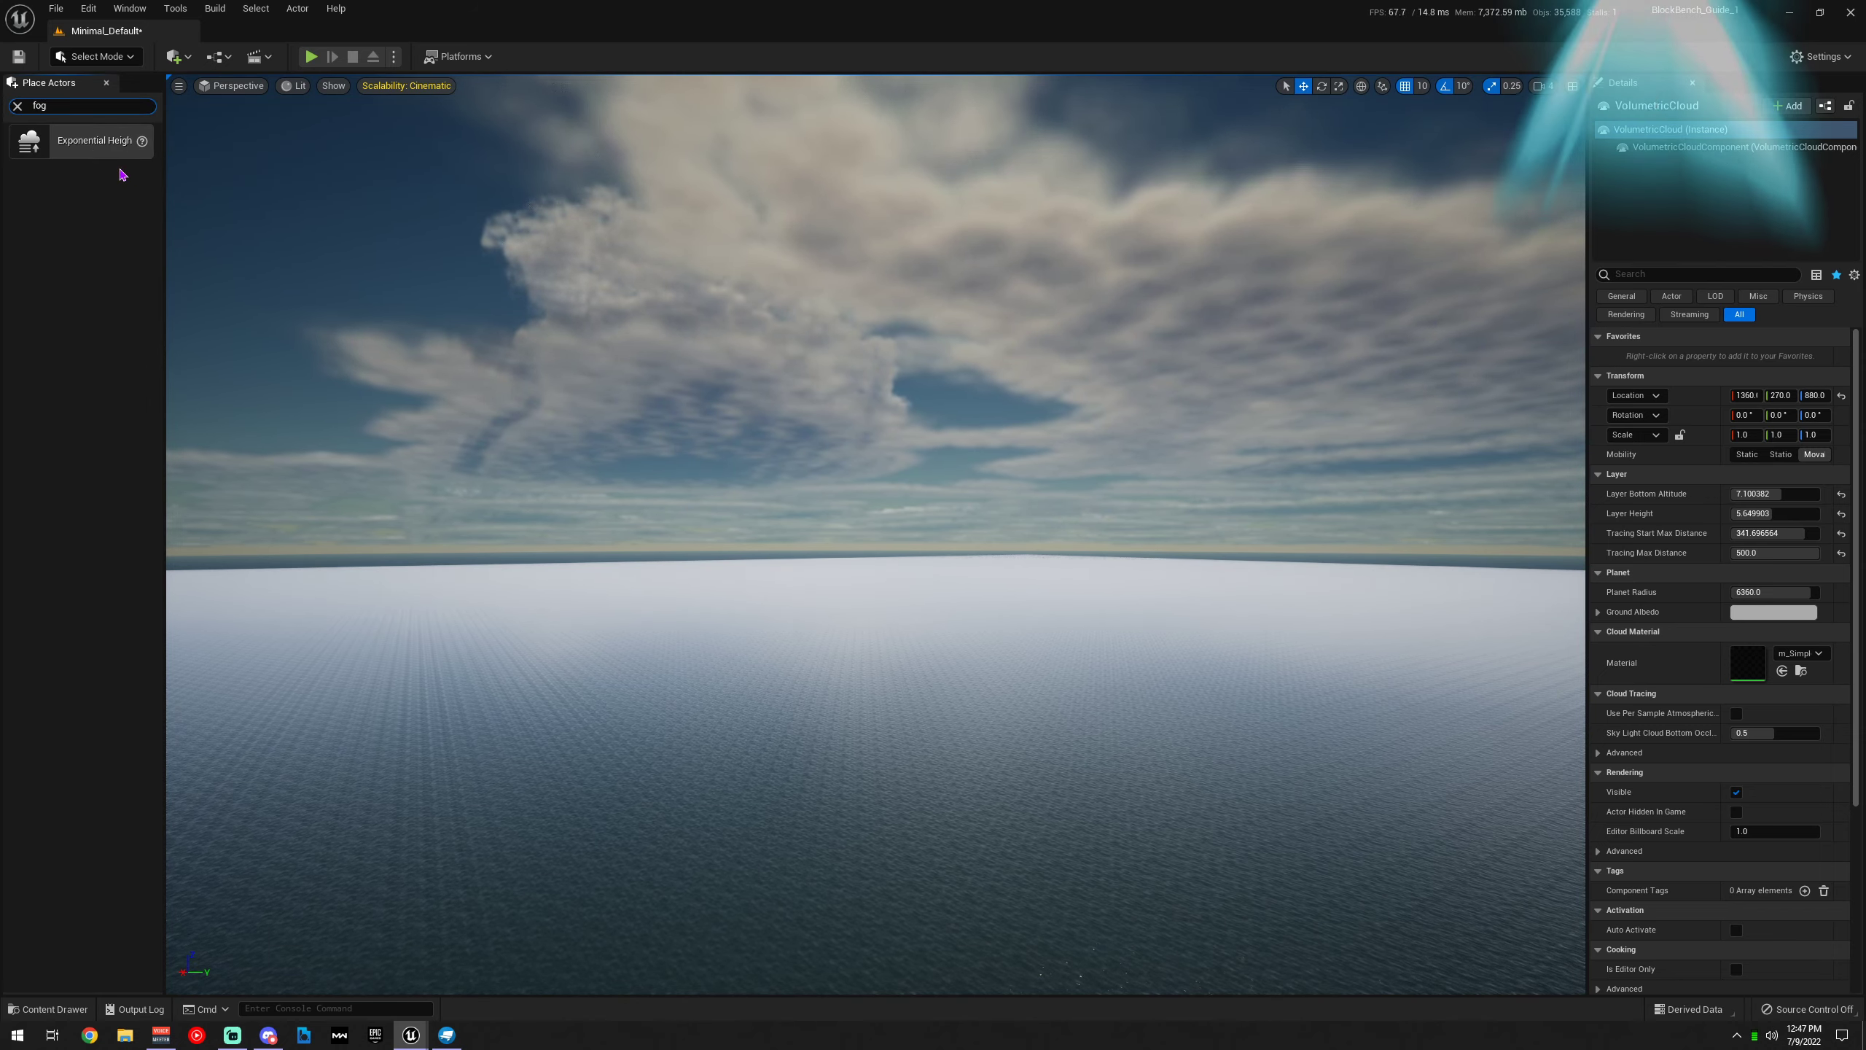
{"action": "left_click_drag", "start_coordinate": [29, 147], "coordinate": [823, 519]}
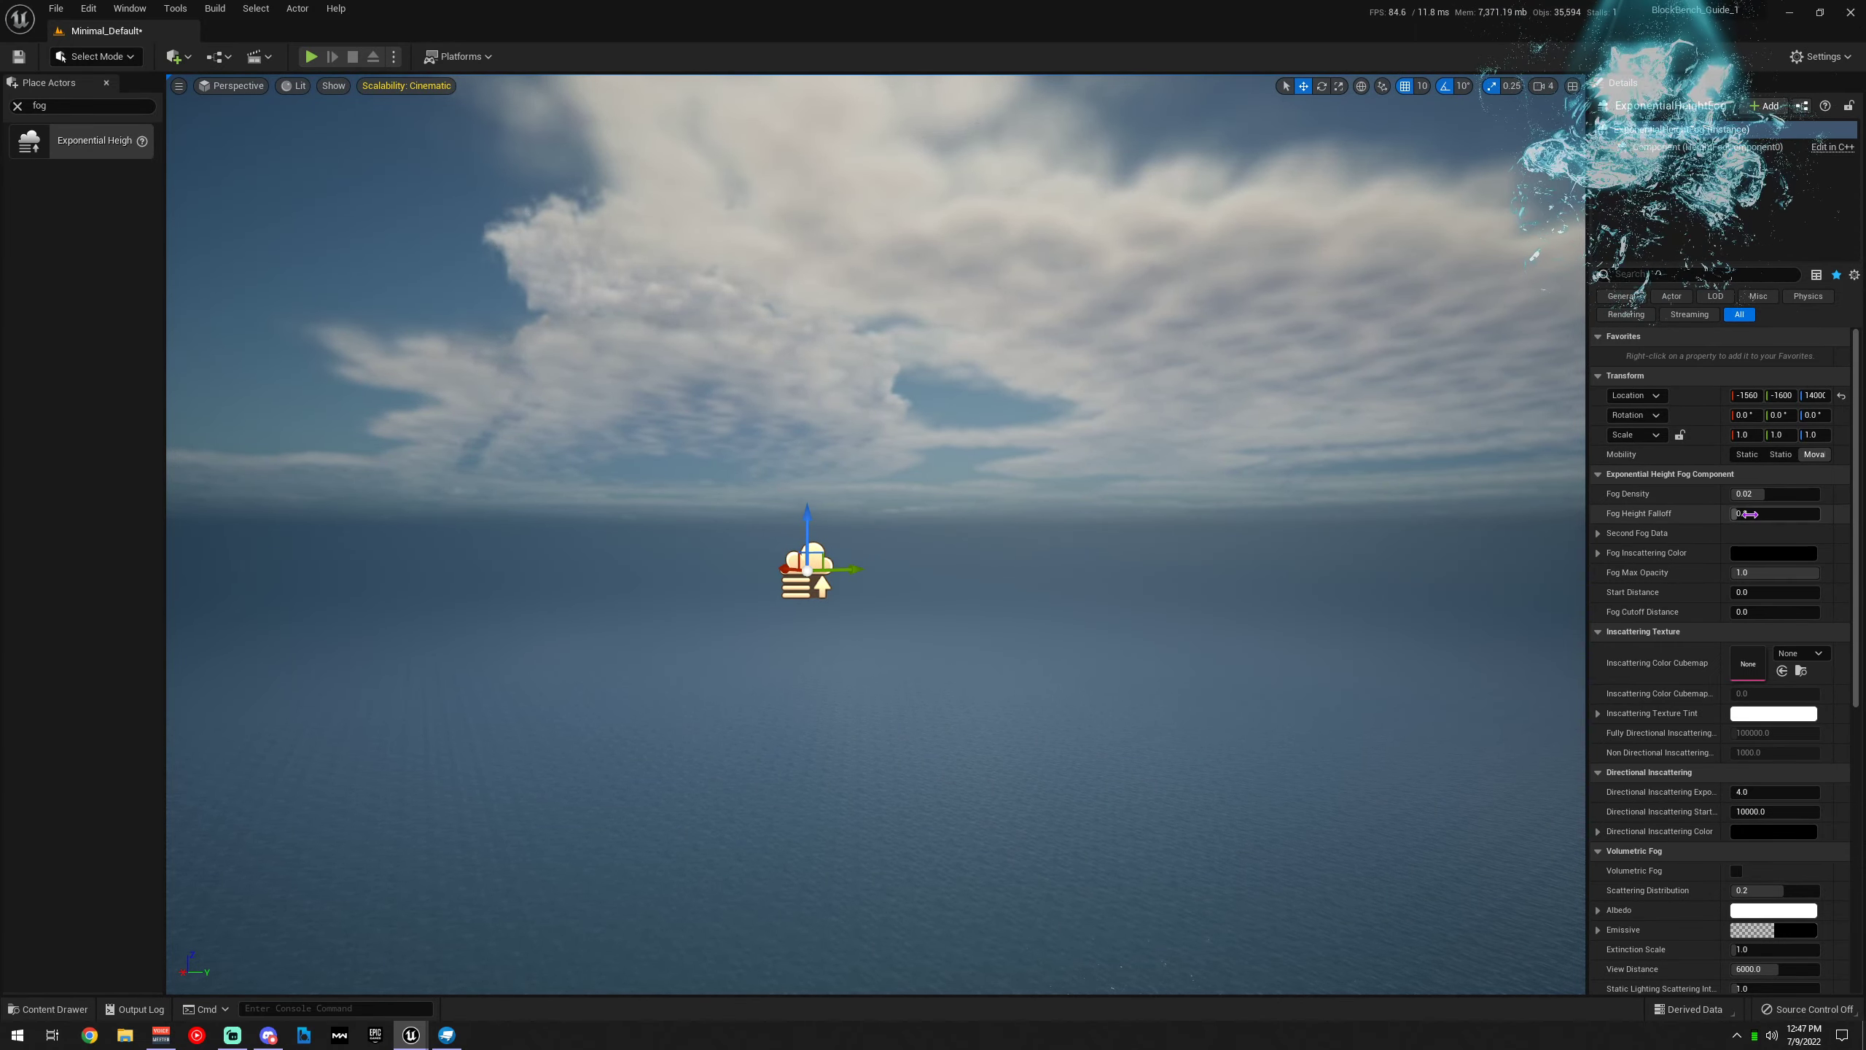
{"action": "mouse_move", "coordinate": [1765, 495]}
{"action": "left_mouse_down"}
{"action": "mouse_move", "coordinate": [1790, 495]}
{"action": "mouse_move", "coordinate": [1749, 495]}
{"action": "mouse_move", "coordinate": [1752, 513]}
{"action": "left_mouse_up"}
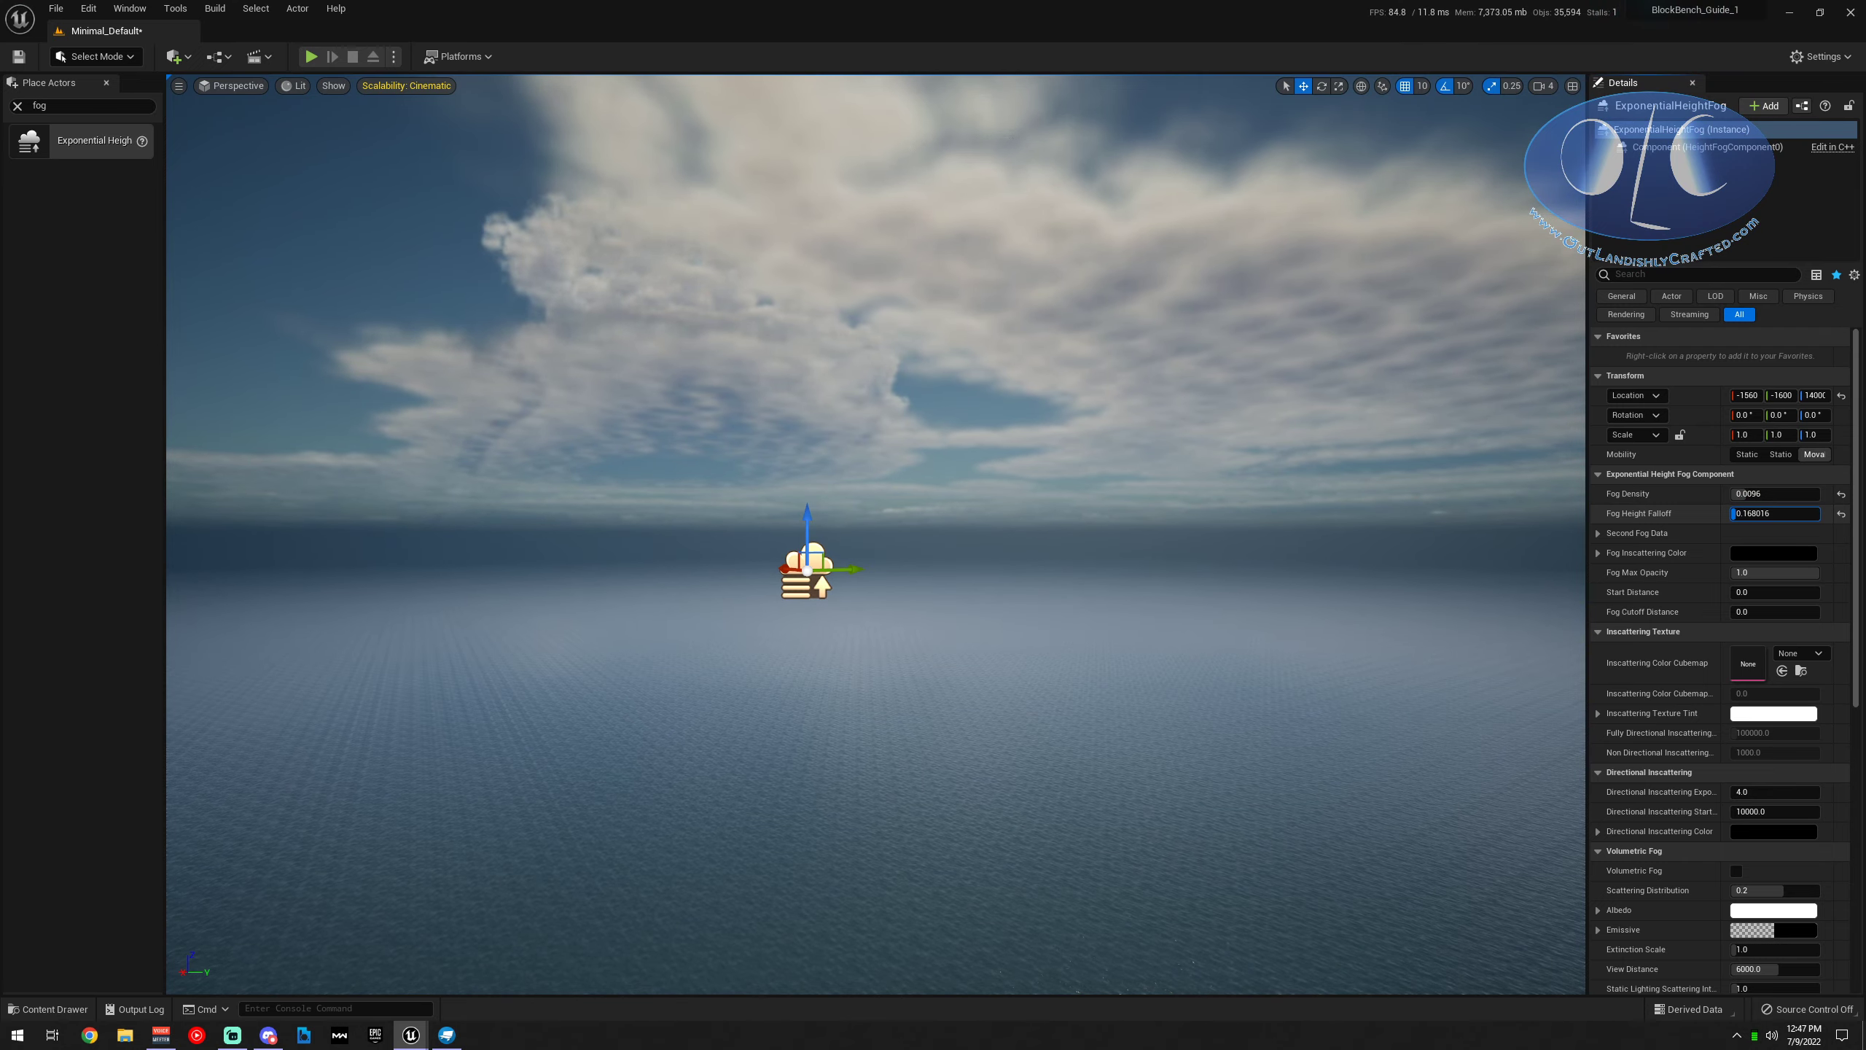
{"action": "key", "text": "s"}
{"action": "key", "text": "e"}
{"action": "right_click_drag", "start_coordinate": [1375, 625], "coordinate": [1390, 630]}
{"action": "key", "text": "q"}
{"action": "left_click", "coordinate": [17, 105]}
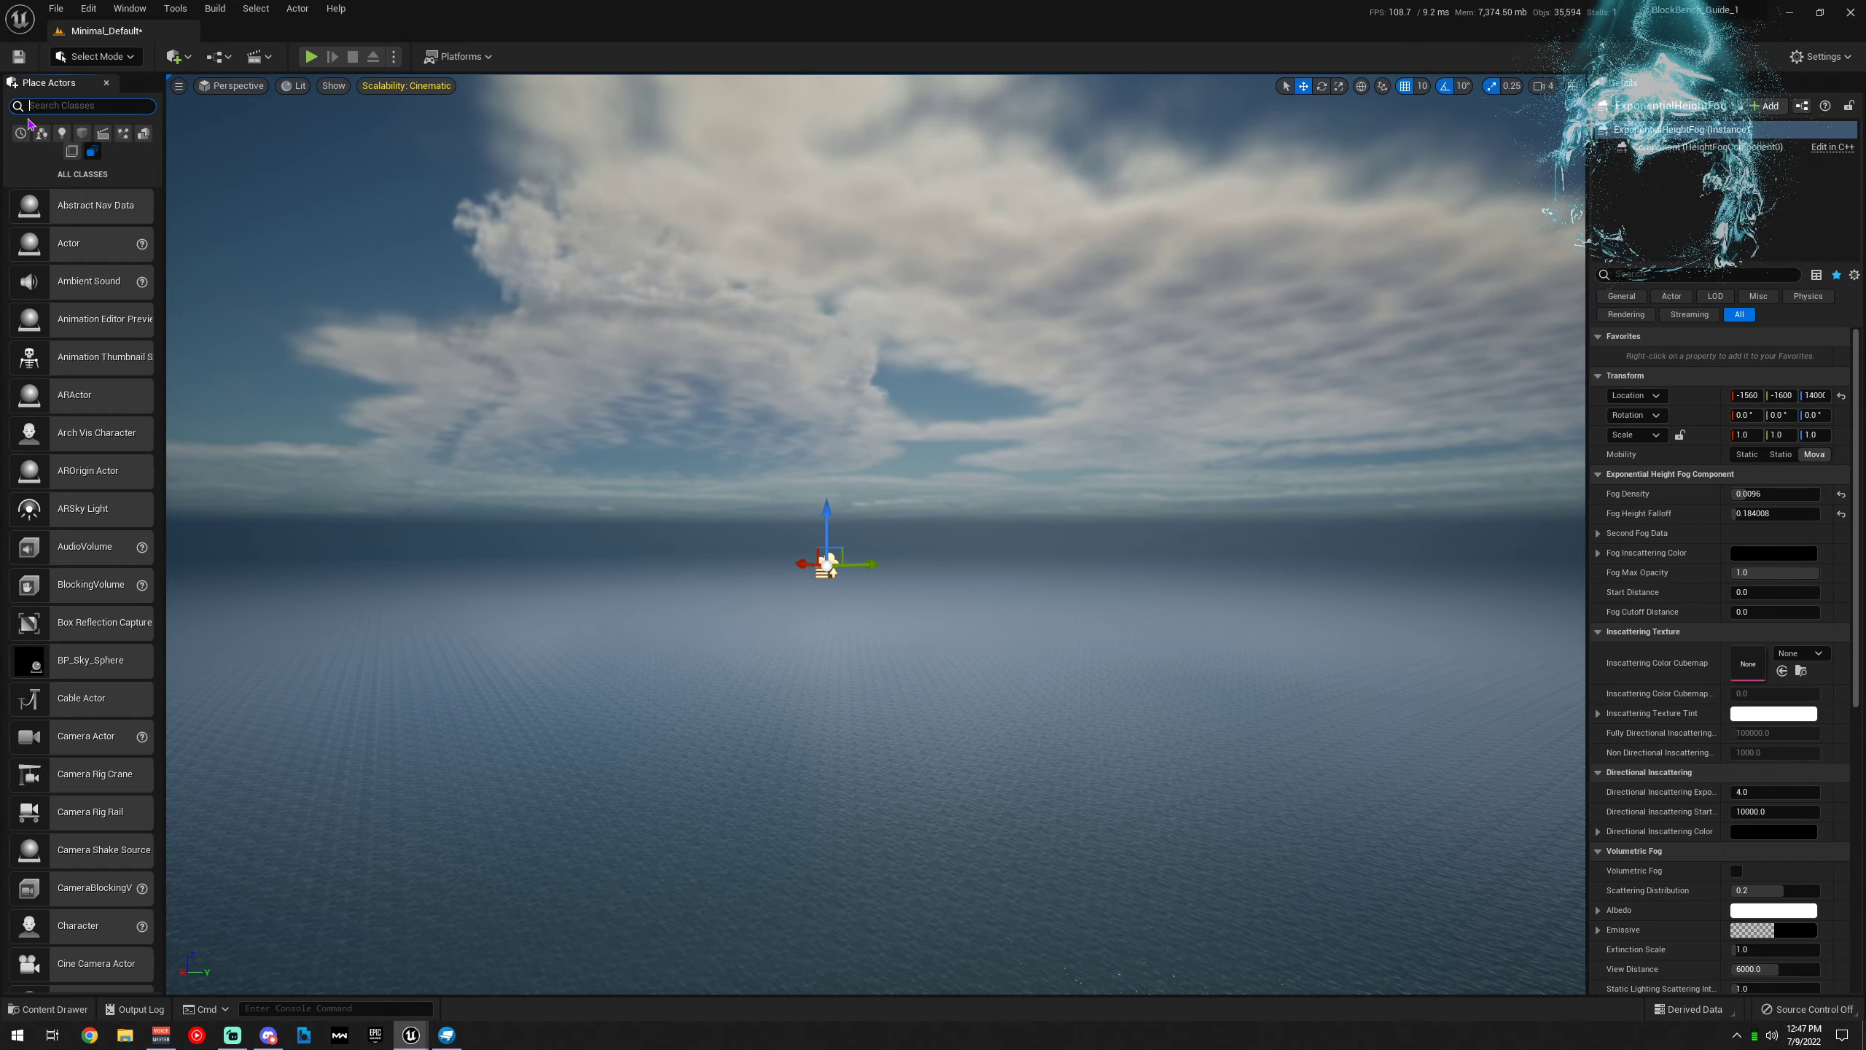
Switch to Blockbench and examine the shuttle model from different angles
{"action": "left_click", "coordinate": [447, 1034]}
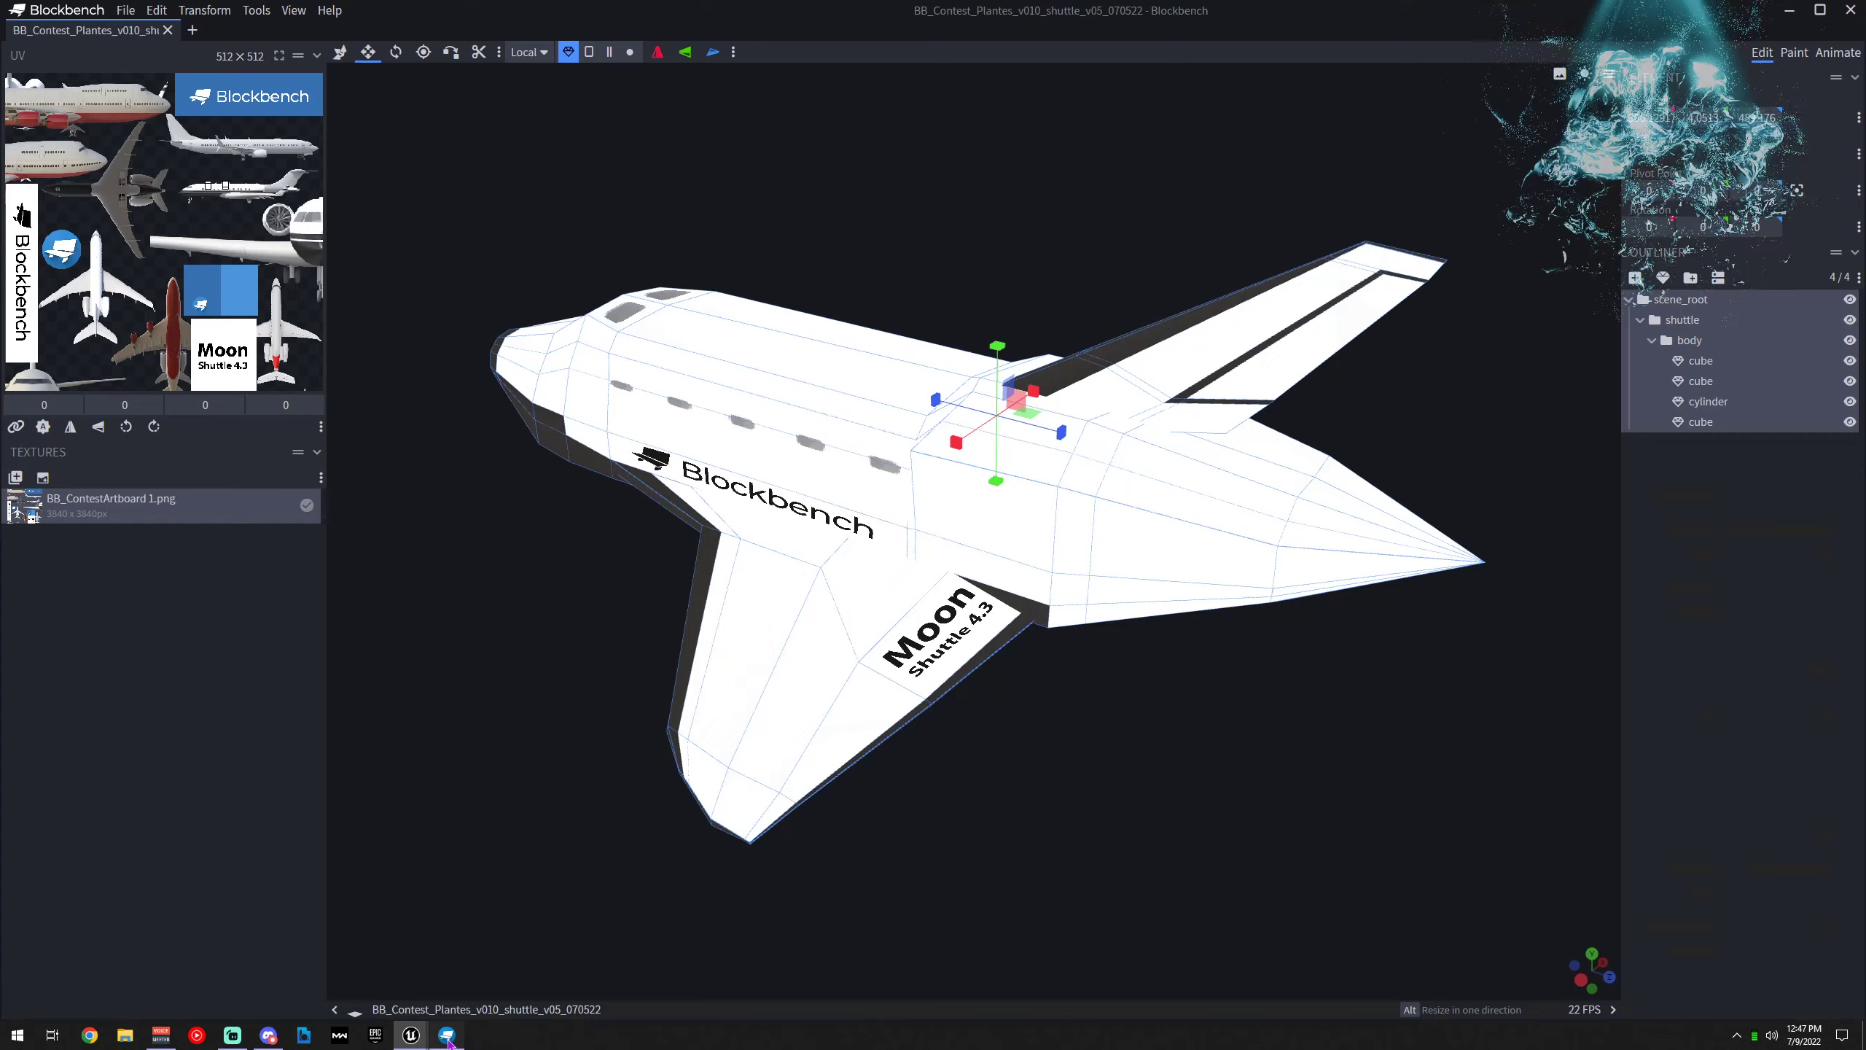
{"action": "mouse_move", "coordinate": [527, 741]}
{"action": "left_mouse_down"}
{"action": "mouse_move", "coordinate": [608, 696]}
{"action": "mouse_move", "coordinate": [538, 716]}
{"action": "left_mouse_up"}
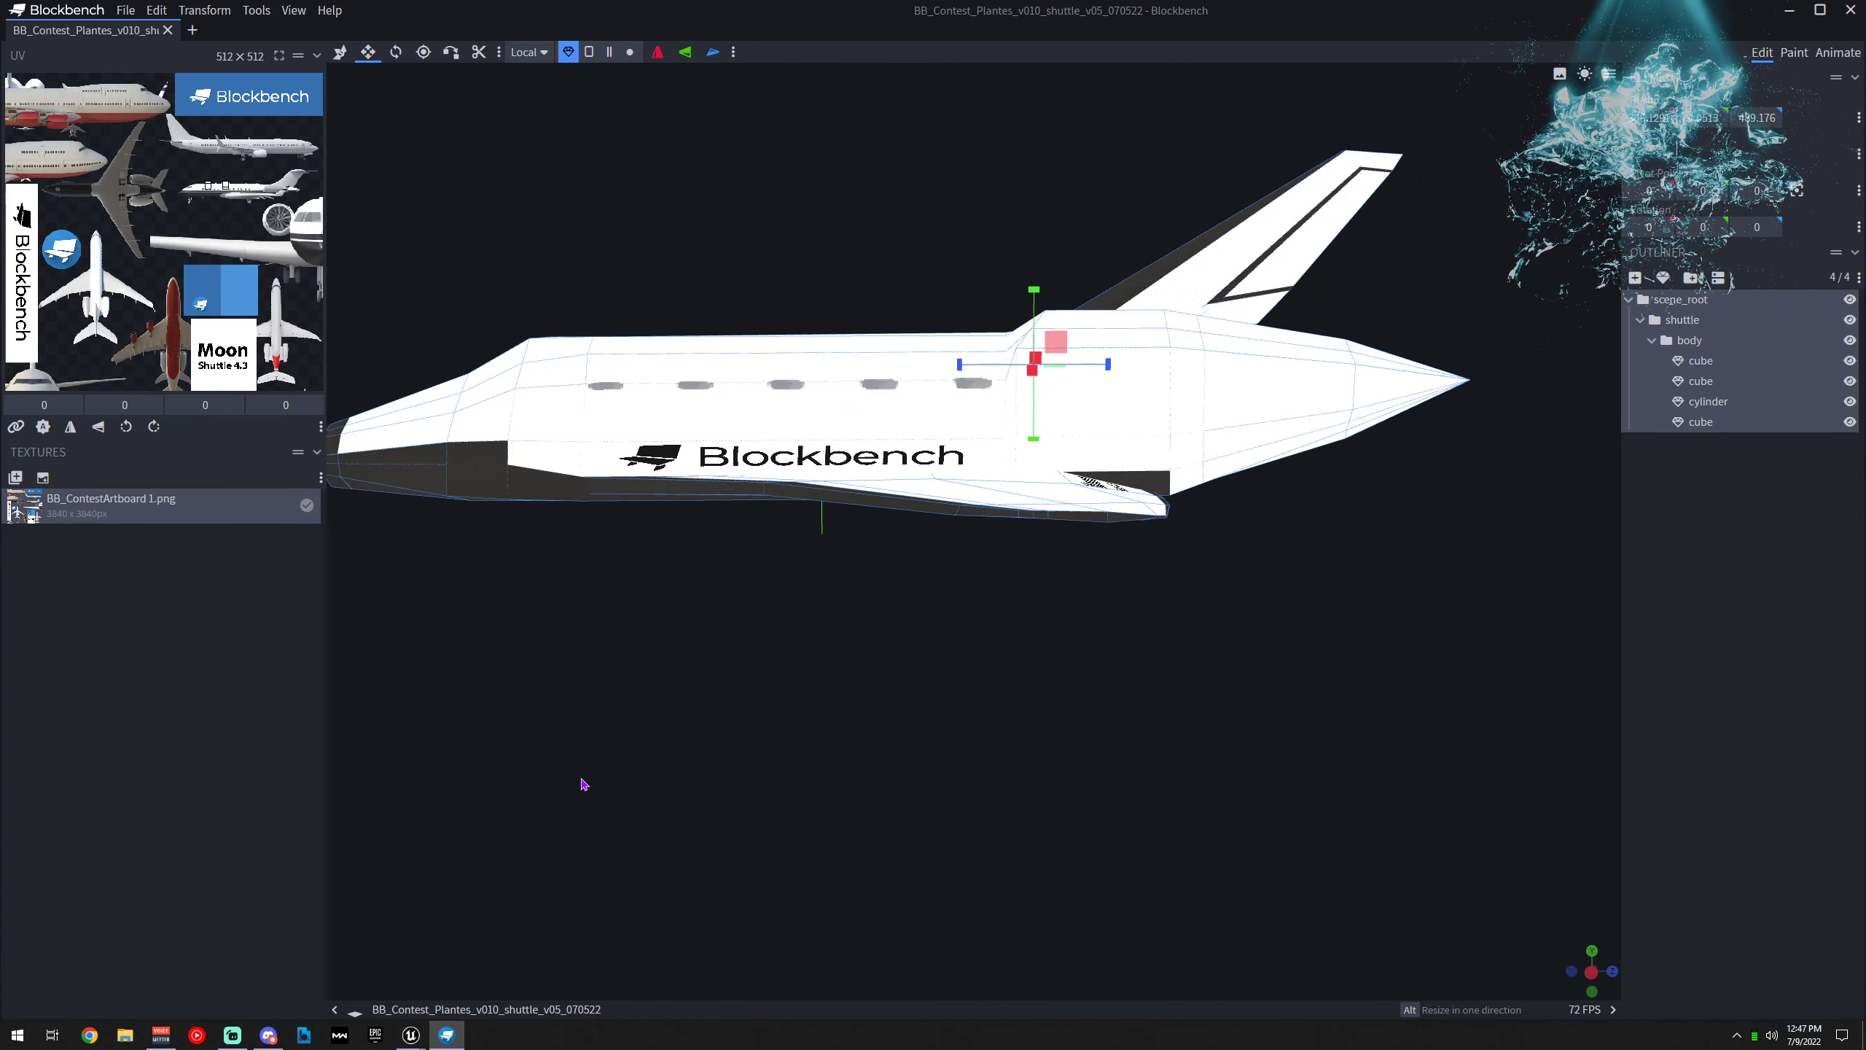
{"action": "left_click_drag", "start_coordinate": [1072, 685], "coordinate": [1086, 729]}
{"action": "left_click", "coordinate": [124, 10]}
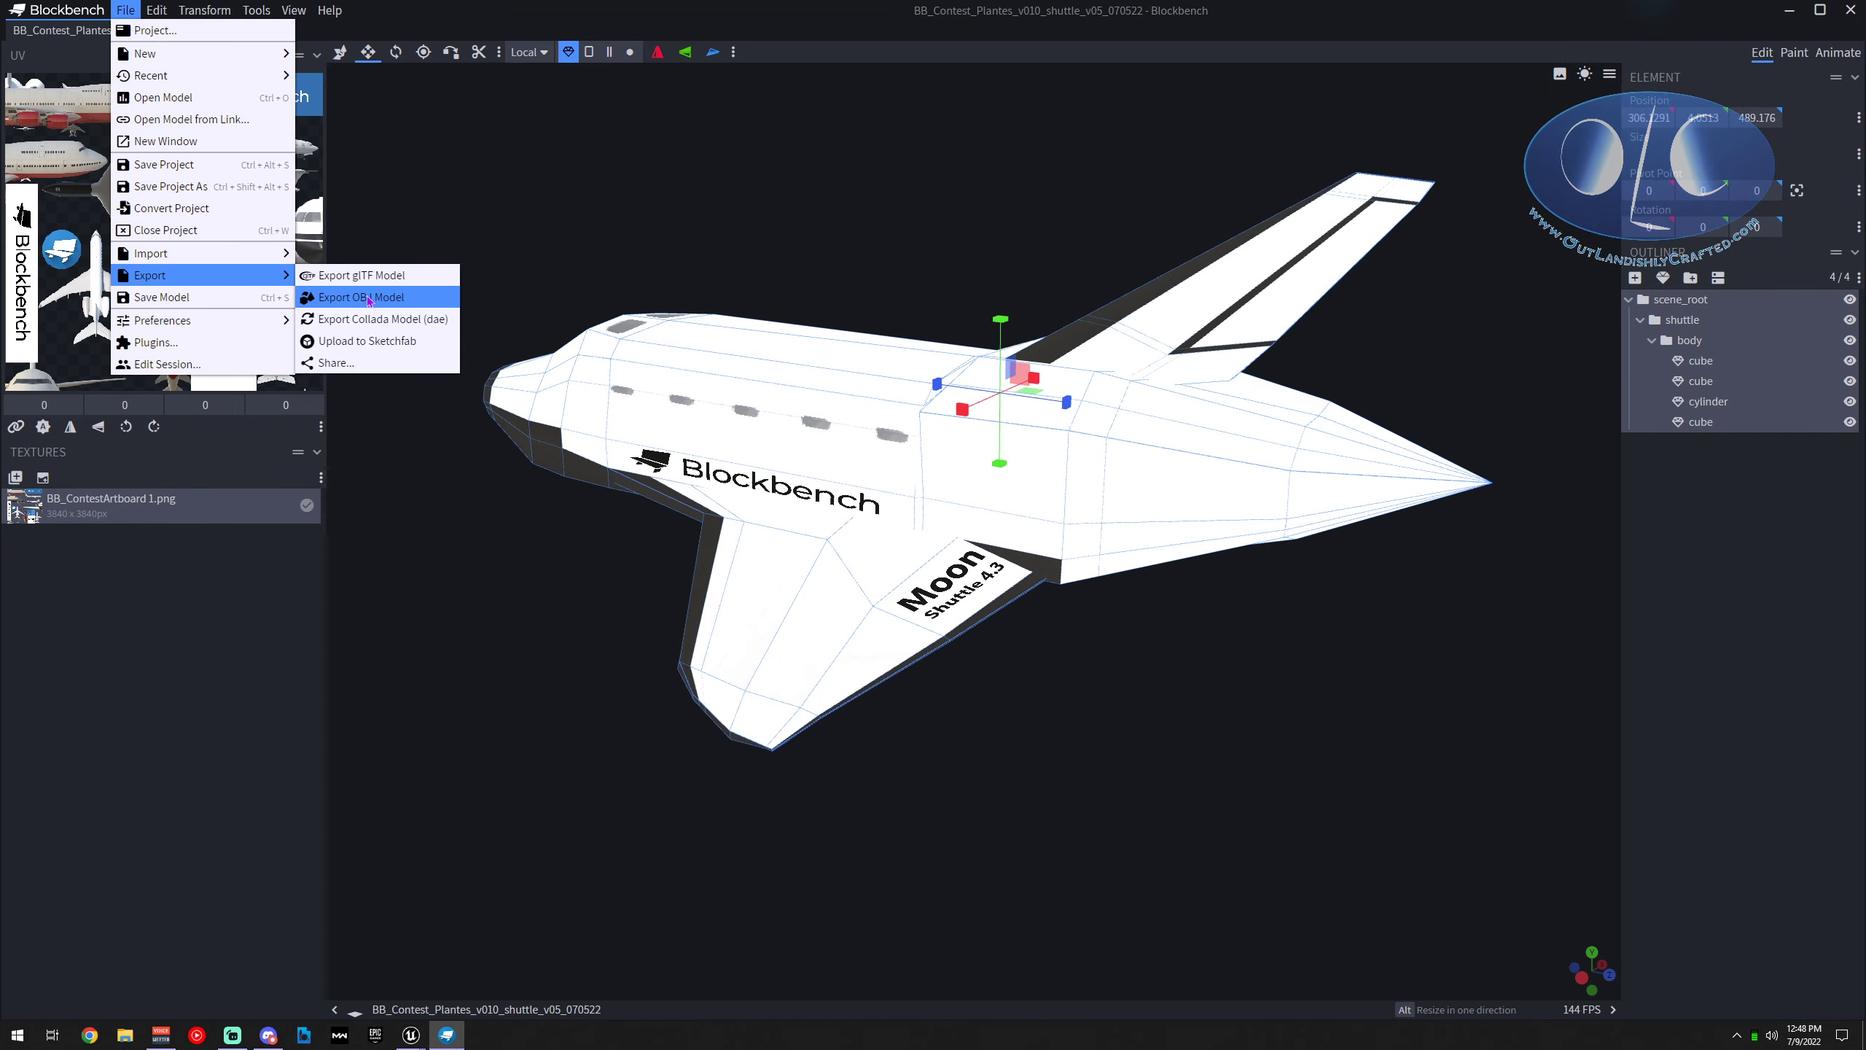
{"action": "left_click", "coordinate": [177, 209]}
{"action": "left_click", "coordinate": [943, 177]}
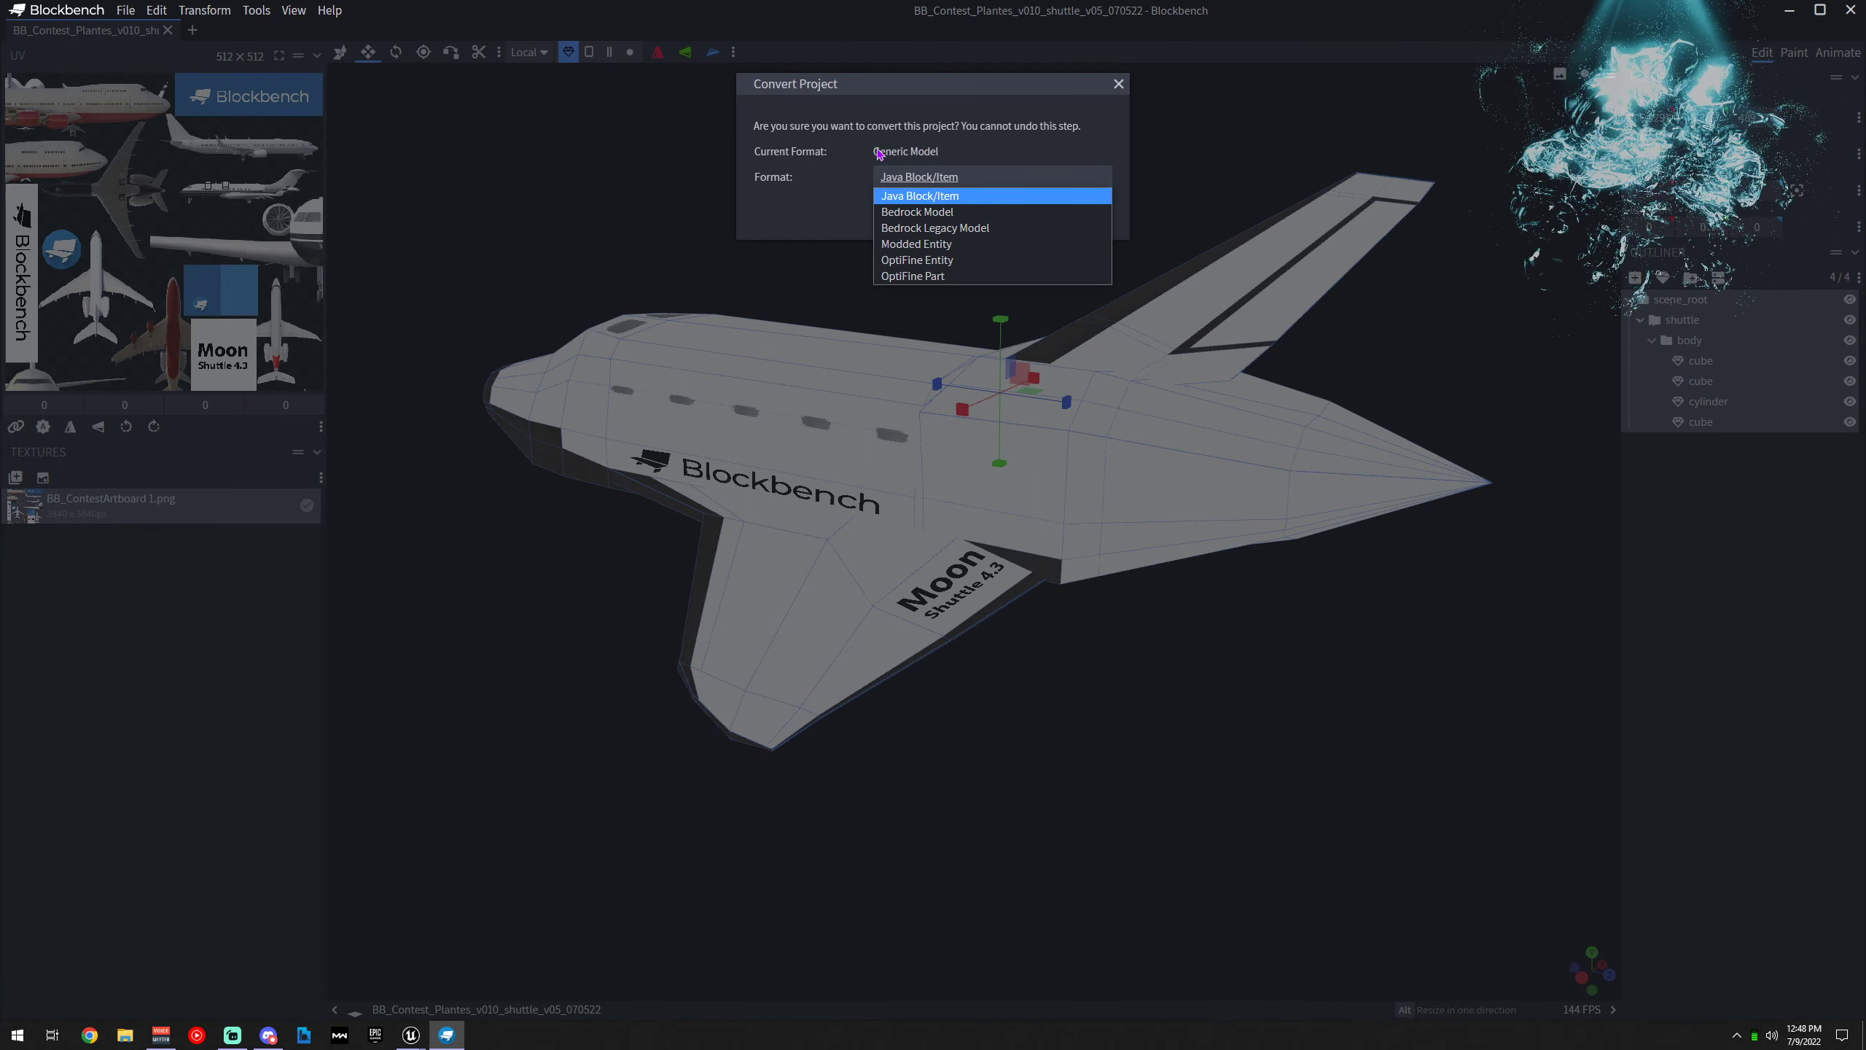
{"action": "left_click", "coordinate": [838, 225]}
{"action": "left_click", "coordinate": [1091, 221]}
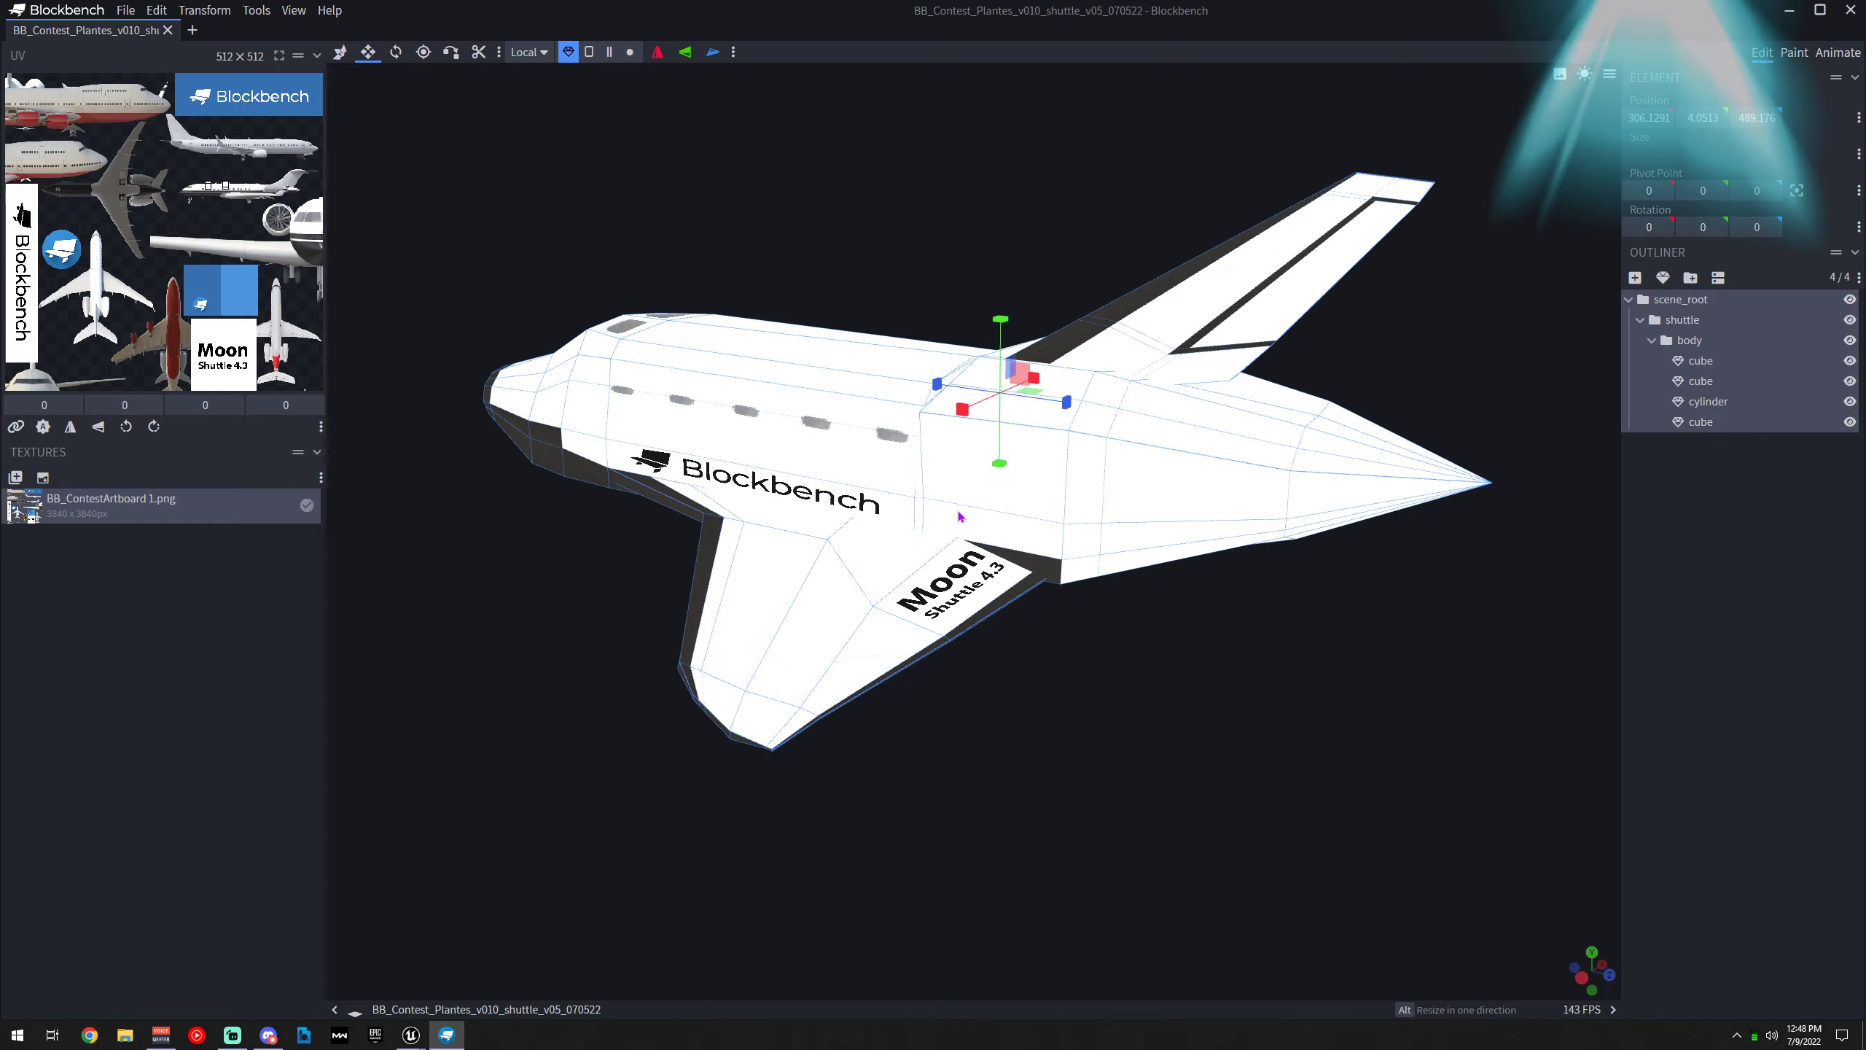
Export the shuttle as an OBJ model, overwriting BBB_Guide_v001_070922.obj in the Guide folder
{"action": "left_click", "coordinate": [126, 10]}
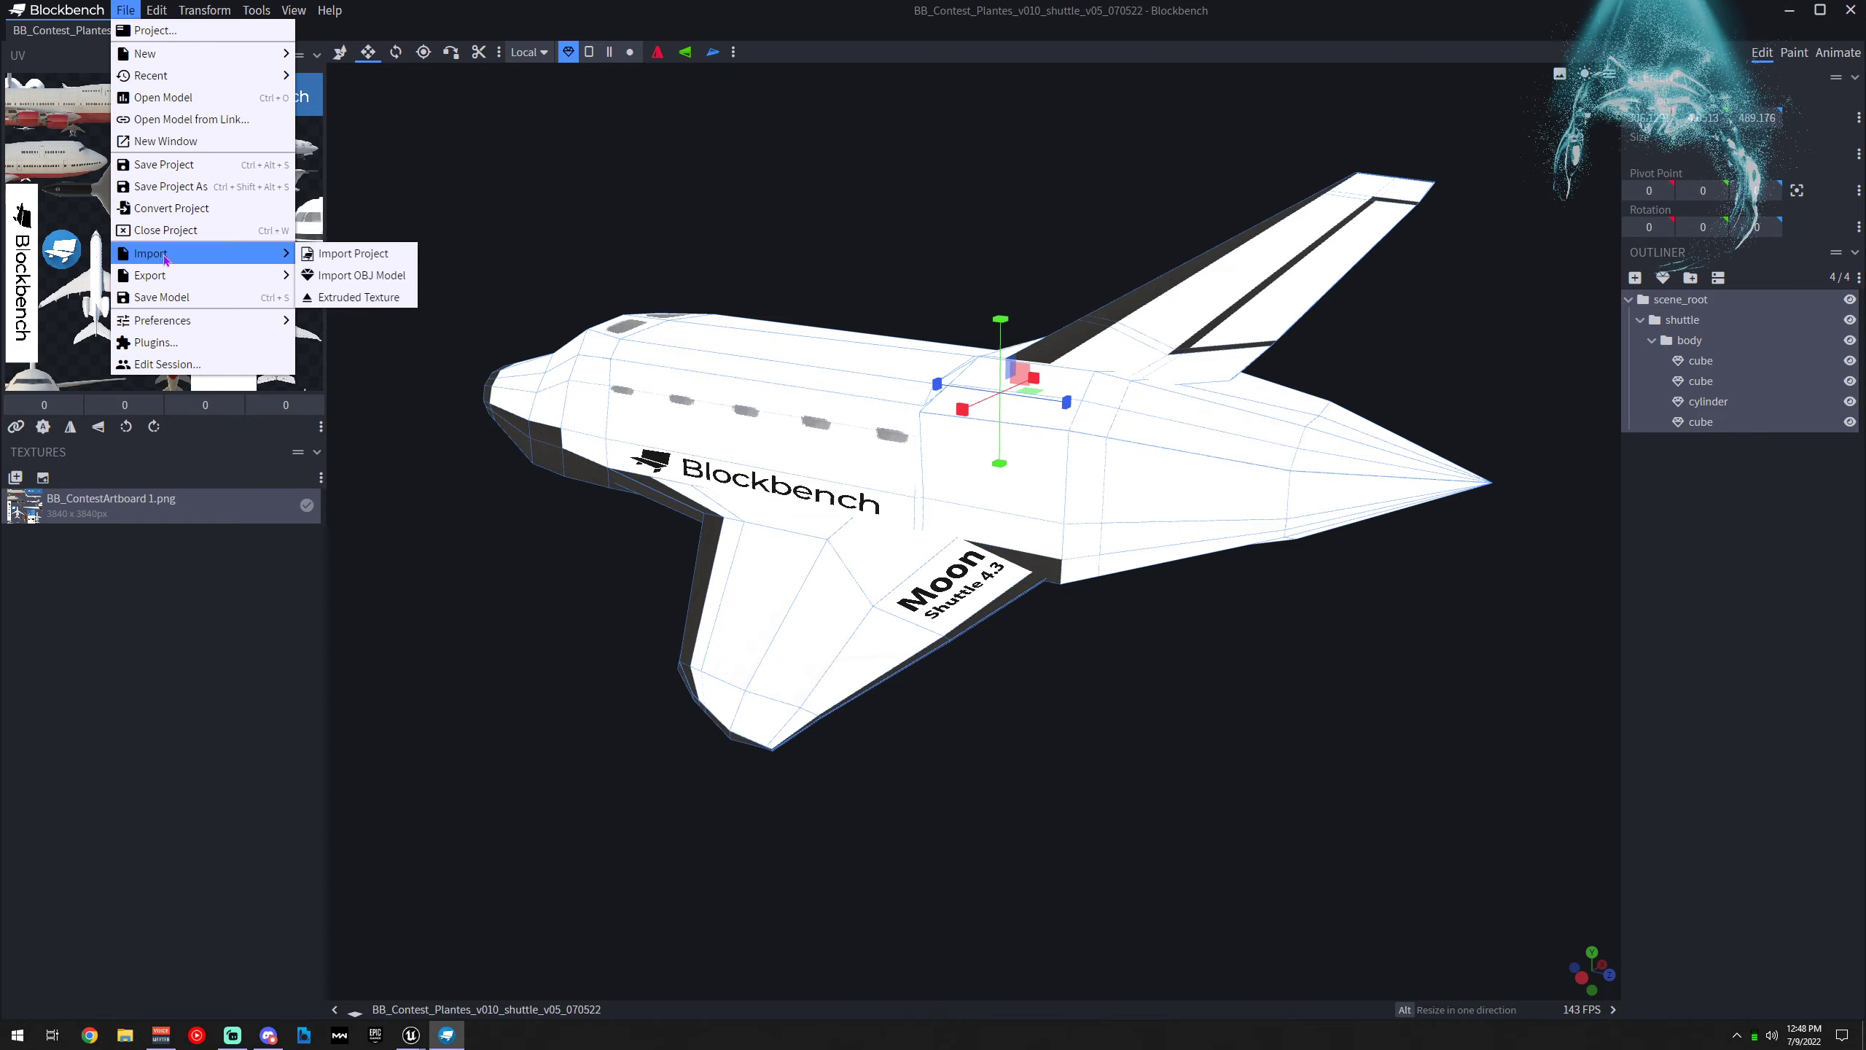
{"action": "mouse_move", "coordinate": [220, 274]}
{"action": "left_click", "coordinate": [360, 297]}
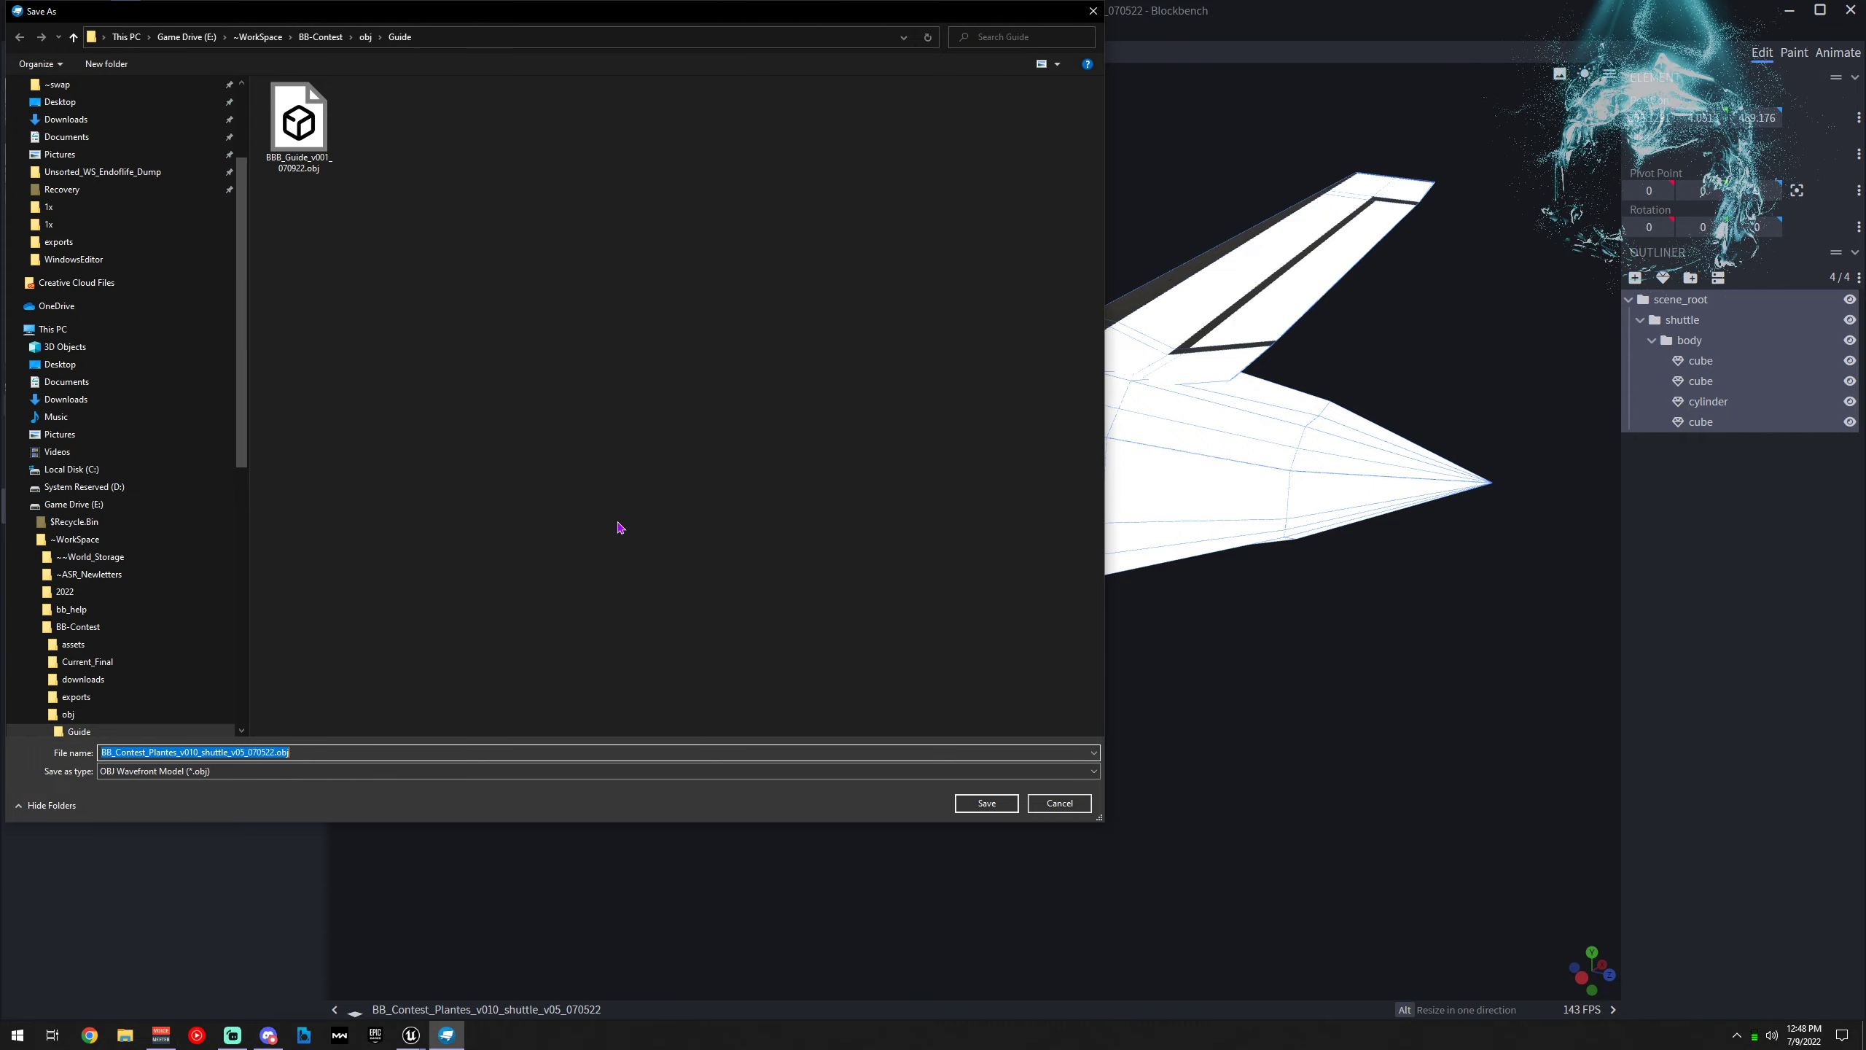
{"action": "left_click", "coordinate": [303, 158]}
{"action": "left_click", "coordinate": [986, 803]}
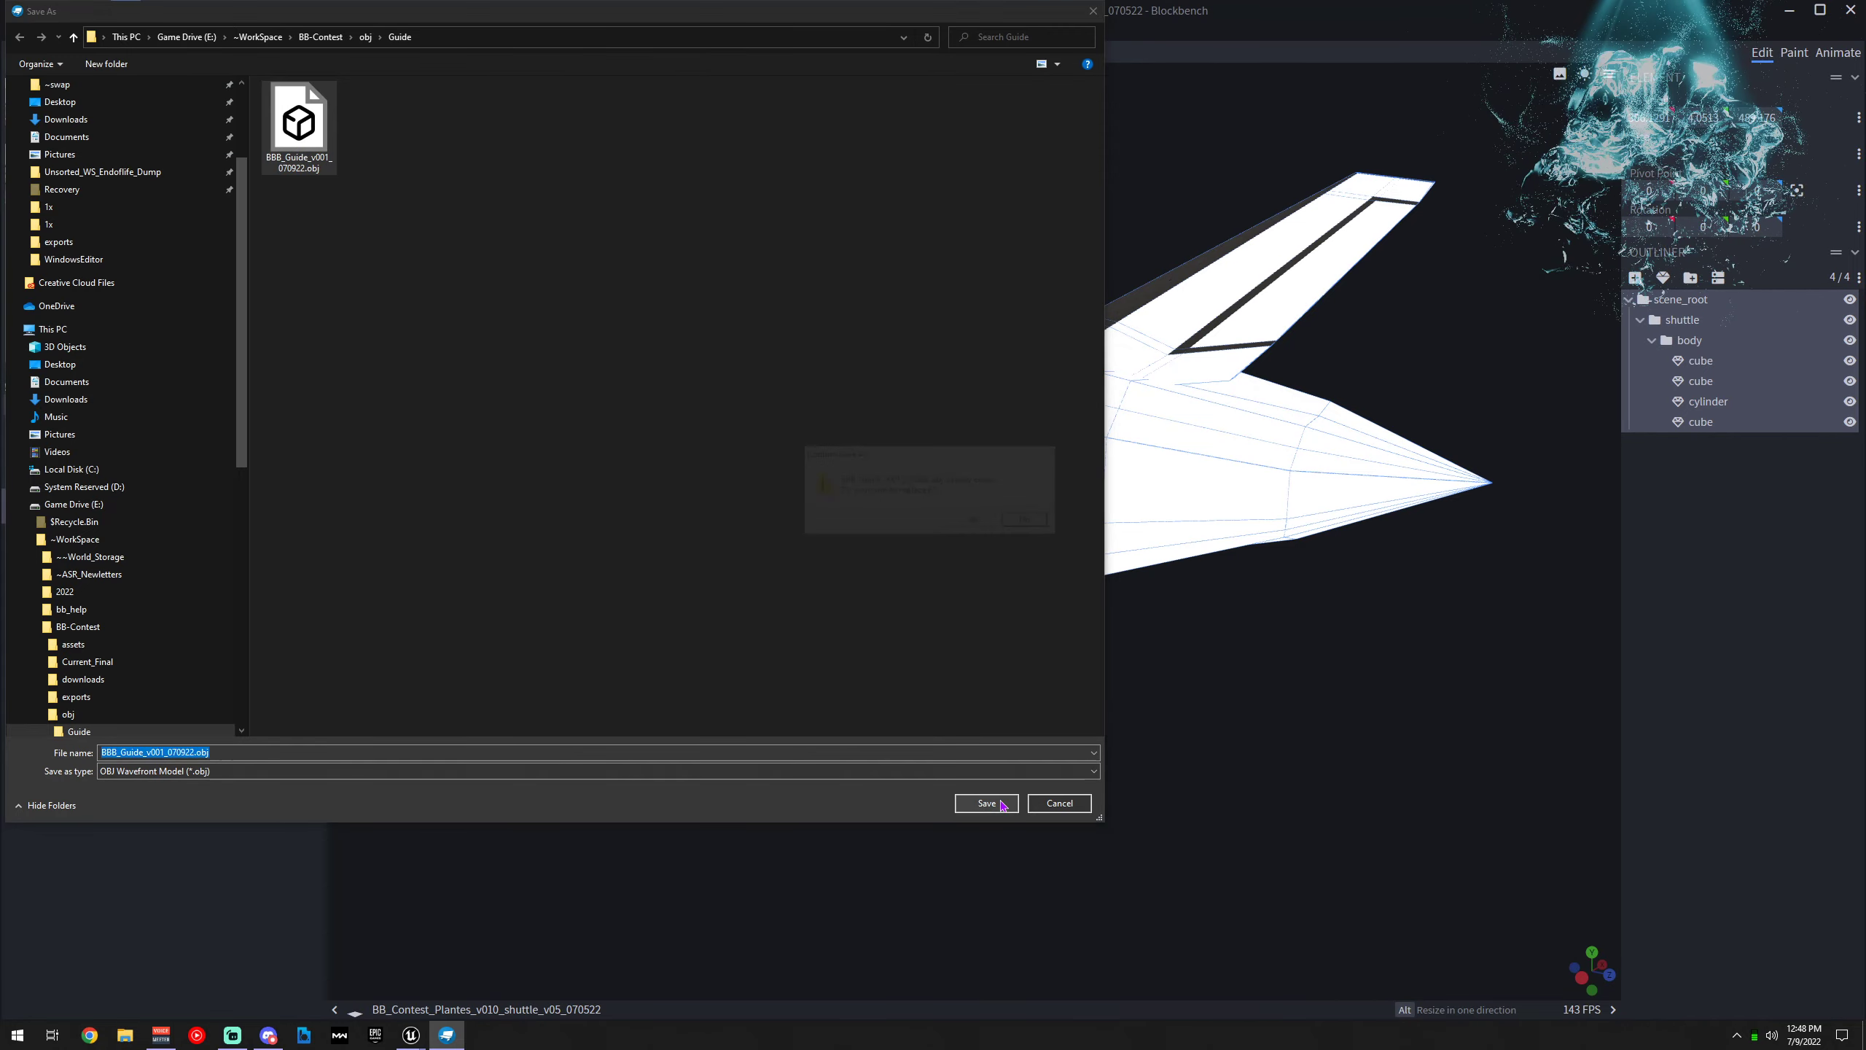
{"action": "left_click", "coordinate": [975, 521]}
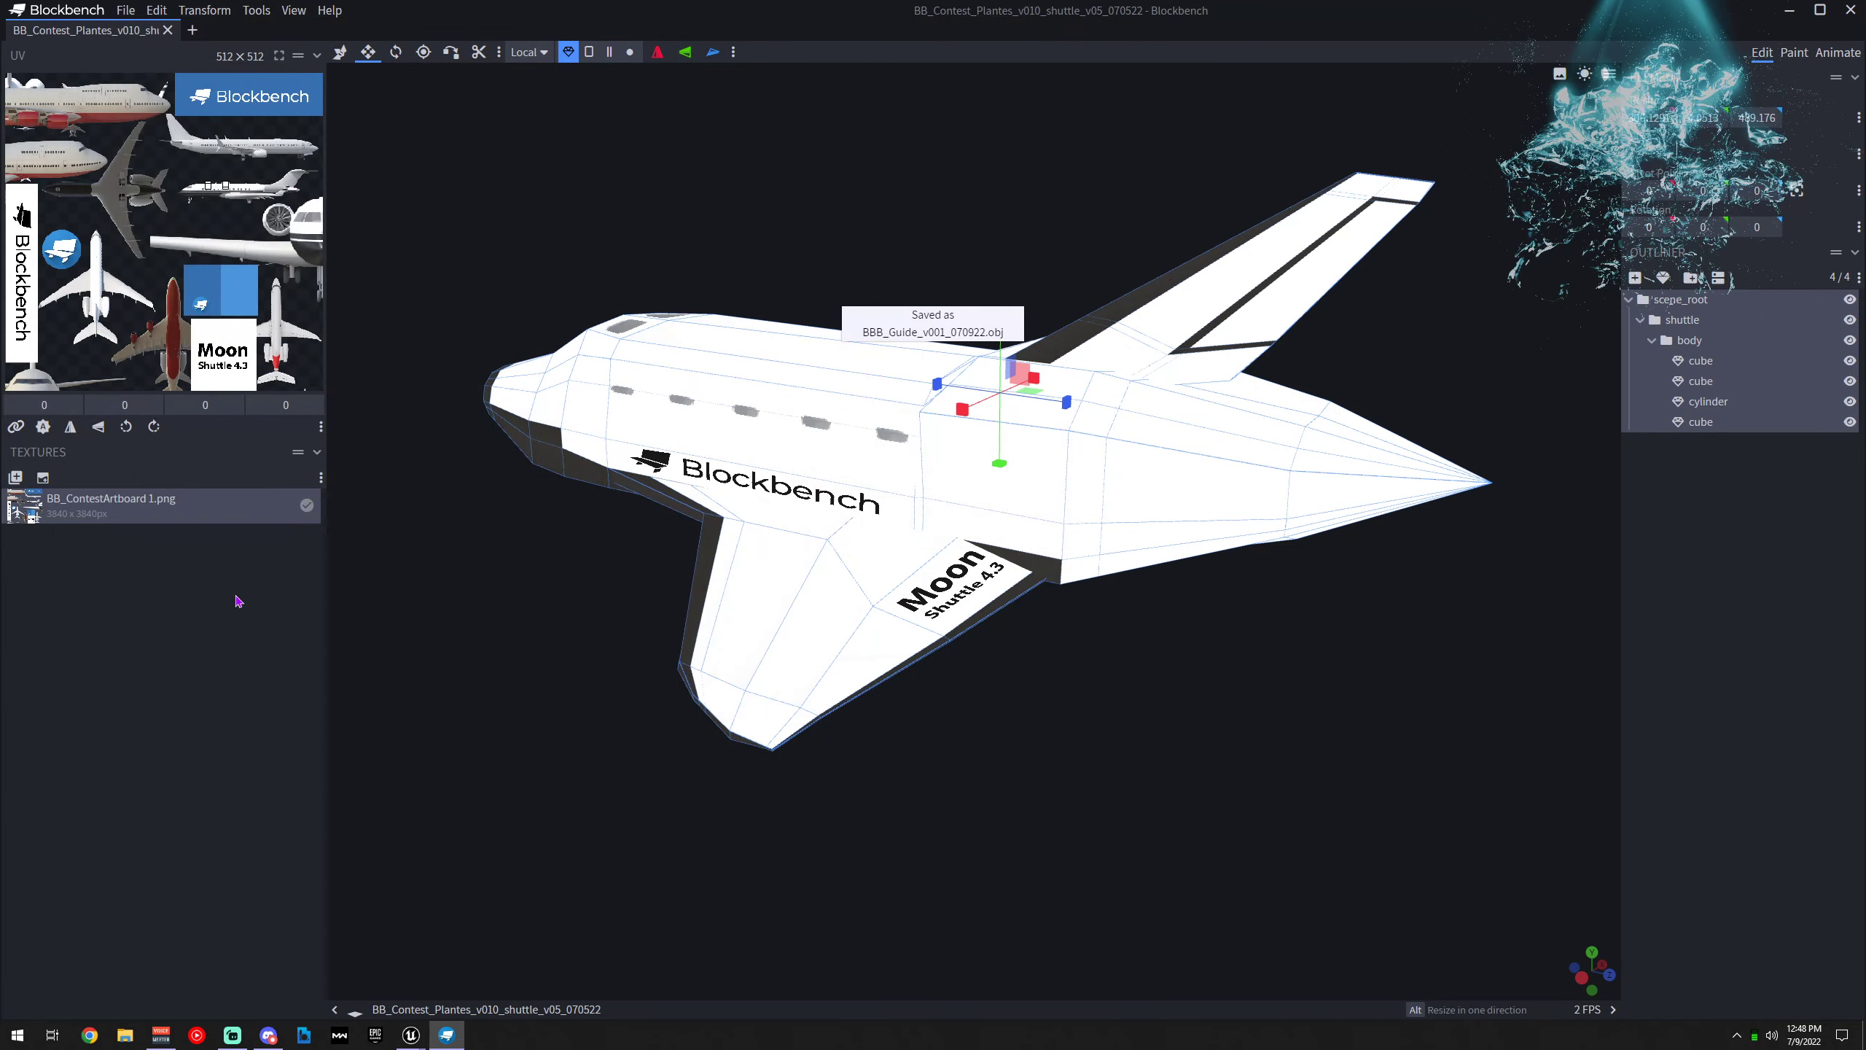
Switch to File Explorer, open the Guide folder under ~WorkSpace, BB-Contest, obj, and move its window aside
{"action": "left_click", "coordinate": [1789, 12]}
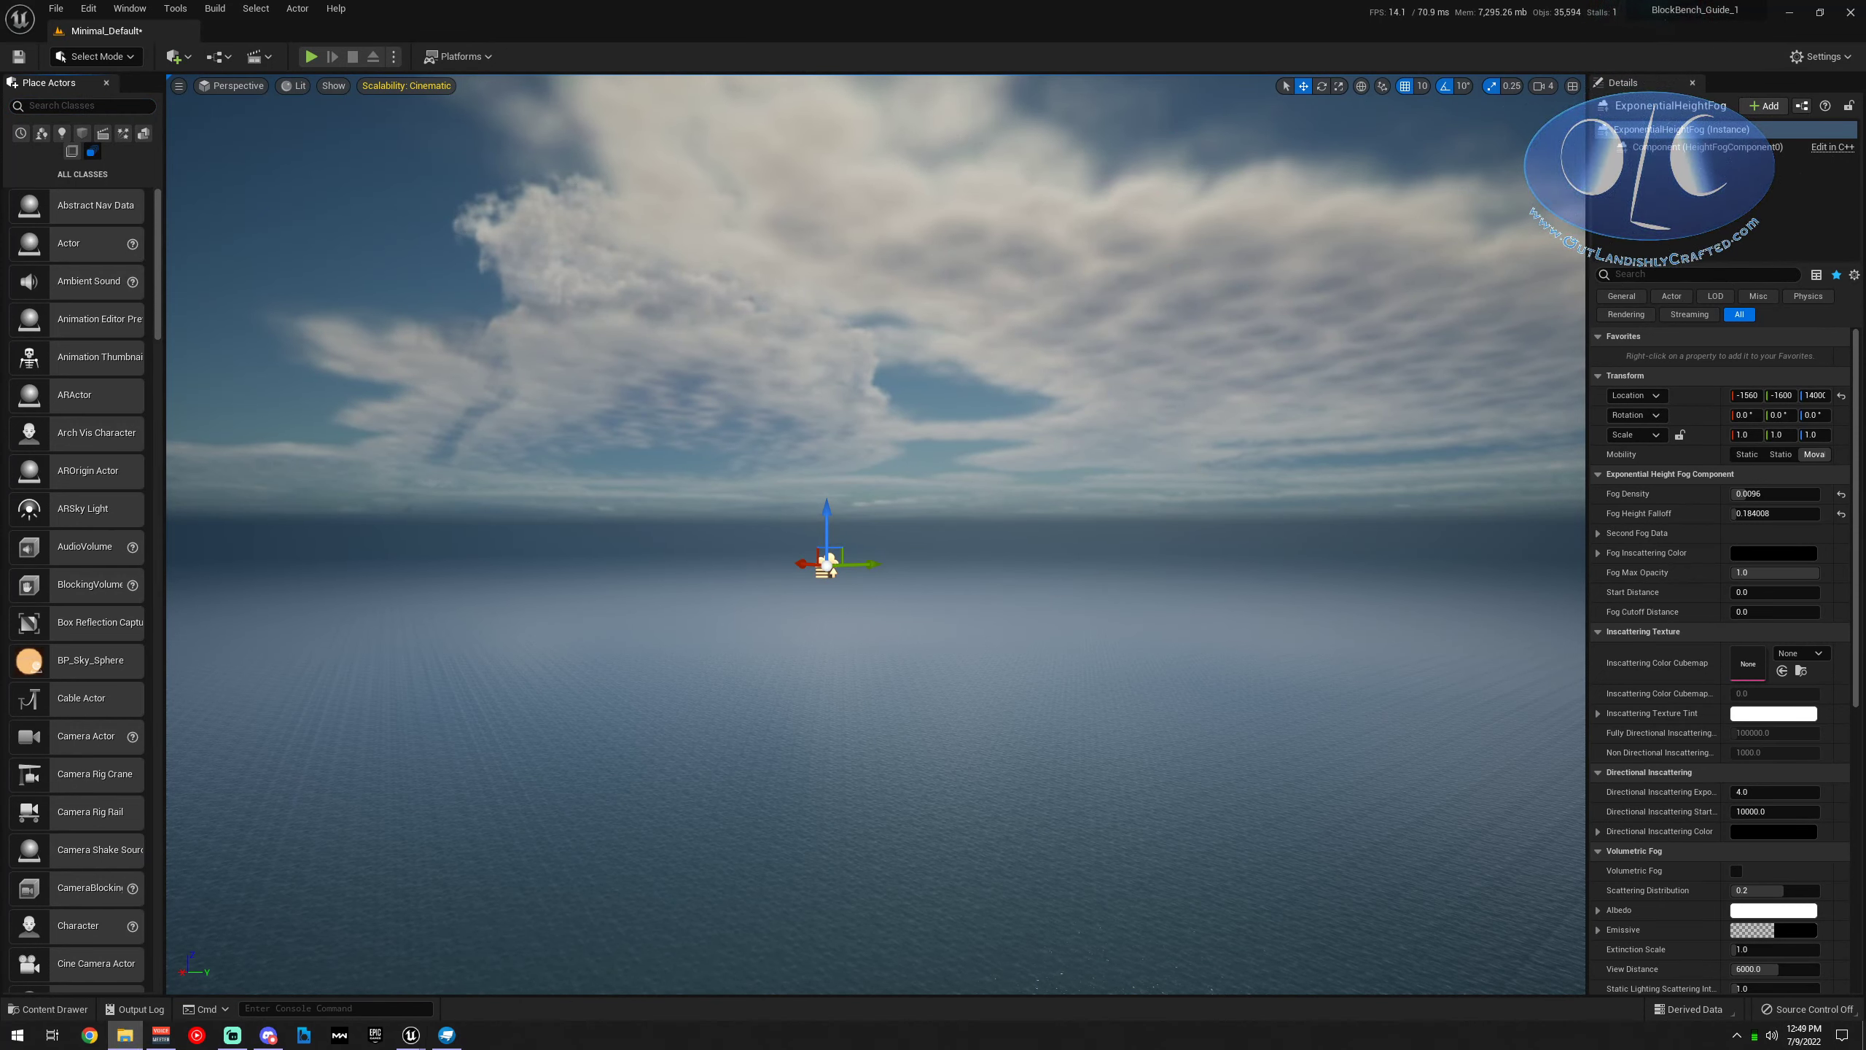
{"action": "left_click_drag", "start_coordinate": [1226, 0], "coordinate": [1006, 196]}
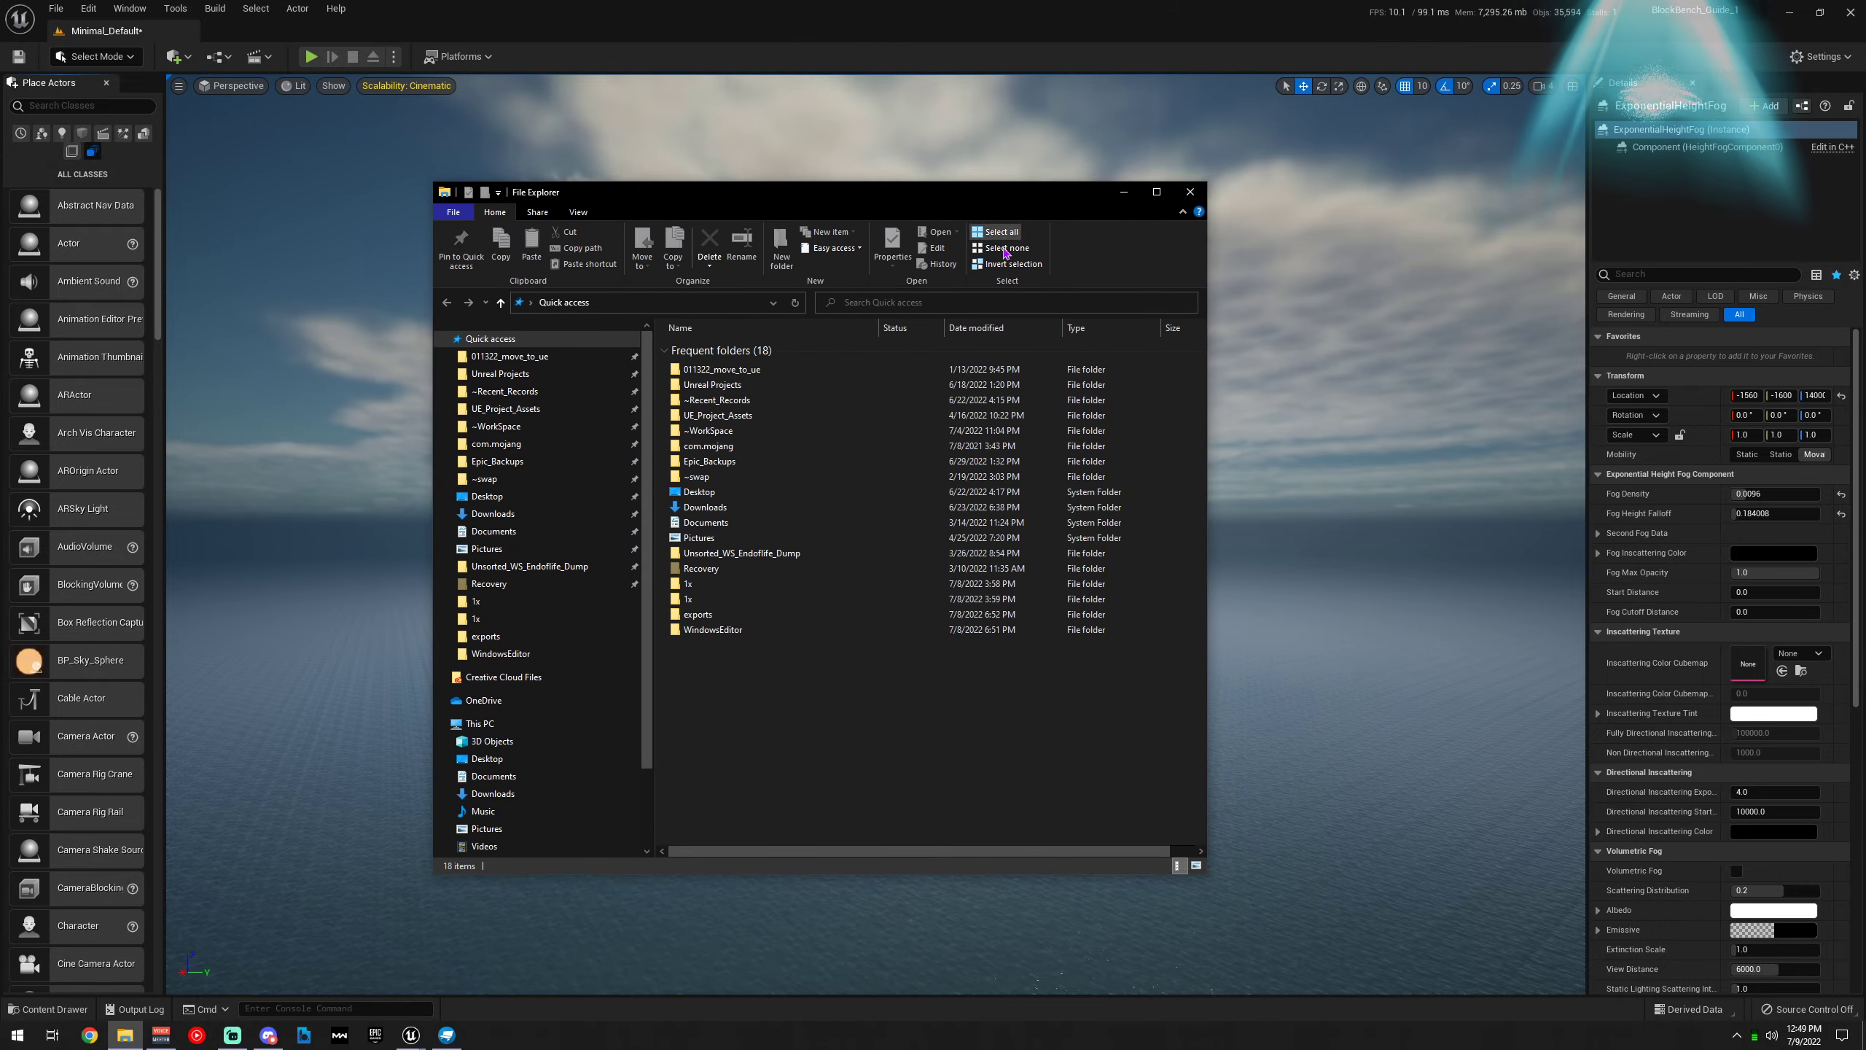
{"action": "left_click", "coordinate": [506, 426]}
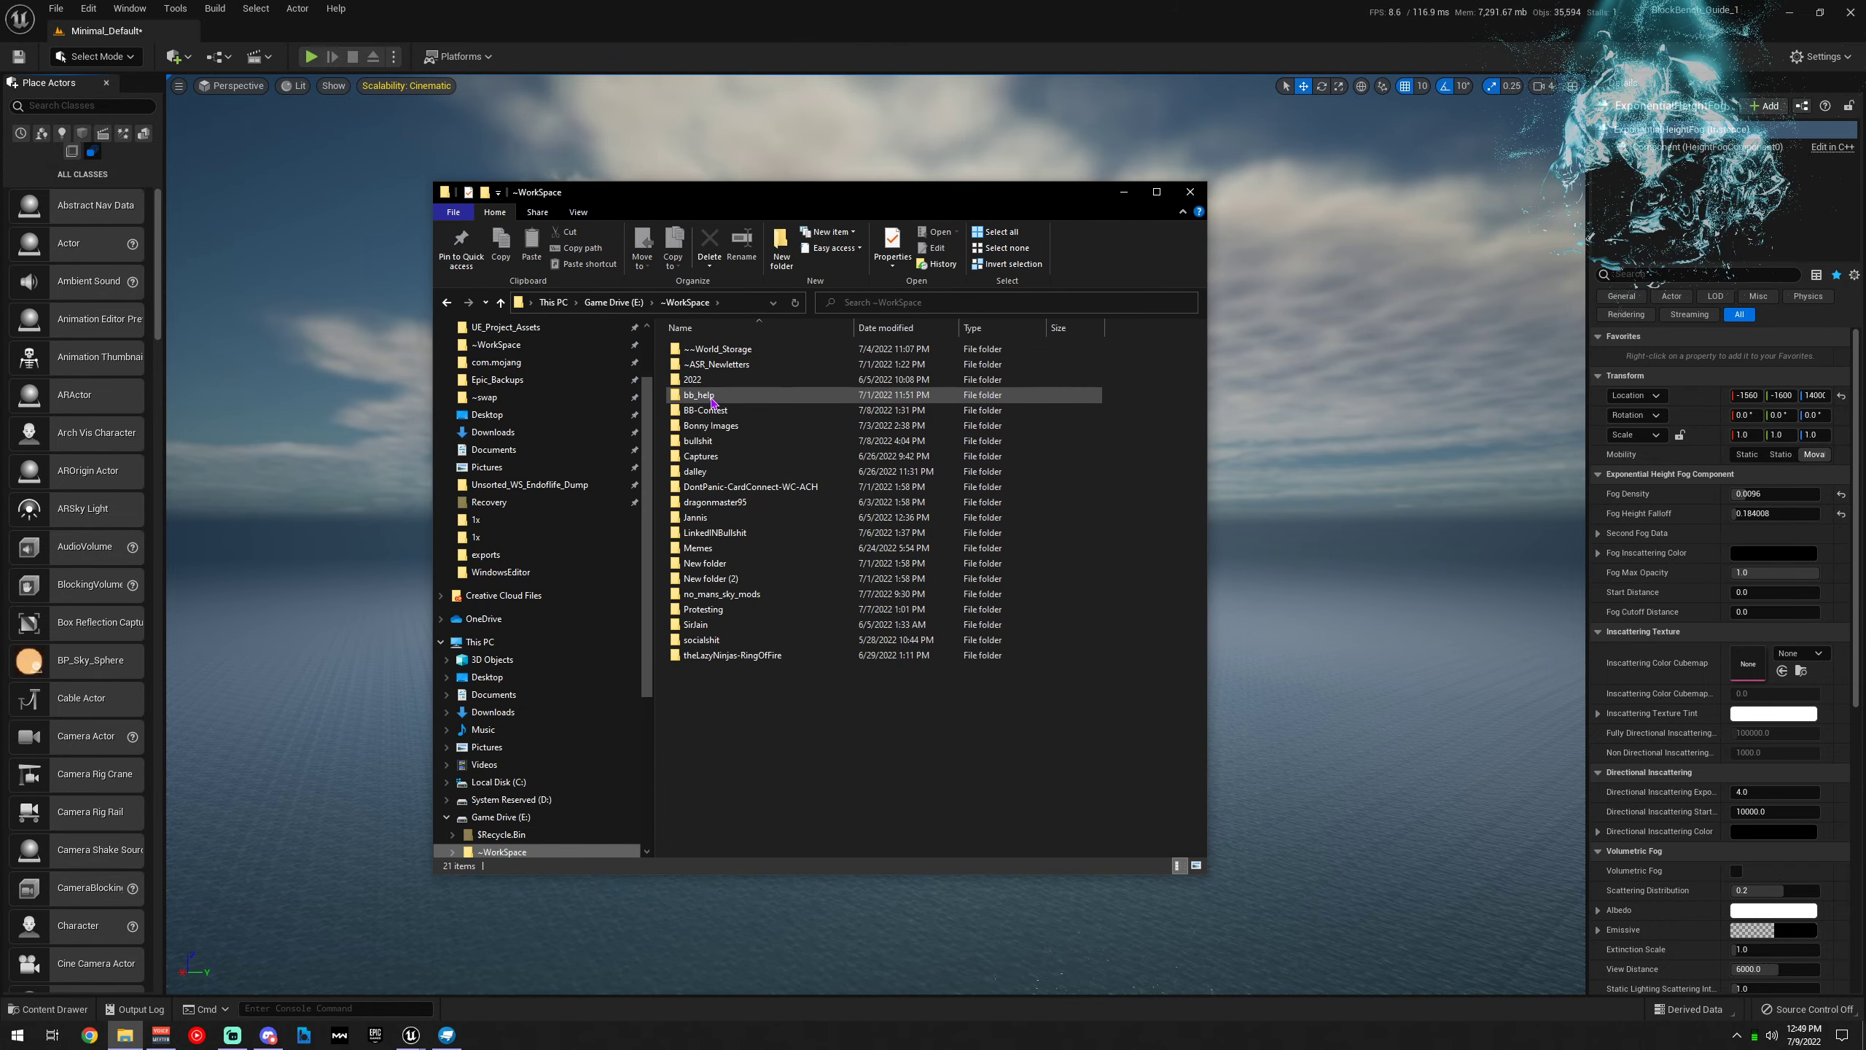
{"action": "double_click", "coordinate": [715, 411]}
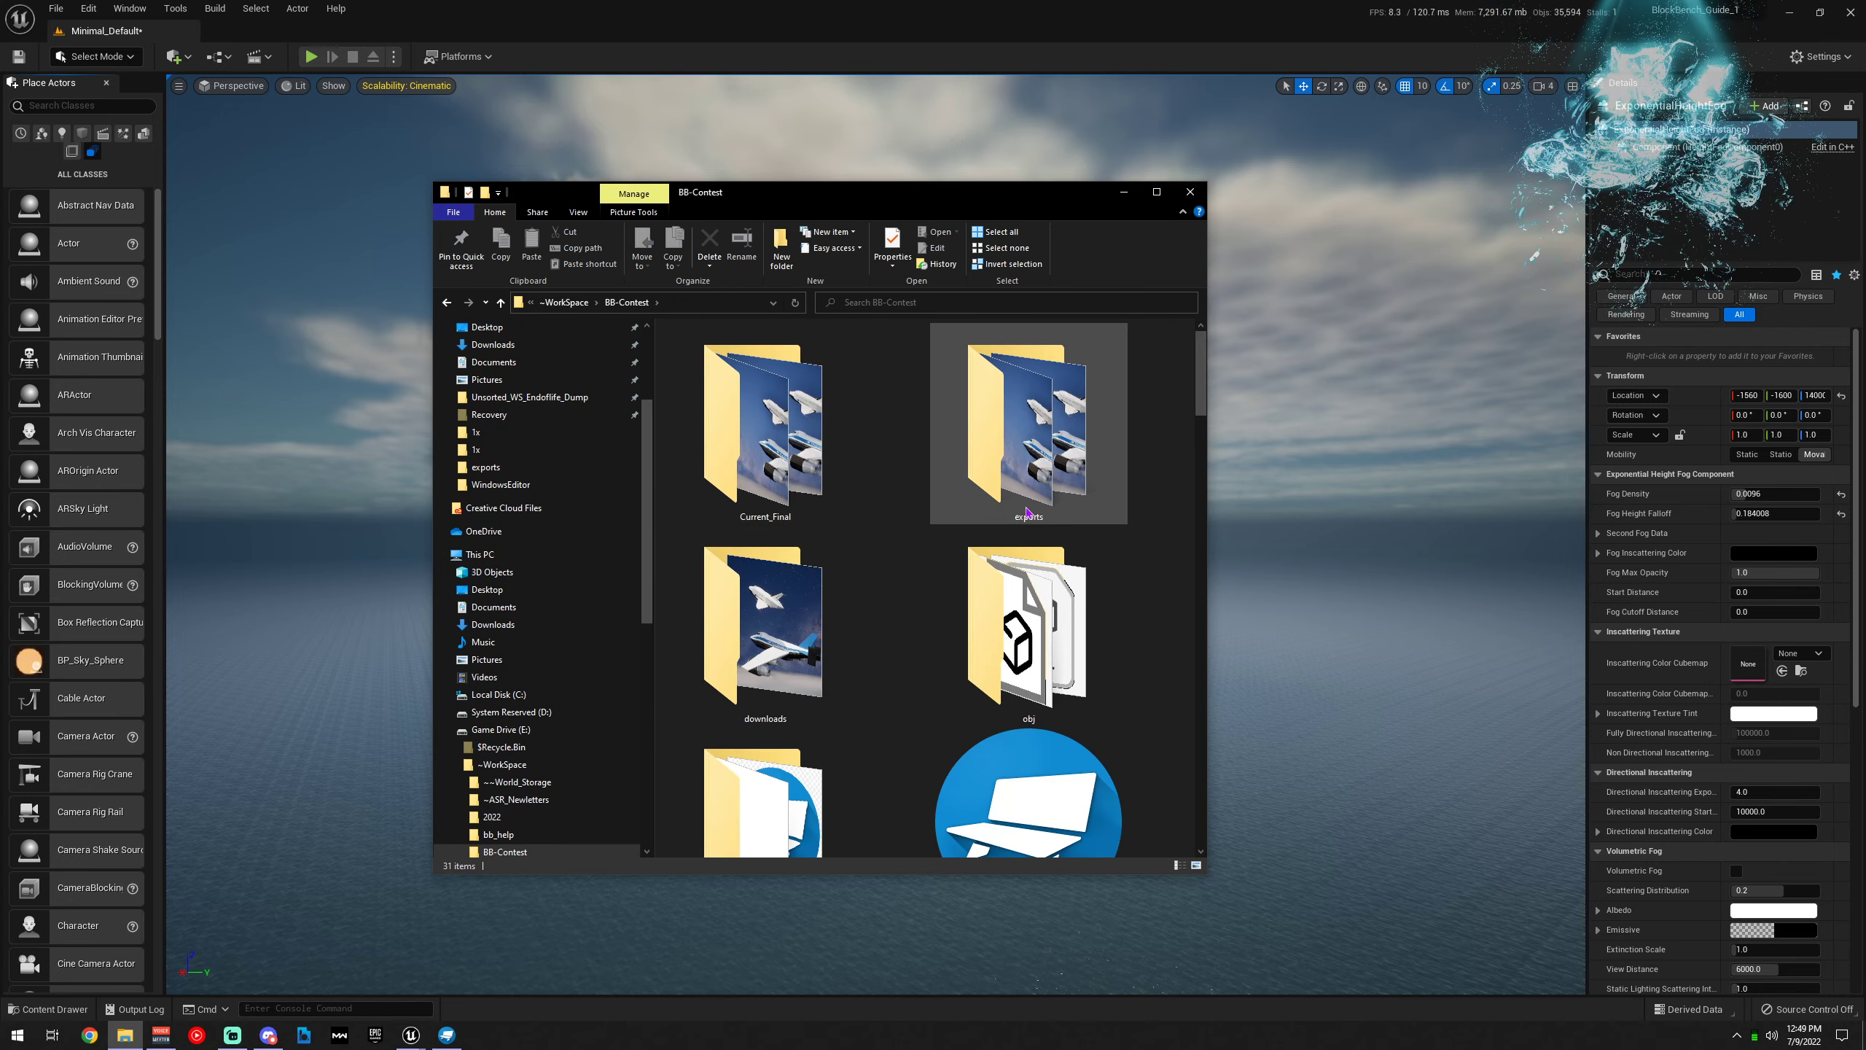
{"action": "double_click", "coordinate": [1028, 610]}
{"action": "double_click", "coordinate": [716, 532]}
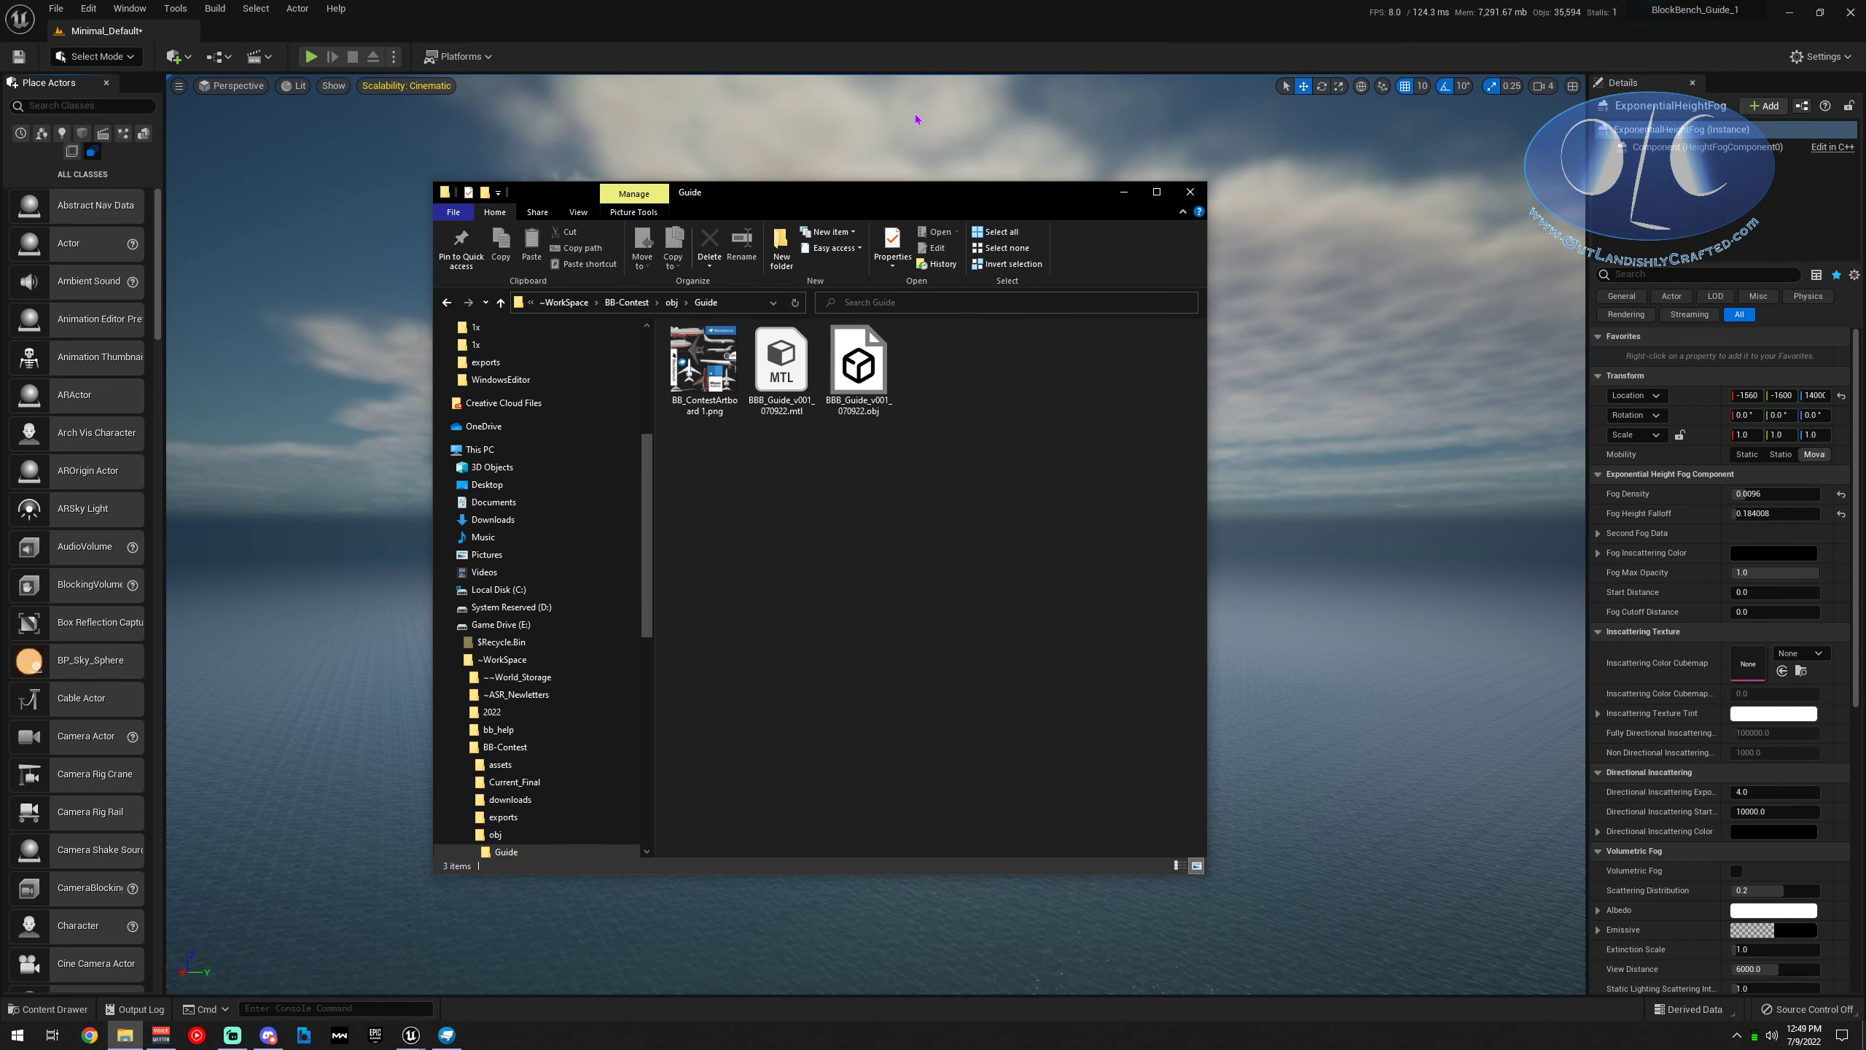
{"action": "left_click_drag", "start_coordinate": [902, 195], "coordinate": [1213, 163]}
Import BBB_Guide_v001_070922.obj from the Guide folder into the Unreal project's Content folder as a static mesh with the default import options
{"action": "left_click_drag", "start_coordinate": [1159, 343], "coordinate": [122, 995]}
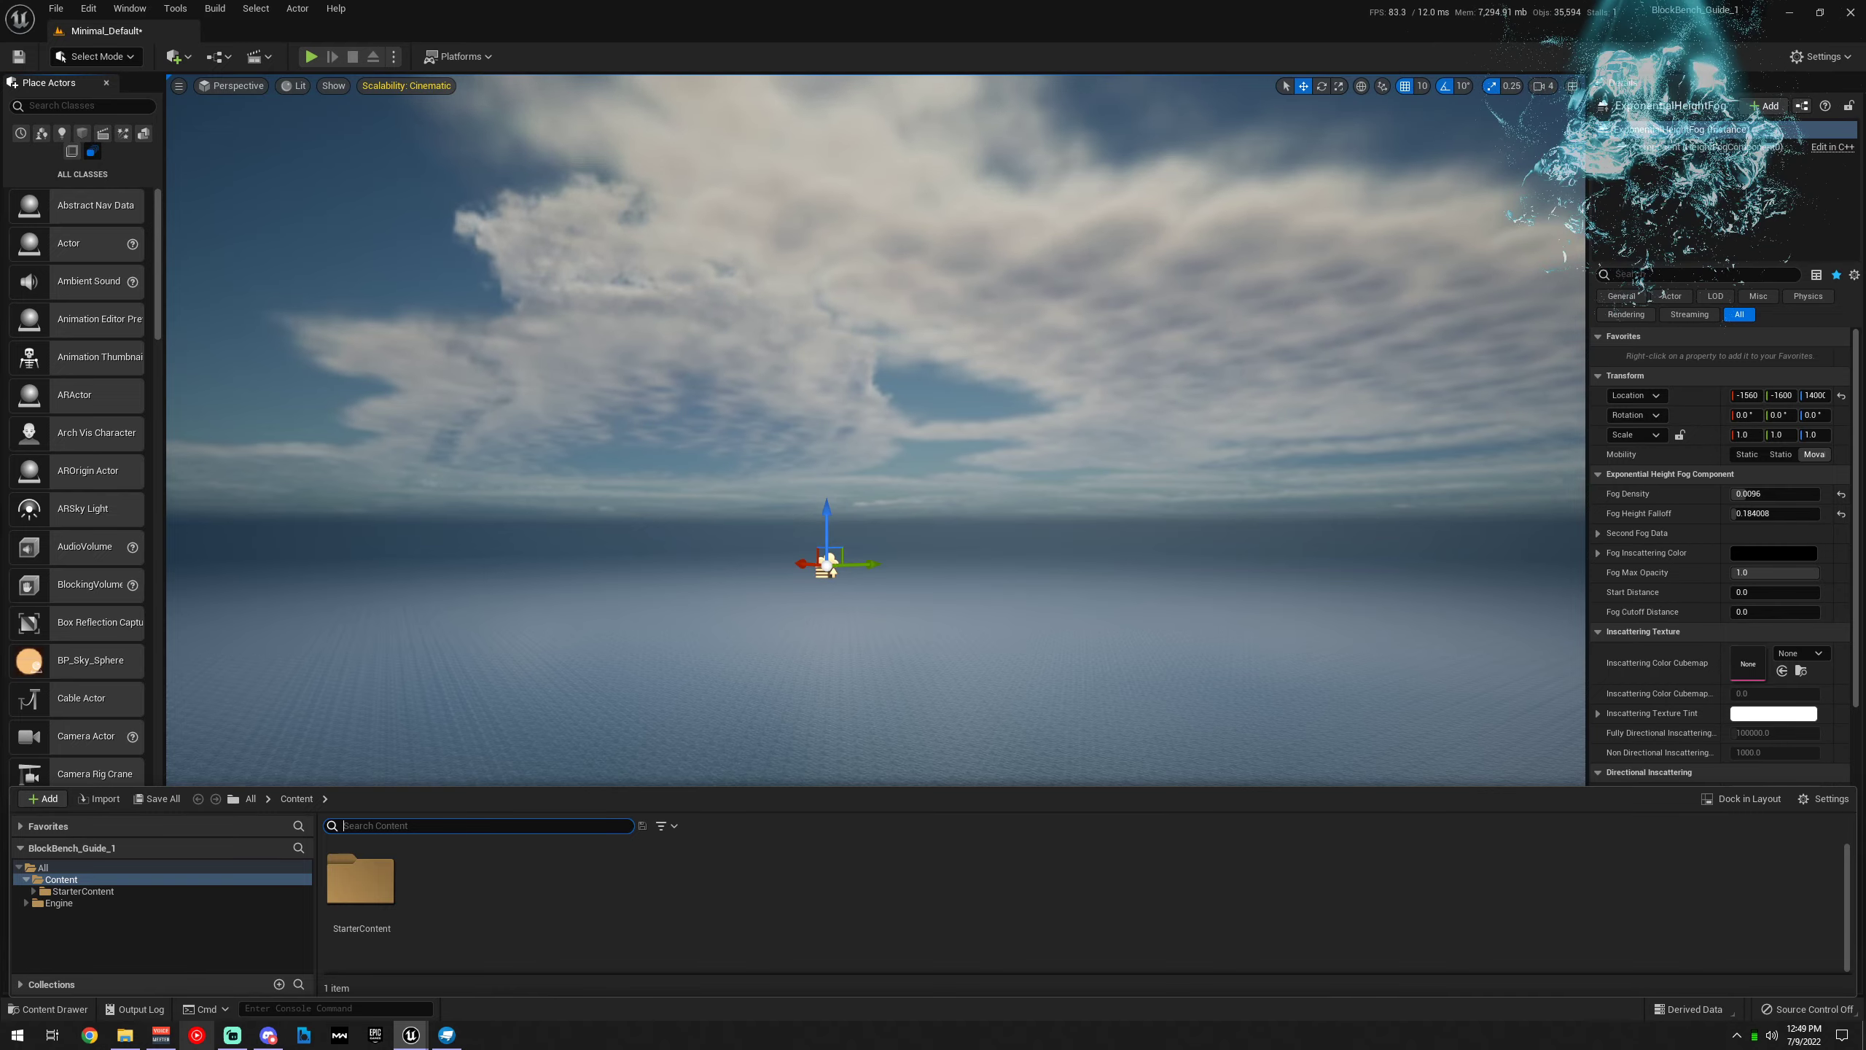
{"action": "left_click", "coordinate": [124, 1035]}
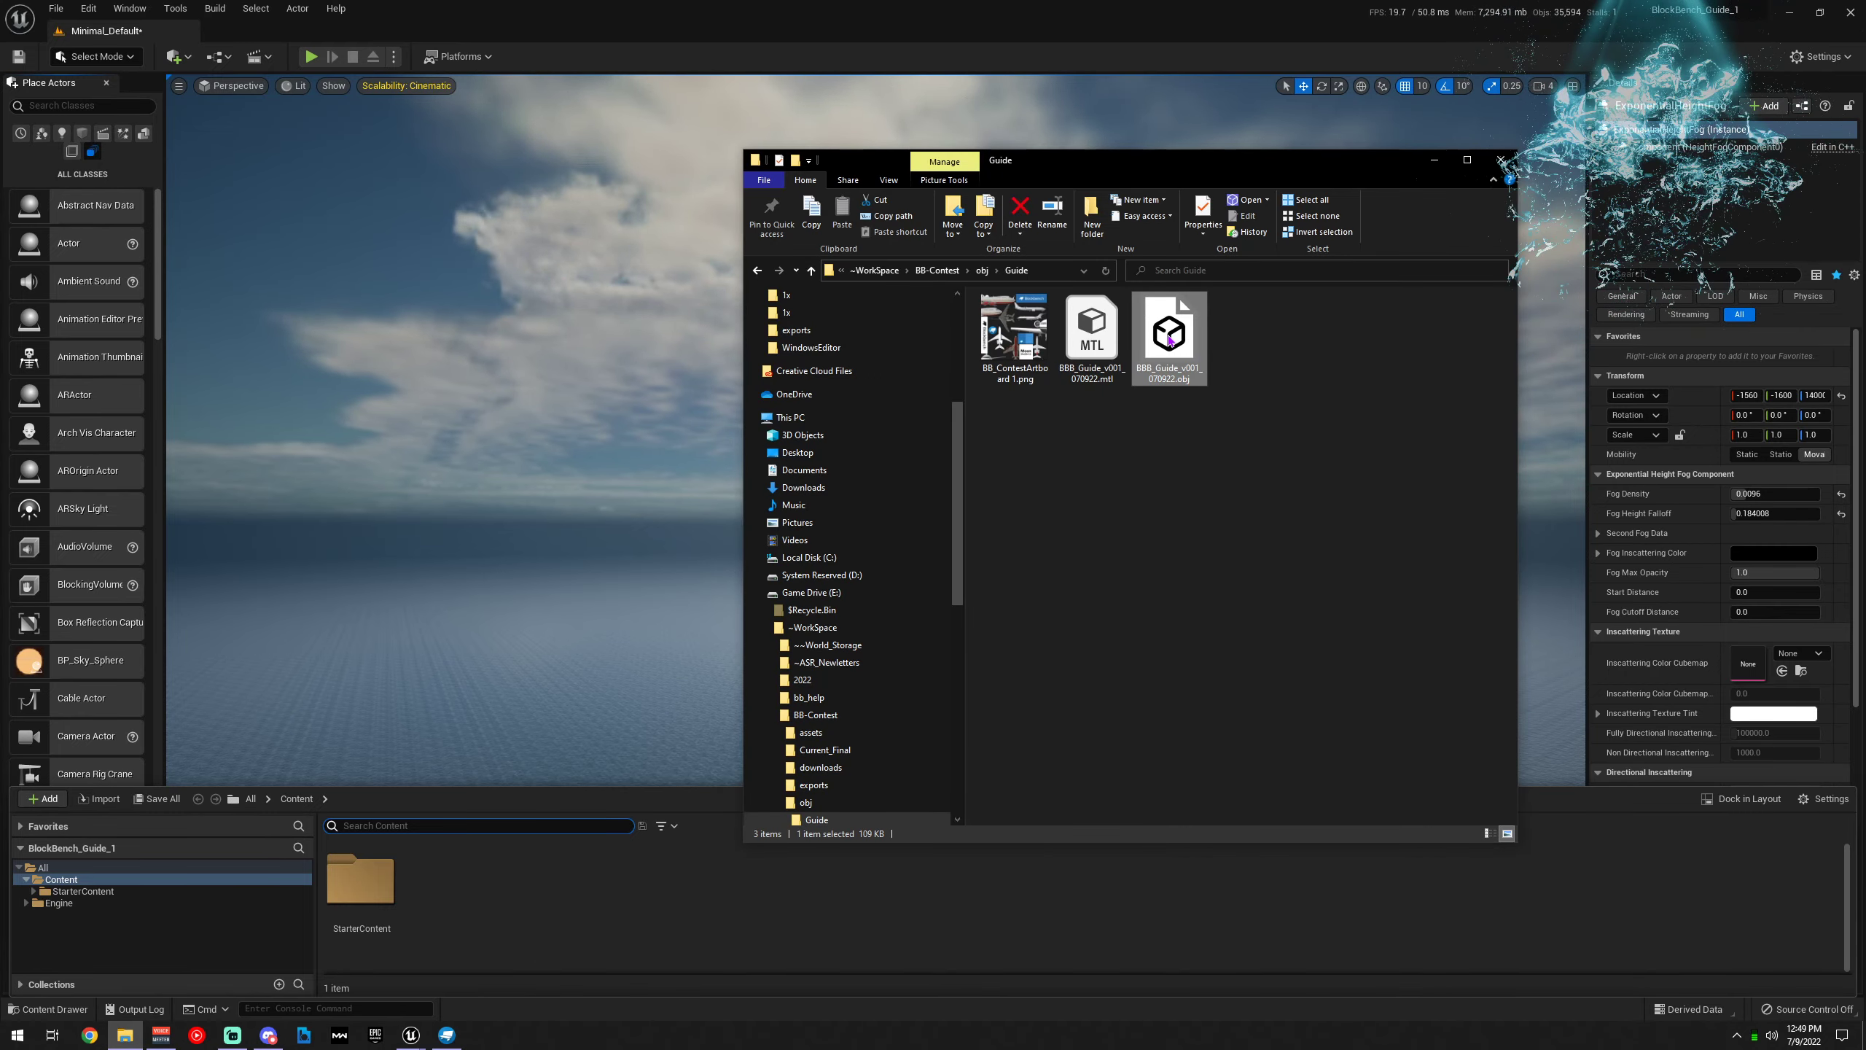
{"action": "left_click_drag", "start_coordinate": [1169, 339], "coordinate": [558, 876]}
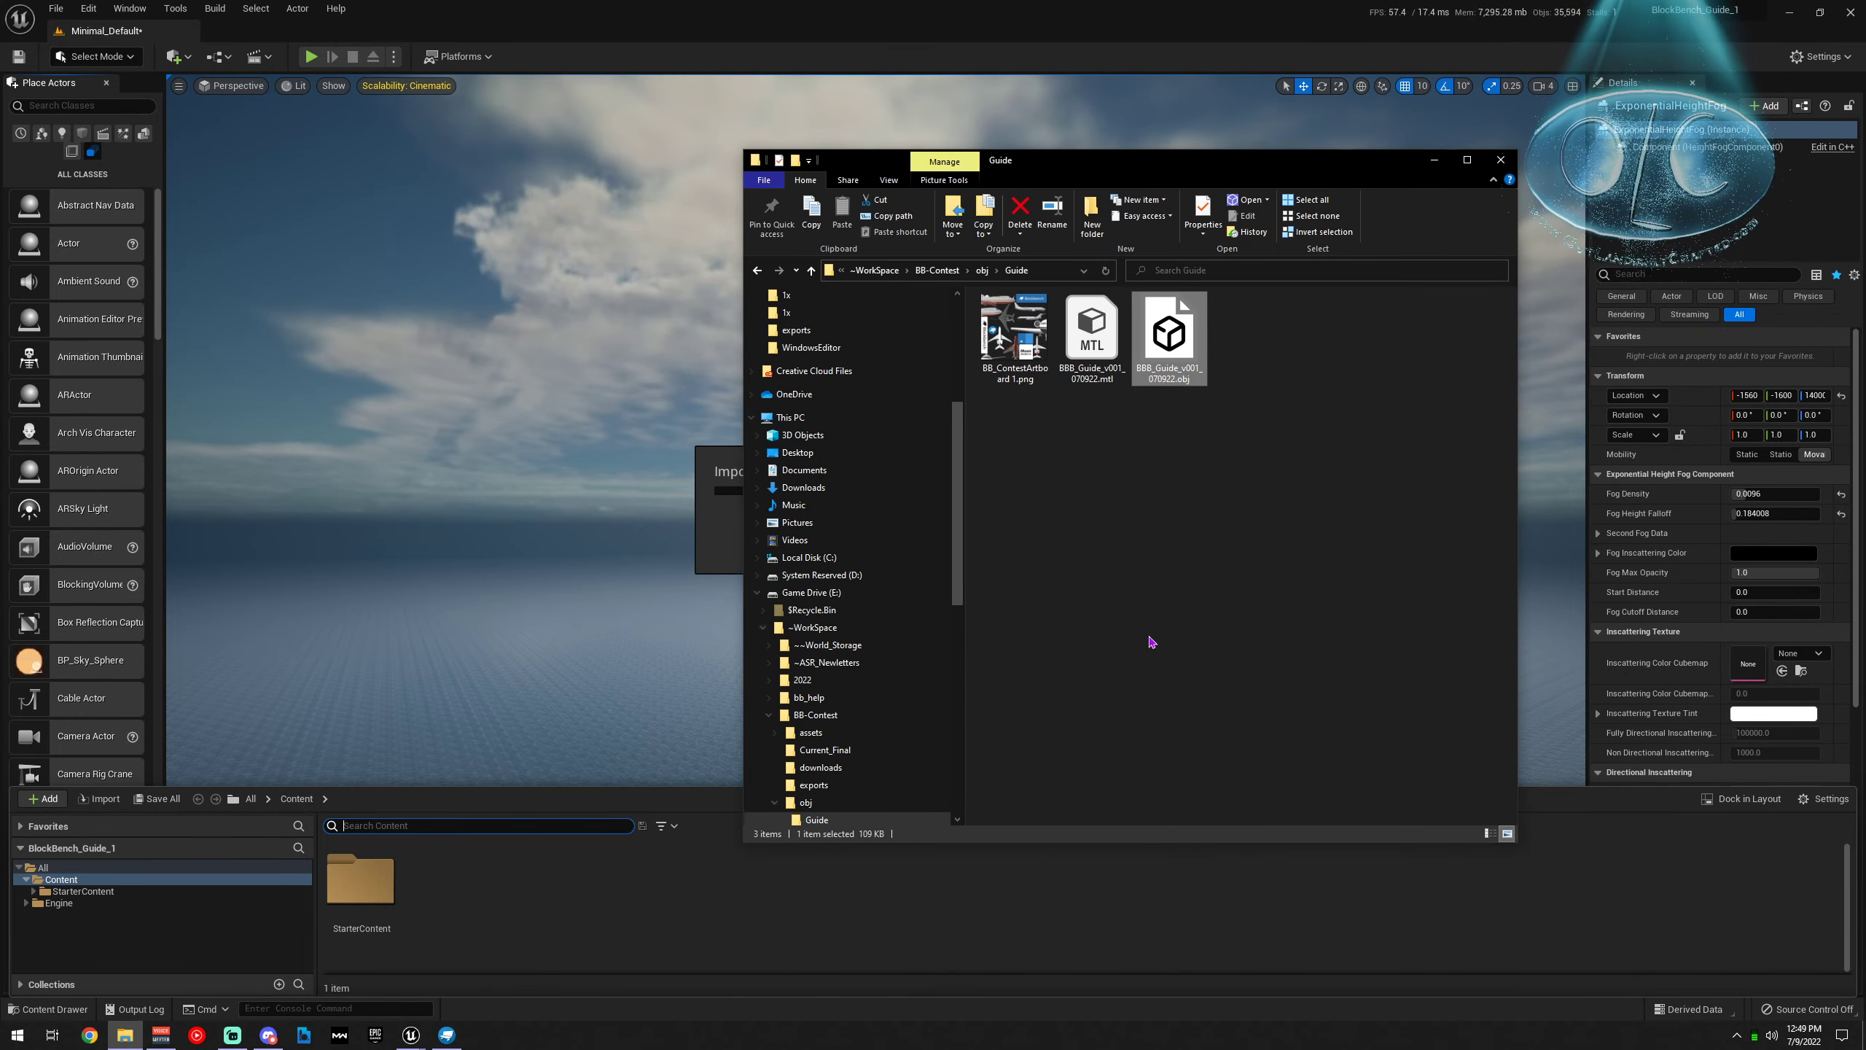
{"action": "left_click", "coordinate": [1434, 159]}
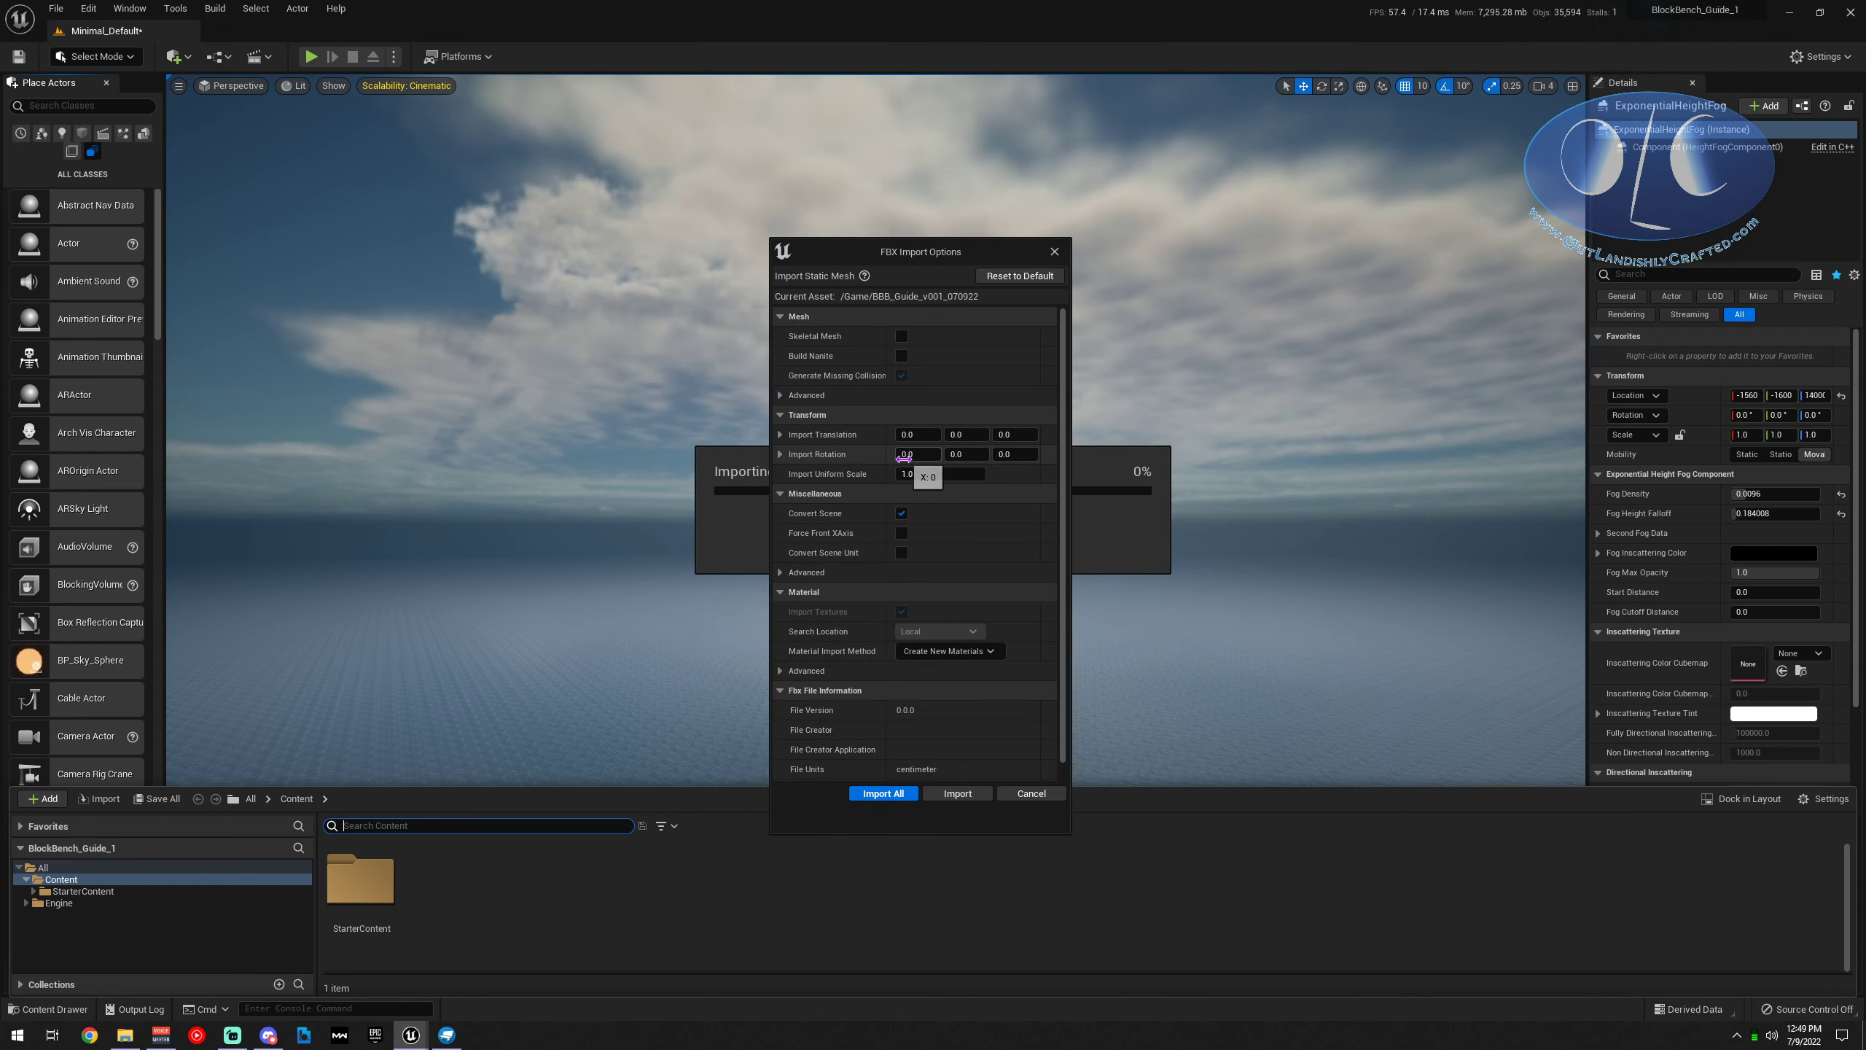
{"action": "left_click", "coordinate": [957, 793]}
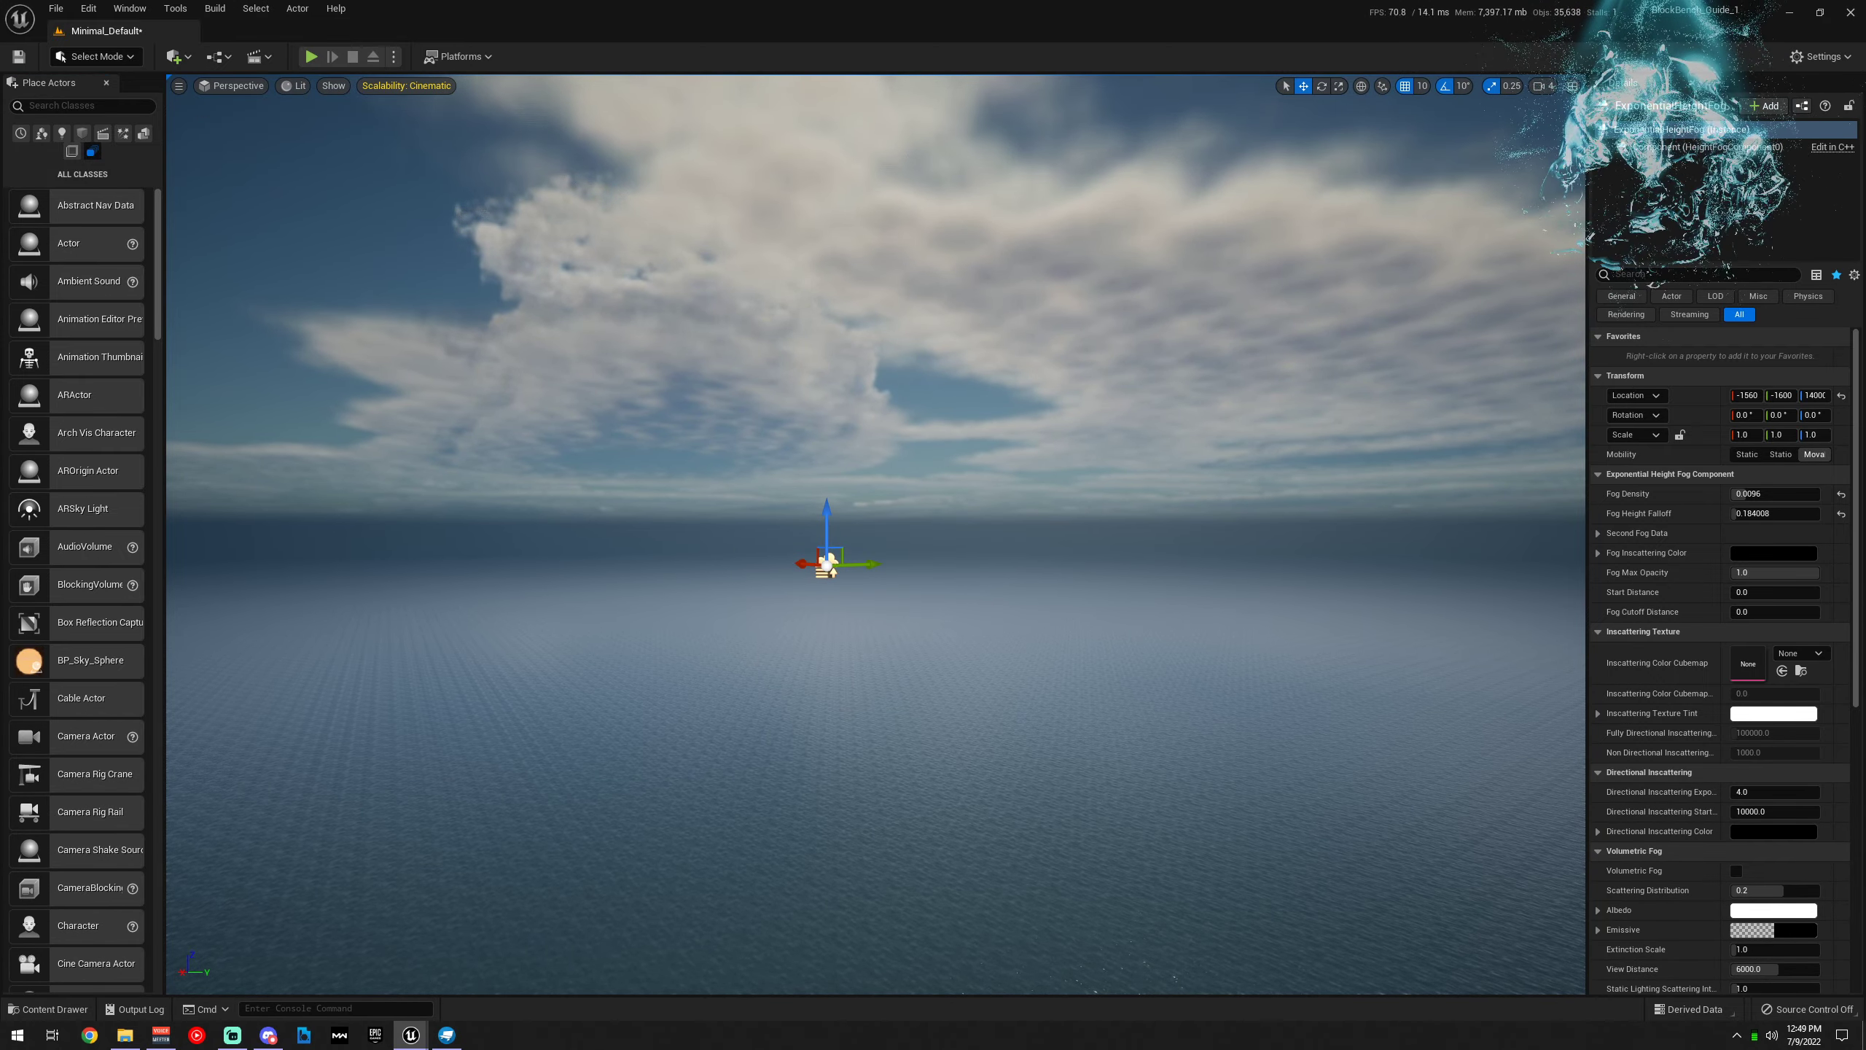
Place the imported BBB_Guide_v001_070922 static mesh from the Content folder onto the ocean in the level
{"action": "left_click_drag", "start_coordinate": [316, 1043], "coordinate": [514, 1044]}
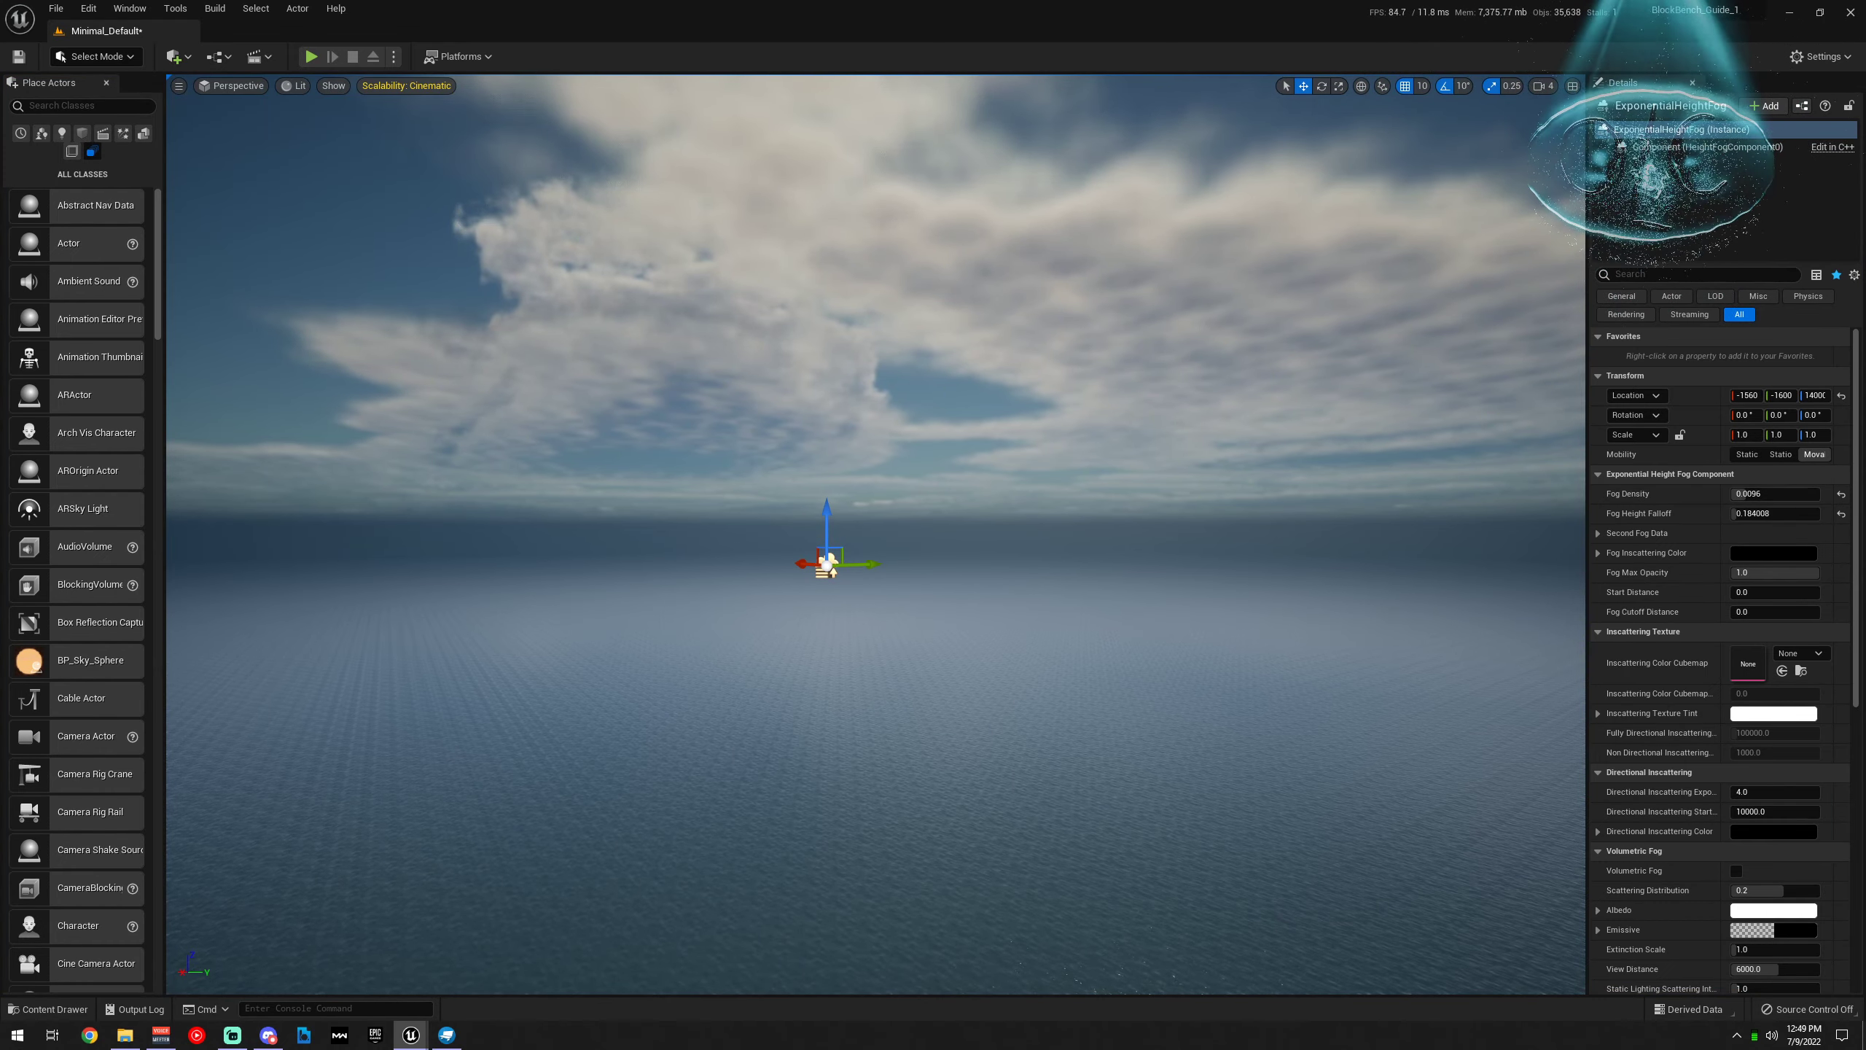
{"action": "left_click", "coordinate": [48, 1008]}
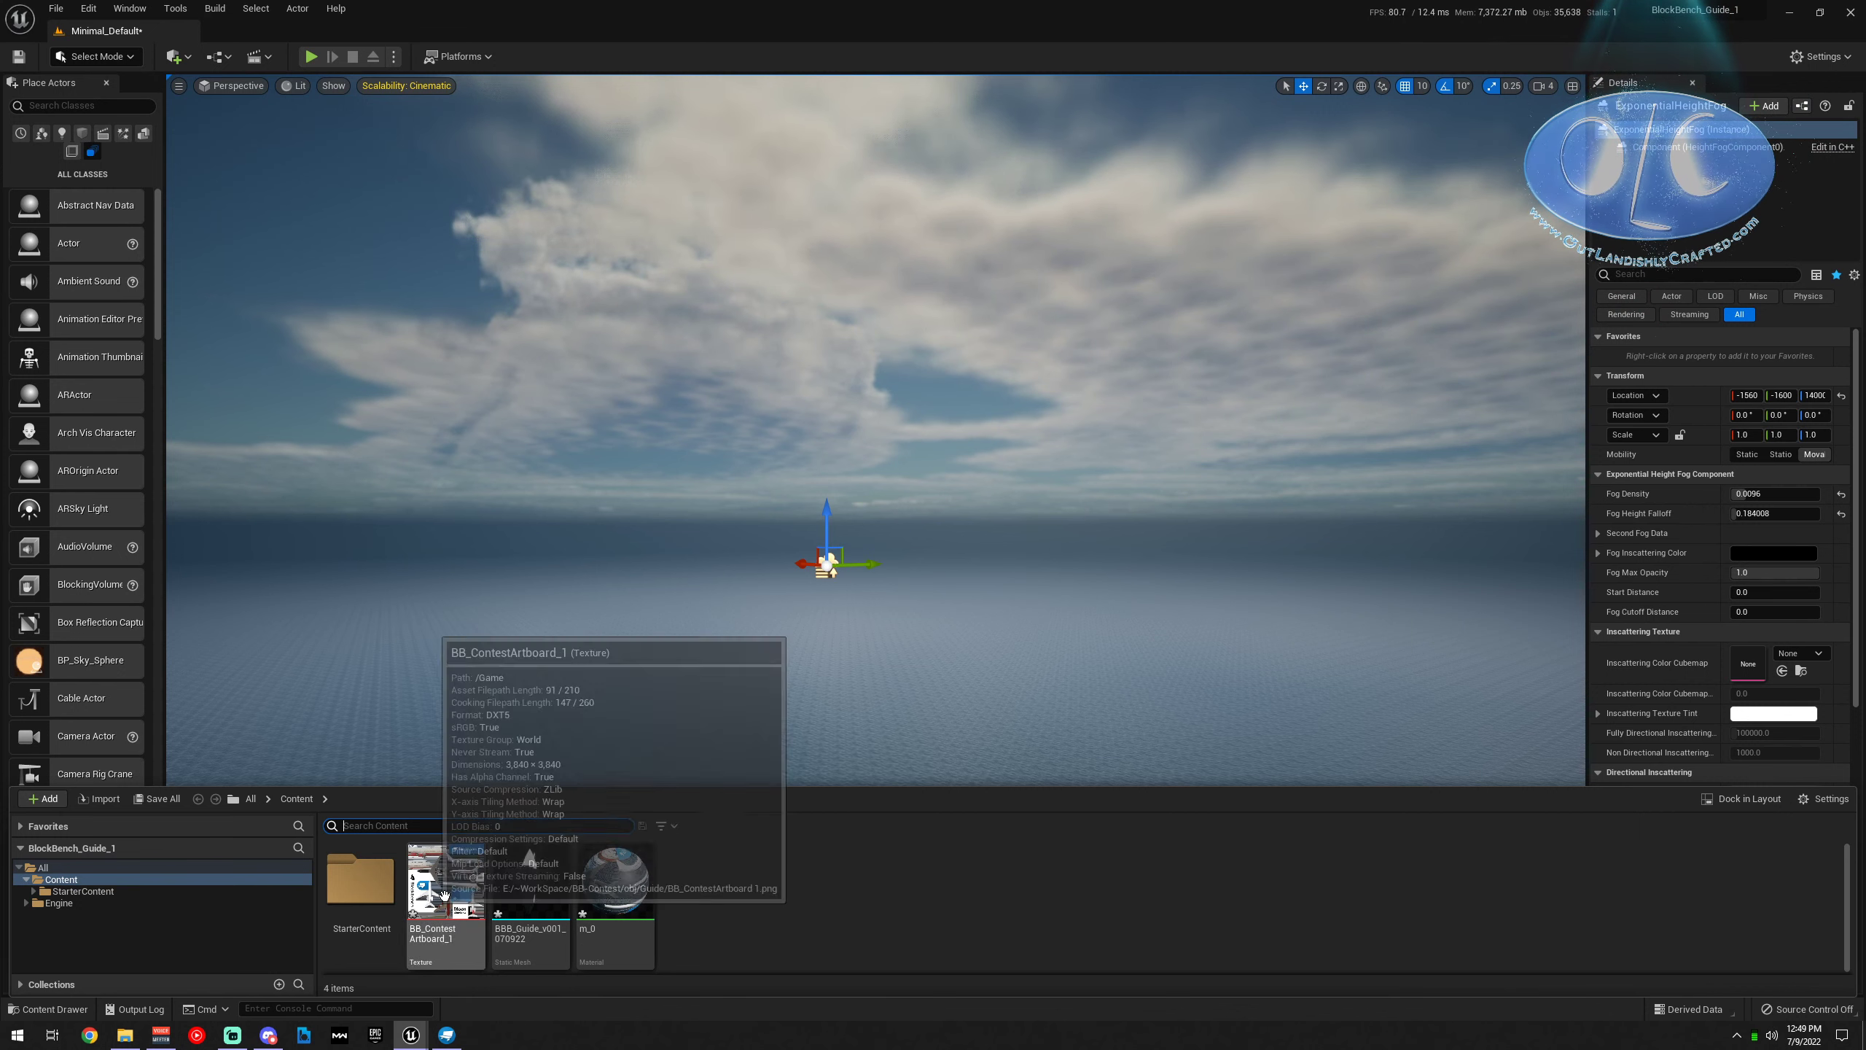
{"action": "left_click_drag", "start_coordinate": [529, 882], "coordinate": [863, 637]}
{"action": "key", "text": "w"}
{"action": "right_click_drag", "start_coordinate": [933, 658], "coordinate": [940, 639]}
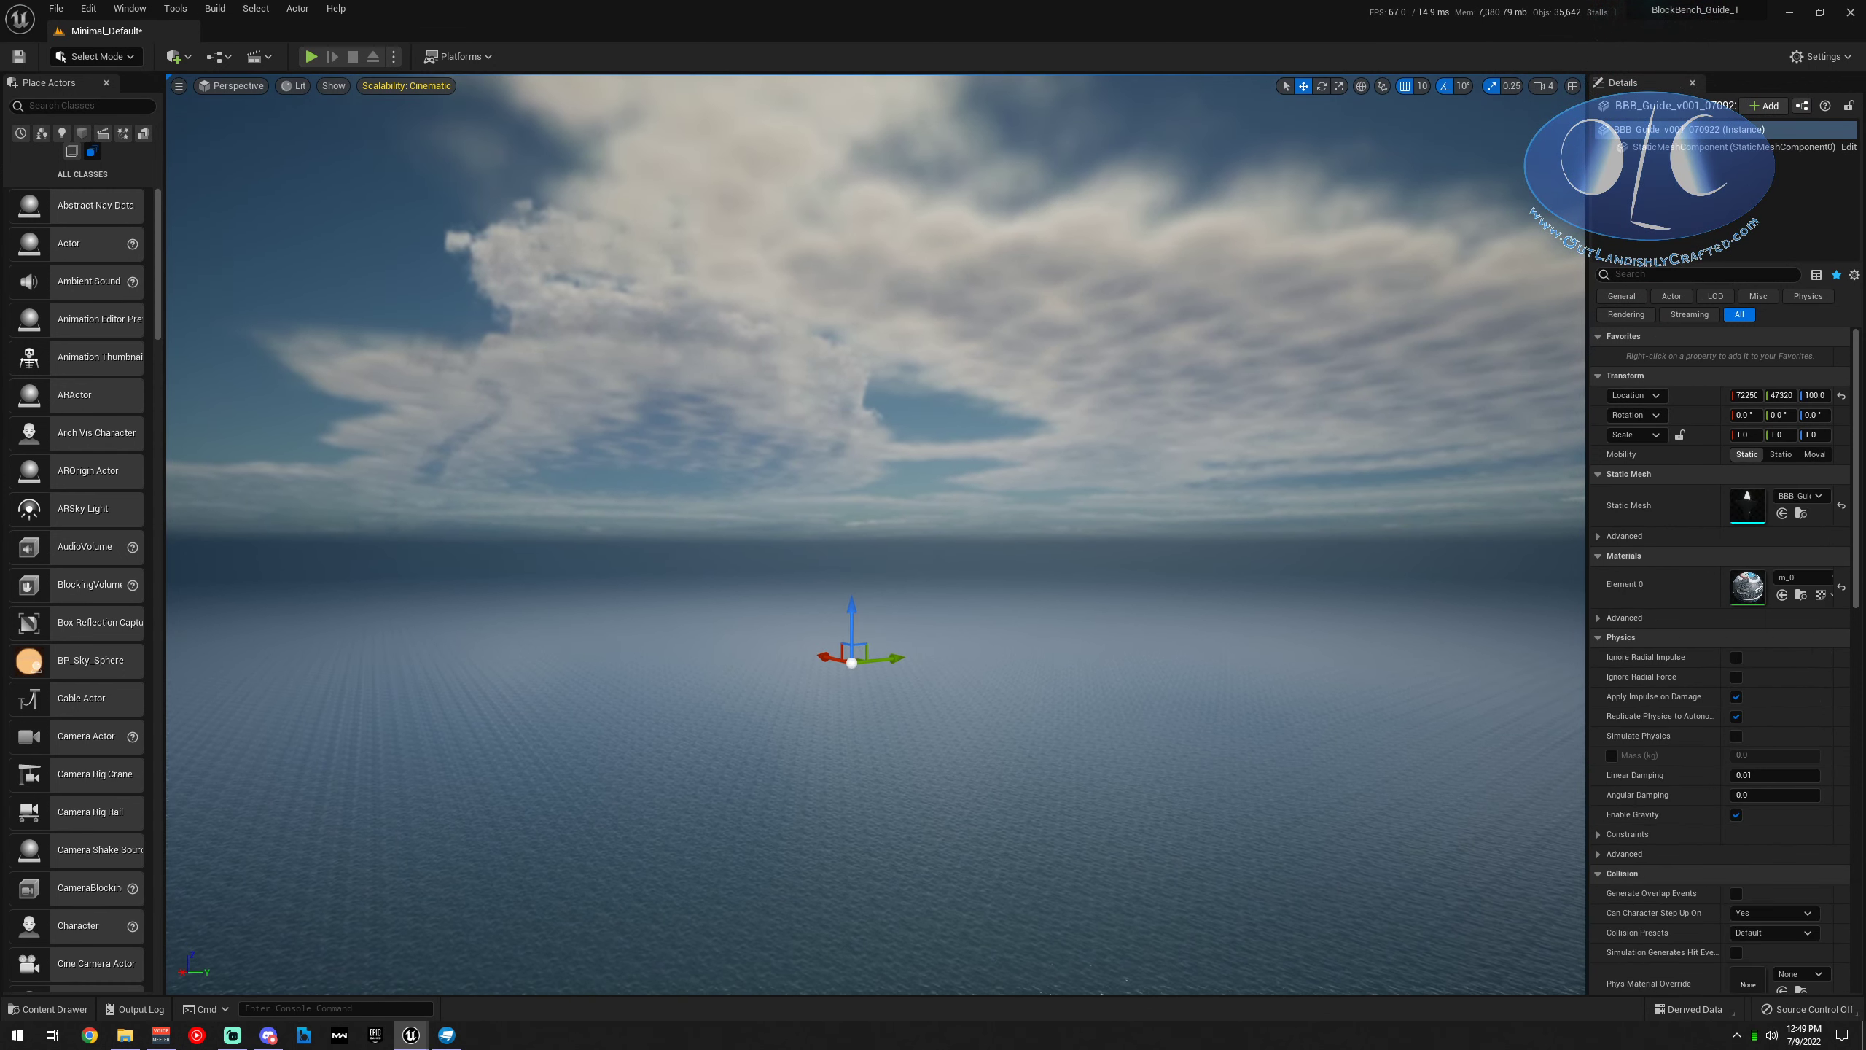
Move the shuttle mesh closer, to about X 5840 and Y -510, and raise it to a height of about 9620
{"action": "left_click_drag", "start_coordinate": [837, 664], "coordinate": [611, 767]}
{"action": "right_click_drag", "start_coordinate": [610, 767], "coordinate": [595, 869]}
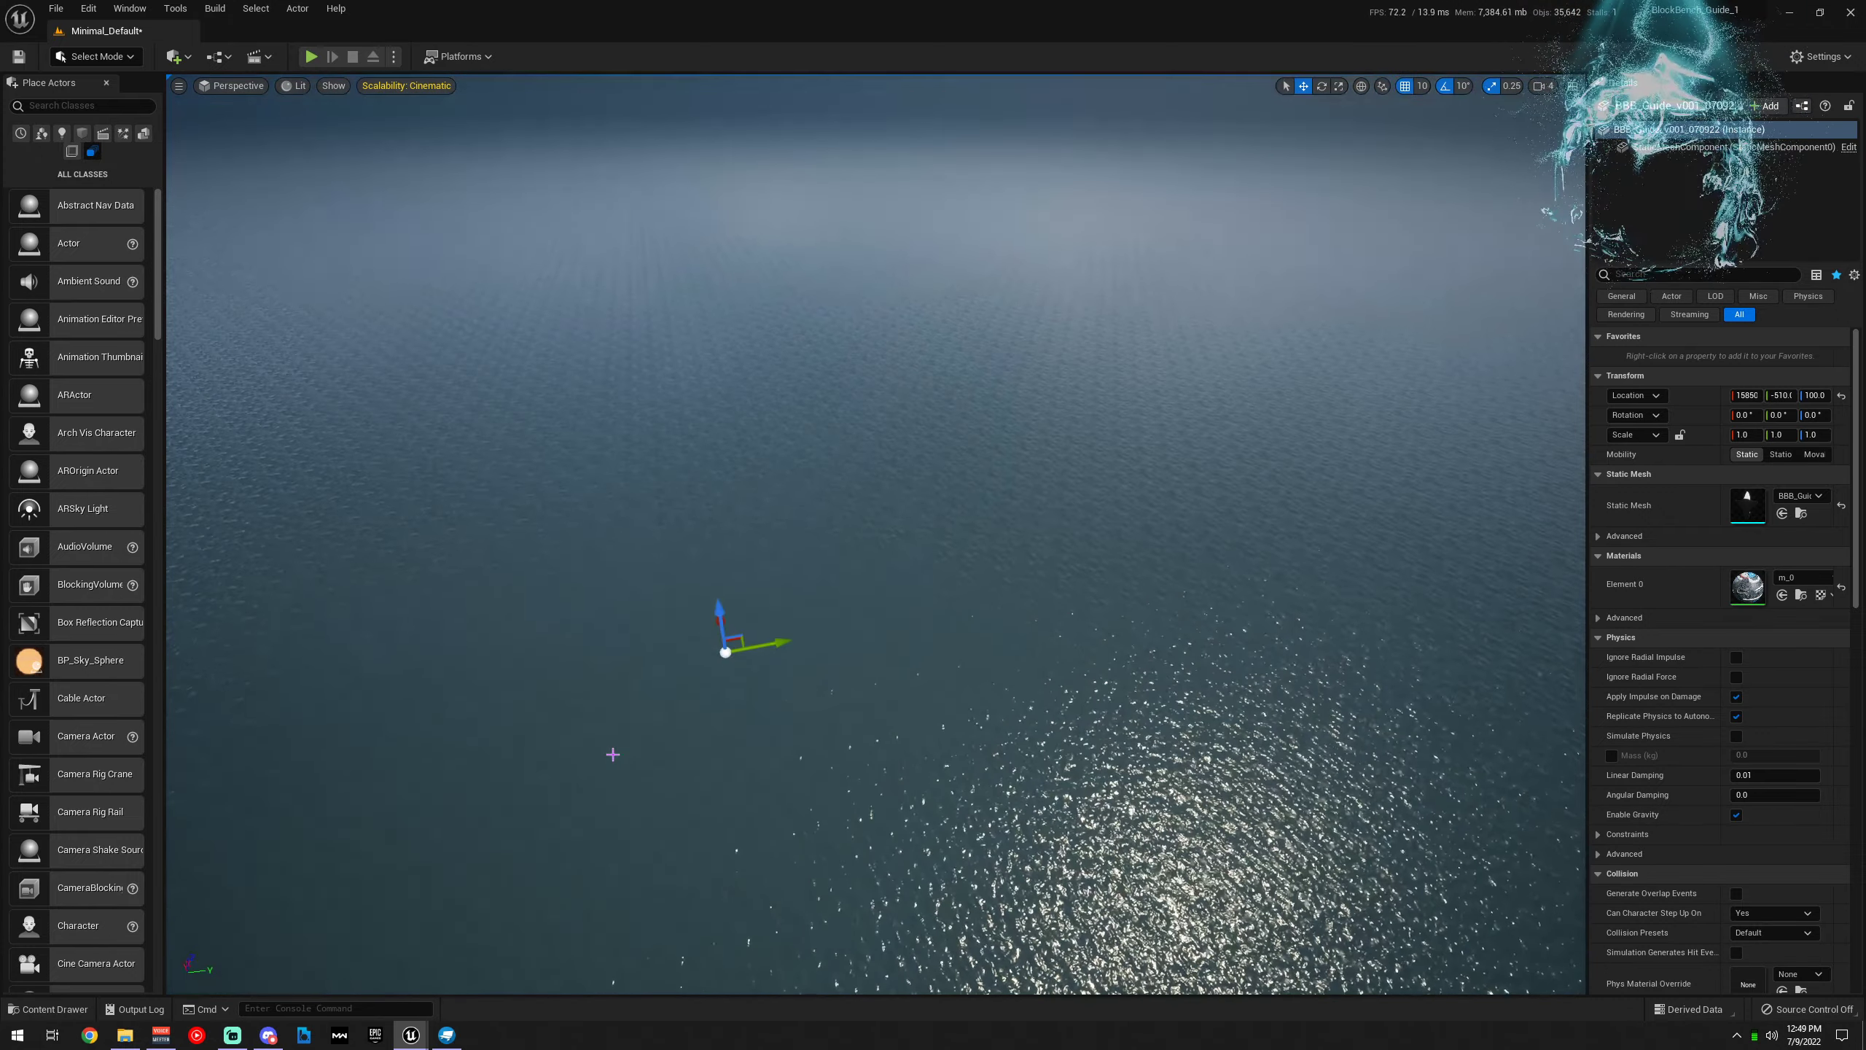
{"action": "left_click_drag", "start_coordinate": [712, 627], "coordinate": [699, 441]}
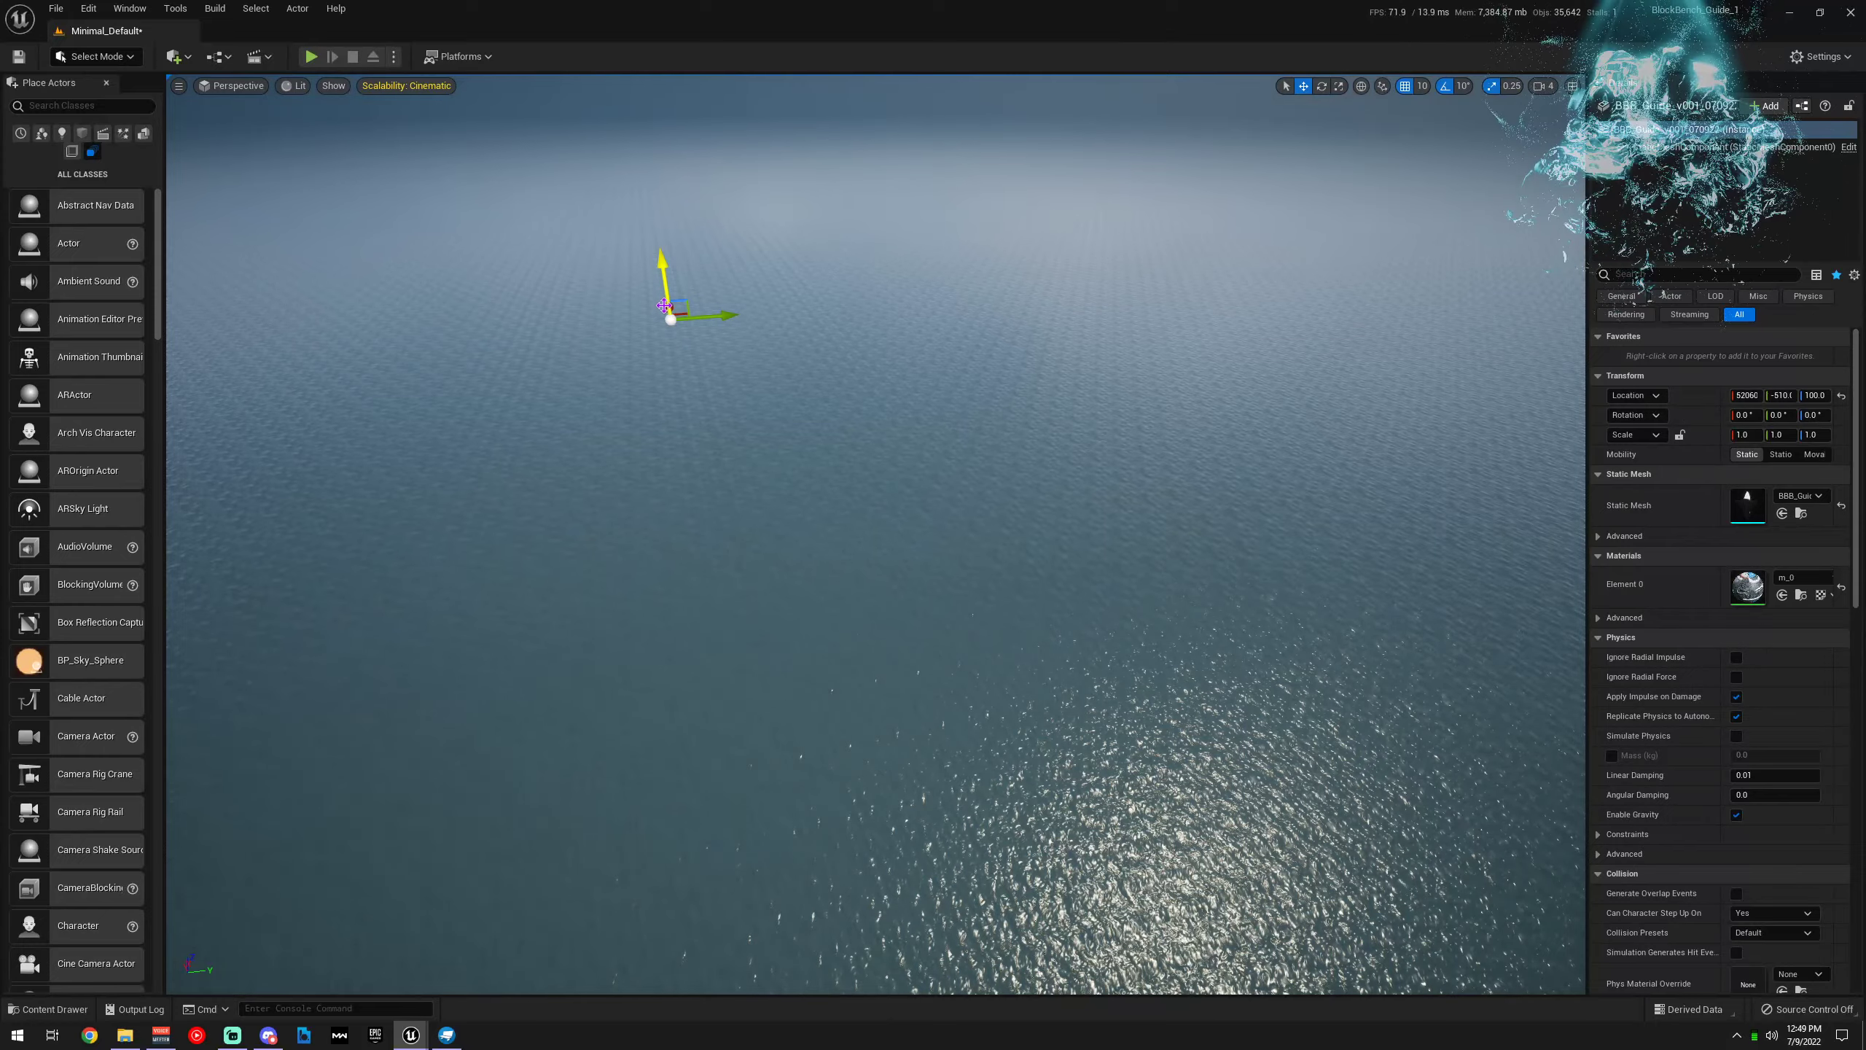
{"action": "left_click_drag", "start_coordinate": [714, 626], "coordinate": [735, 844]}
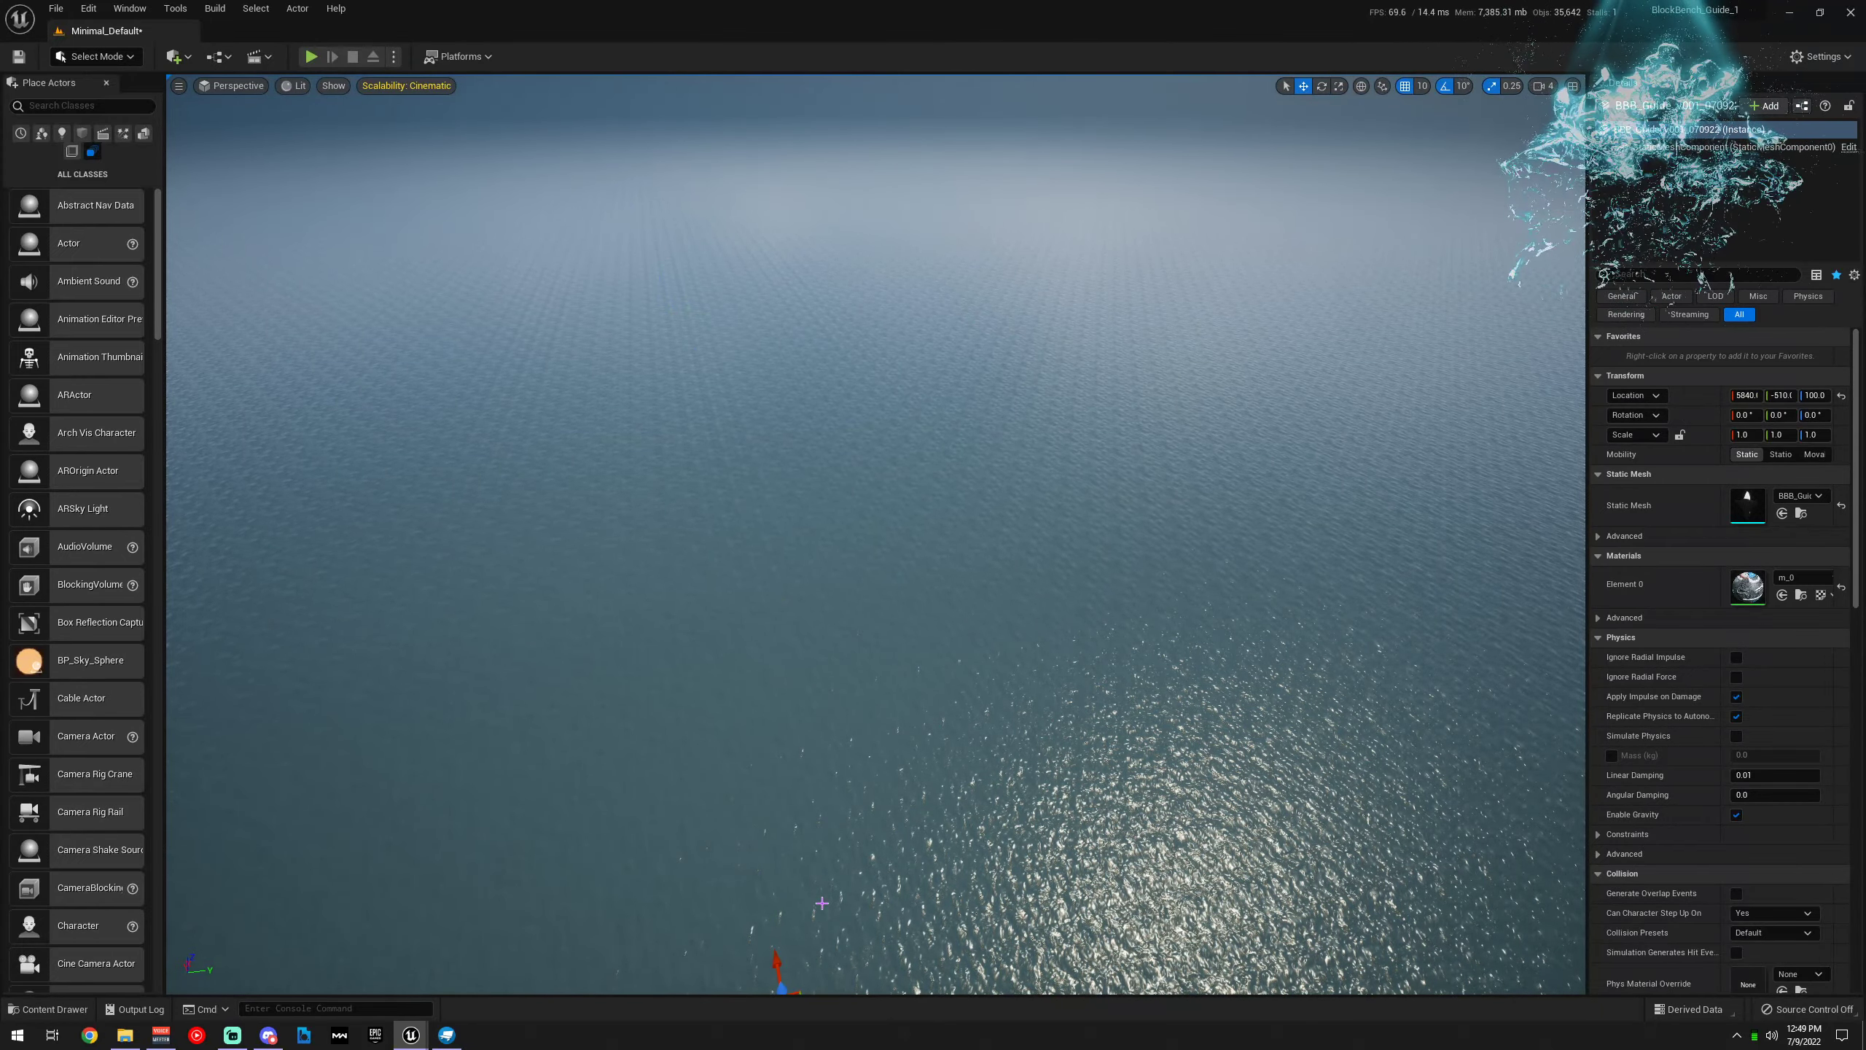
{"action": "right_click_drag", "start_coordinate": [821, 903], "coordinate": [822, 887]}
{"action": "left_click_drag", "start_coordinate": [813, 801], "coordinate": [774, 616]}
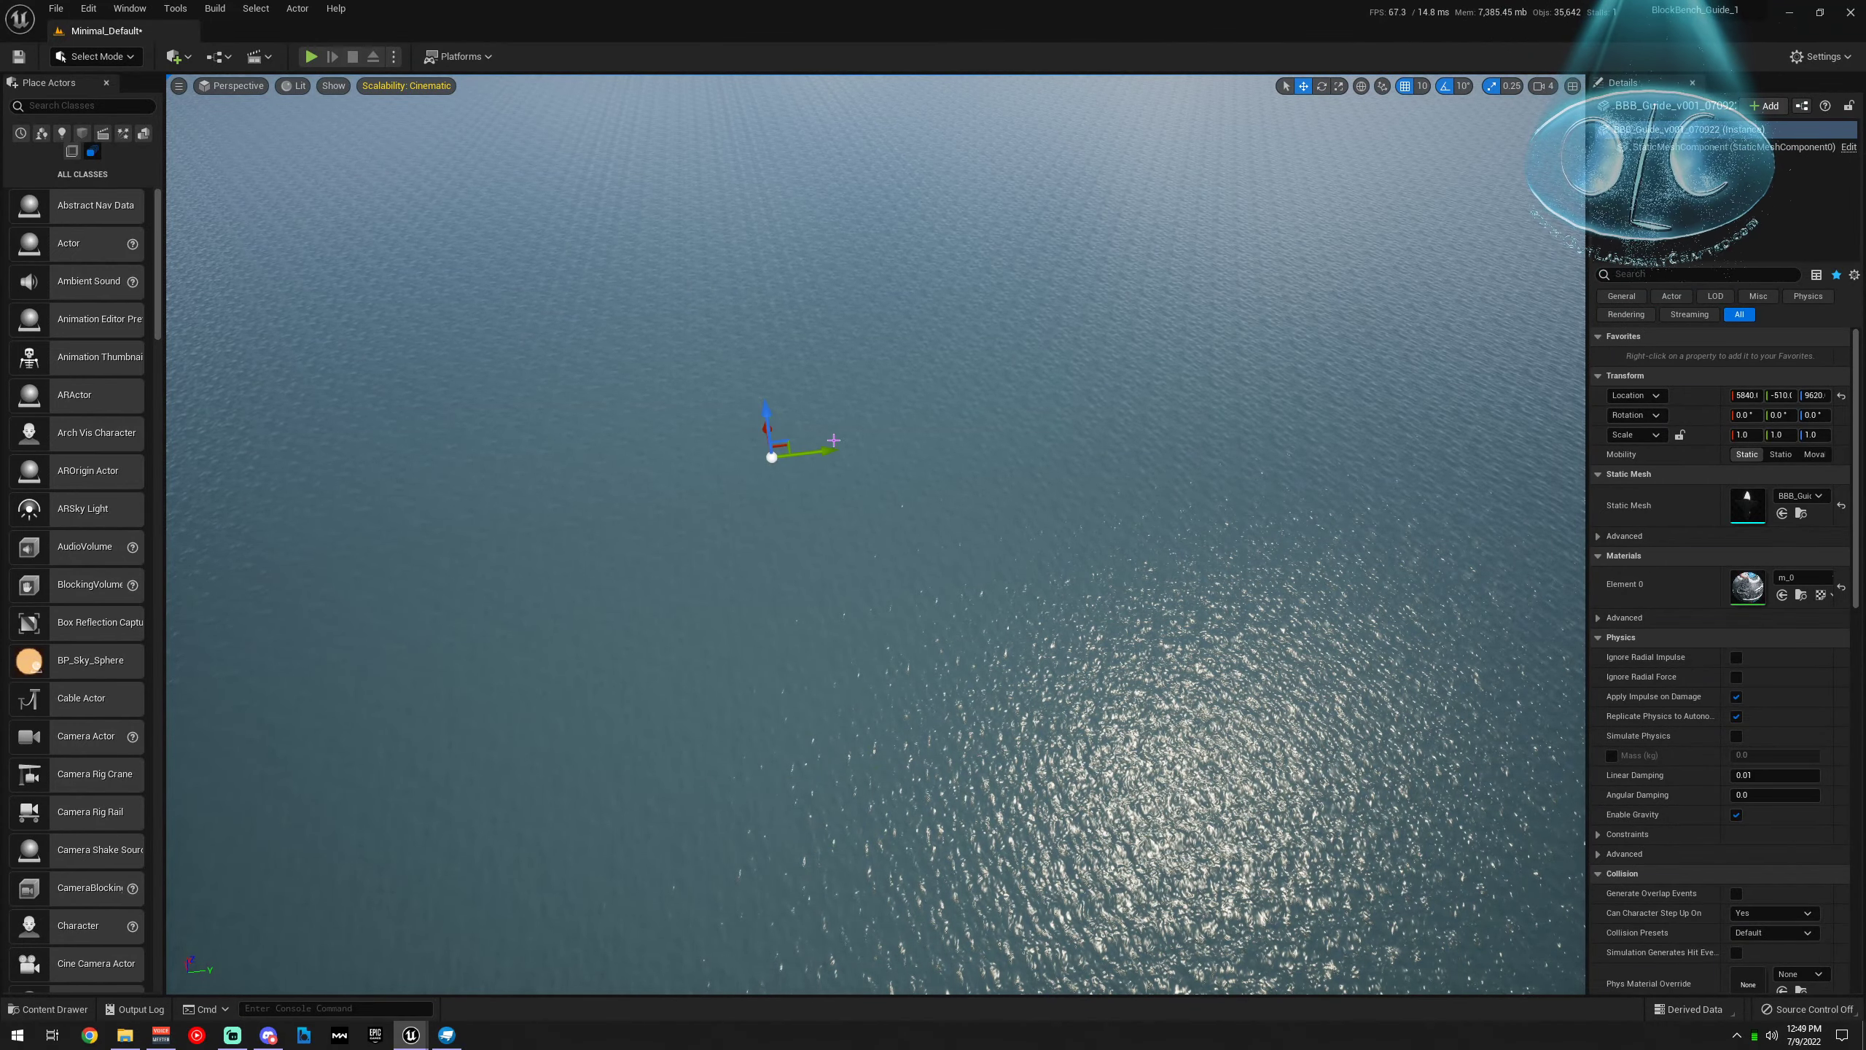
Scale the upright BBB_Guide_v001_070922 shuttle to 10 on all axes and frame it
{"action": "right_click_drag", "start_coordinate": [833, 440], "coordinate": [831, 389]}
{"action": "left_click", "coordinate": [1745, 434]}
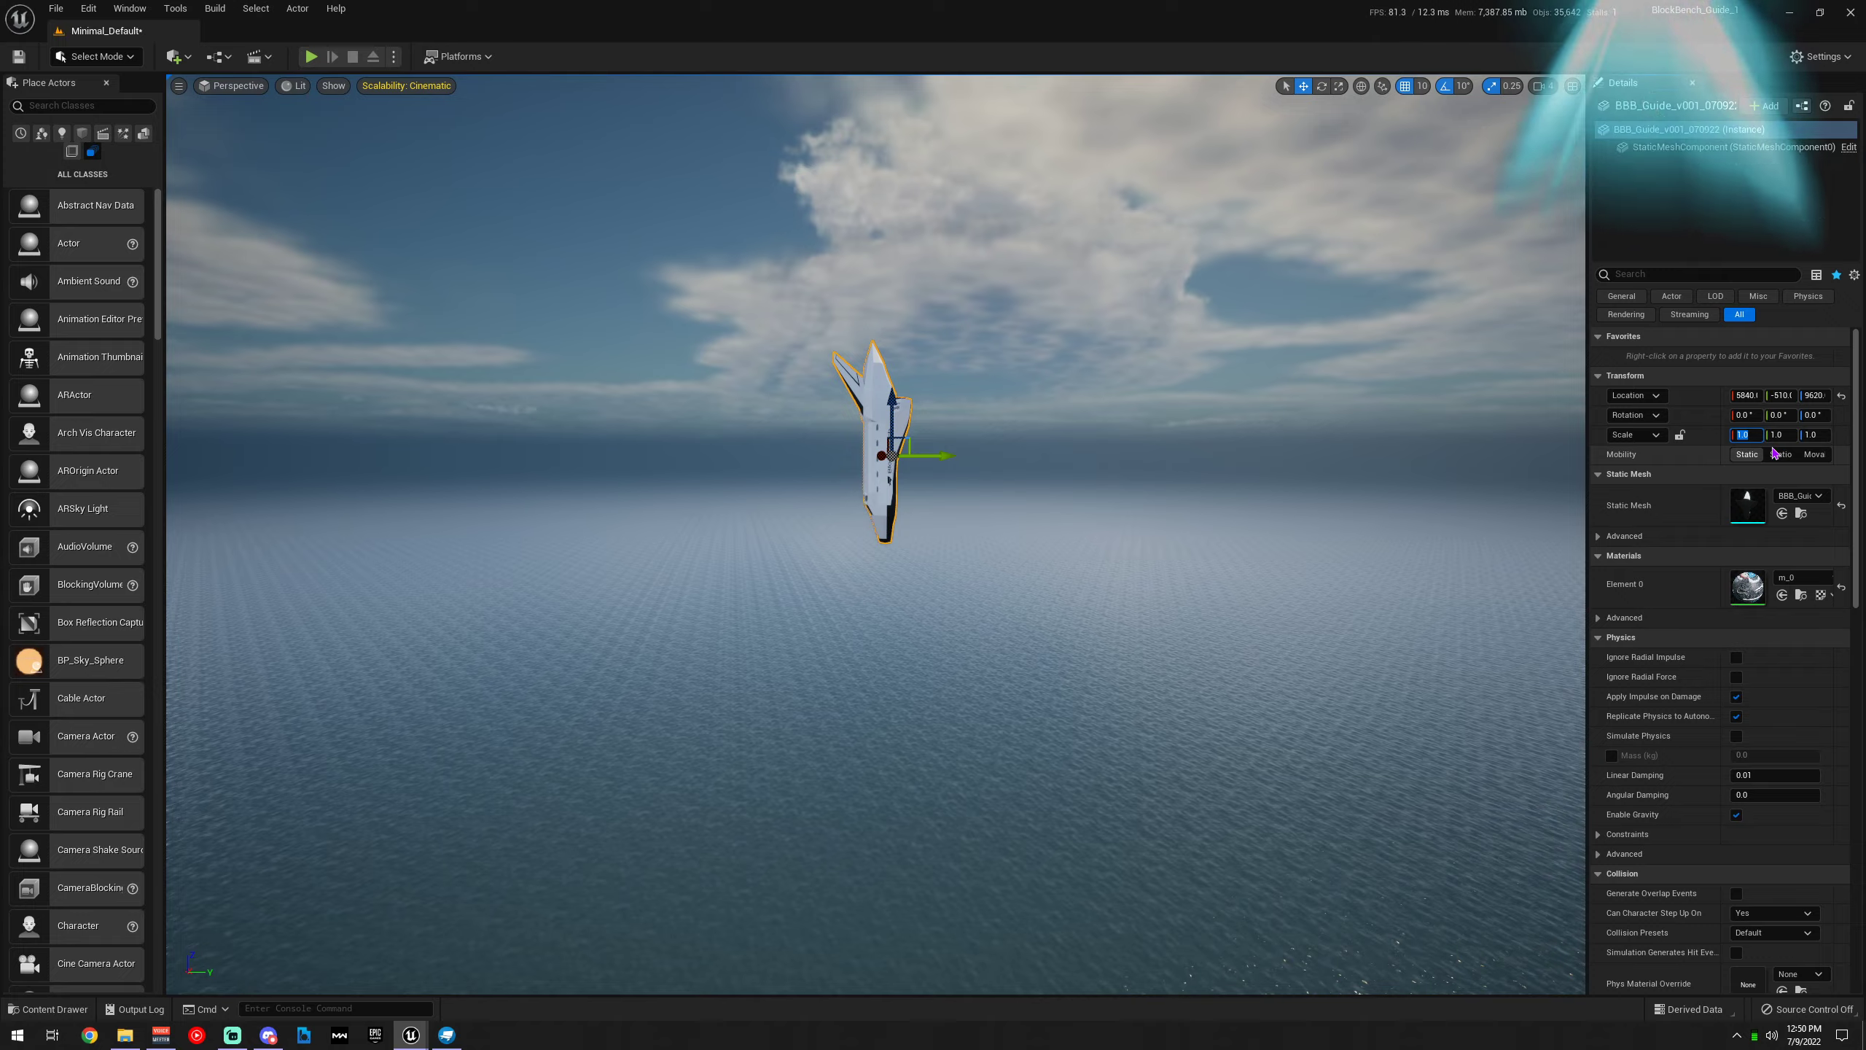
{"action": "type", "text": "10"}
{"action": "key", "text": "Return"}
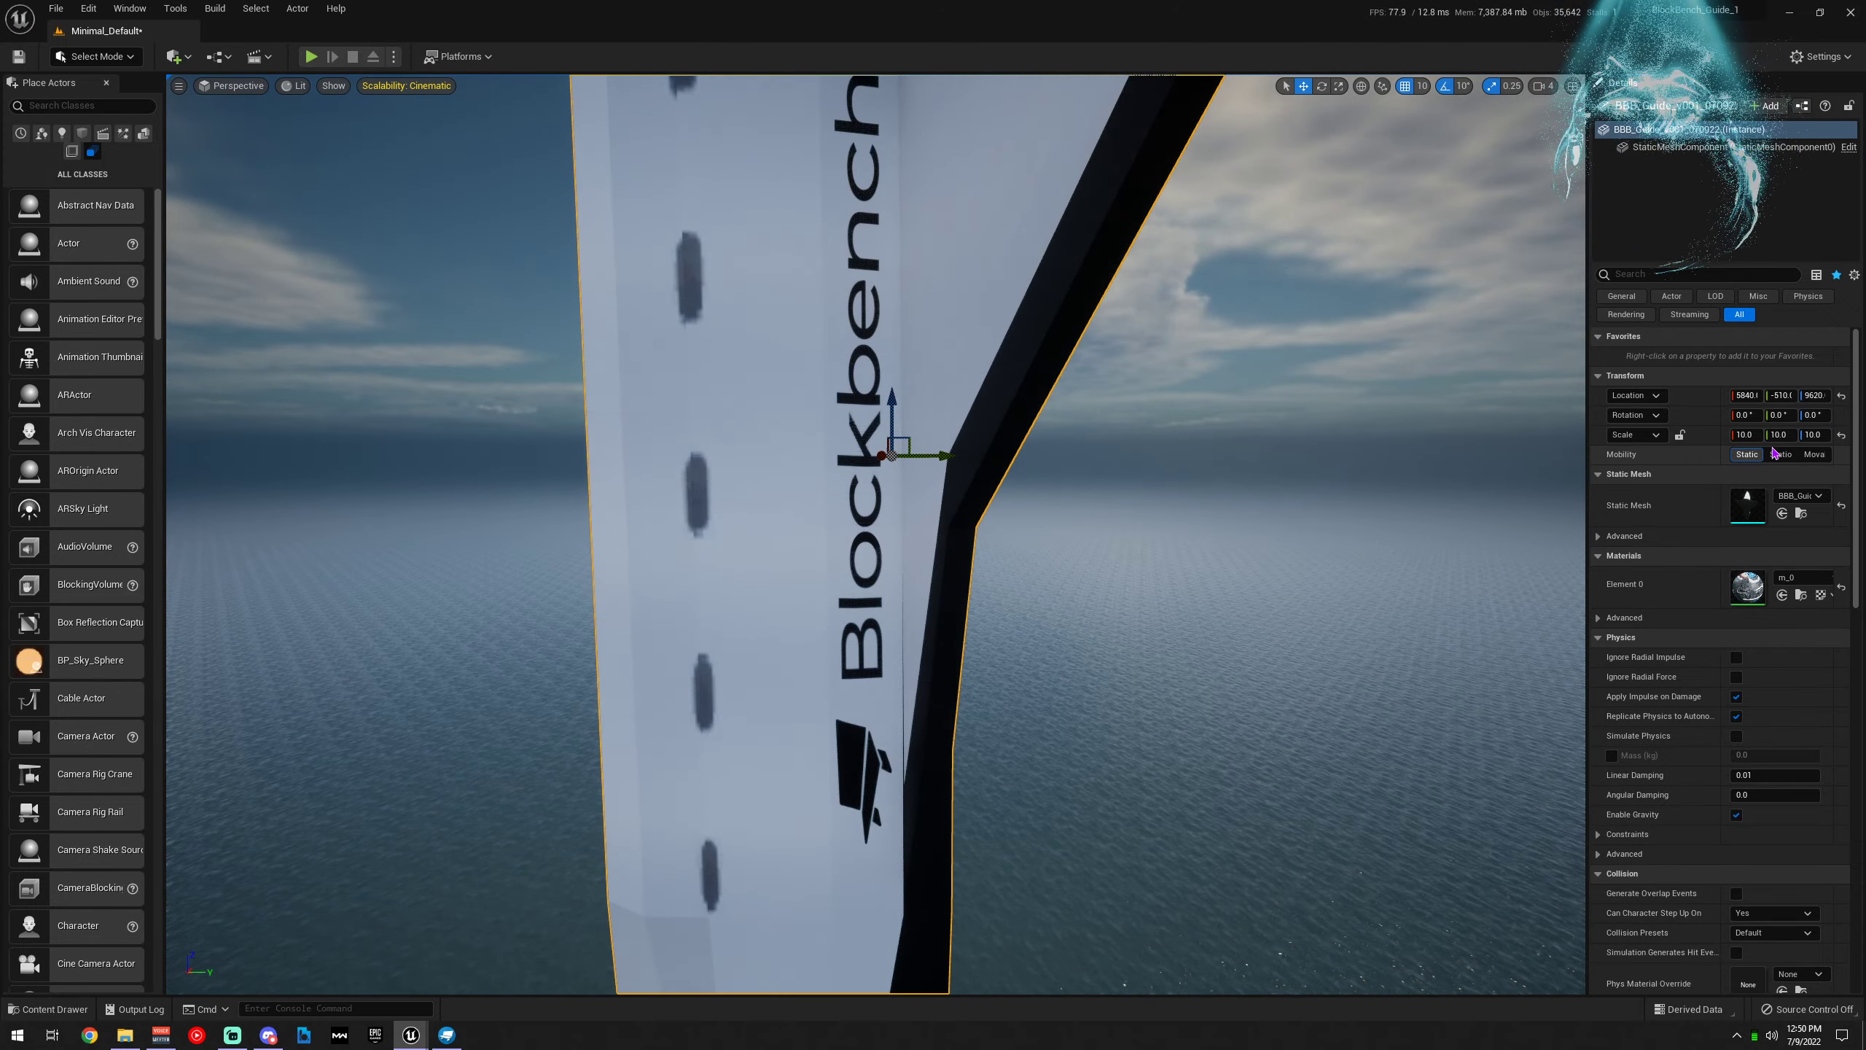
{"action": "key", "text": "f"}
{"action": "key", "text": "e"}
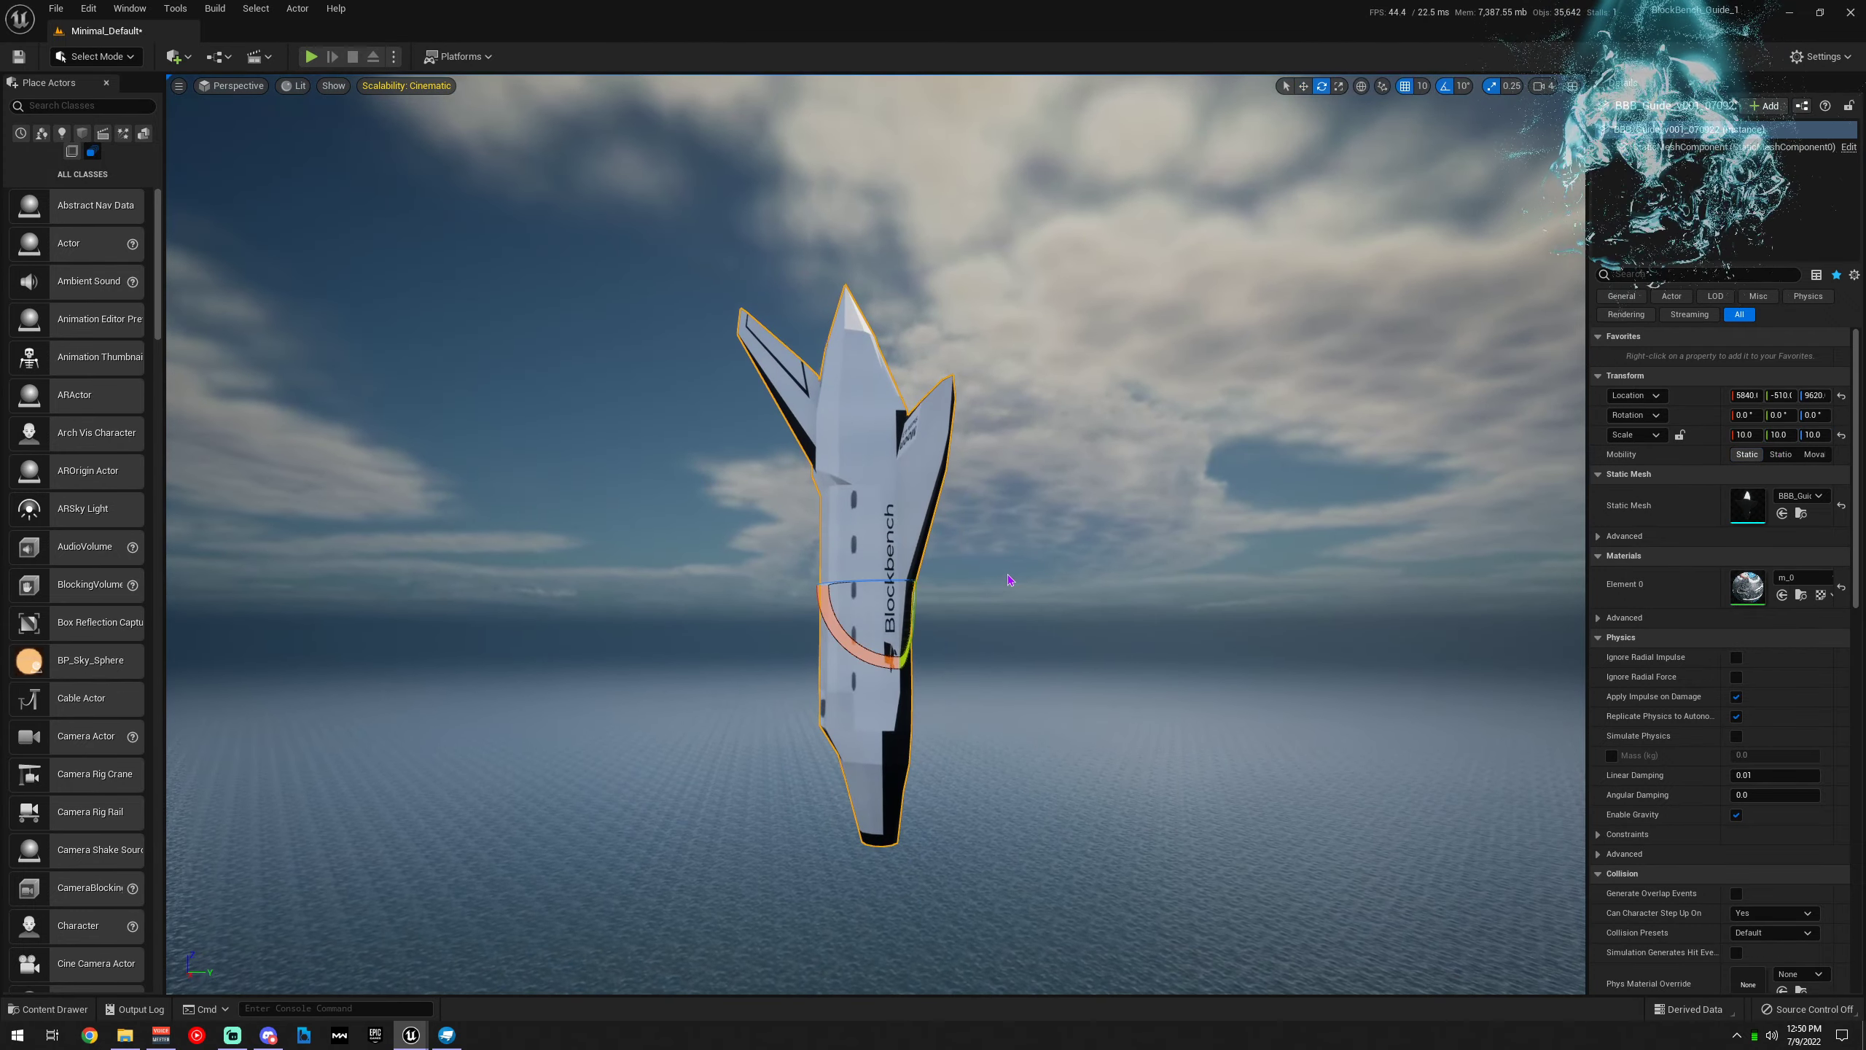
{"action": "right_click_drag", "start_coordinate": [1029, 653], "coordinate": [992, 650]}
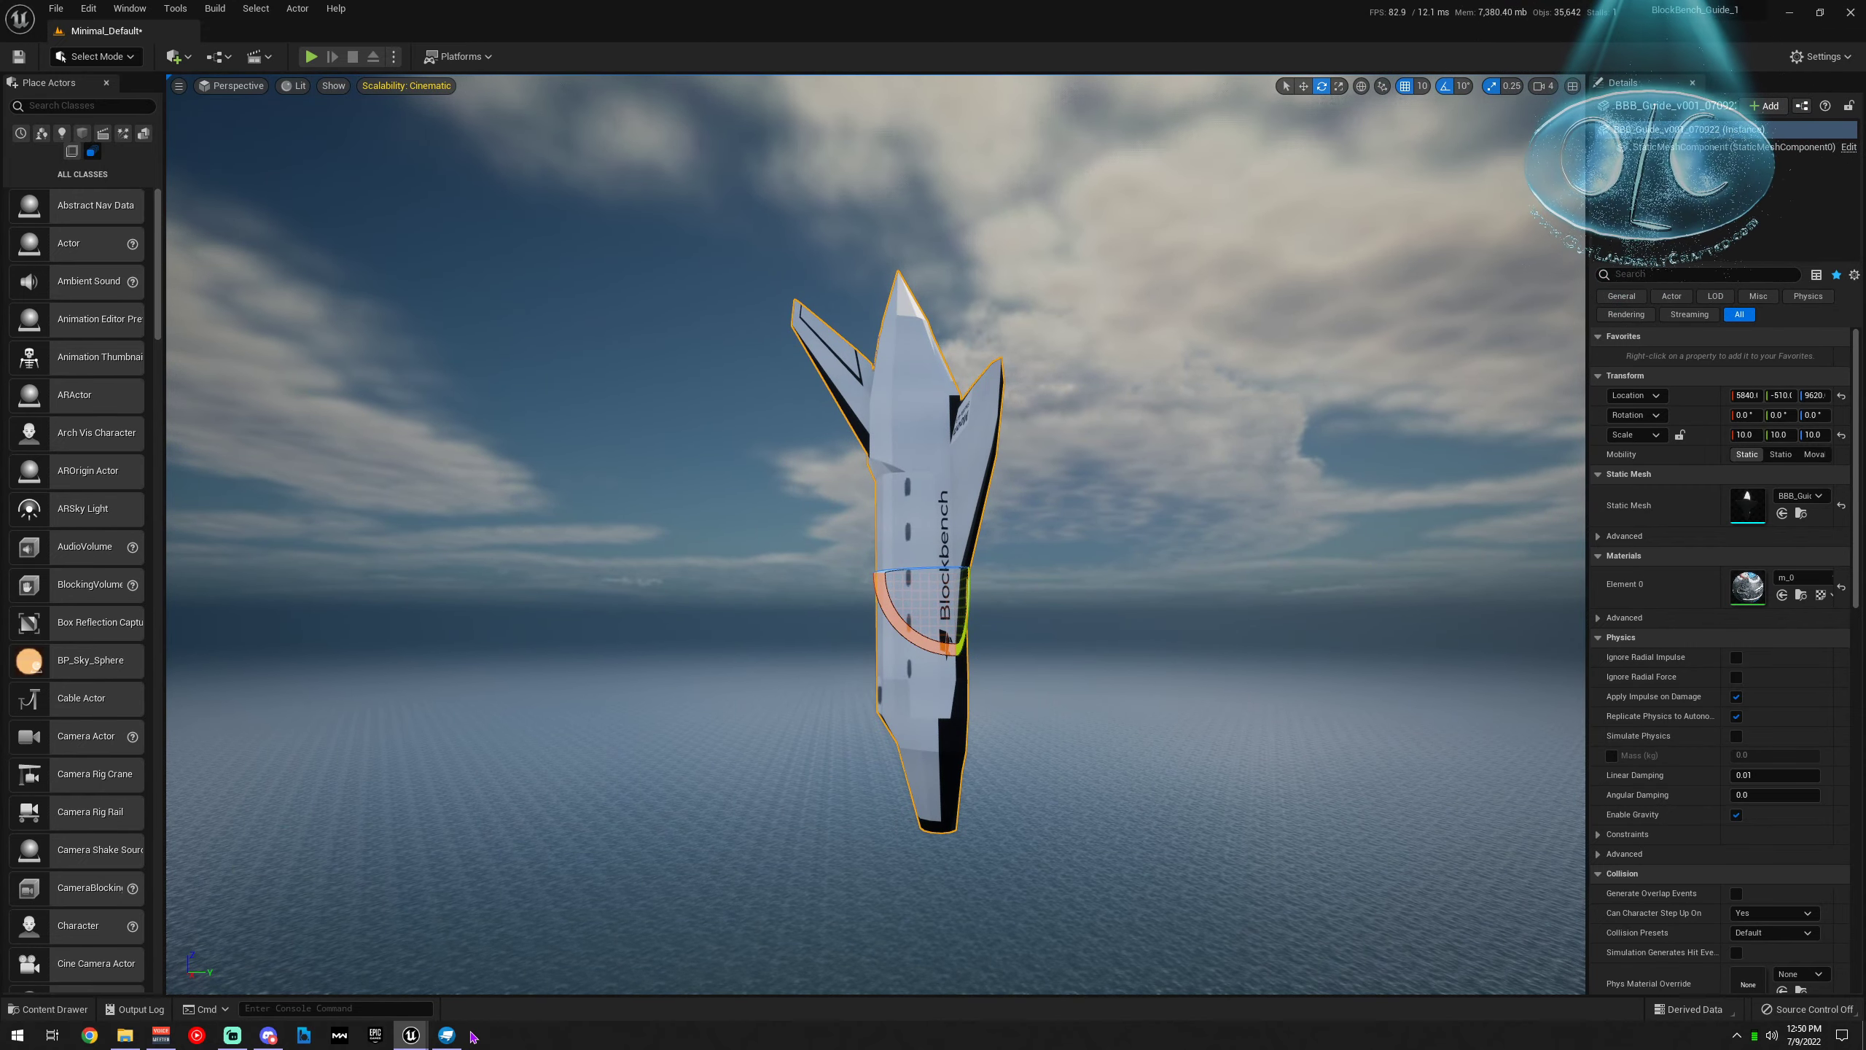
Switch to File Explorer and duplicate the v001 OBJ file in the Guide folder as BBB_Guide_v002_070922.obj
{"action": "left_click", "coordinate": [124, 1035]}
{"action": "right_click", "coordinate": [1166, 333]}
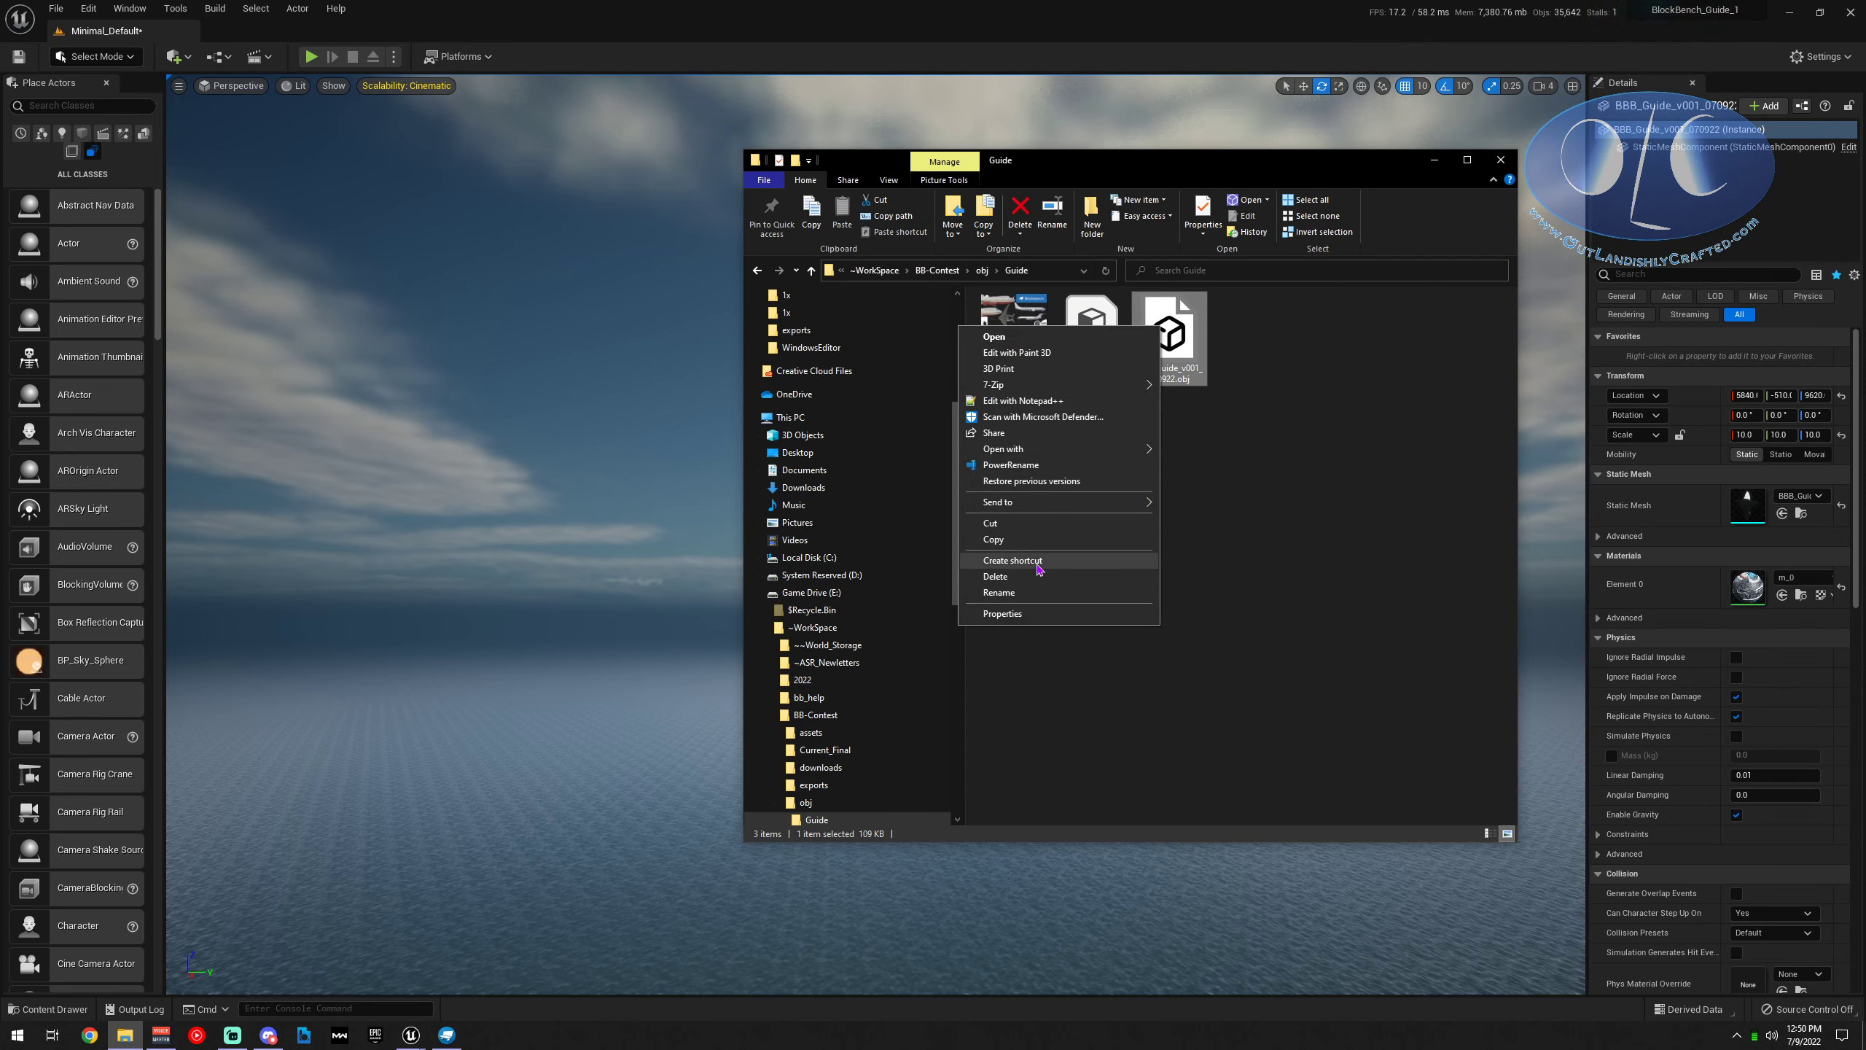
{"action": "right_click", "coordinate": [1185, 489]}
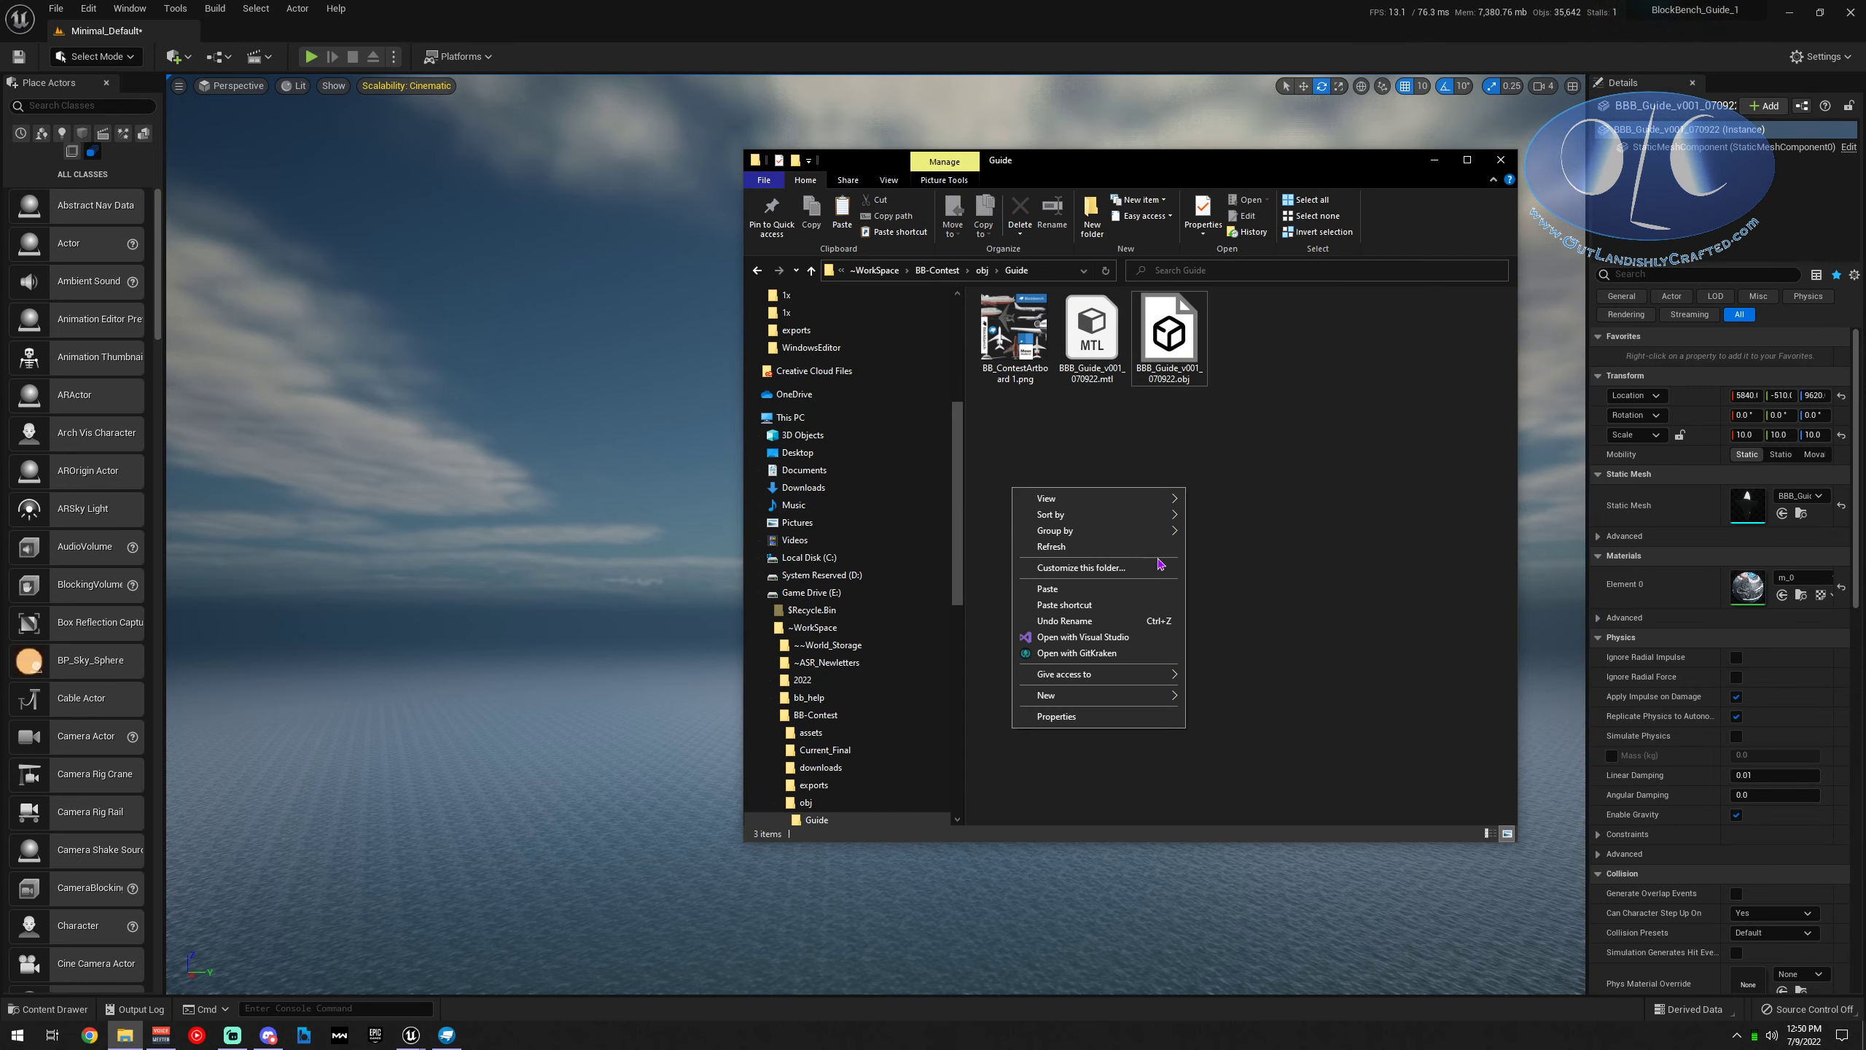
{"action": "left_click", "coordinate": [1091, 588]}
{"action": "key", "text": "F2"}
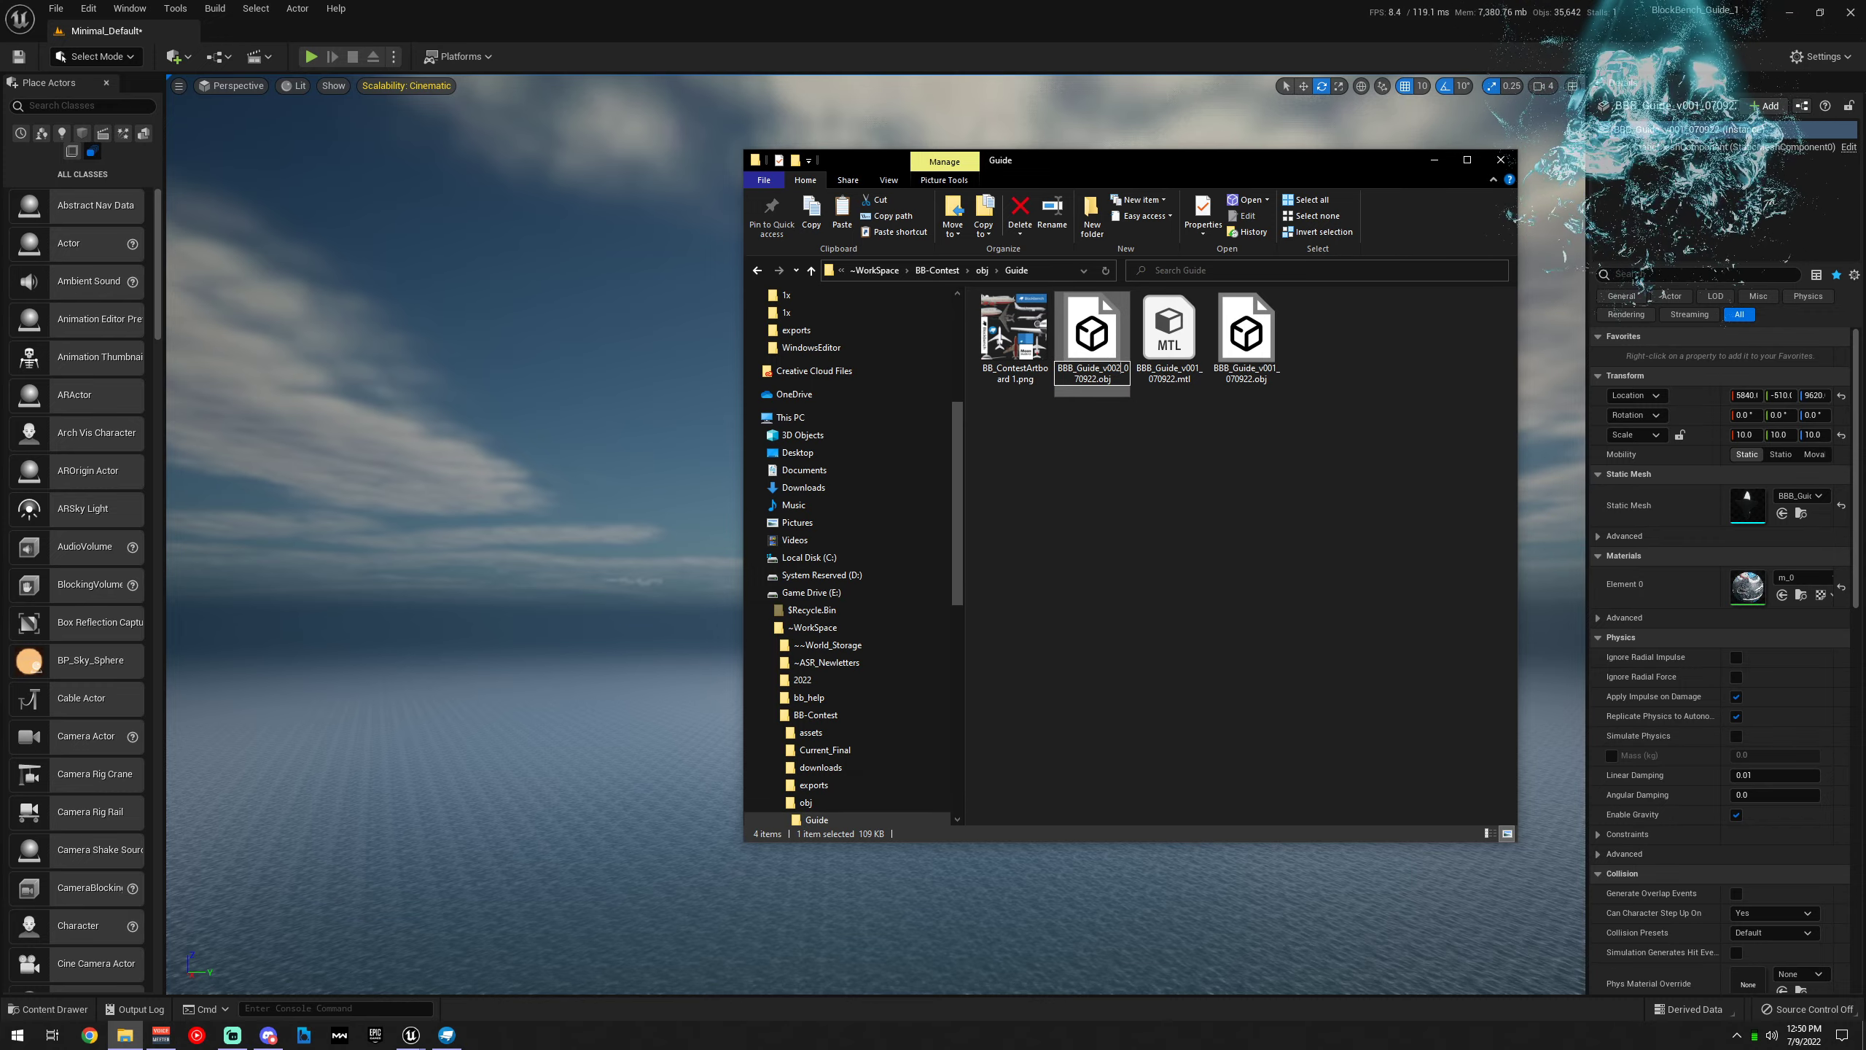
{"action": "key", "text": "Return"}
Import BBB_Guide_v002_070922.obj into the Unreal project's Content folder as a static mesh with an import rotation of 90 on X
{"action": "left_click_drag", "start_coordinate": [1241, 345], "coordinate": [734, 1049]}
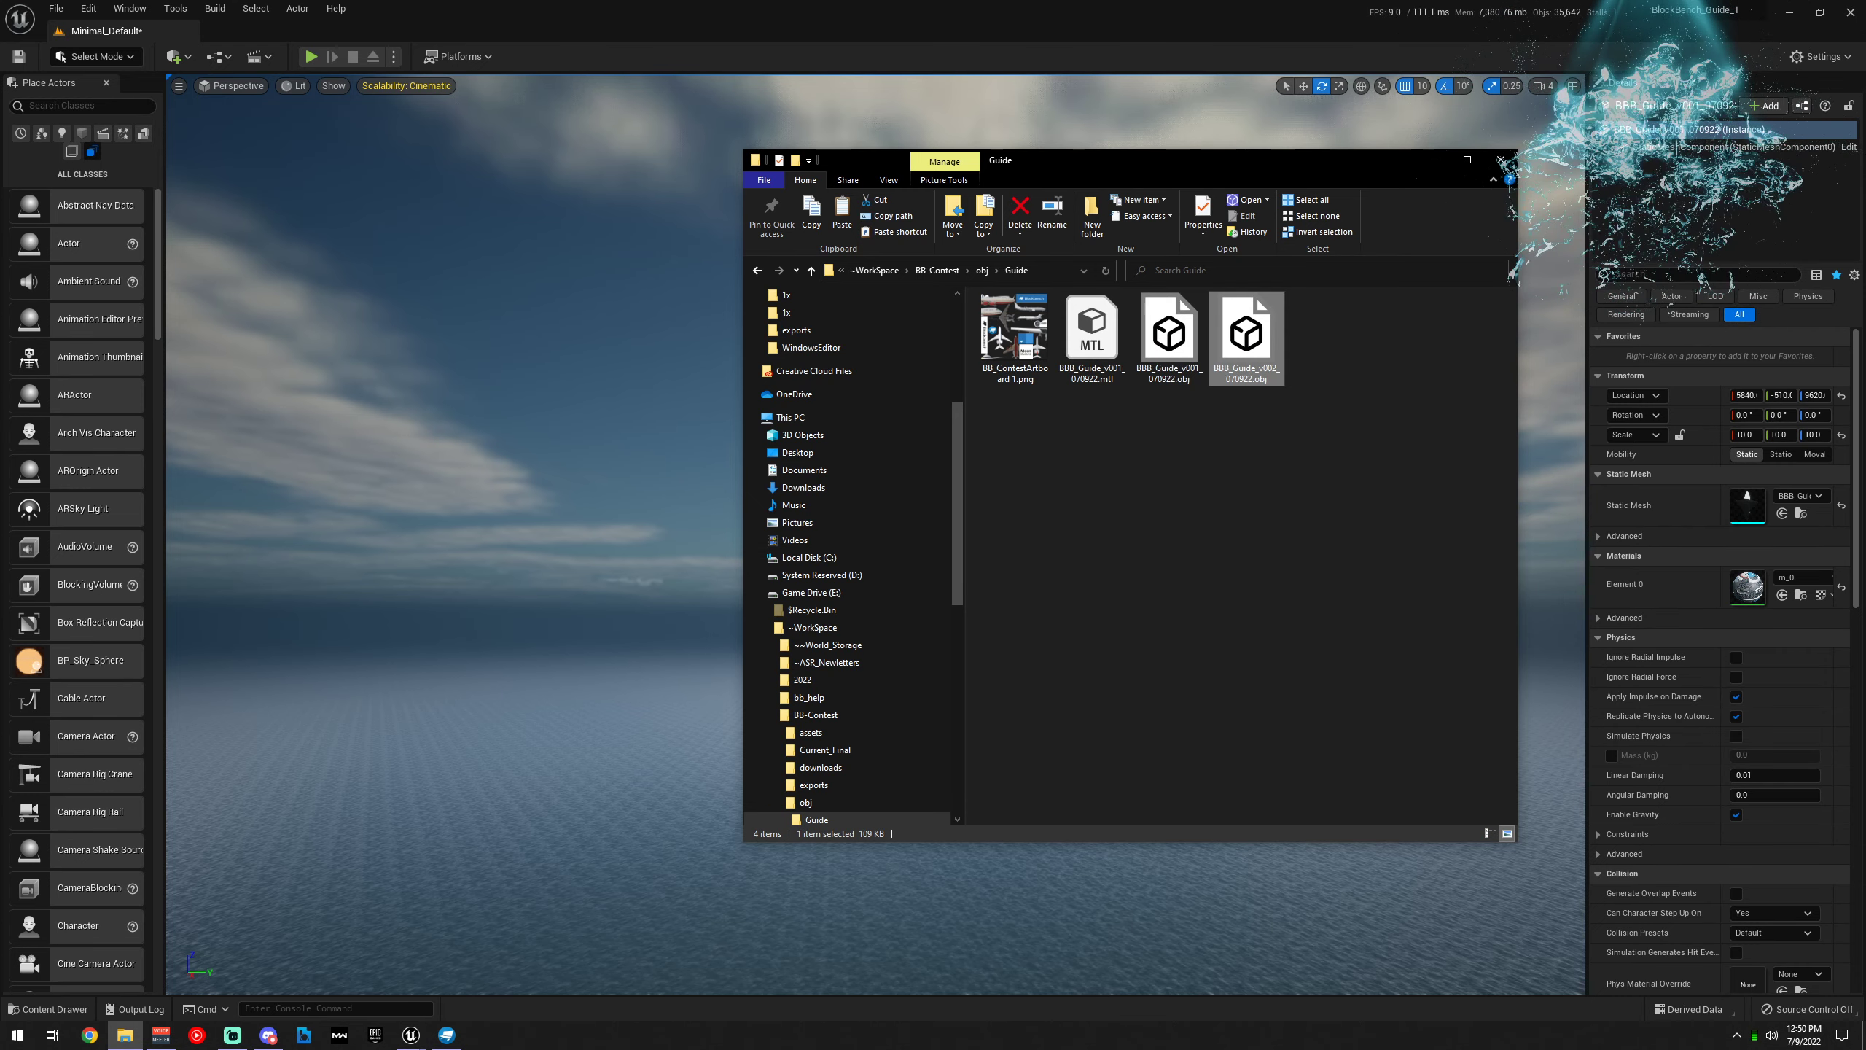
{"action": "left_click", "coordinate": [1436, 167]}
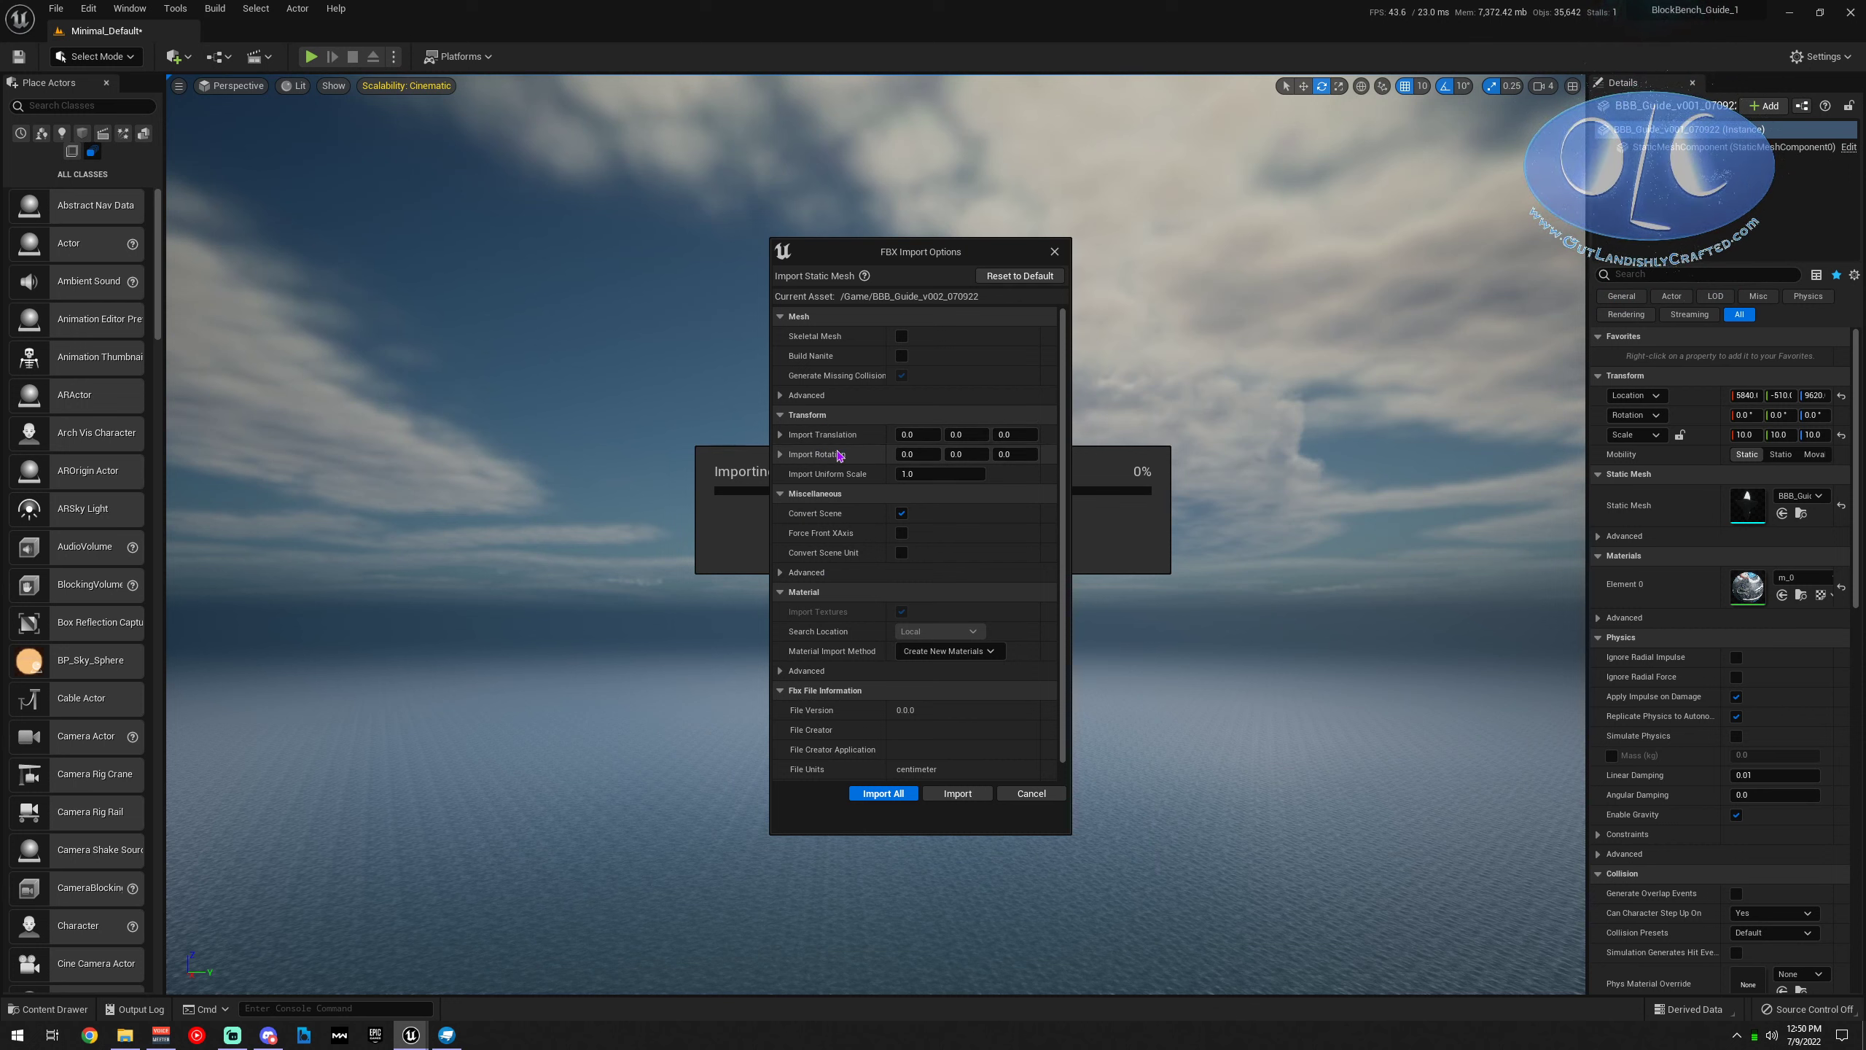
{"action": "left_click", "coordinate": [918, 453]}
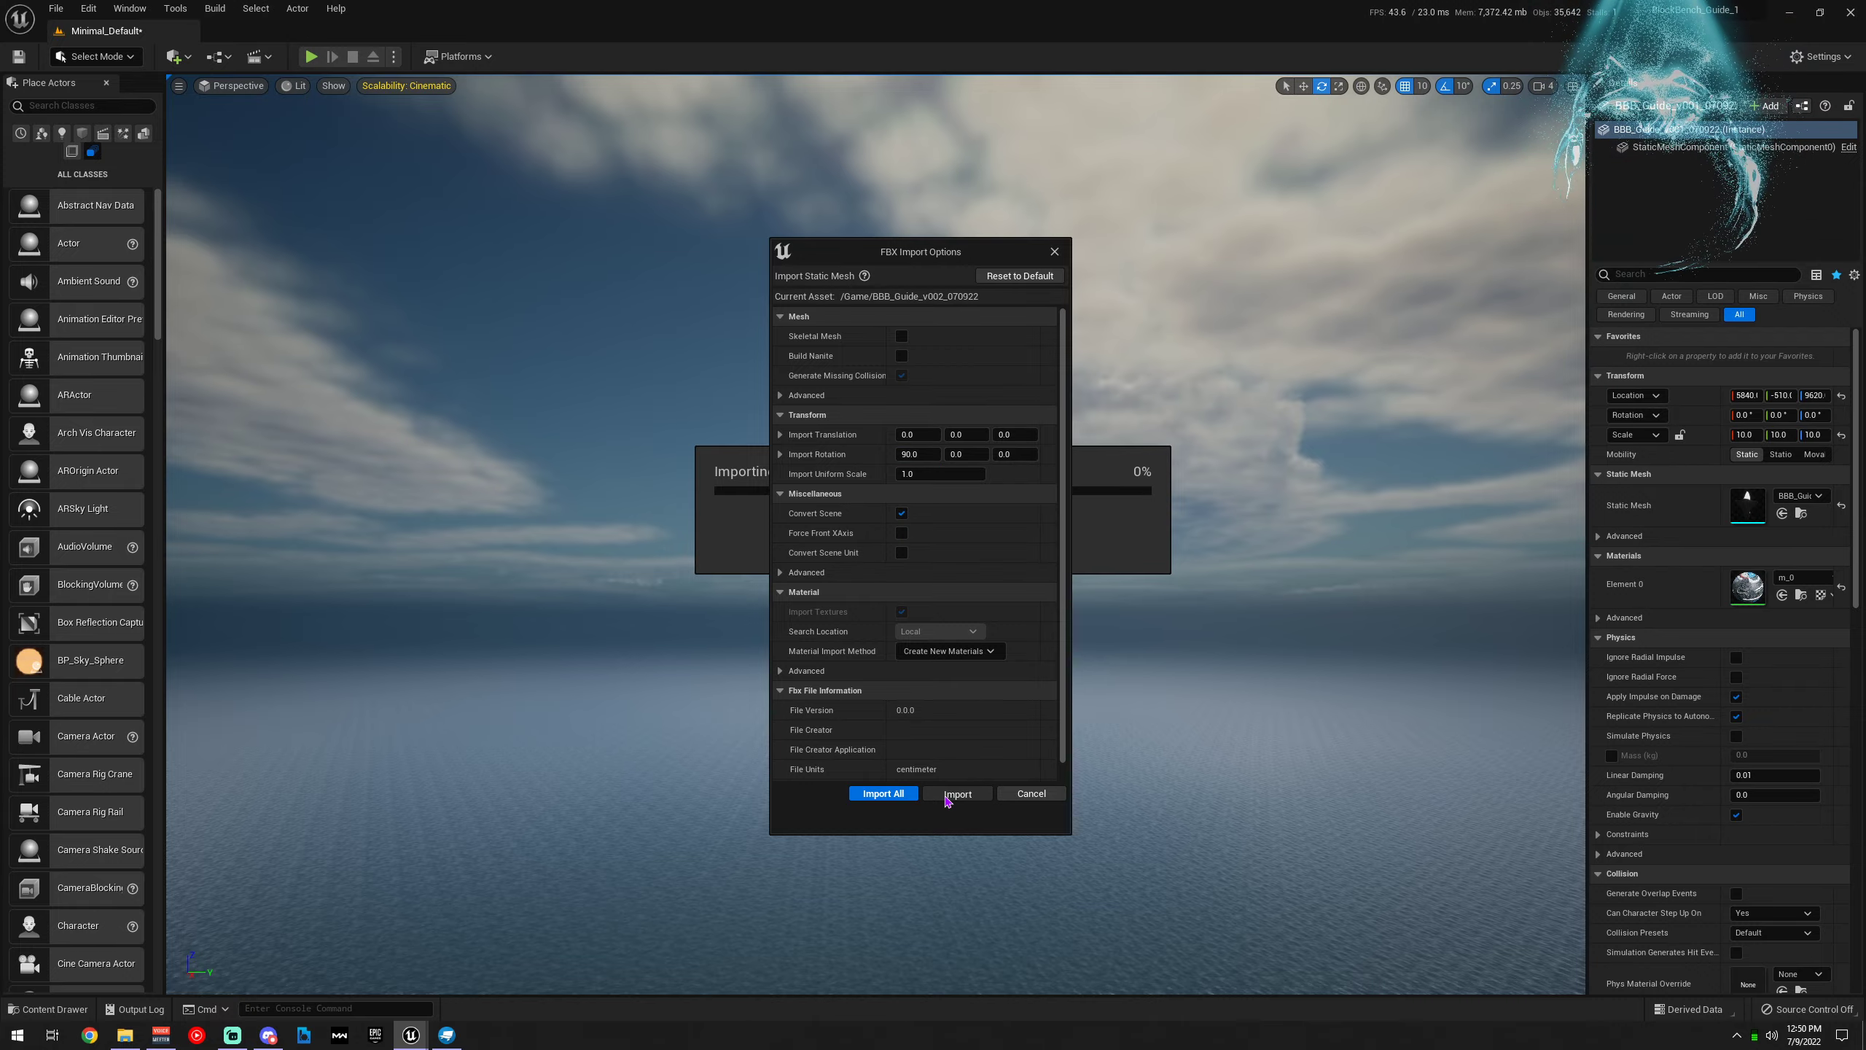
{"action": "left_click", "coordinate": [955, 793]}
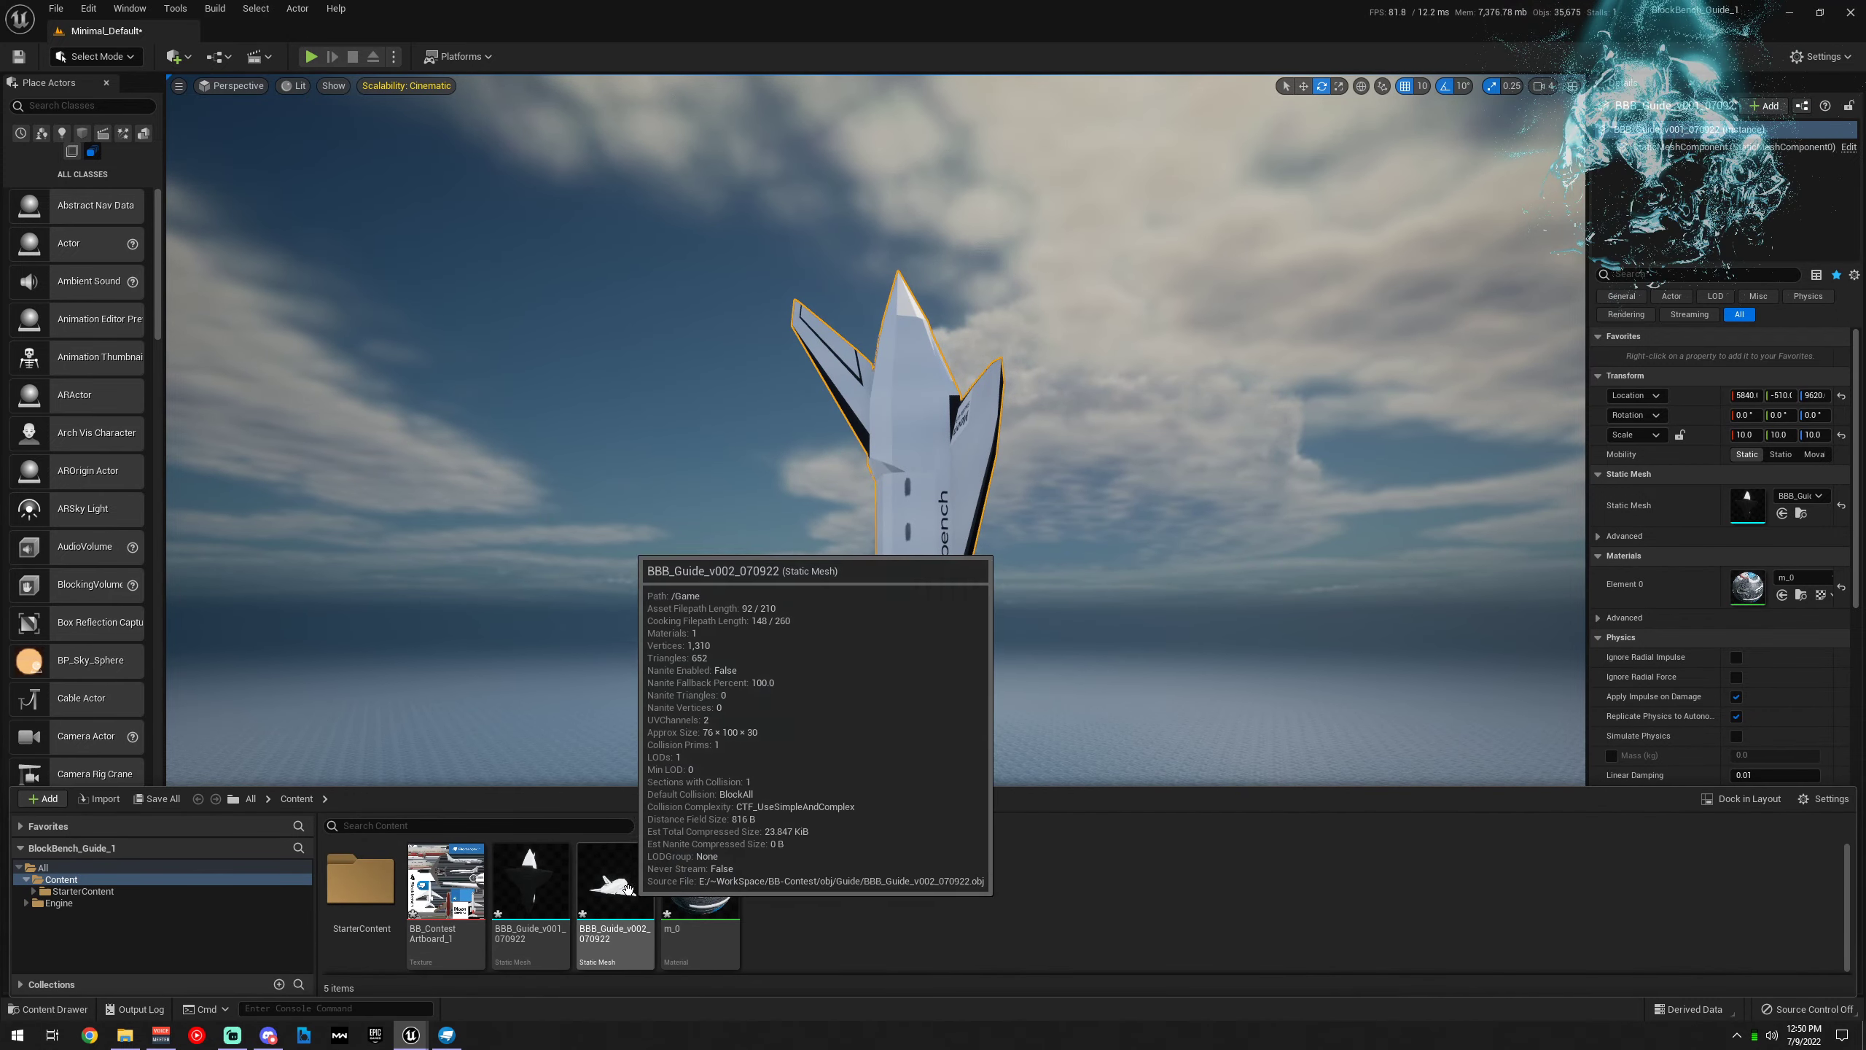
Place the BBB_Guide_v002_070922 static mesh in the level beside the upright shuttle and scale it to 10 on all axes
{"action": "left_click_drag", "start_coordinate": [615, 889], "coordinate": [1188, 628]}
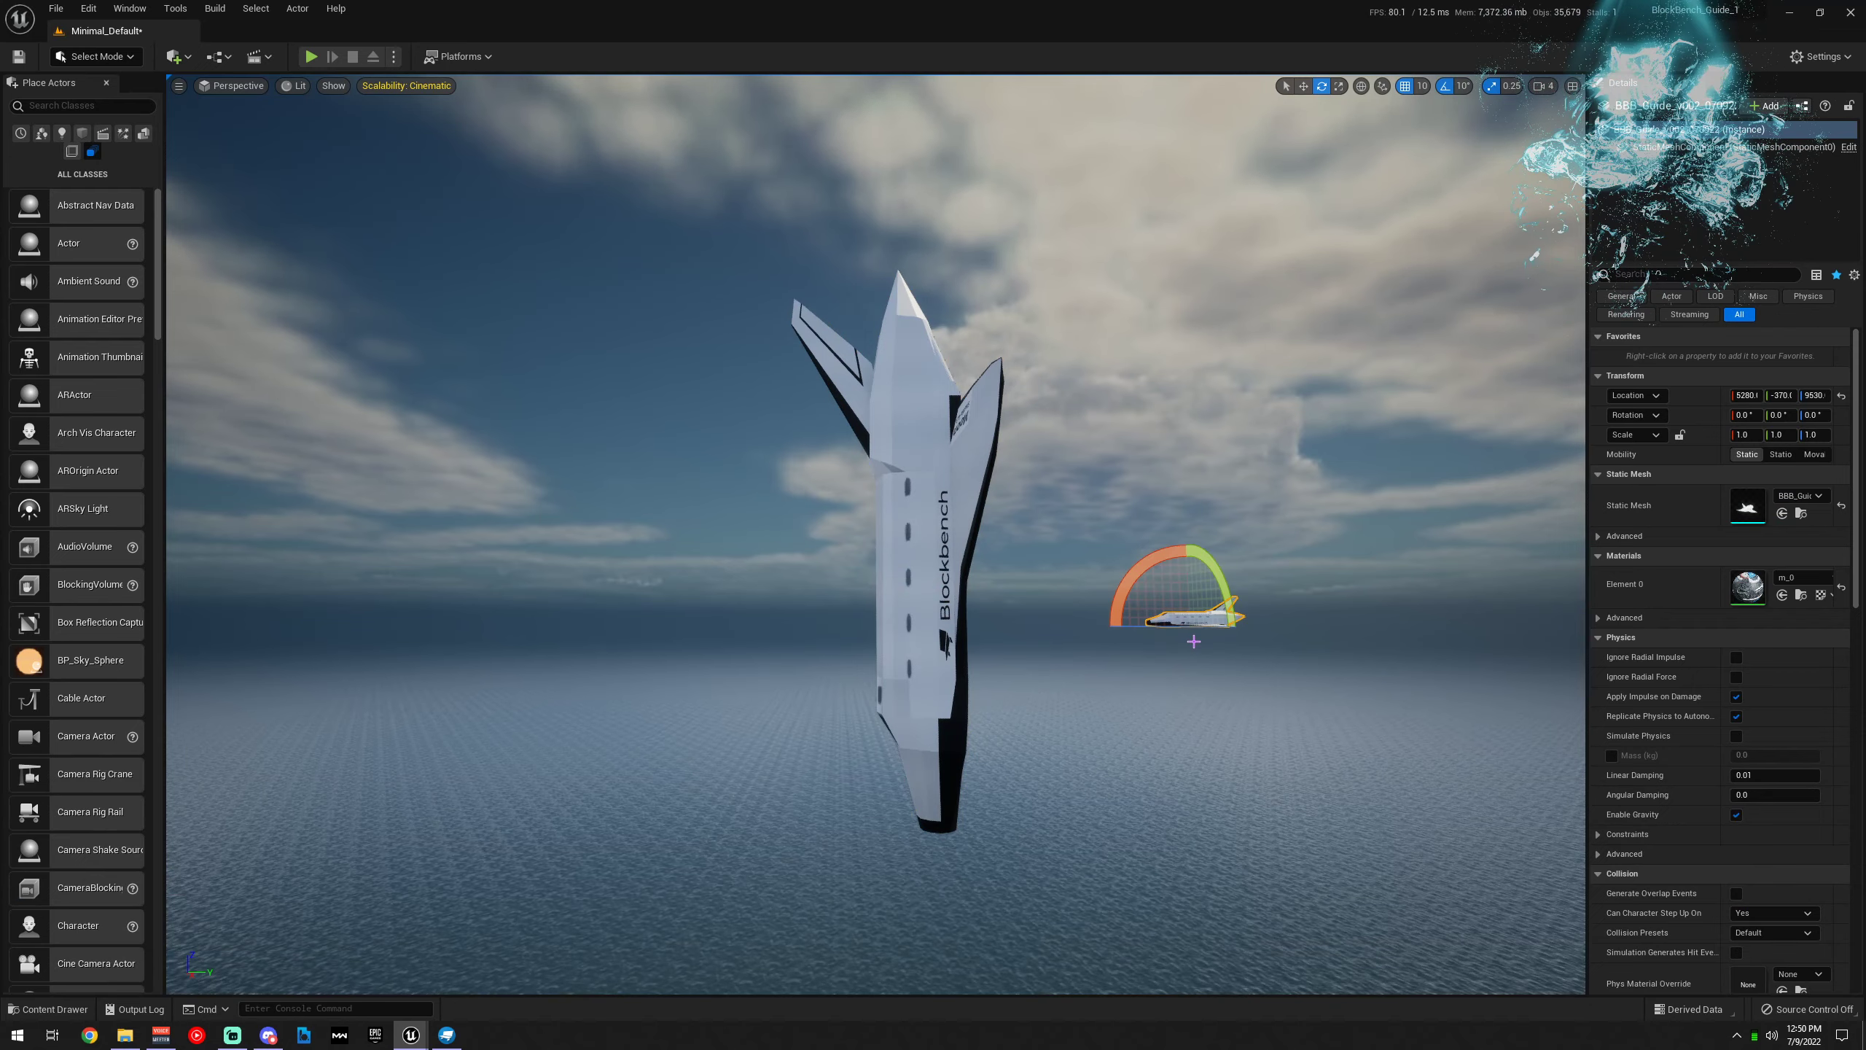
{"action": "key", "text": "w"}
{"action": "right_click_drag", "start_coordinate": [1191, 671], "coordinate": [1310, 686]}
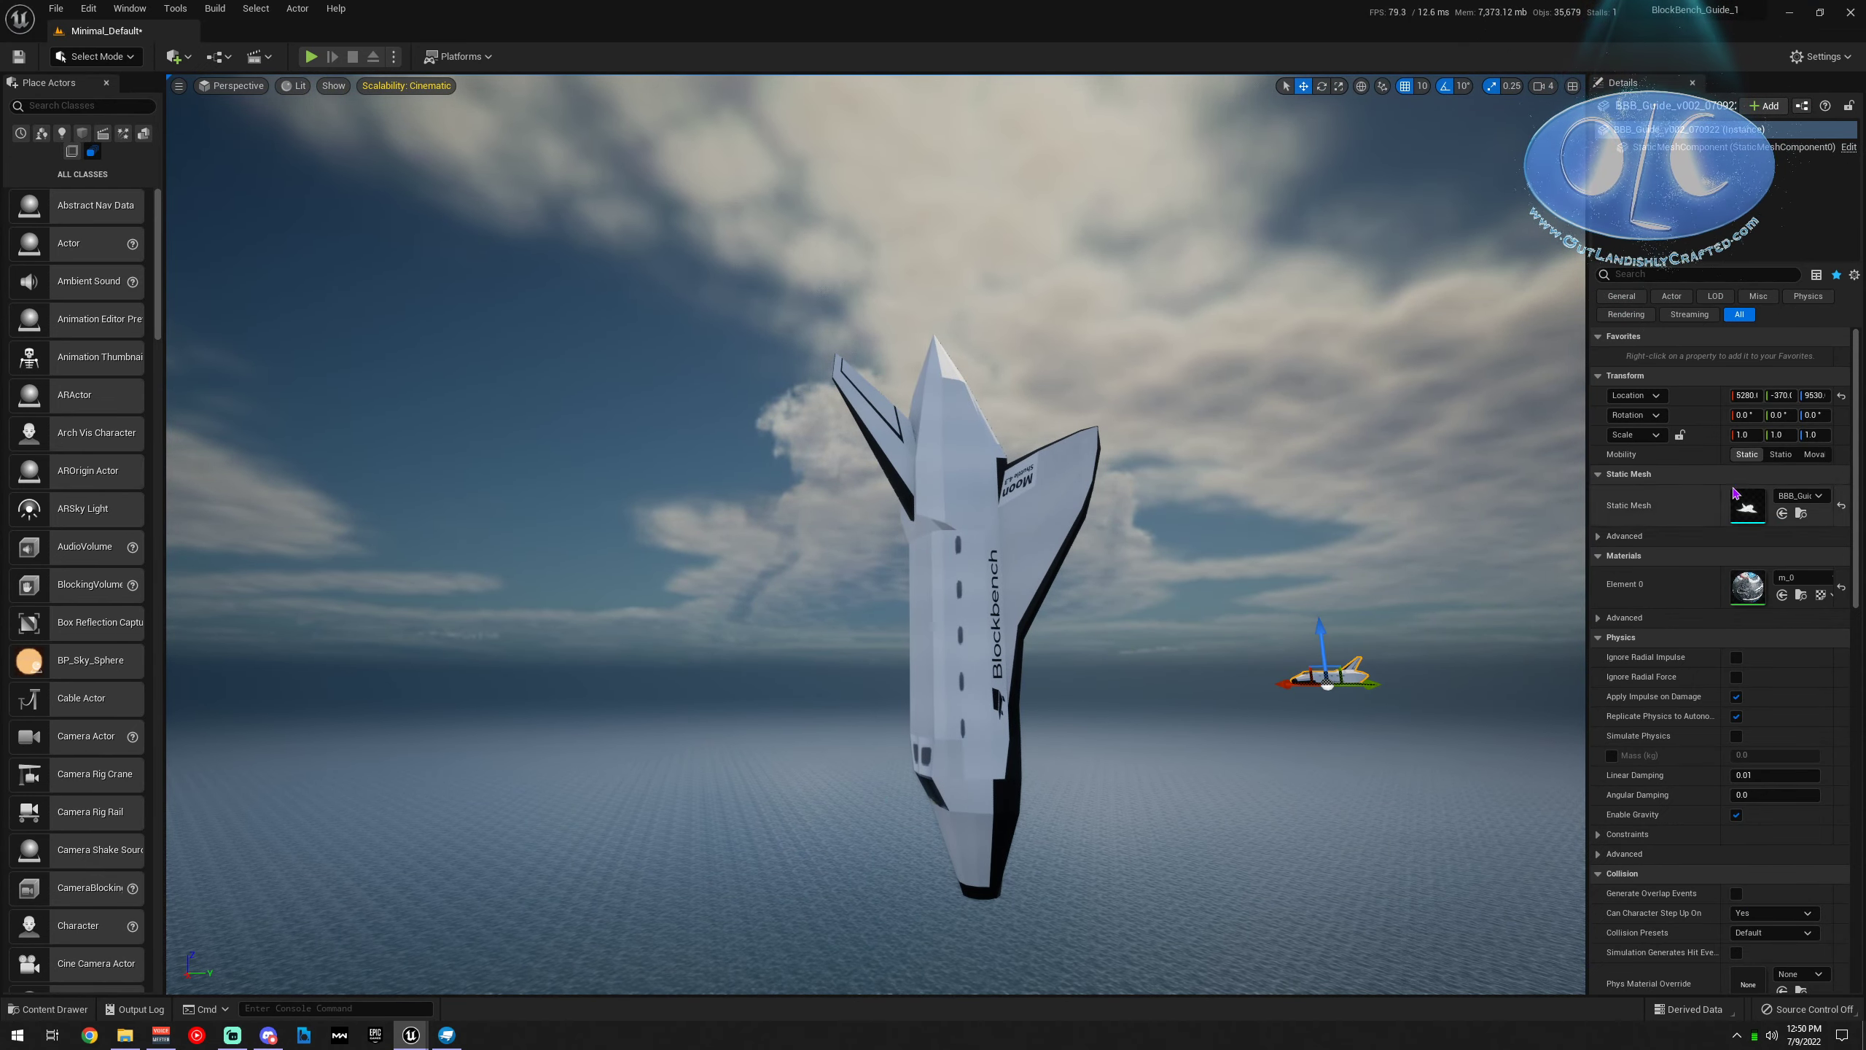
{"action": "left_click", "coordinate": [1744, 434]}
{"action": "type", "text": "10"}
{"action": "key", "text": "Tab"}
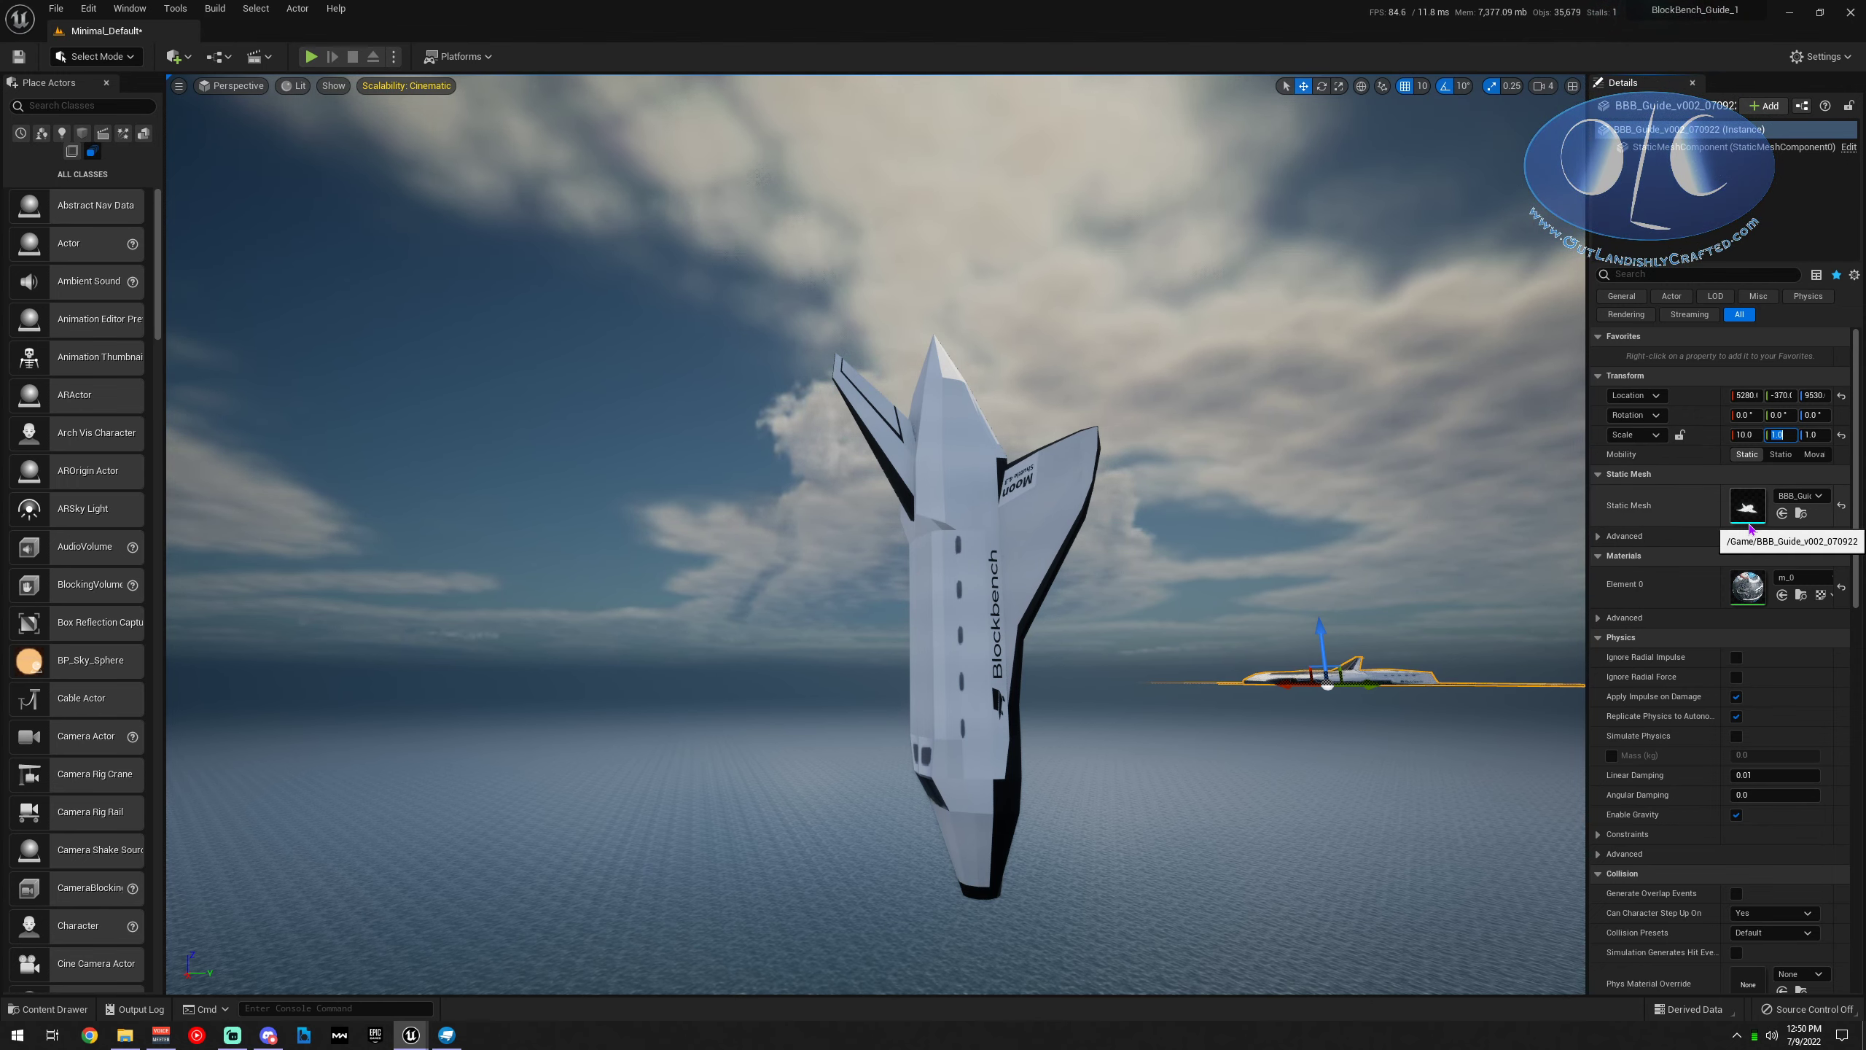
{"action": "type", "text": "10"}
{"action": "key", "text": "Tab"}
{"action": "type", "text": "10"}
{"action": "key", "text": "Return"}
{"action": "right_click_drag", "start_coordinate": [1315, 755], "coordinate": [1310, 774]}
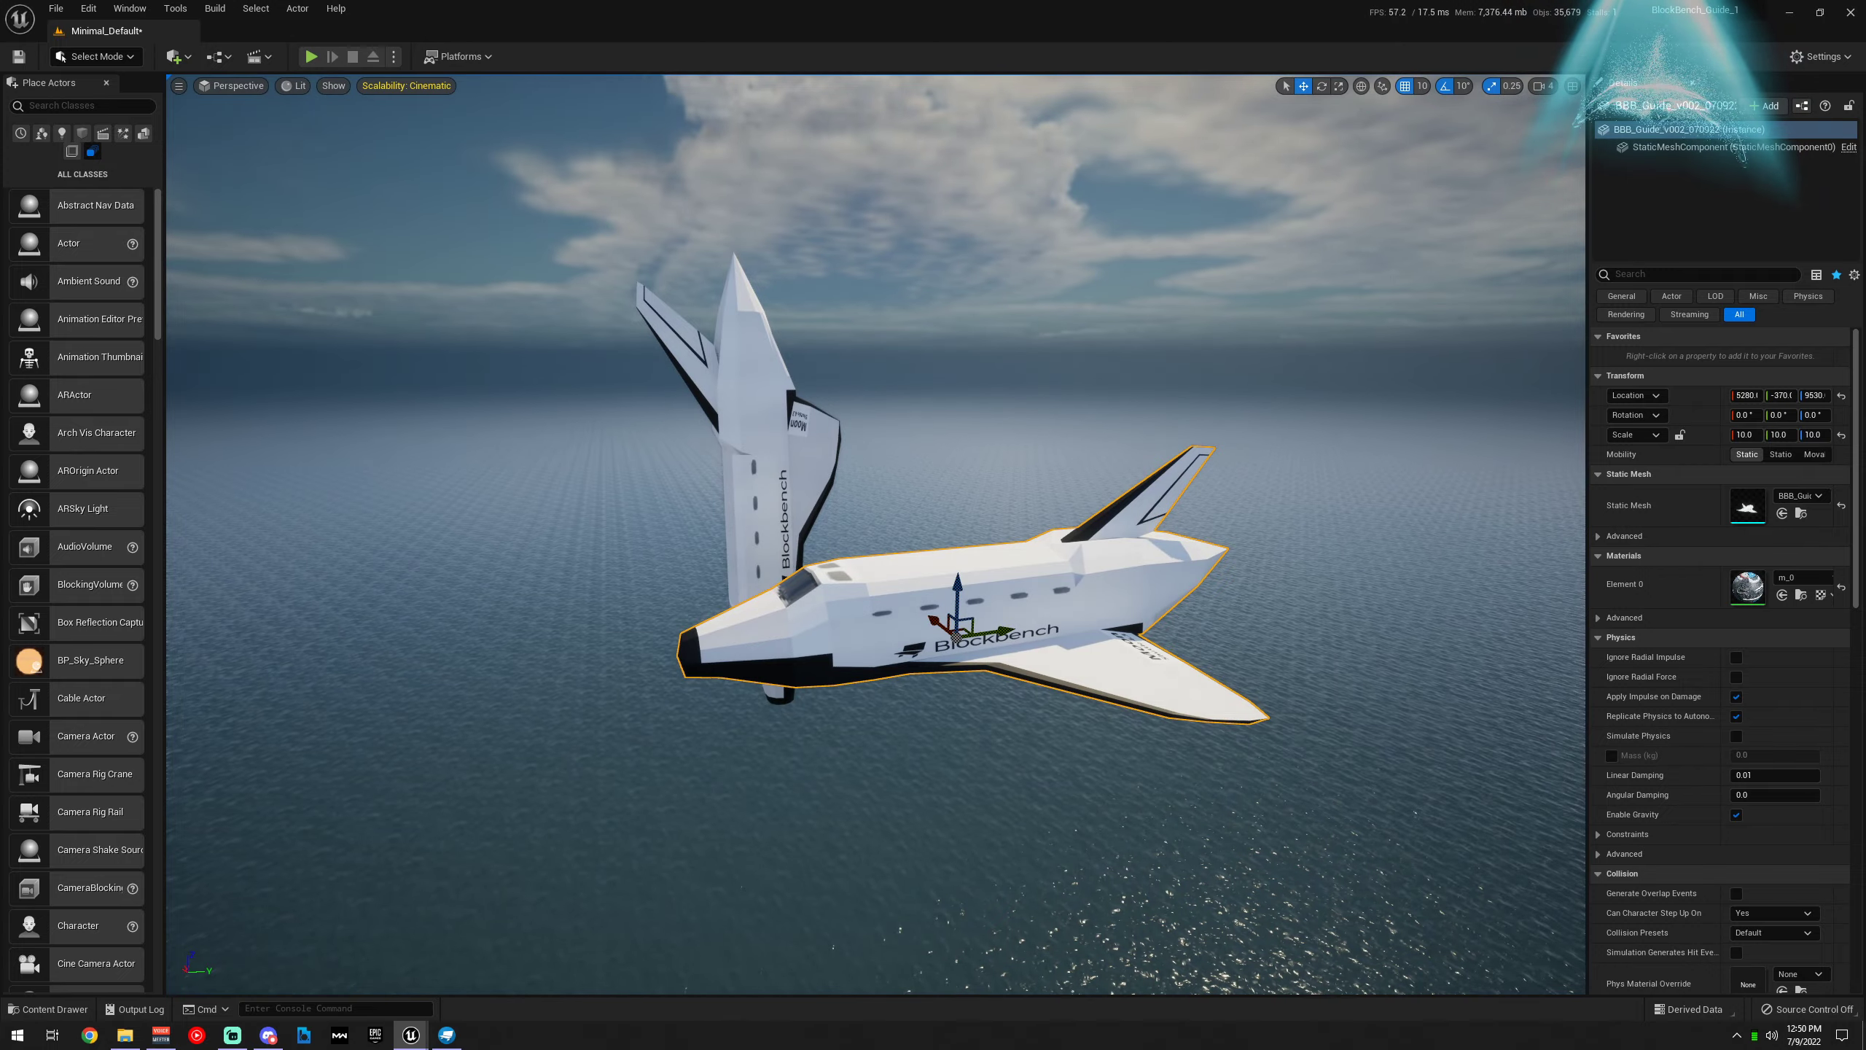
Delete the upright BBB_Guide_v001_070922 shuttle from the level
{"action": "key", "text": "w"}
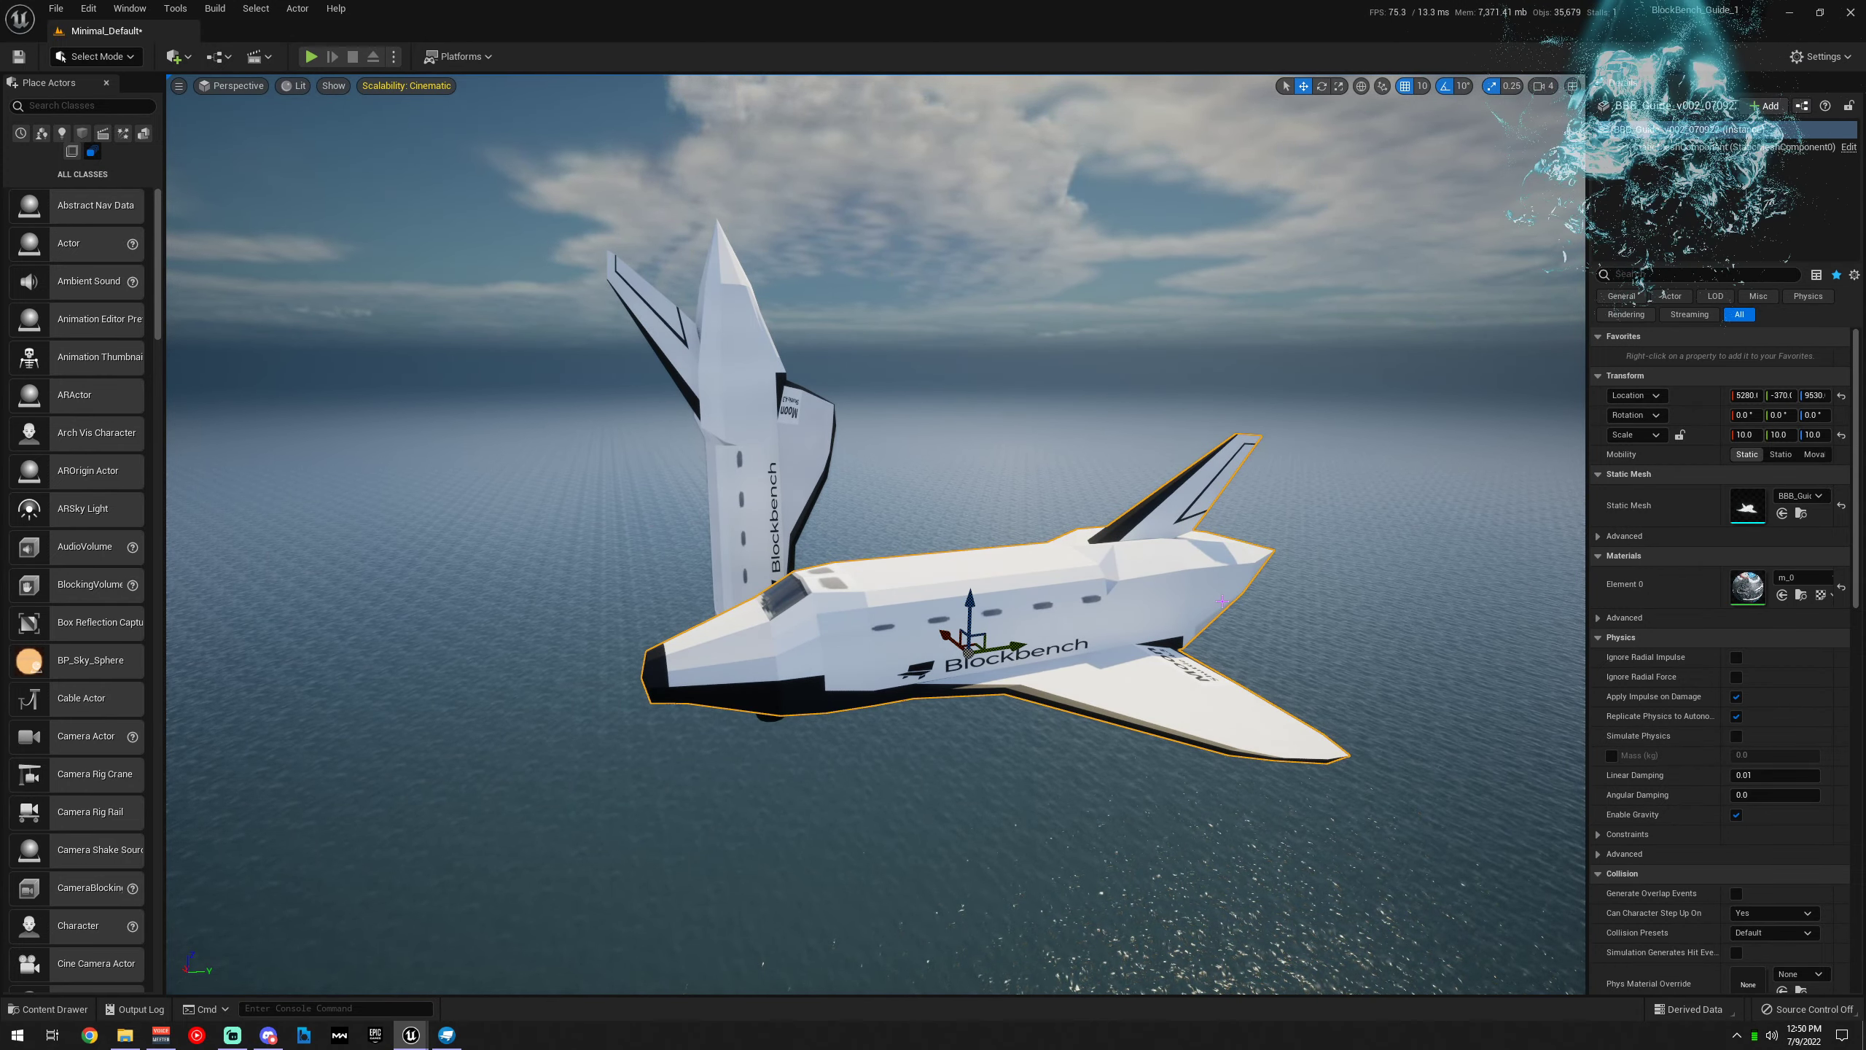
{"action": "left_click", "coordinate": [723, 456]}
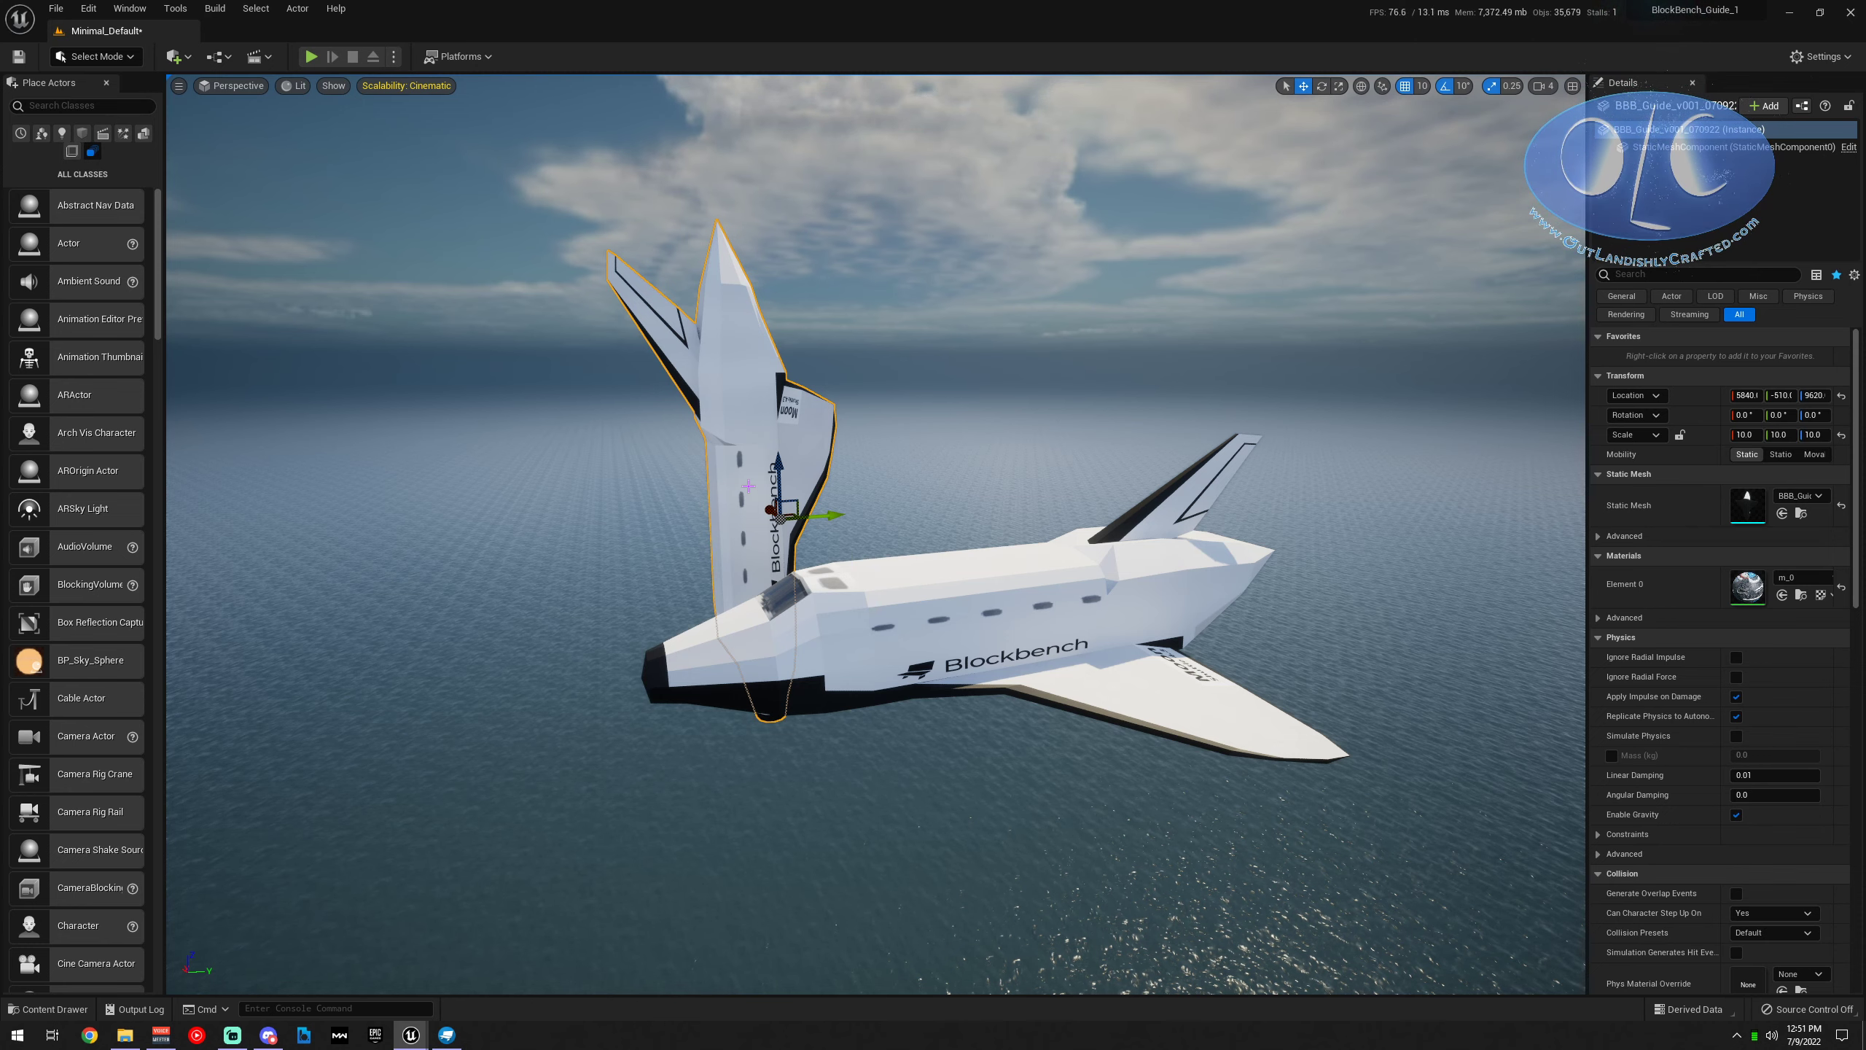
{"action": "key", "text": "Delete"}
Shift the remaining BBB_Guide_v002_070922 shuttle along the Y axis to -500
{"action": "left_click", "coordinate": [966, 631]}
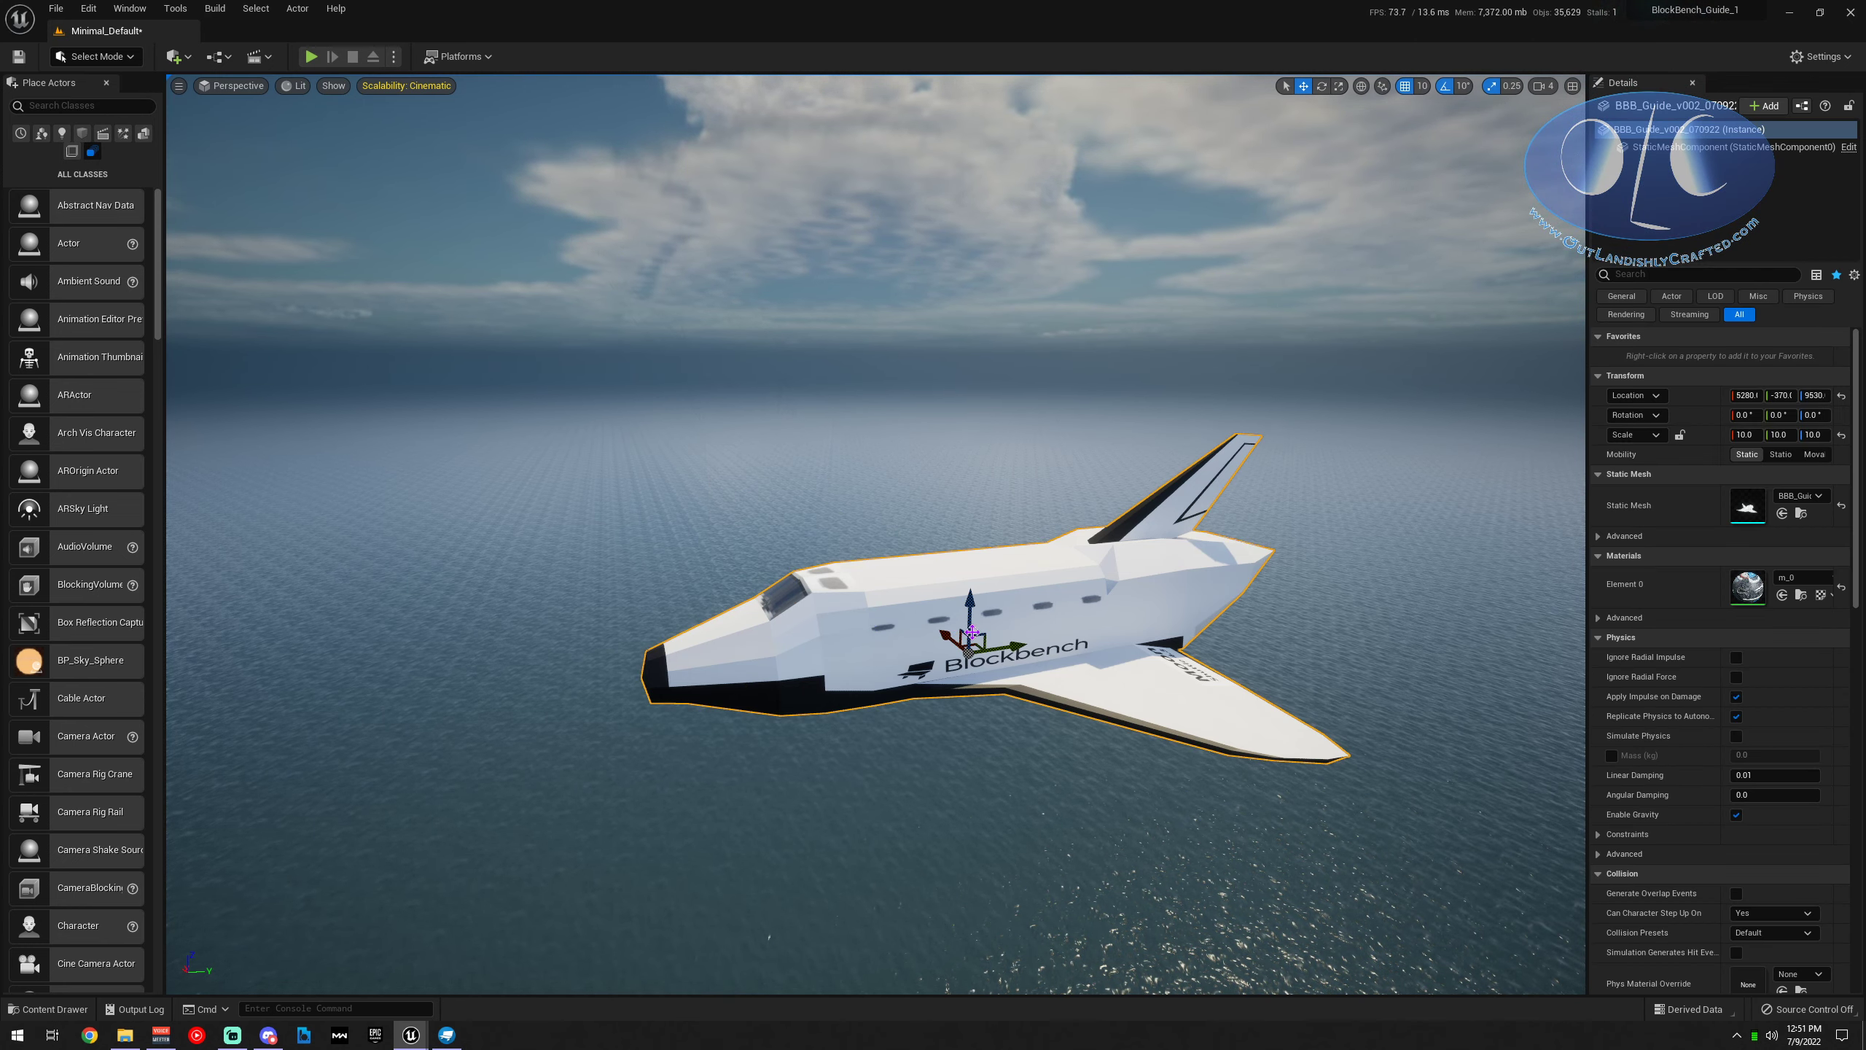
{"action": "left_click_drag", "start_coordinate": [1019, 646], "coordinate": [933, 660]}
{"action": "key", "text": "d"}
{"action": "right_click_drag", "start_coordinate": [933, 660], "coordinate": [787, 607]}
{"action": "key", "text": "a"}
{"action": "key", "text": "s"}
{"action": "key", "text": "q"}
{"action": "key", "text": "e"}
{"action": "key", "text": "d"}
{"action": "key", "text": "q"}
{"action": "key", "text": "e"}
{"action": "mouse_move", "coordinate": [995, 629]}
{"action": "right_mouse_down"}
{"action": "mouse_move", "coordinate": [1008, 639]}
{"action": "mouse_move", "coordinate": [997, 625]}
{"action": "right_mouse_up"}
{"action": "key", "text": "a"}
{"action": "key", "text": "e"}
{"action": "right_click_drag", "start_coordinate": [1025, 825], "coordinate": [1014, 864]}
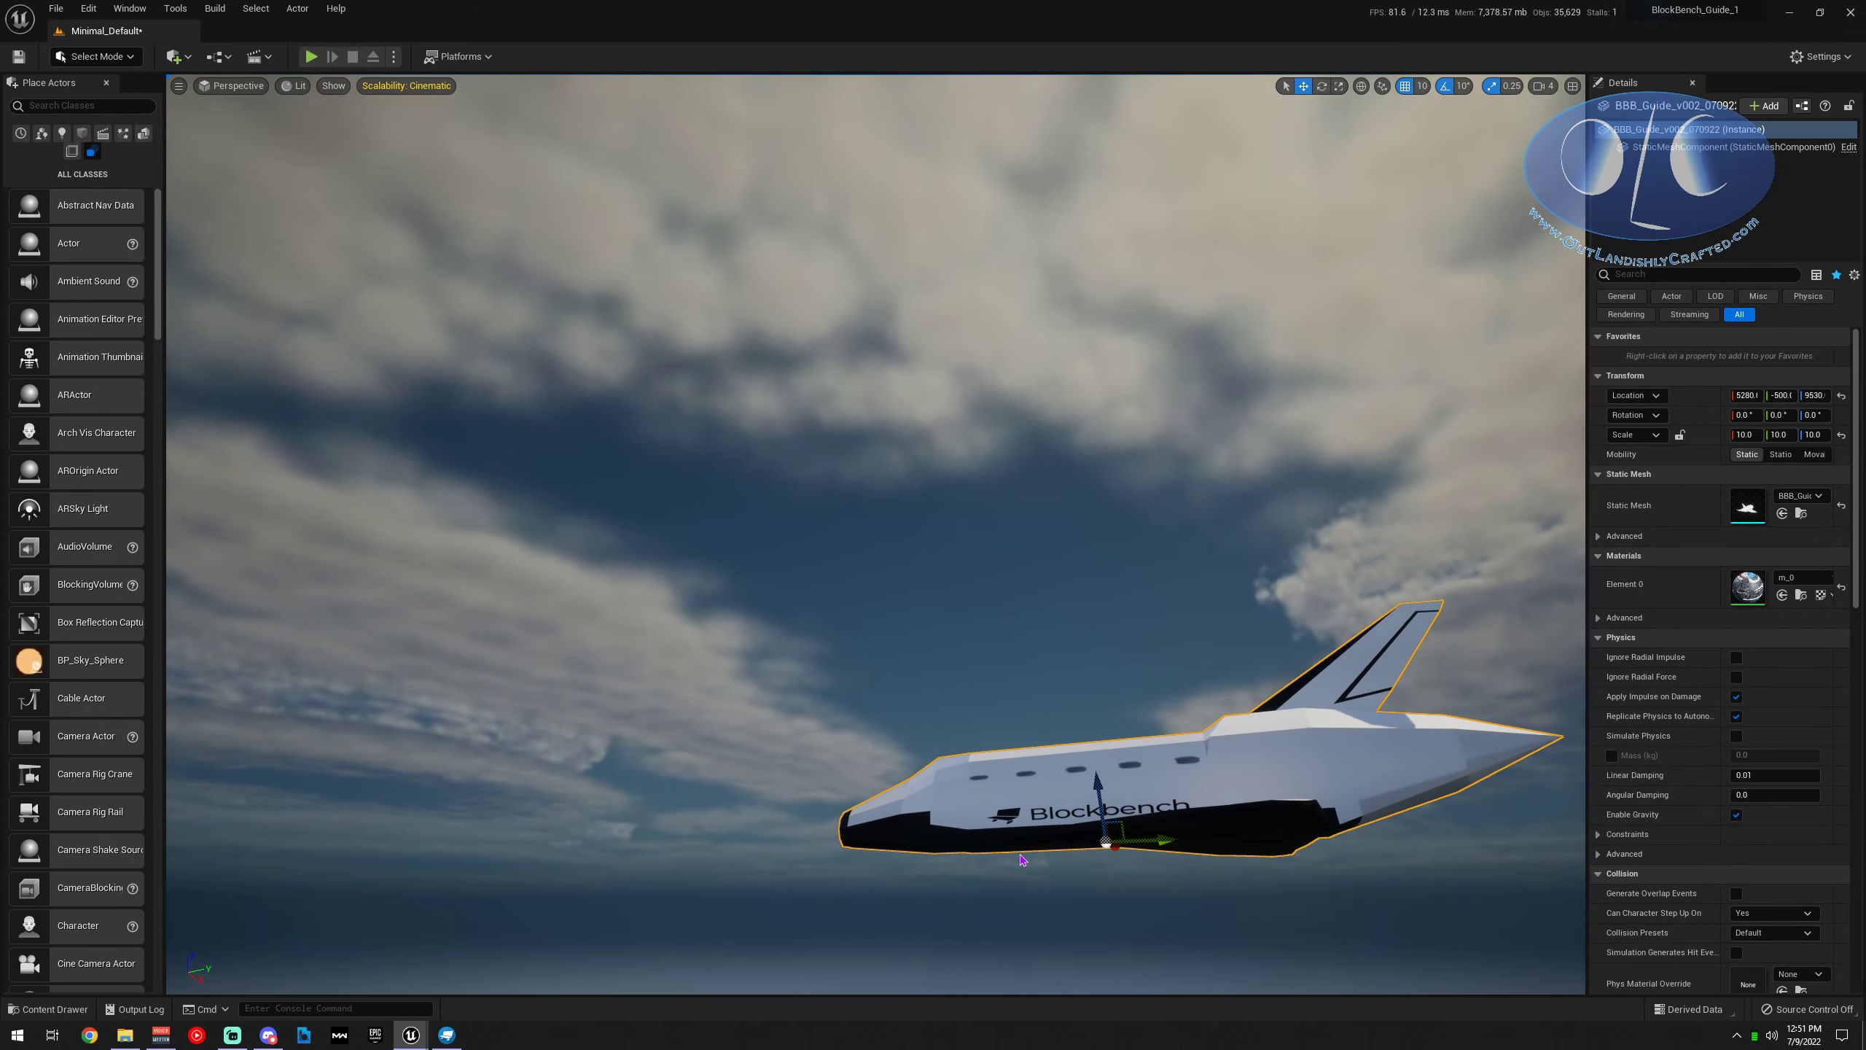
Raise the shuttle above the ocean to a height of about 12610
{"action": "left_click_drag", "start_coordinate": [1097, 785], "coordinate": [1021, 151]}
{"action": "right_click_drag", "start_coordinate": [1021, 151], "coordinate": [1022, 239]}
{"action": "key", "text": "e"}
{"action": "left_click_drag", "start_coordinate": [1035, 548], "coordinate": [1051, 243]}
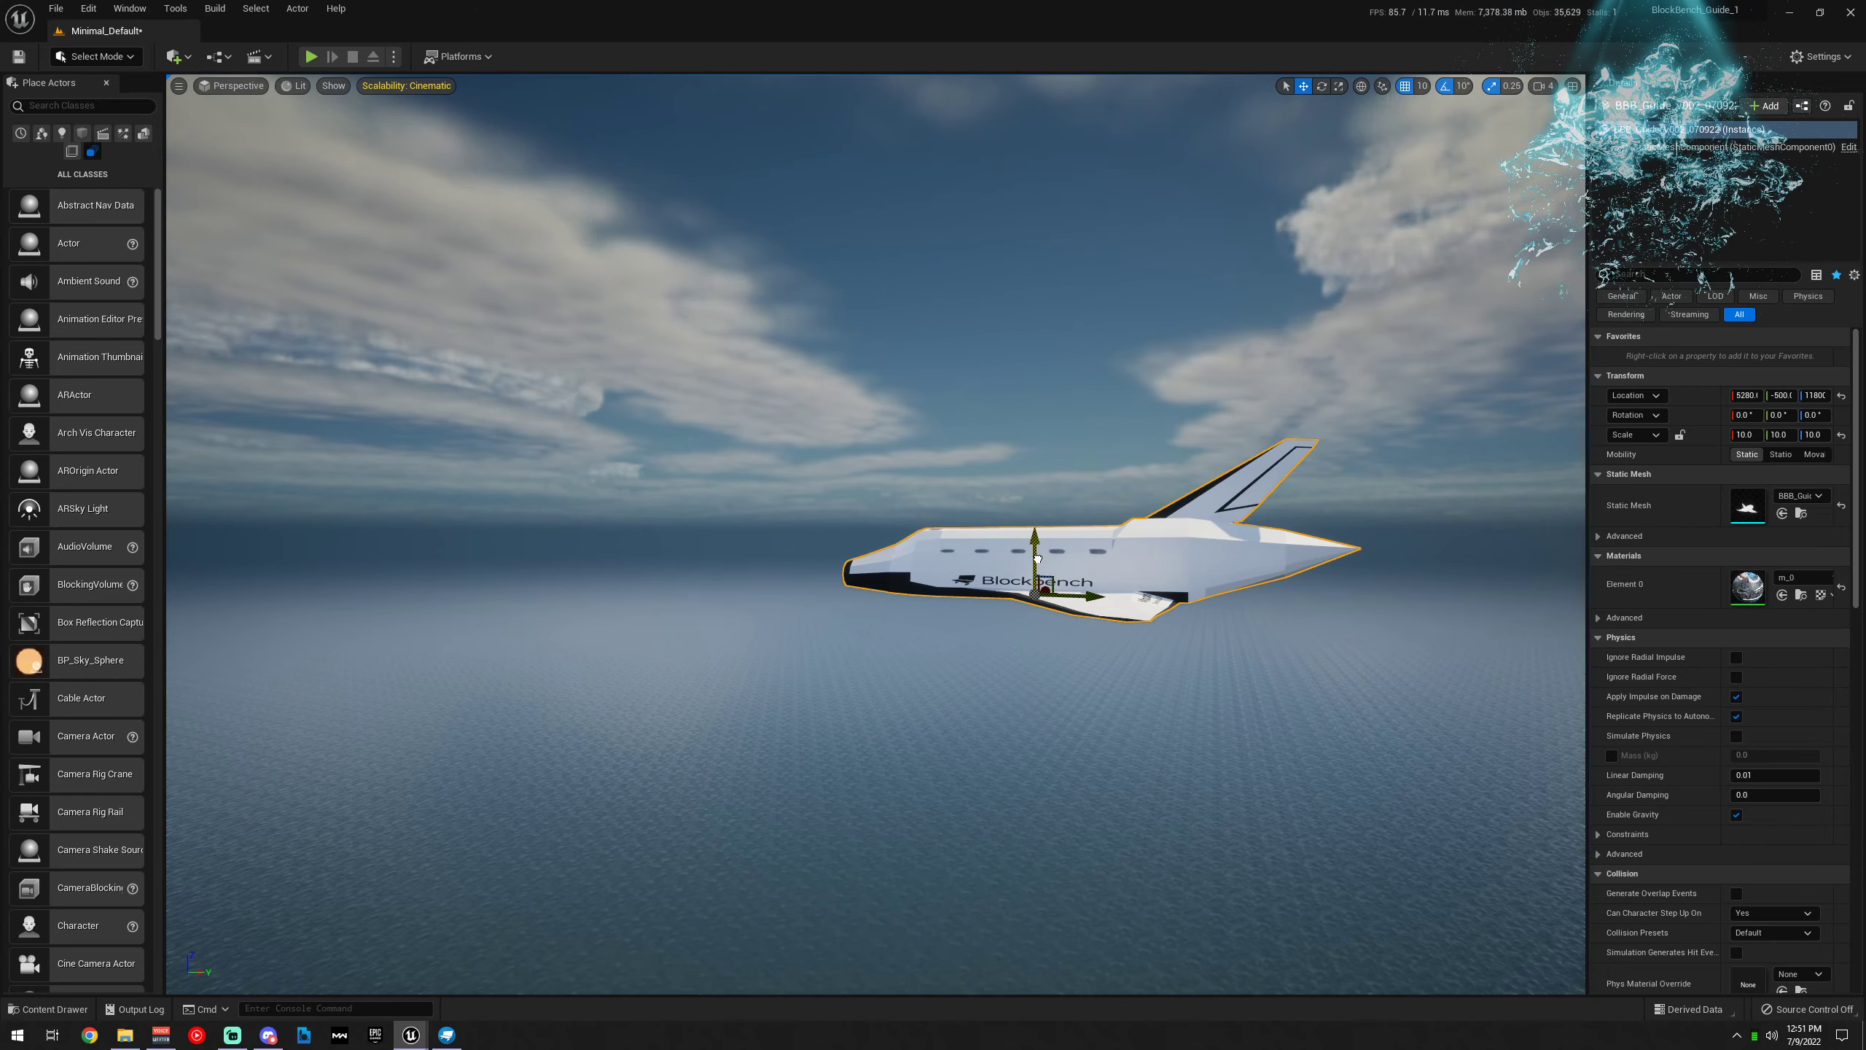
{"action": "left_click_drag", "start_coordinate": [1037, 558], "coordinate": [1038, 556]}
{"action": "key", "text": "w"}
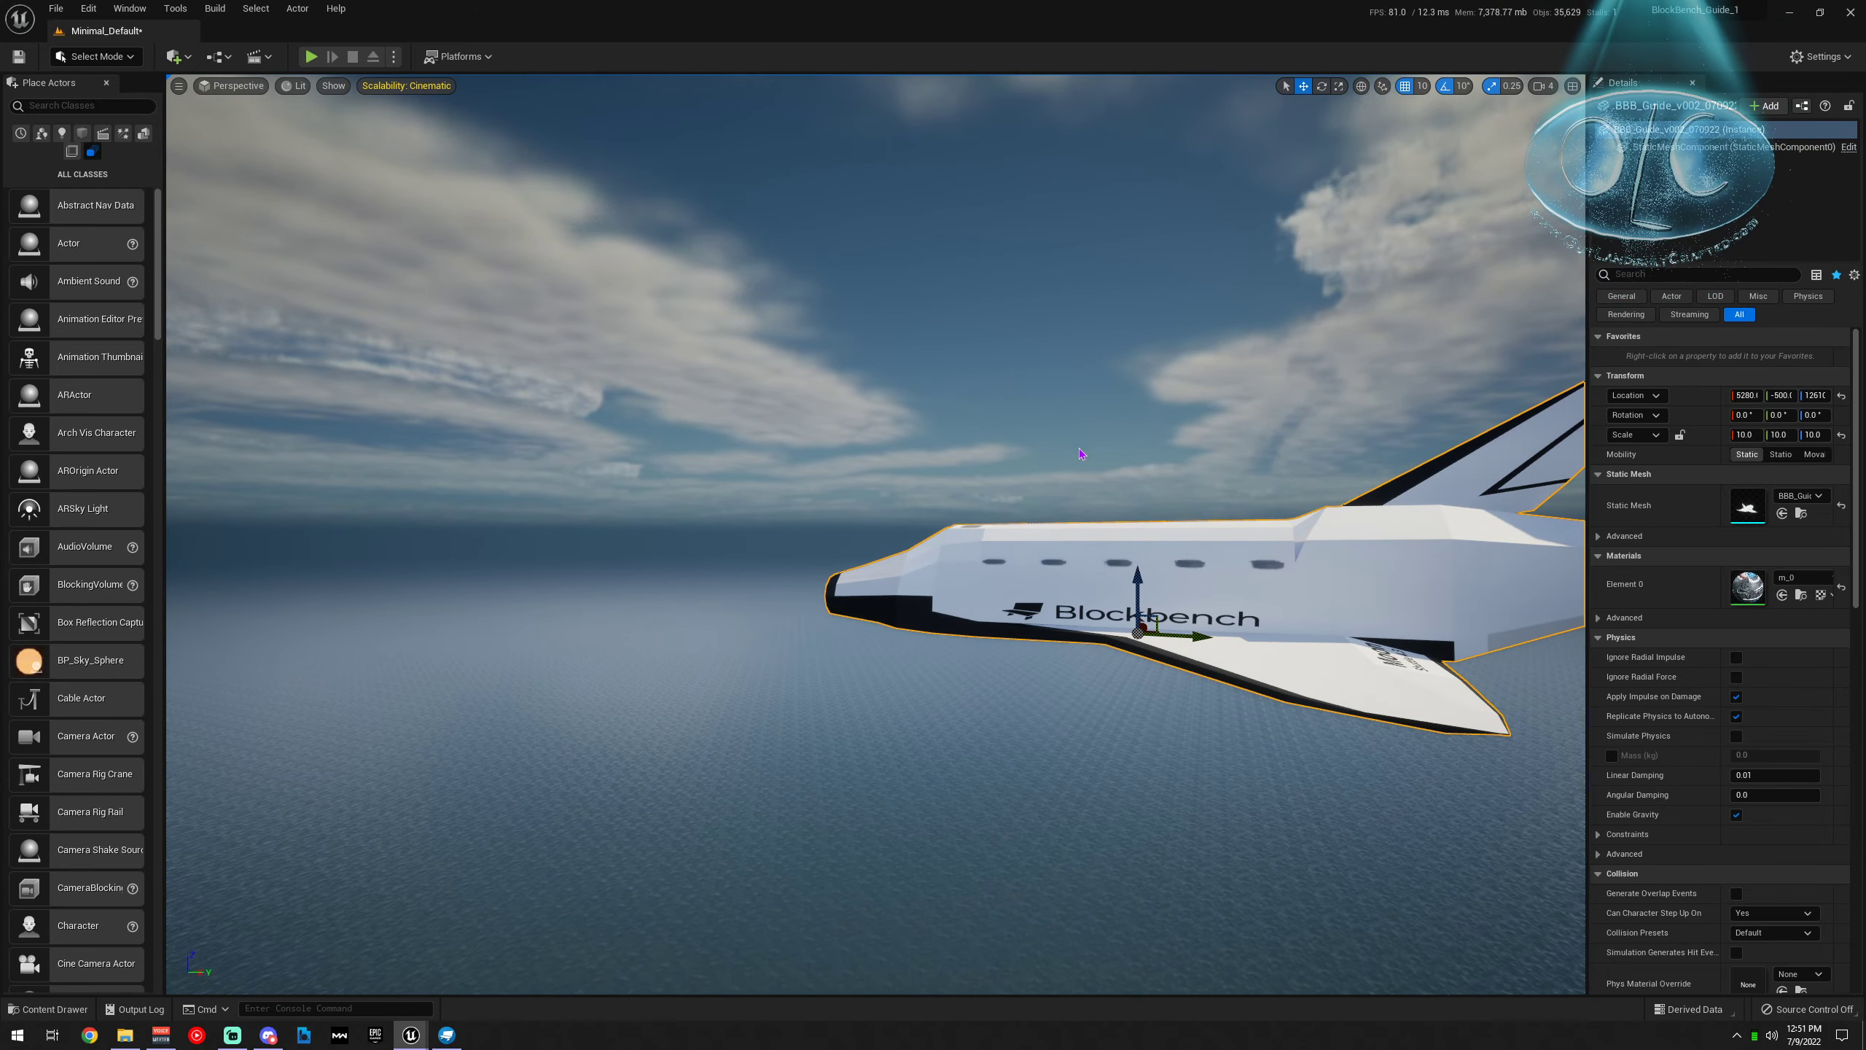
{"action": "right_click_drag", "start_coordinate": [1080, 453], "coordinate": [1146, 453]}
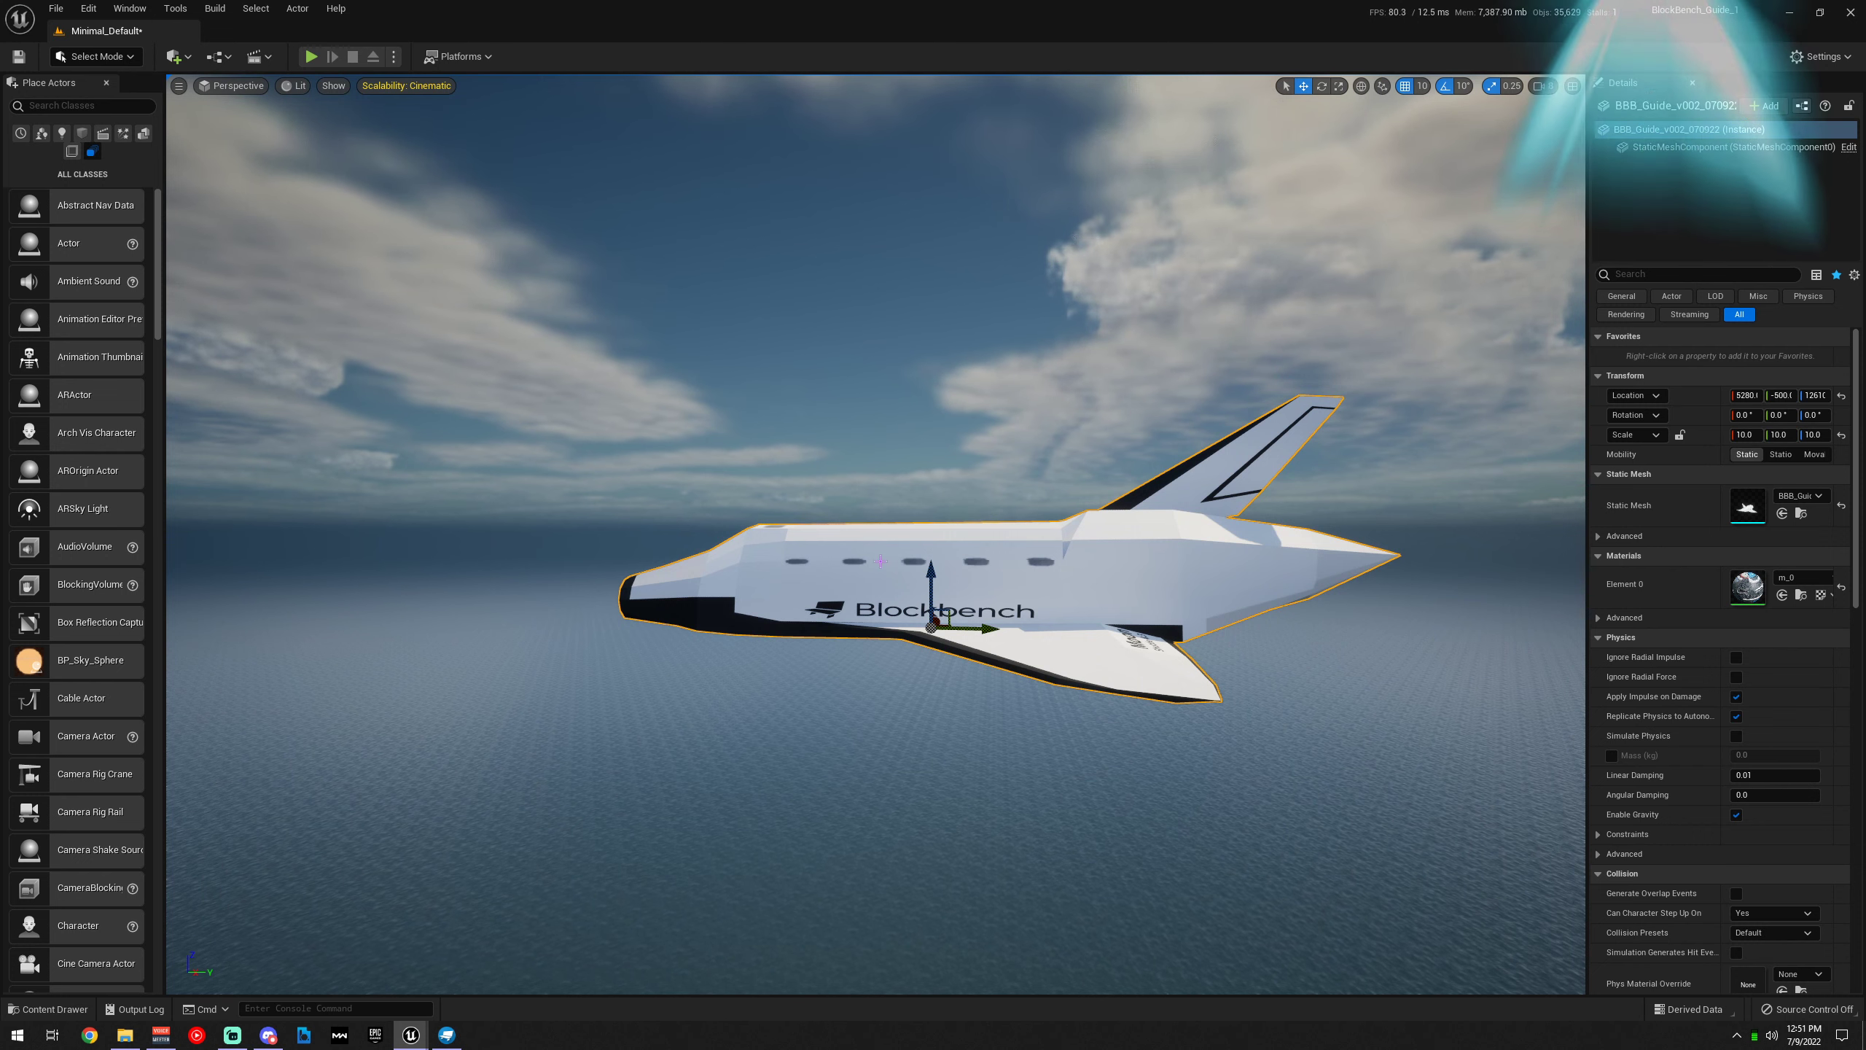
Raise the shuttle above the cloud layer to a Z location of about 739060, widening the Details area to show the full values
{"action": "left_click_drag", "start_coordinate": [927, 578], "coordinate": [931, 411]}
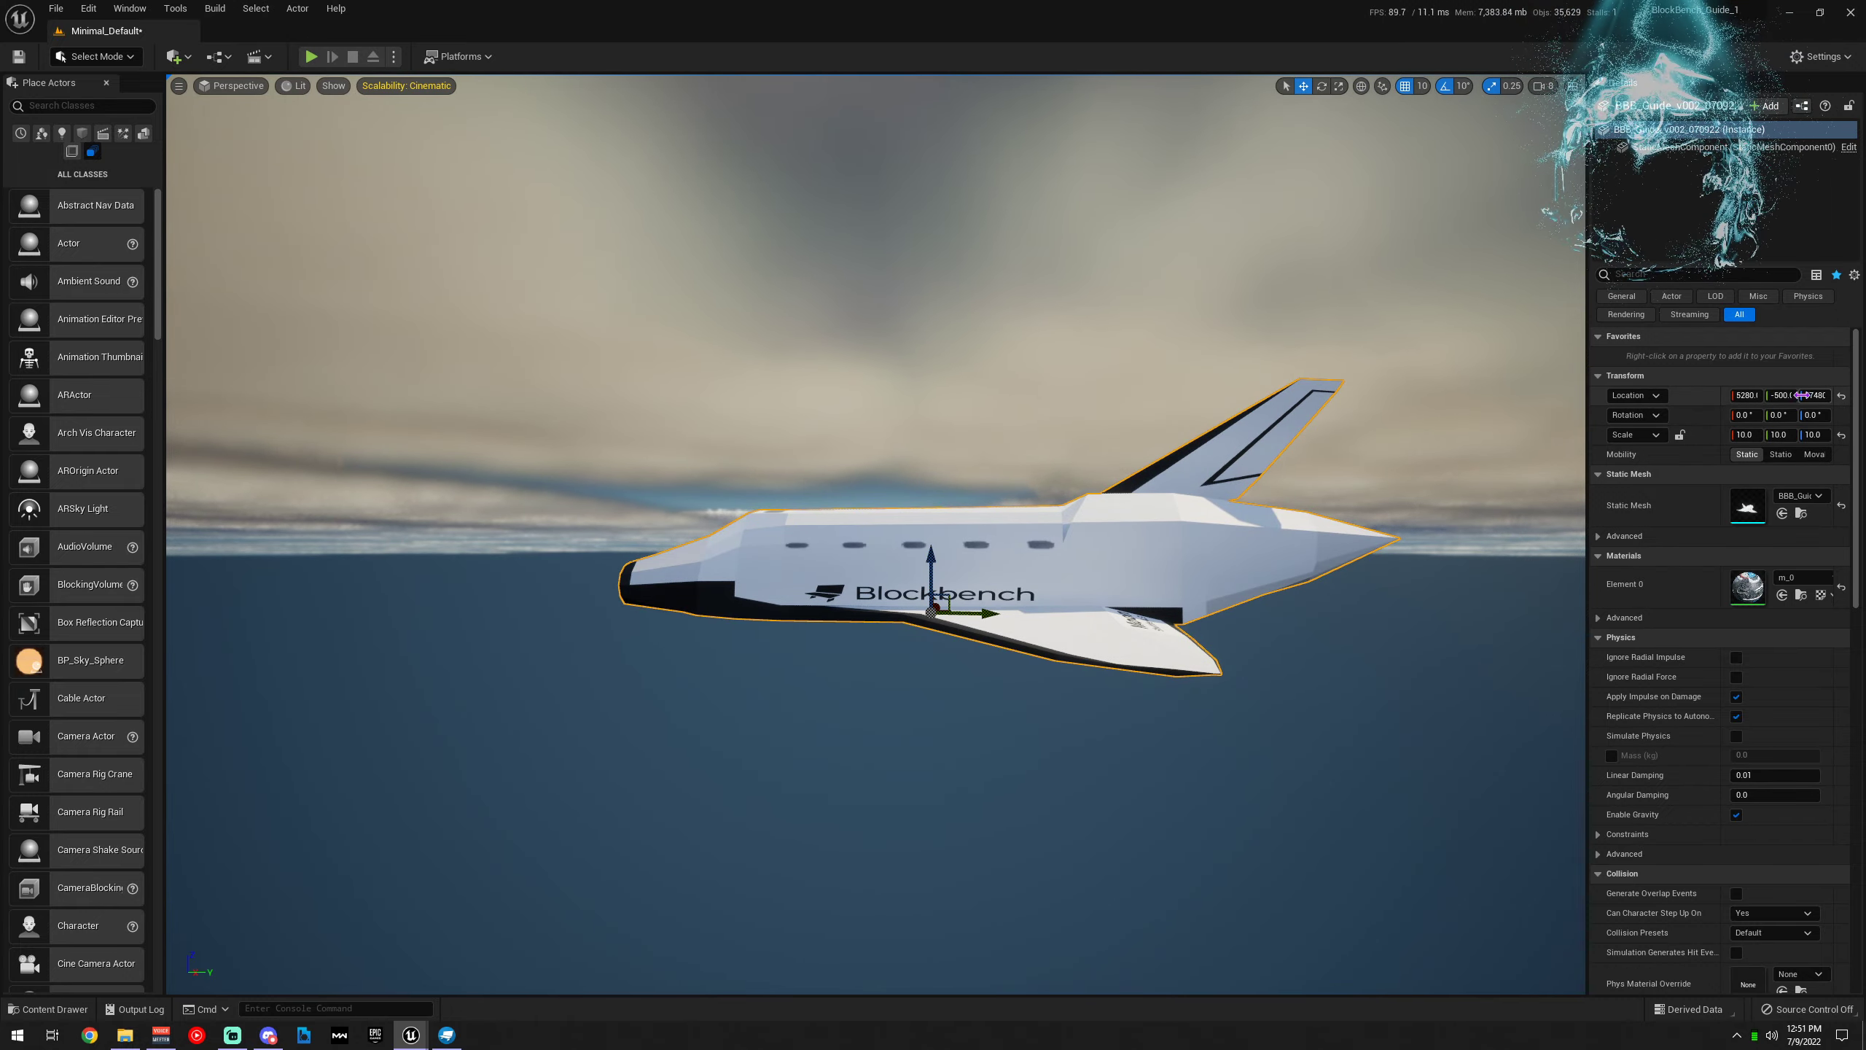
{"action": "left_click_drag", "start_coordinate": [1587, 422], "coordinate": [1421, 421]}
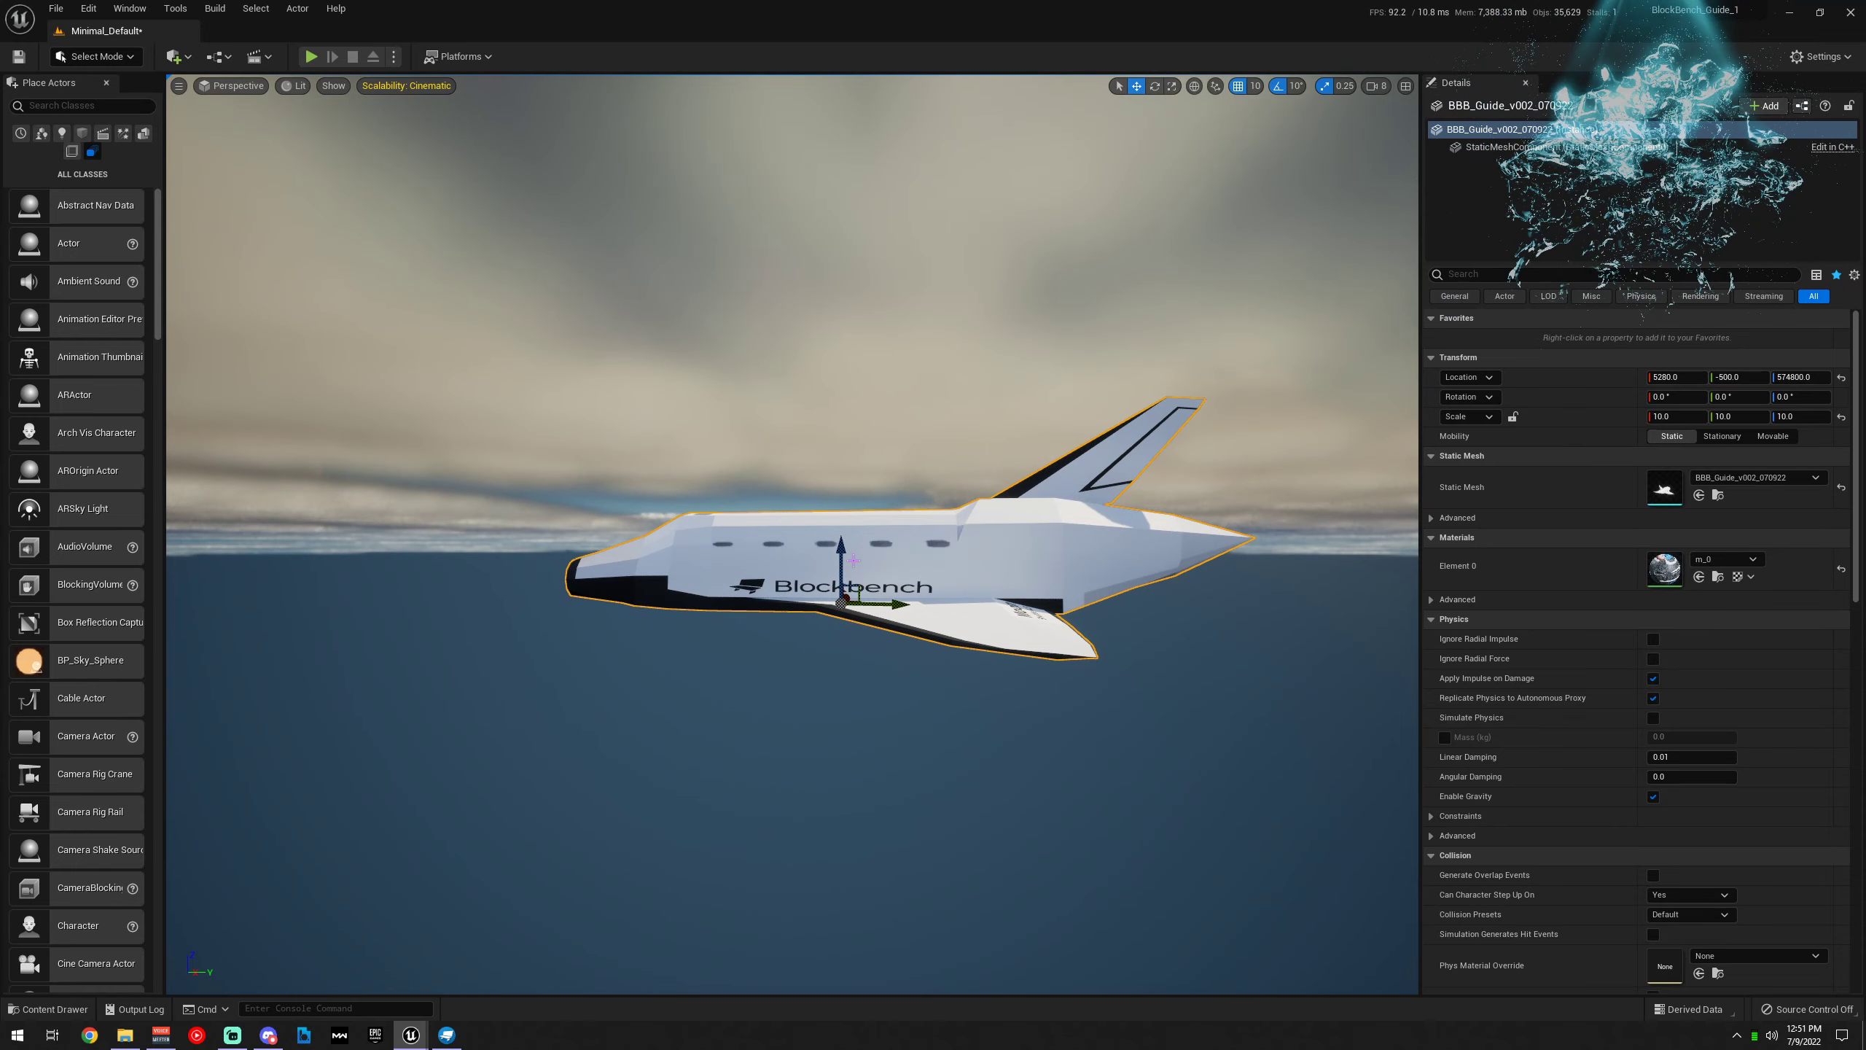
{"action": "right_click_drag", "start_coordinate": [854, 560], "coordinate": [889, 560]}
{"action": "key", "text": "a"}
{"action": "key", "text": "s"}
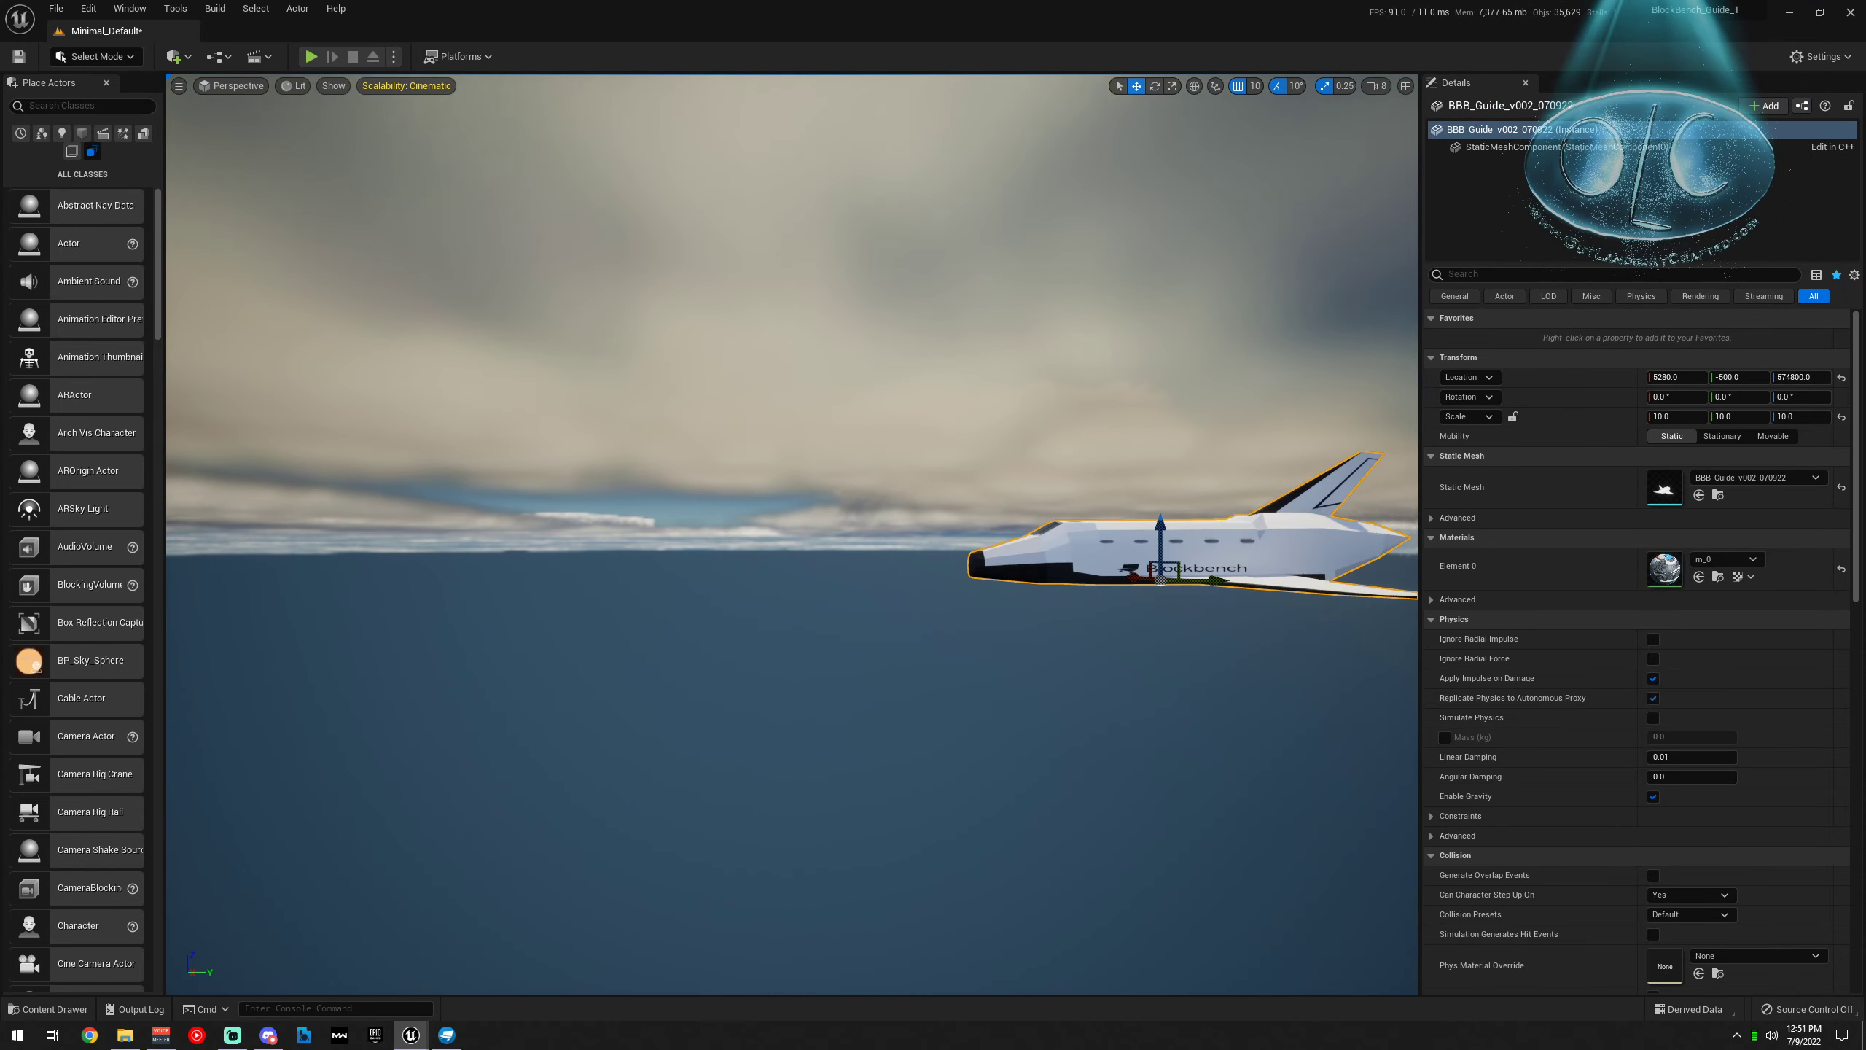
{"action": "right_click_drag", "start_coordinate": [1128, 534], "coordinate": [1152, 534]}
{"action": "key", "text": "w"}
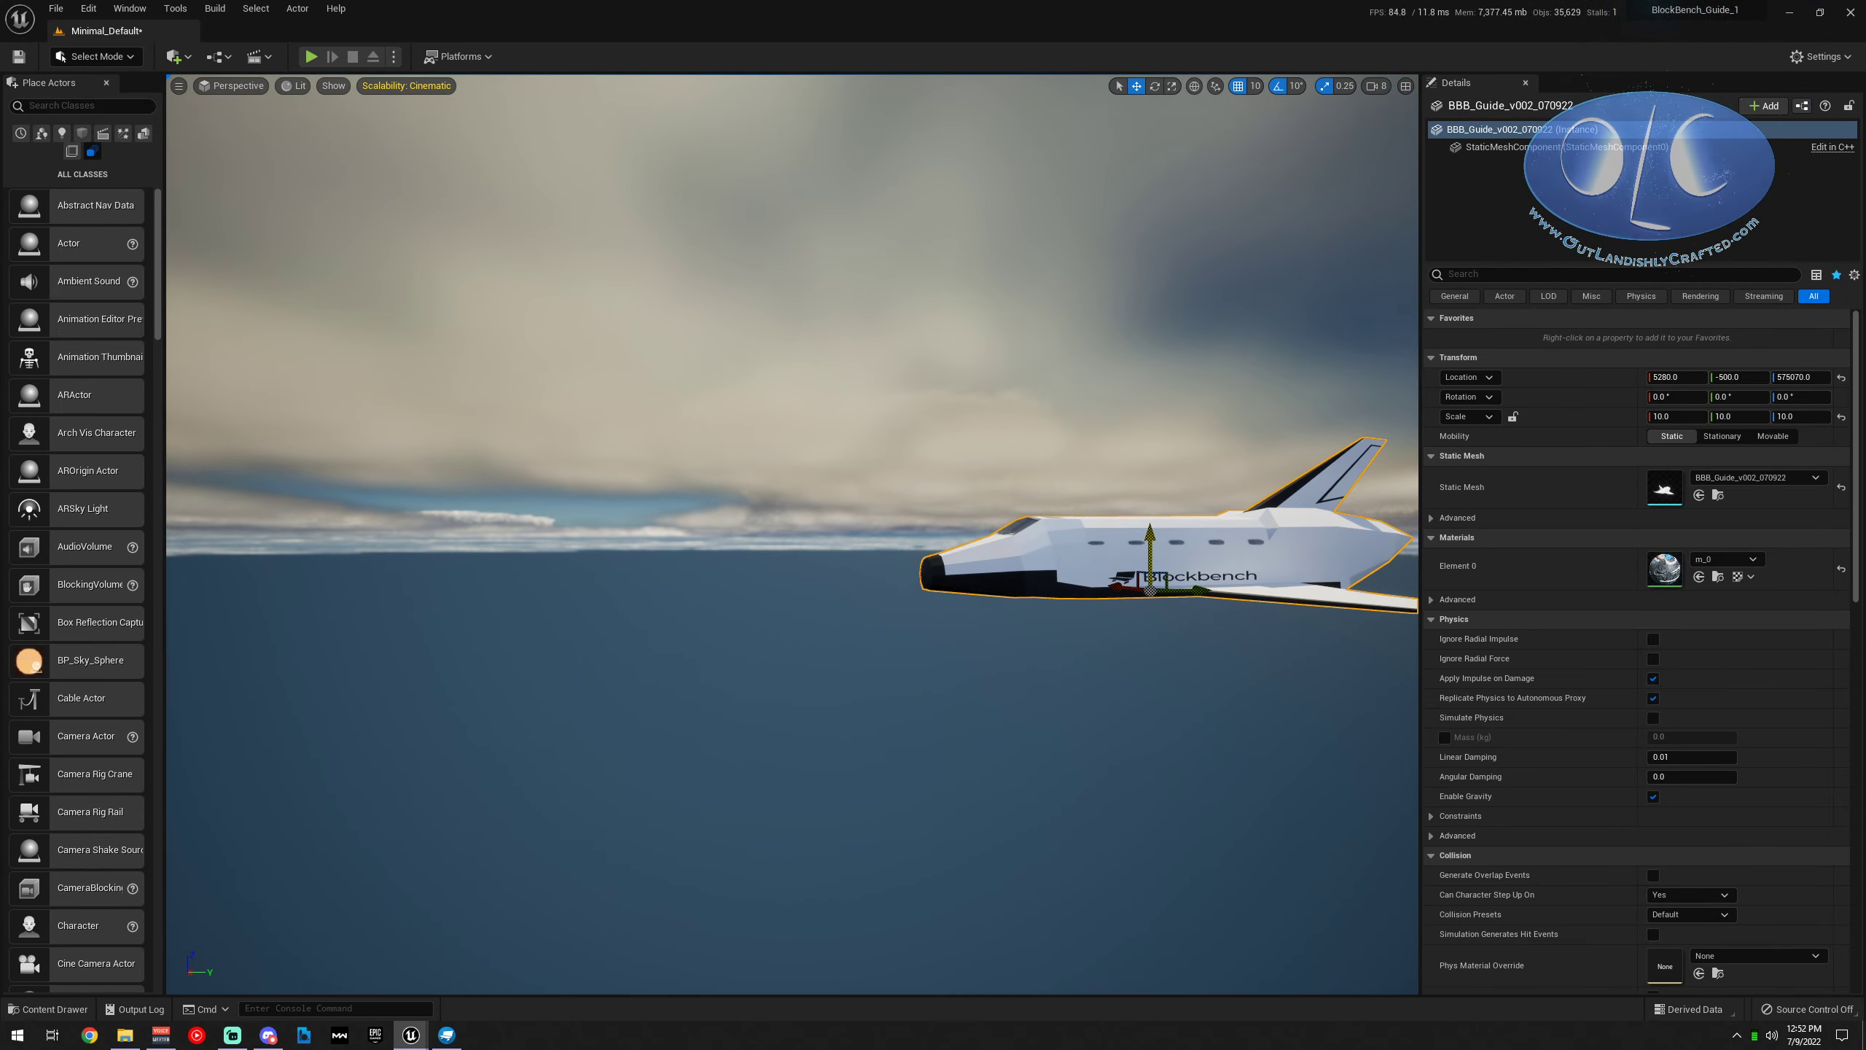
{"action": "left_click_drag", "start_coordinate": [1150, 535], "coordinate": [1150, 235], "text": "shift"}
{"action": "mouse_move", "coordinate": [1122, 339]}
{"action": "right_mouse_down"}
{"action": "mouse_move", "coordinate": [1087, 382]}
{"action": "mouse_move", "coordinate": [1122, 340]}
{"action": "right_mouse_up"}
{"action": "key", "text": "f"}
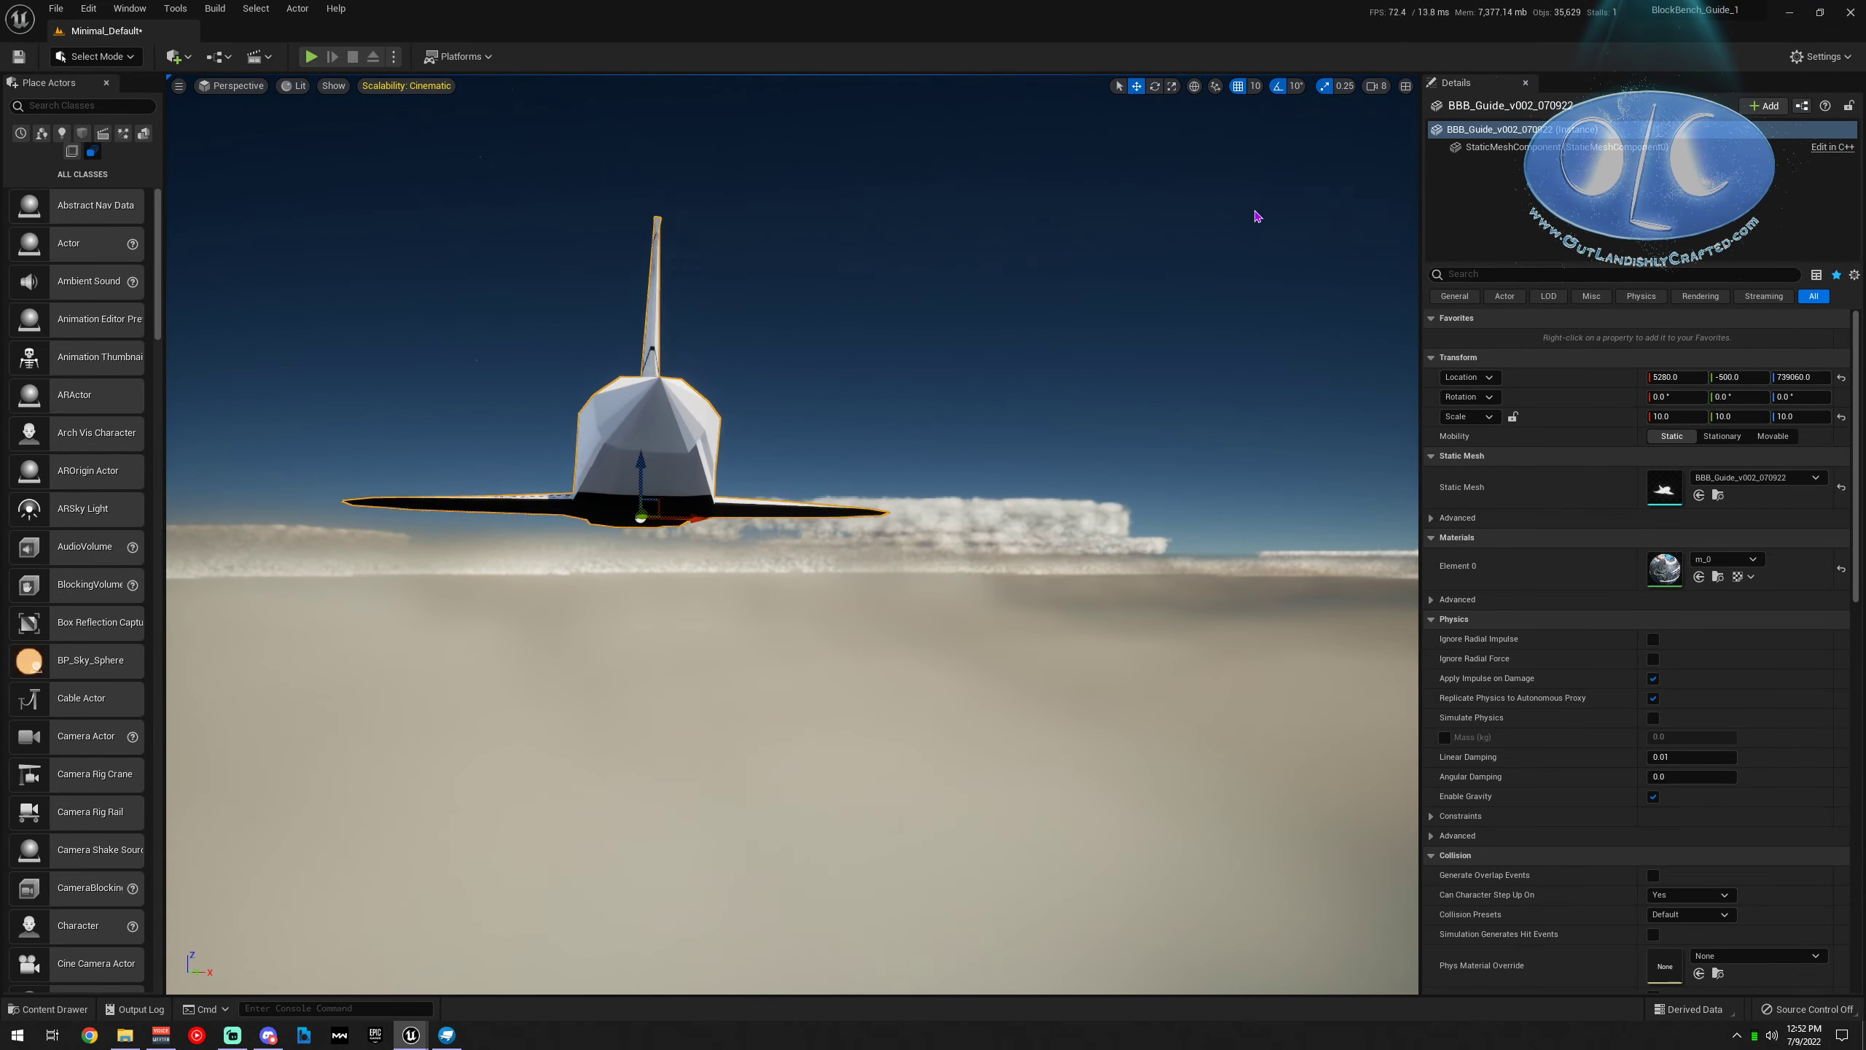
Lower the viewport camera speed to 2 and rotate the shuttle 30° about X so its nose points upward
{"action": "left_click", "coordinate": [1373, 86]}
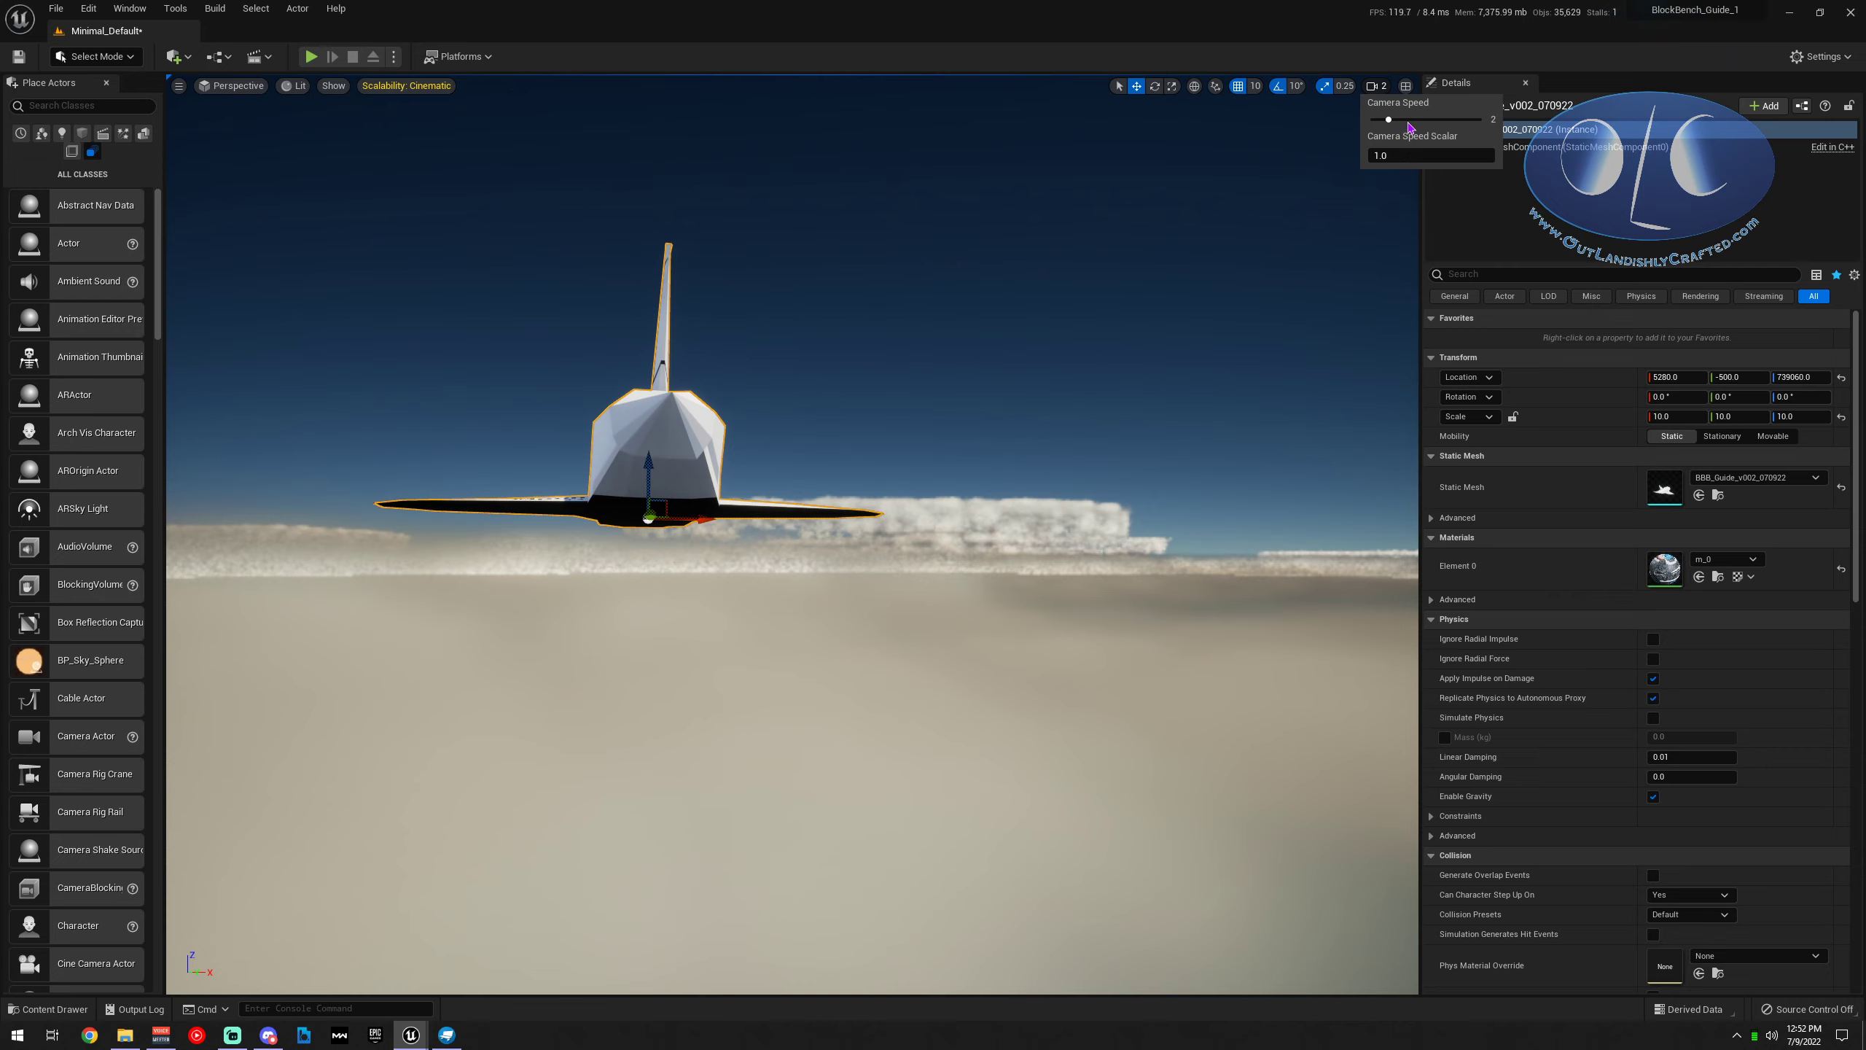
{"action": "right_click_drag", "start_coordinate": [1267, 338], "coordinate": [1334, 321]}
{"action": "key", "text": "a"}
{"action": "key", "text": "s"}
{"action": "key", "text": "q"}
{"action": "key", "text": "e"}
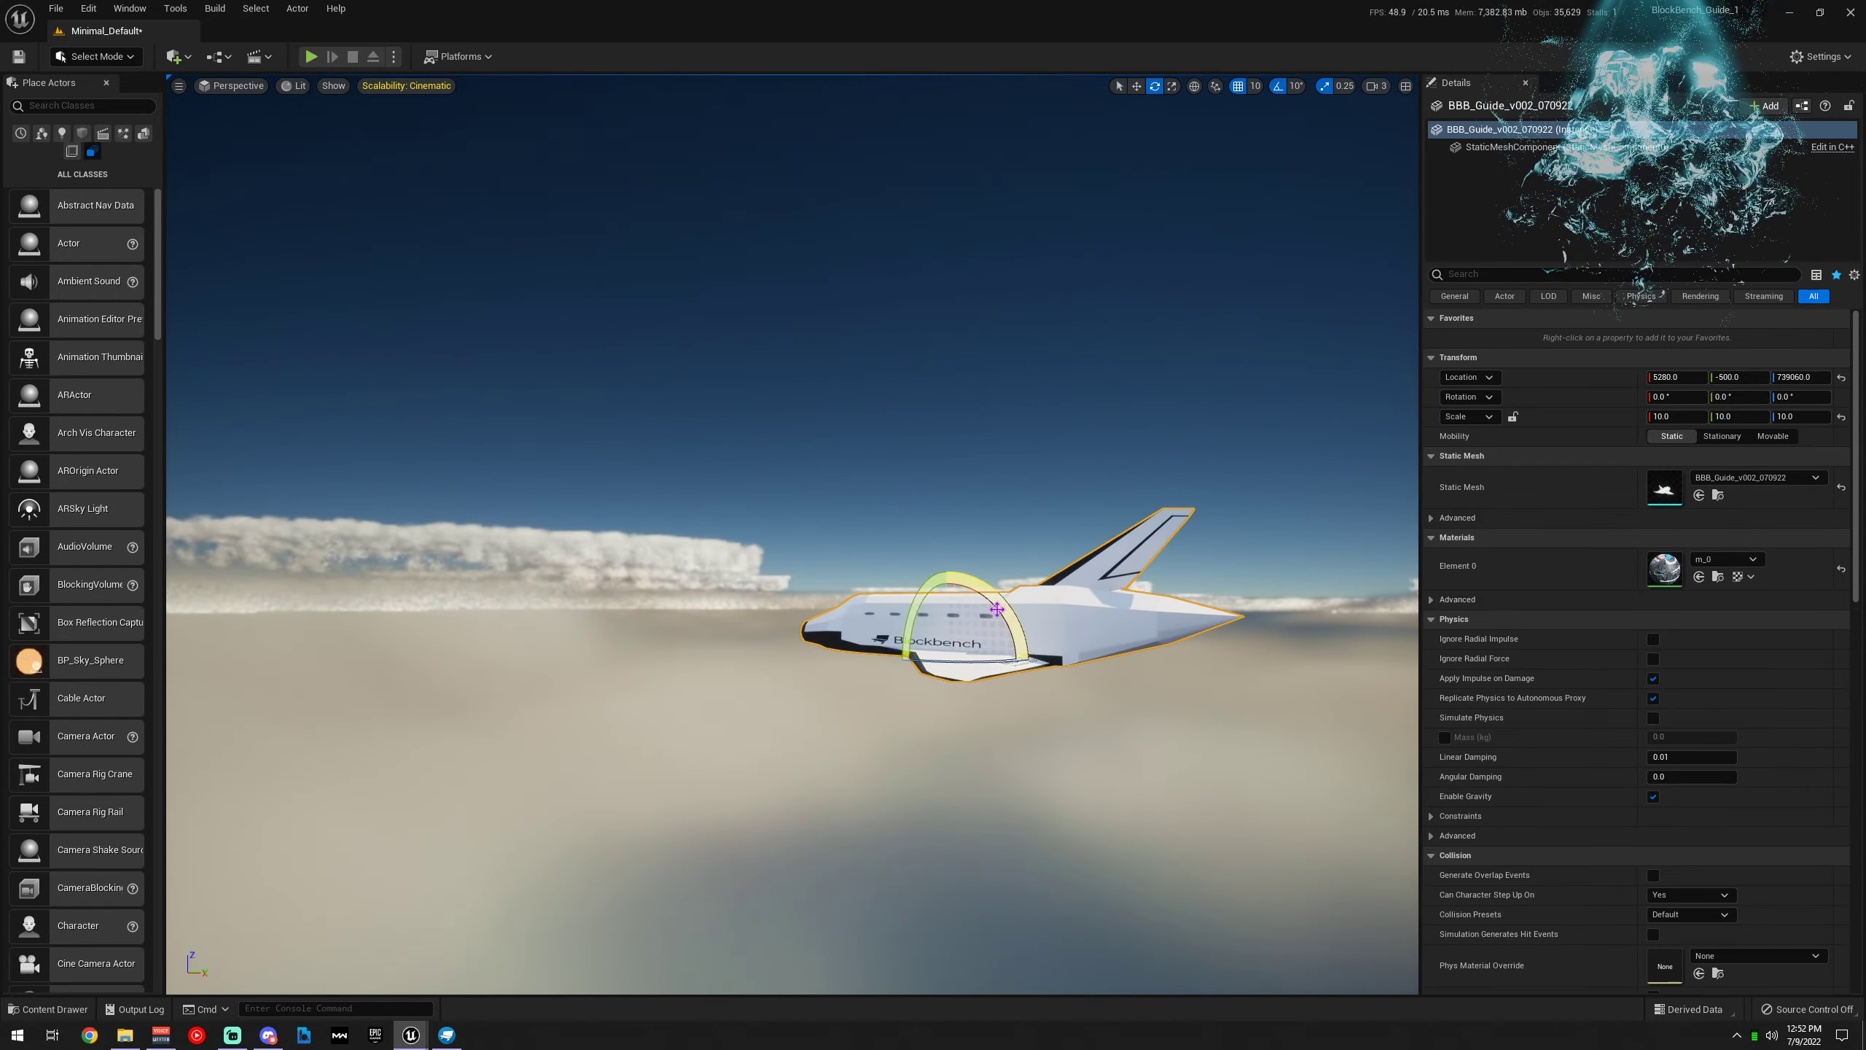
{"action": "left_click_drag", "start_coordinate": [997, 609], "coordinate": [976, 594]}
{"action": "key", "text": "w"}
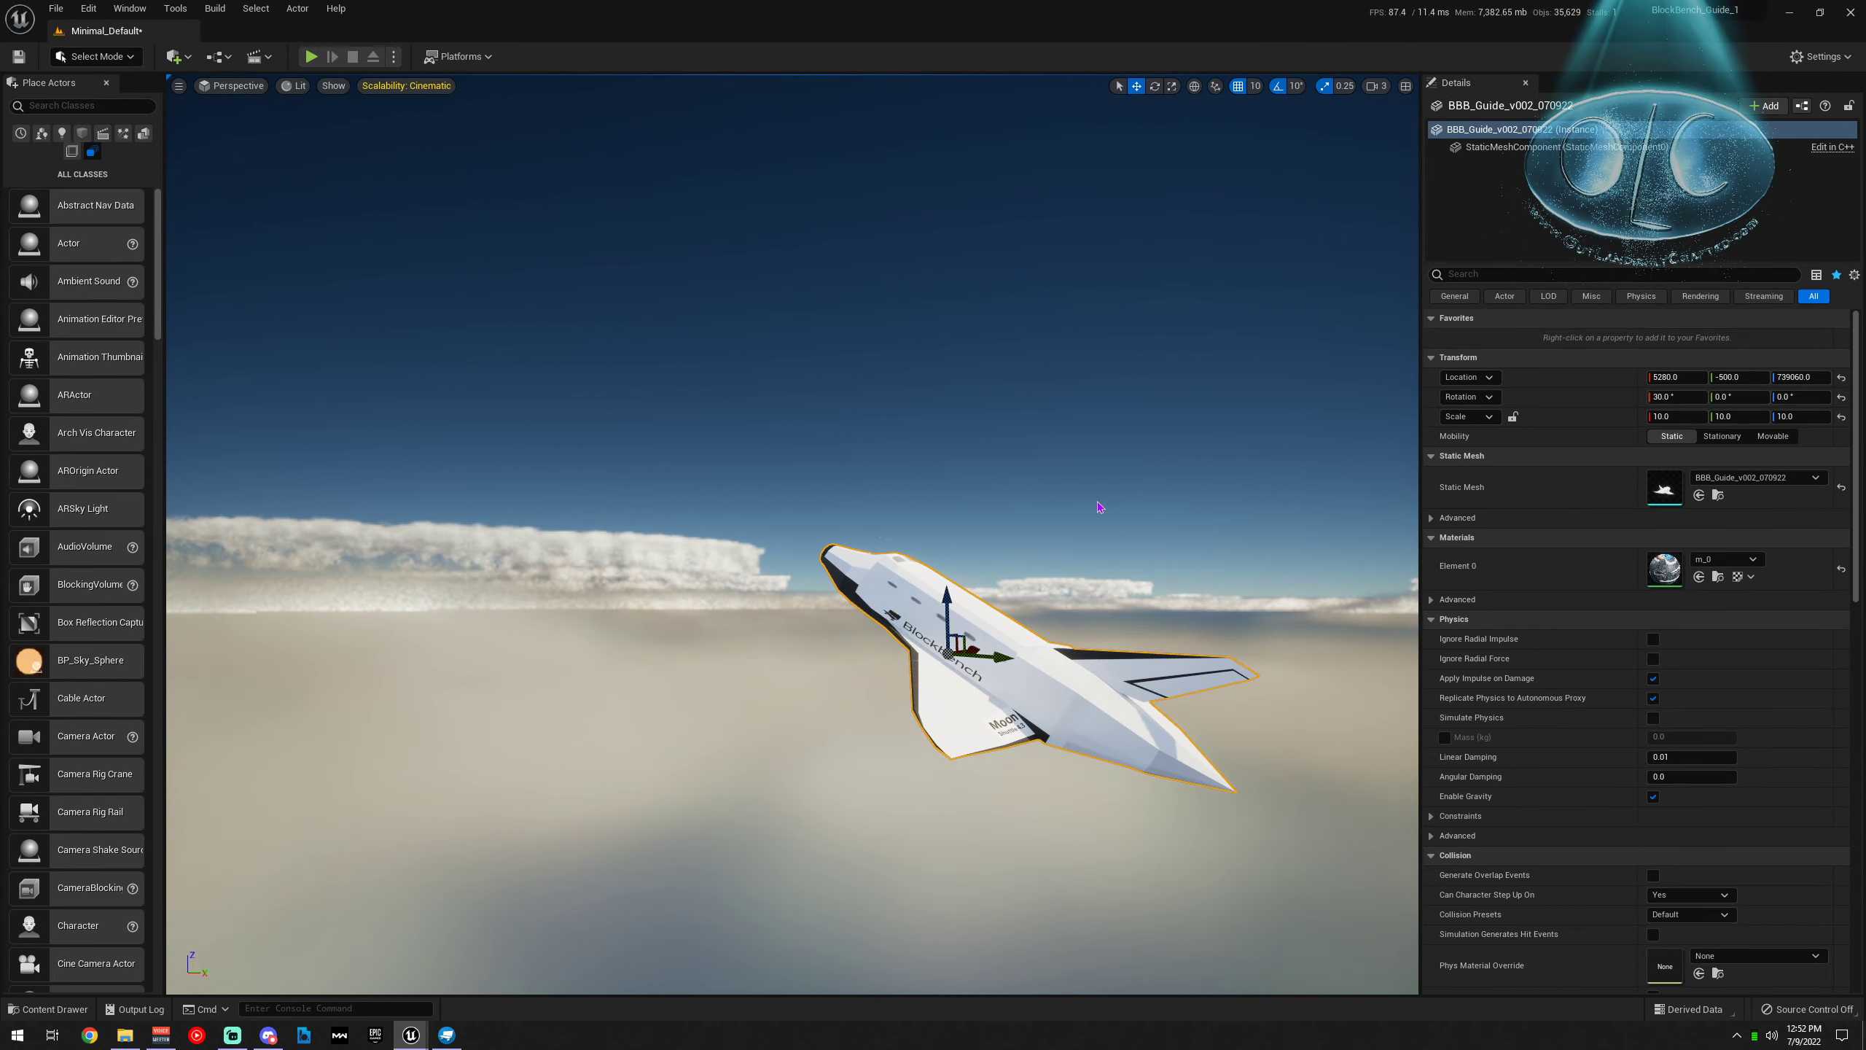
{"action": "right_click_drag", "start_coordinate": [1100, 504], "coordinate": [967, 483]}
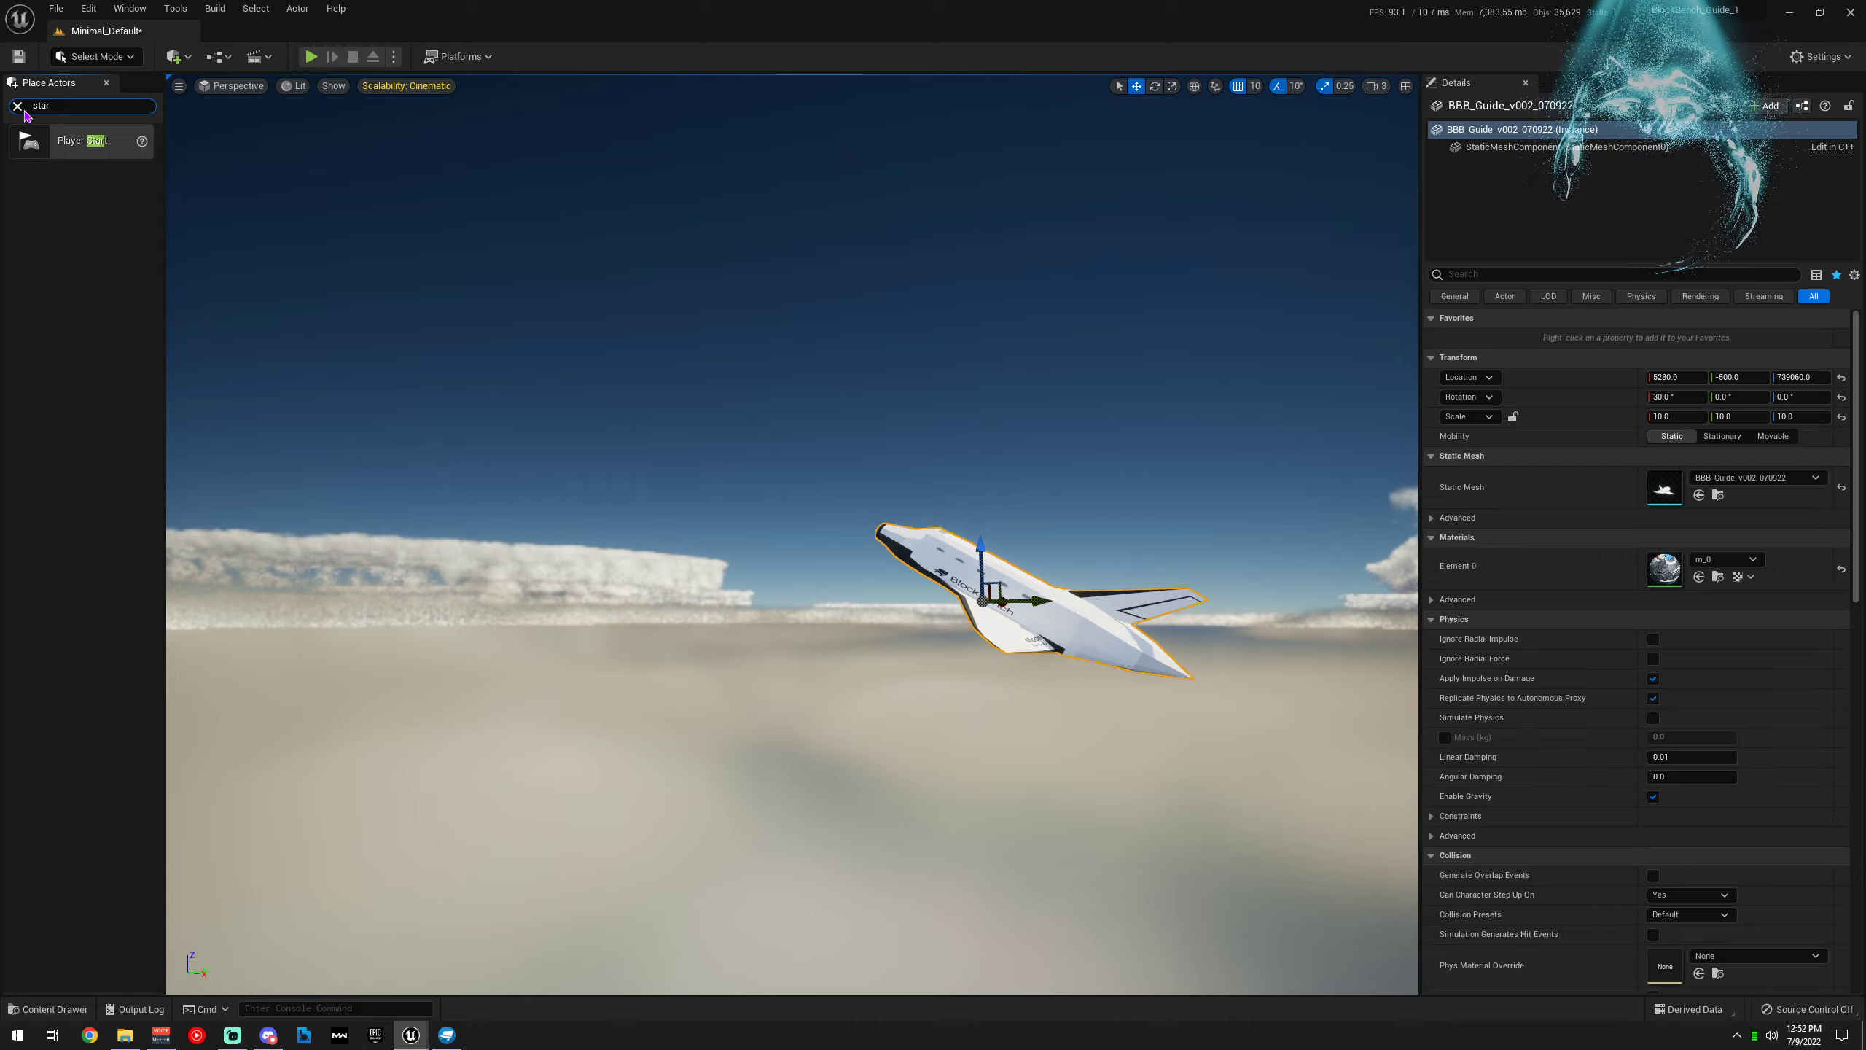
Search the placeable actors for "sky" and place a BP_Sky_Sphere above the shuttle at about X 3920, Y -210, Z 739310
{"action": "left_click", "coordinate": [18, 106]}
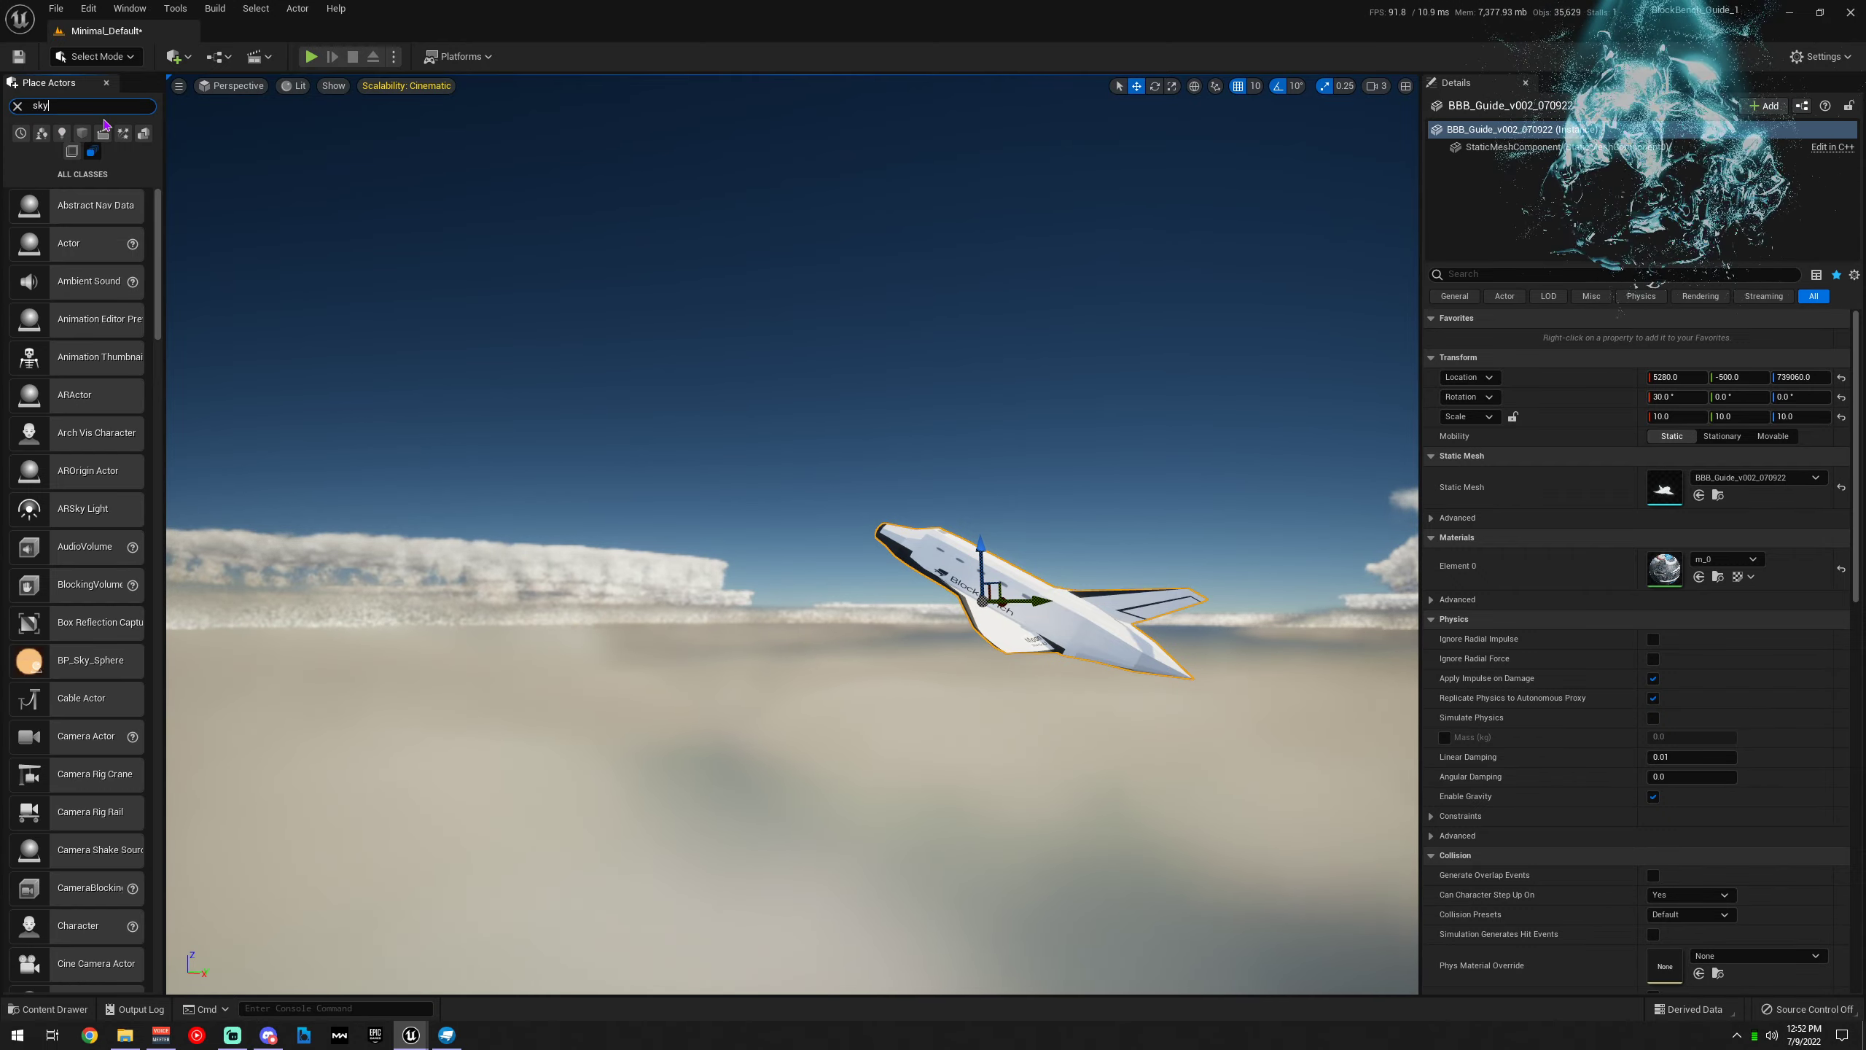
{"action": "left_click_drag", "start_coordinate": [122, 200], "coordinate": [732, 328]}
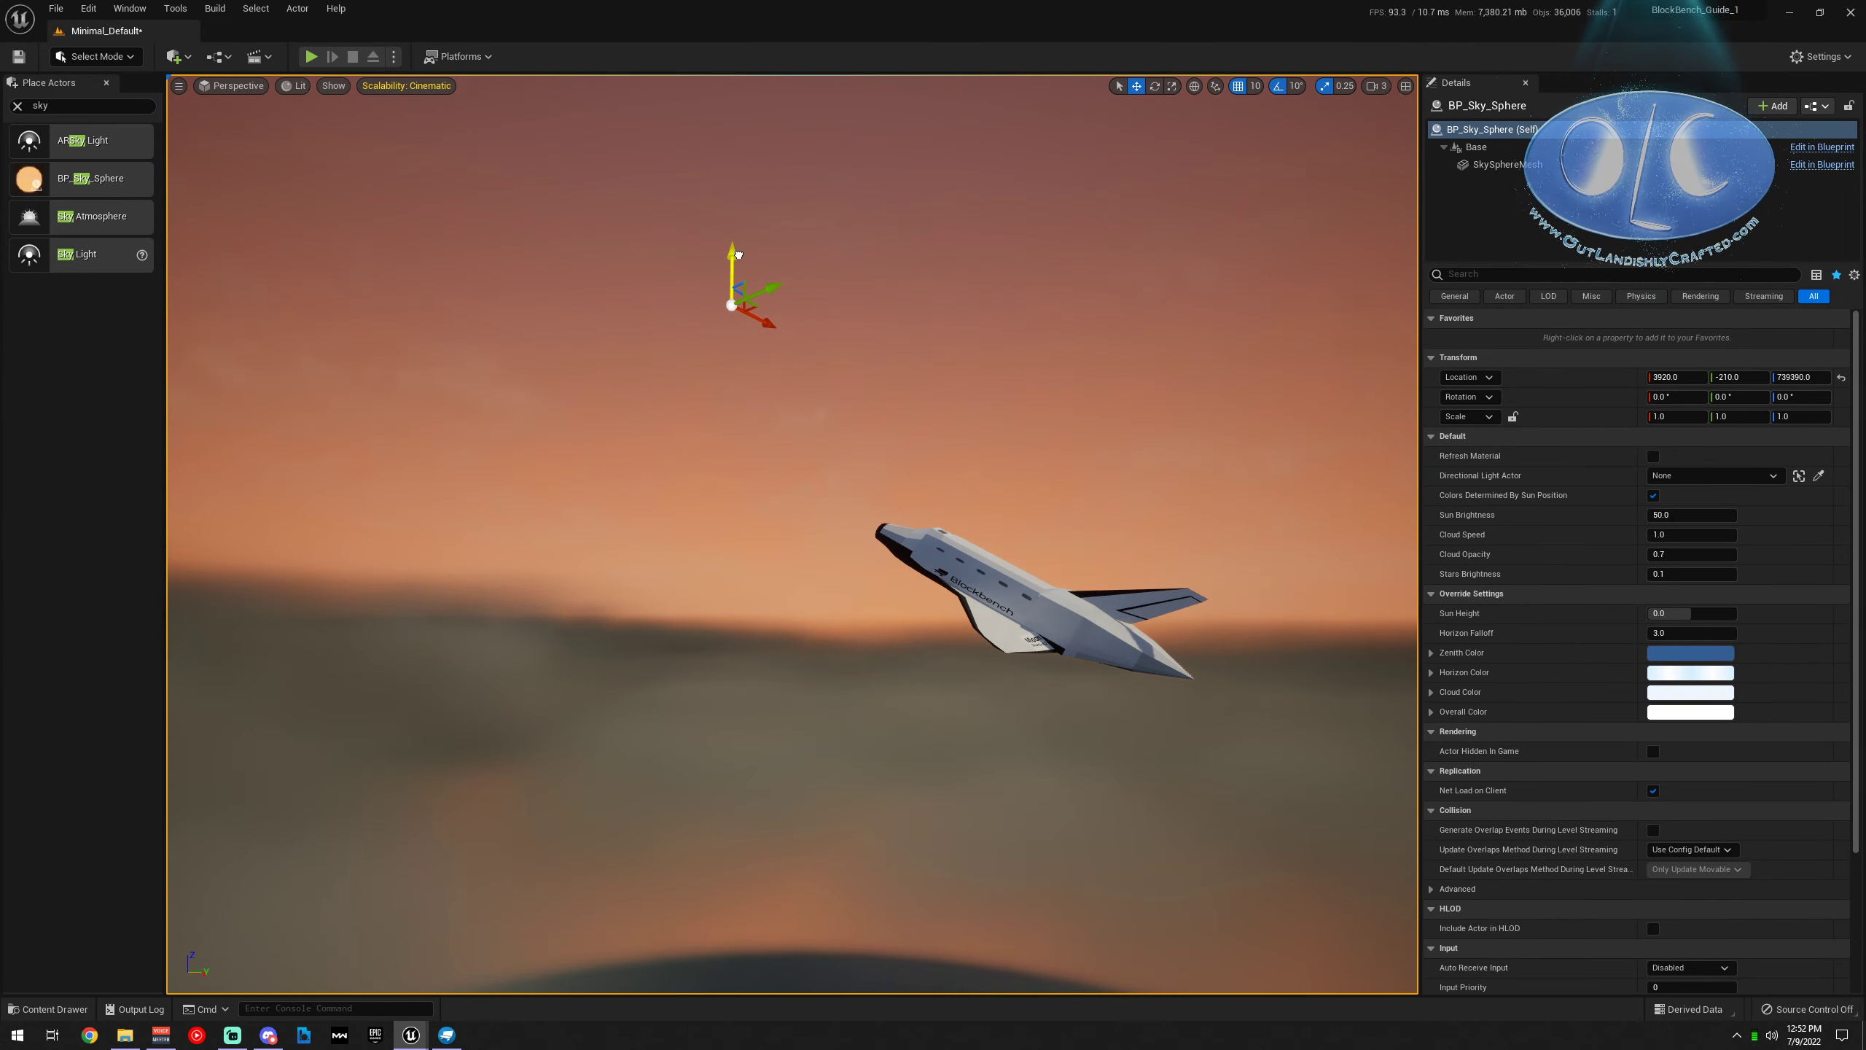
{"action": "left_click_drag", "start_coordinate": [738, 254], "coordinate": [737, 320]}
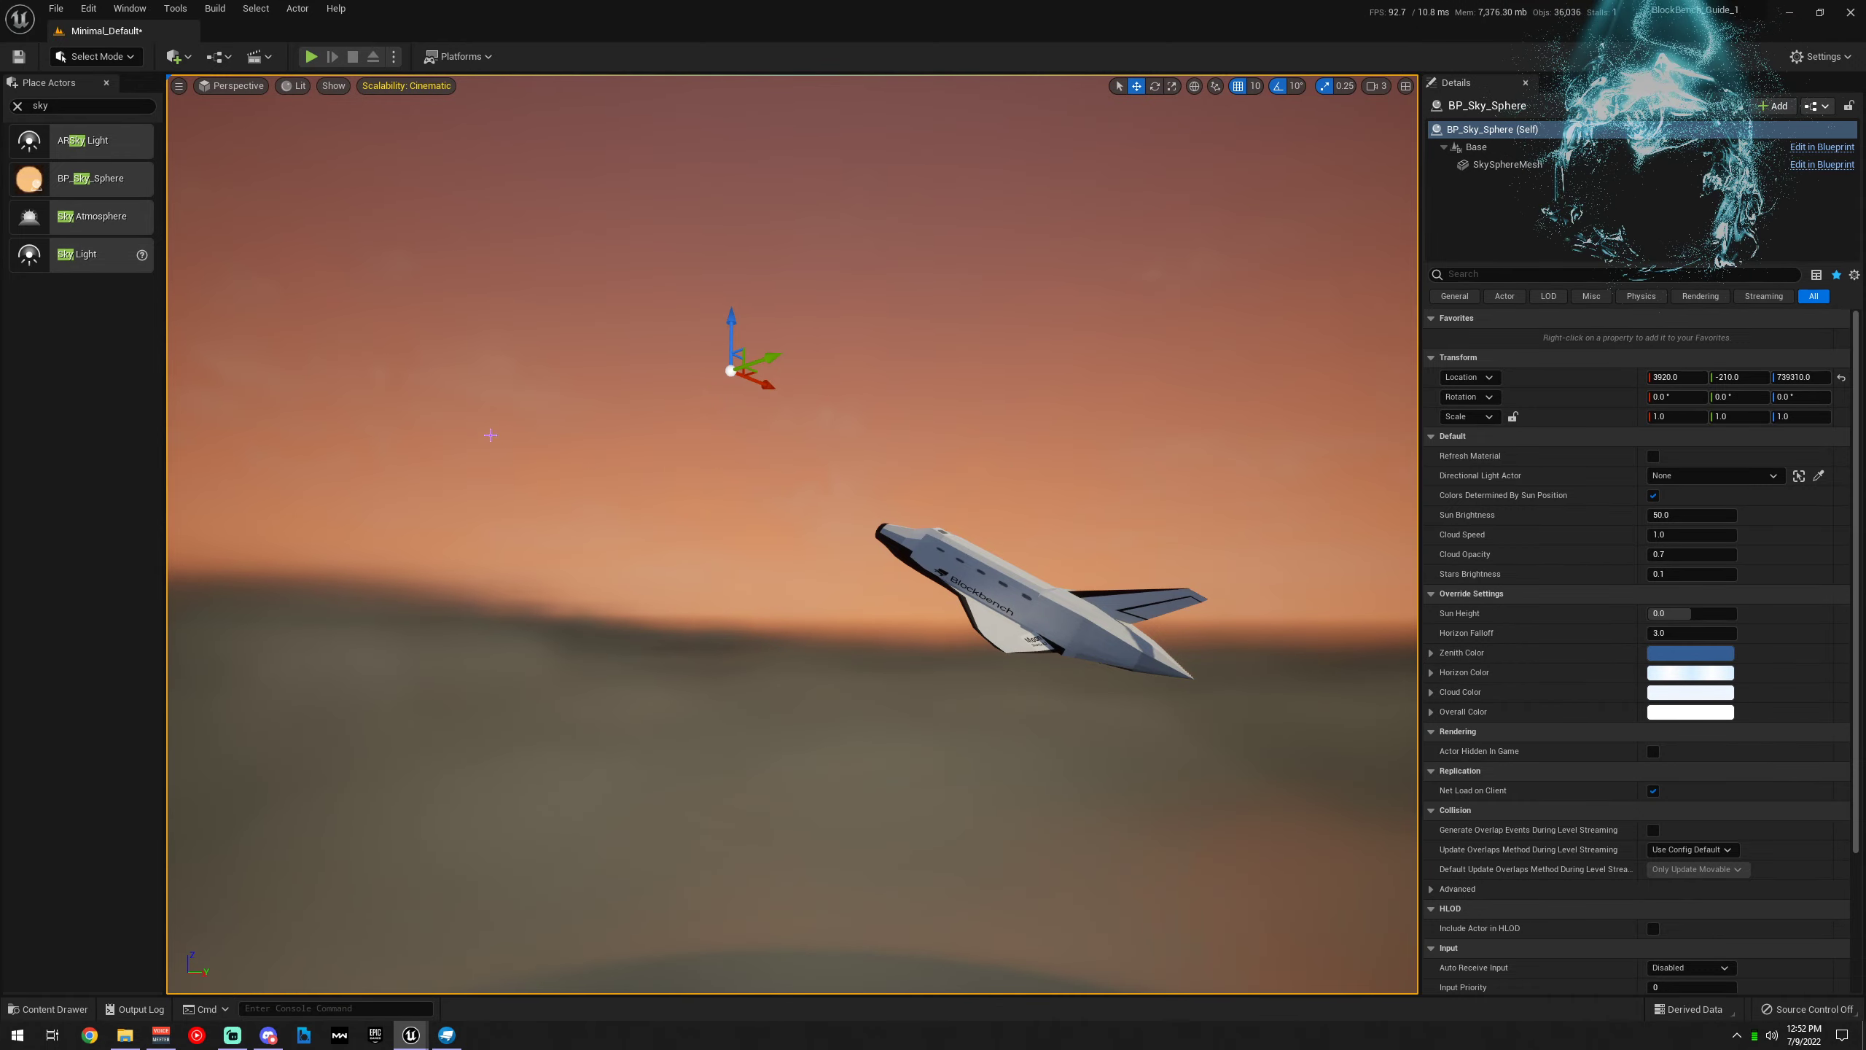
{"action": "right_click_drag", "start_coordinate": [954, 515], "coordinate": [242, 529]}
{"action": "right_click_drag", "start_coordinate": [518, 302], "coordinate": [540, 302]}
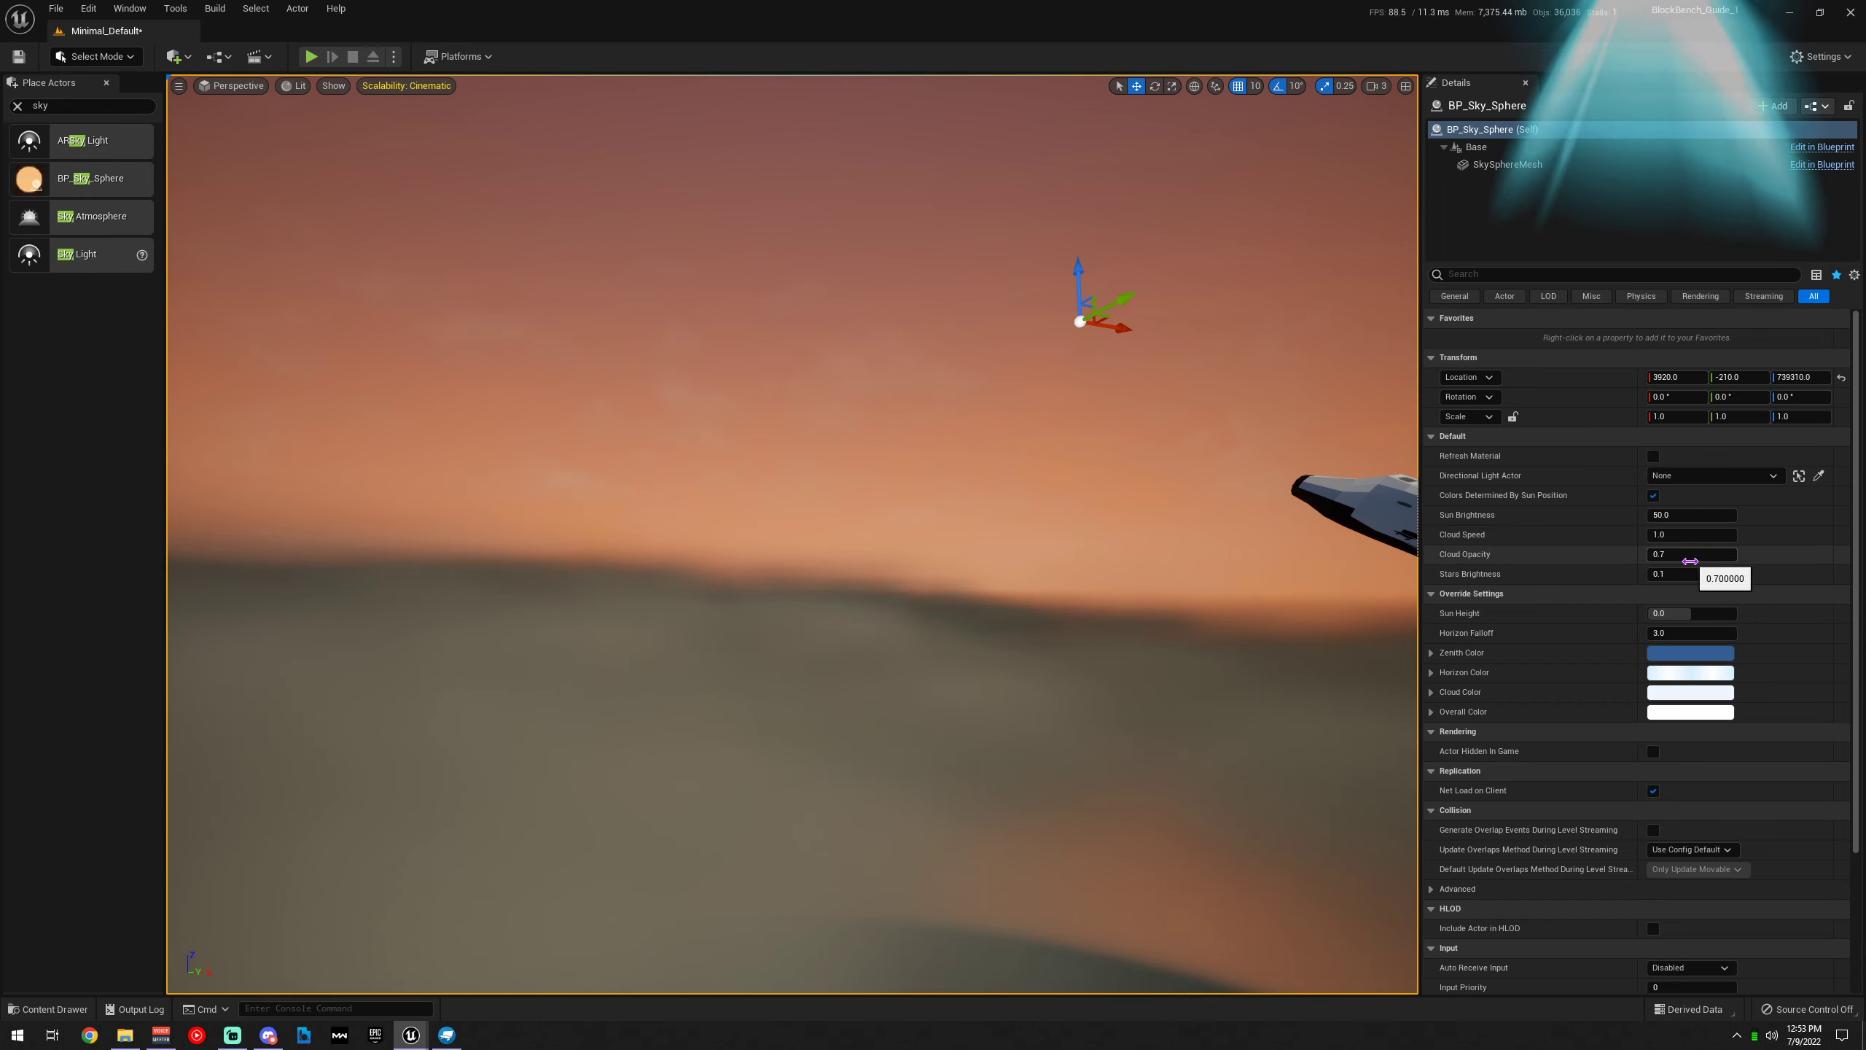
Lower the sky sphere's sun height to about -0.92 and set its stars brightness to 0.1 for a starry night sky
{"action": "left_click_drag", "start_coordinate": [1689, 573], "coordinate": [1718, 574]}
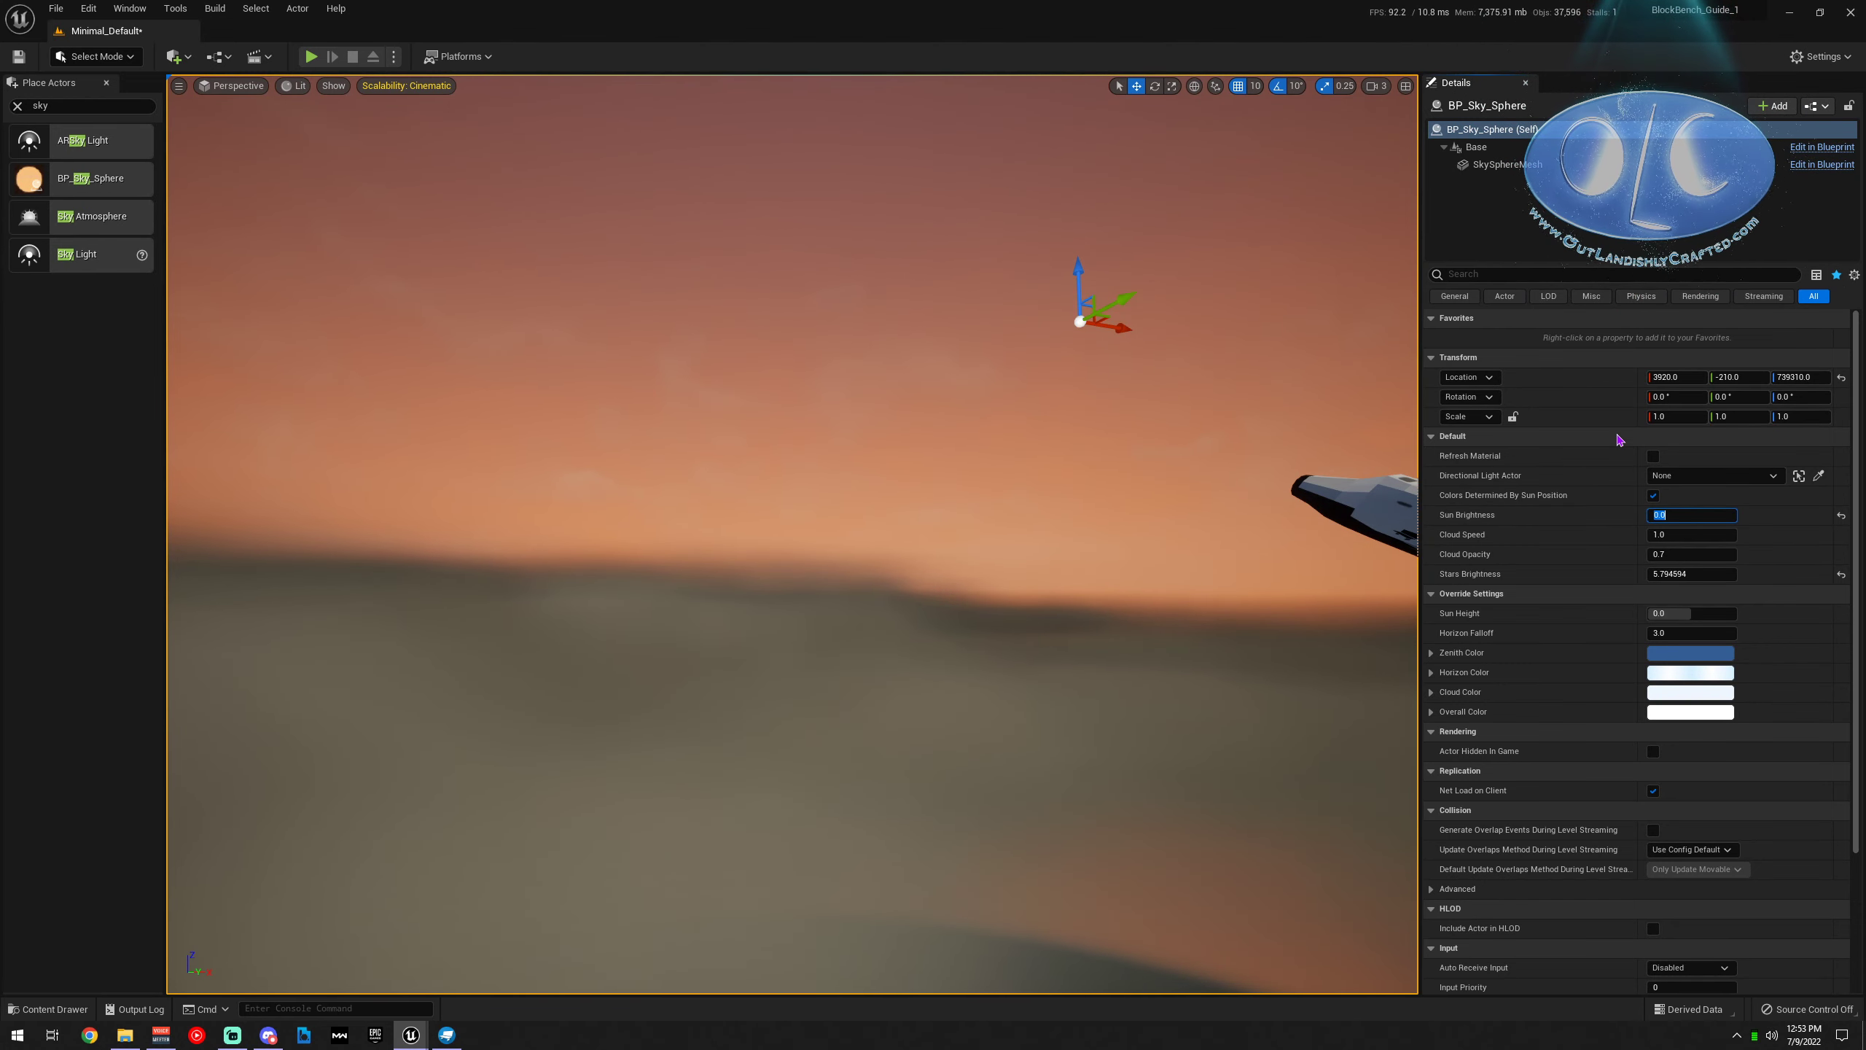
{"action": "right_click_drag", "start_coordinate": [314, 81], "coordinate": [183, 70]}
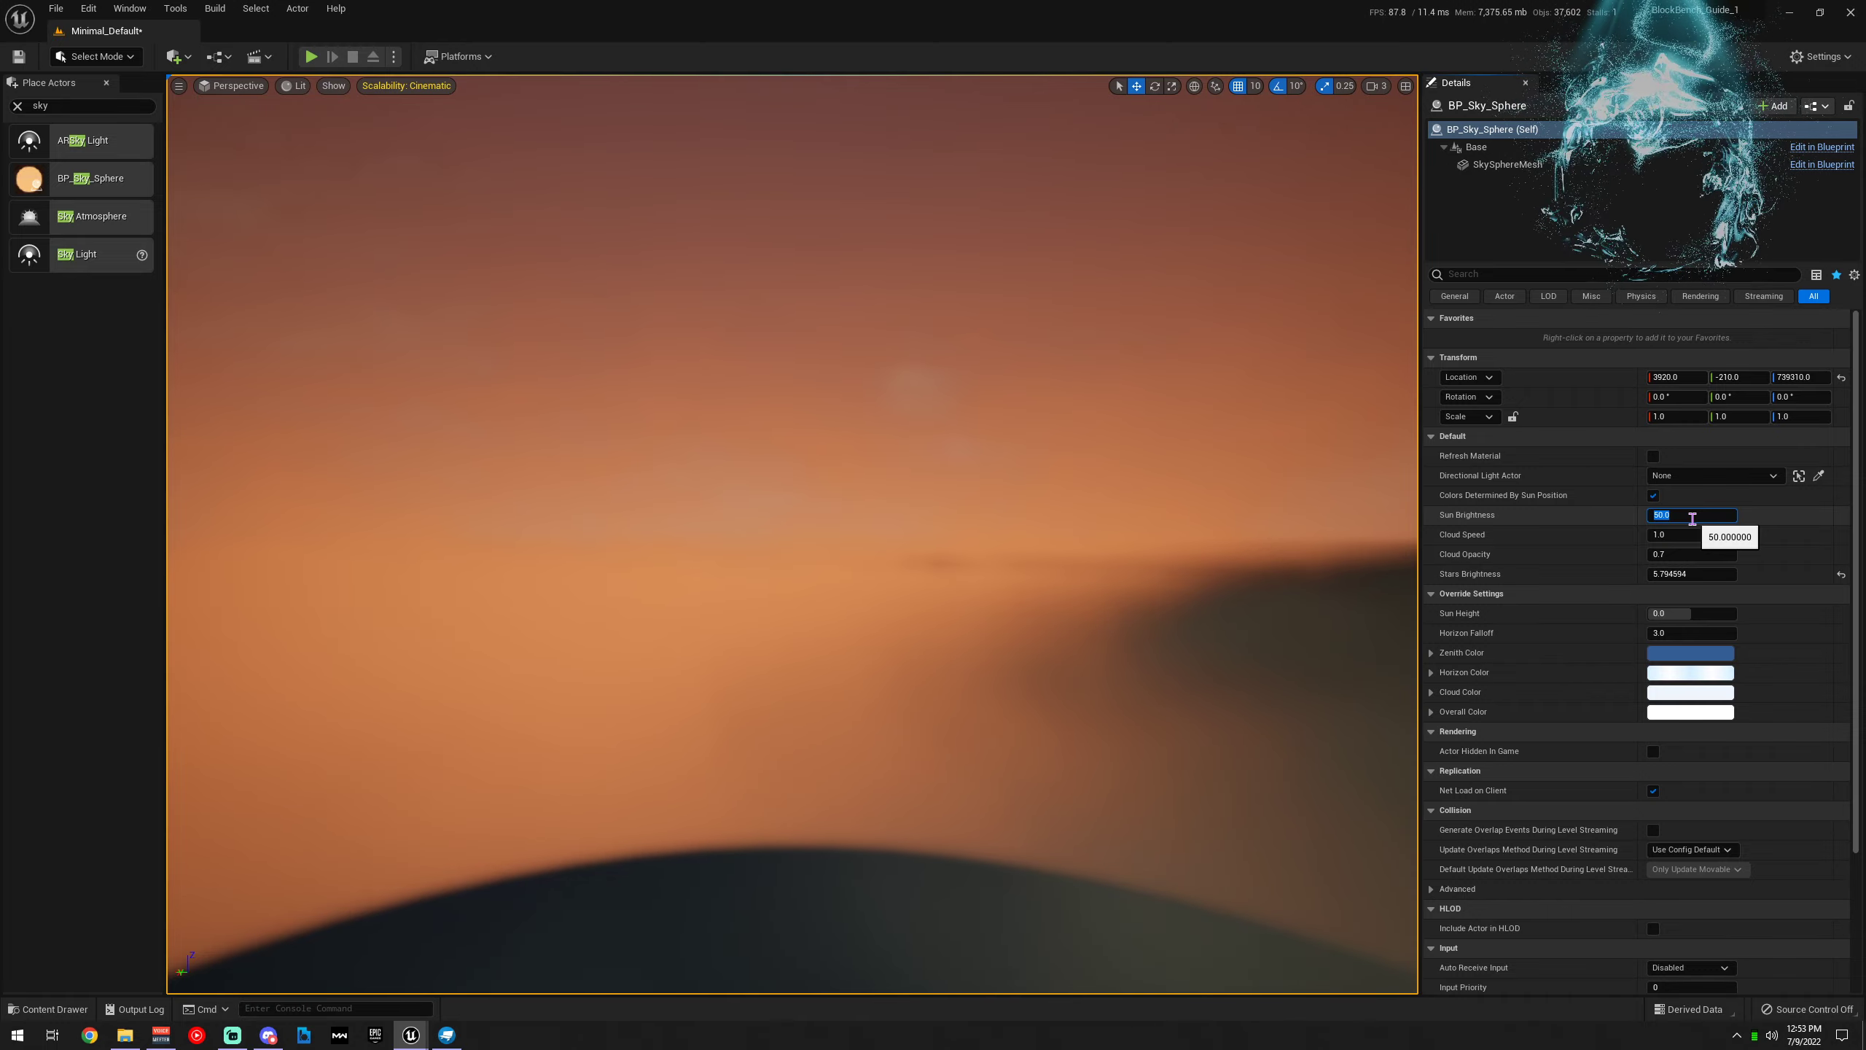
{"action": "left_click", "coordinate": [1690, 535]}
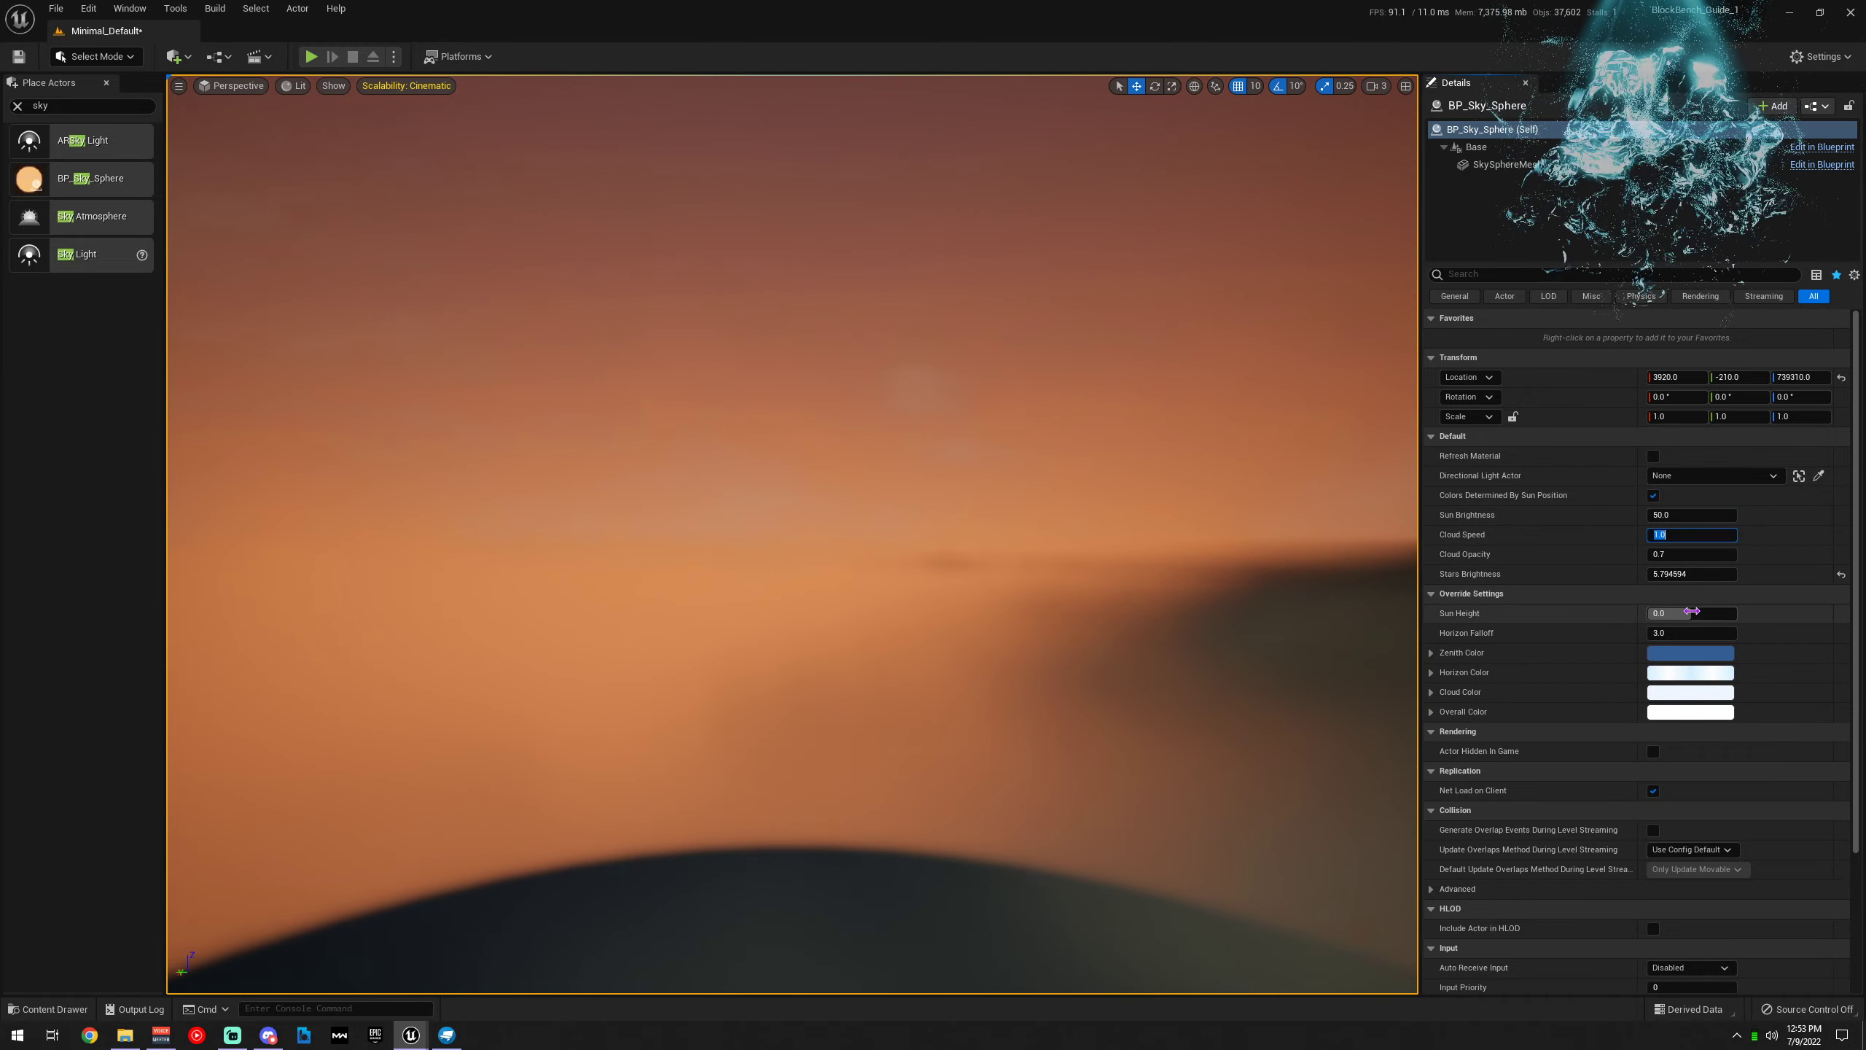
{"action": "left_click_drag", "start_coordinate": [1692, 616], "coordinate": [1653, 616]}
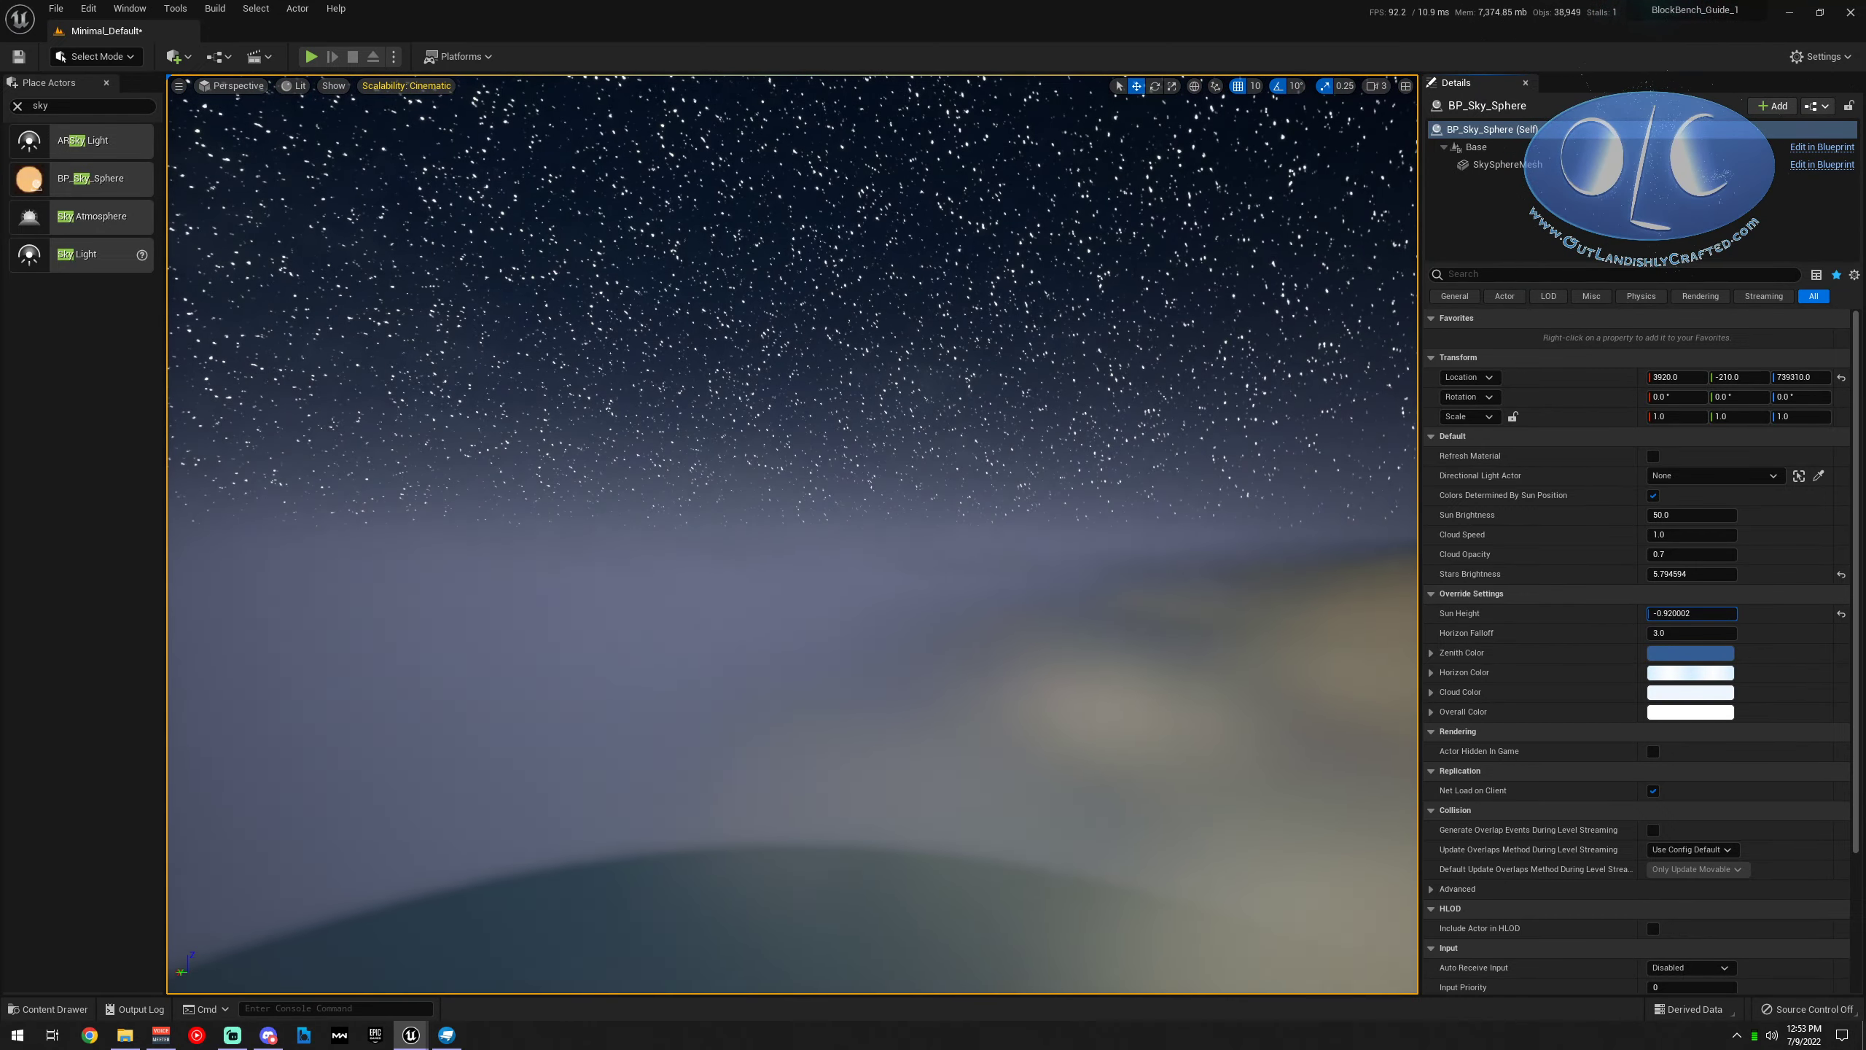
{"action": "right_click_drag", "start_coordinate": [1028, 551], "coordinate": [1264, 533]}
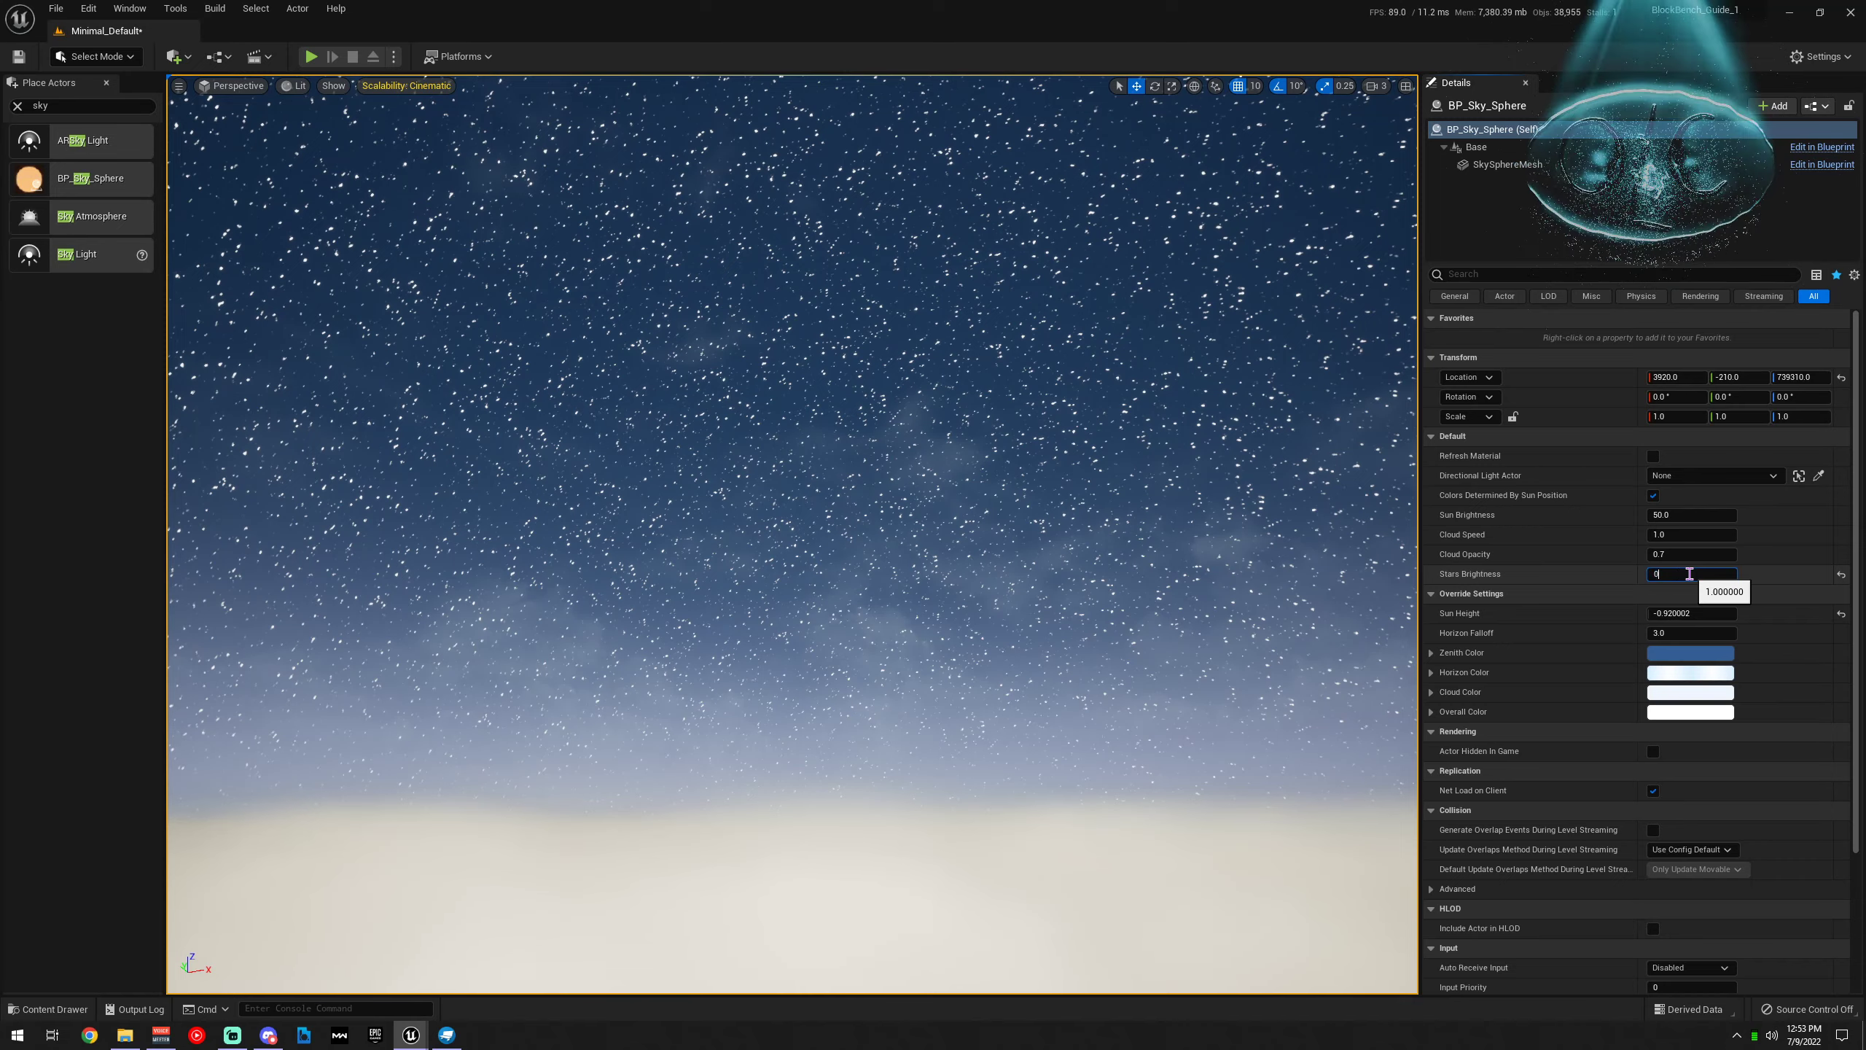
{"action": "right_click_drag", "start_coordinate": [1190, 397], "coordinate": [1381, 397]}
{"action": "mouse_move", "coordinate": [1125, 586]}
{"action": "right_mouse_down"}
{"action": "mouse_move", "coordinate": [1043, 603]}
{"action": "mouse_move", "coordinate": [1065, 581]}
{"action": "mouse_move", "coordinate": [1125, 586]}
{"action": "right_mouse_up"}
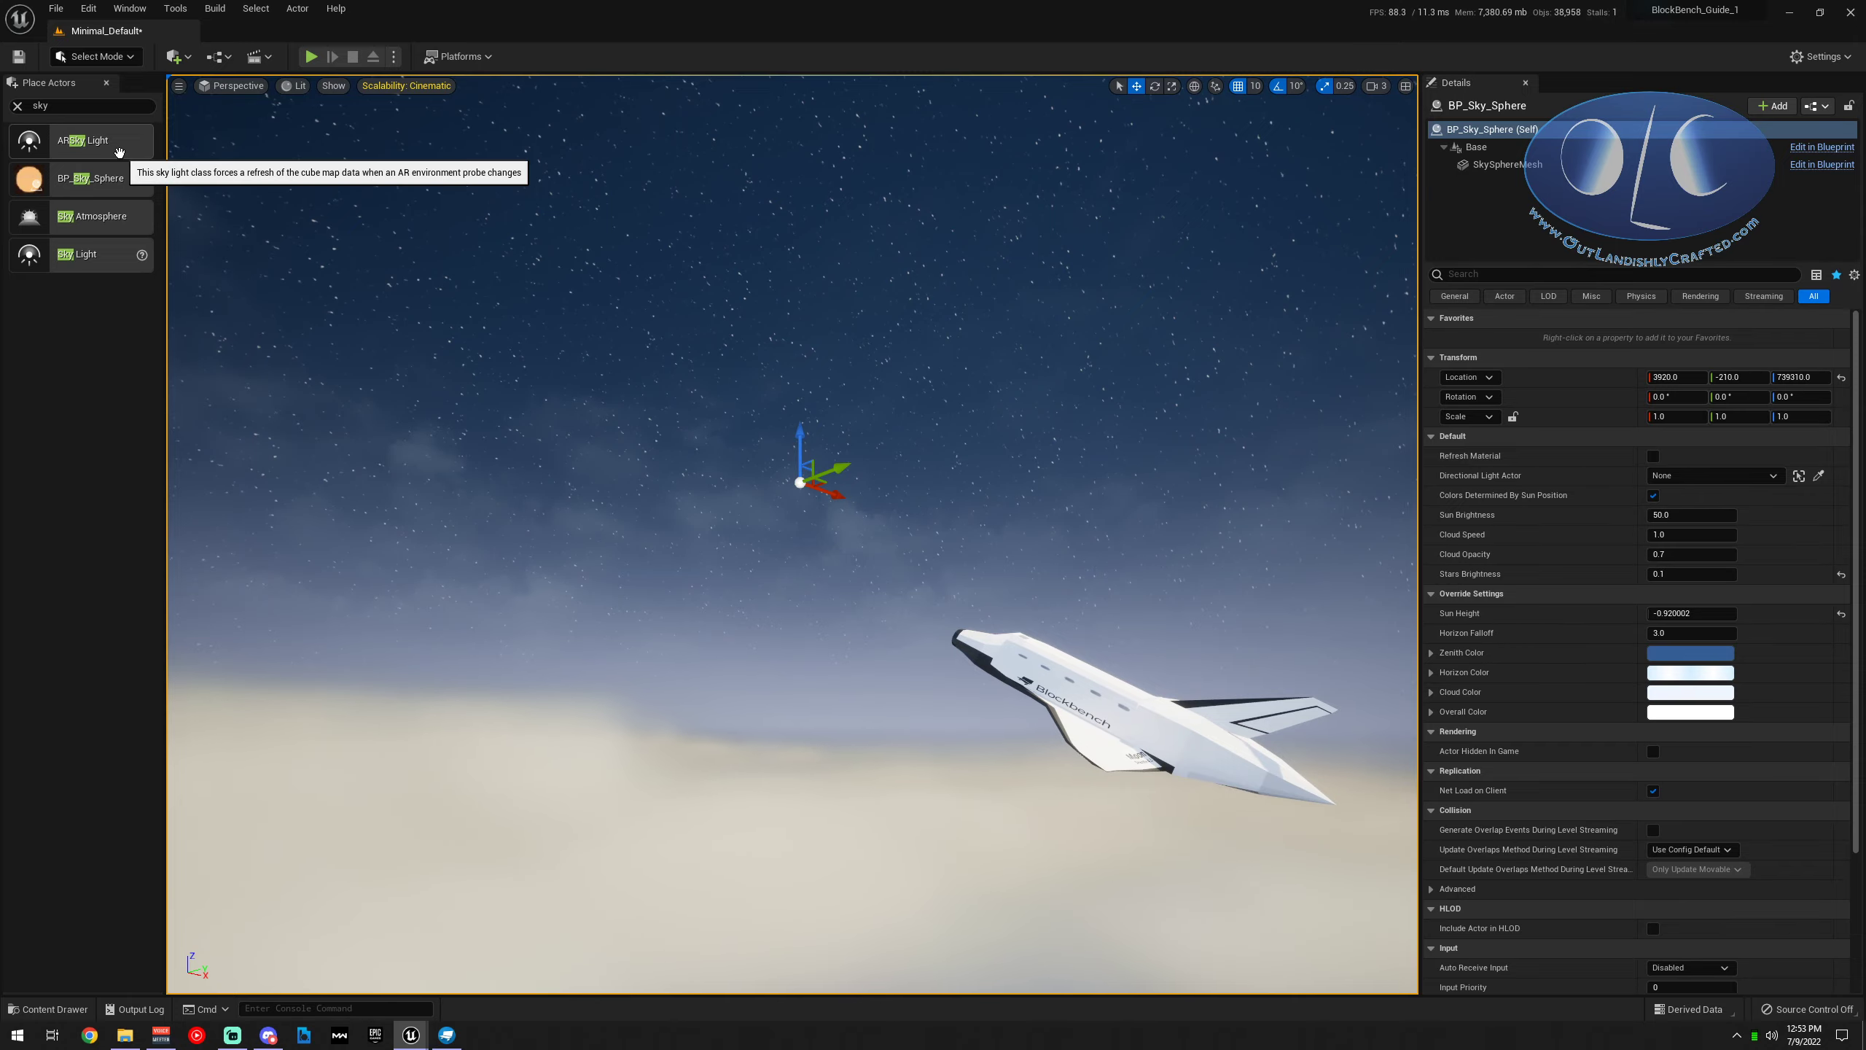
Try adding a Sky Atmosphere and a Sky Light to the scene near the shuttle
{"action": "left_click_drag", "start_coordinate": [92, 216], "coordinate": [635, 649]}
{"action": "key", "text": "Delete"}
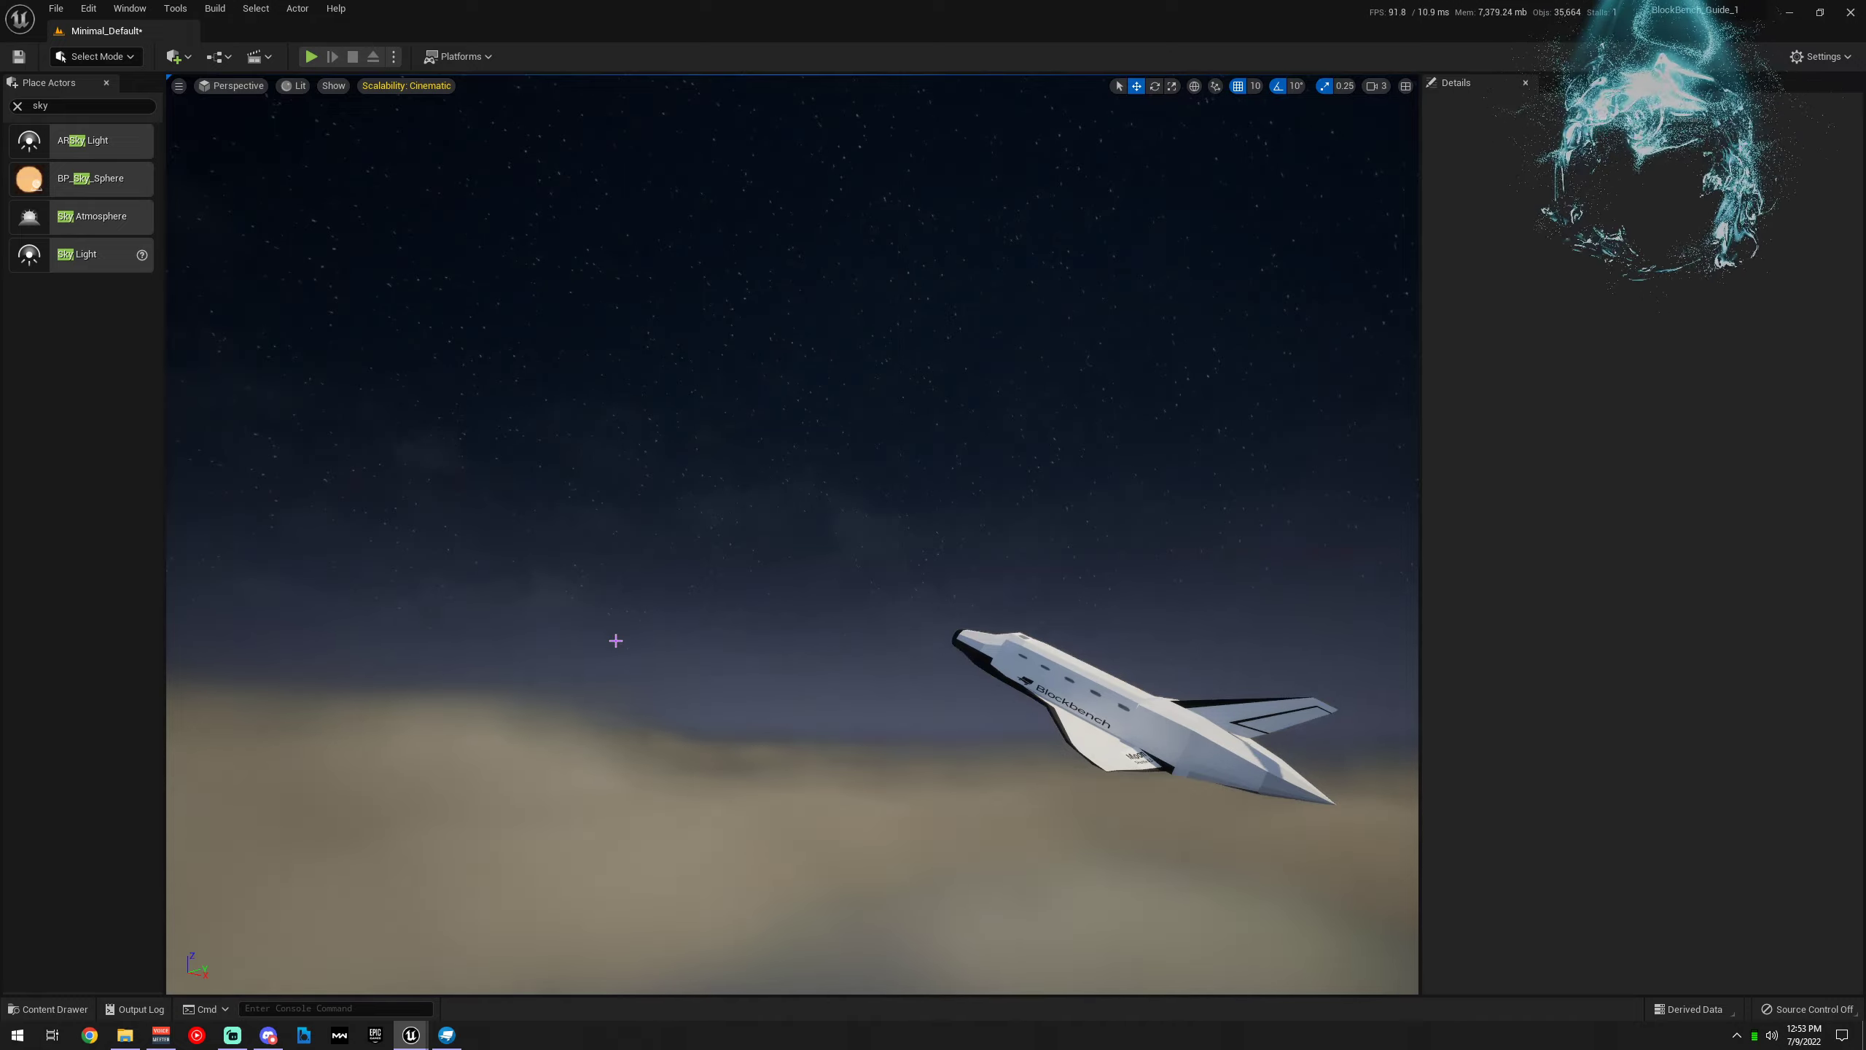
{"action": "left_click_drag", "start_coordinate": [75, 252], "coordinate": [1361, 582]}
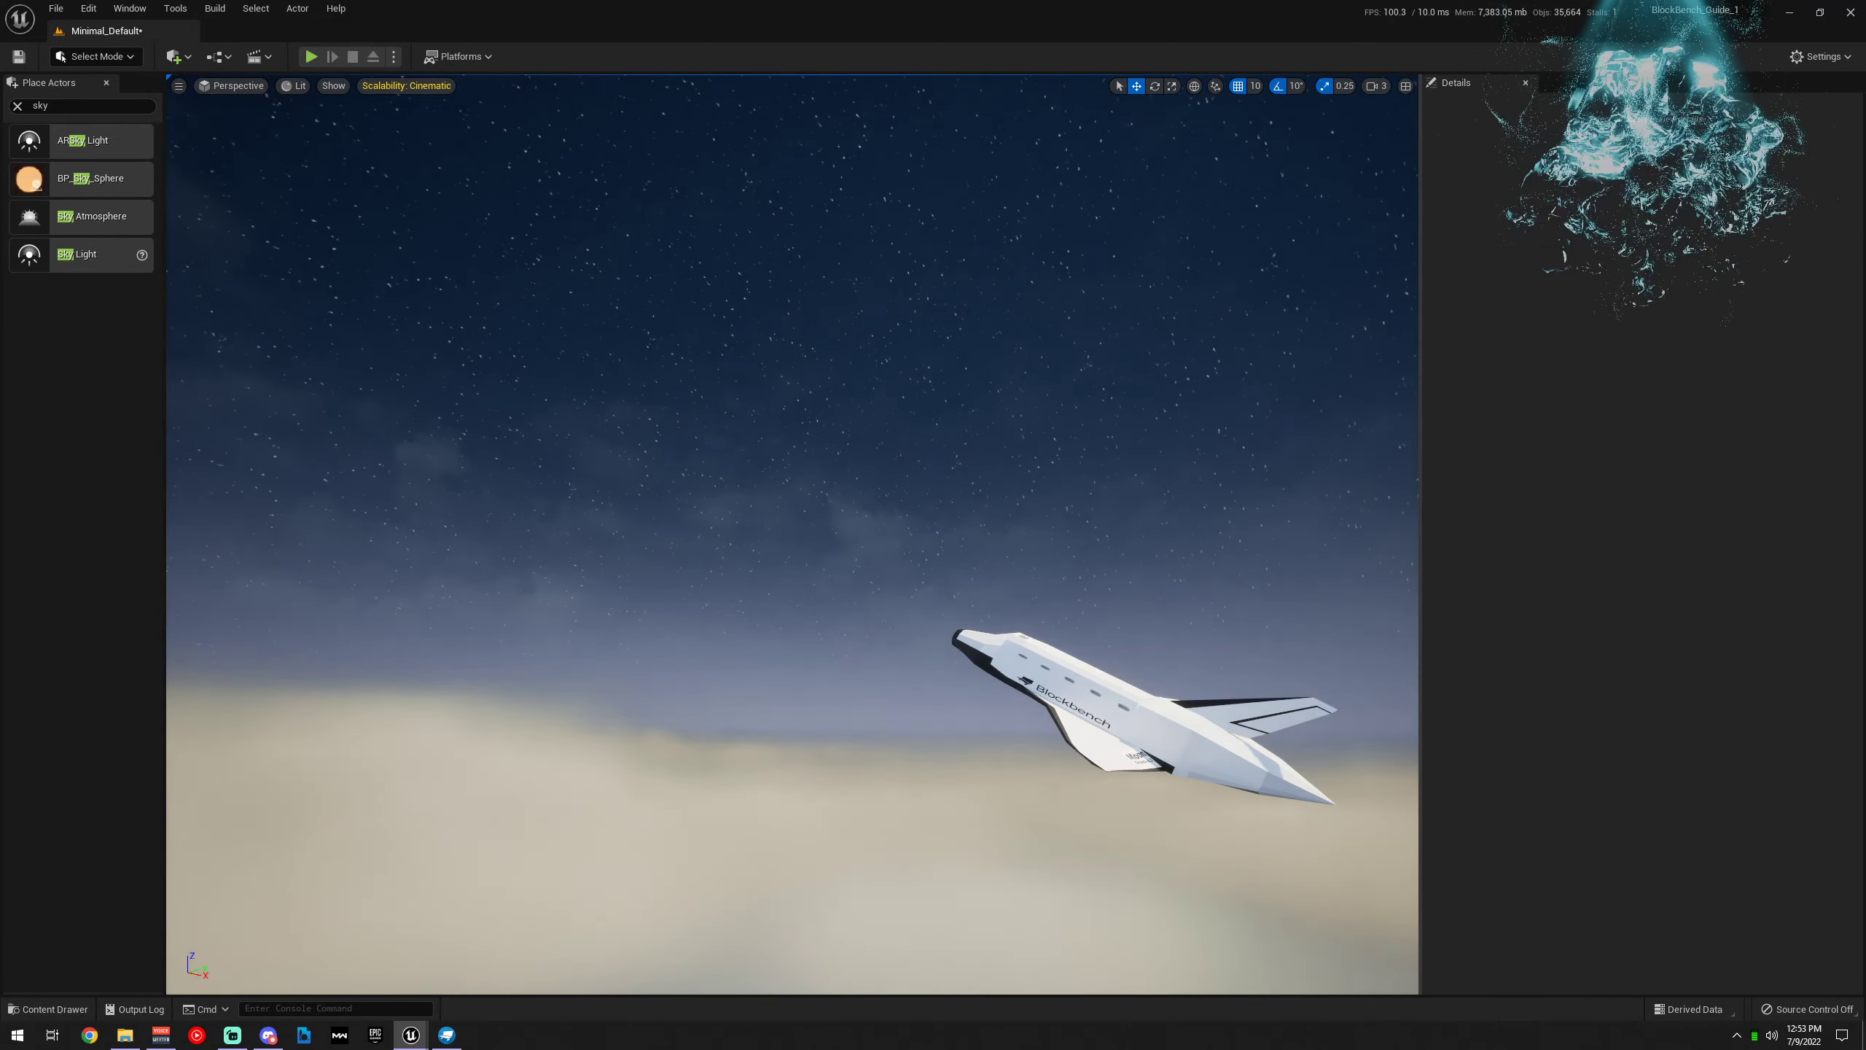
Select the shuttle and narrow the Details area to give the scene view more width
{"action": "left_click", "coordinate": [1216, 740]}
{"action": "right_click_drag", "start_coordinate": [1216, 740], "coordinate": [1102, 768]}
{"action": "key", "text": "d"}
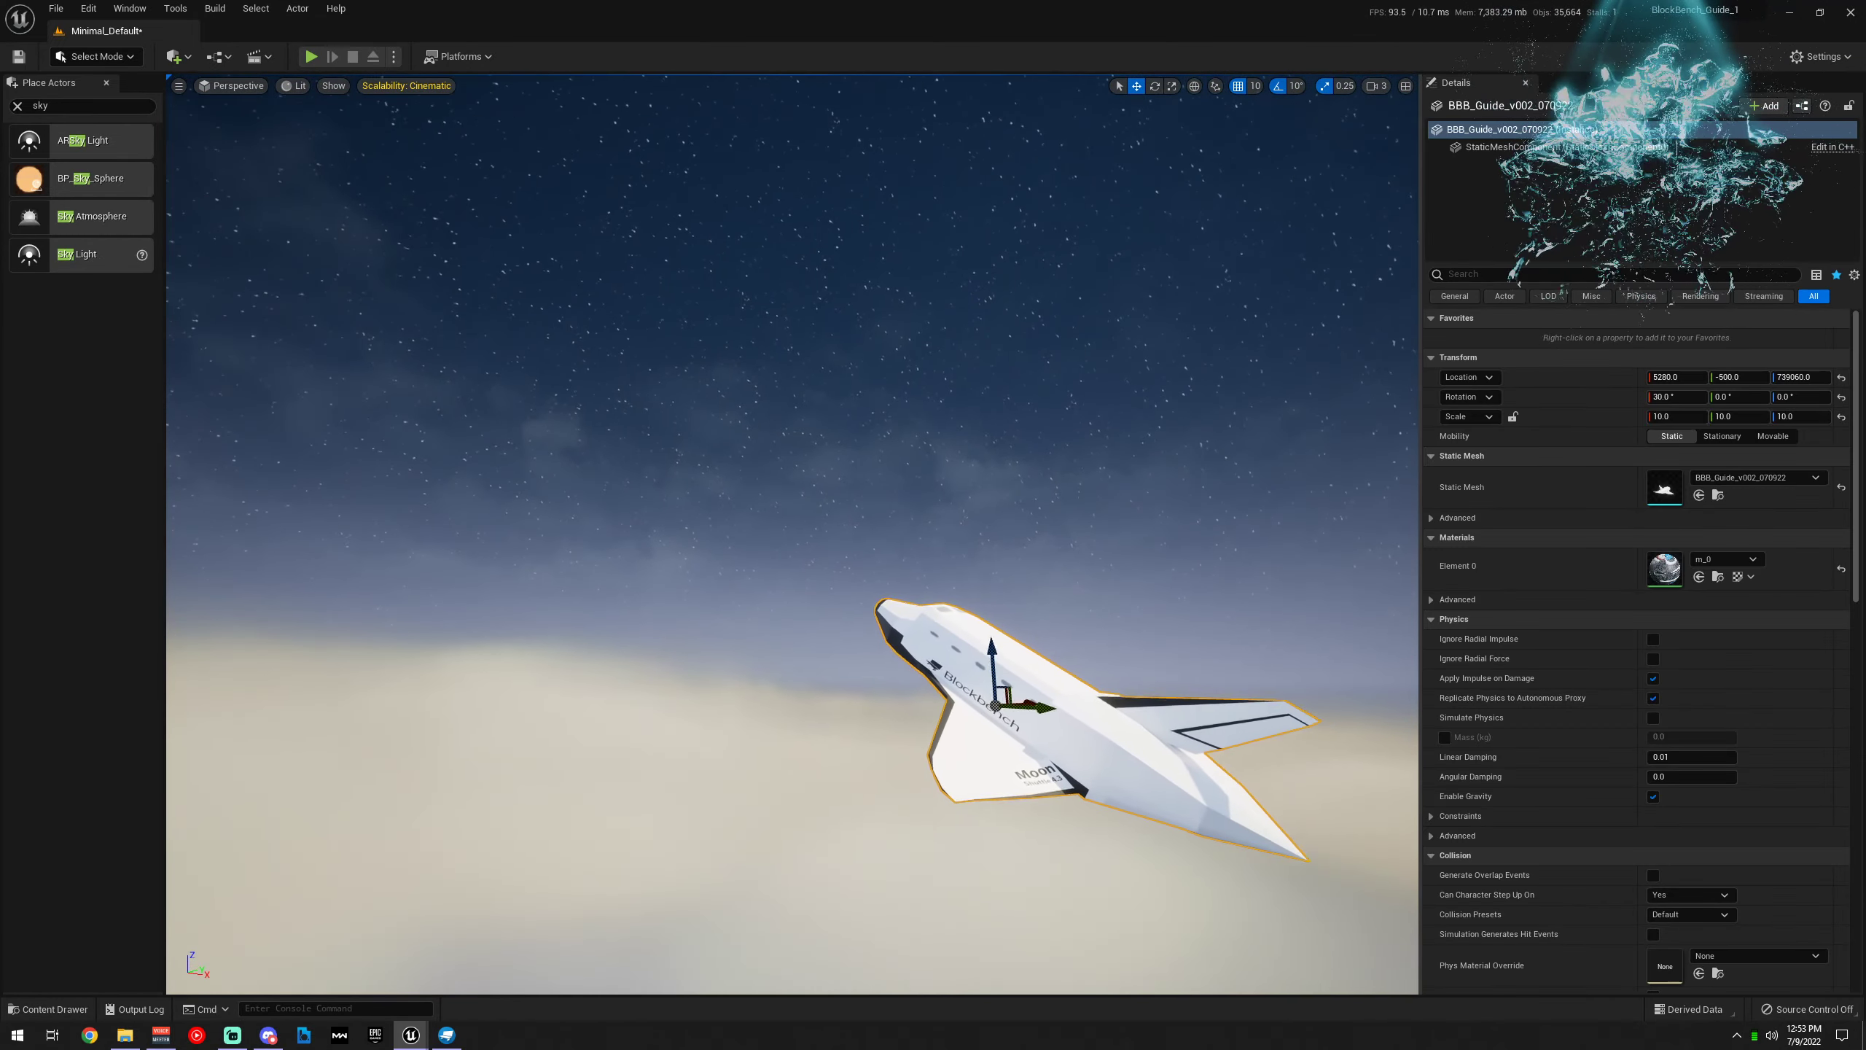
{"action": "left_click_drag", "start_coordinate": [1421, 655], "coordinate": [1573, 655]}
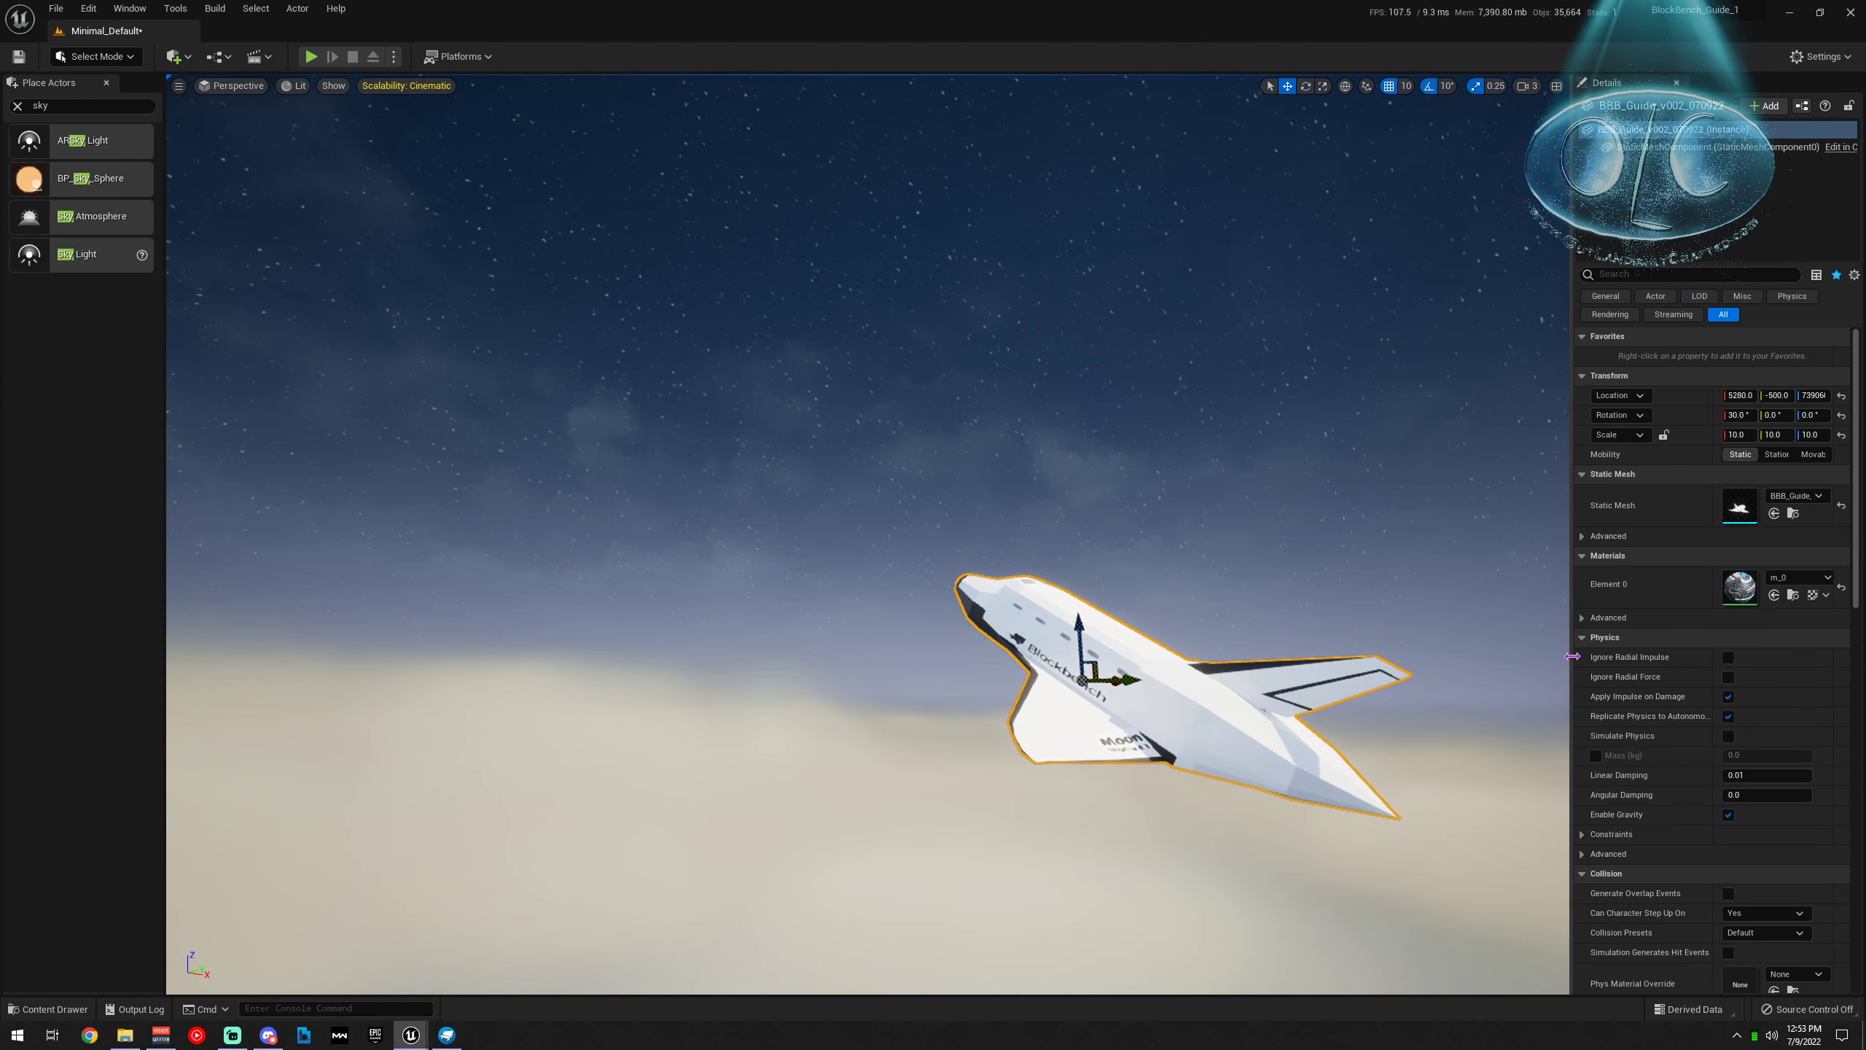
{"action": "mouse_move", "coordinate": [1250, 567]}
{"action": "right_mouse_down"}
{"action": "mouse_move", "coordinate": [1220, 570]}
{"action": "mouse_move", "coordinate": [1249, 568]}
{"action": "right_mouse_up"}
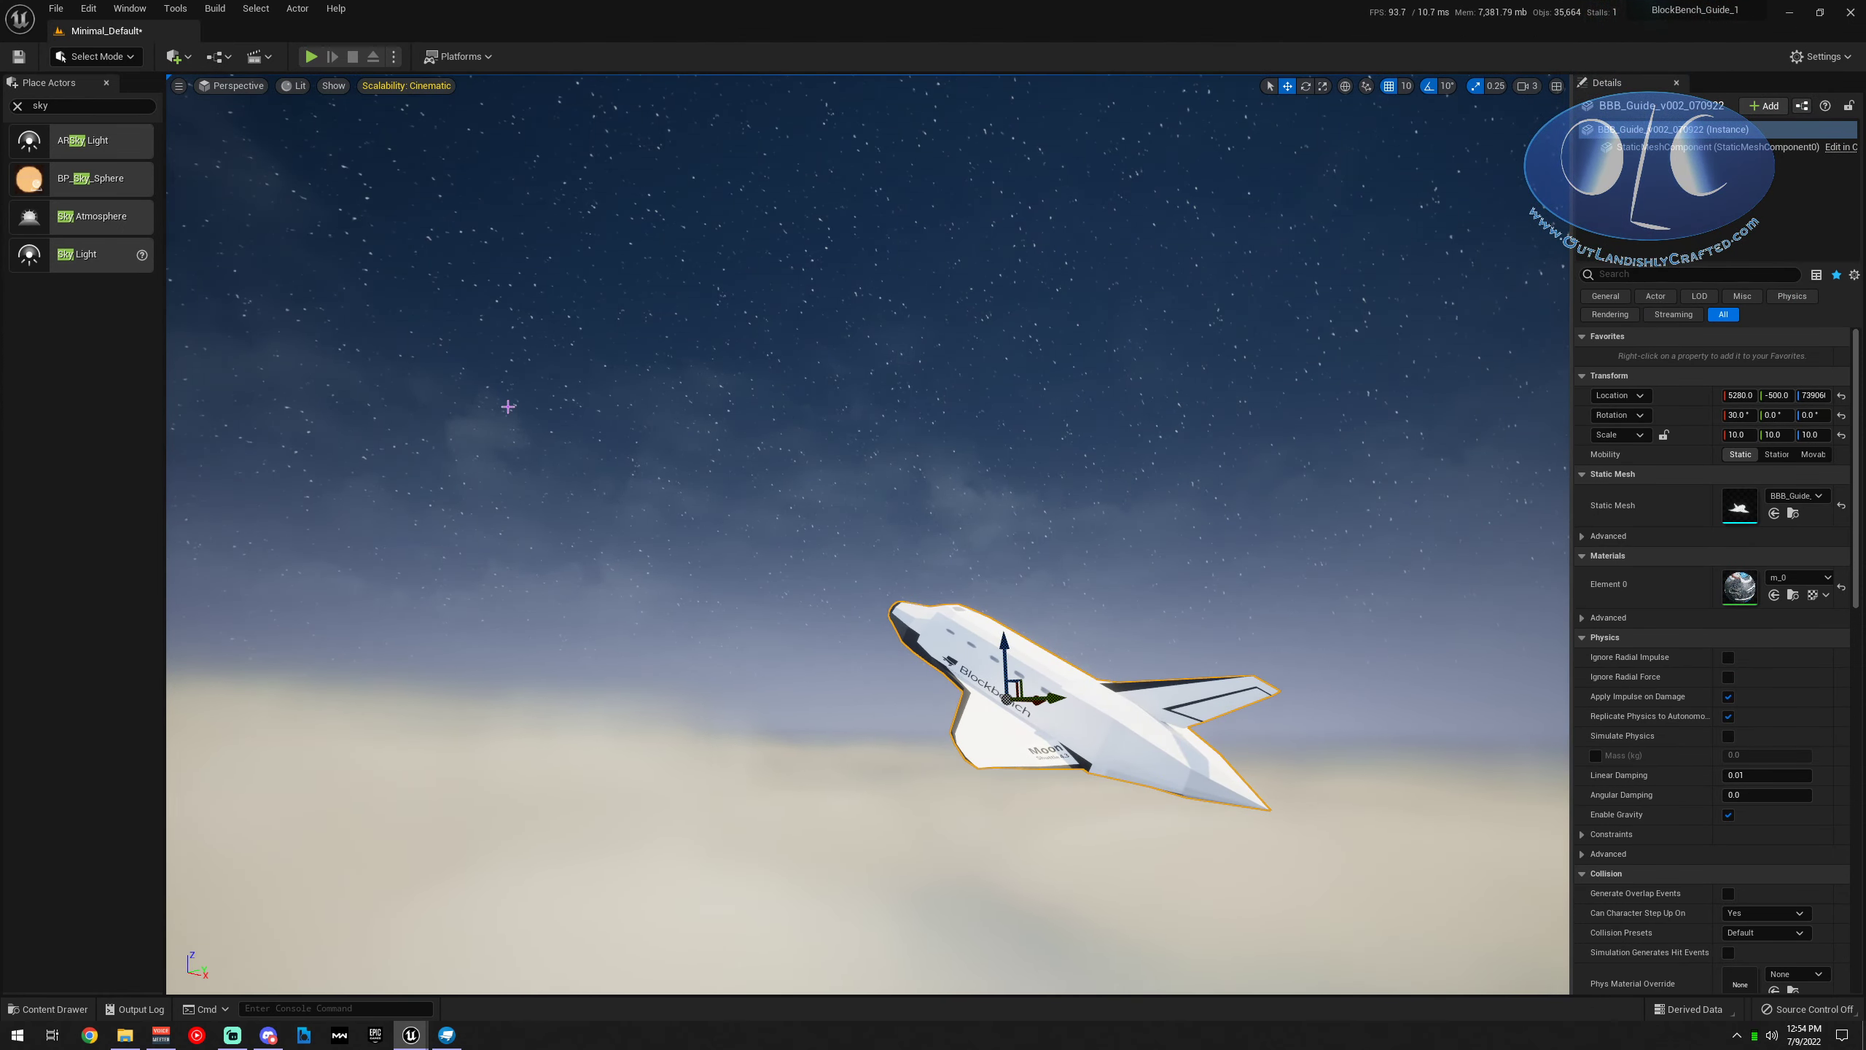
Search the placeable actors for "camer" and place a Cine Camera Actor below the shuttle at about X 4440, Y -20
{"action": "left_click", "coordinate": [17, 105]}
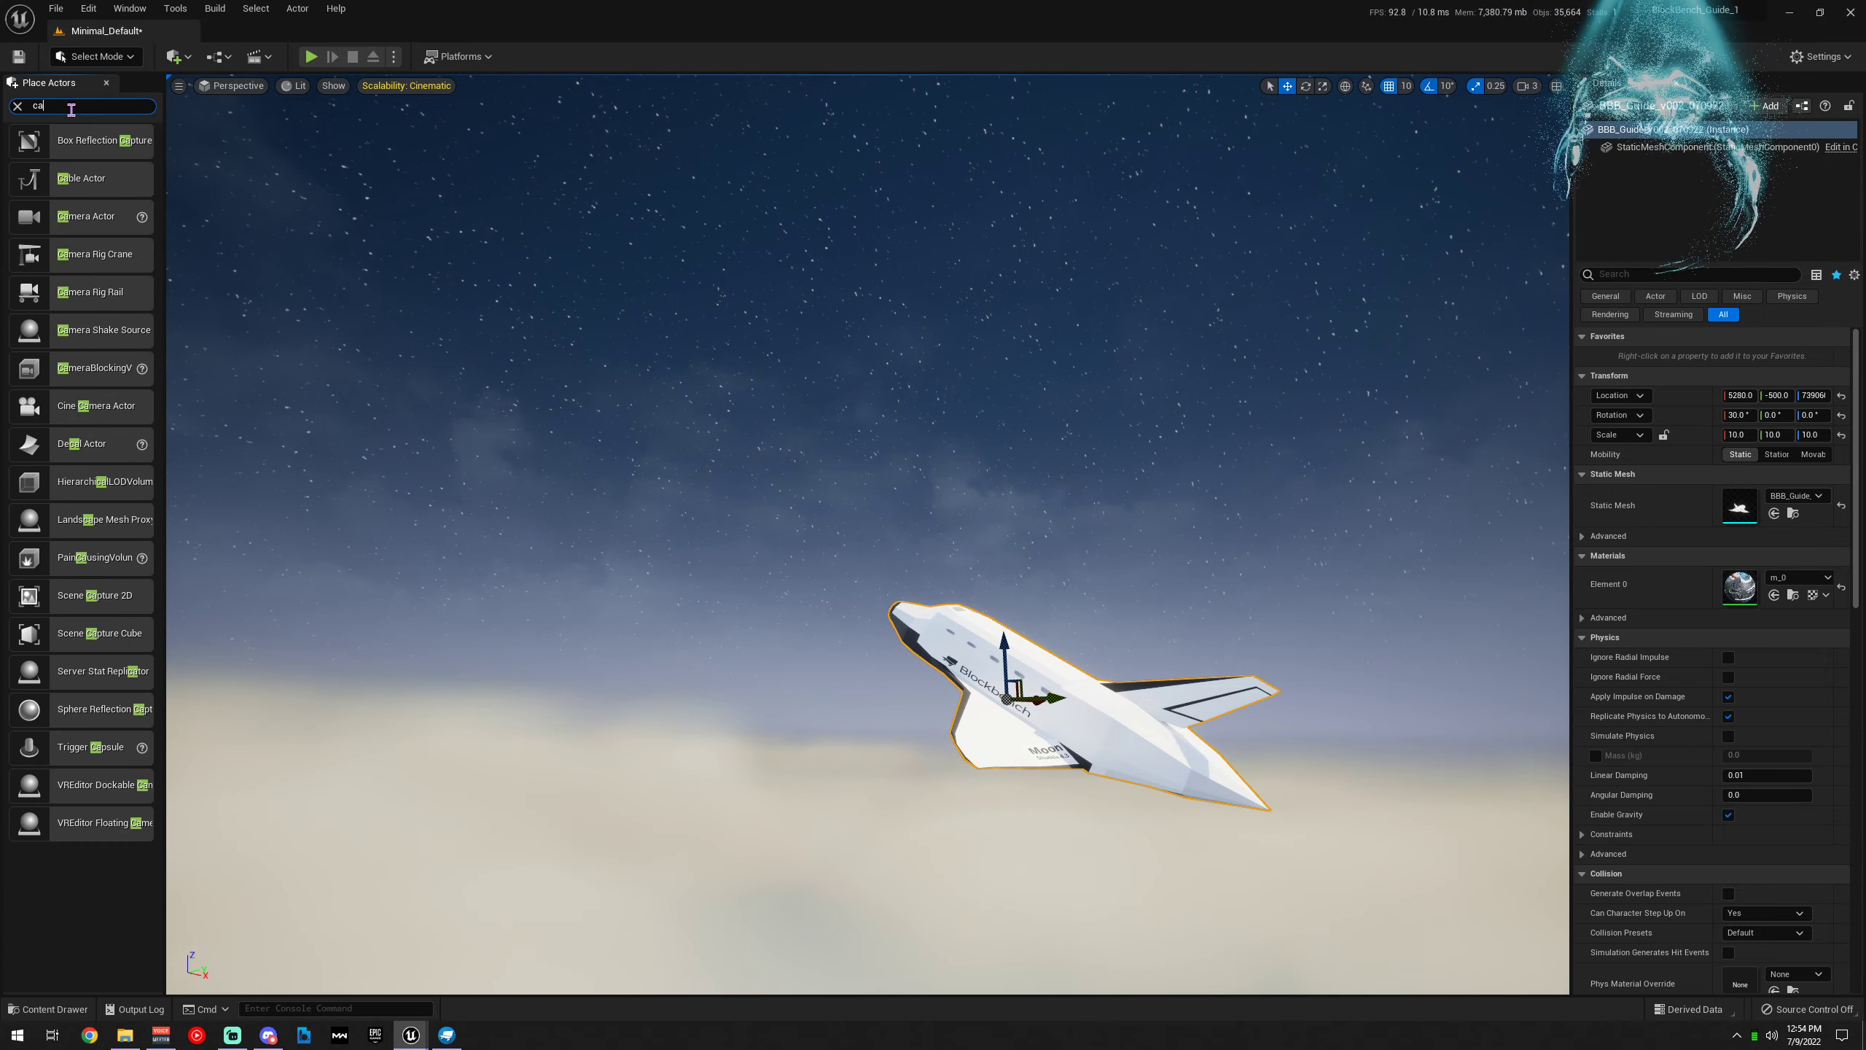
{"action": "type", "text": "camer"}
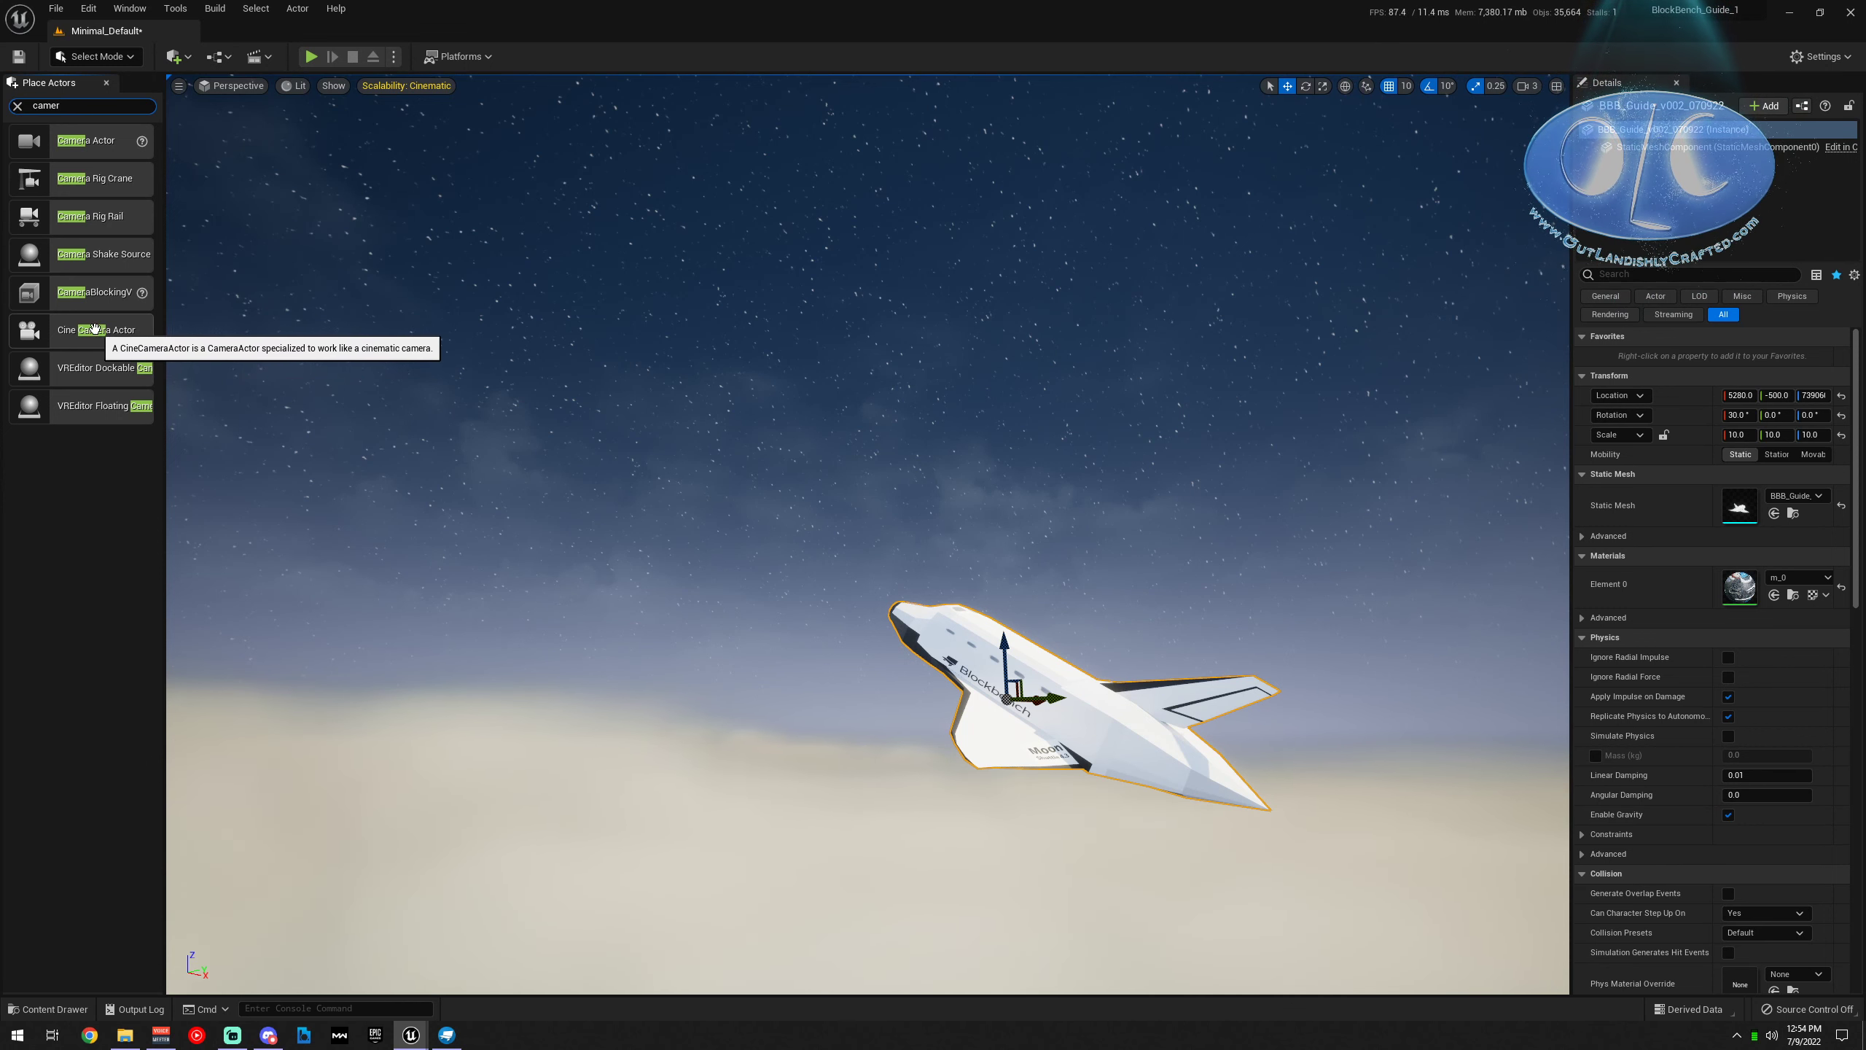
{"action": "left_click_drag", "start_coordinate": [94, 328], "coordinate": [938, 919]}
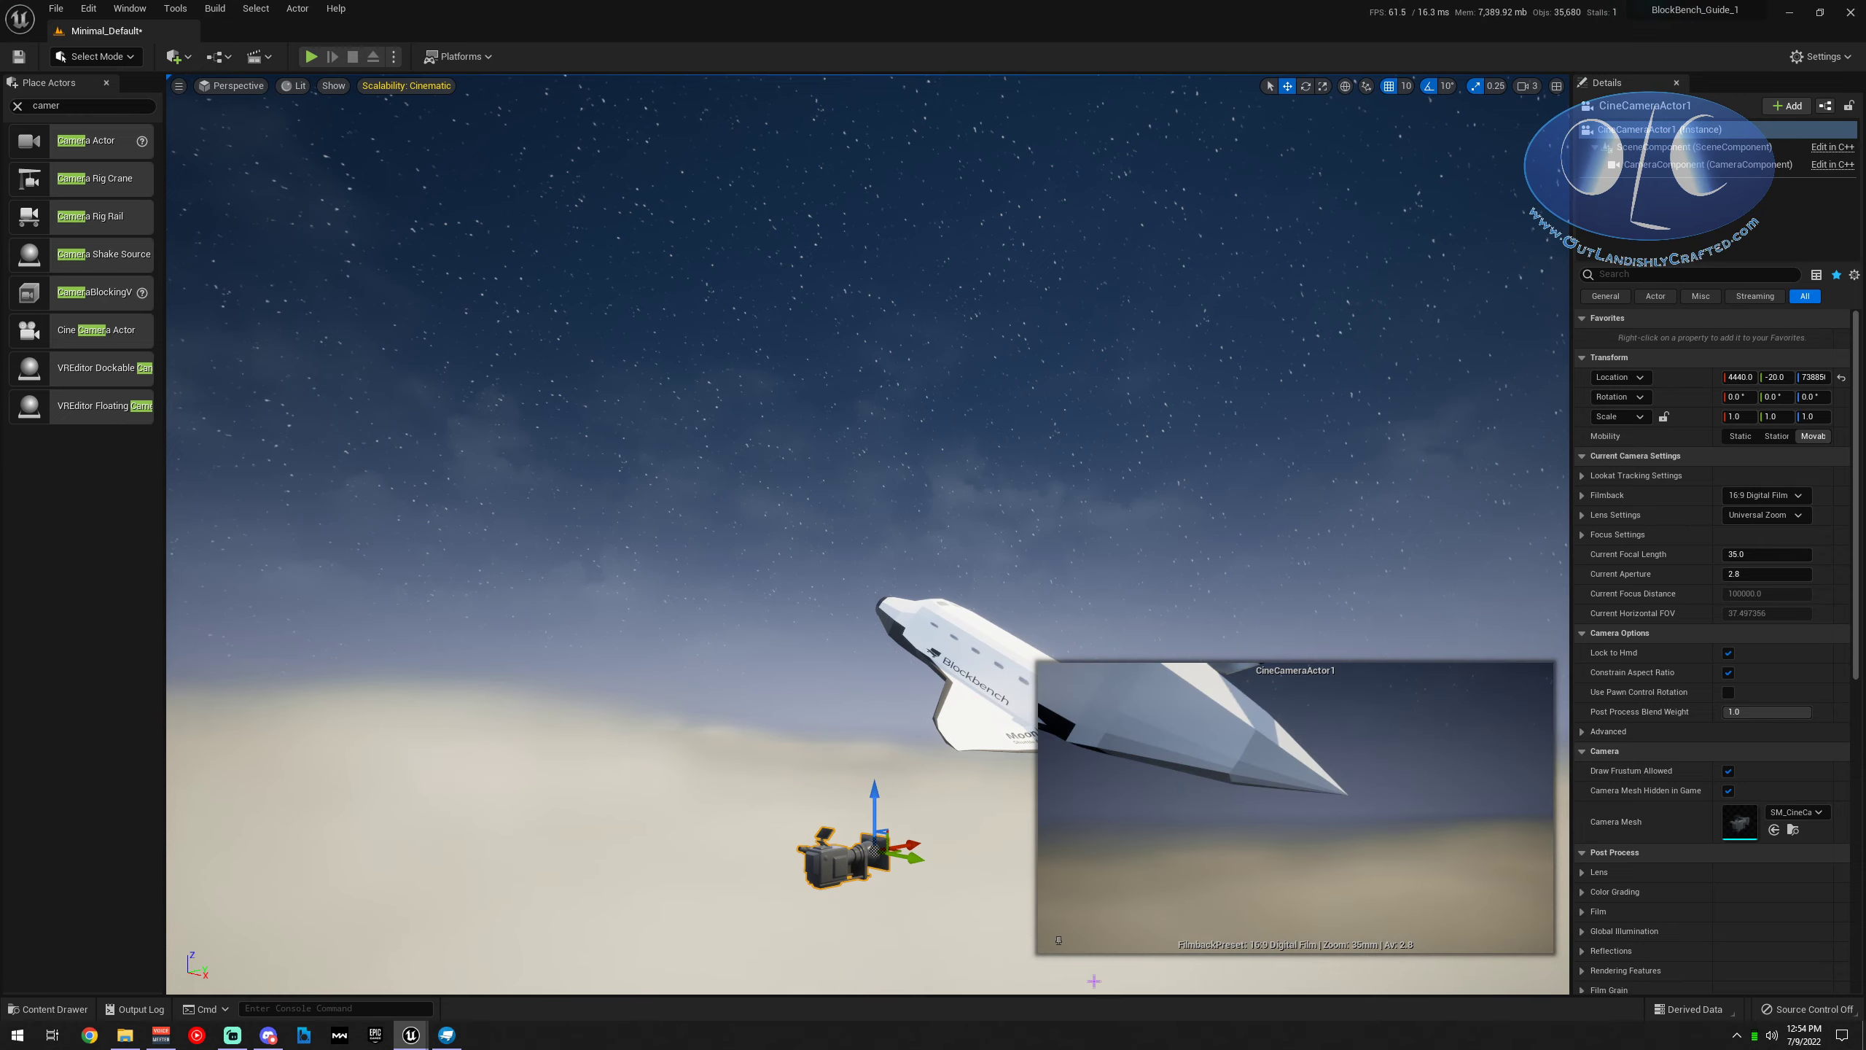
Rotate the cine camera to about X 3.6°, Y 19.7°, Z -39.4° in local space so it aims at the shuttle
{"action": "key", "text": "e"}
{"action": "mouse_move", "coordinate": [858, 866]}
{"action": "left_mouse_down"}
{"action": "mouse_move", "coordinate": [875, 869]}
{"action": "mouse_move", "coordinate": [825, 842]}
{"action": "mouse_move", "coordinate": [867, 860]}
{"action": "left_mouse_up"}
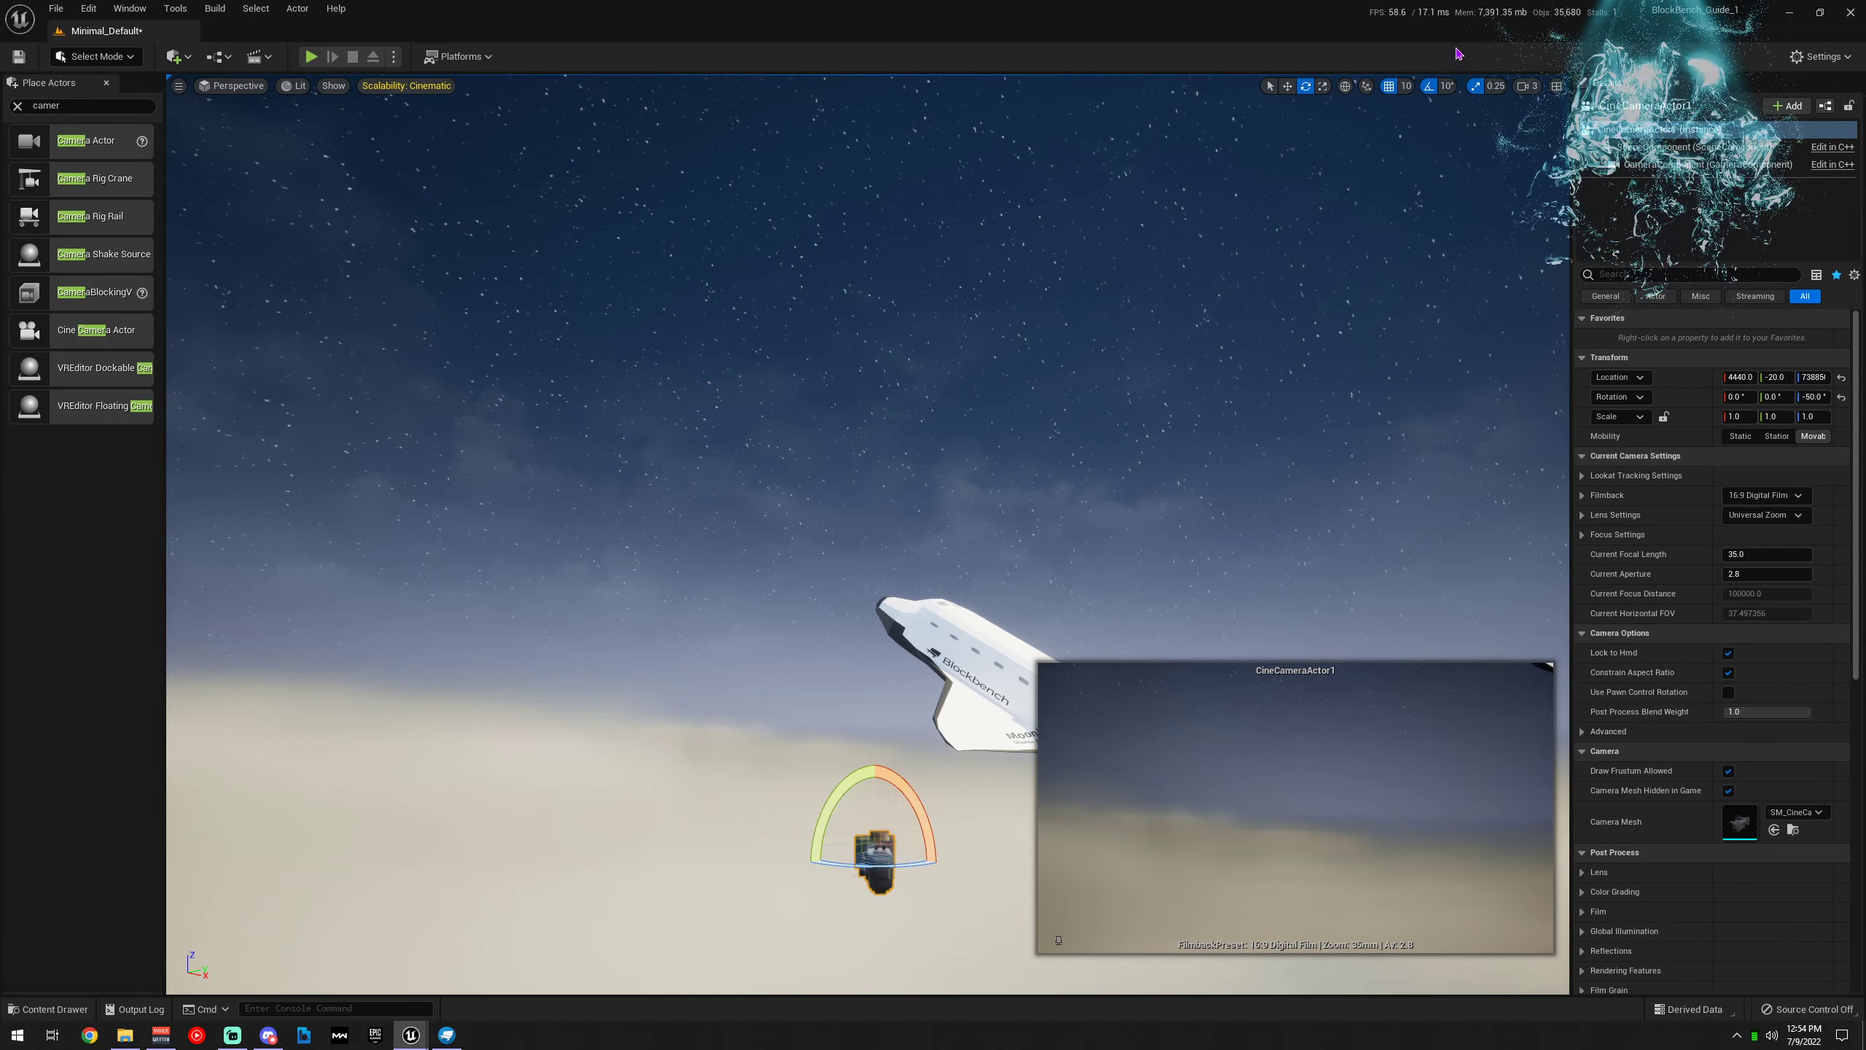
{"action": "left_click", "coordinate": [1346, 87]}
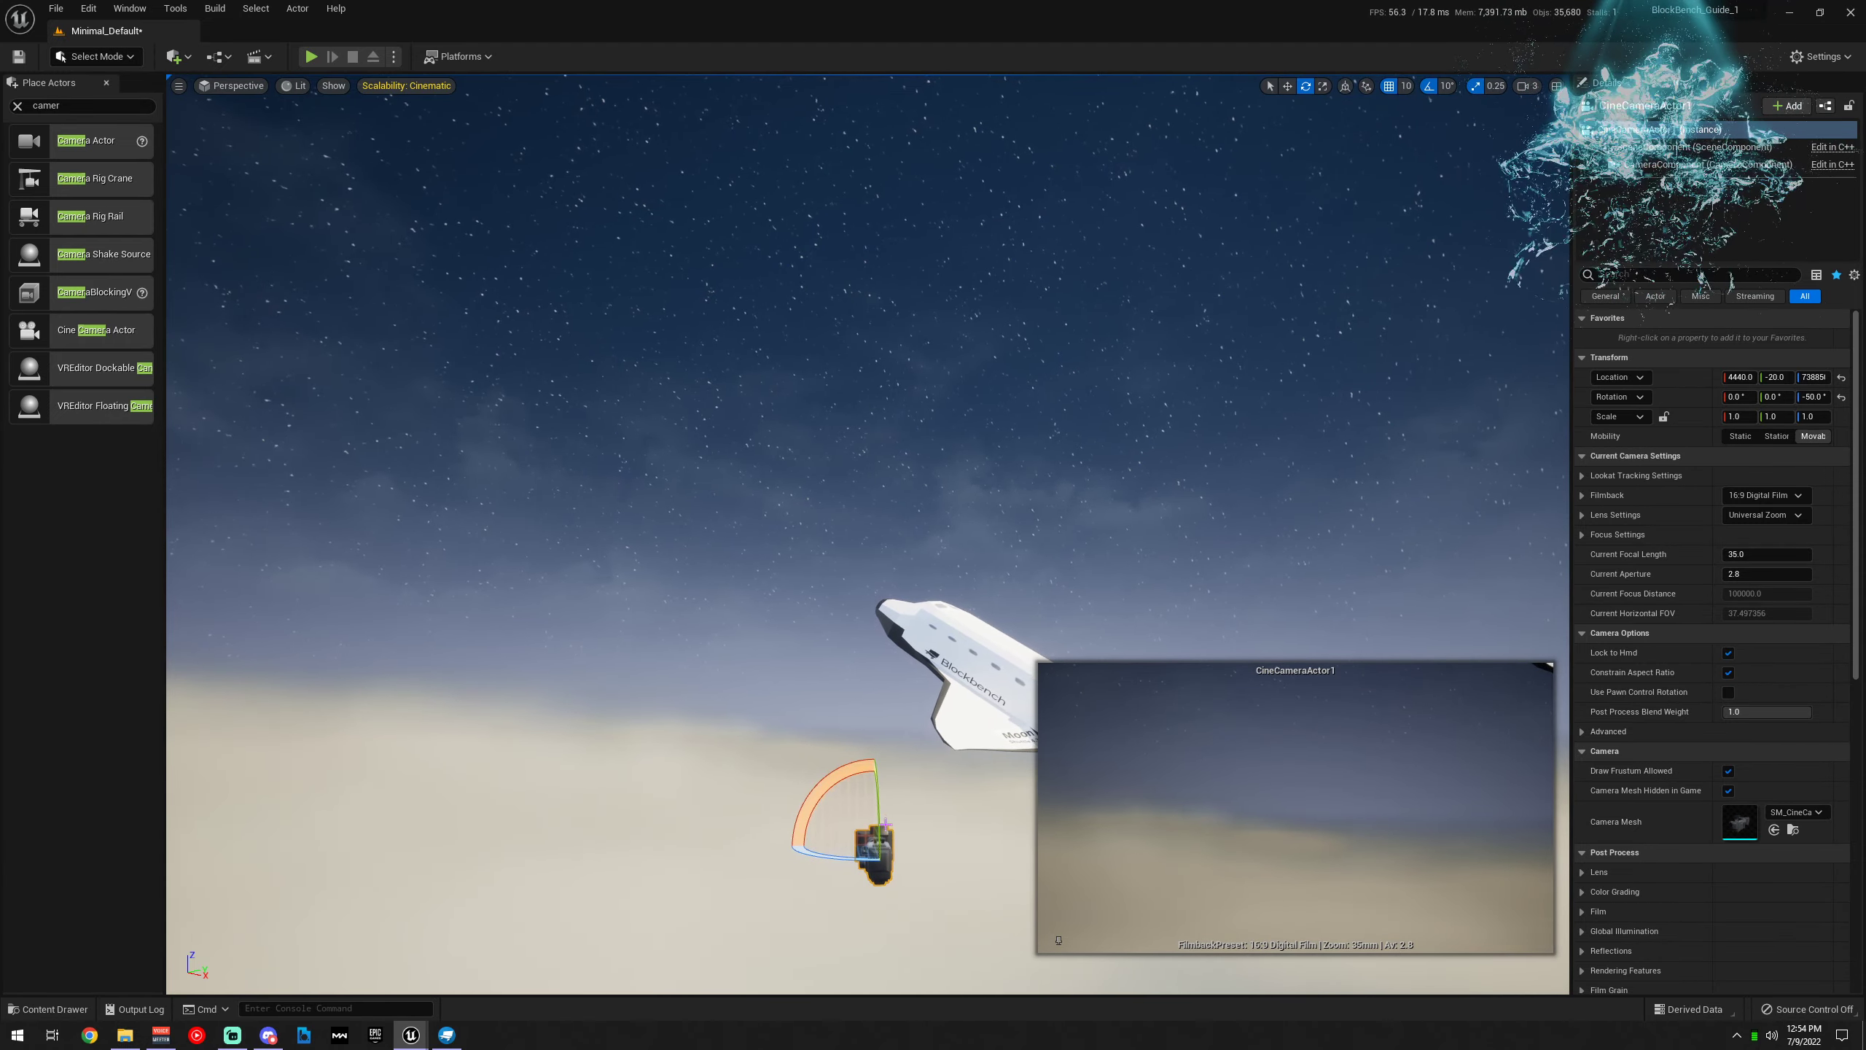
{"action": "left_click_drag", "start_coordinate": [878, 814], "coordinate": [879, 851]}
{"action": "key", "text": "s"}
{"action": "right_click_drag", "start_coordinate": [844, 794], "coordinate": [885, 789]}
Move the cine camera back from the shuttle to about X 3583, Y 890 so the whole shuttle is in frame
{"action": "left_click_drag", "start_coordinate": [839, 764], "coordinate": [962, 916]}
{"action": "key", "text": "w"}
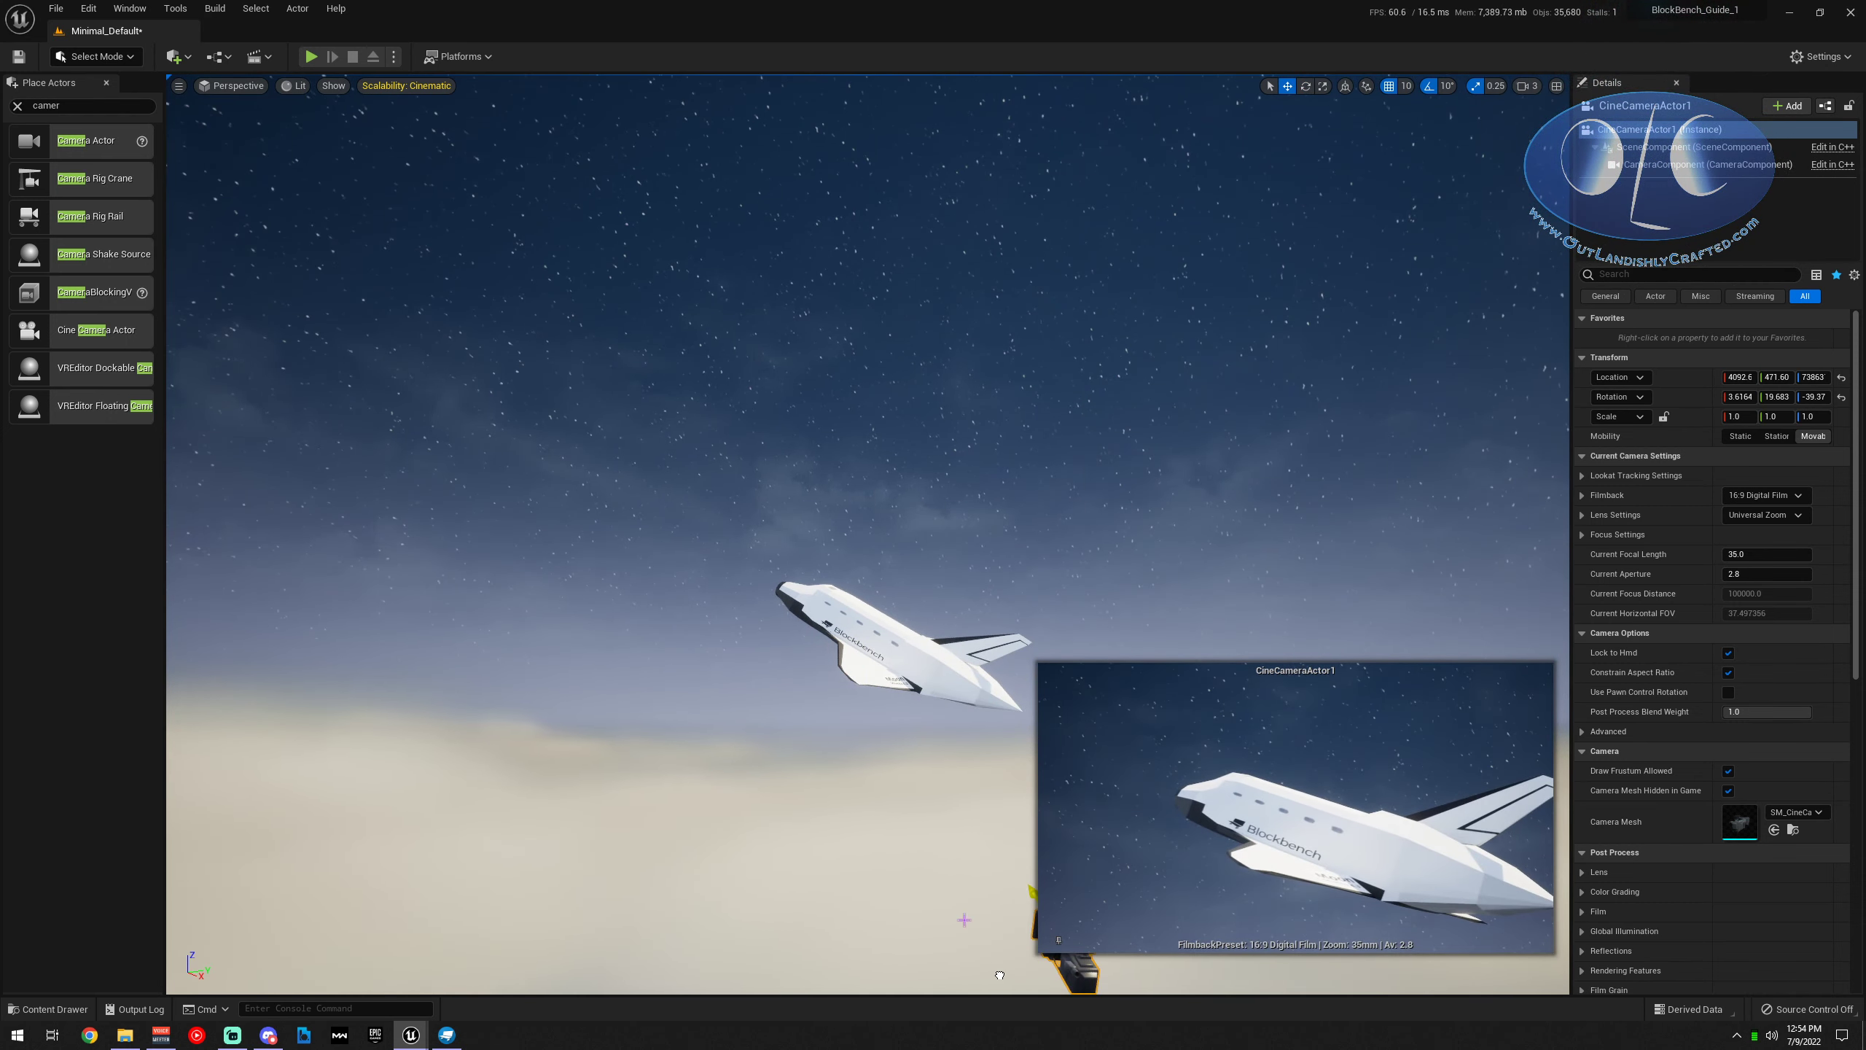
{"action": "key", "text": "s"}
{"action": "mouse_move", "coordinate": [962, 916]}
{"action": "right_mouse_down"}
{"action": "mouse_move", "coordinate": [990, 937]}
{"action": "mouse_move", "coordinate": [973, 920]}
{"action": "right_mouse_up"}
{"action": "key", "text": "d"}
{"action": "left_click_drag", "start_coordinate": [791, 707], "coordinate": [823, 790]}
{"action": "key", "text": "e"}
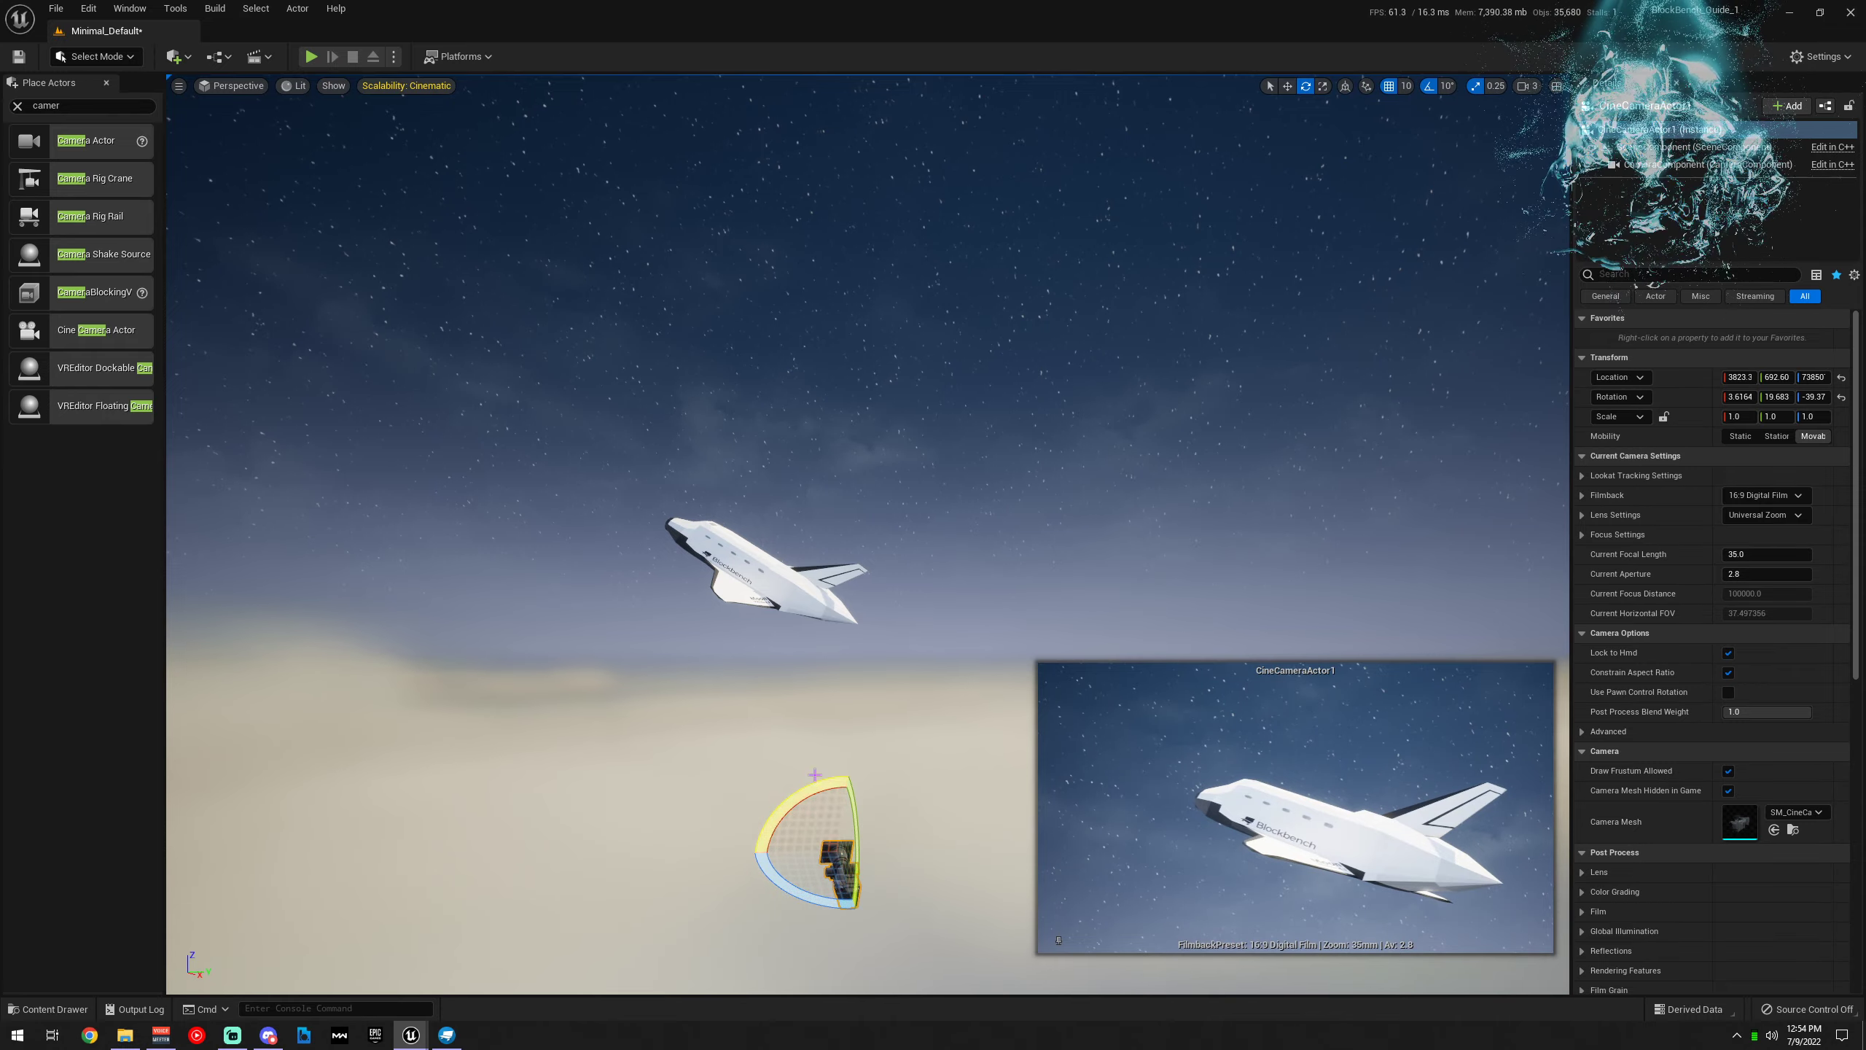
{"action": "key", "text": "q"}
{"action": "scroll", "coordinate": [845, 786], "scroll_direction": "down", "scroll_amount": 5}
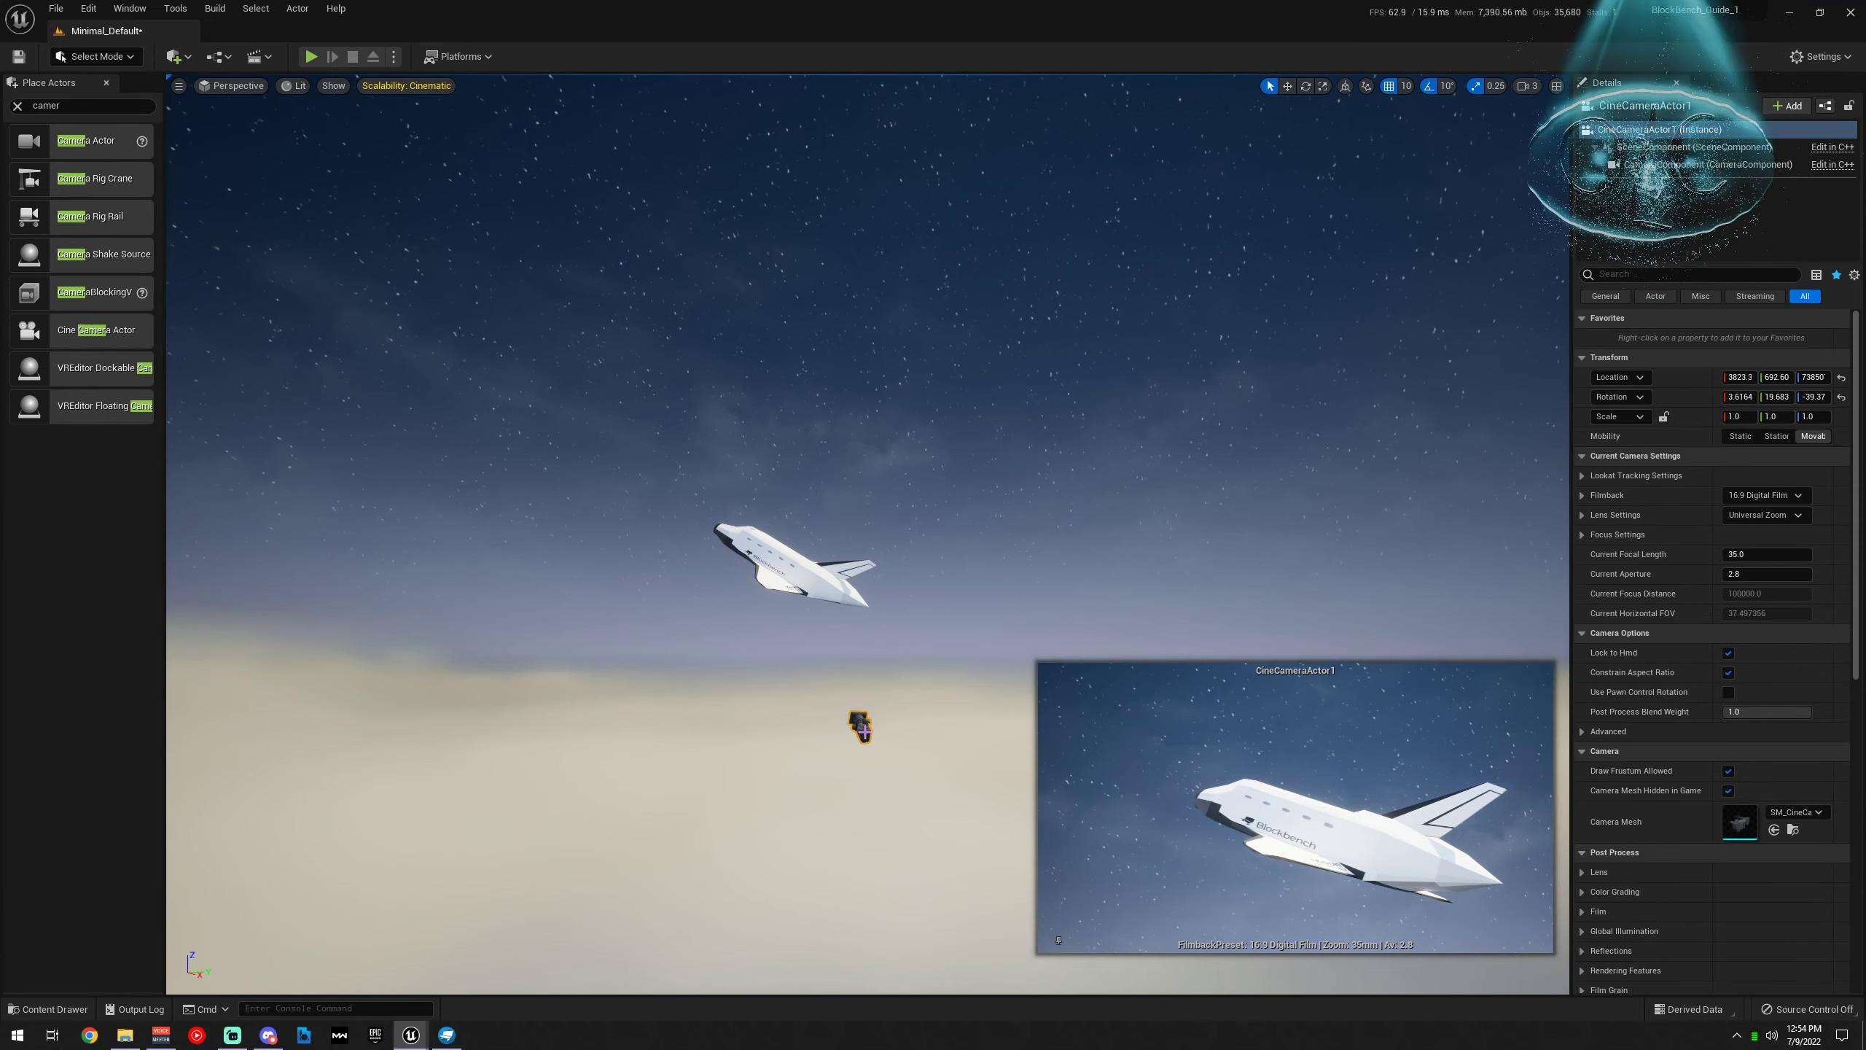
{"action": "left_click_drag", "start_coordinate": [845, 697], "coordinate": [882, 771]}
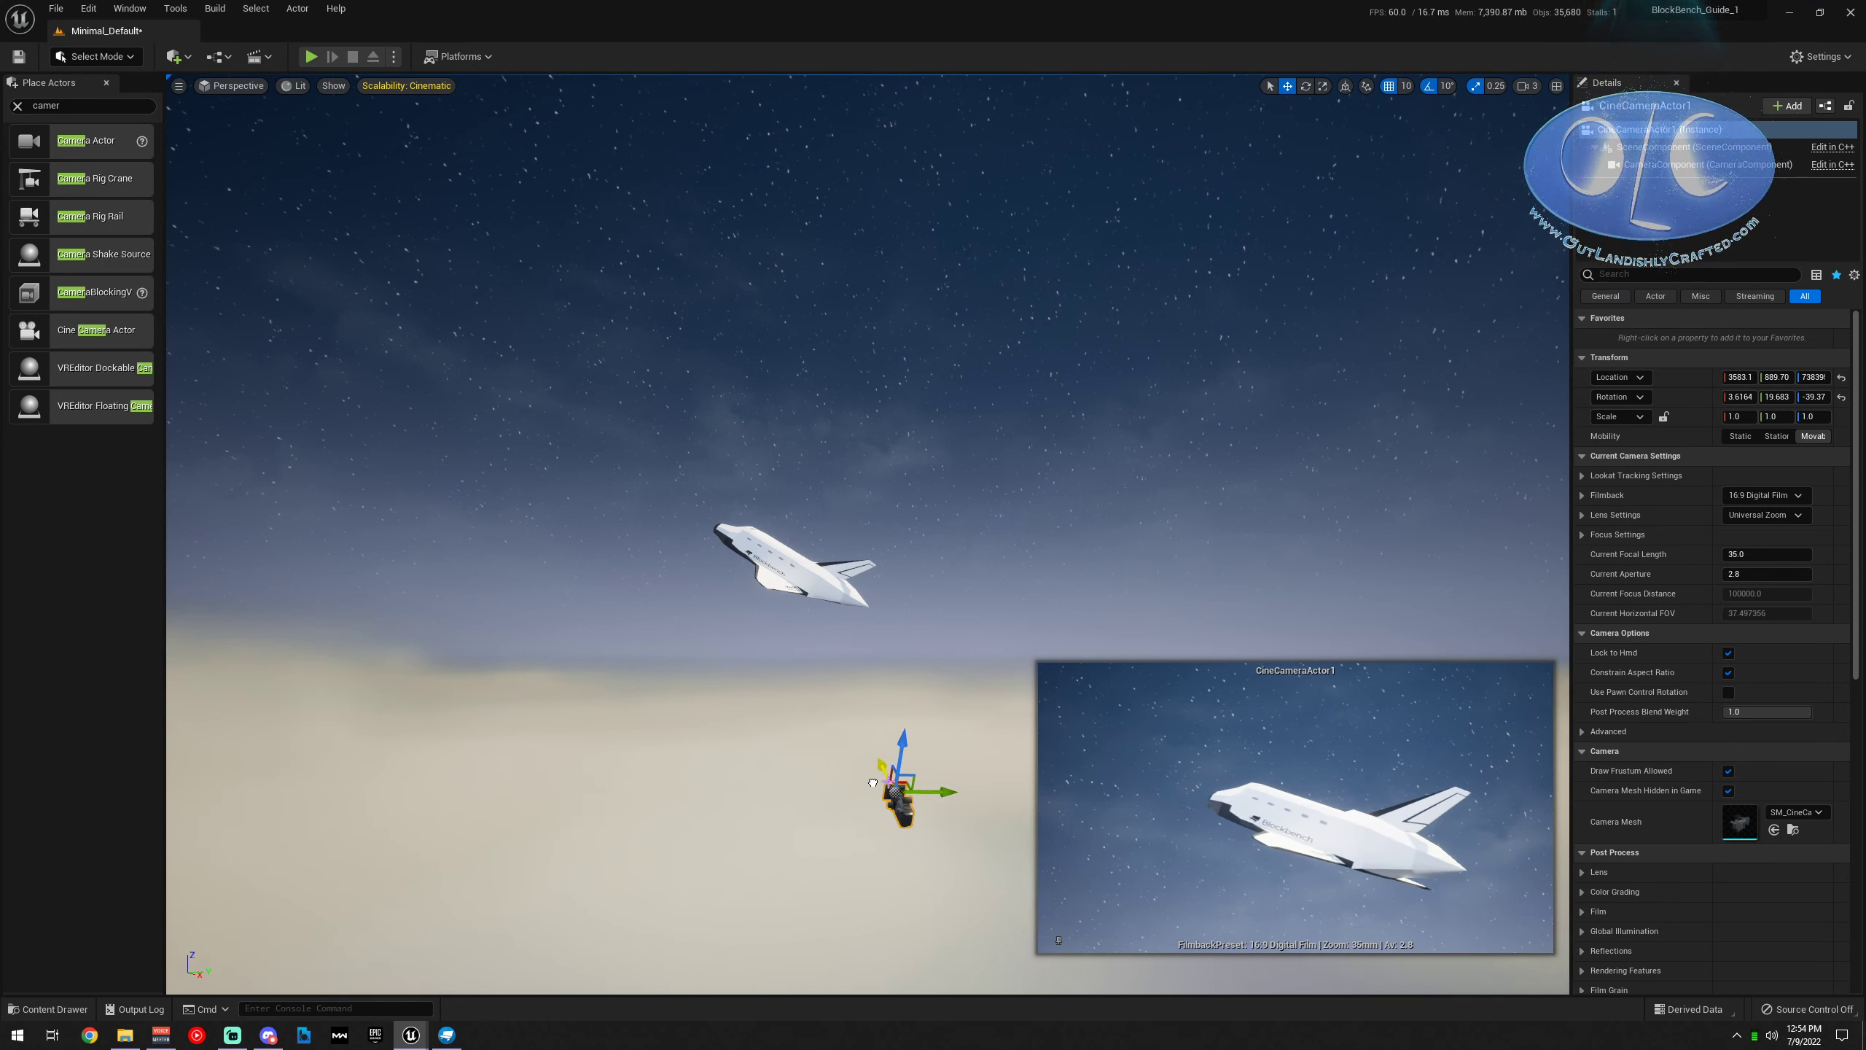
Try the camera's 12mm Prime f/2.8 lens, set it to 30mm Prime f/1.4, and choose the IMAX 70mm filmback
{"action": "left_click", "coordinate": [1776, 516]}
{"action": "left_click", "coordinate": [1761, 544]}
{"action": "left_click", "coordinate": [1767, 516]}
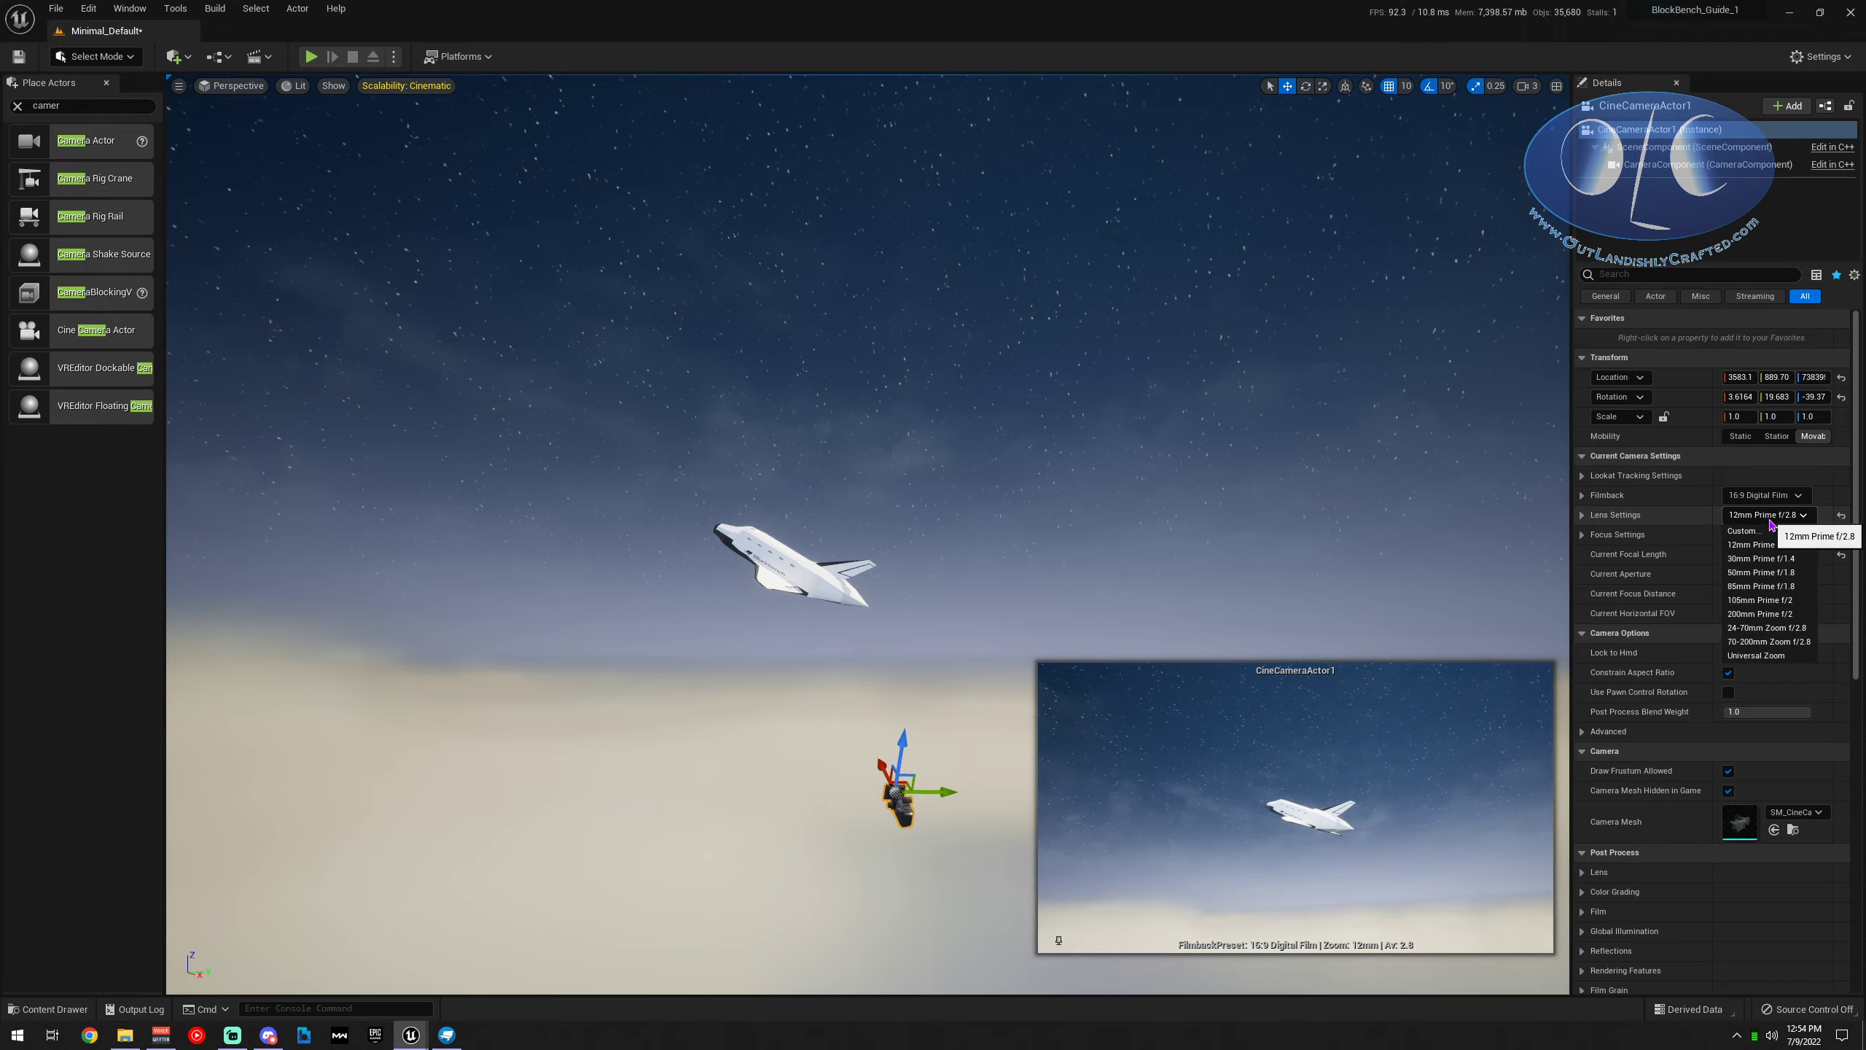
{"action": "left_click", "coordinate": [1761, 558]}
{"action": "left_click", "coordinate": [1767, 515]}
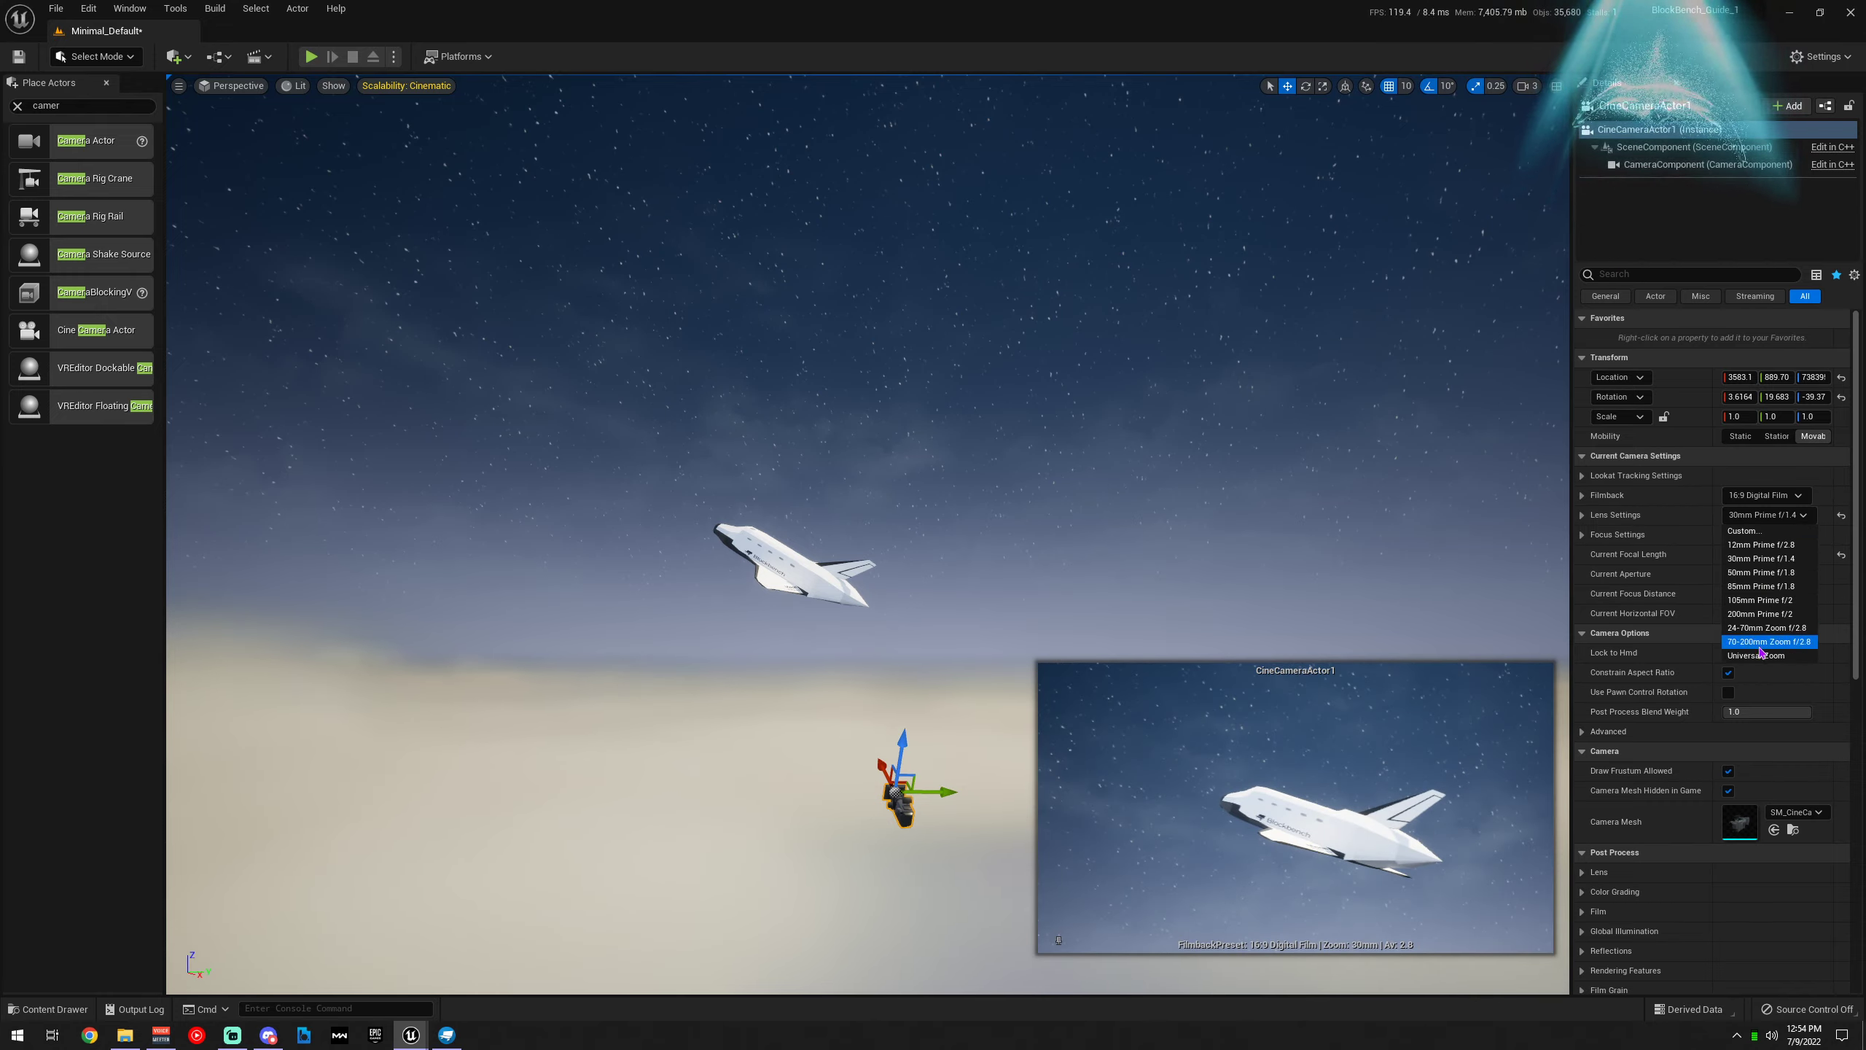
{"action": "left_click", "coordinate": [1767, 515]}
{"action": "left_click", "coordinate": [1766, 495]}
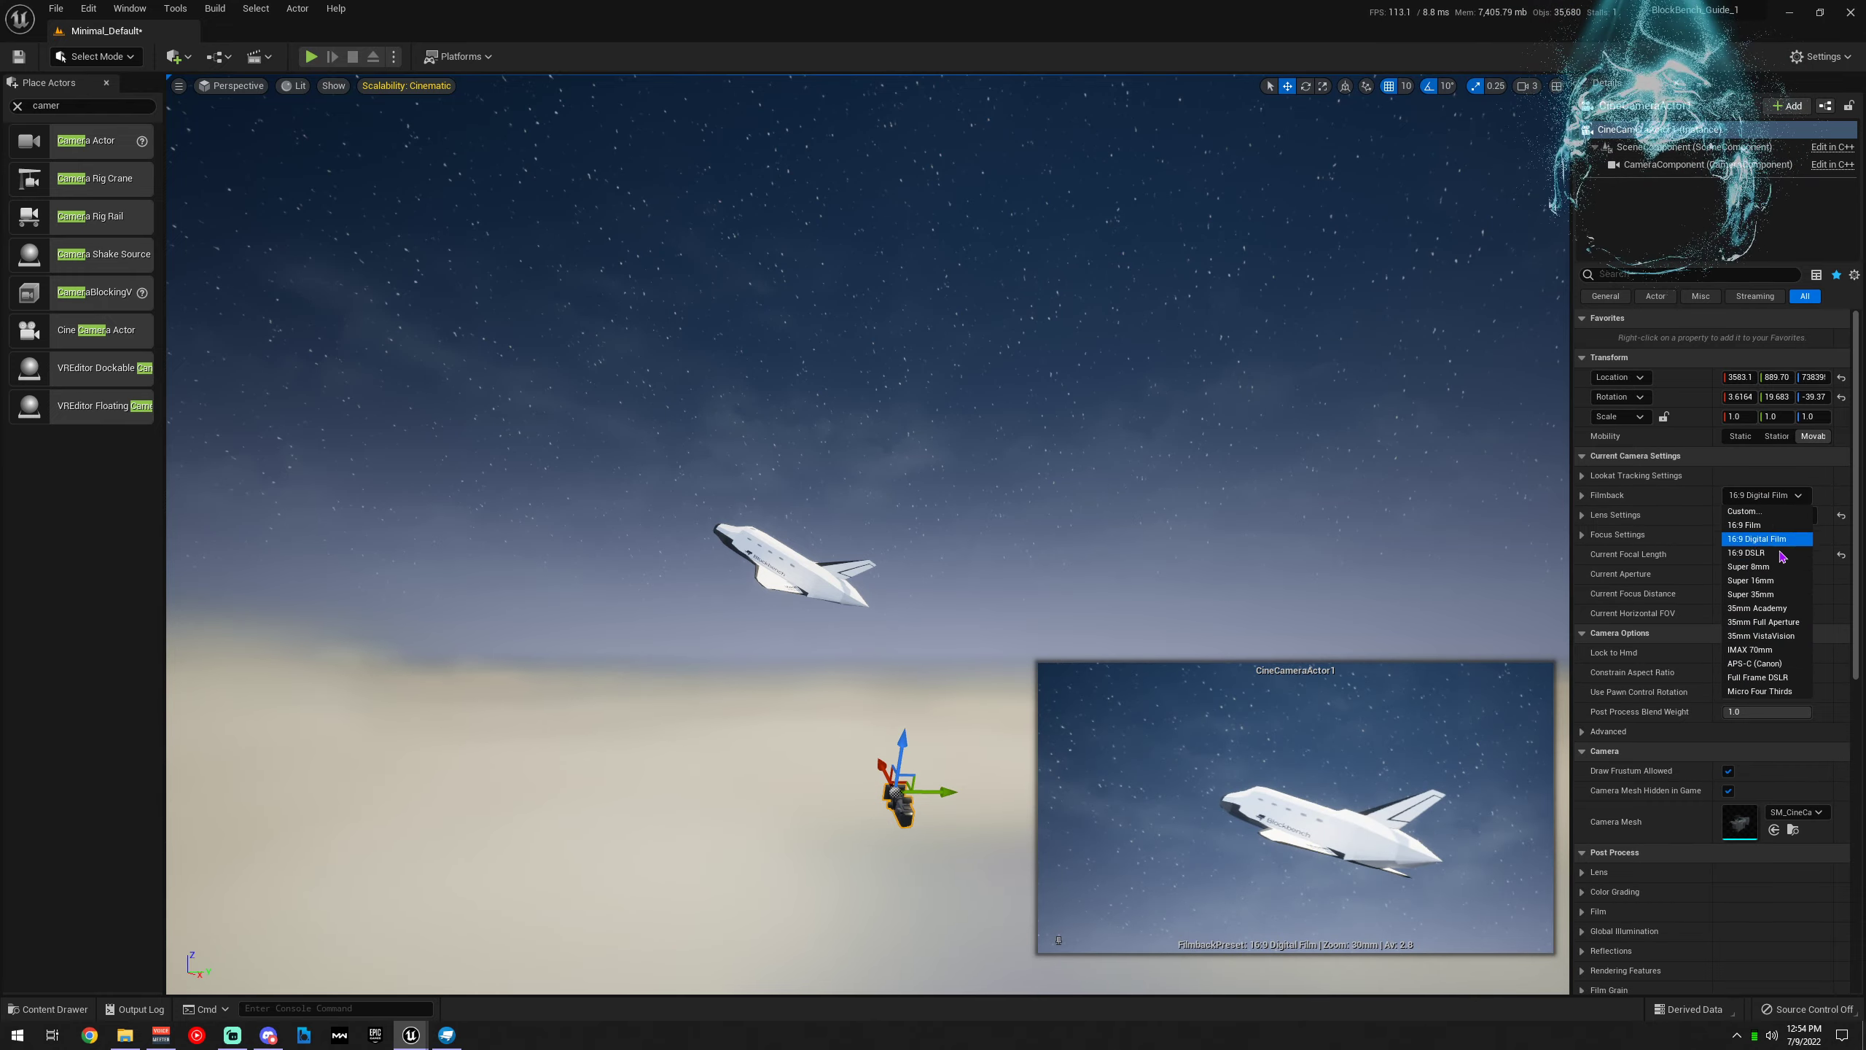
{"action": "left_click", "coordinate": [1766, 650]}
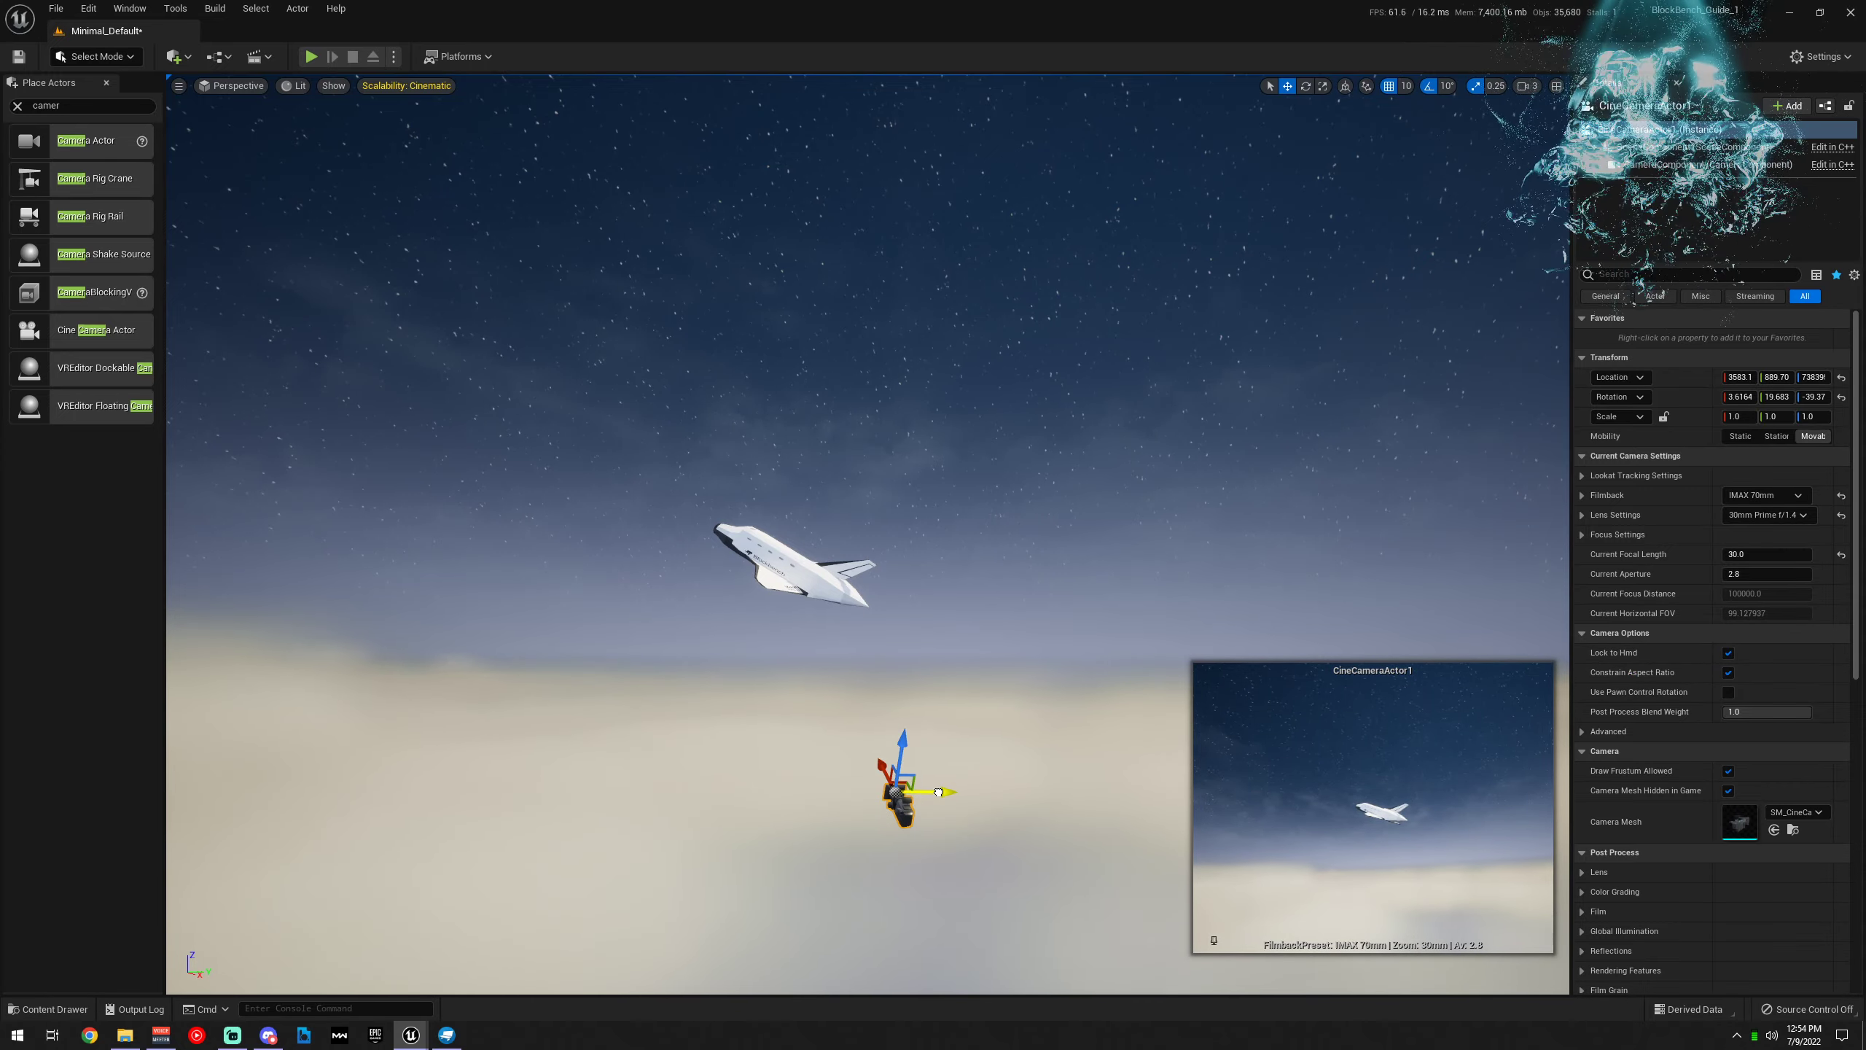
Raise the cine camera and bring it closer to the shuttle, to about X 4186, Y 46
{"action": "left_click_drag", "start_coordinate": [938, 792], "coordinate": [710, 667]}
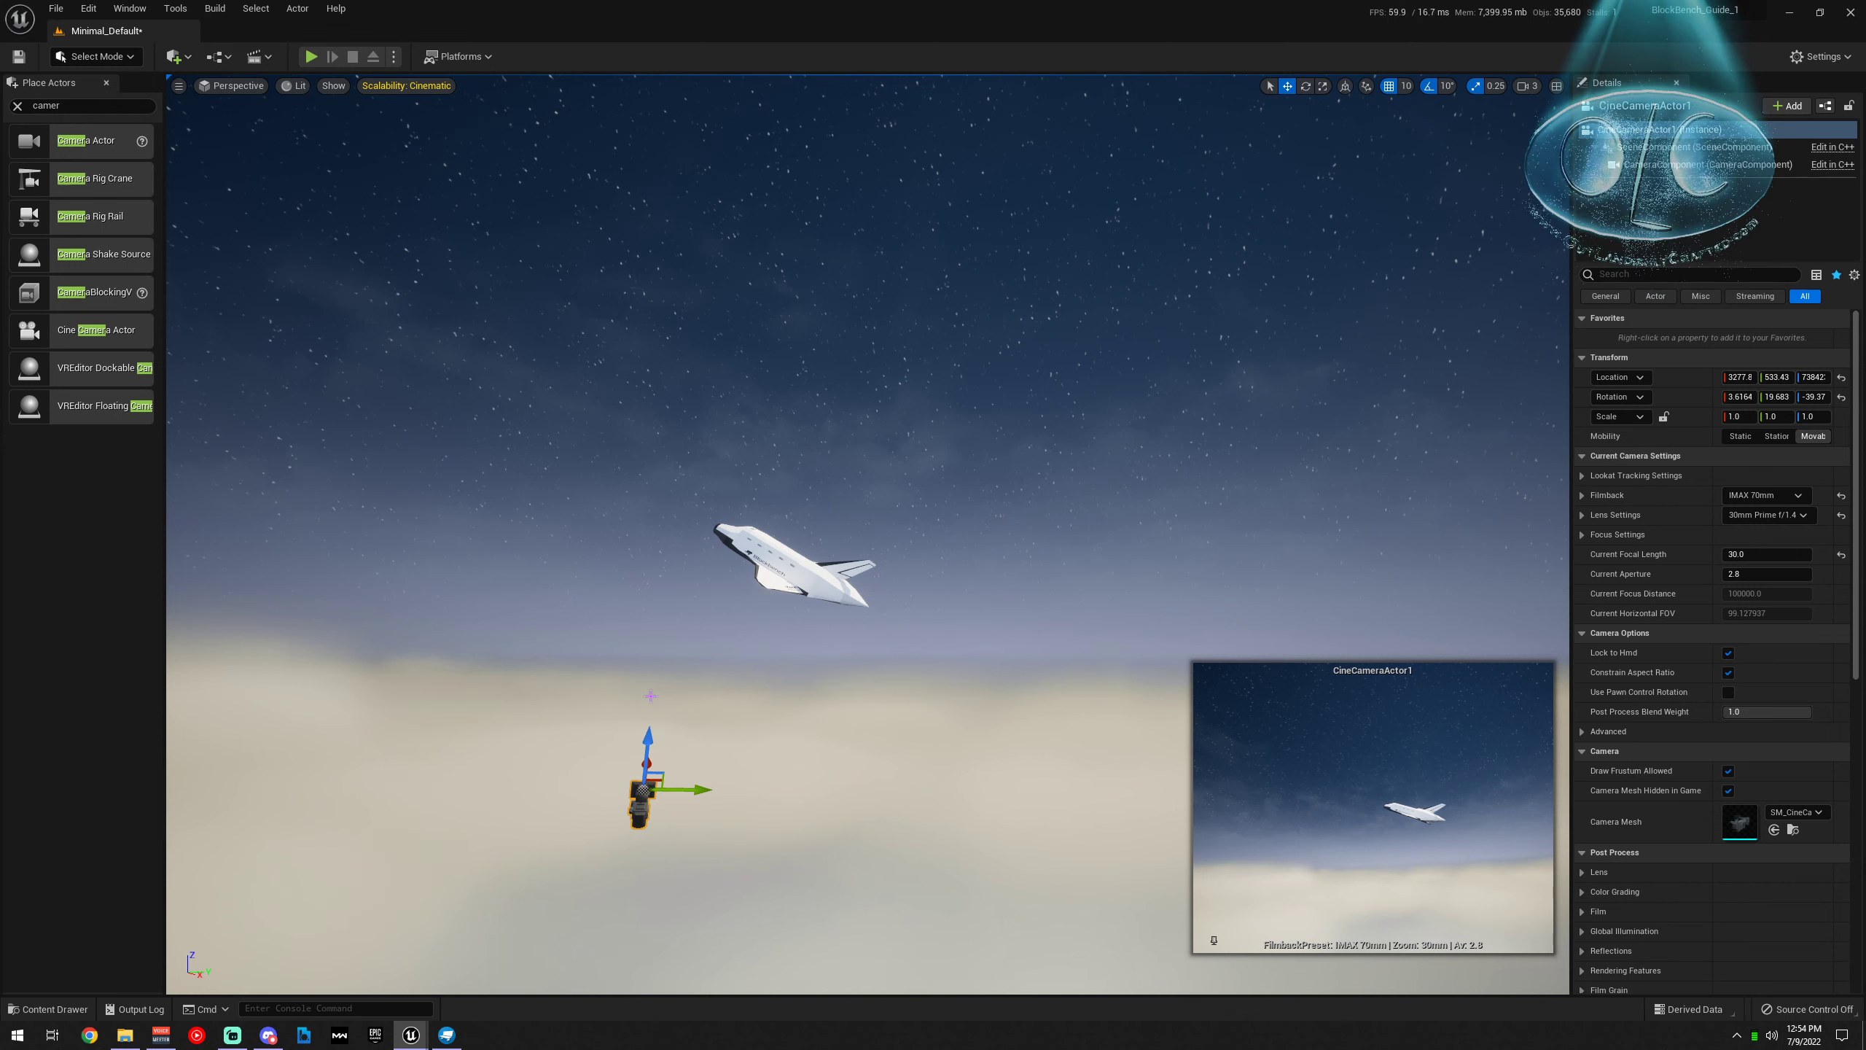
{"action": "left_click_drag", "start_coordinate": [646, 735], "coordinate": [658, 562]}
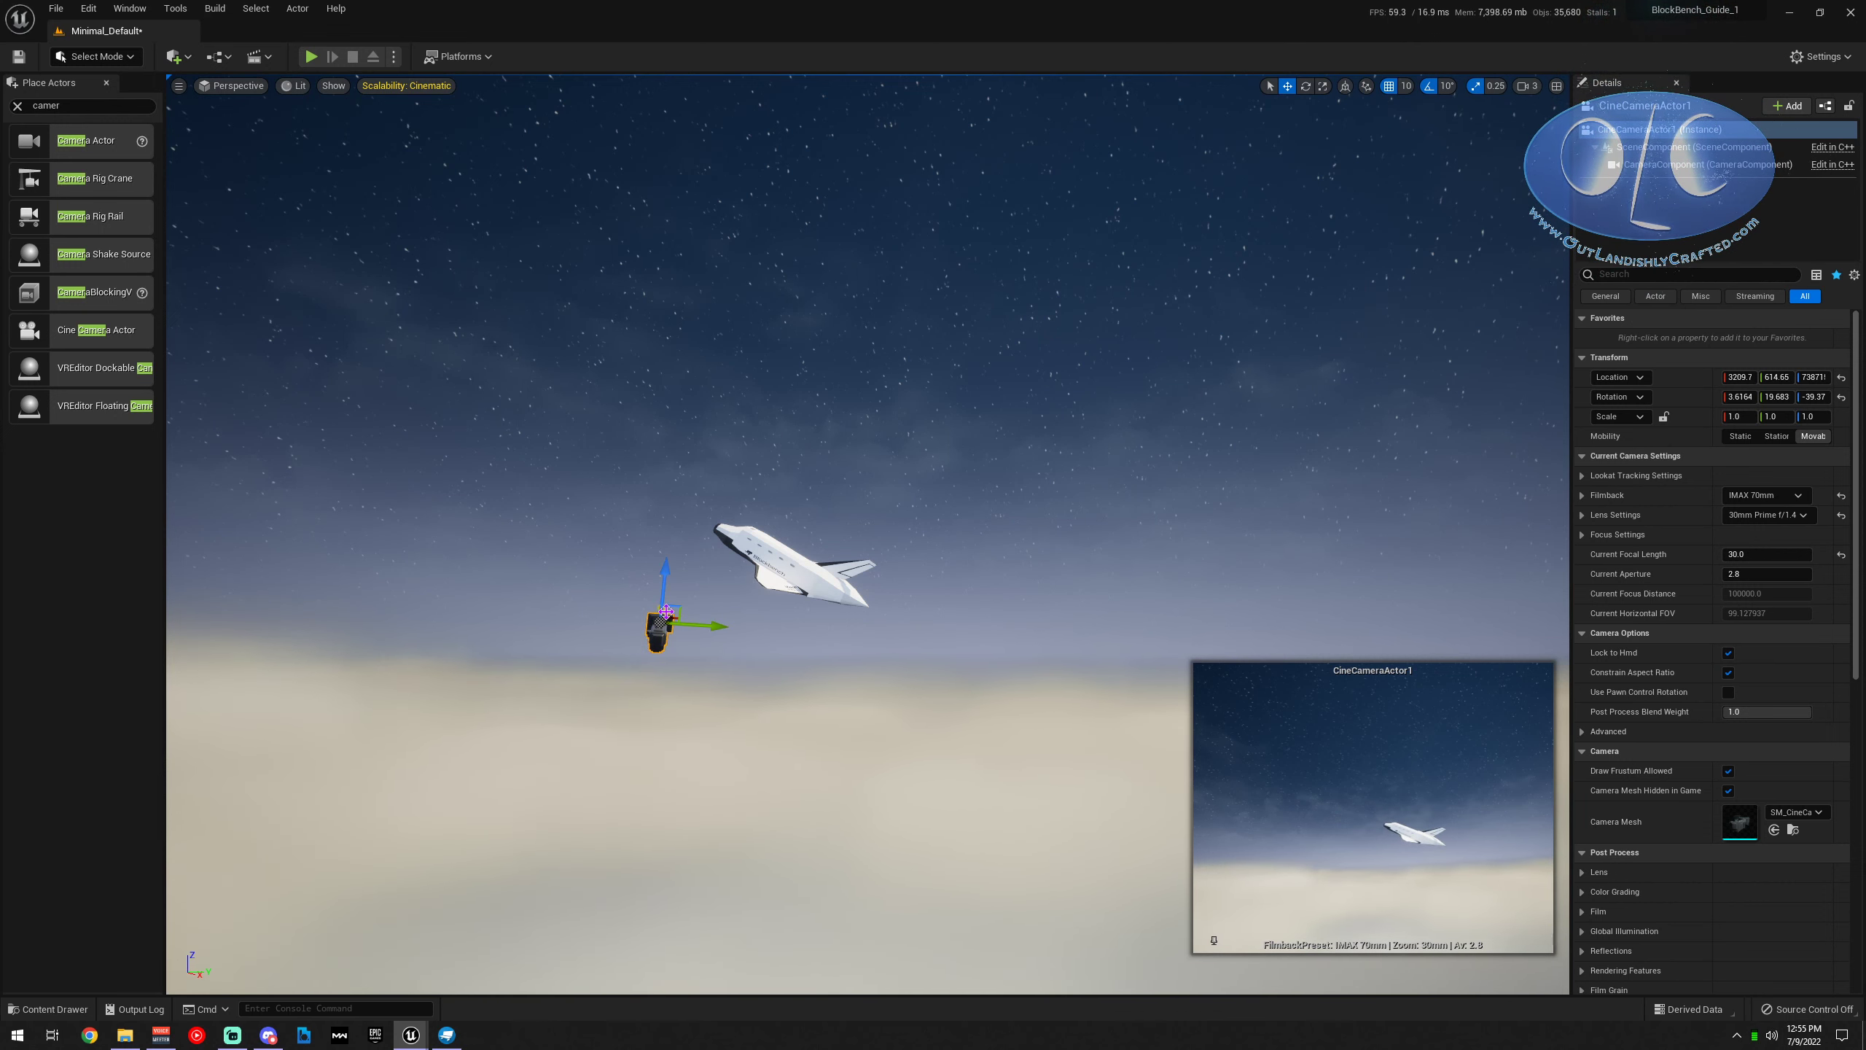
{"action": "right_click_drag", "start_coordinate": [720, 624], "coordinate": [632, 632]}
{"action": "key", "text": "d"}
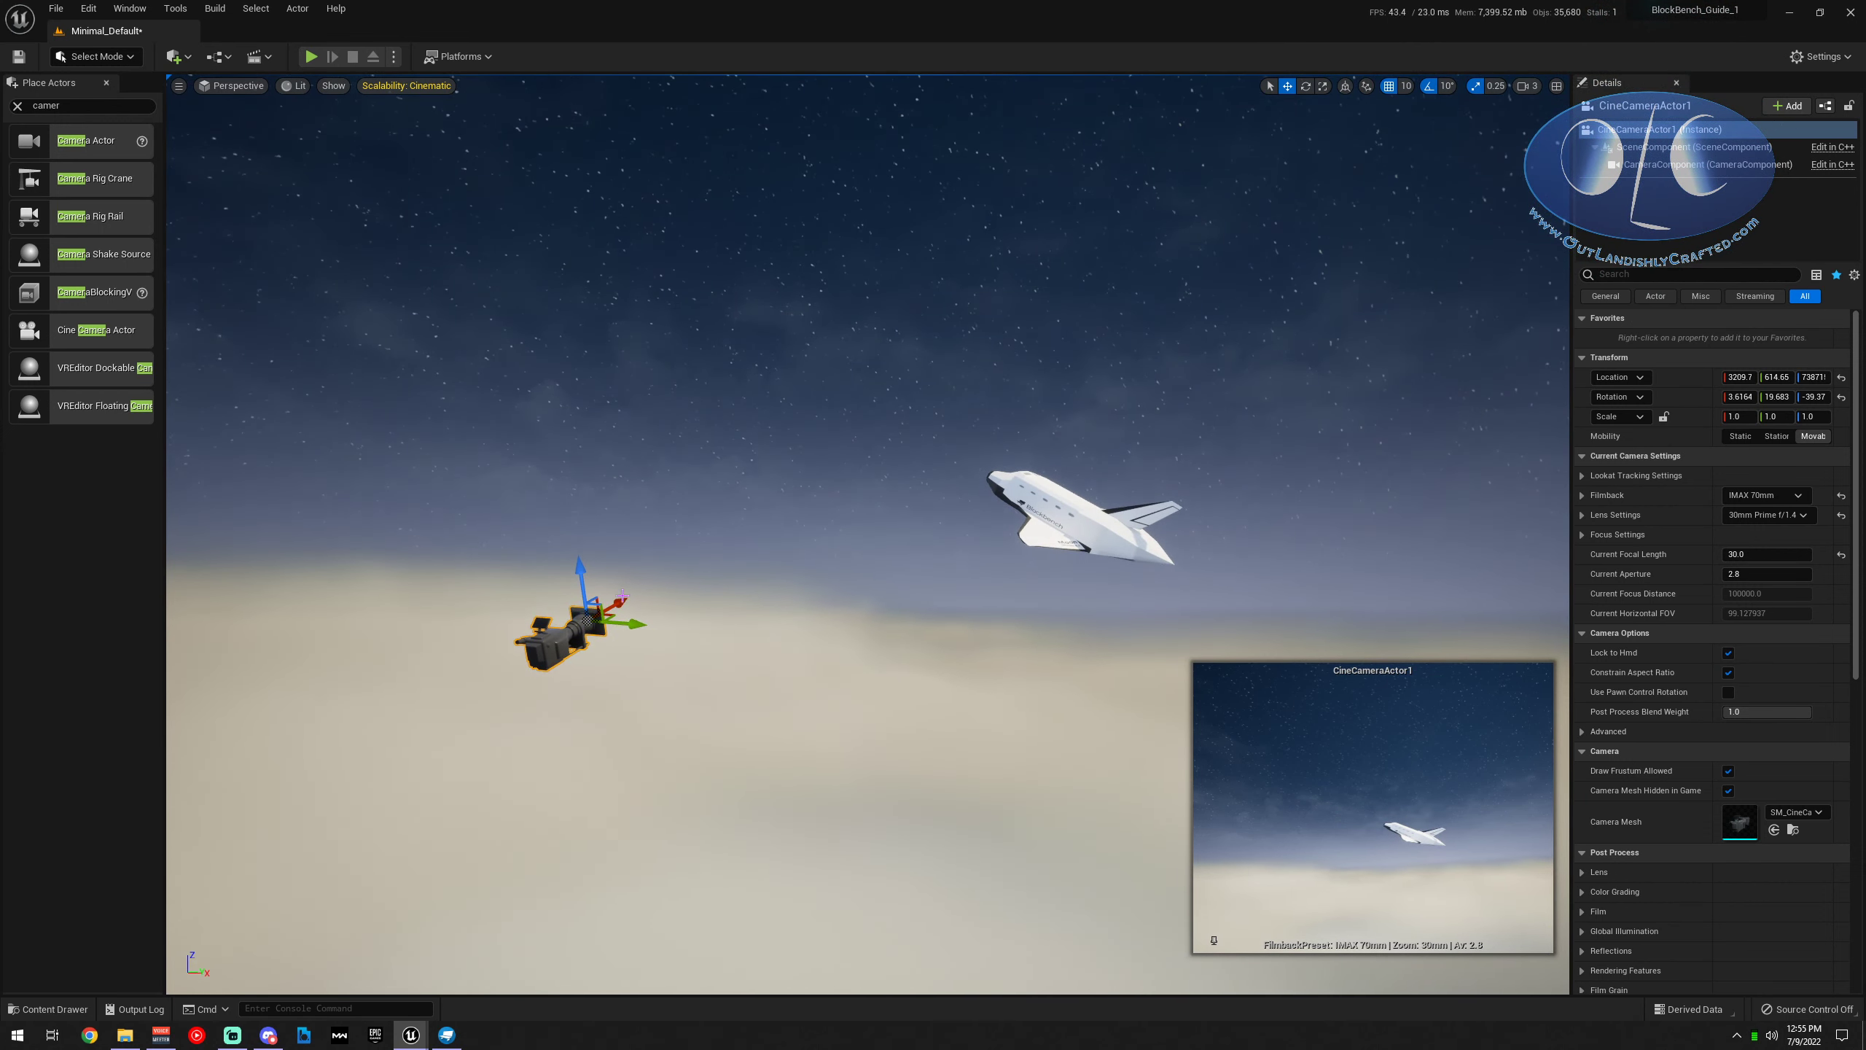
{"action": "left_click_drag", "start_coordinate": [623, 594], "coordinate": [978, 452]}
{"action": "key", "text": "w"}
{"action": "mouse_move", "coordinate": [977, 451]}
{"action": "right_mouse_down"}
{"action": "mouse_move", "coordinate": [914, 446]}
{"action": "mouse_move", "coordinate": [955, 474]}
{"action": "right_mouse_up"}
{"action": "key", "text": "d"}
{"action": "key", "text": "w"}
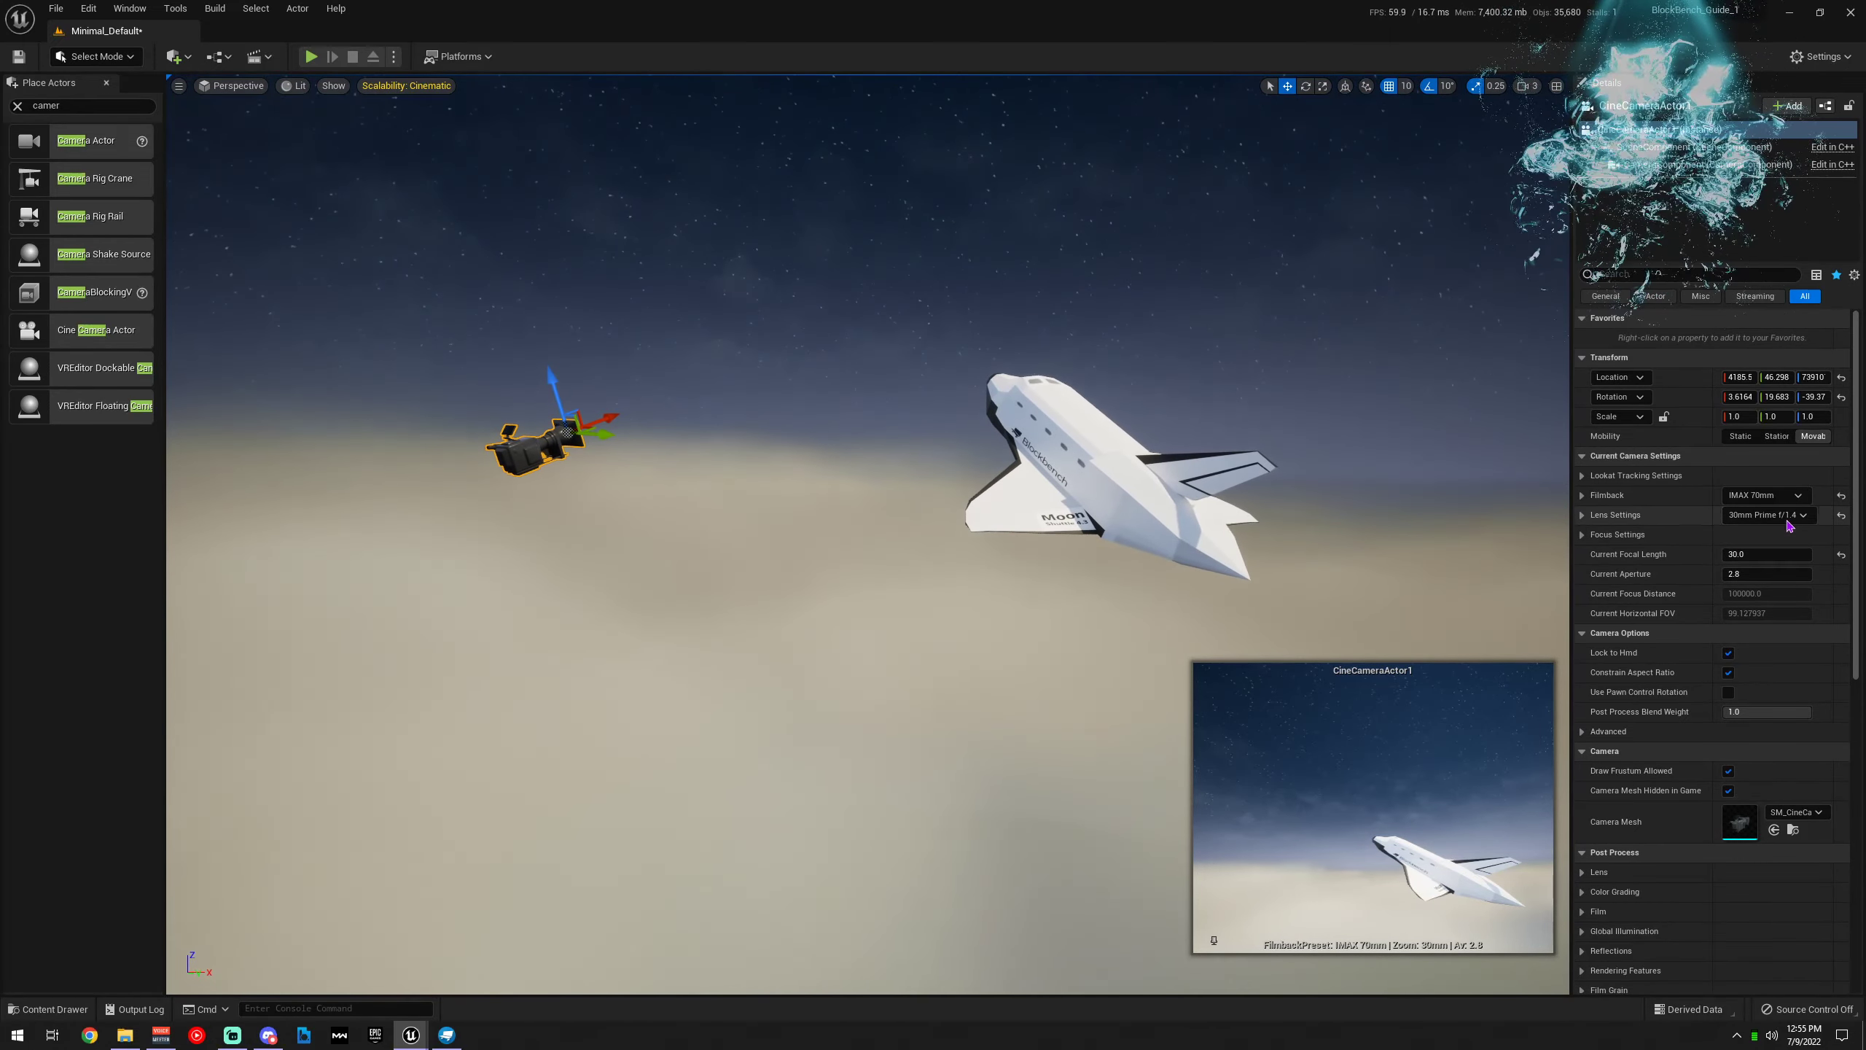
Compare the camera's 12mm f/2.8, 105mm f/2 and 85mm f/1.8 Prime lenses and return to 30mm Prime f/1.4
{"action": "left_click", "coordinate": [1785, 516]}
{"action": "left_click", "coordinate": [1775, 546]}
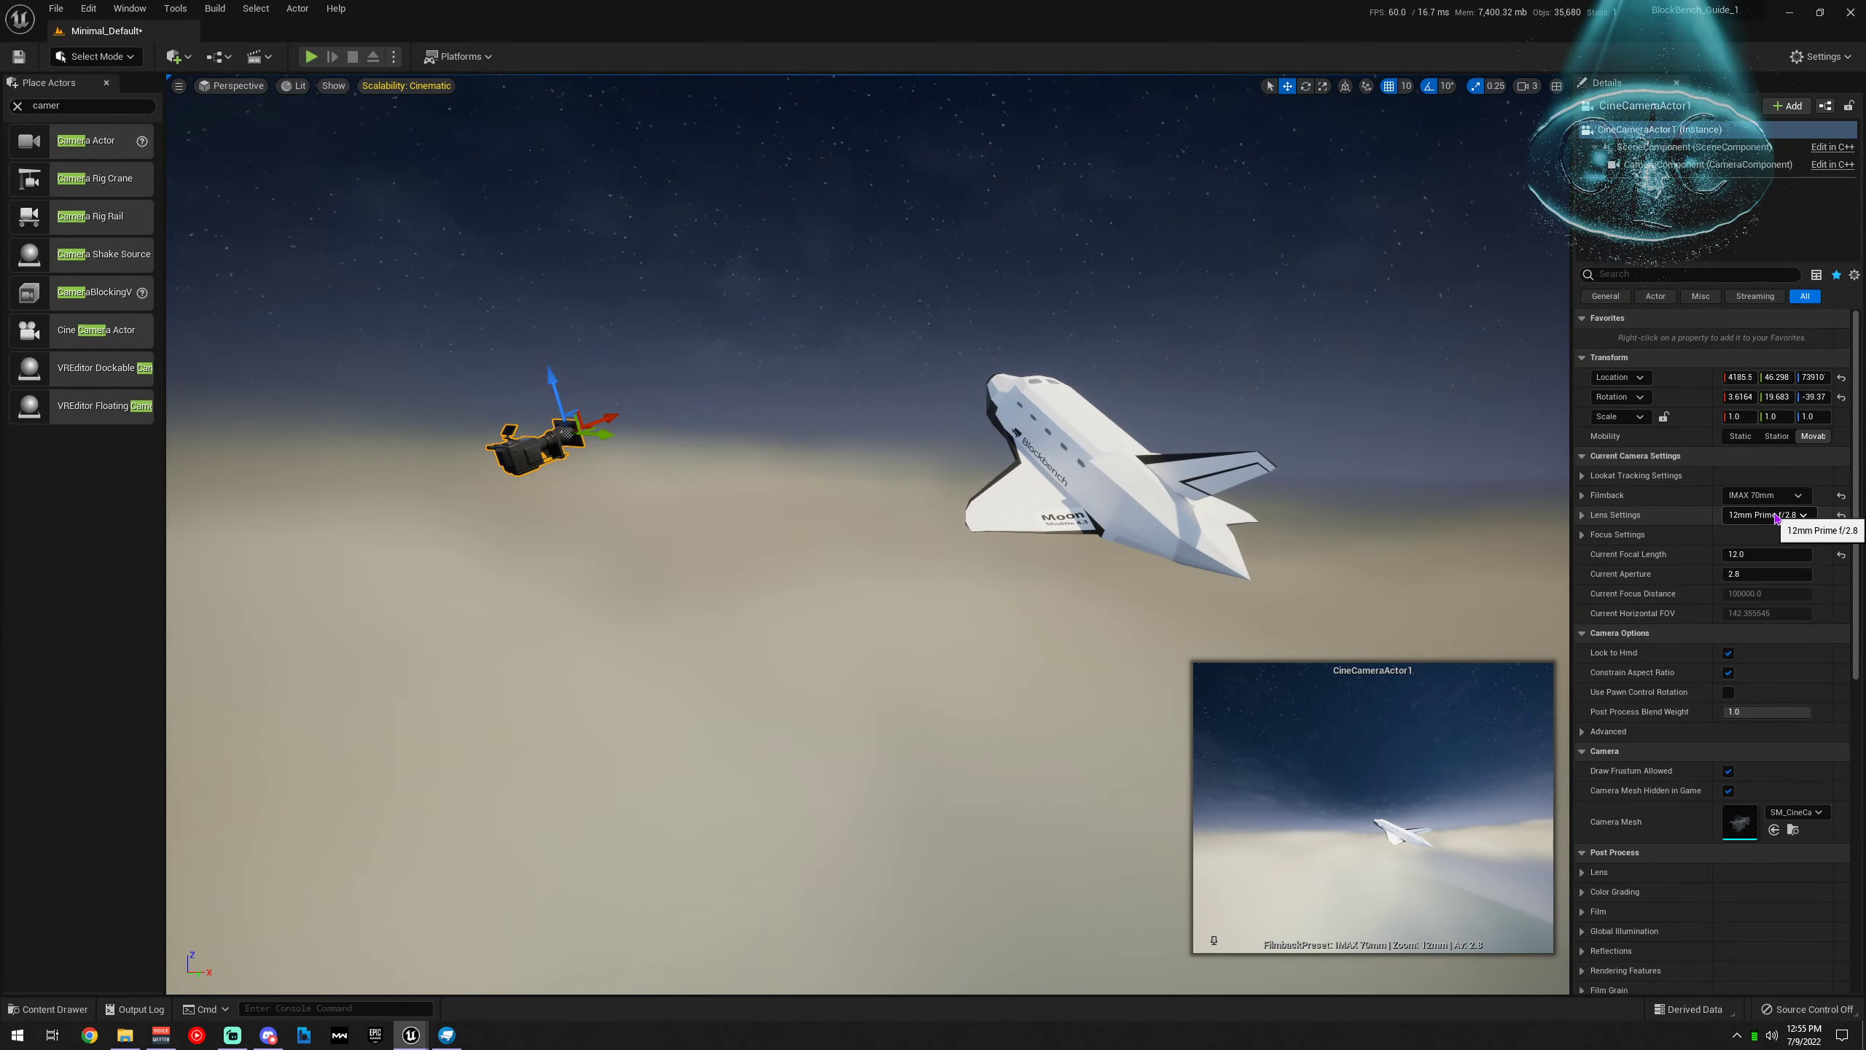
{"action": "left_click", "coordinate": [1775, 516]}
{"action": "left_click", "coordinate": [1763, 602]}
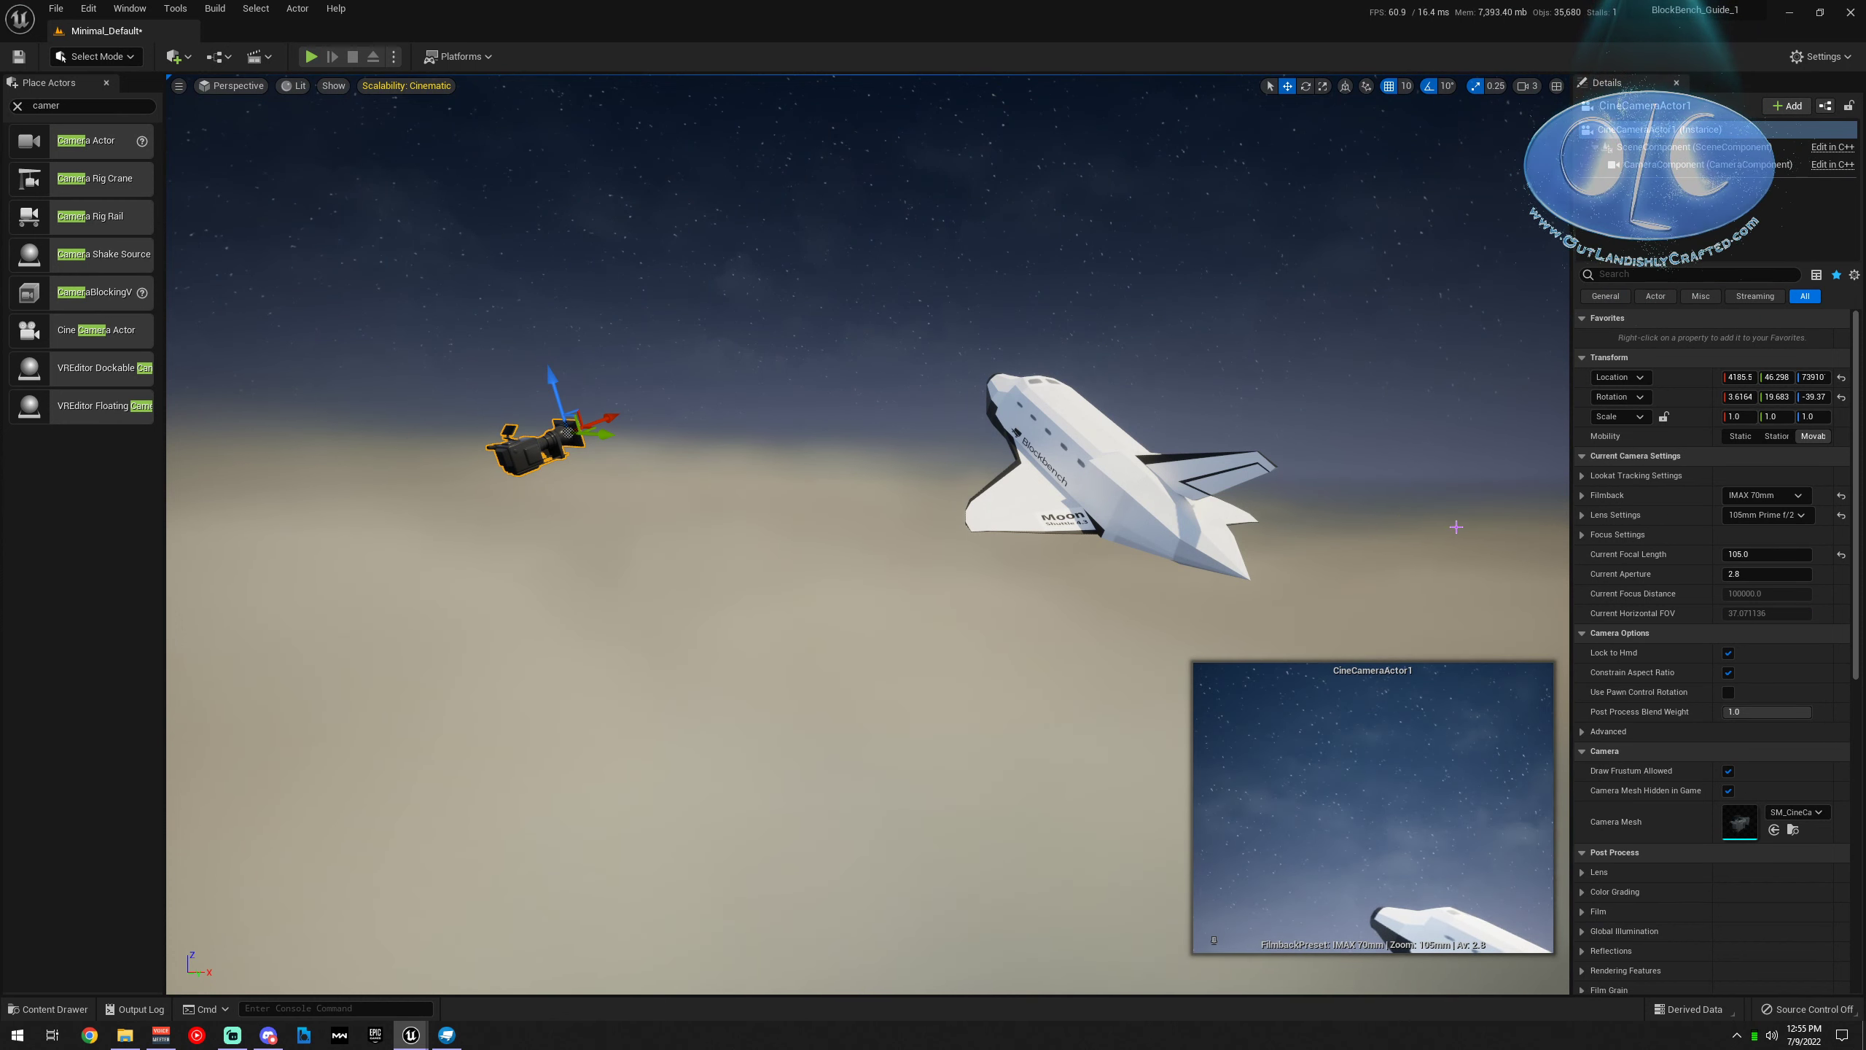
{"action": "left_click", "coordinate": [1775, 516]}
{"action": "left_click", "coordinate": [1763, 588]}
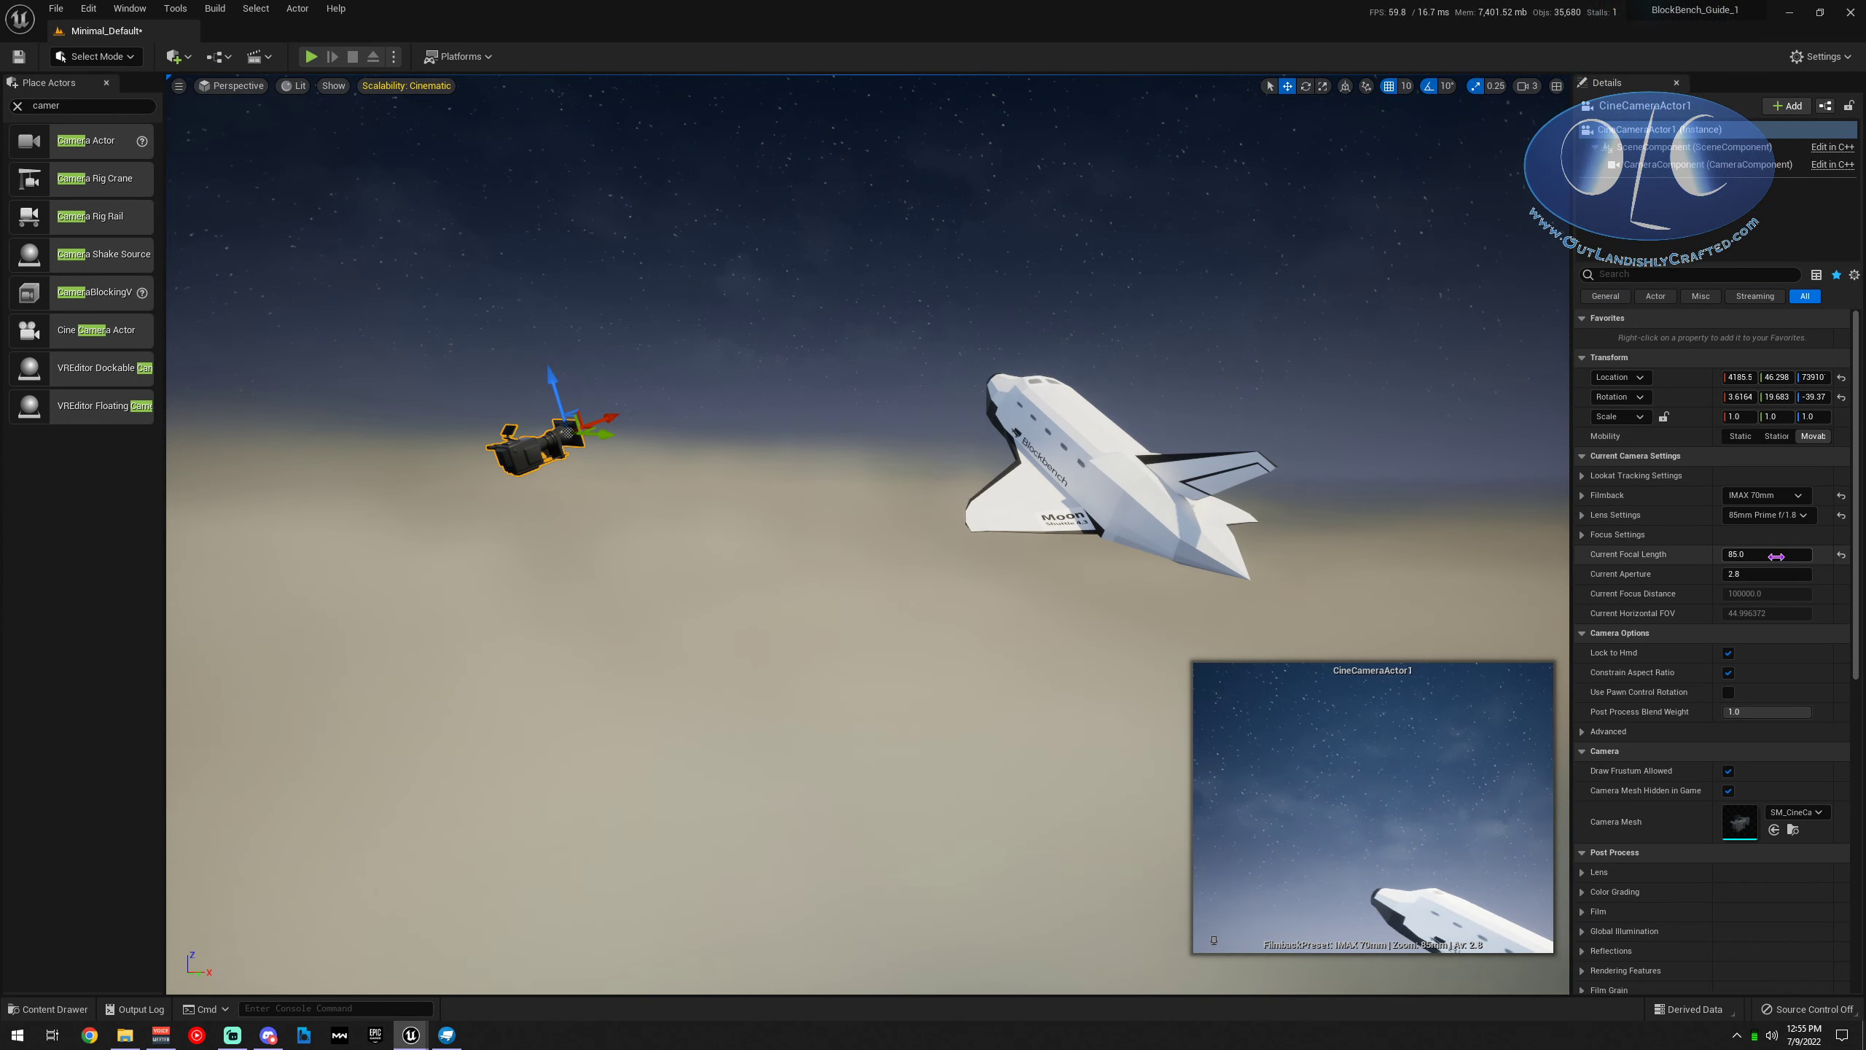
{"action": "left_click", "coordinate": [1775, 516]}
{"action": "left_click", "coordinate": [1763, 558]}
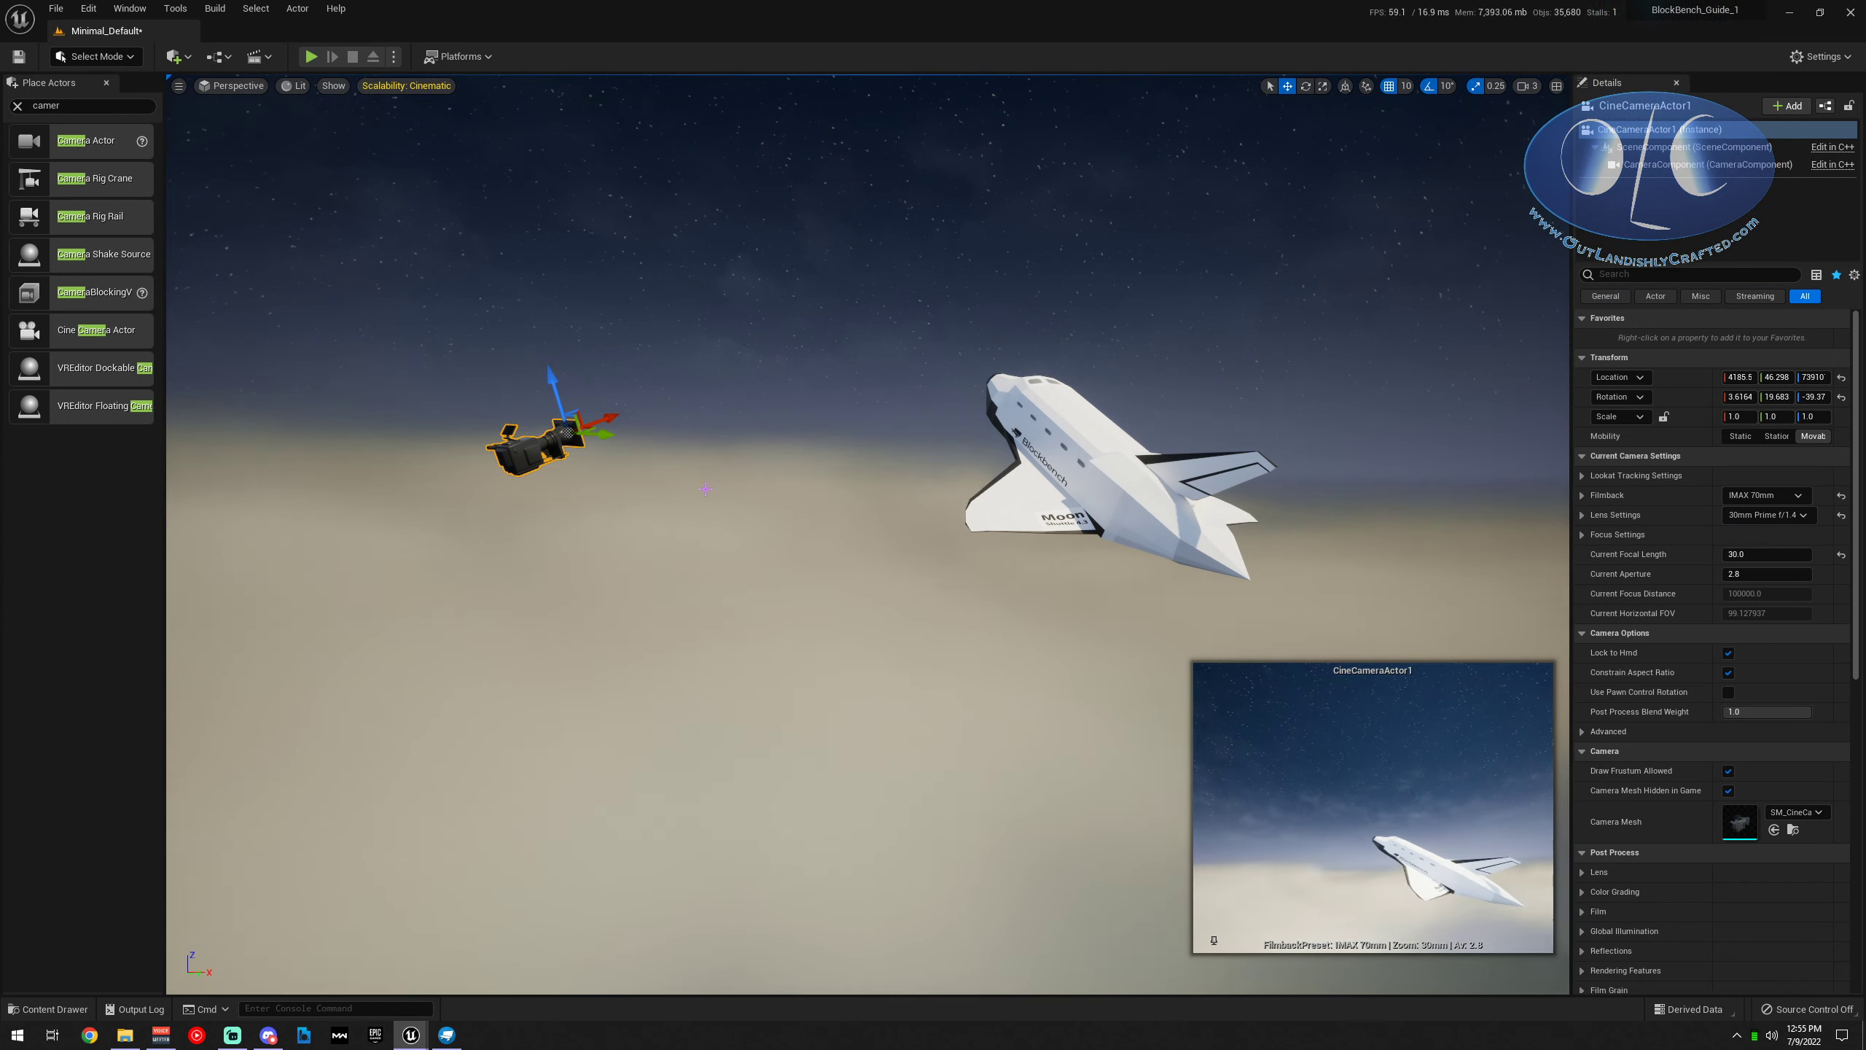
Nudge the cine camera toward the shuttle and slightly down, to about X 4279, Y -26
{"action": "left_click_drag", "start_coordinate": [604, 414], "coordinate": [701, 431]}
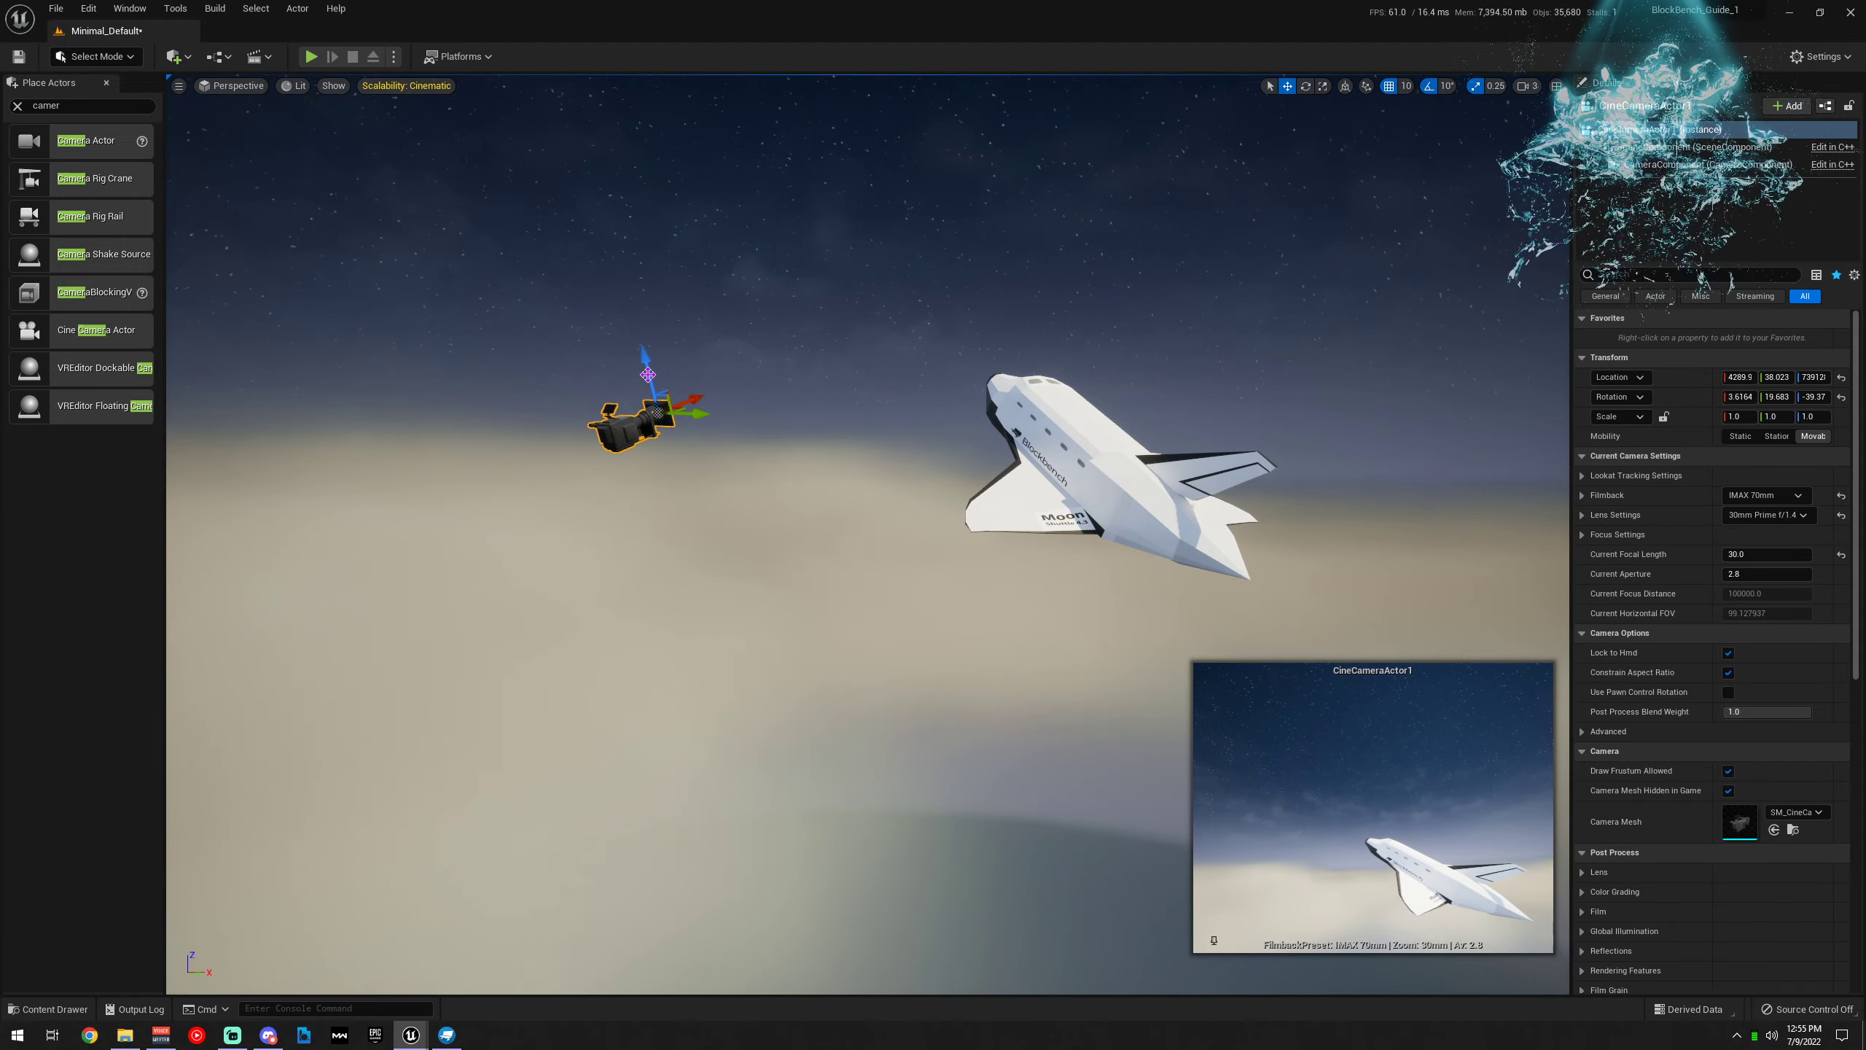
{"action": "left_click_drag", "start_coordinate": [650, 392], "coordinate": [654, 445]}
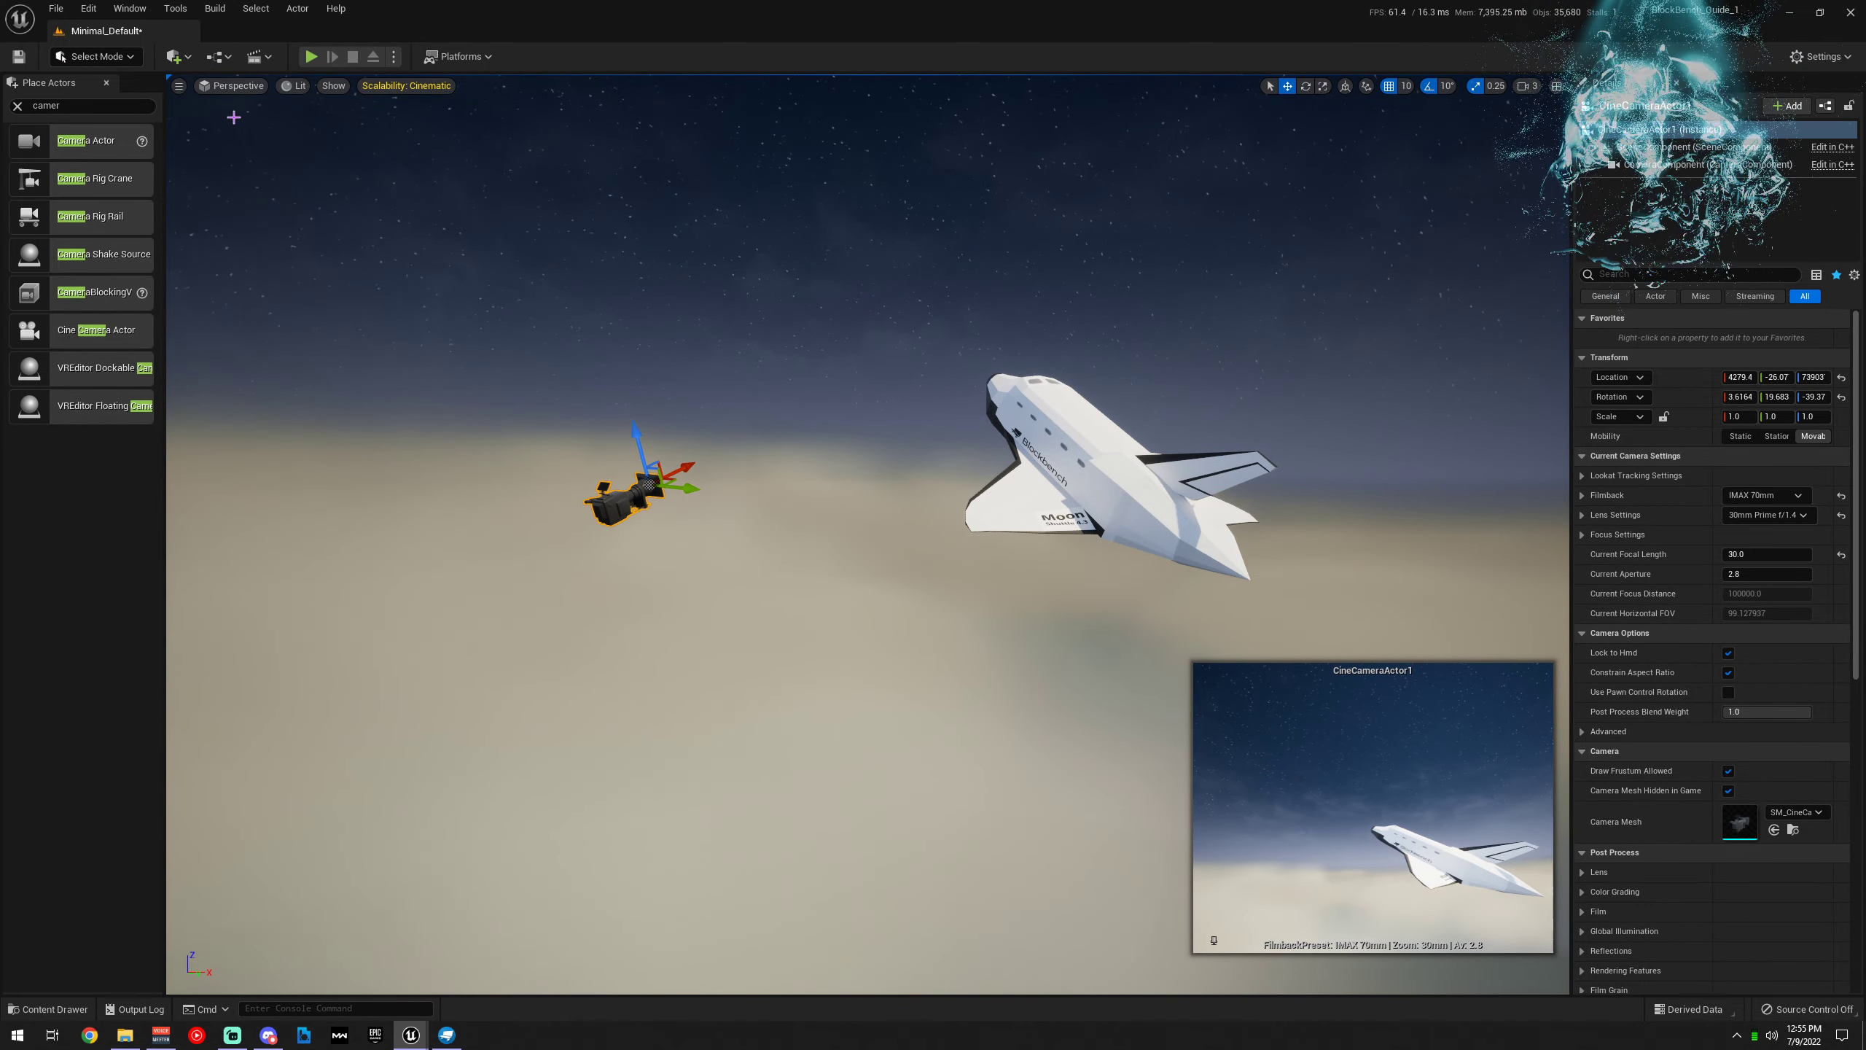
Switch the viewport to the Cinematic Viewport type and look through CineCameraActor1
{"action": "left_click", "coordinate": [181, 88]}
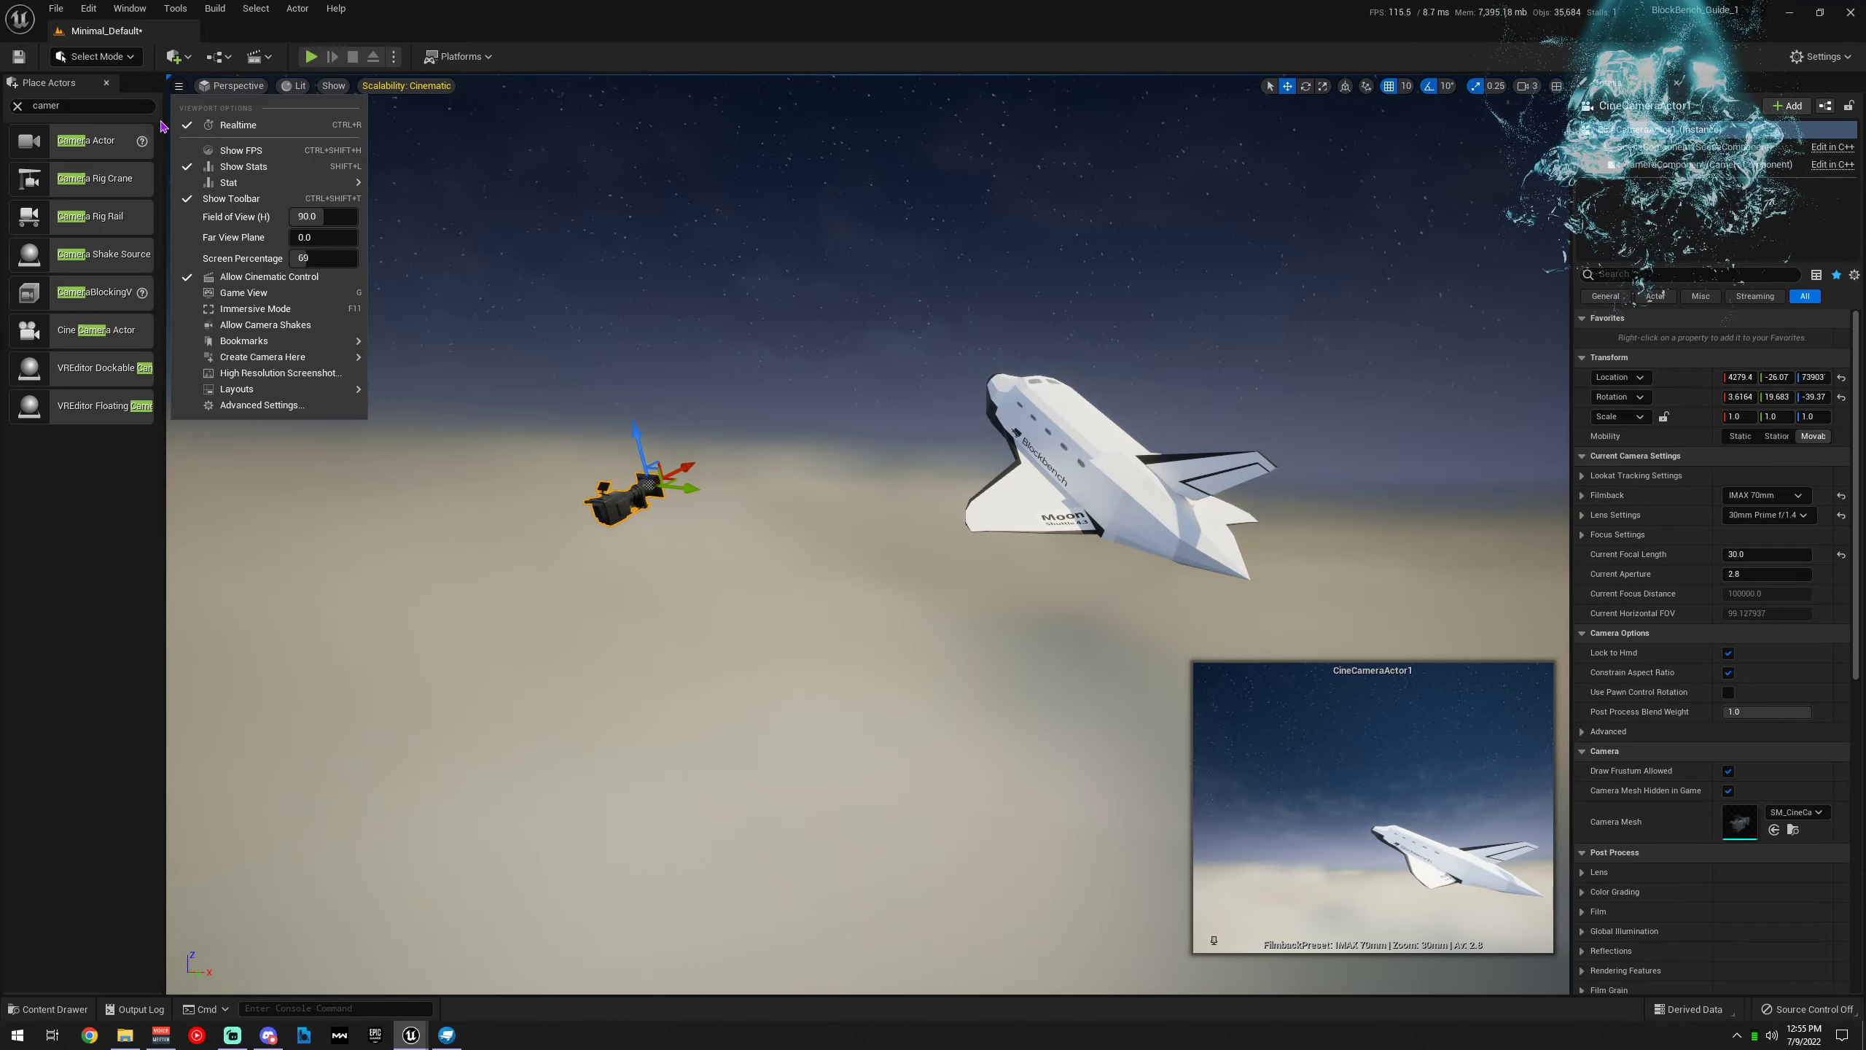
{"action": "left_click", "coordinate": [229, 89]}
{"action": "left_click", "coordinate": [250, 89]}
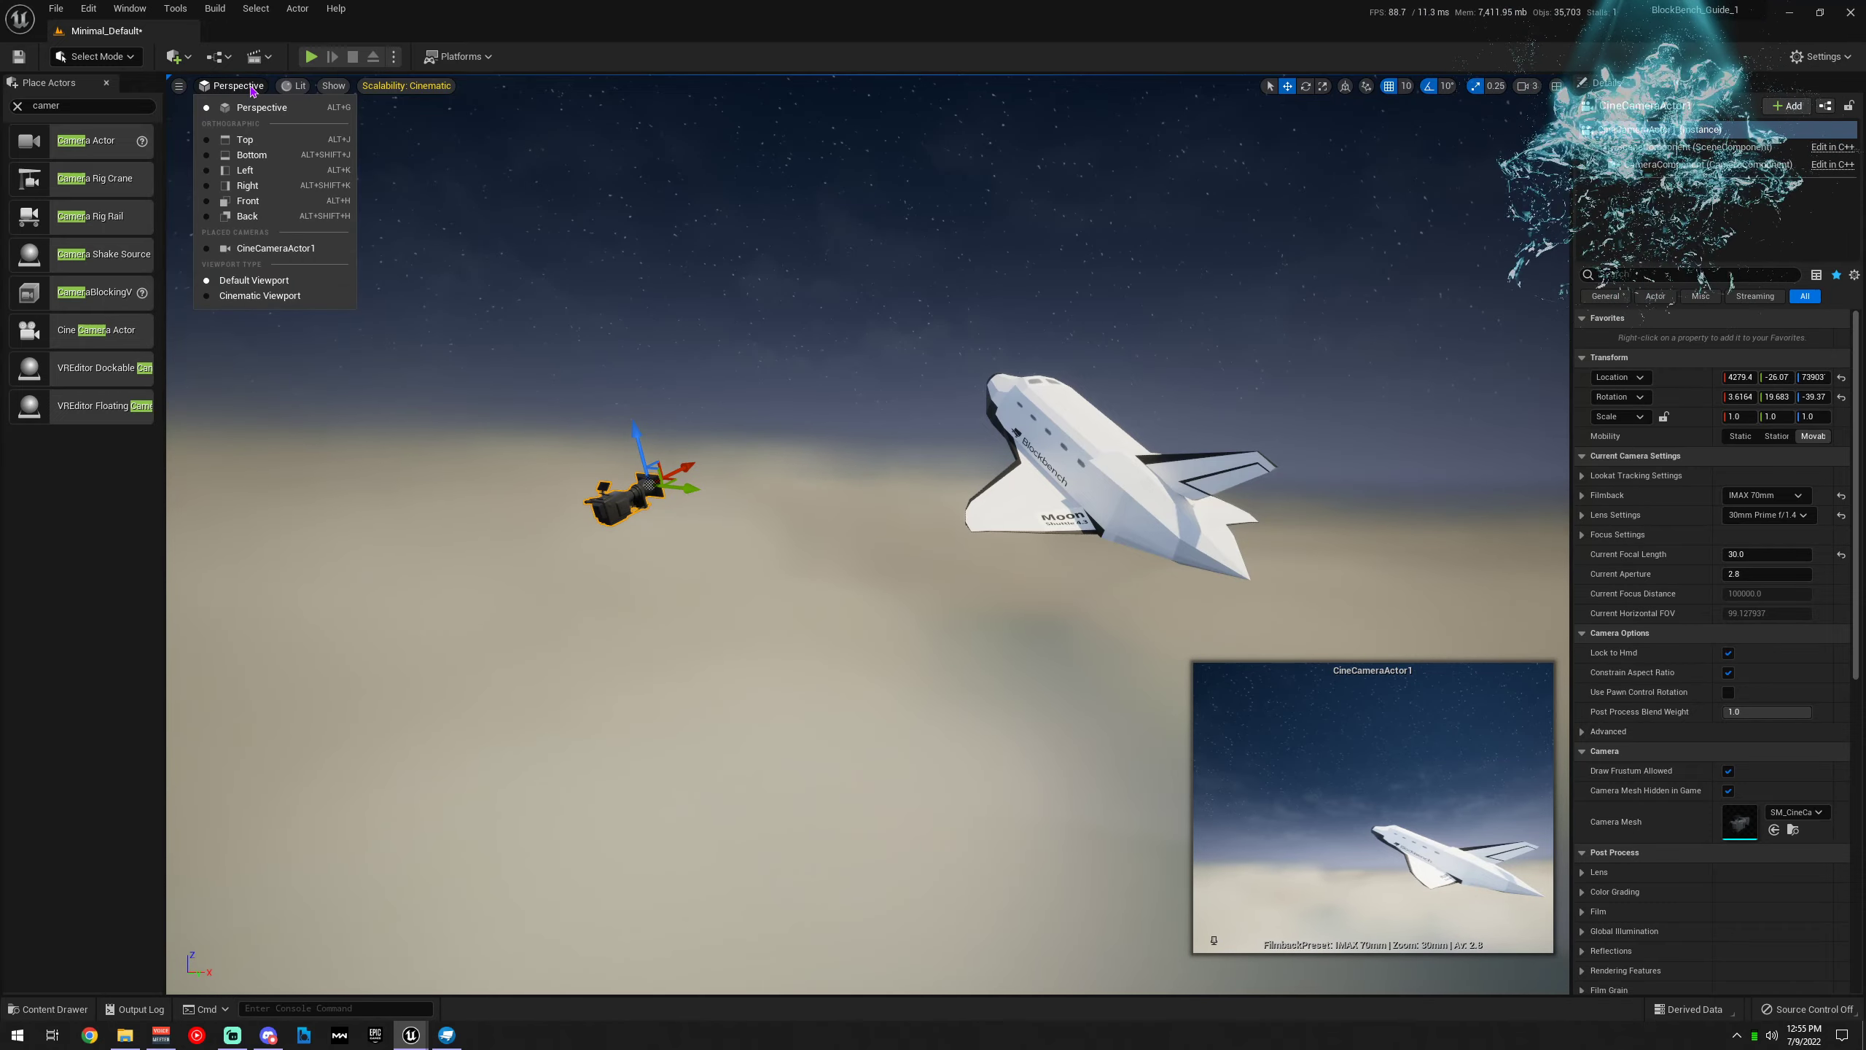
{"action": "left_click", "coordinate": [261, 295]}
{"action": "left_click", "coordinate": [239, 89]}
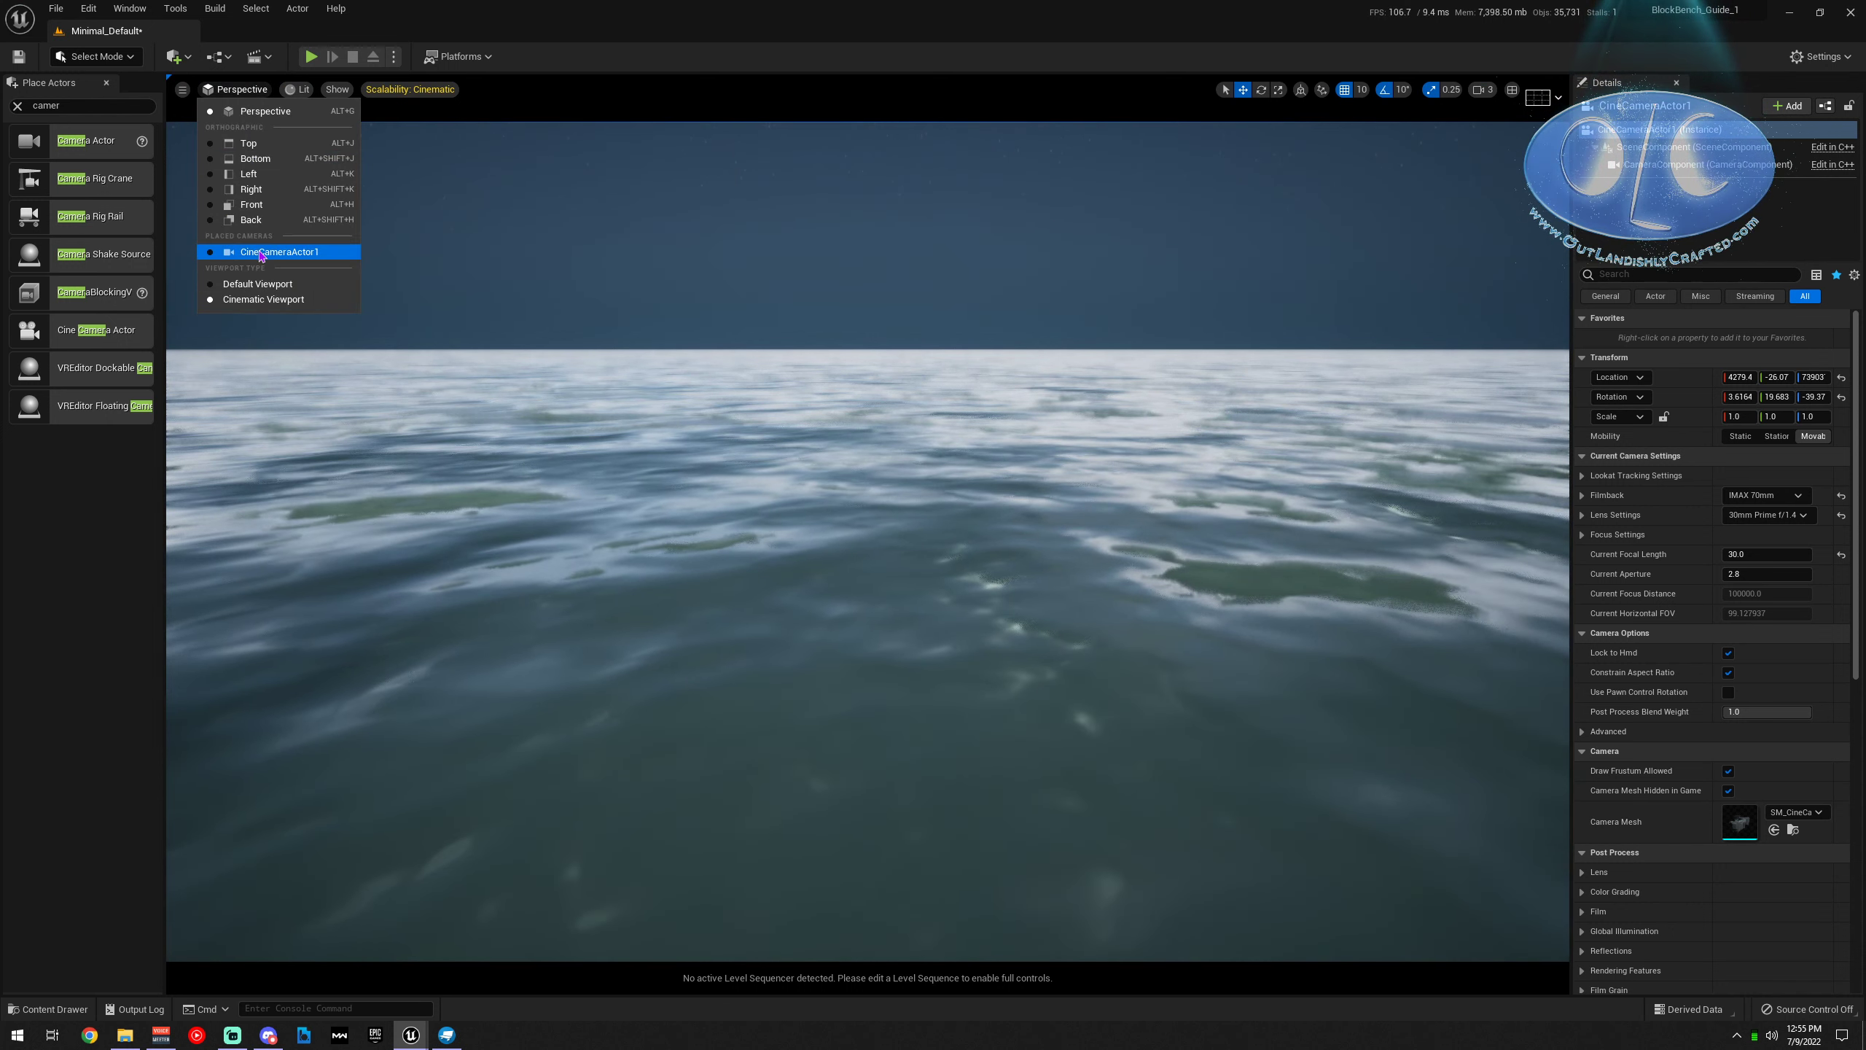
{"action": "left_click", "coordinate": [261, 252]}
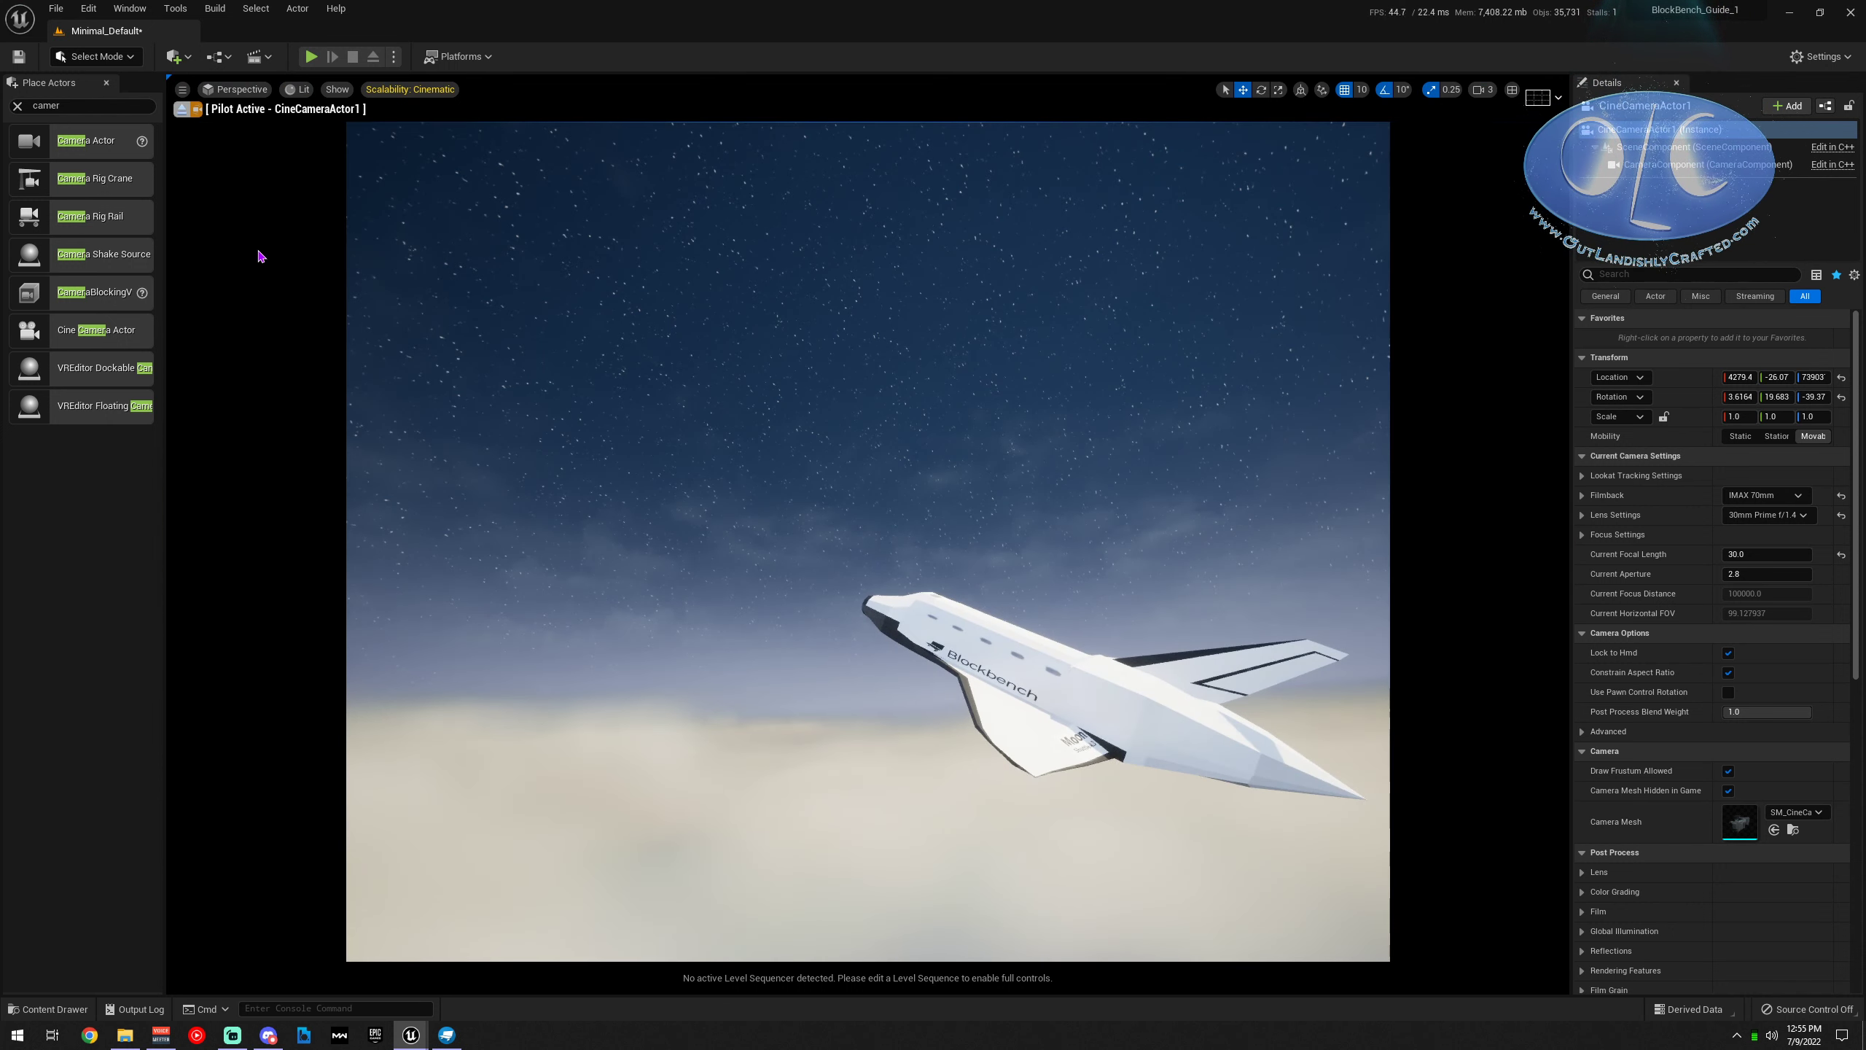
Examine the cine camera's focus settings and the settings groups below them
{"action": "left_click", "coordinate": [1582, 535]}
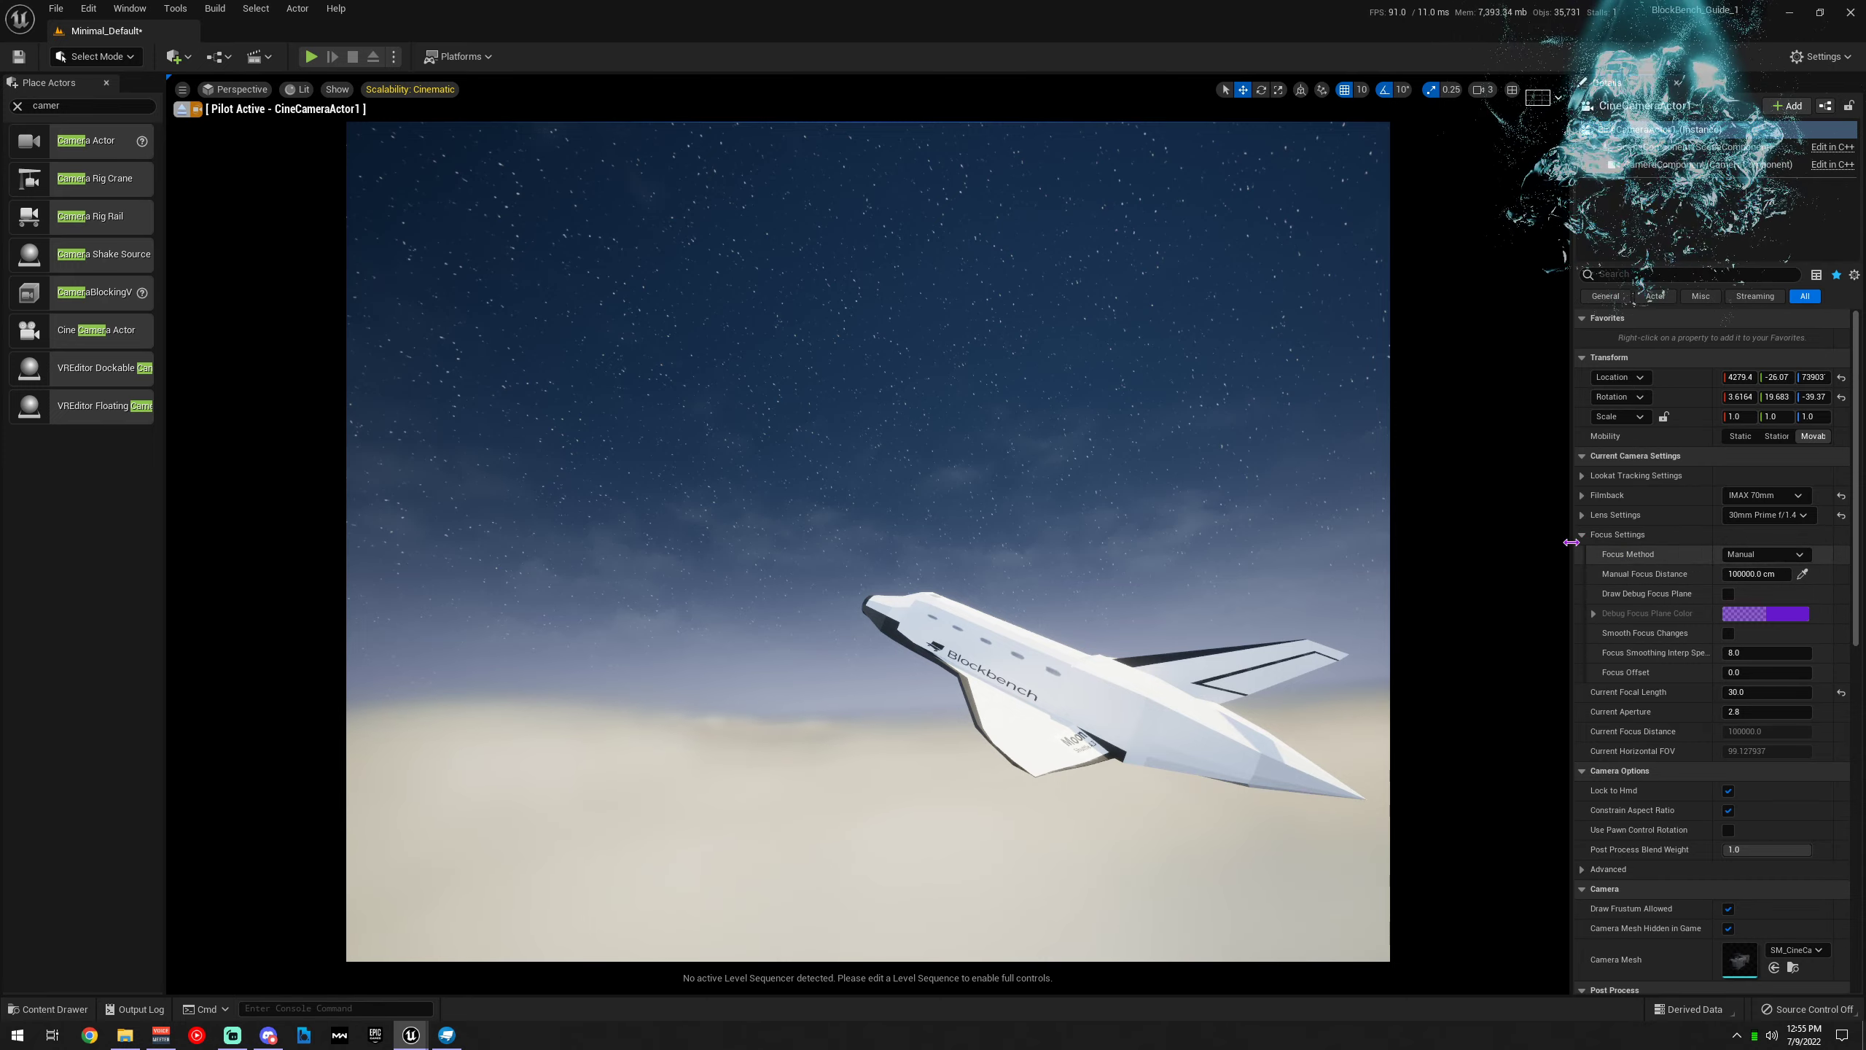
{"action": "left_click", "coordinate": [1582, 535]}
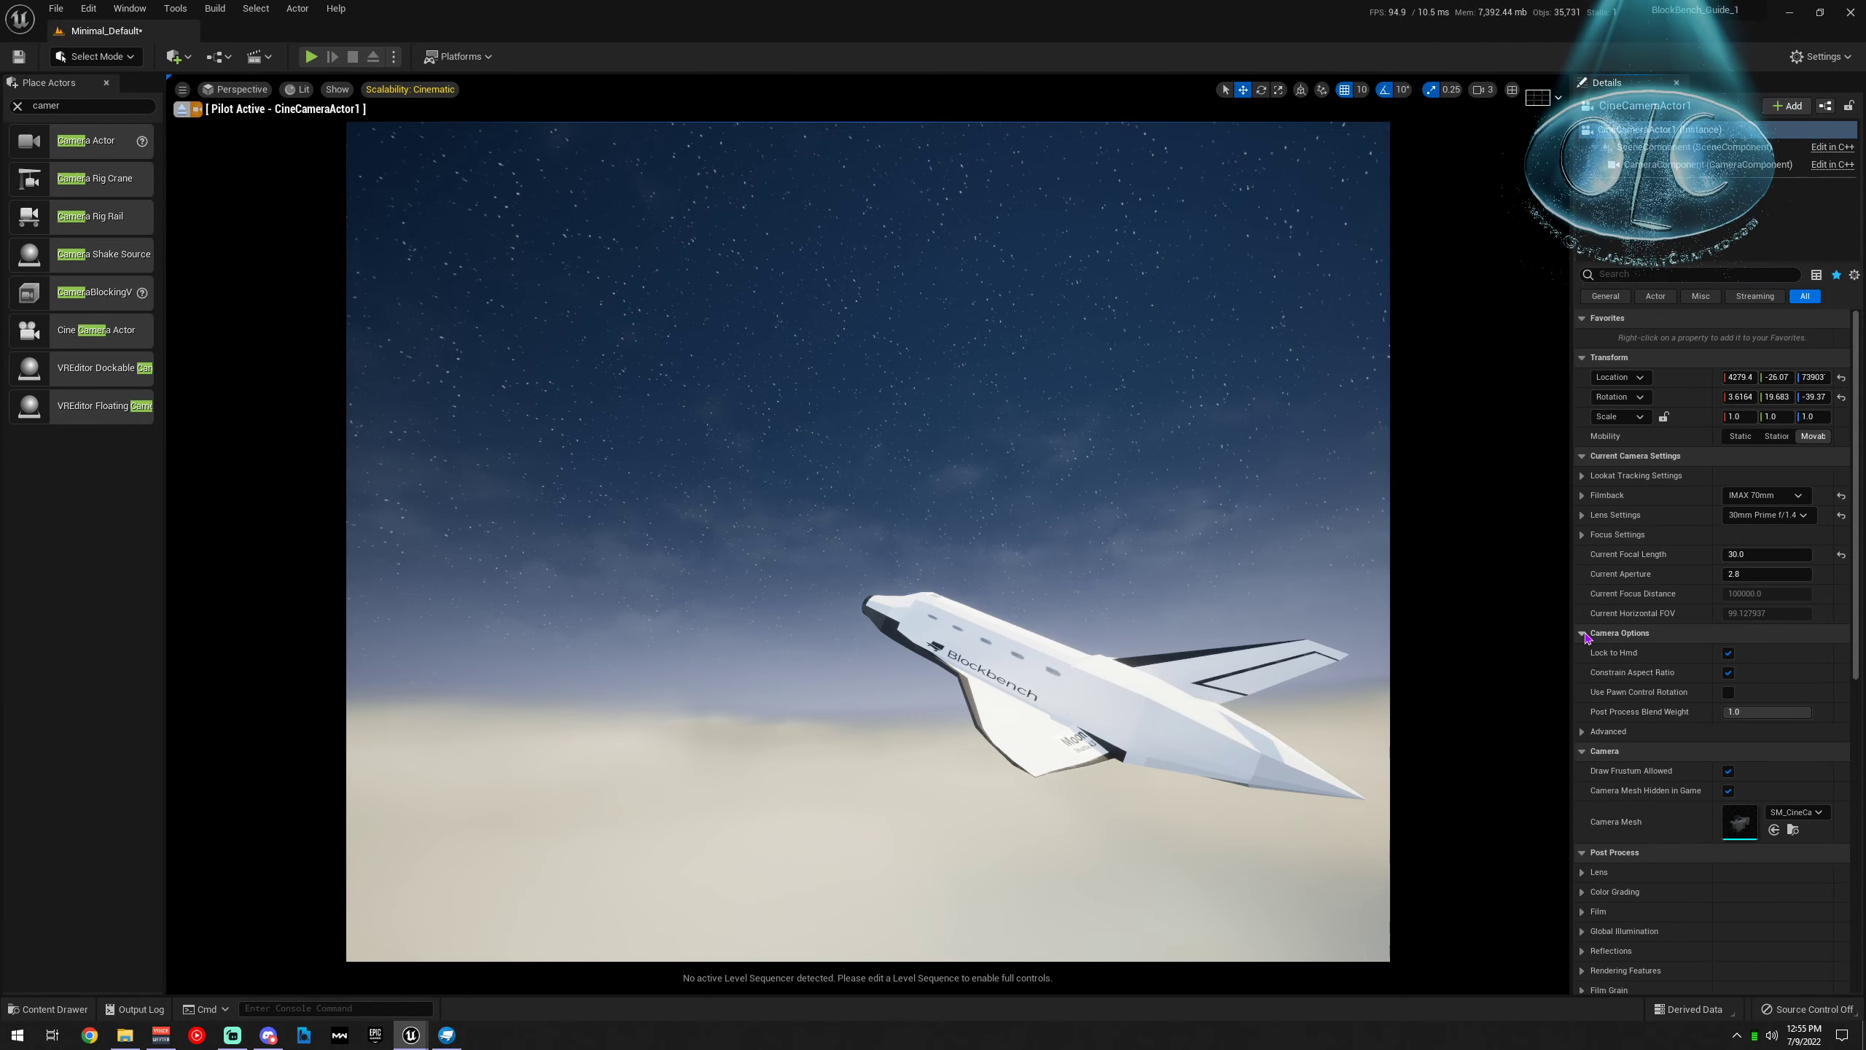
{"action": "scroll", "coordinate": [1585, 684], "scroll_direction": "down", "scroll_amount": 3}
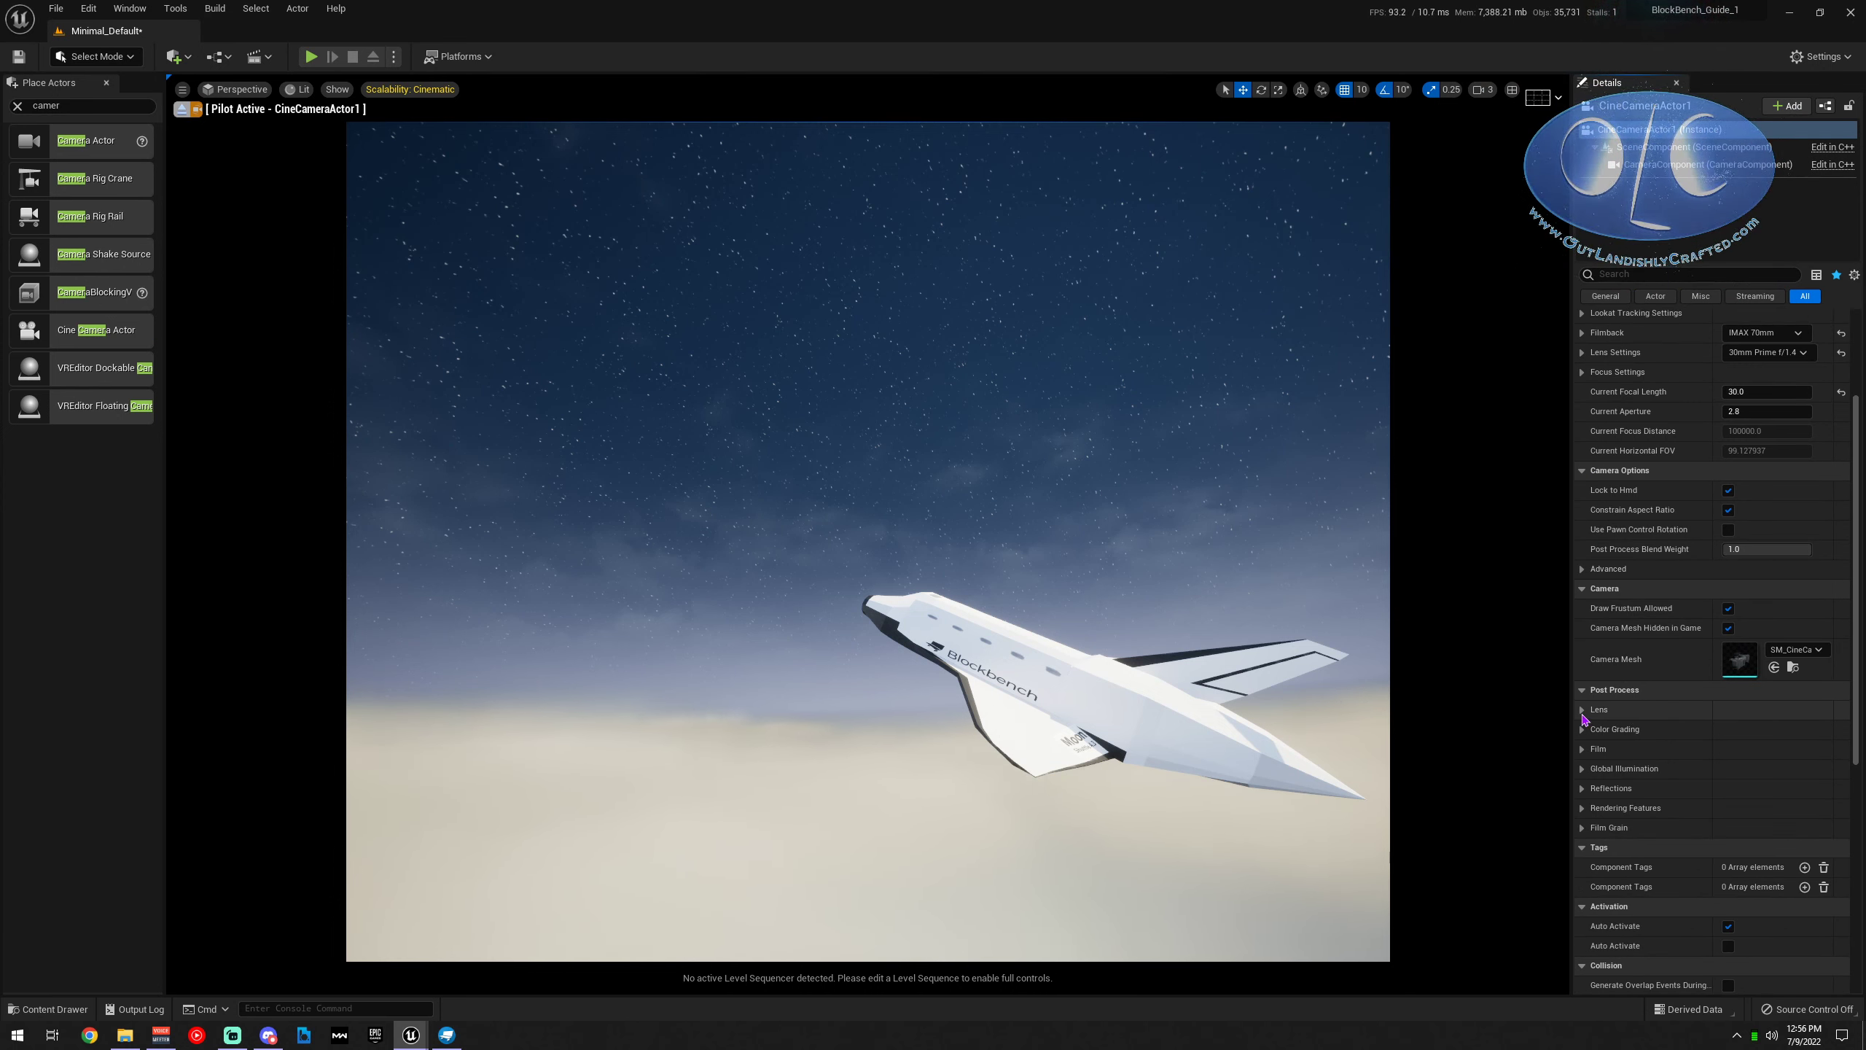
{"action": "scroll", "coordinate": [1581, 715], "scroll_direction": "down", "scroll_amount": 3}
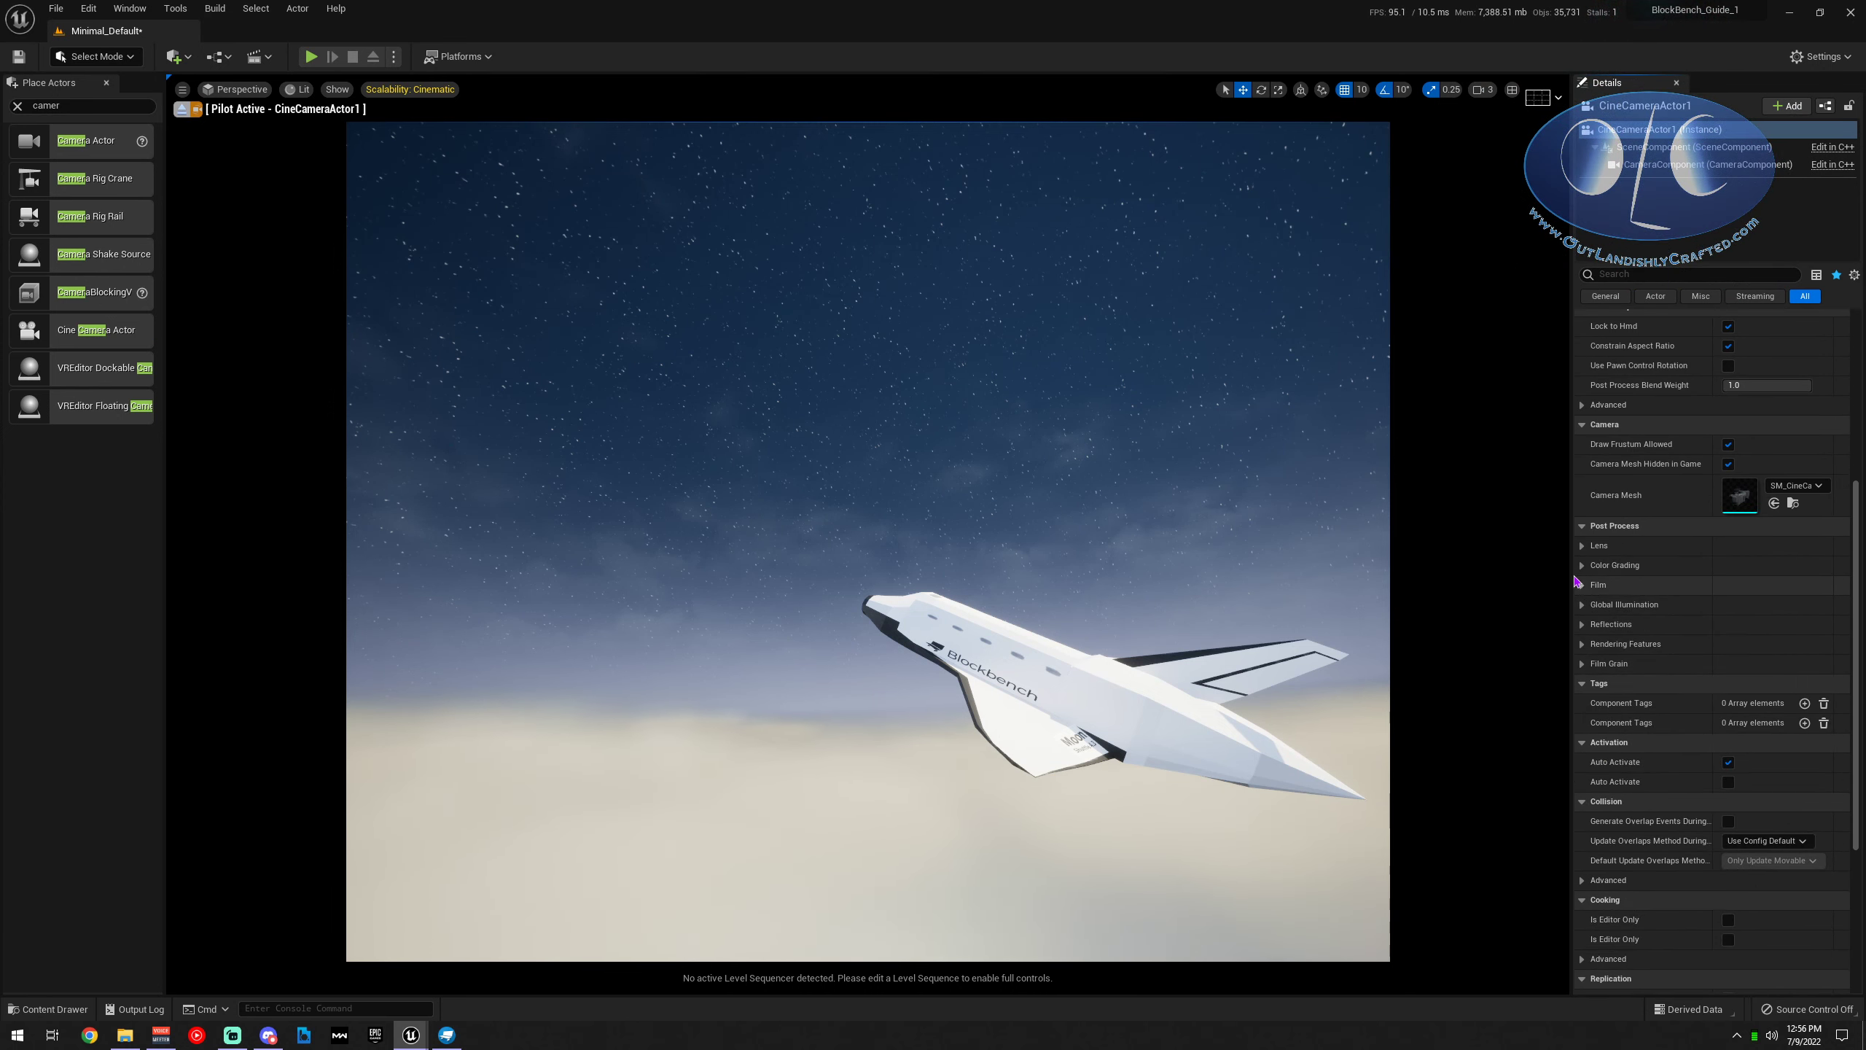
Enable the camera's Bloom overrides and set Intensity to about 4.387, Threshold to about 0.296 and Convolution Scatter to about 4.68
{"action": "left_click", "coordinate": [1598, 544]}
{"action": "left_click", "coordinate": [1613, 585]}
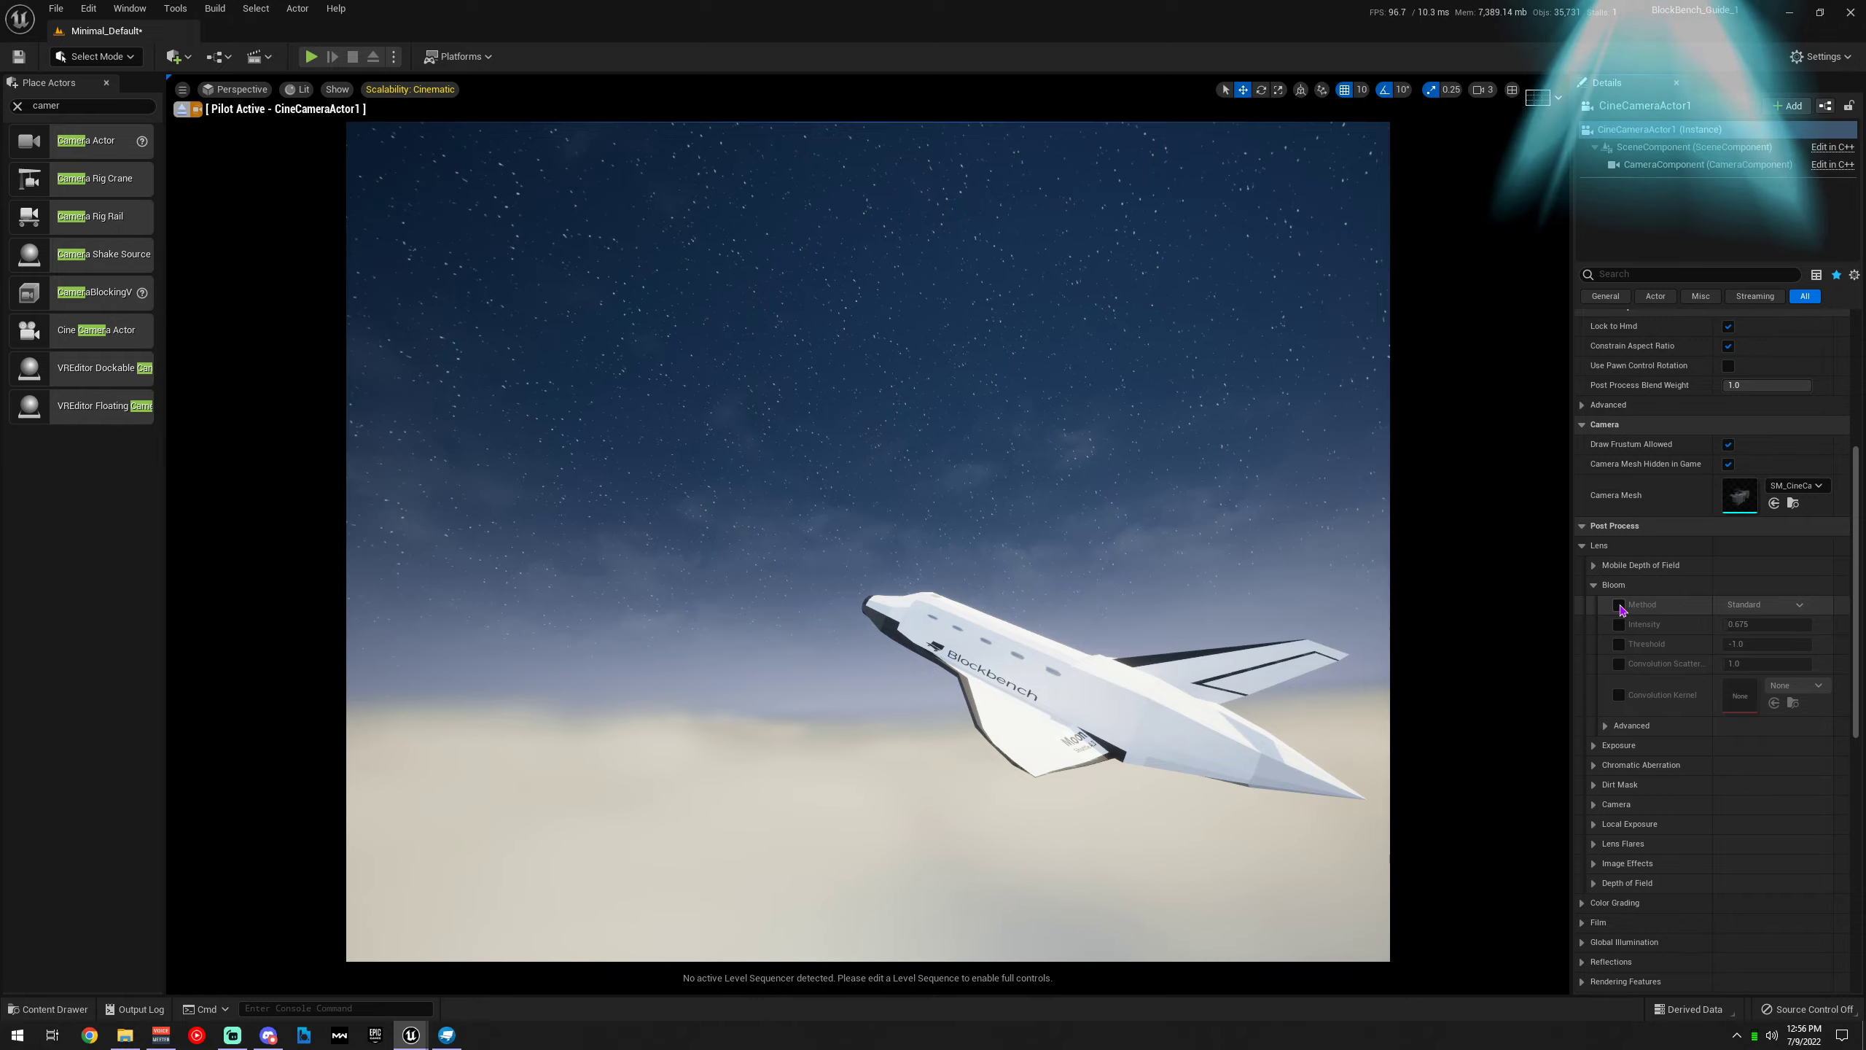
{"action": "left_click", "coordinate": [1618, 604]}
{"action": "left_click", "coordinate": [1618, 623]}
{"action": "left_click", "coordinate": [1618, 644]}
{"action": "left_click", "coordinate": [1618, 664]}
{"action": "left_click", "coordinate": [1604, 727]}
{"action": "scroll", "coordinate": [1609, 734], "scroll_direction": "down", "scroll_amount": 1}
{"action": "left_click", "coordinate": [1606, 679]}
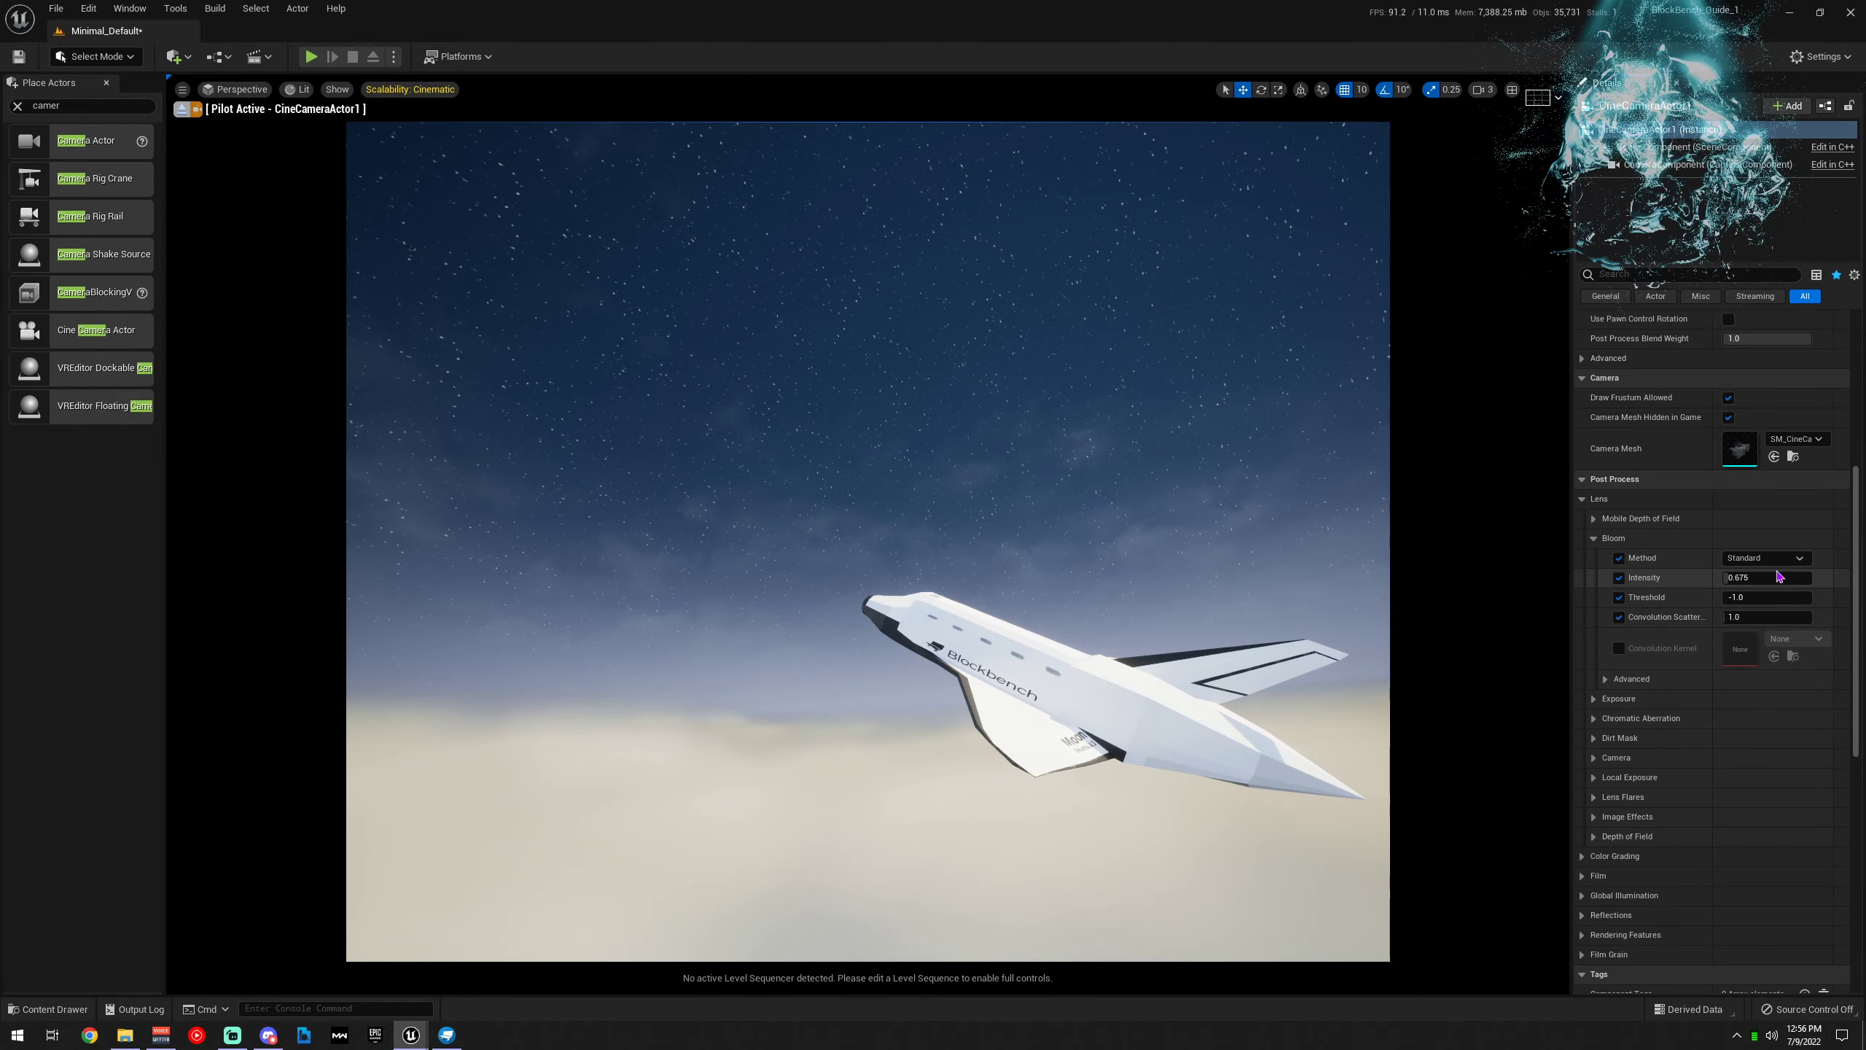
{"action": "mouse_move", "coordinate": [1724, 578]}
{"action": "left_mouse_down"}
{"action": "mouse_move", "coordinate": [1789, 597]}
{"action": "mouse_move", "coordinate": [1756, 598]}
{"action": "left_mouse_up"}
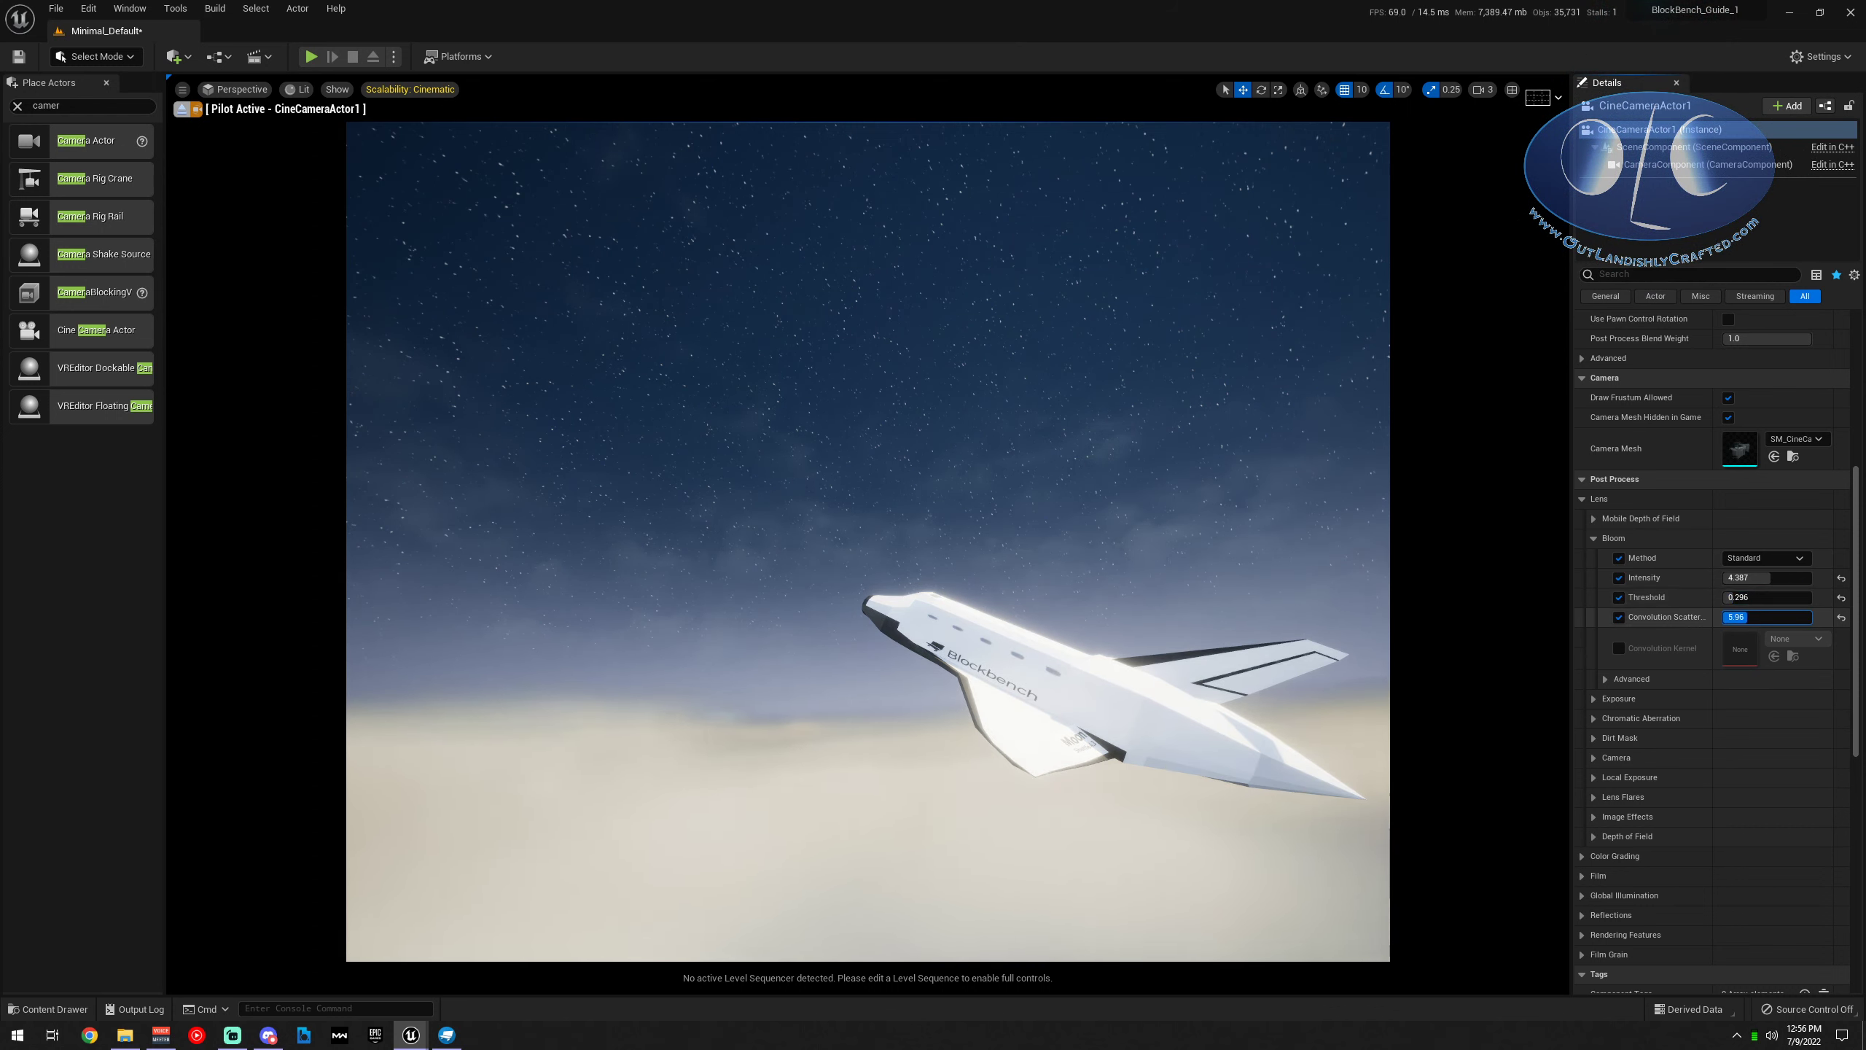
Enable the camera's Exposure overrides for metering mode, exposure compensation, physical camera exposure, compensation curve and metering mask
{"action": "scroll", "coordinate": [1634, 639], "scroll_direction": "down", "scroll_amount": 2}
{"action": "left_click", "coordinate": [1620, 636]}
{"action": "scroll", "coordinate": [1629, 617], "scroll_direction": "down", "scroll_amount": 2}
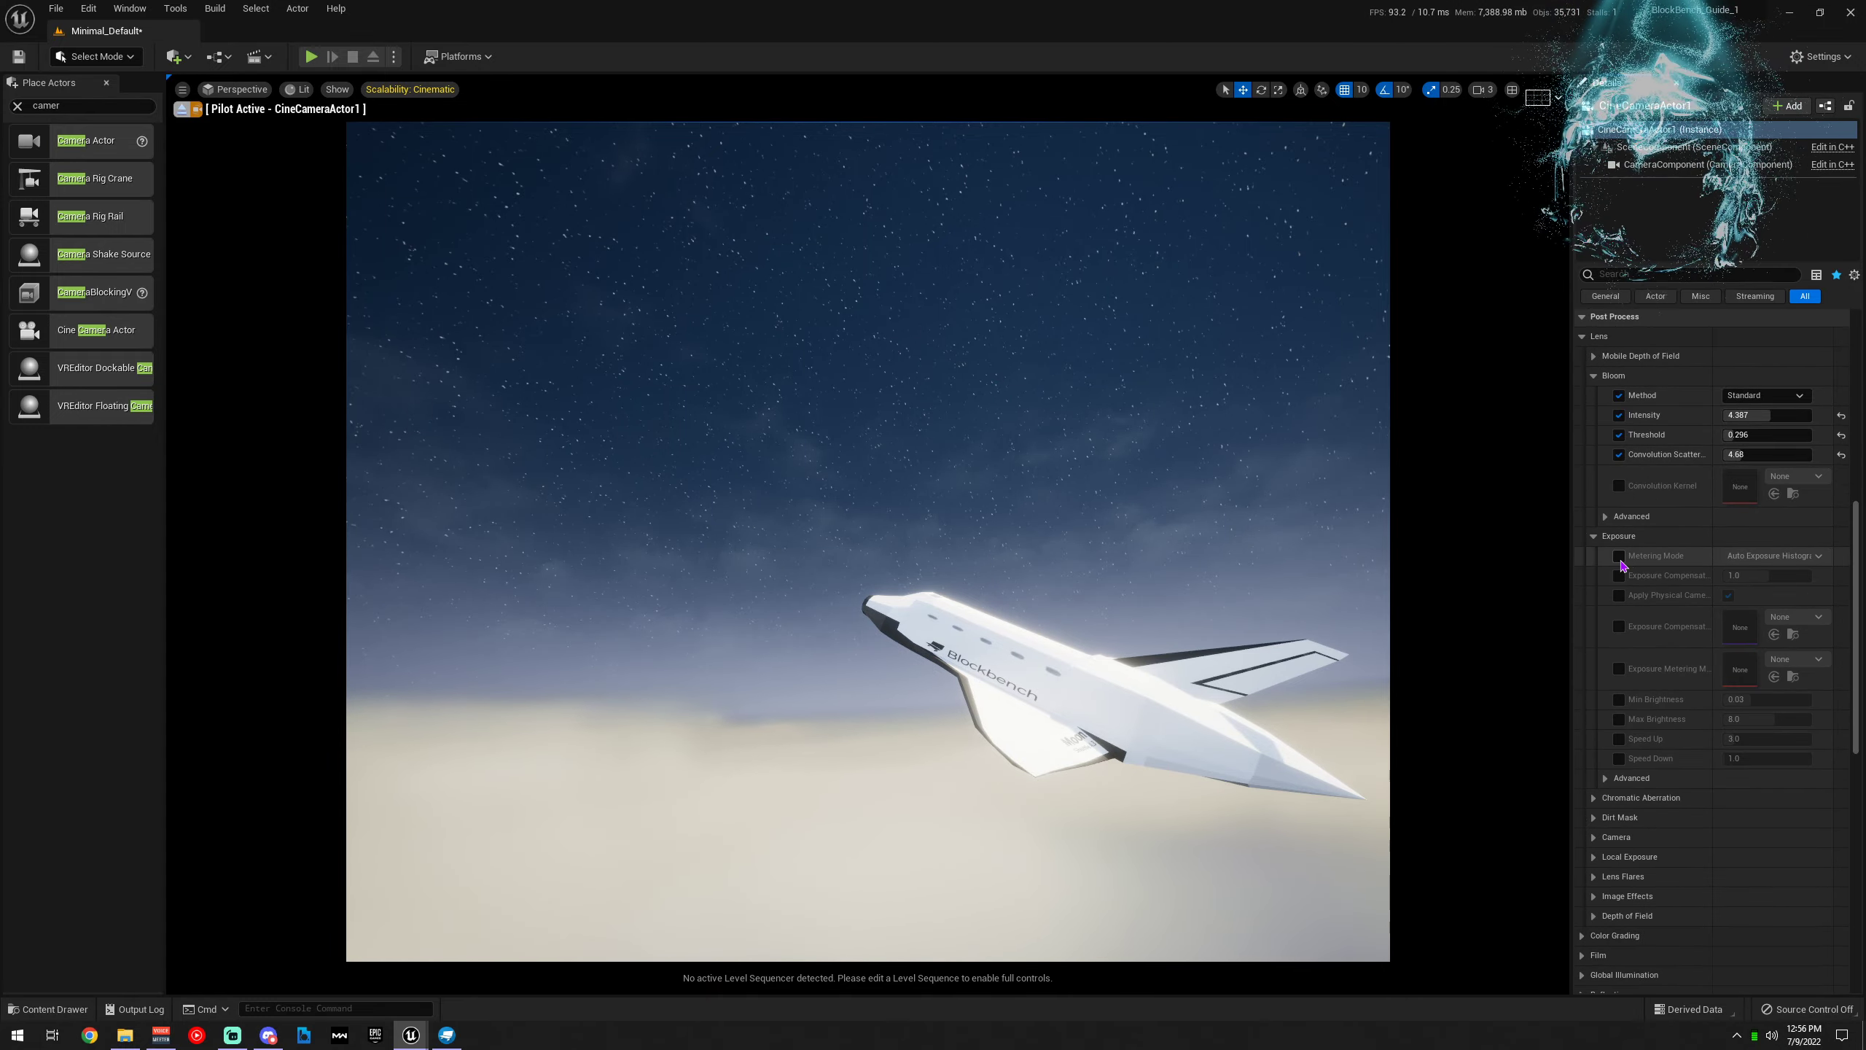
{"action": "left_click", "coordinate": [1618, 556]}
{"action": "left_click", "coordinate": [1618, 576]}
{"action": "left_click", "coordinate": [1618, 595]}
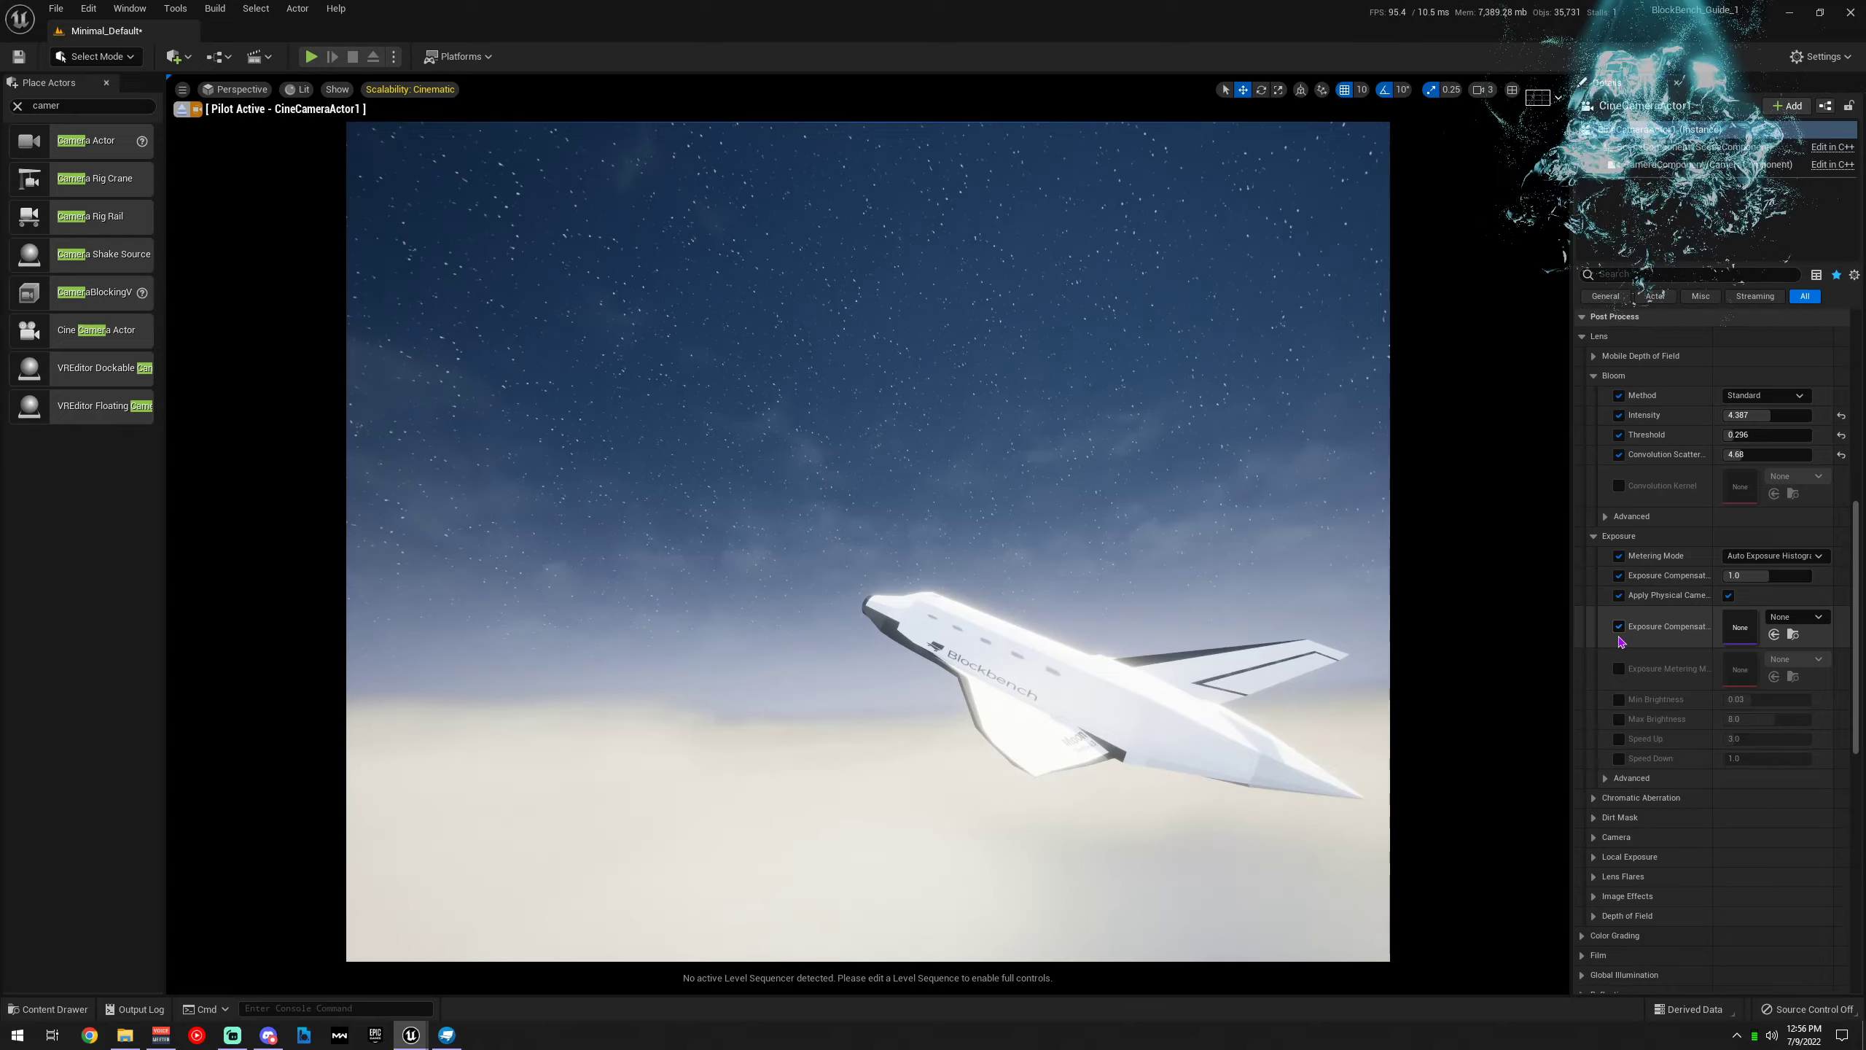
{"action": "left_click", "coordinate": [1618, 668]}
{"action": "scroll", "coordinate": [1619, 684], "scroll_direction": "down", "scroll_amount": 1}
Enable Chromatic Aberration on the camera and set Intensity to about 0.8 and Start Offset to about 0.45
{"action": "left_click", "coordinate": [1596, 706]}
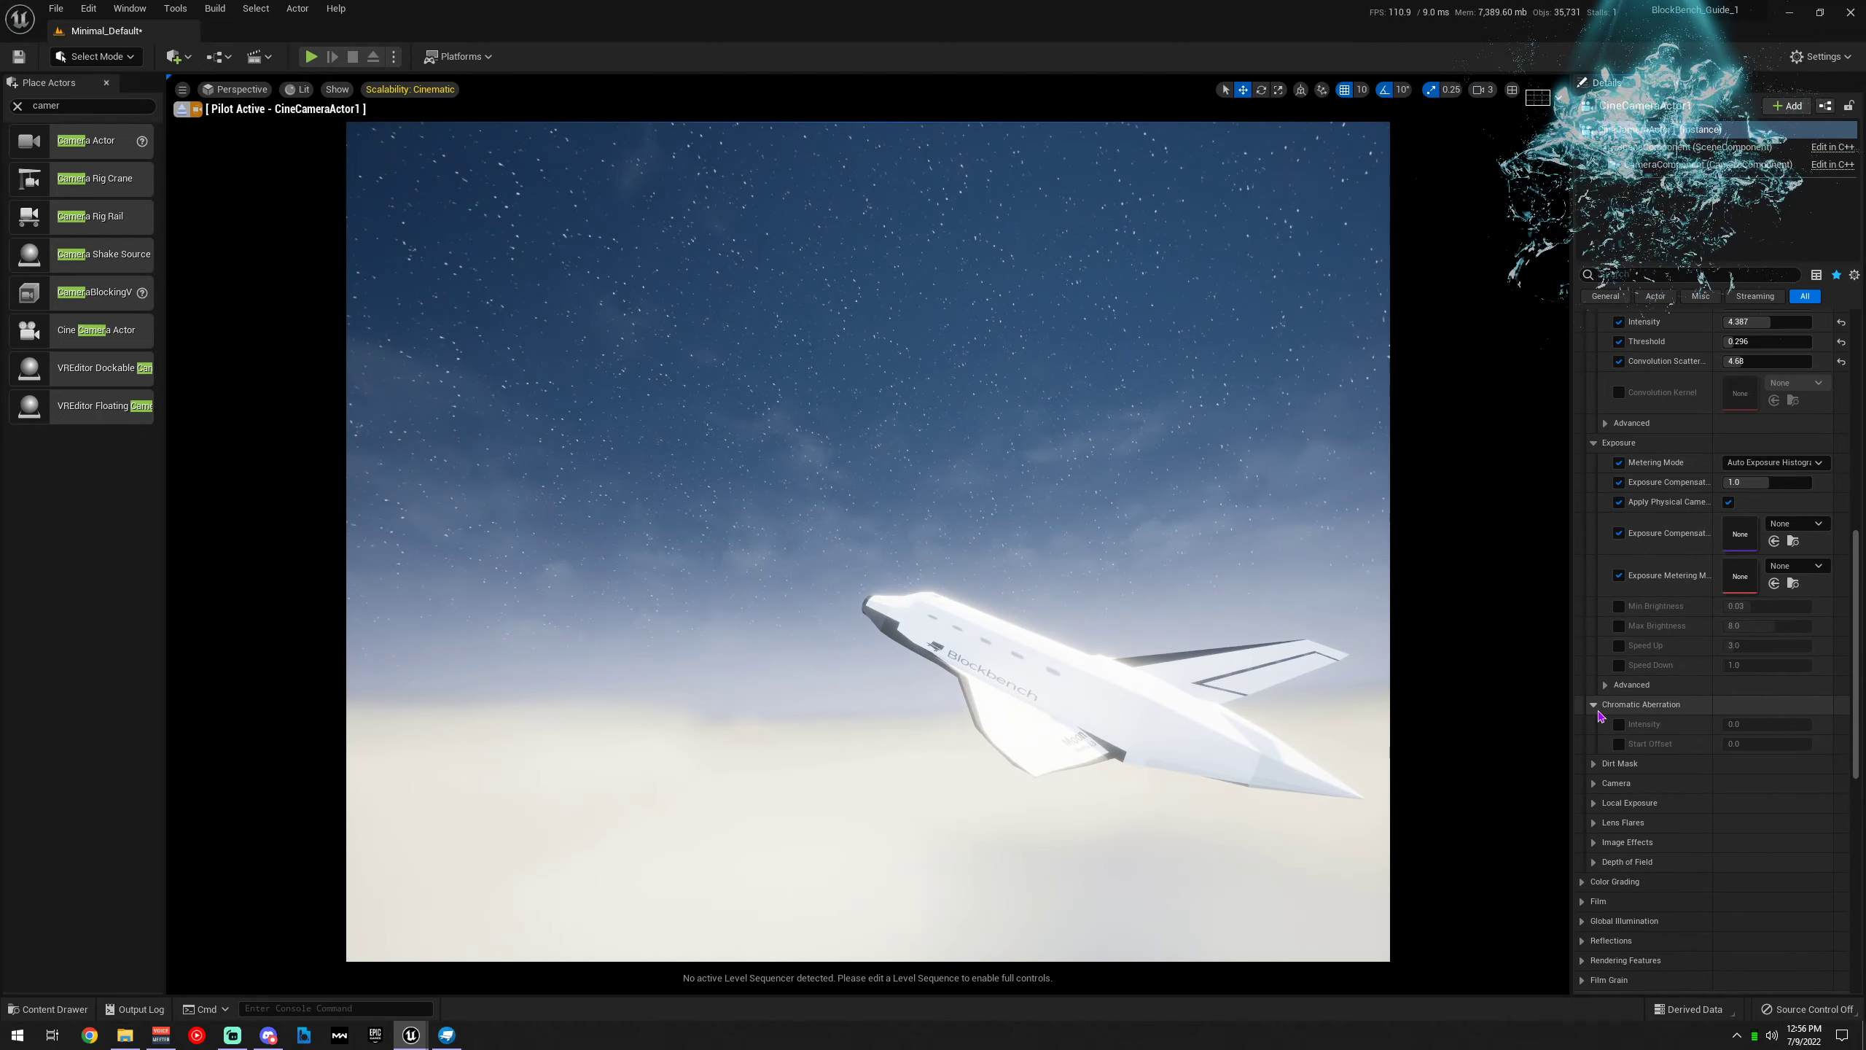
{"action": "scroll", "coordinate": [1600, 717], "scroll_direction": "down", "scroll_amount": 1}
{"action": "left_click", "coordinate": [1618, 653]}
{"action": "left_click", "coordinate": [1619, 673]}
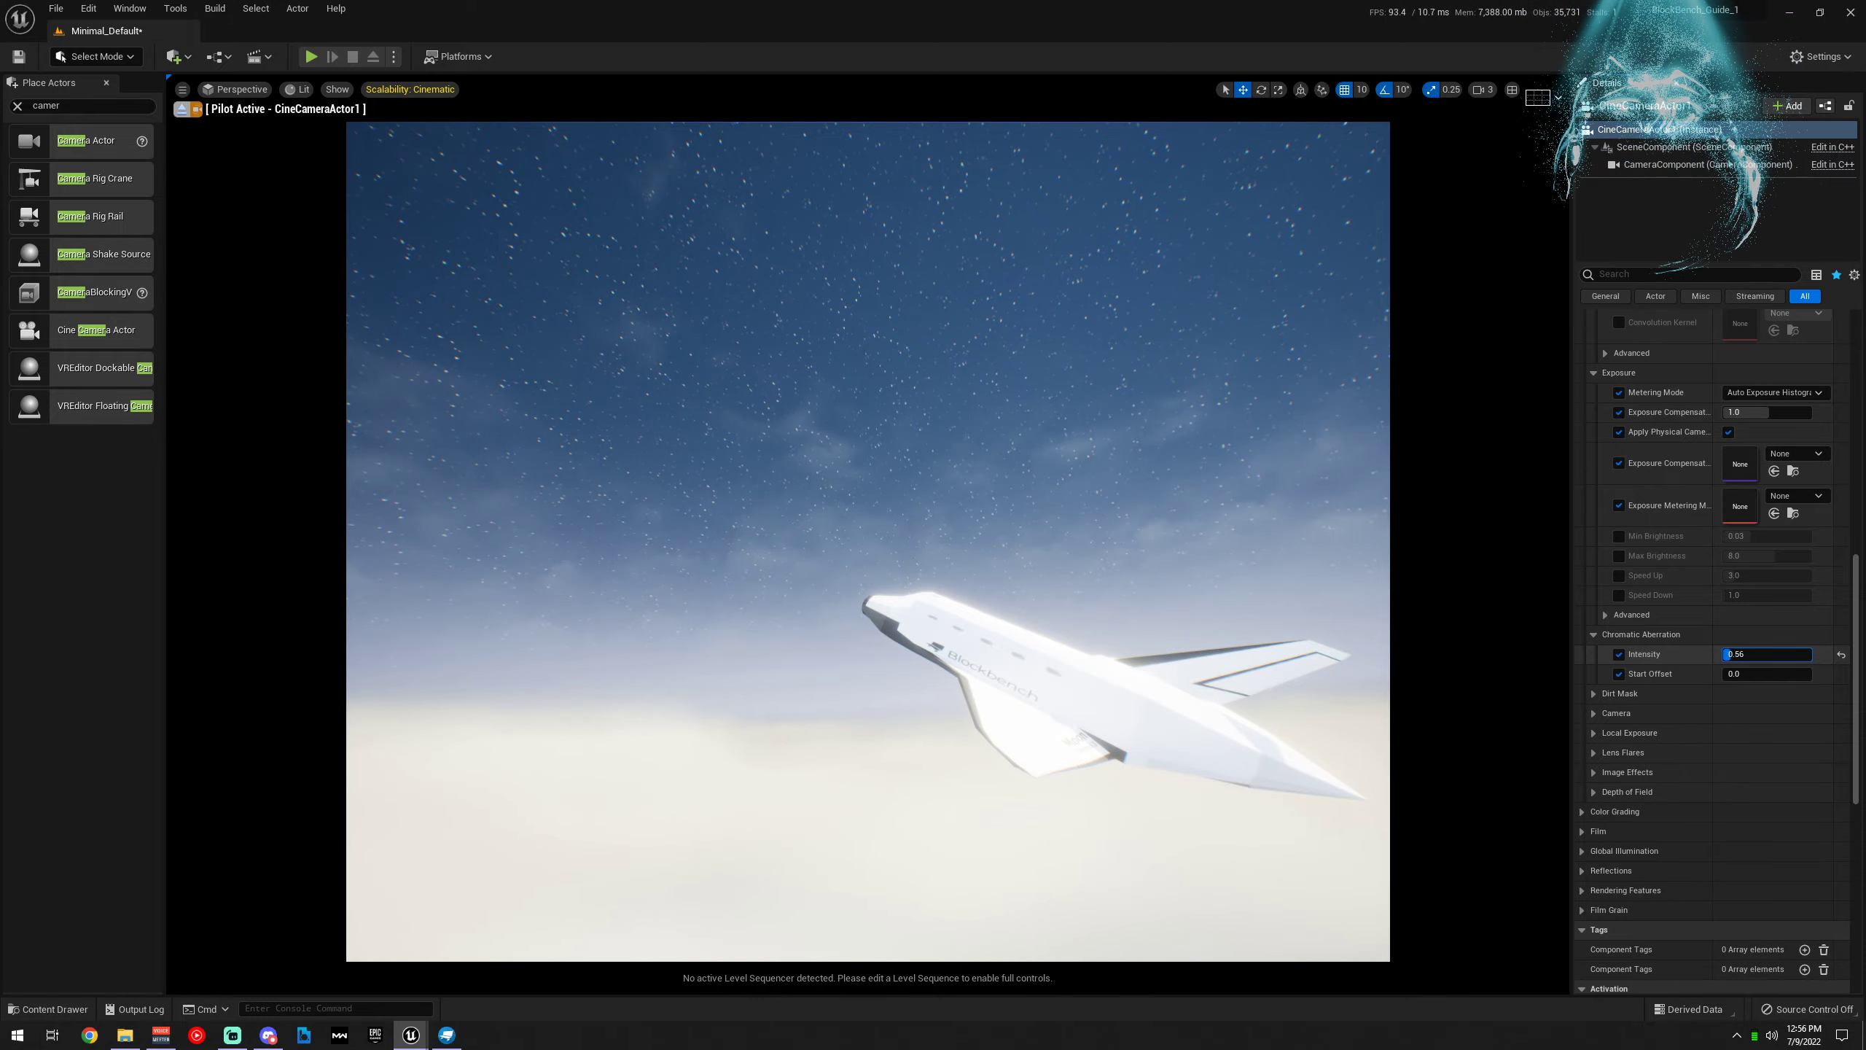
{"action": "key", "text": "Return"}
{"action": "left_click_drag", "start_coordinate": [1734, 673], "coordinate": [1791, 673]}
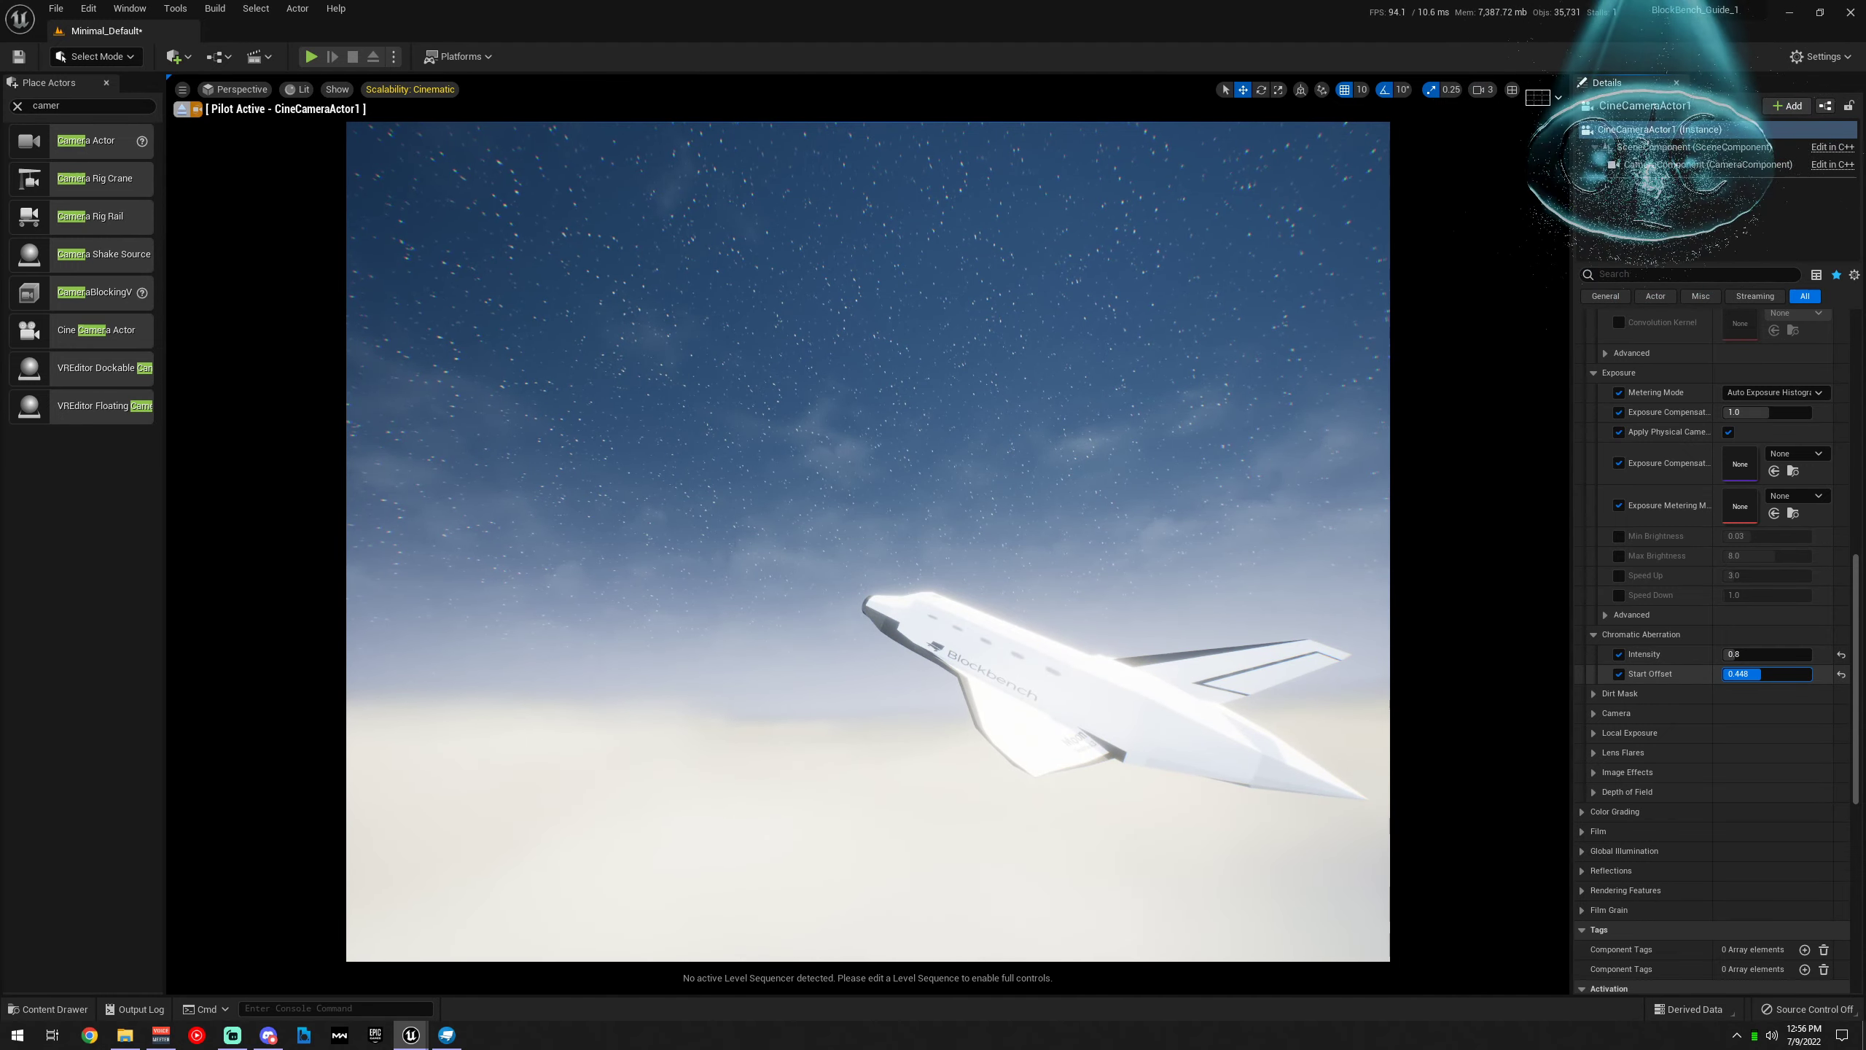
Try the post-process Shutter Speed and ISO overrides with ISO at about 9.4, and turn both off again
{"action": "left_click", "coordinate": [1593, 713]}
{"action": "scroll", "coordinate": [1596, 717], "scroll_direction": "down", "scroll_amount": 1}
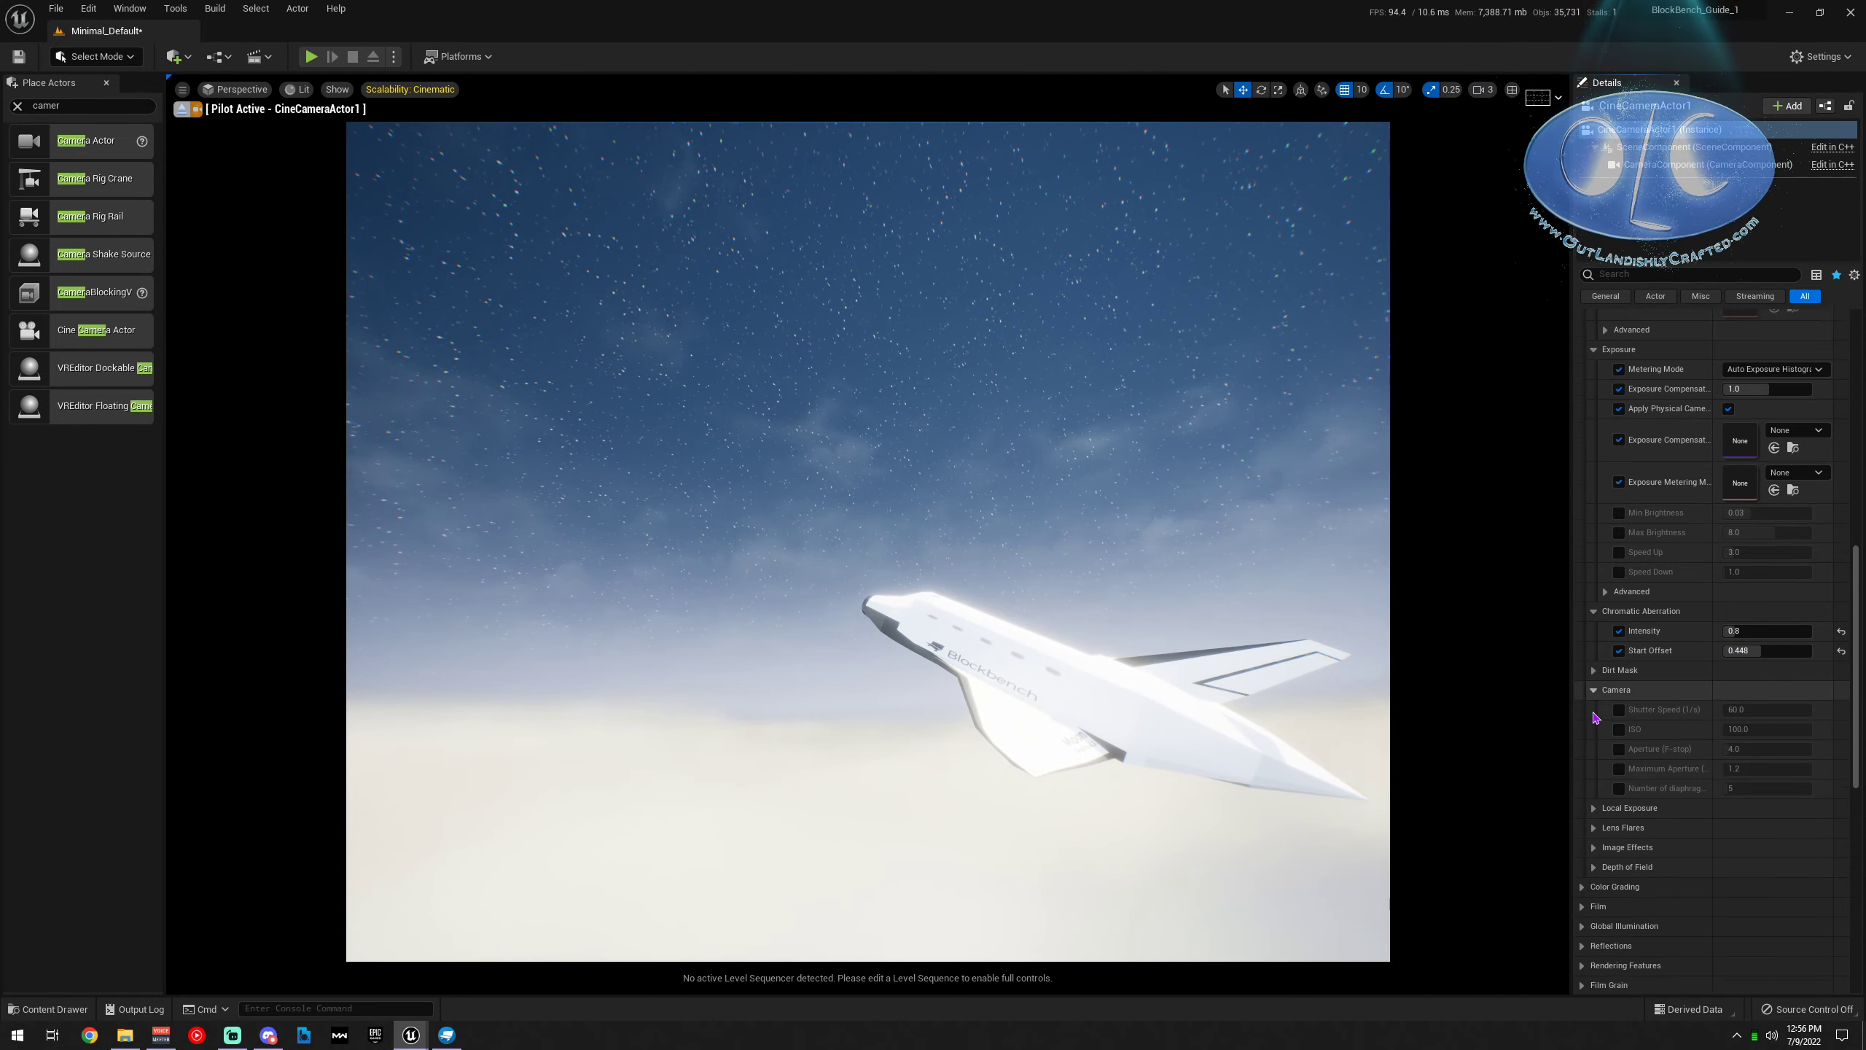
{"action": "scroll", "coordinate": [1594, 713], "scroll_direction": "down", "scroll_amount": 1}
{"action": "left_click", "coordinate": [1618, 686]}
{"action": "left_click", "coordinate": [1618, 705]}
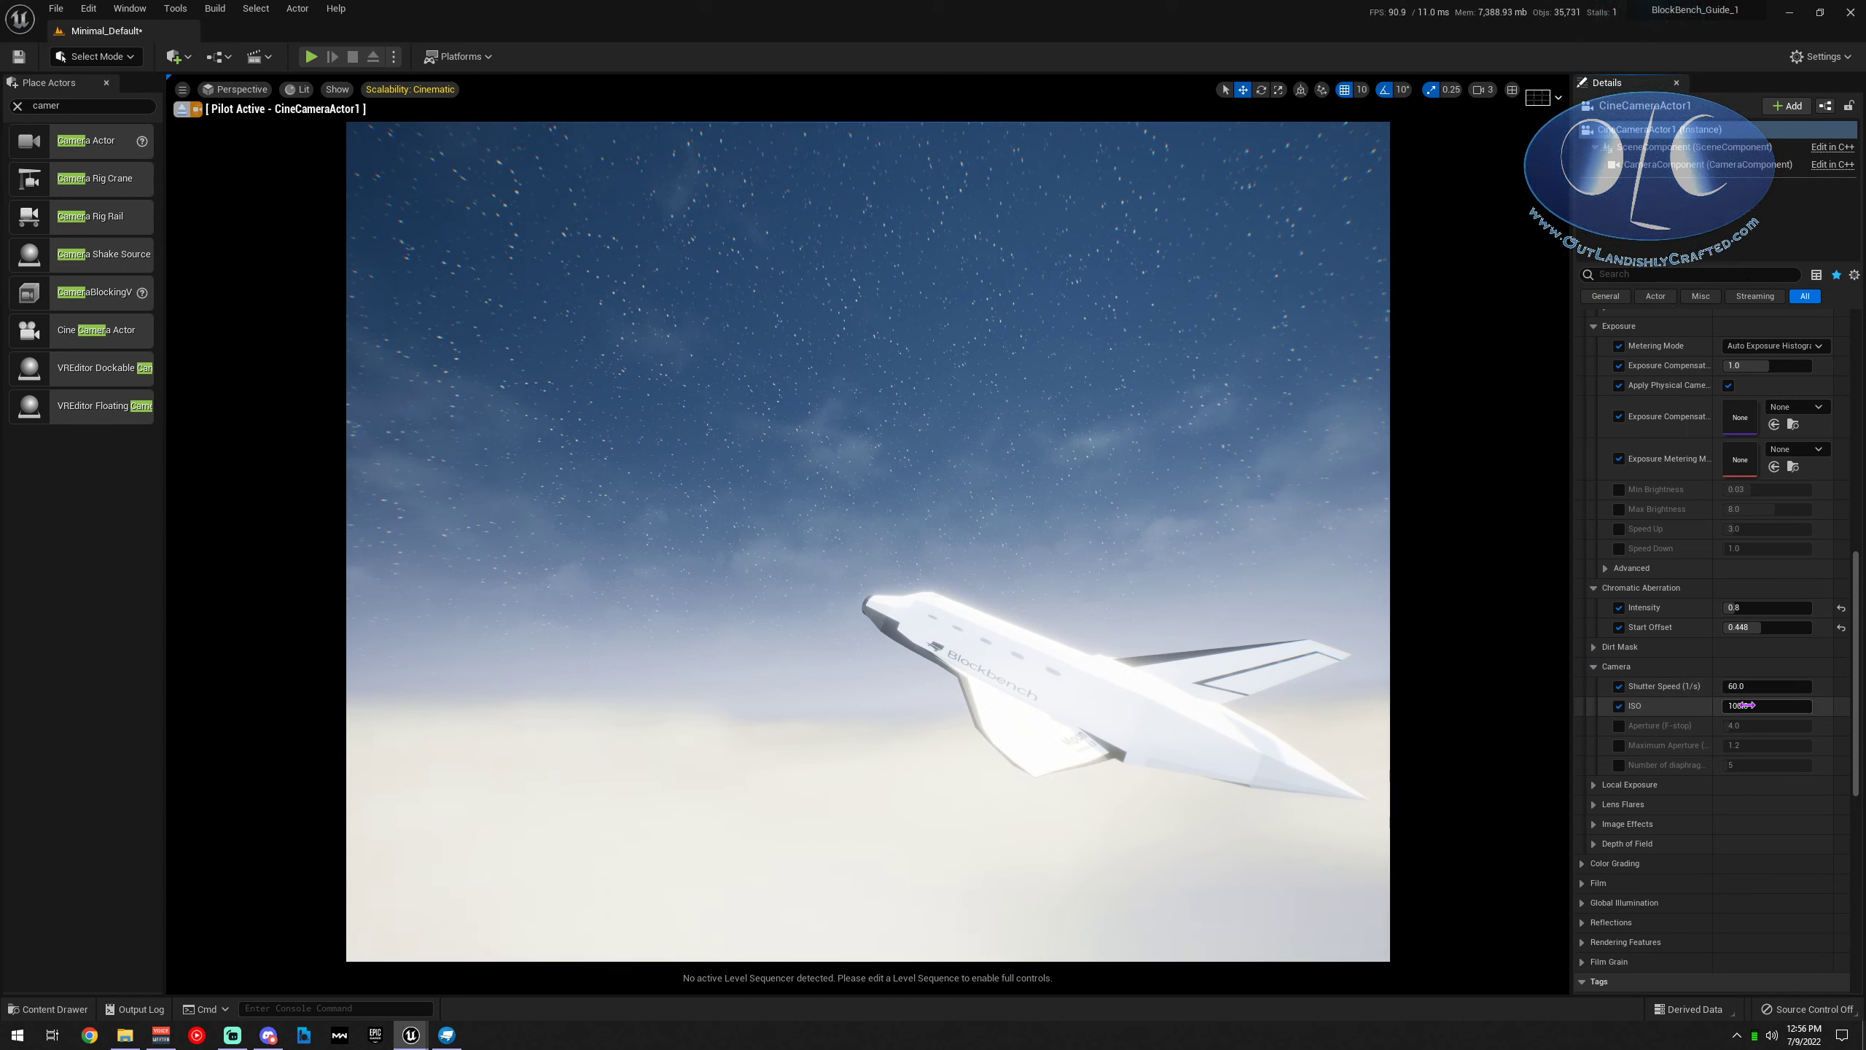
{"action": "left_click_drag", "start_coordinate": [1747, 705], "coordinate": [1743, 705]}
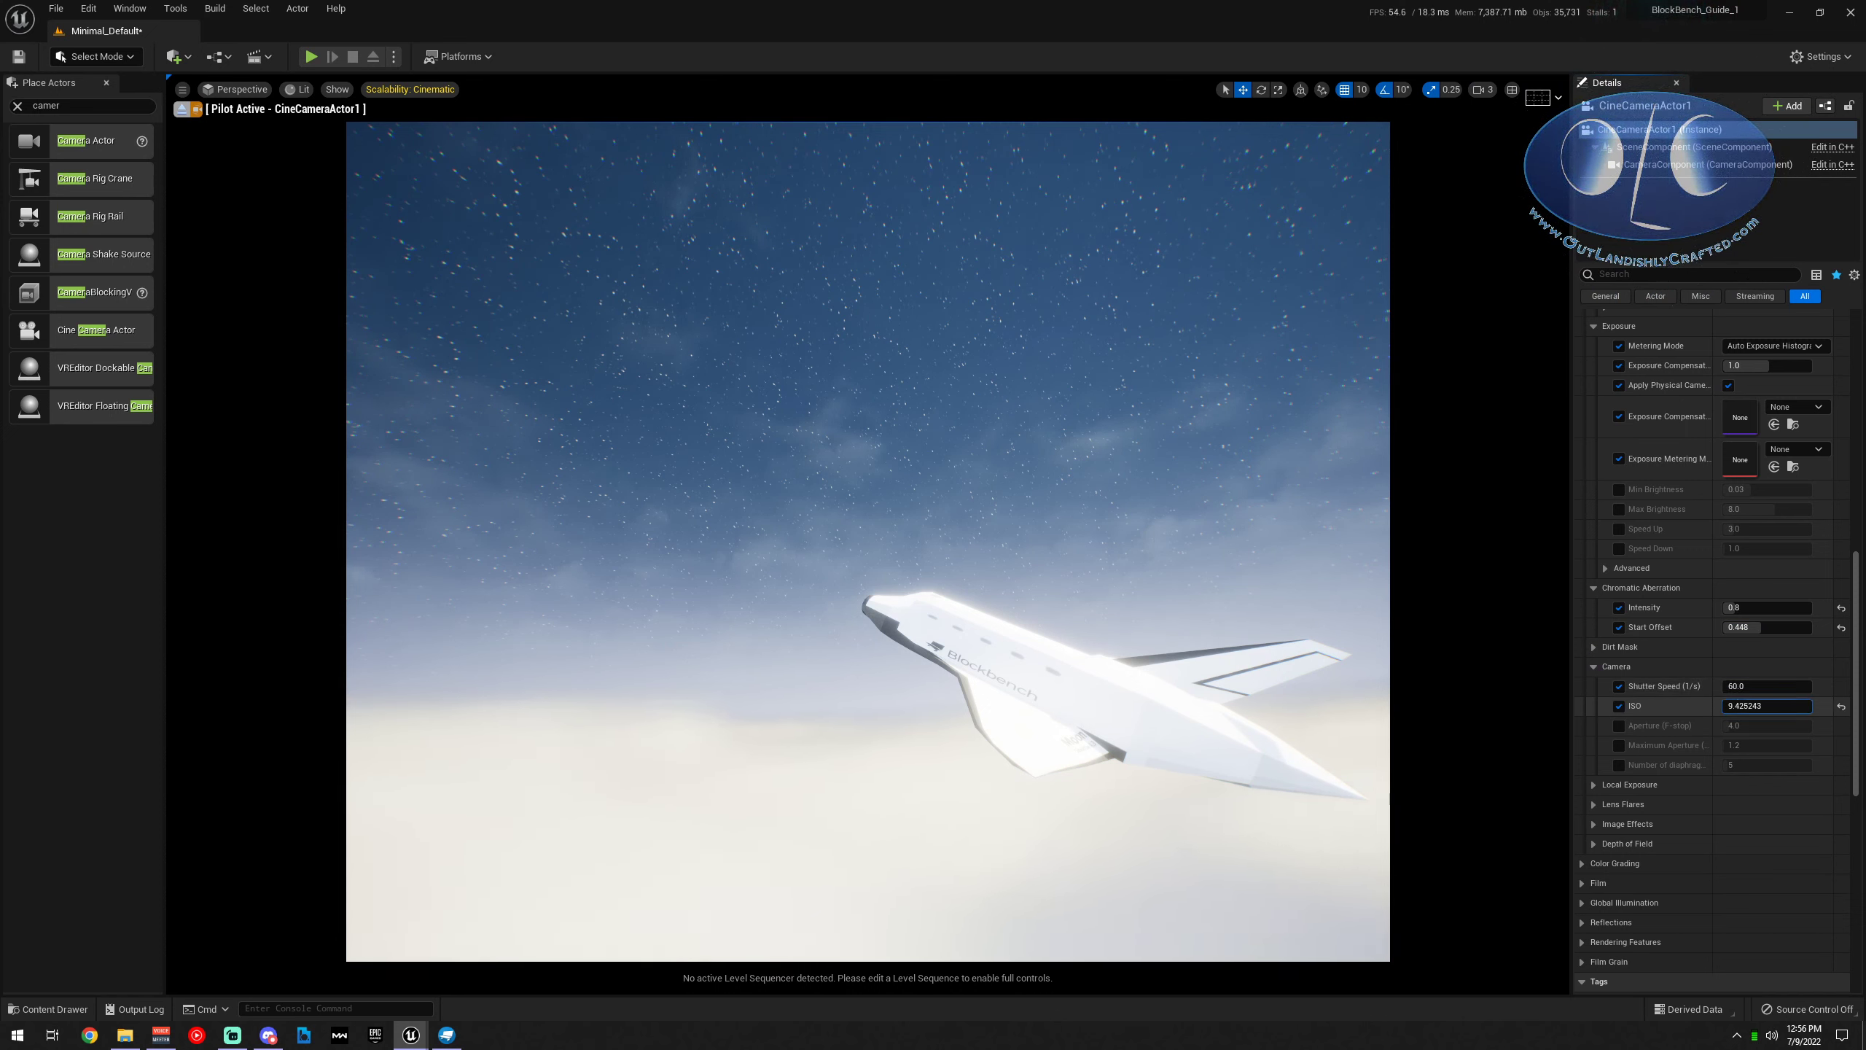
{"action": "left_click", "coordinate": [1619, 687]}
{"action": "left_click", "coordinate": [1620, 709]}
{"action": "left_click", "coordinate": [1612, 667]}
Enable the Local Exposure Contrast Scale, Detail Strength and Blurred Luminance Blend overrides and set Detail Strength to 4.0
{"action": "left_click", "coordinate": [1627, 686]}
{"action": "left_click", "coordinate": [1619, 705]}
{"action": "left_click", "coordinate": [1619, 726]}
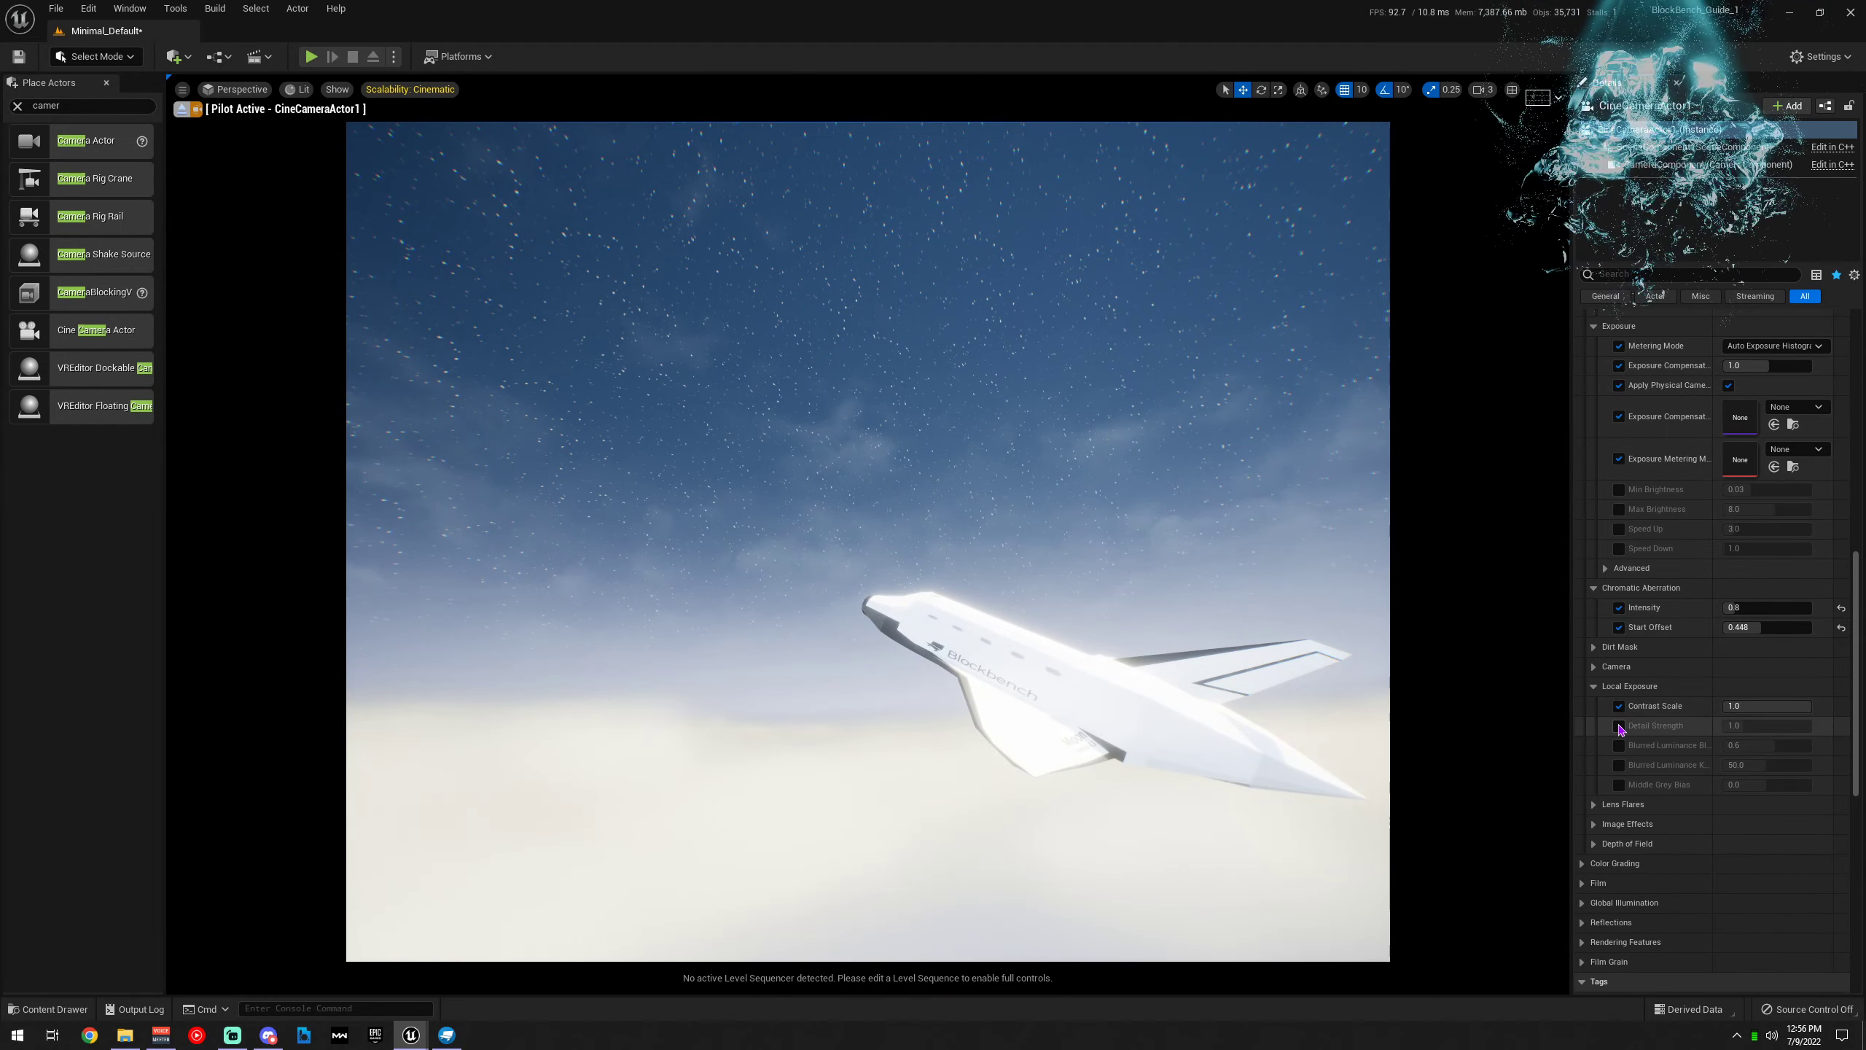
{"action": "left_click", "coordinate": [1619, 746]}
{"action": "left_click_drag", "start_coordinate": [1729, 725], "coordinate": [1797, 725]}
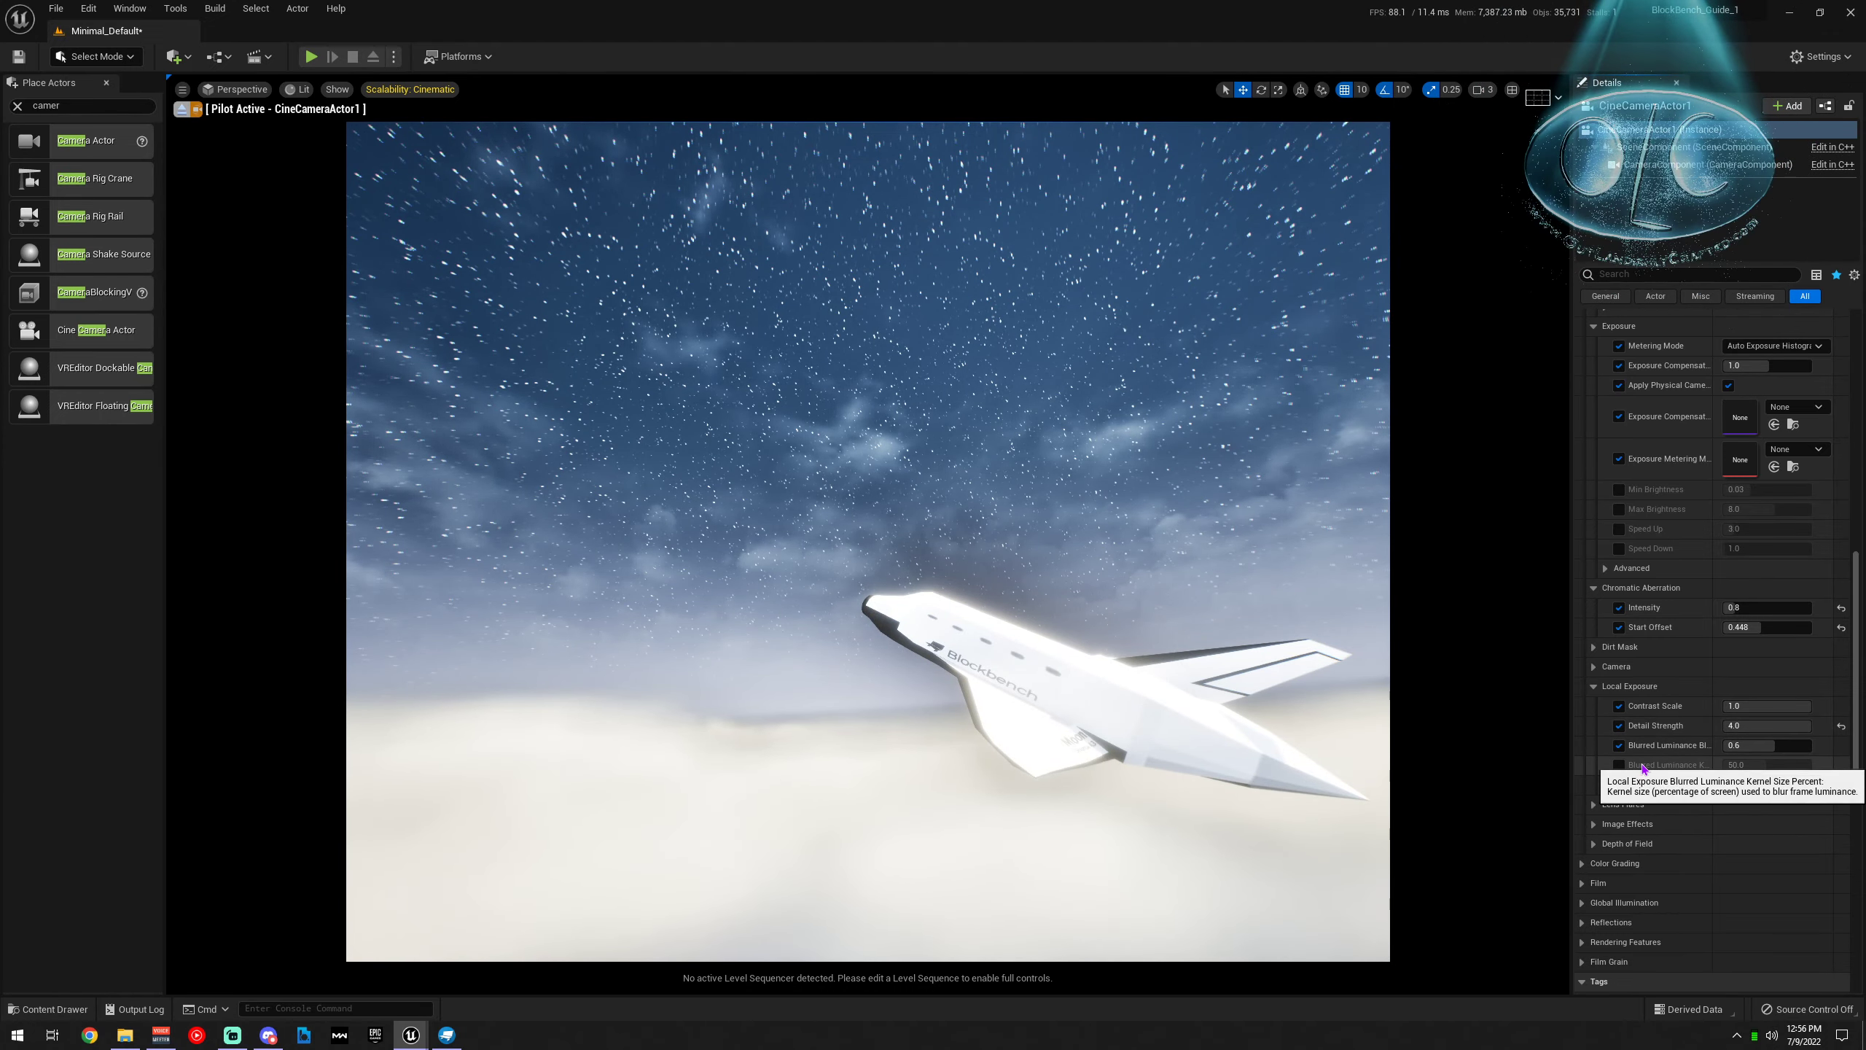
{"action": "left_click", "coordinate": [1594, 688]}
Enable the Lens Flares Tint, BokehSize, Threshold and BokehShape overrides, trying Intensity at about 0.286 before switching its override off
{"action": "left_click", "coordinate": [1593, 705]}
{"action": "left_click", "coordinate": [1619, 725]}
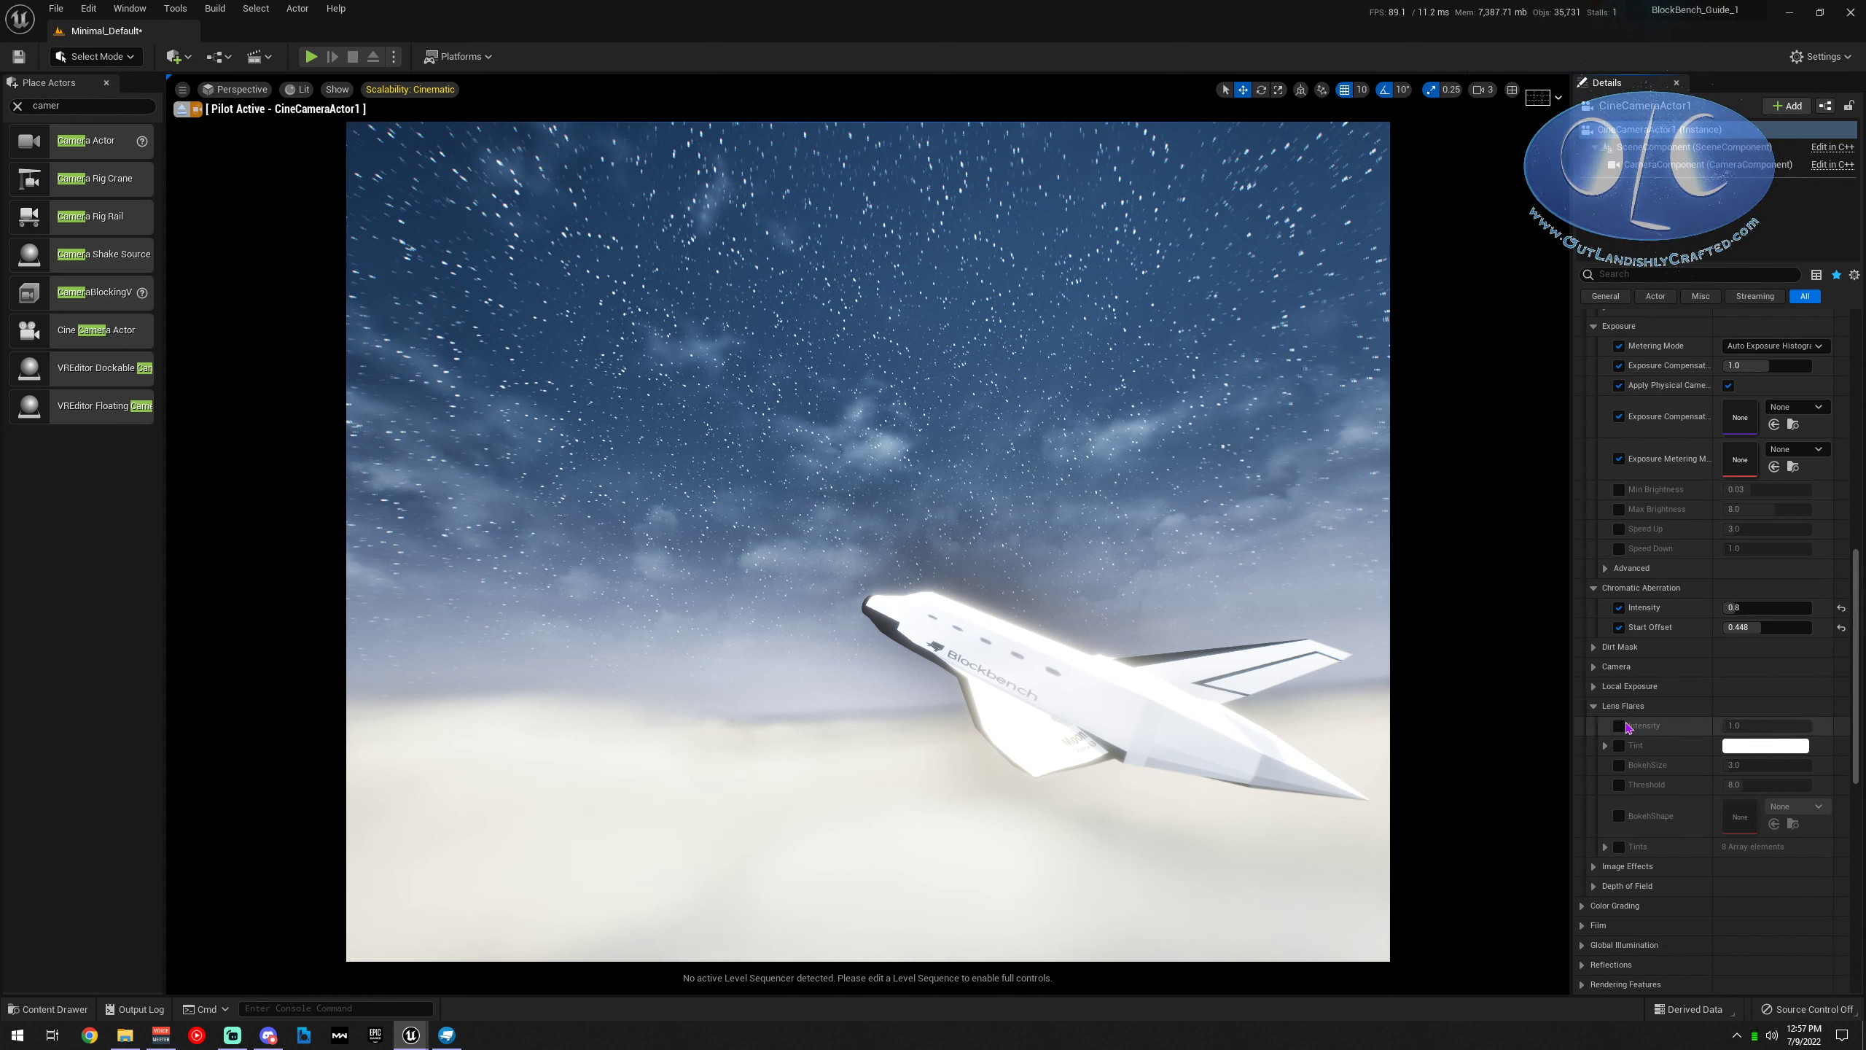
{"action": "left_click", "coordinate": [1618, 765]}
{"action": "left_click", "coordinate": [1618, 784]}
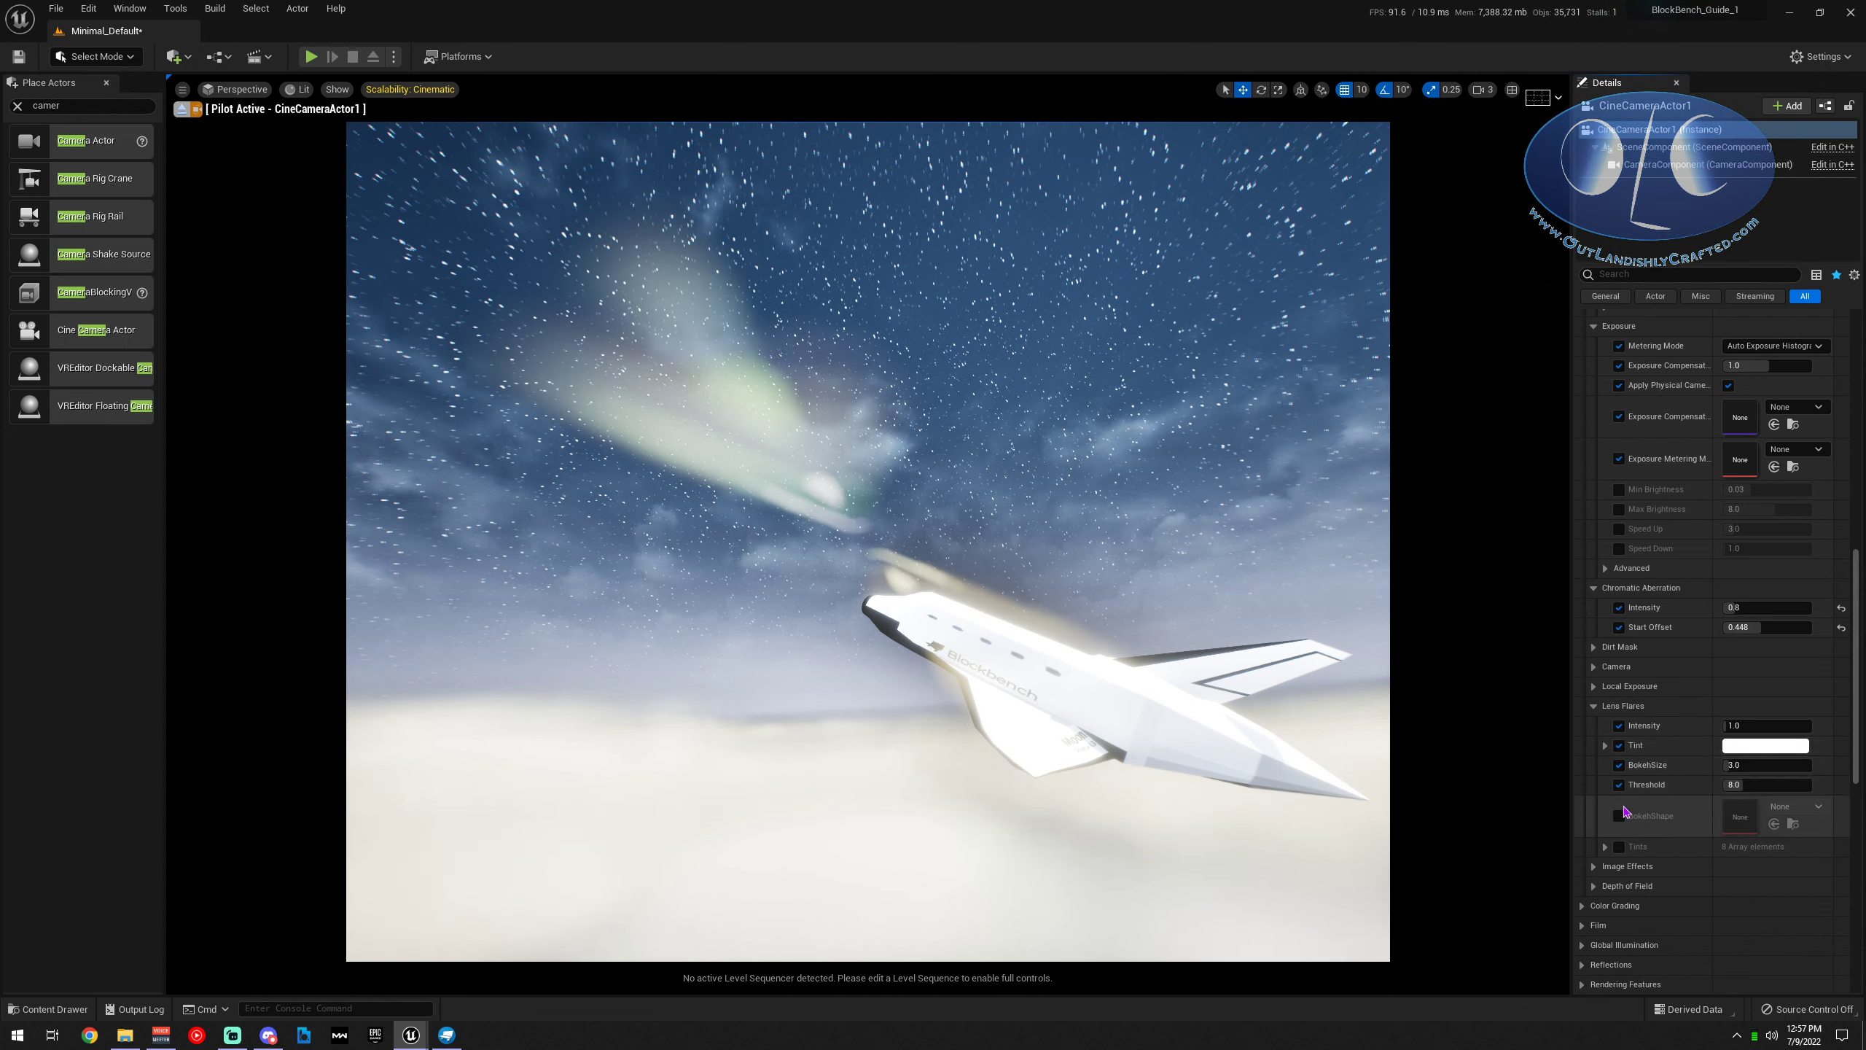
{"action": "left_click", "coordinate": [1618, 815]}
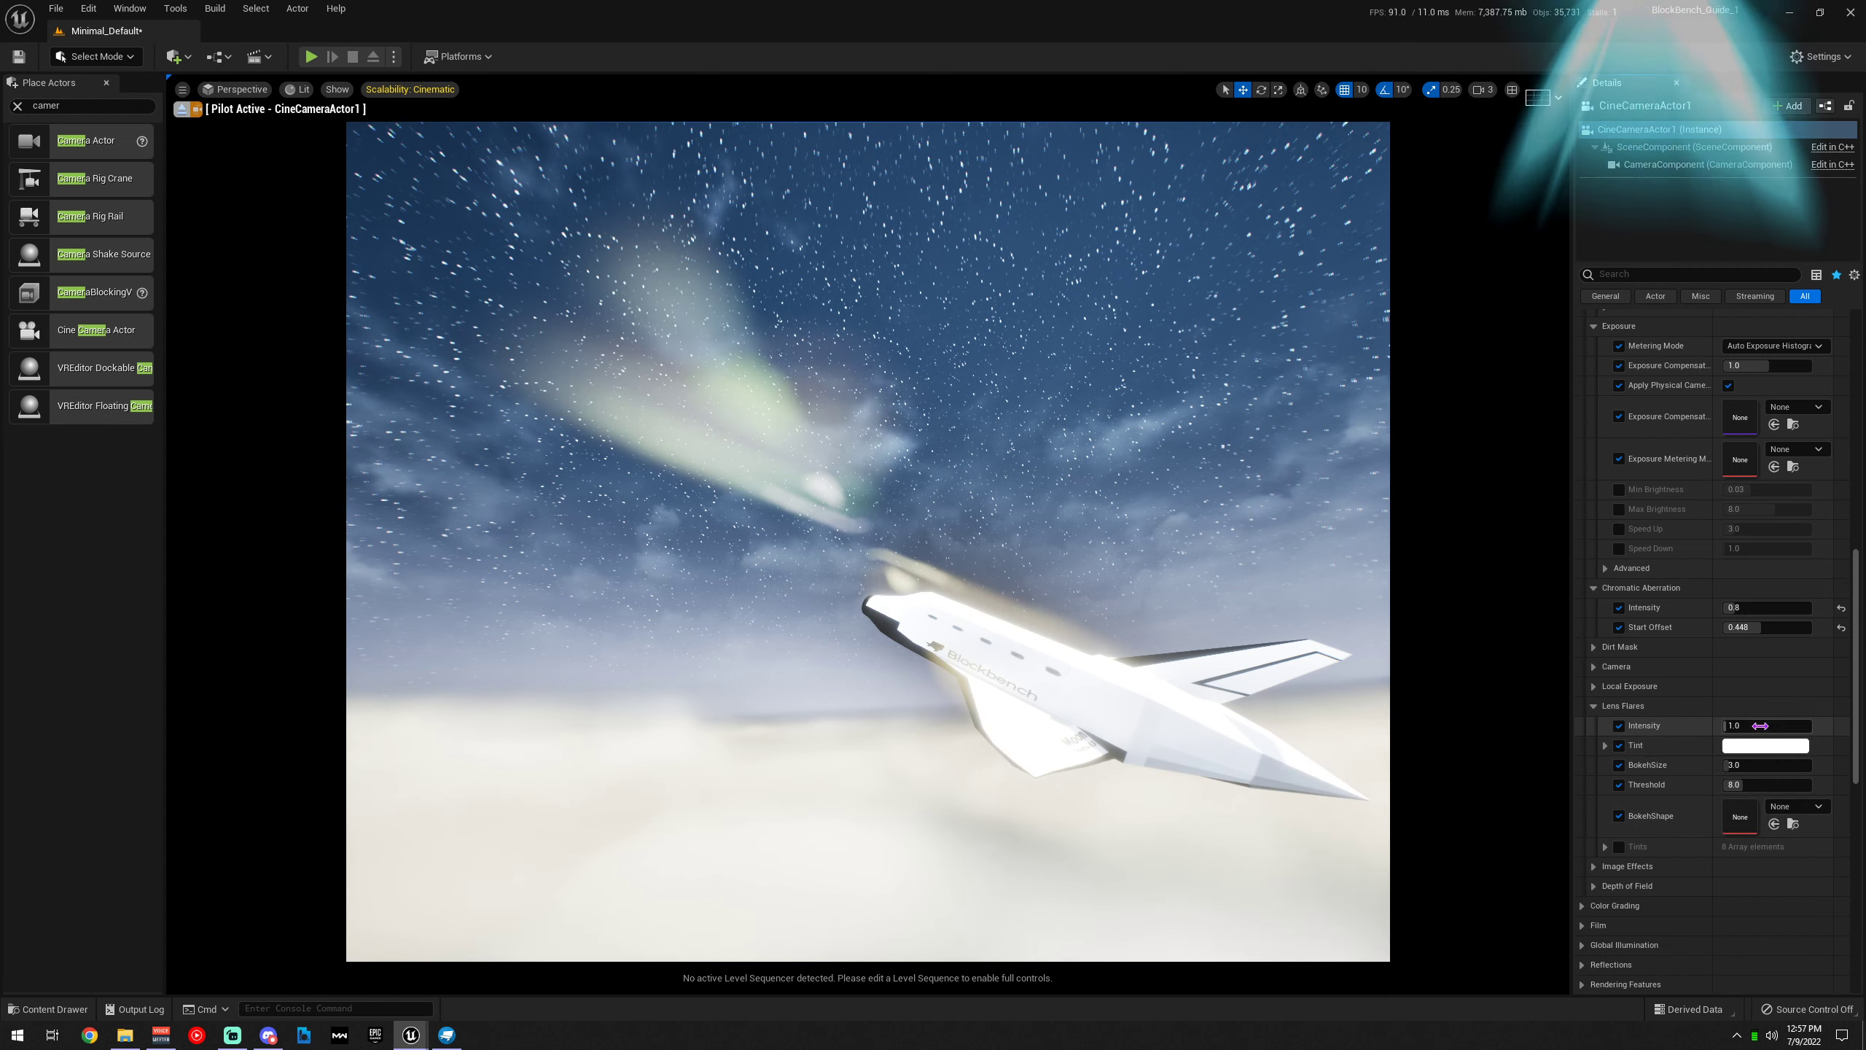
{"action": "left_click_drag", "start_coordinate": [1759, 725], "coordinate": [1734, 725]}
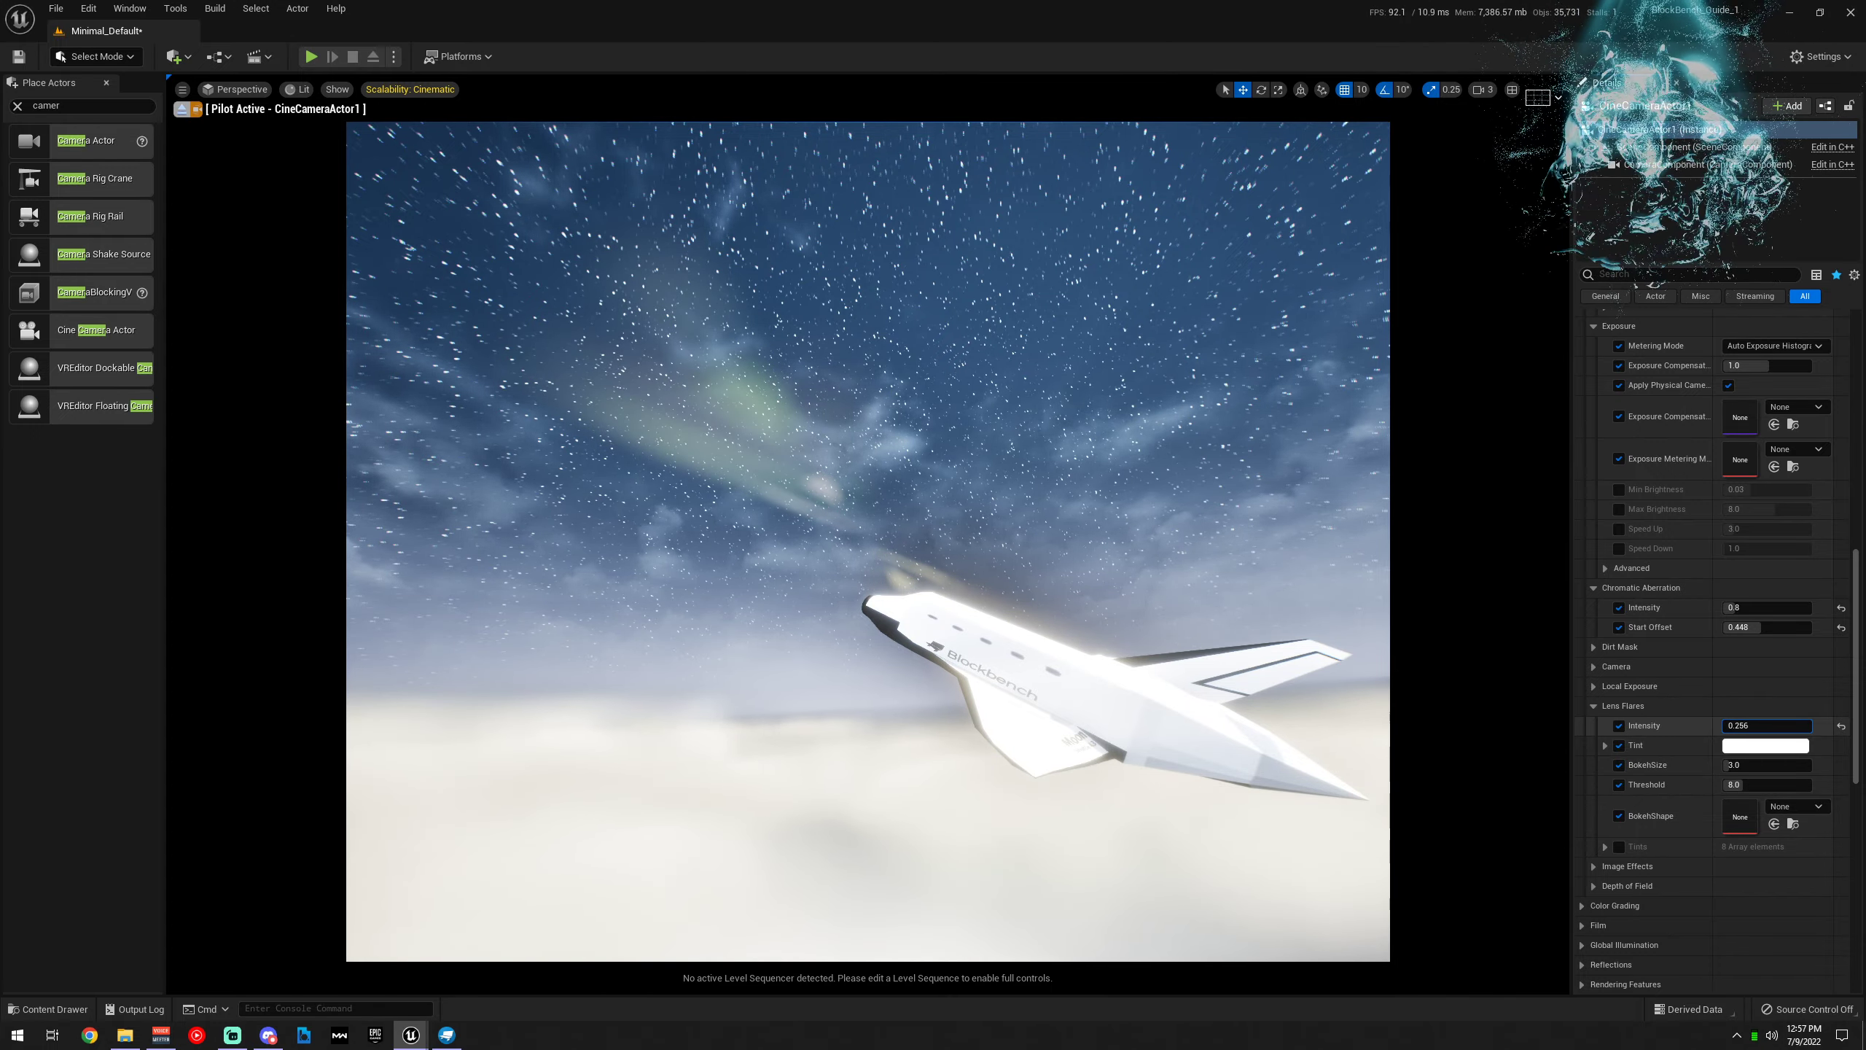
{"action": "left_click", "coordinate": [1618, 725]}
{"action": "left_click", "coordinate": [1594, 707]}
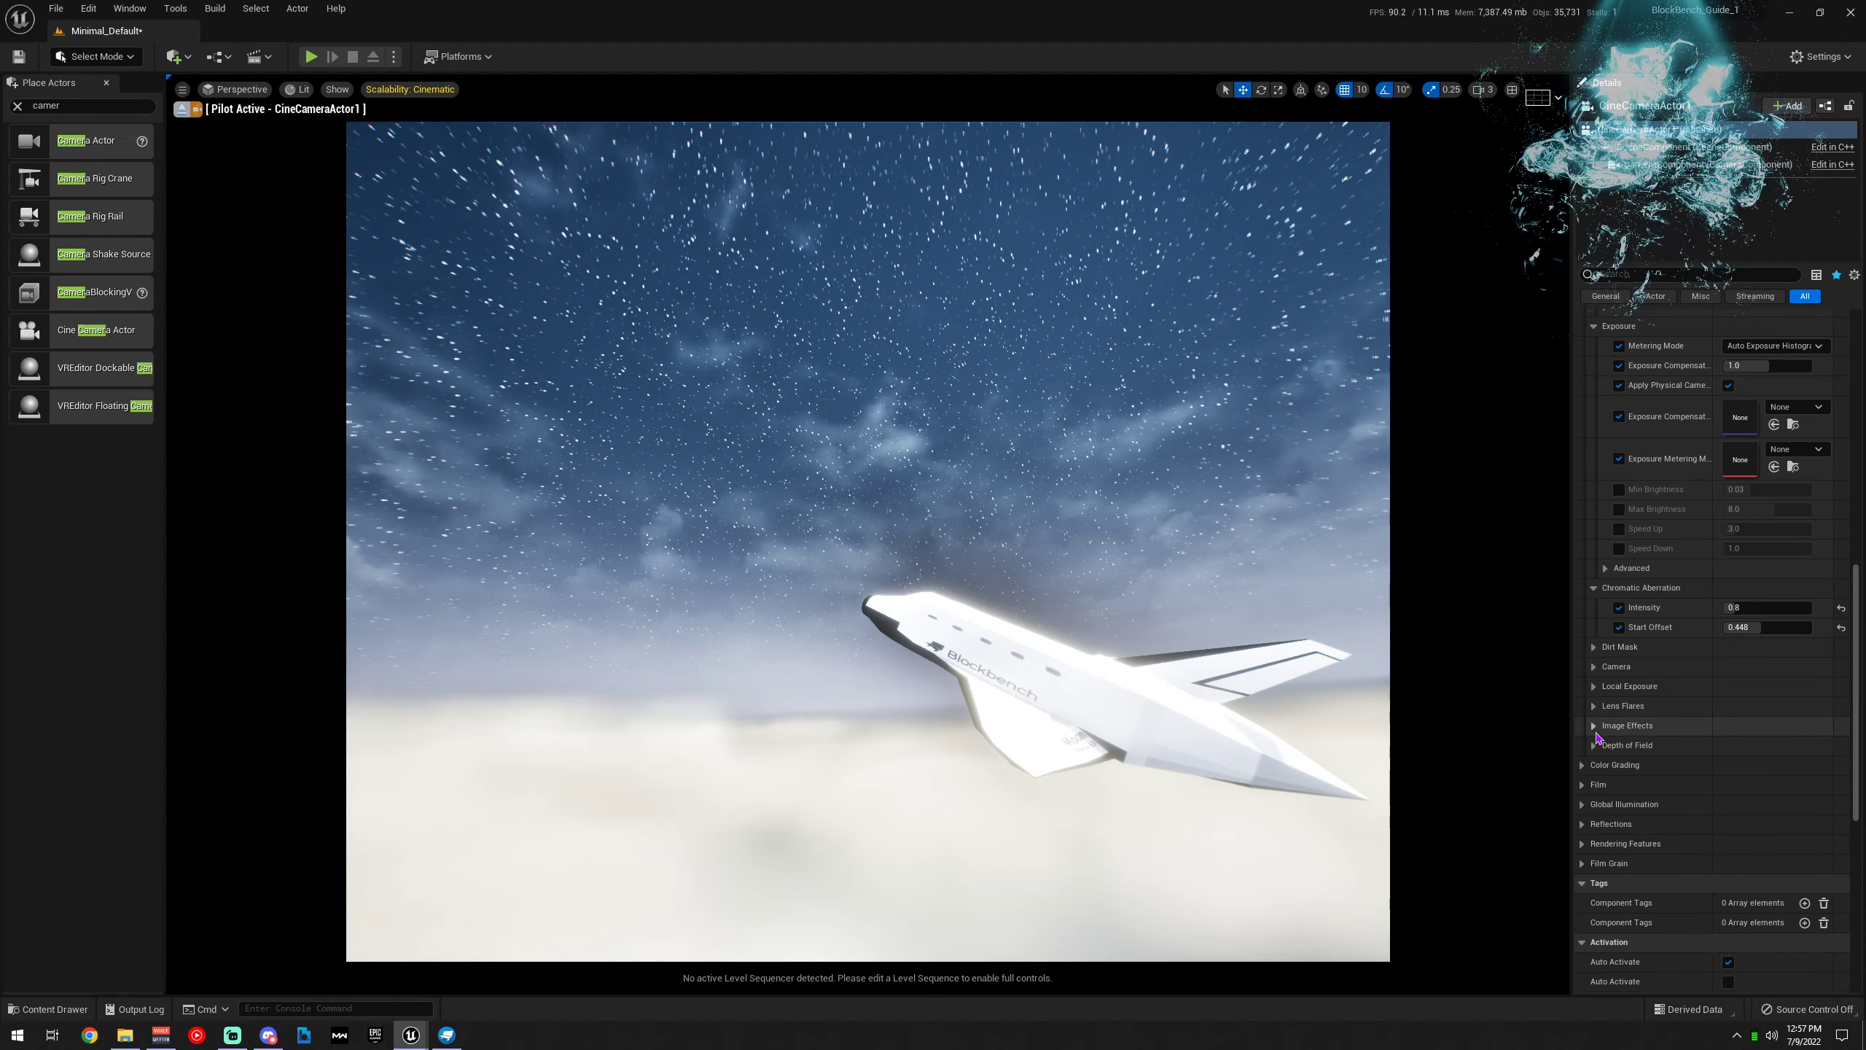
Enable the camera's Vignette Intensity override and set it to 1.0
{"action": "left_click", "coordinate": [1595, 725]}
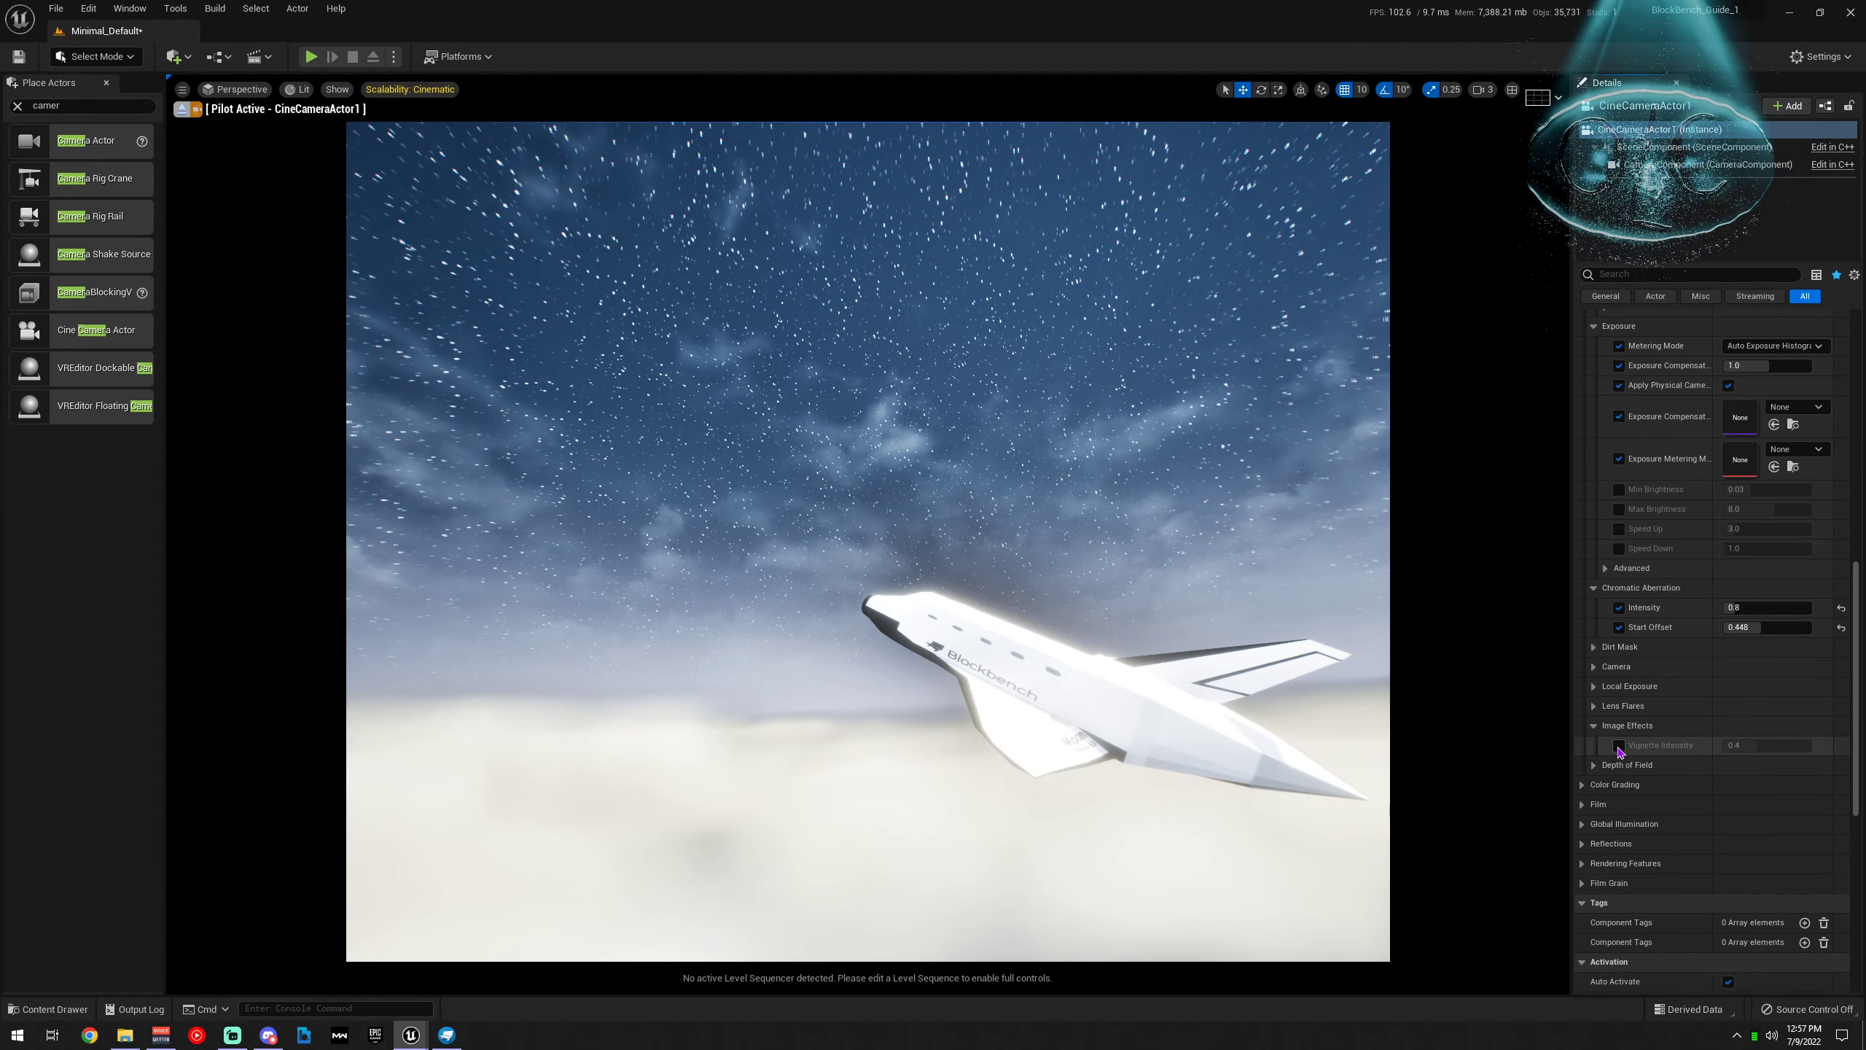
{"action": "left_click", "coordinate": [1618, 746]}
{"action": "left_click_drag", "start_coordinate": [1750, 746], "coordinate": [1812, 746]}
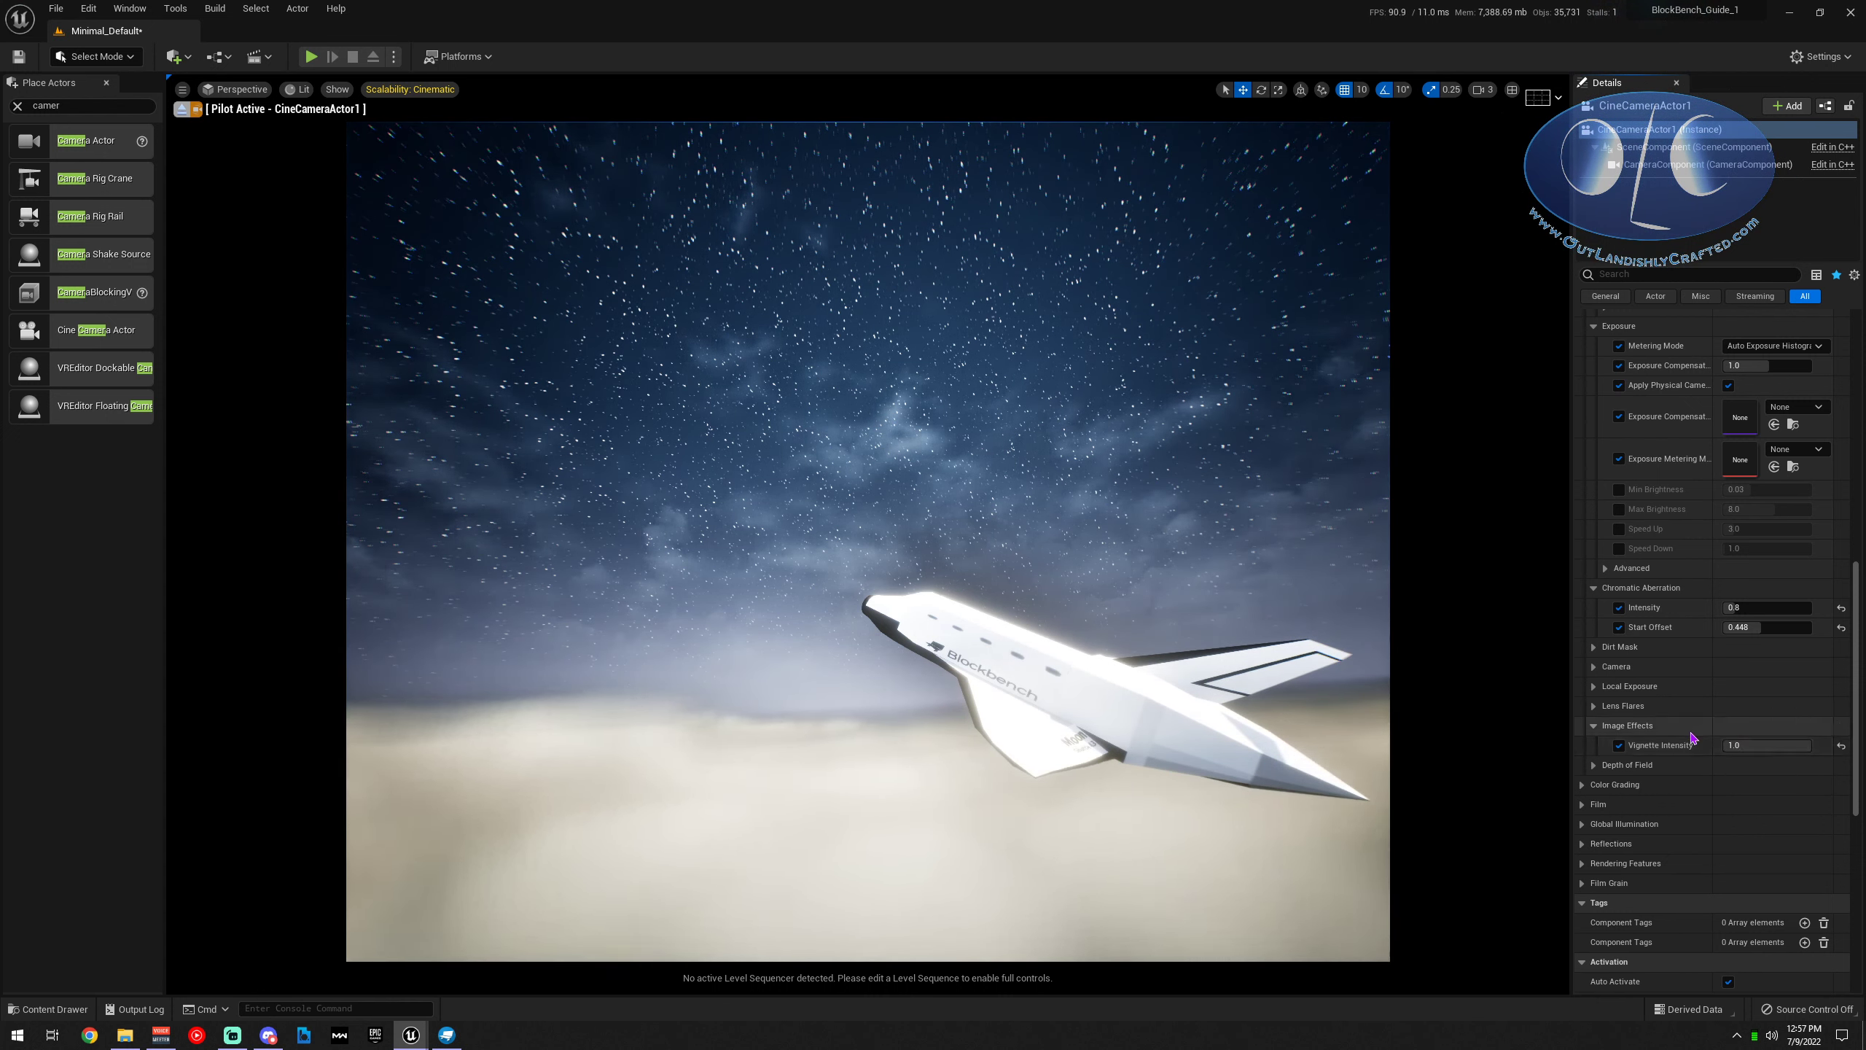
{"action": "left_click", "coordinate": [1605, 727]}
{"action": "left_click", "coordinate": [1608, 745]}
{"action": "left_click", "coordinate": [1601, 746]}
Set the color grading Temperature Type to Color Temperature, enable Temp and Tint, and set Temp to about 8768
{"action": "left_click", "coordinate": [1584, 765]}
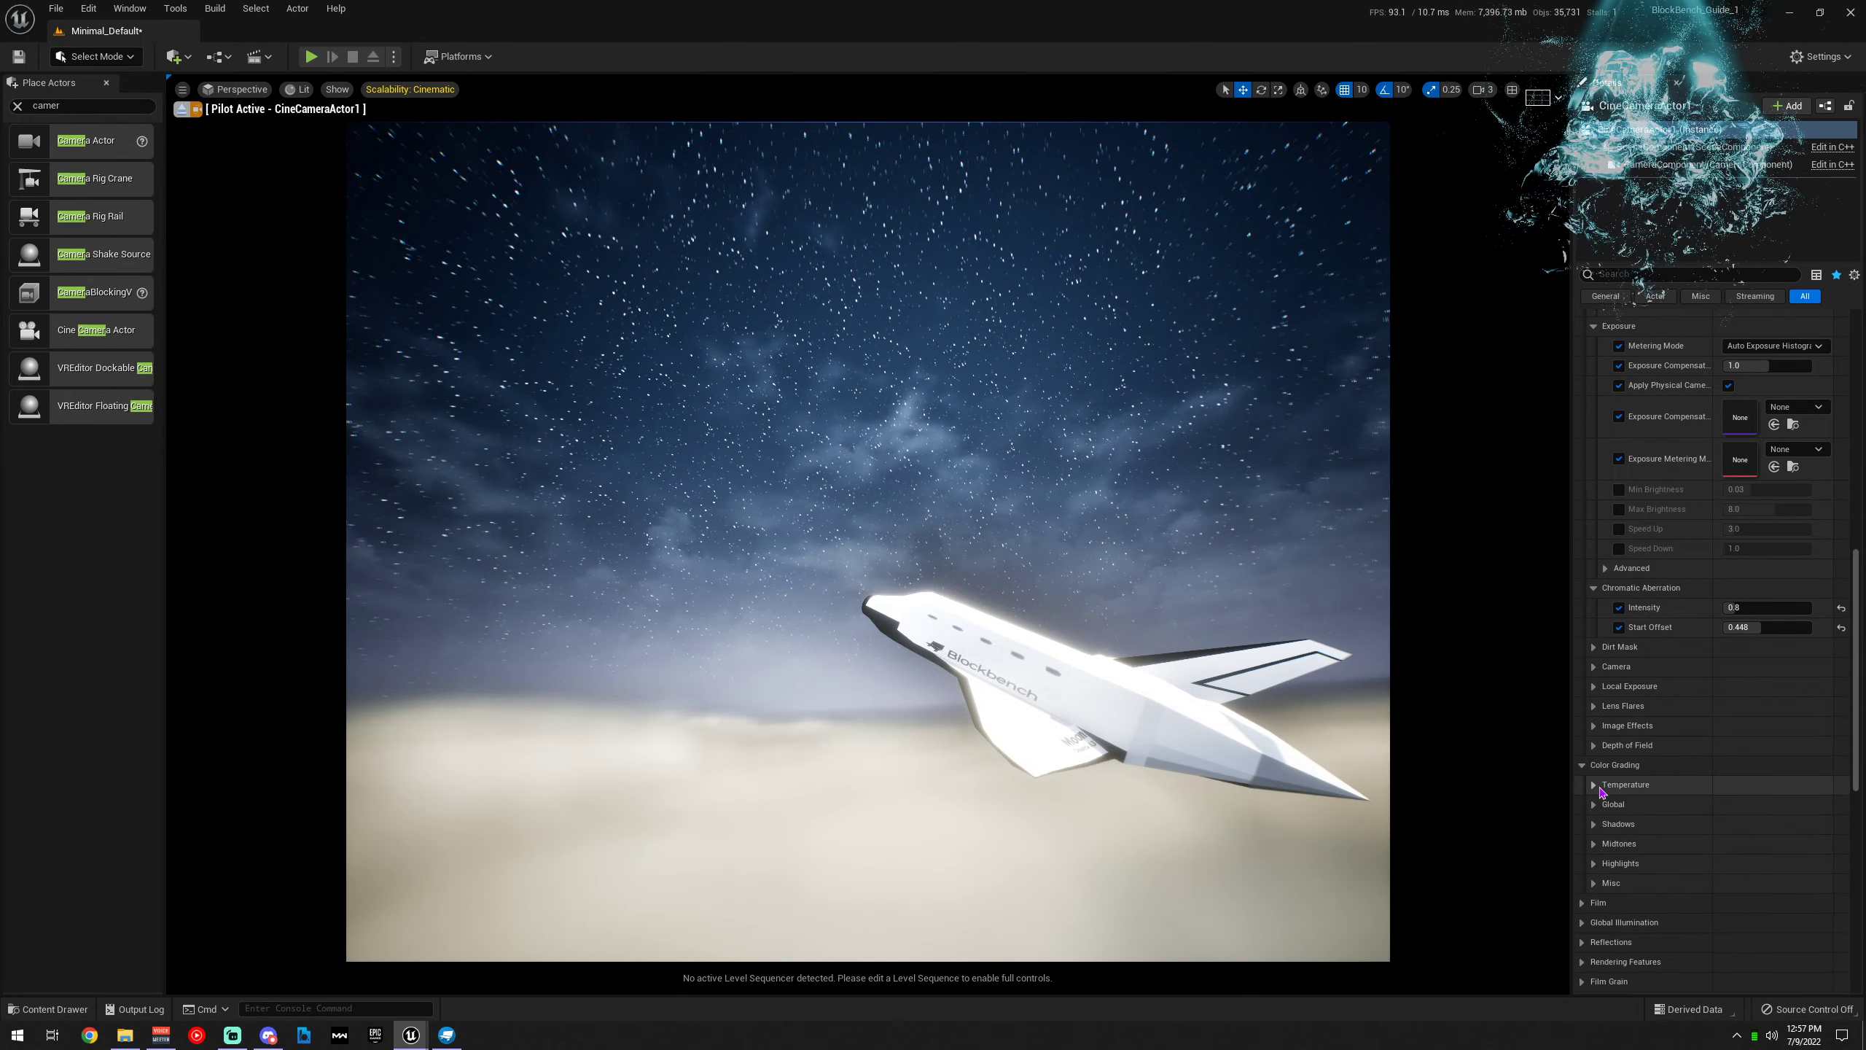
{"action": "scroll", "coordinate": [1689, 779], "scroll_direction": "down", "scroll_amount": 2}
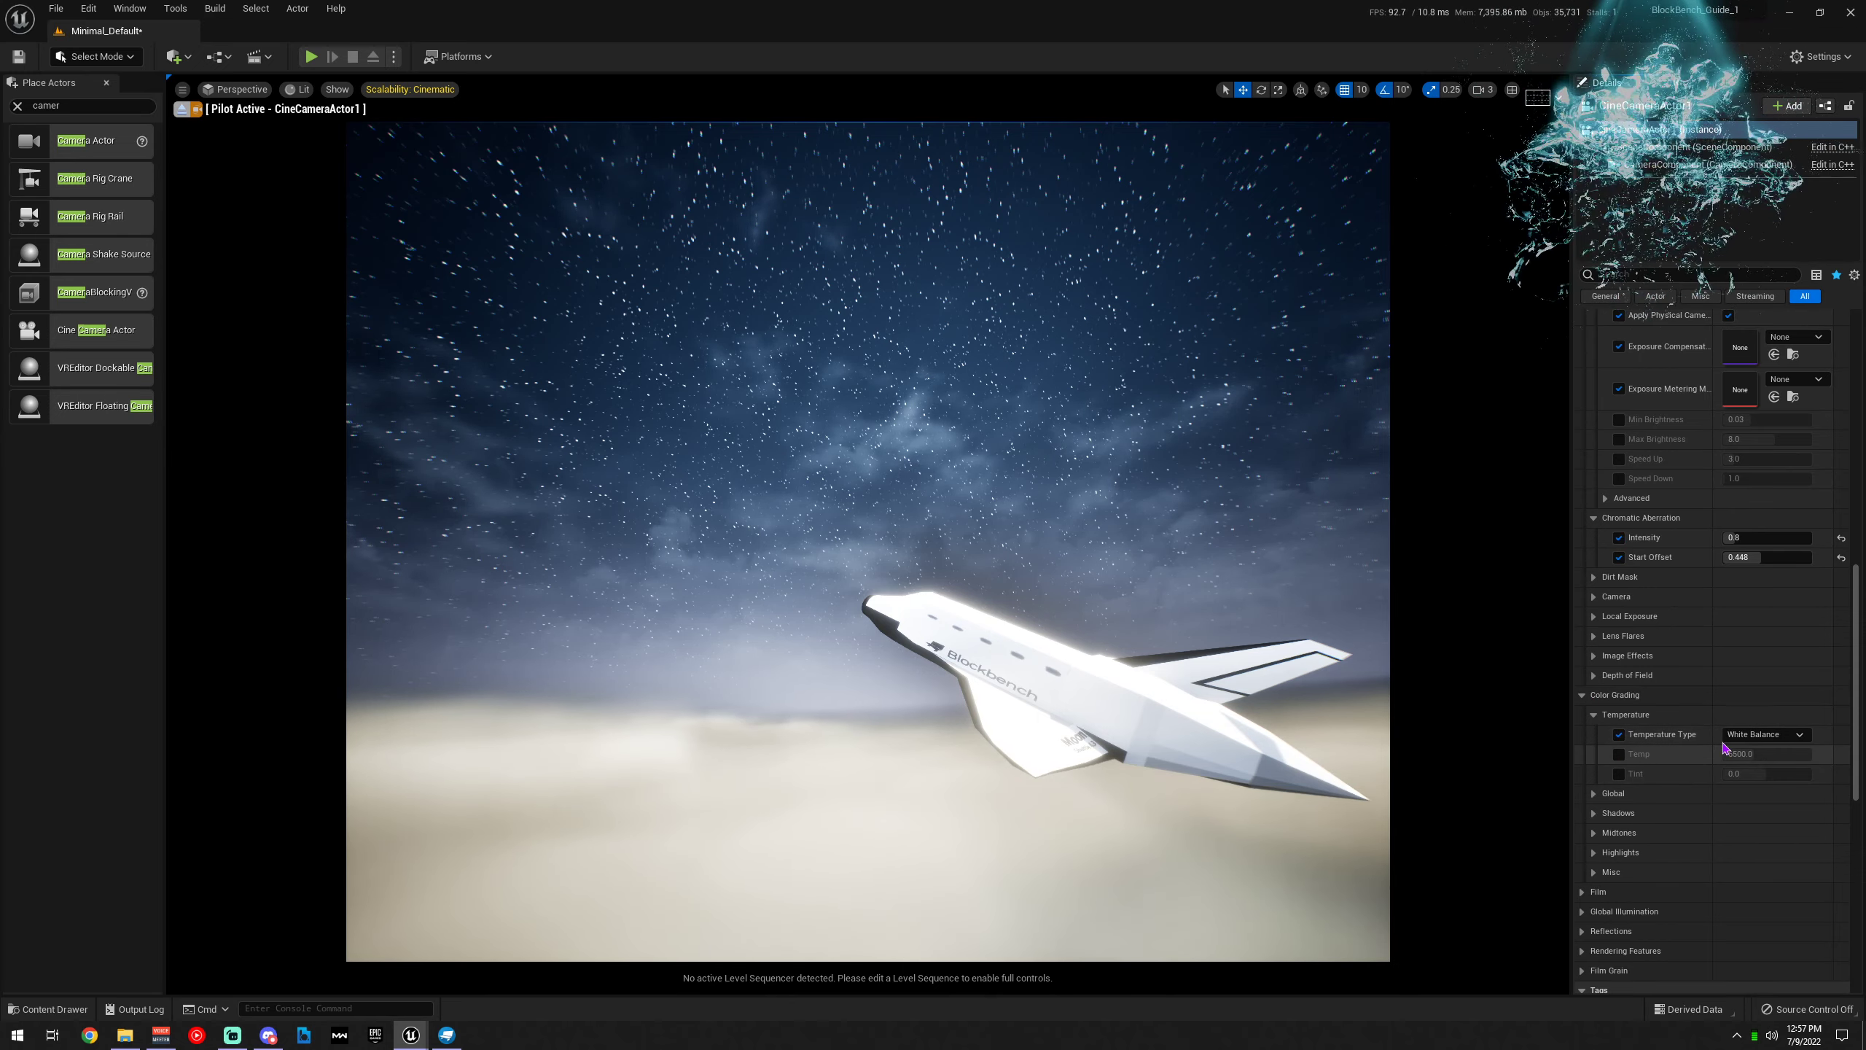
{"action": "left_click", "coordinate": [1785, 734]}
{"action": "left_click", "coordinate": [1760, 768]}
{"action": "left_click", "coordinate": [1618, 754]}
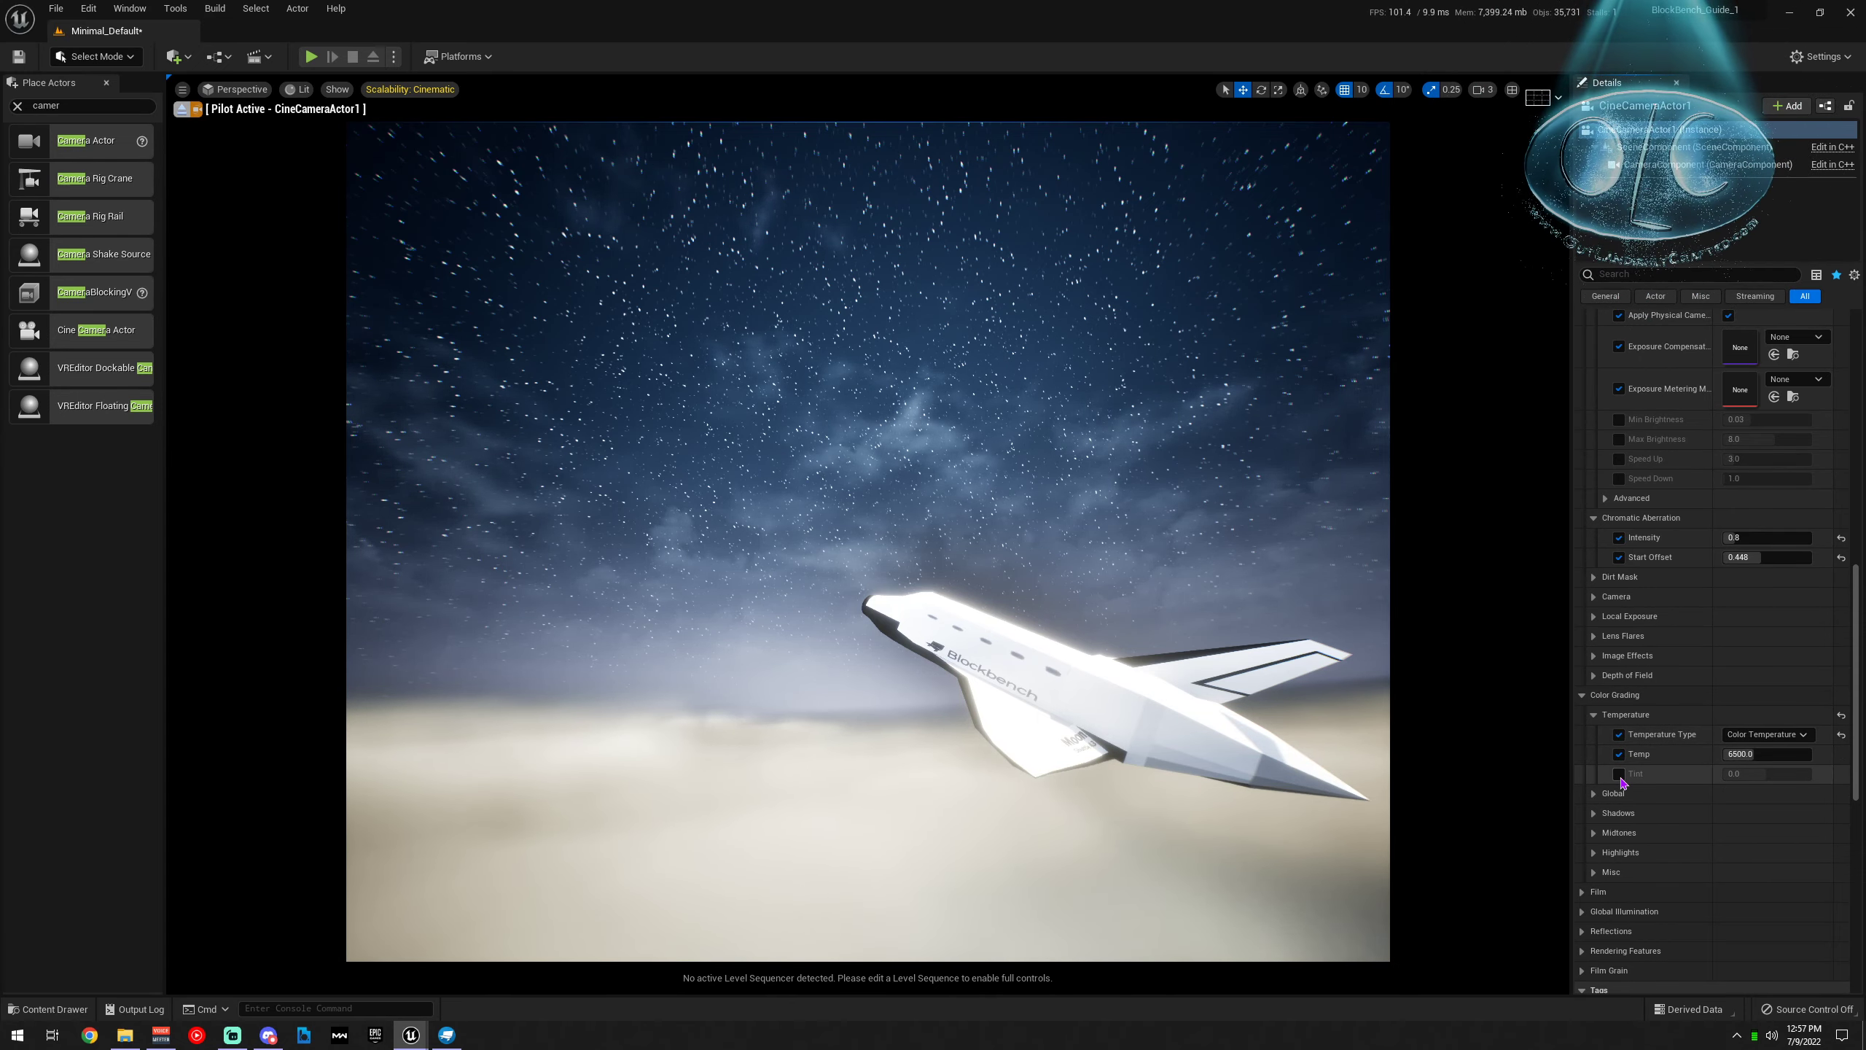
{"action": "left_click_drag", "start_coordinate": [1763, 753], "coordinate": [1796, 753]}
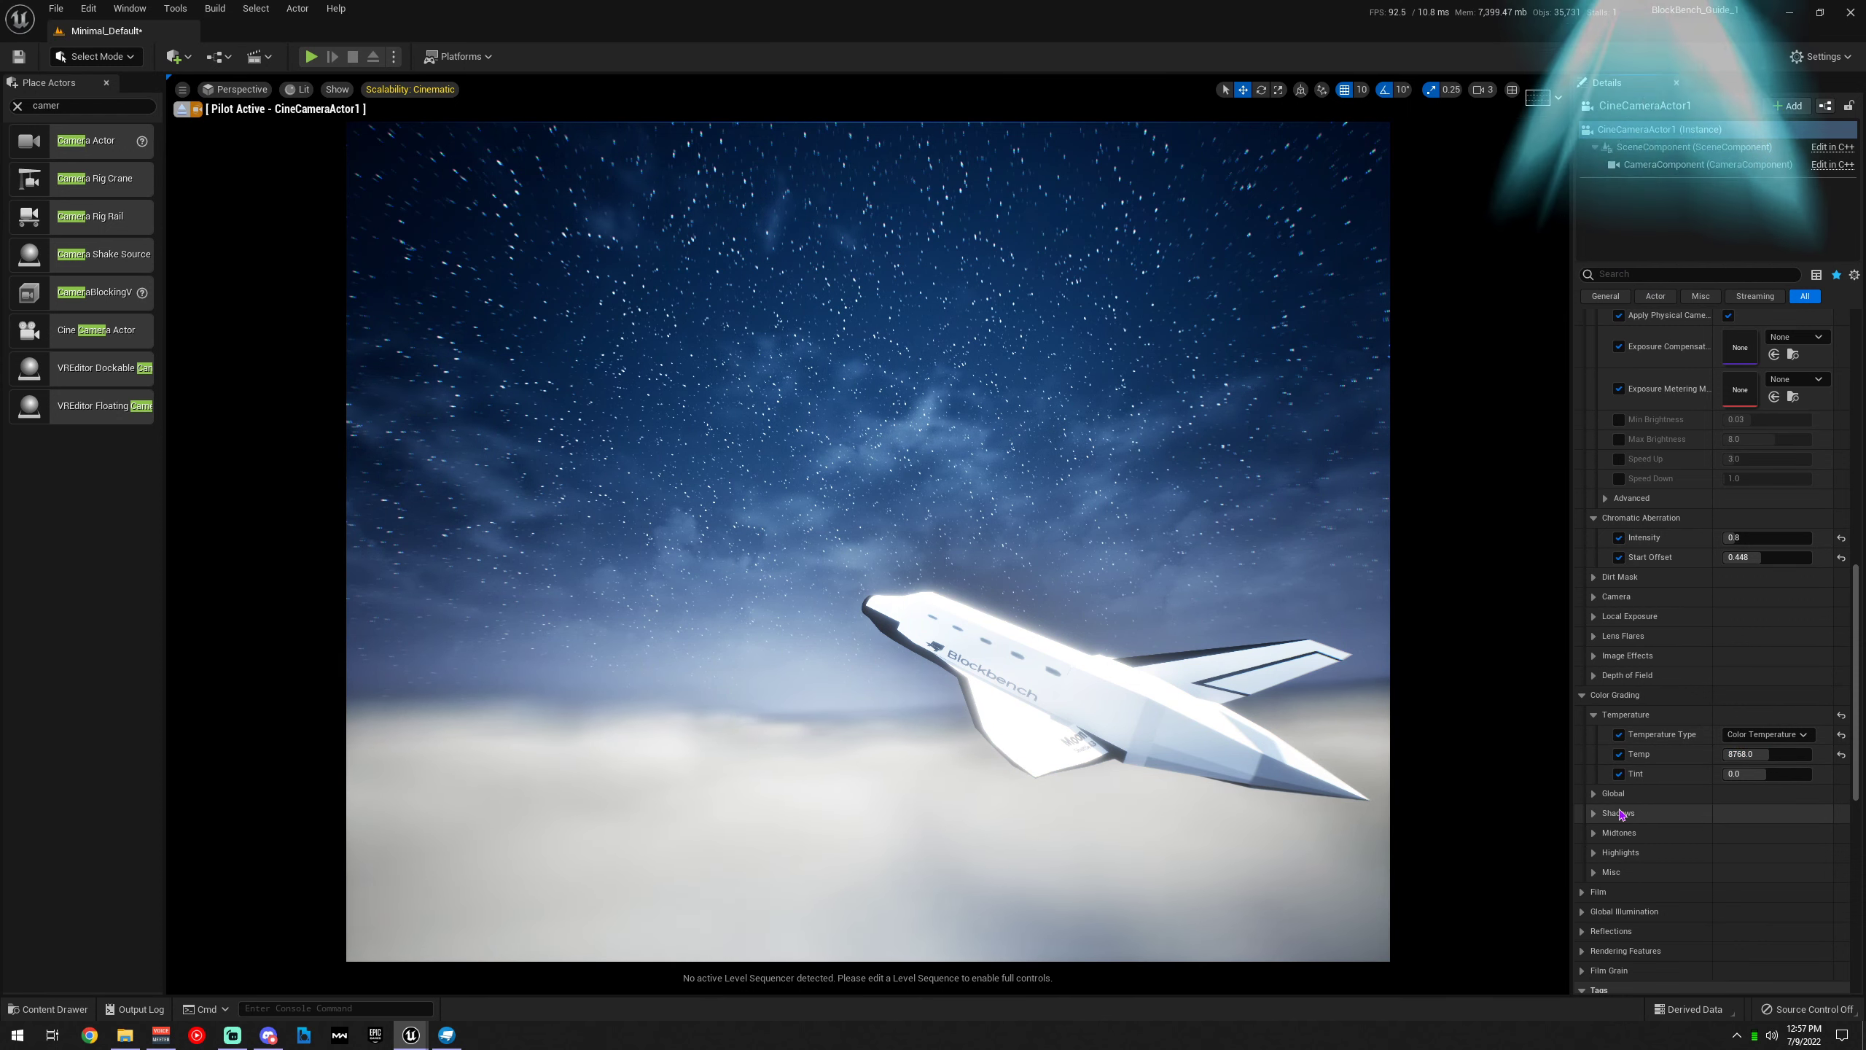
Enable the Saturation override in the Global color grading settings
{"action": "left_click", "coordinate": [1594, 793]}
{"action": "scroll", "coordinate": [1609, 779], "scroll_direction": "down", "scroll_amount": 2}
{"action": "left_click", "coordinate": [1618, 743]}
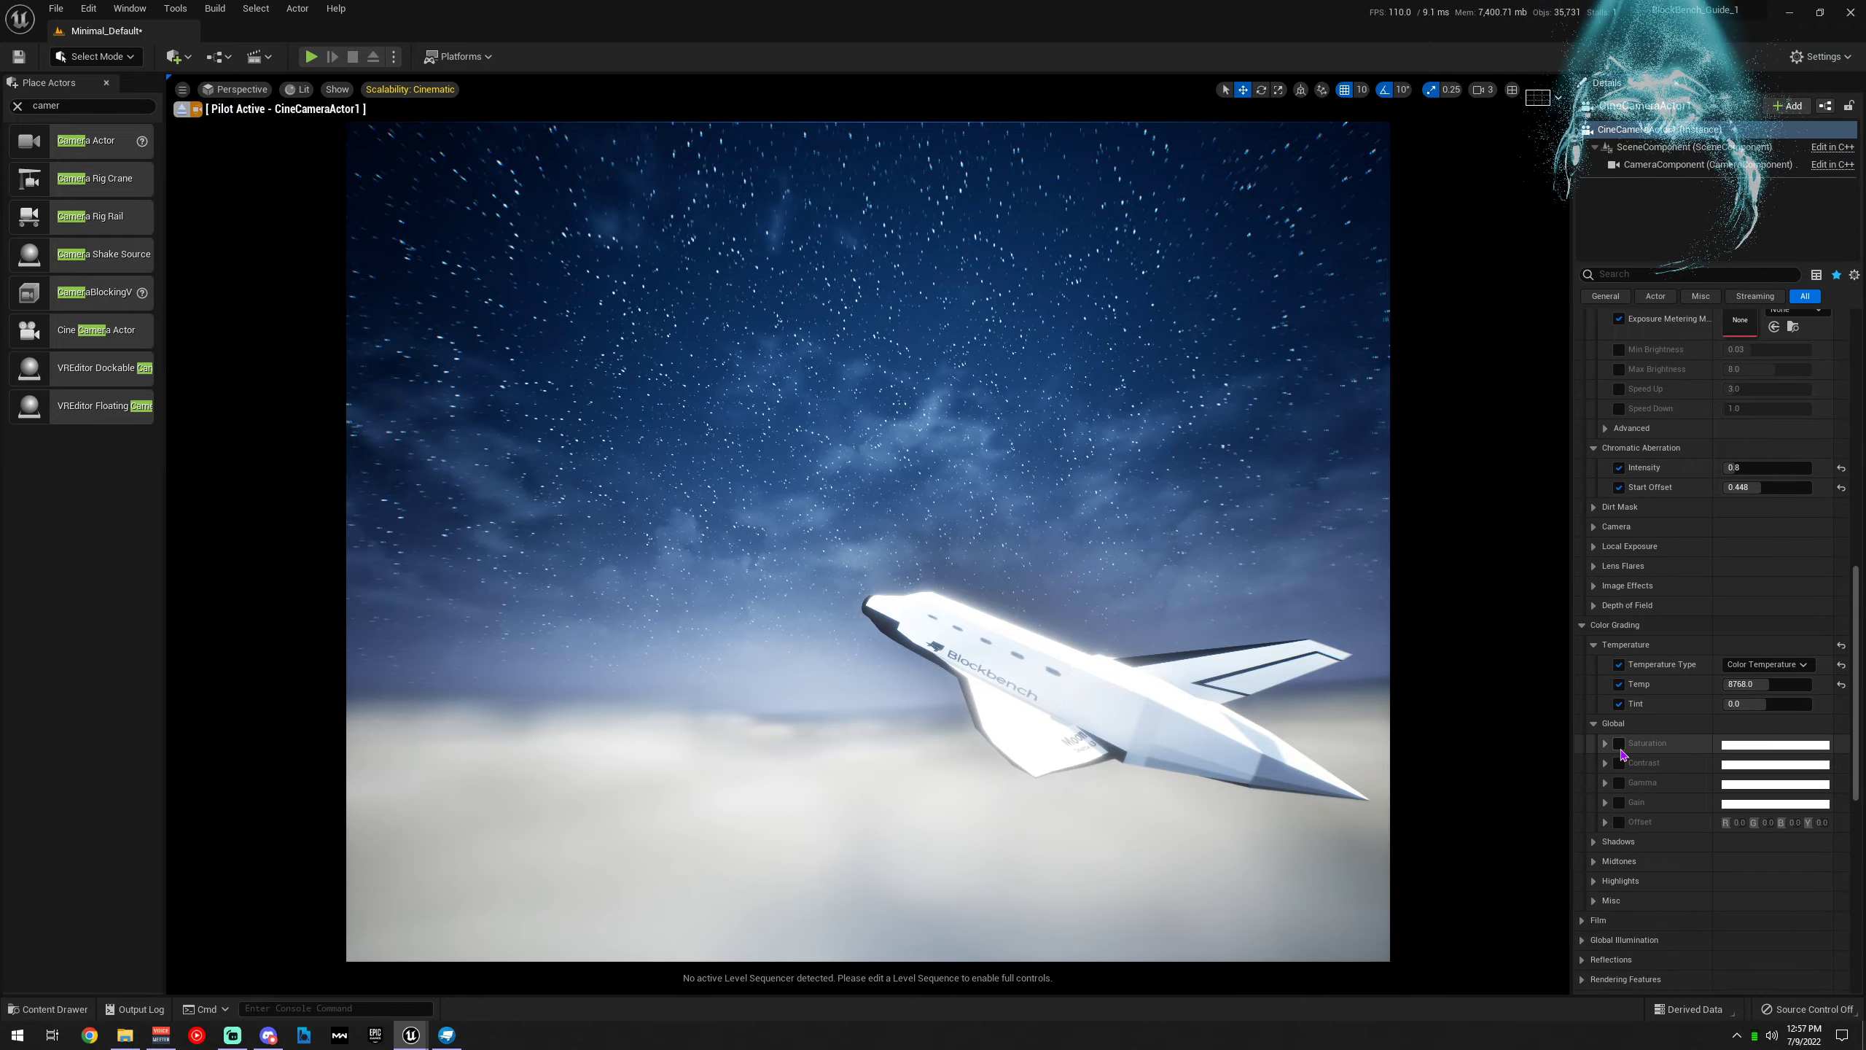
Enable the Saturation, Contrast and Gamma overrides in the Shadows color grading settings
{"action": "scroll", "coordinate": [1603, 767], "scroll_direction": "down", "scroll_amount": 3}
{"action": "left_click", "coordinate": [1609, 749]}
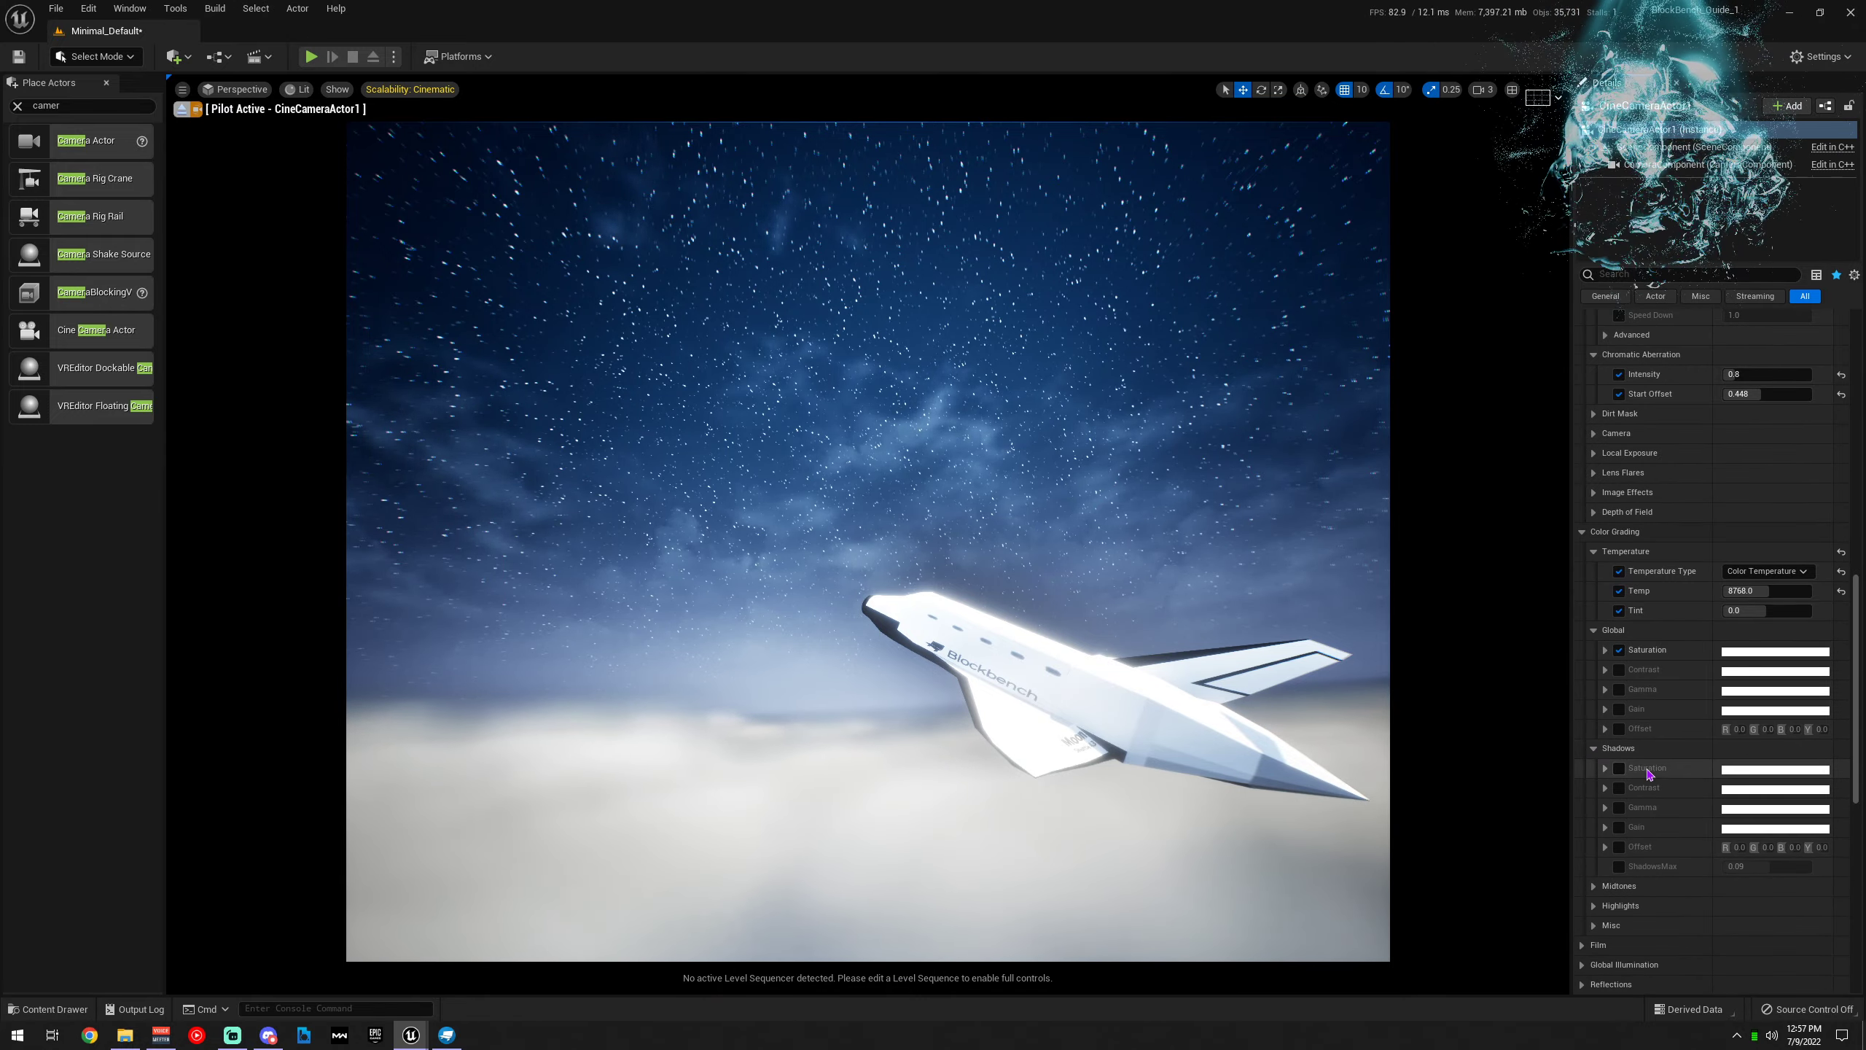
{"action": "left_click", "coordinate": [1618, 767]}
{"action": "left_click", "coordinate": [1618, 787]}
{"action": "left_click", "coordinate": [1618, 807]}
{"action": "scroll", "coordinate": [1627, 779], "scroll_direction": "down", "scroll_amount": 3}
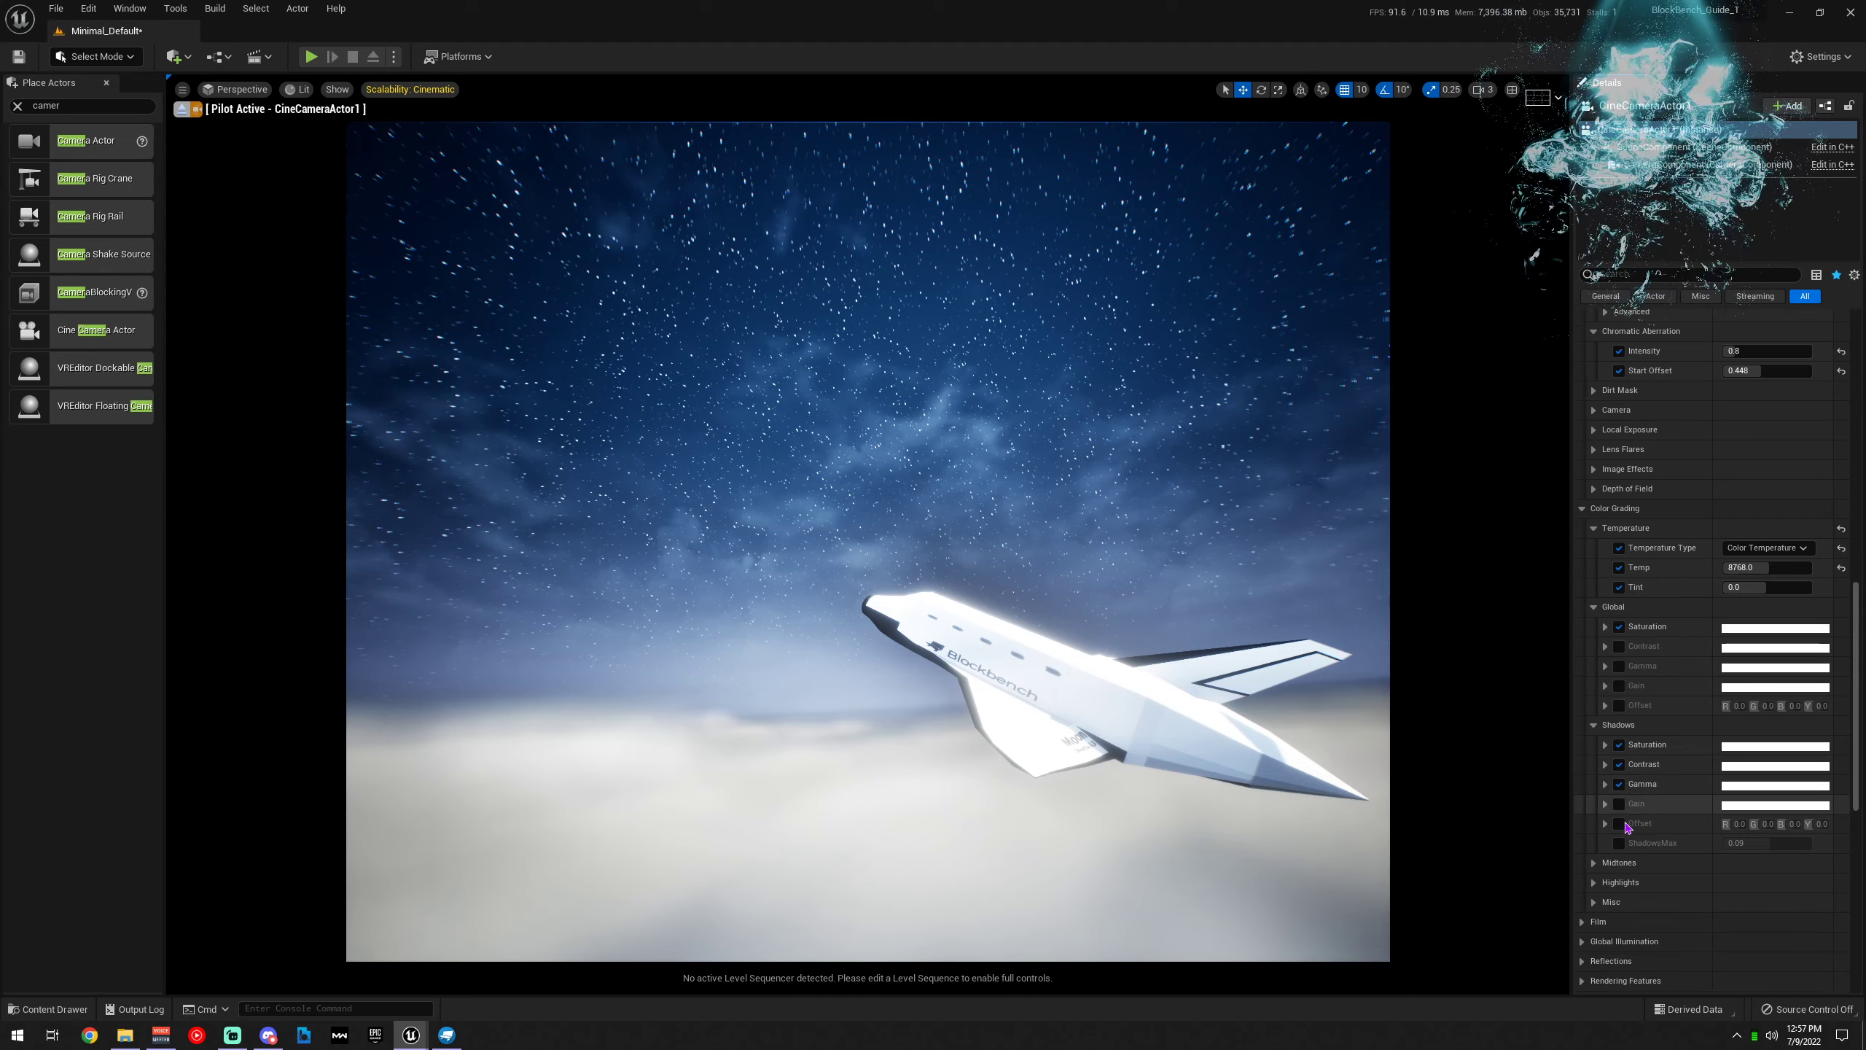
Raise the red channel of the Shadows color grading Saturation to about 1.04
{"action": "left_click", "coordinate": [1605, 675]}
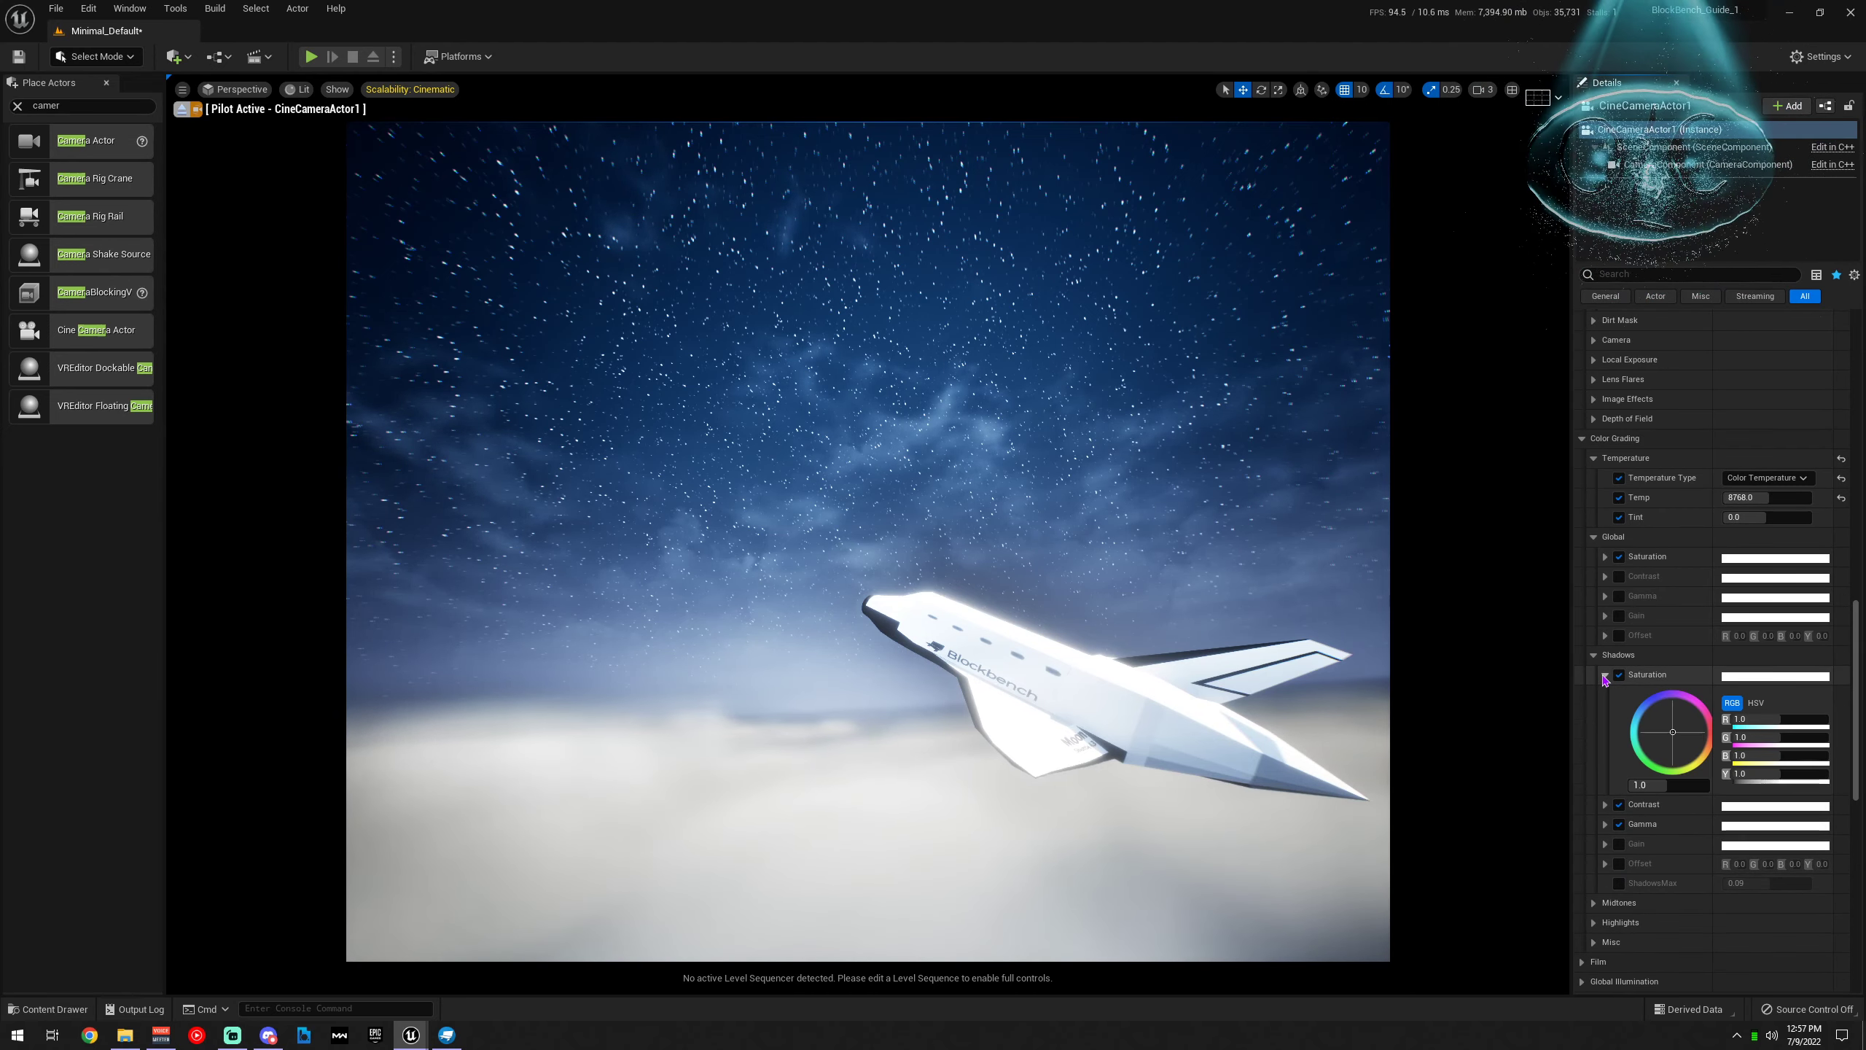
{"action": "mouse_move", "coordinate": [1767, 719]}
{"action": "left_mouse_down"}
{"action": "mouse_move", "coordinate": [1745, 718]}
{"action": "mouse_move", "coordinate": [1788, 719]}
{"action": "left_mouse_up"}
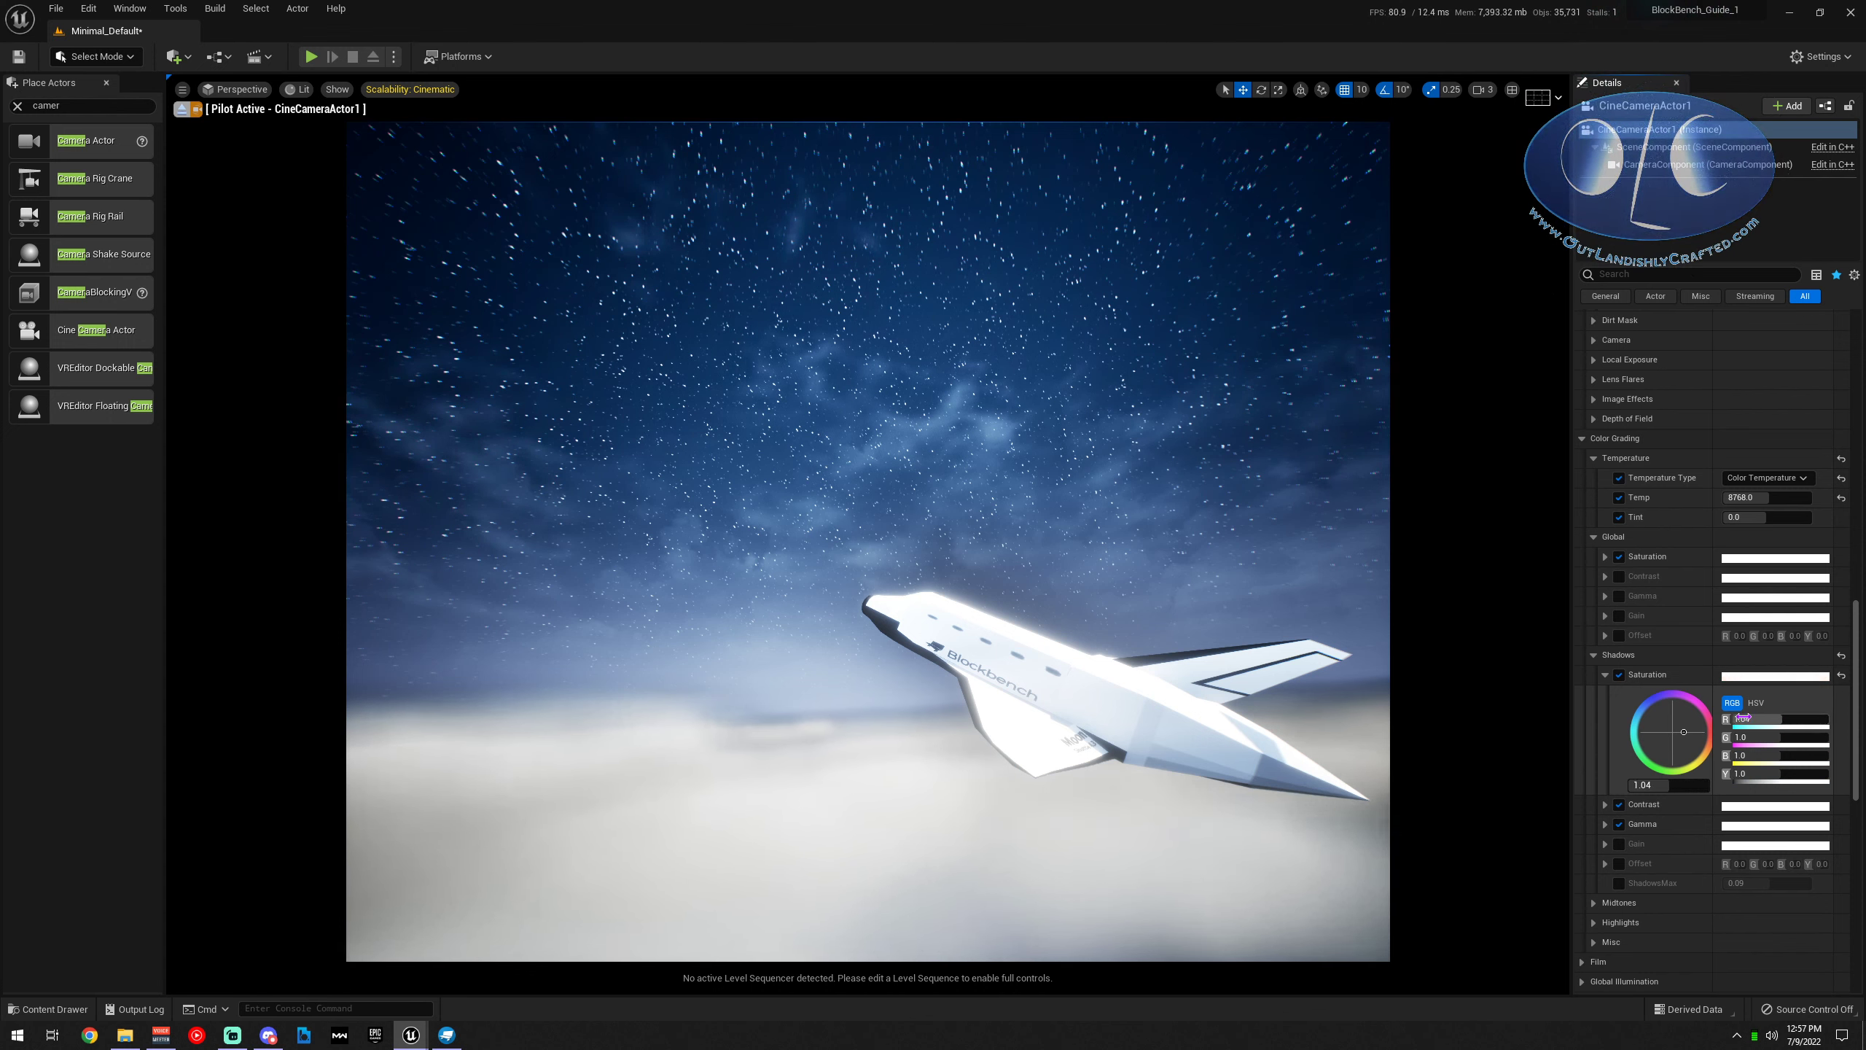
{"action": "left_click", "coordinate": [1605, 675]}
Enable the Indirect Lighting Color and Intensity overrides under Global Illumination, and set Indirect Lighting Intensity to 4.0
{"action": "scroll", "coordinate": [1609, 728], "scroll_direction": "down", "scroll_amount": 3}
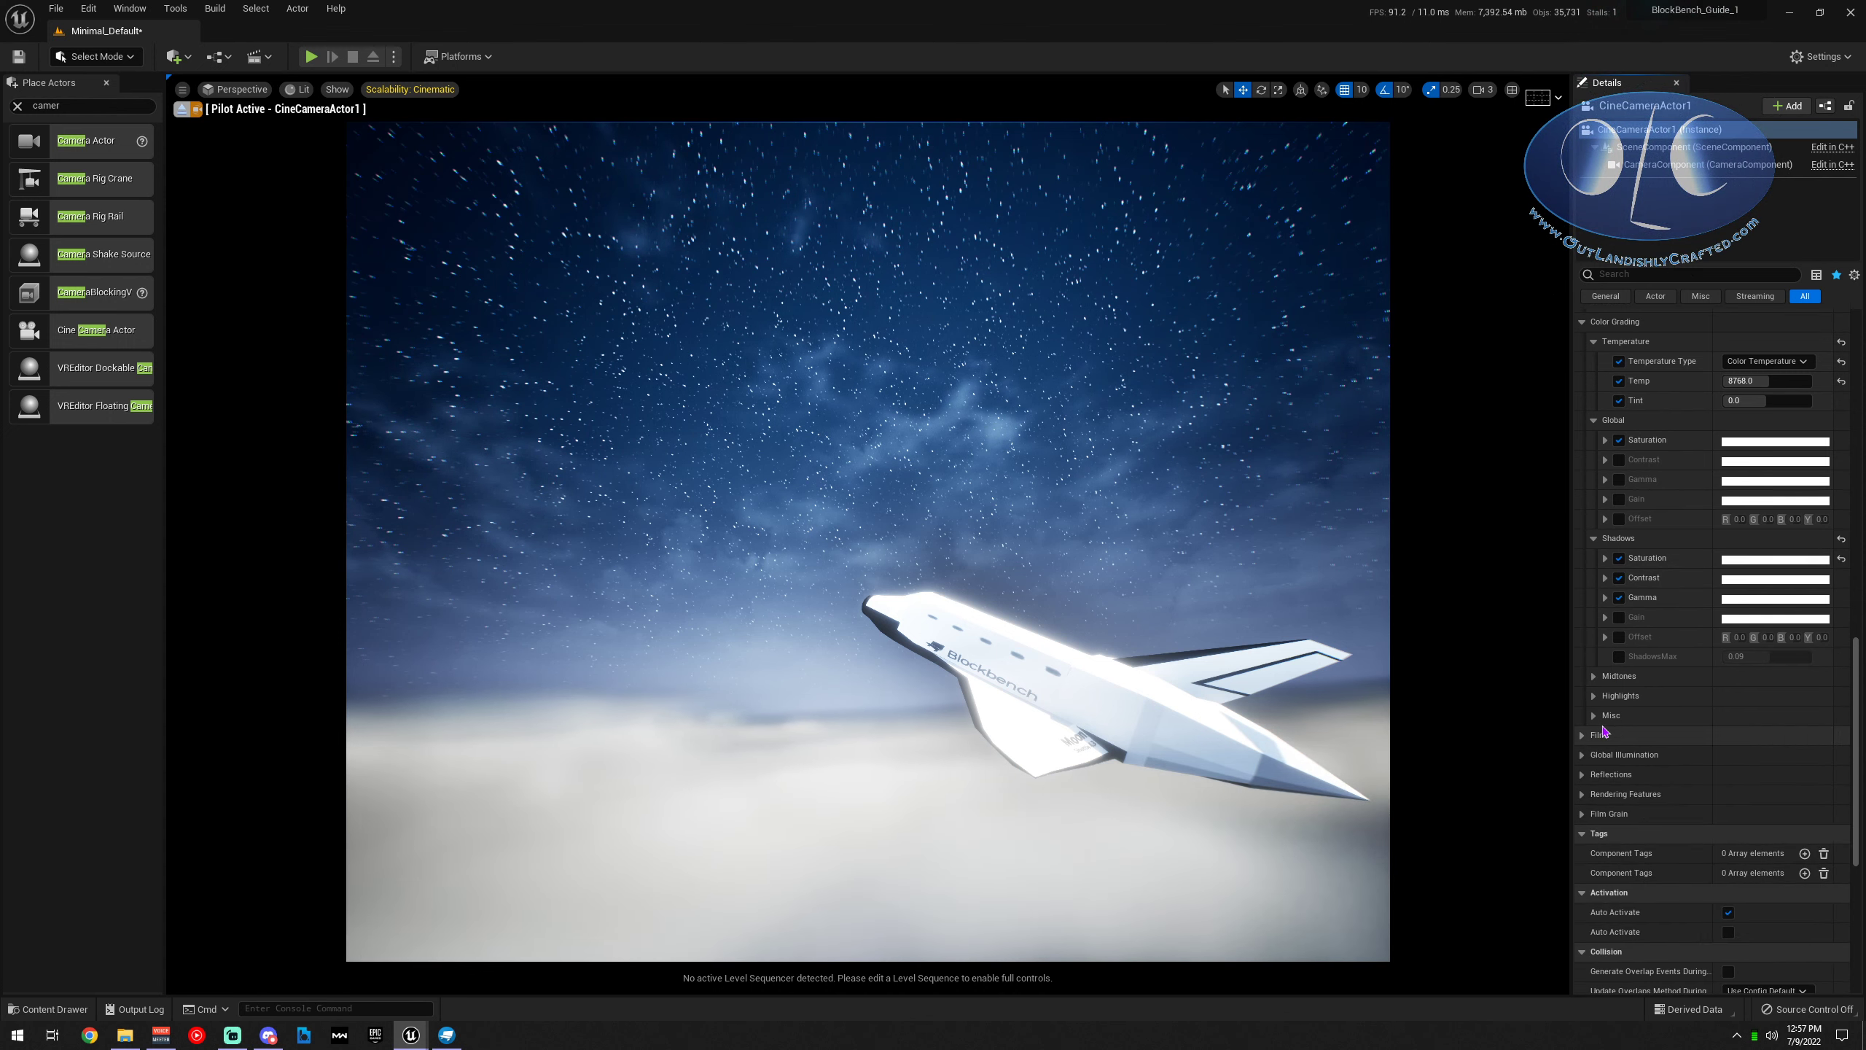
{"action": "left_click", "coordinate": [1595, 676]}
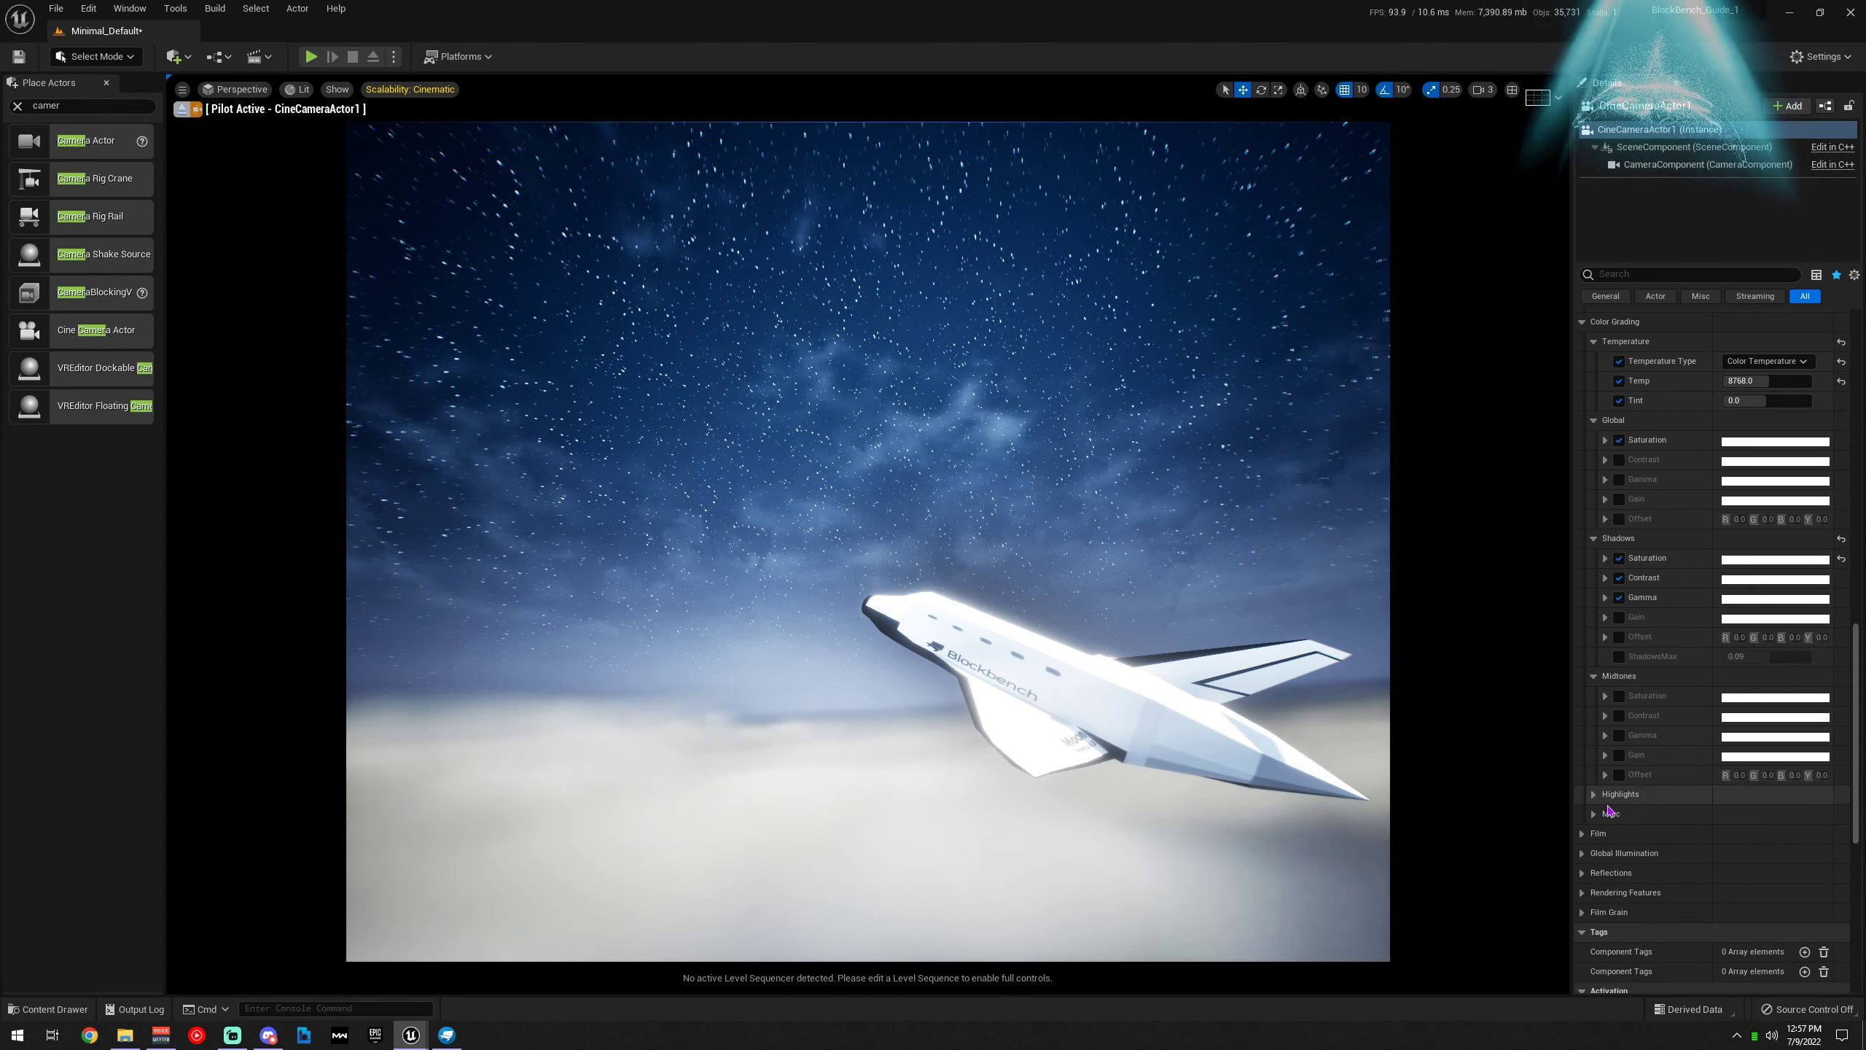
{"action": "left_click", "coordinate": [1598, 833]}
{"action": "scroll", "coordinate": [1608, 805], "scroll_direction": "down", "scroll_amount": 2}
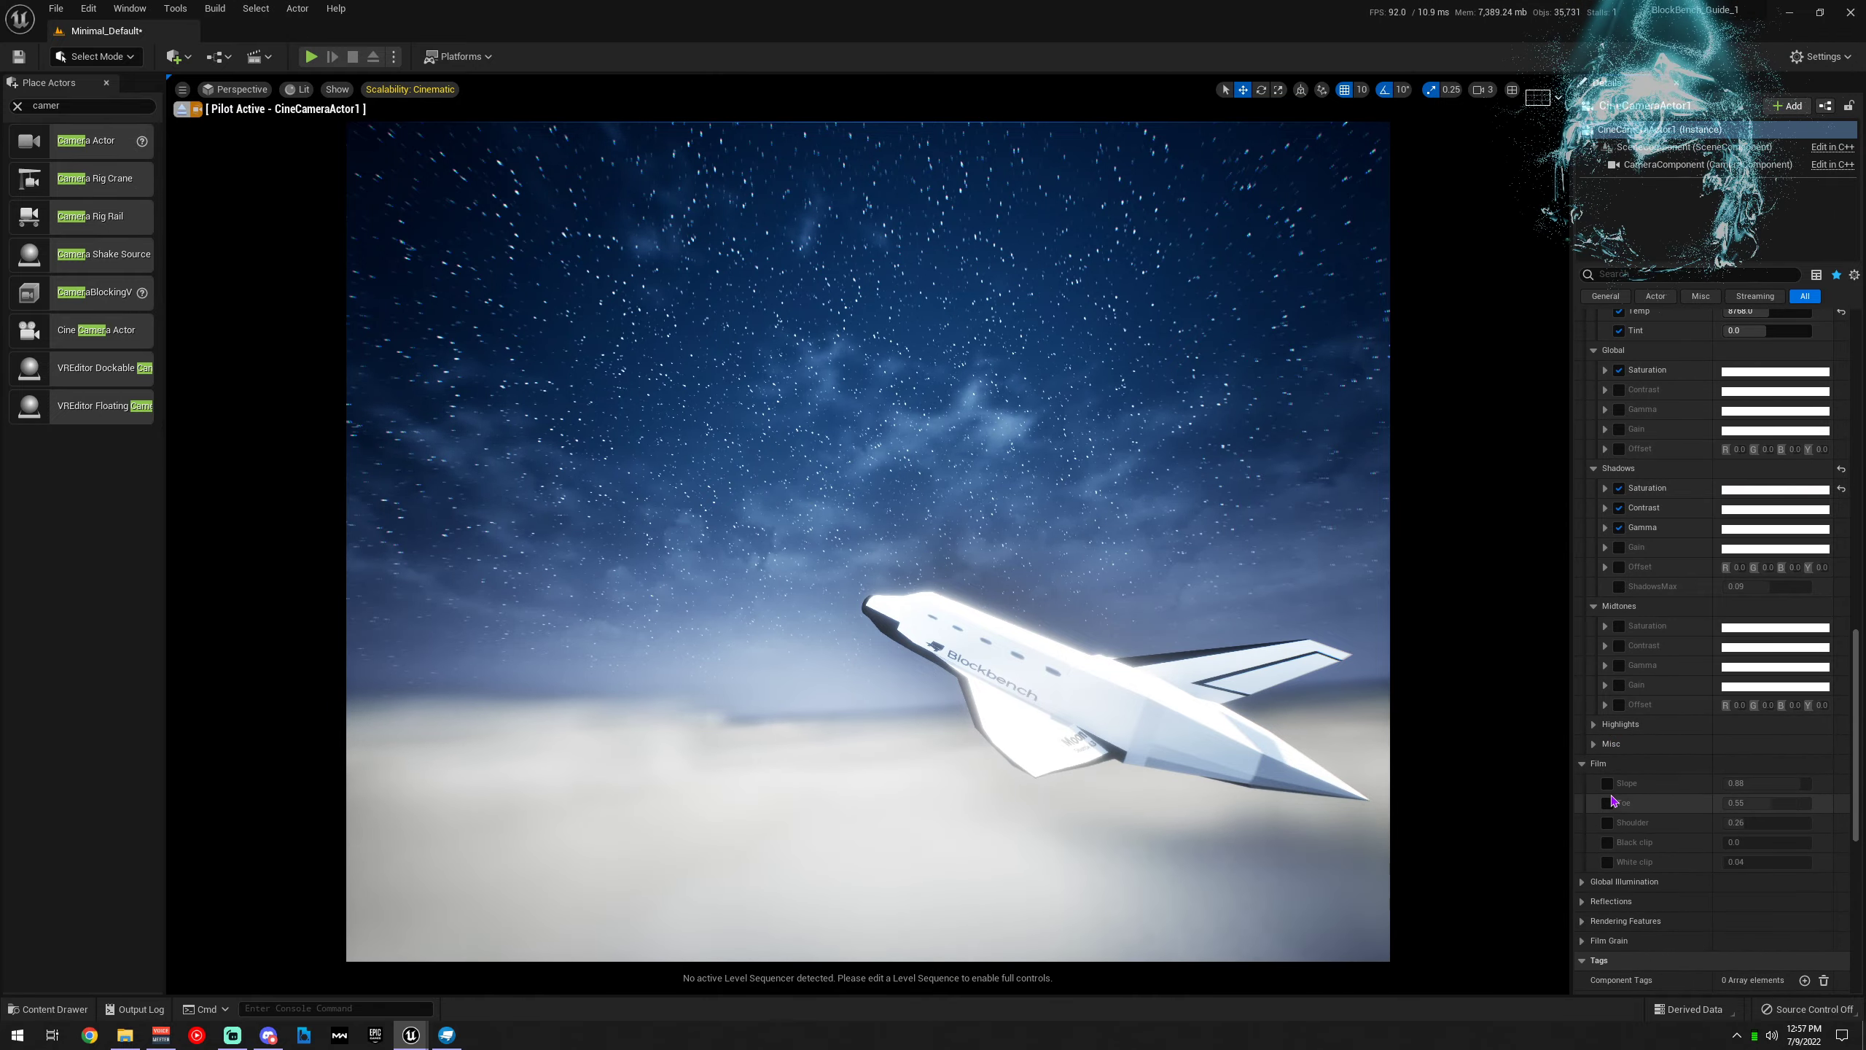
{"action": "scroll", "coordinate": [1611, 797], "scroll_direction": "down", "scroll_amount": 4}
{"action": "left_click", "coordinate": [1585, 792]}
{"action": "scroll", "coordinate": [1596, 798], "scroll_direction": "down", "scroll_amount": 4}
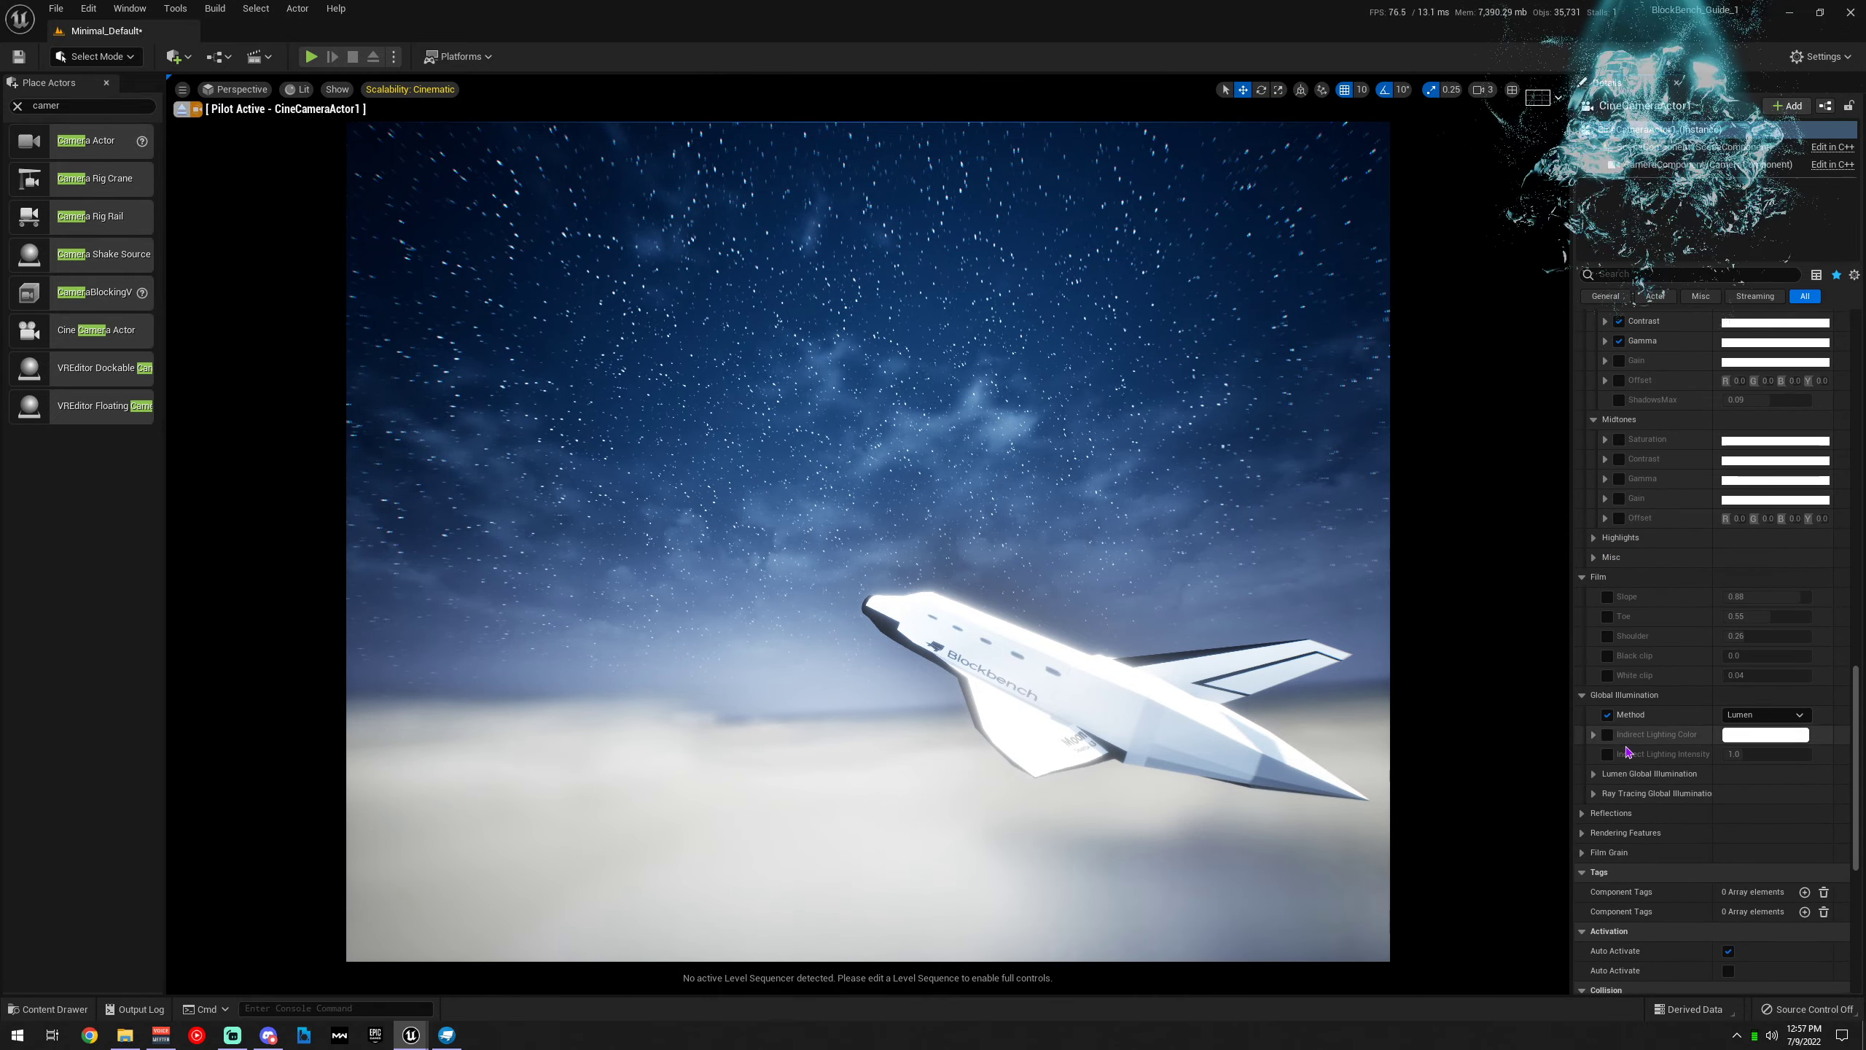
{"action": "left_click", "coordinate": [1607, 755]}
{"action": "left_click_drag", "start_coordinate": [1778, 753], "coordinate": [1814, 753]}
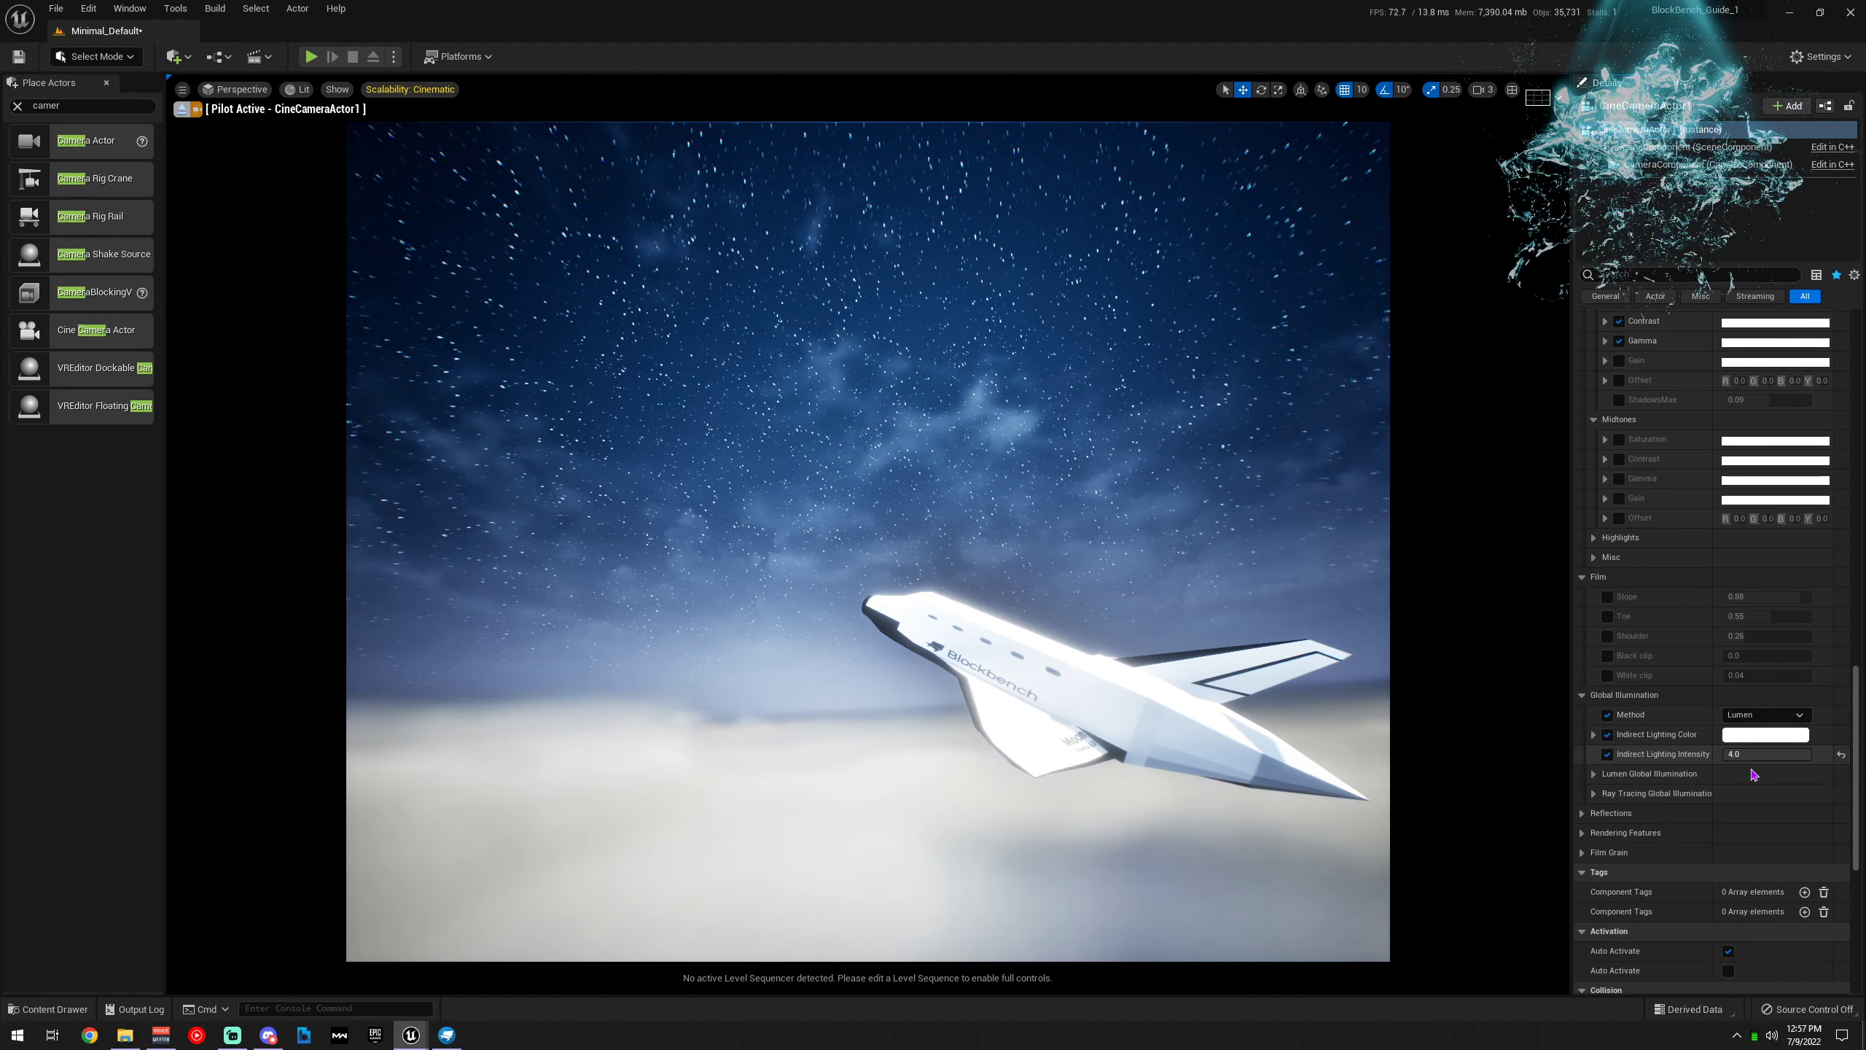
Enable the five basic Lumen Global Illumination overrides, and set Lumen Scene Lighting Quality to 2.0 and Lumen Scene Detail to 4.0
{"action": "left_click", "coordinate": [1594, 775]}
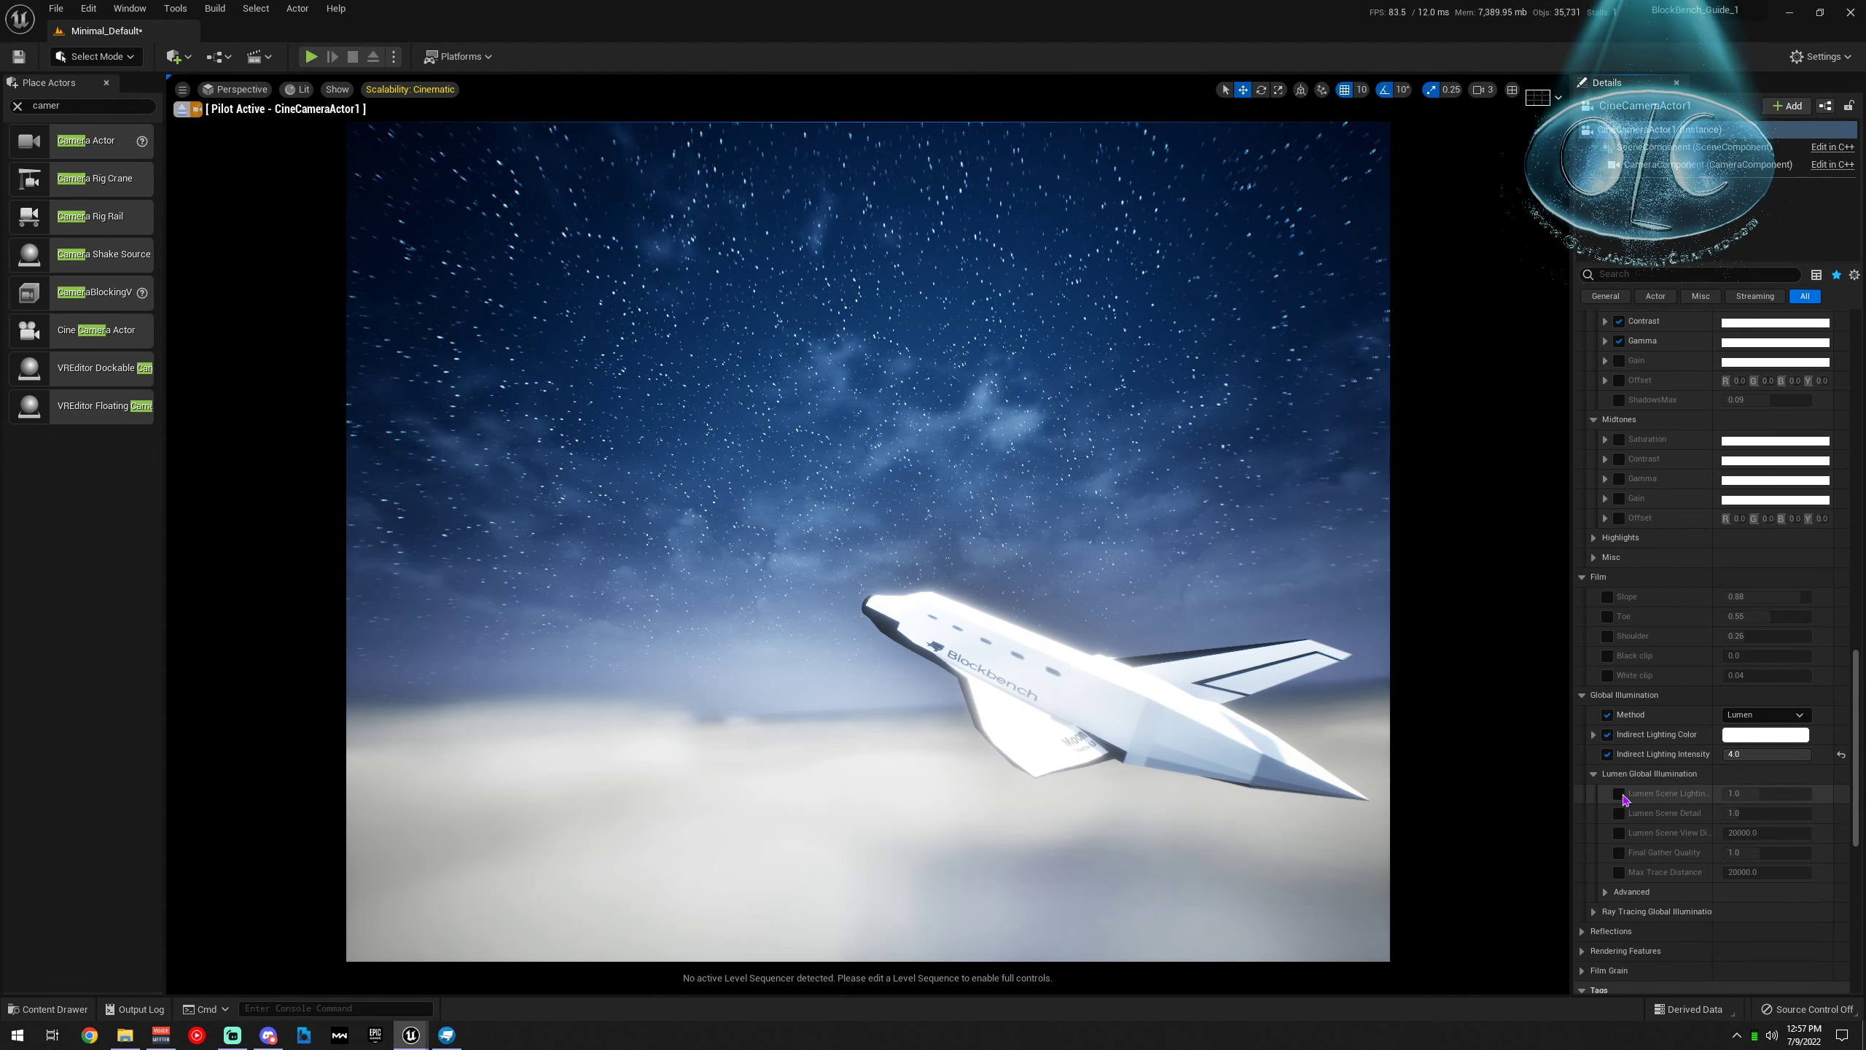
{"action": "left_click", "coordinate": [1618, 793]}
{"action": "left_click", "coordinate": [1618, 812]}
{"action": "left_click", "coordinate": [1618, 833]}
{"action": "left_click", "coordinate": [1618, 852]}
{"action": "left_click", "coordinate": [1618, 871]}
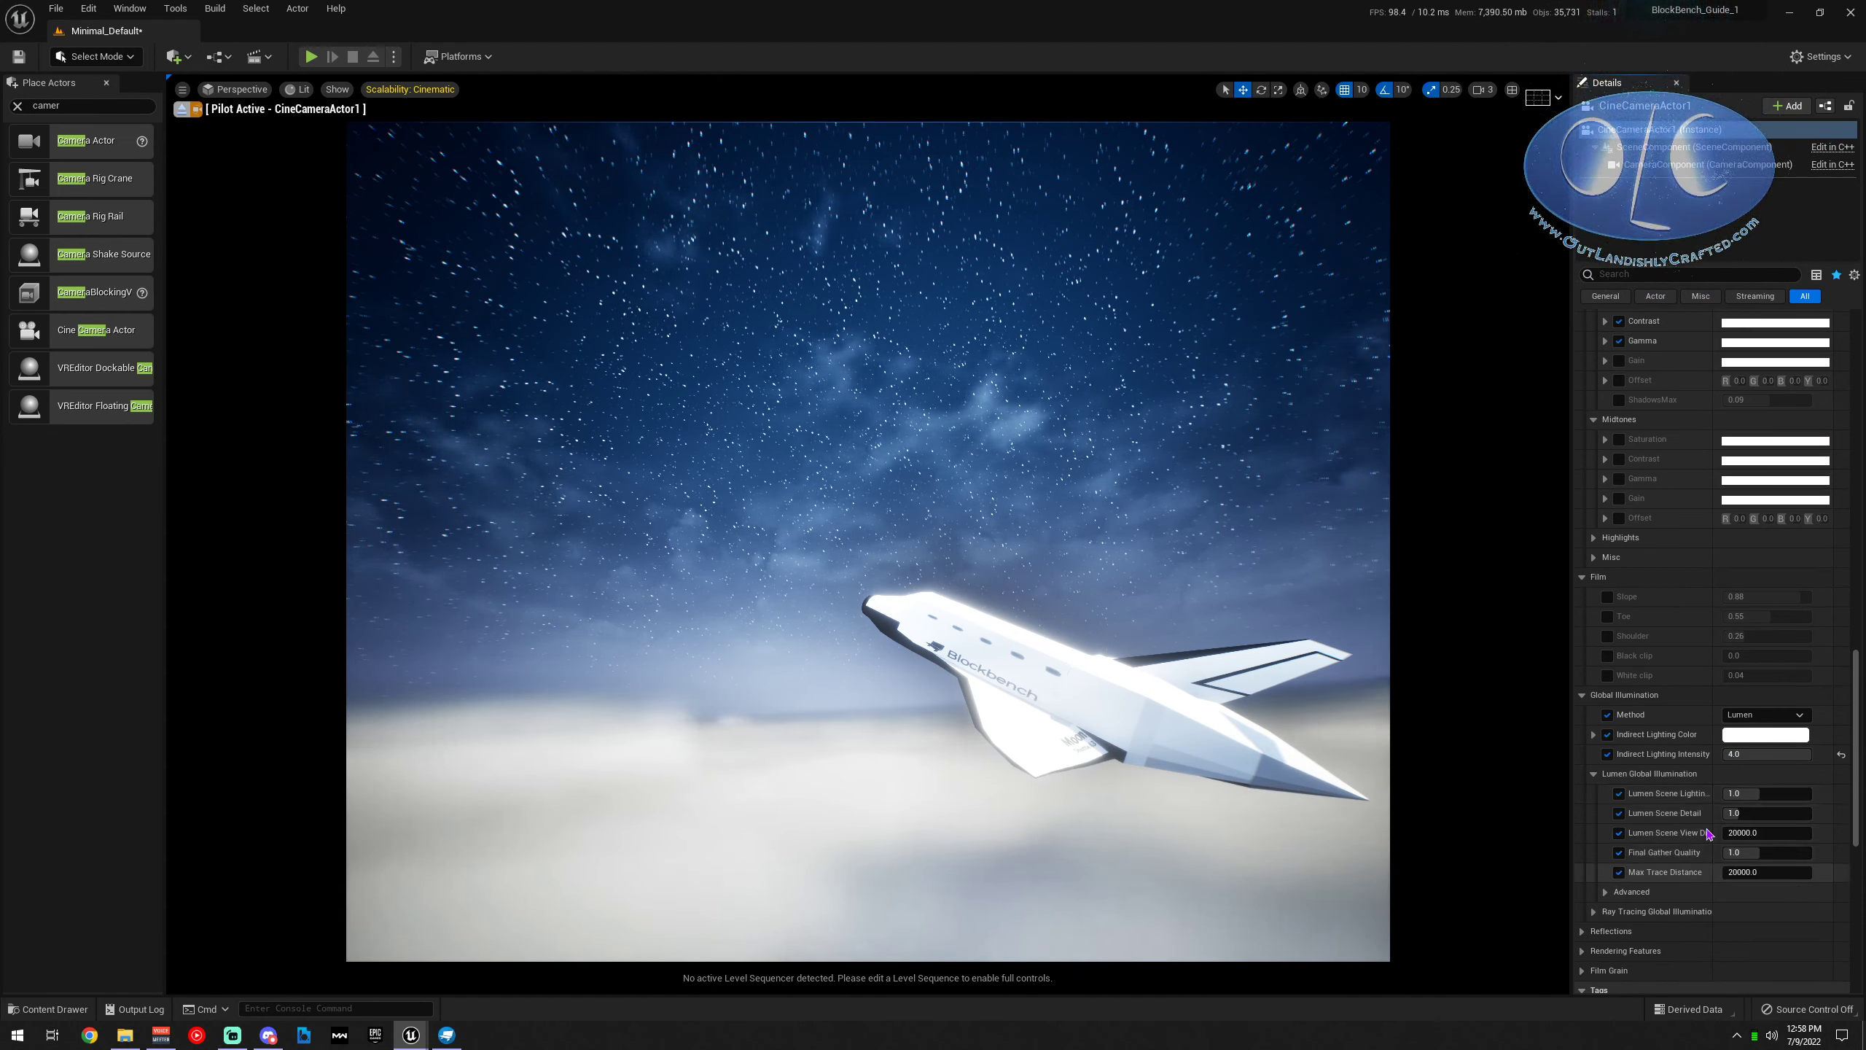
{"action": "left_click_drag", "start_coordinate": [1738, 793], "coordinate": [1792, 813]}
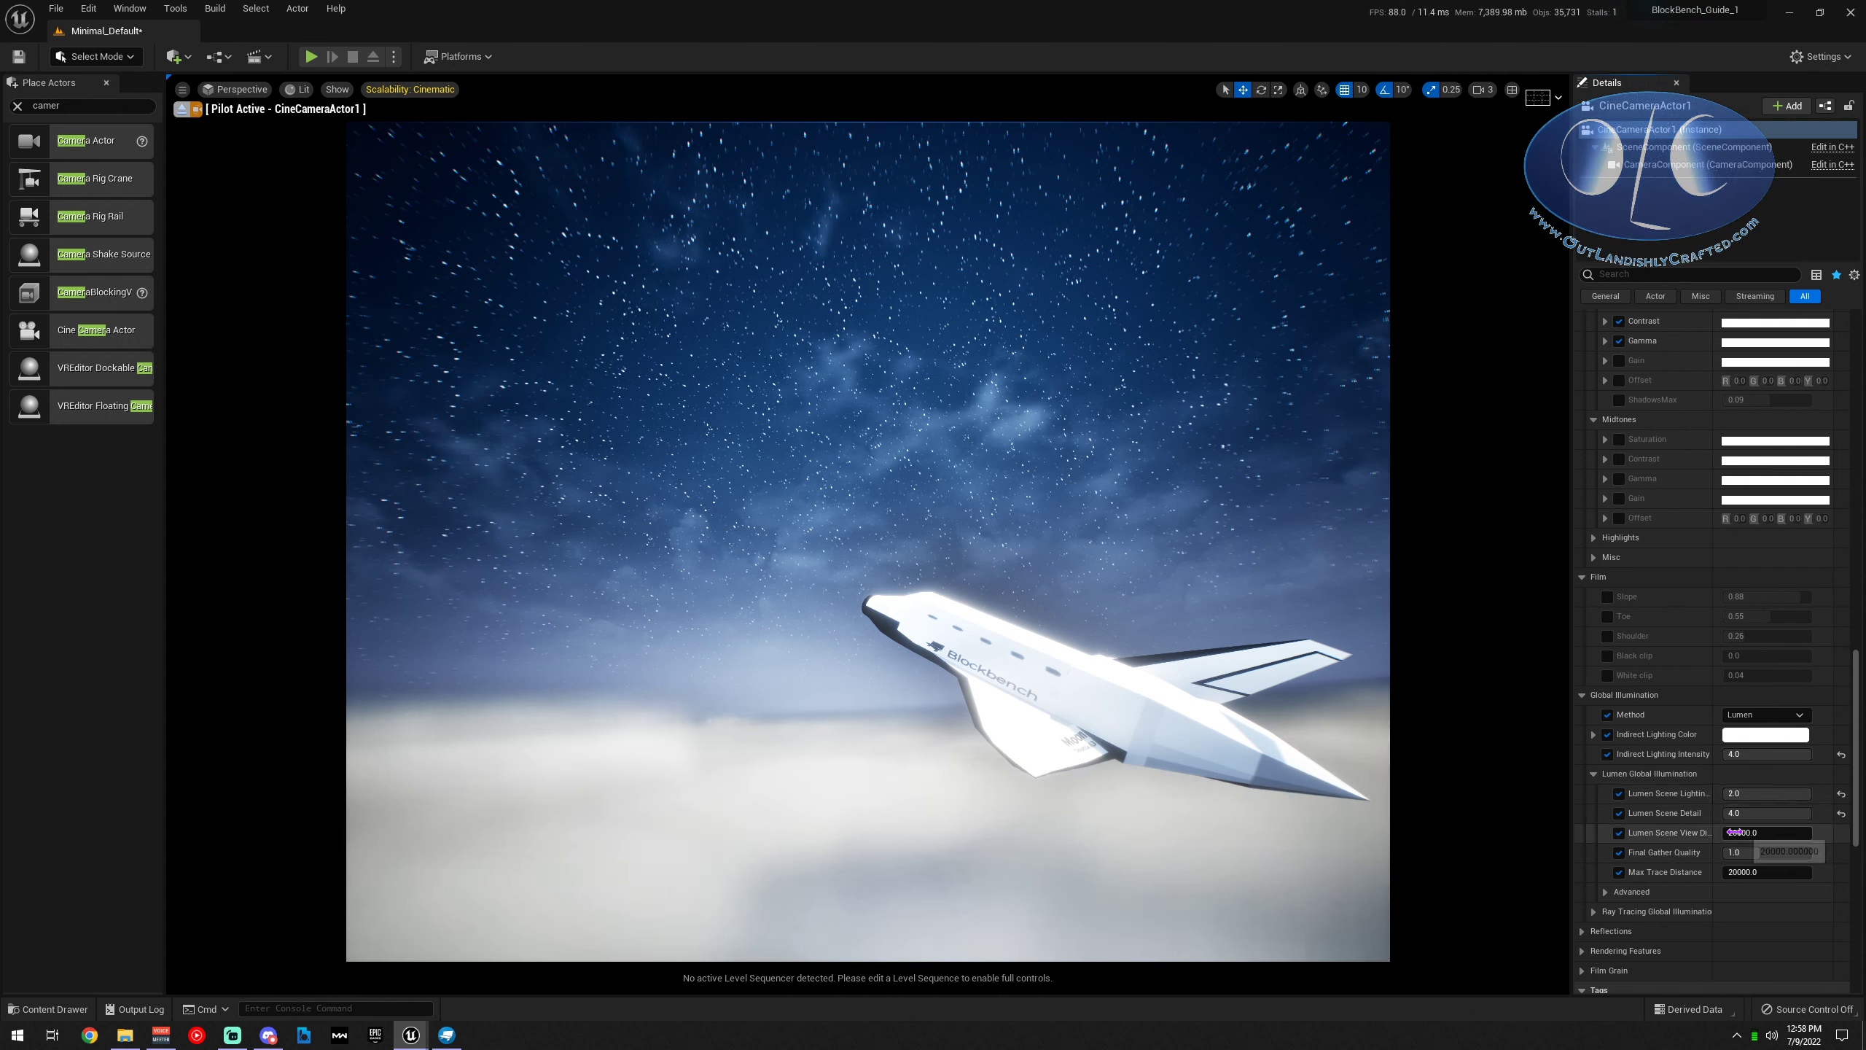
Enable the Ray Tracing Global Illumination overrides with Type Final Gather, Max. Bounces about 49 and Samples Per Pixel about 63
{"action": "scroll", "coordinate": [1671, 904], "scroll_direction": "down", "scroll_amount": 3}
{"action": "scroll", "coordinate": [1671, 903], "scroll_direction": "down", "scroll_amount": 4}
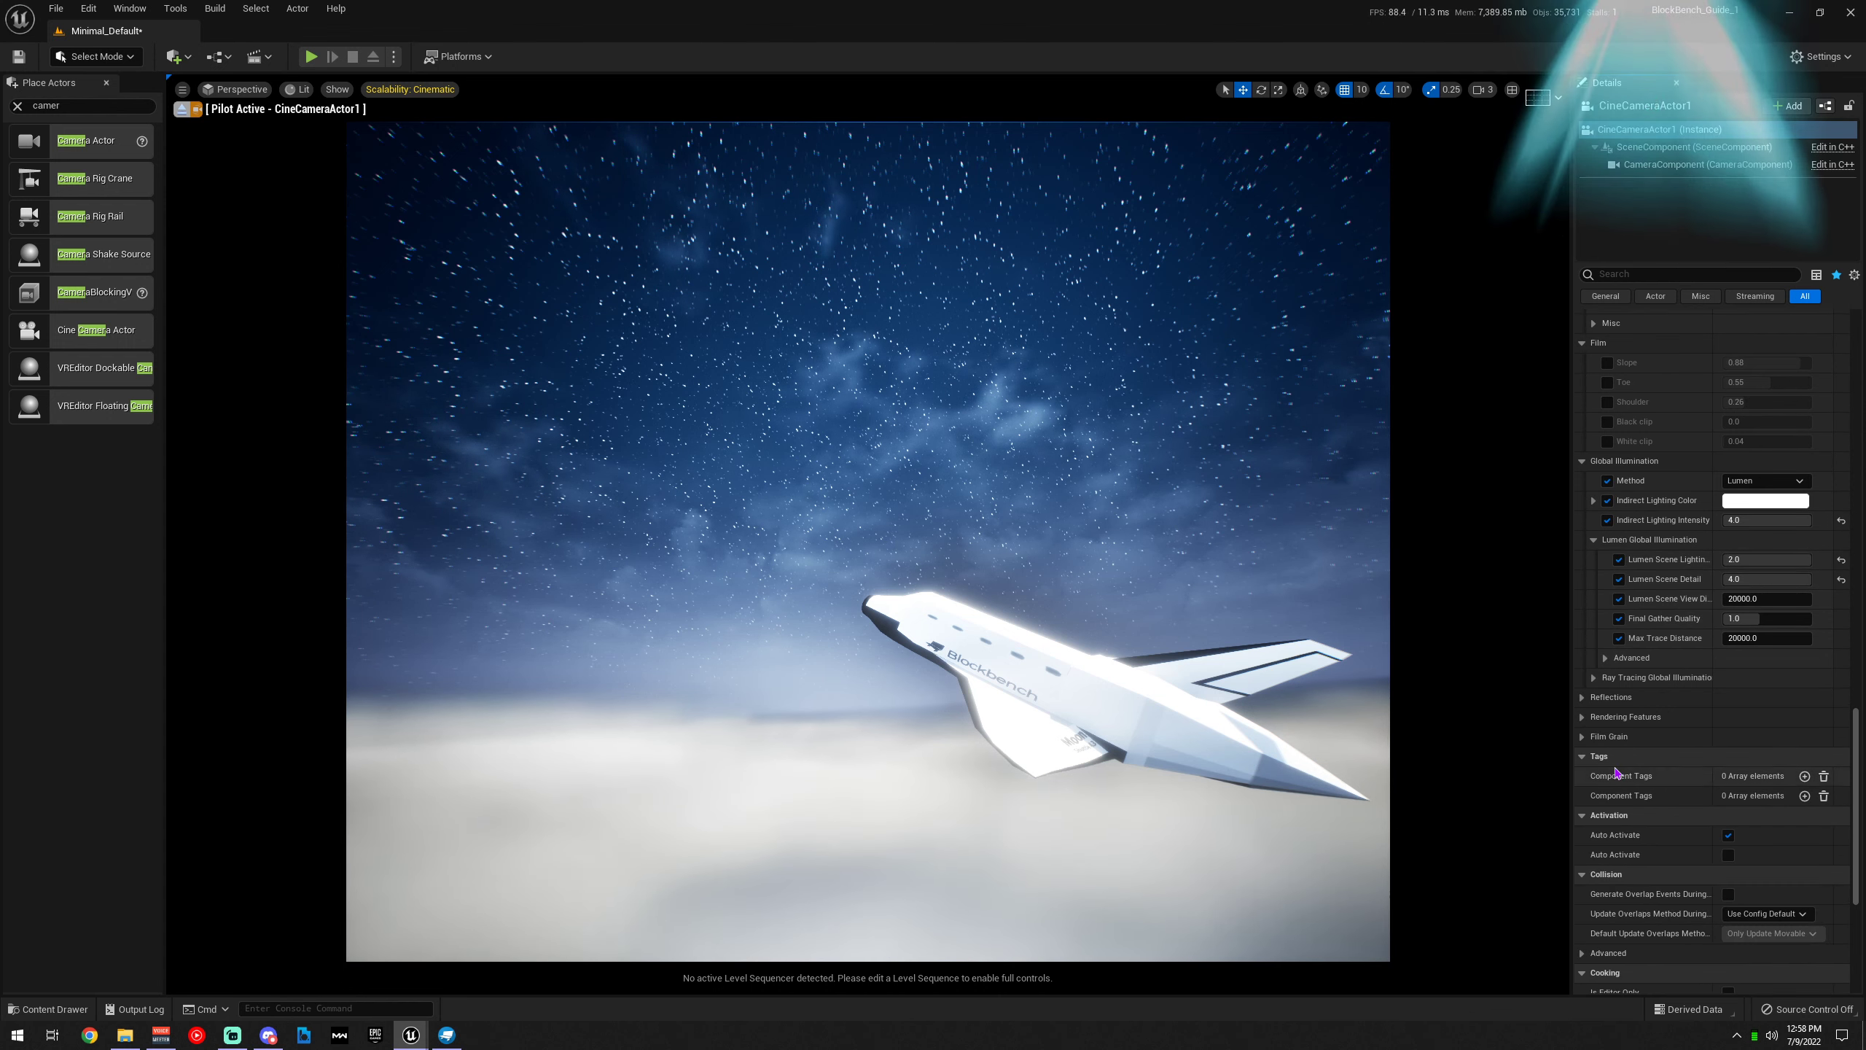
{"action": "left_click", "coordinate": [1594, 678]}
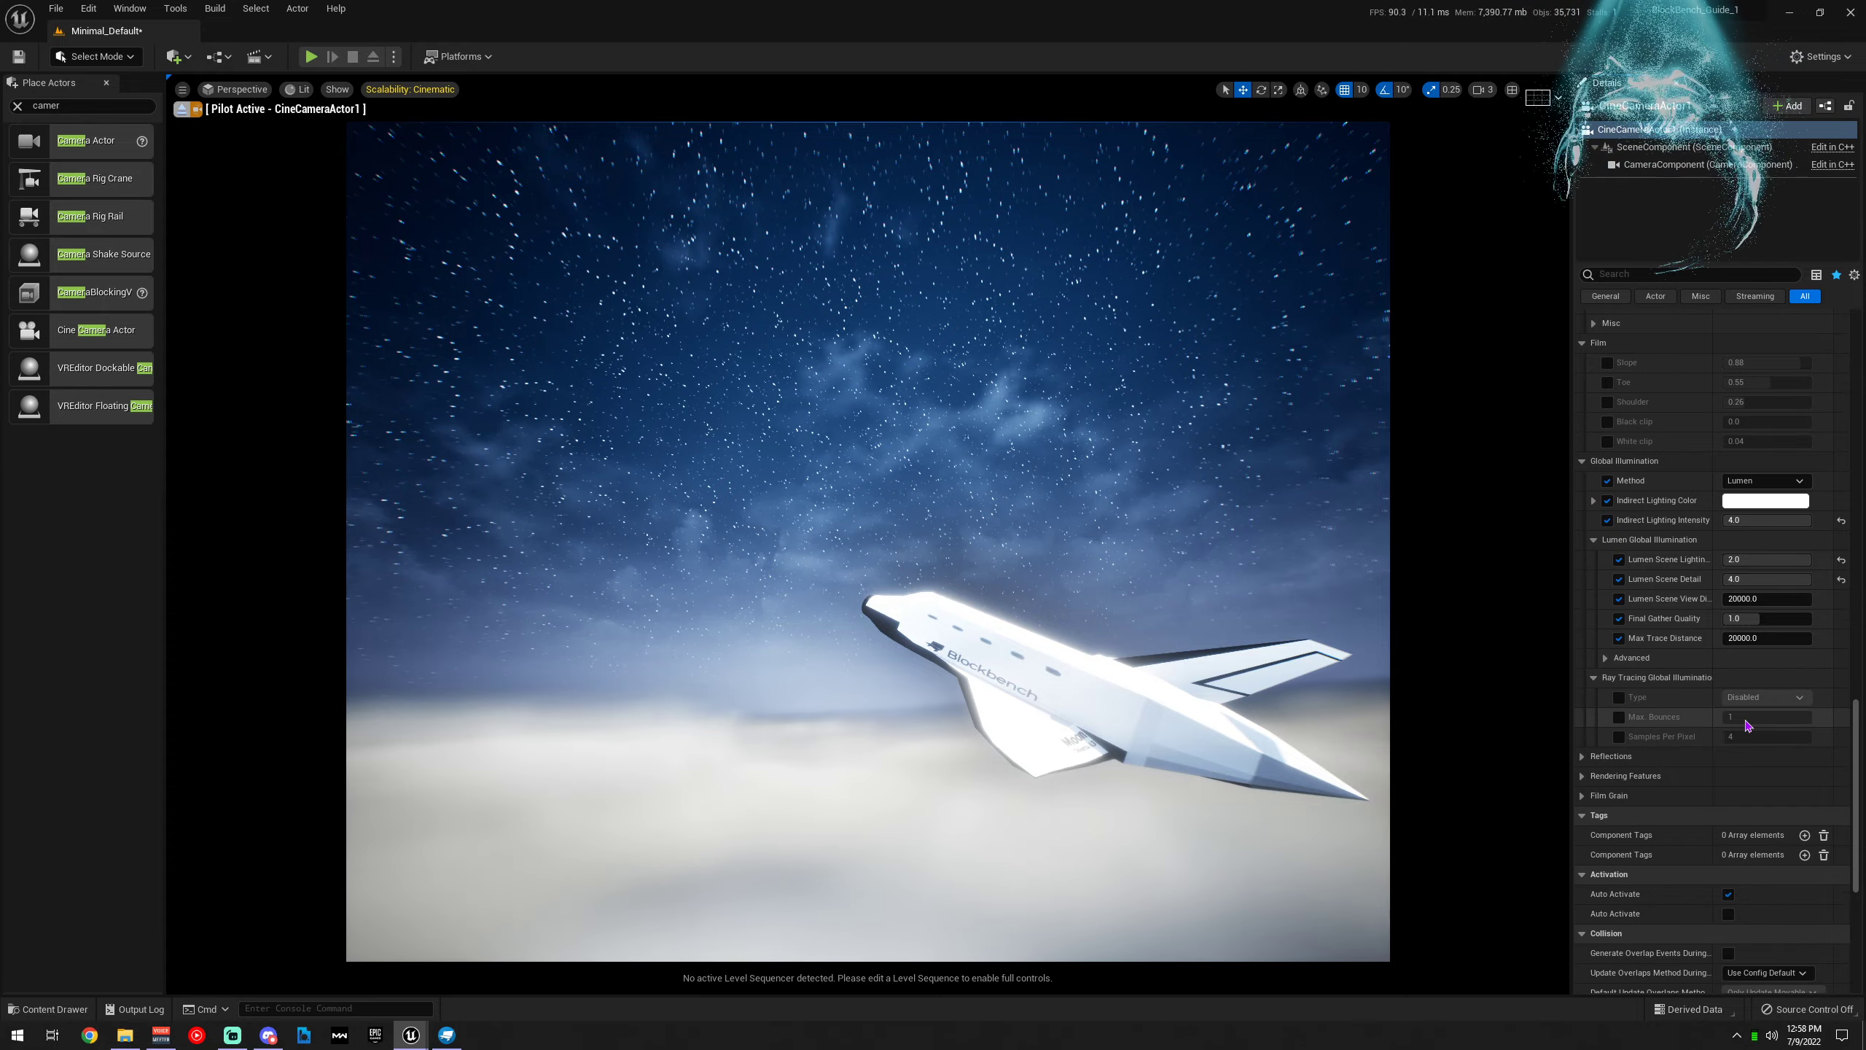
{"action": "left_click", "coordinate": [1618, 697]}
{"action": "left_click", "coordinate": [1618, 735]}
{"action": "left_click", "coordinate": [1618, 716]}
{"action": "left_click_drag", "start_coordinate": [1734, 716], "coordinate": [1799, 735]}
{"action": "left_click", "coordinate": [1764, 699]}
{"action": "left_click", "coordinate": [1763, 739]}
Enable the Reflections Method override plus Lumen Reflections Quality and Ray Lighting Mode, and set the Quality to about 1.972
{"action": "left_click", "coordinate": [1601, 756]}
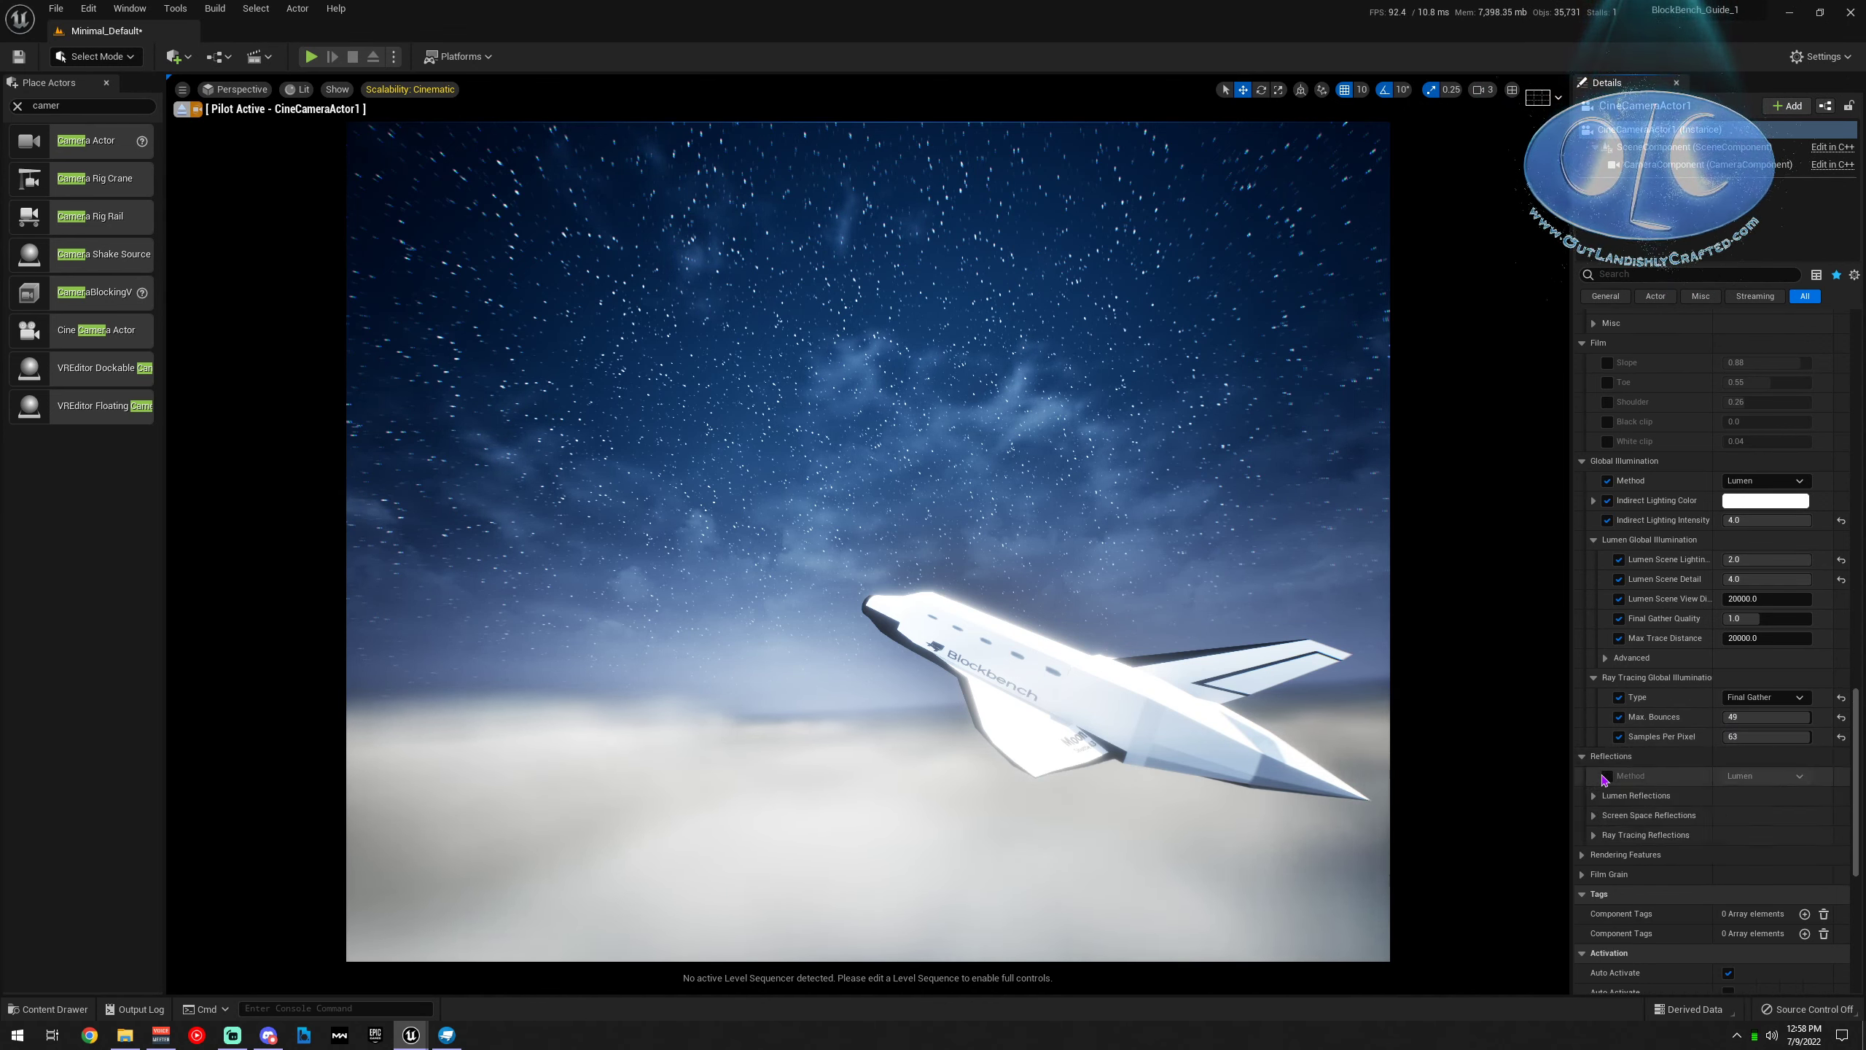
{"action": "left_click", "coordinate": [1606, 776]}
{"action": "left_click", "coordinate": [1593, 795]}
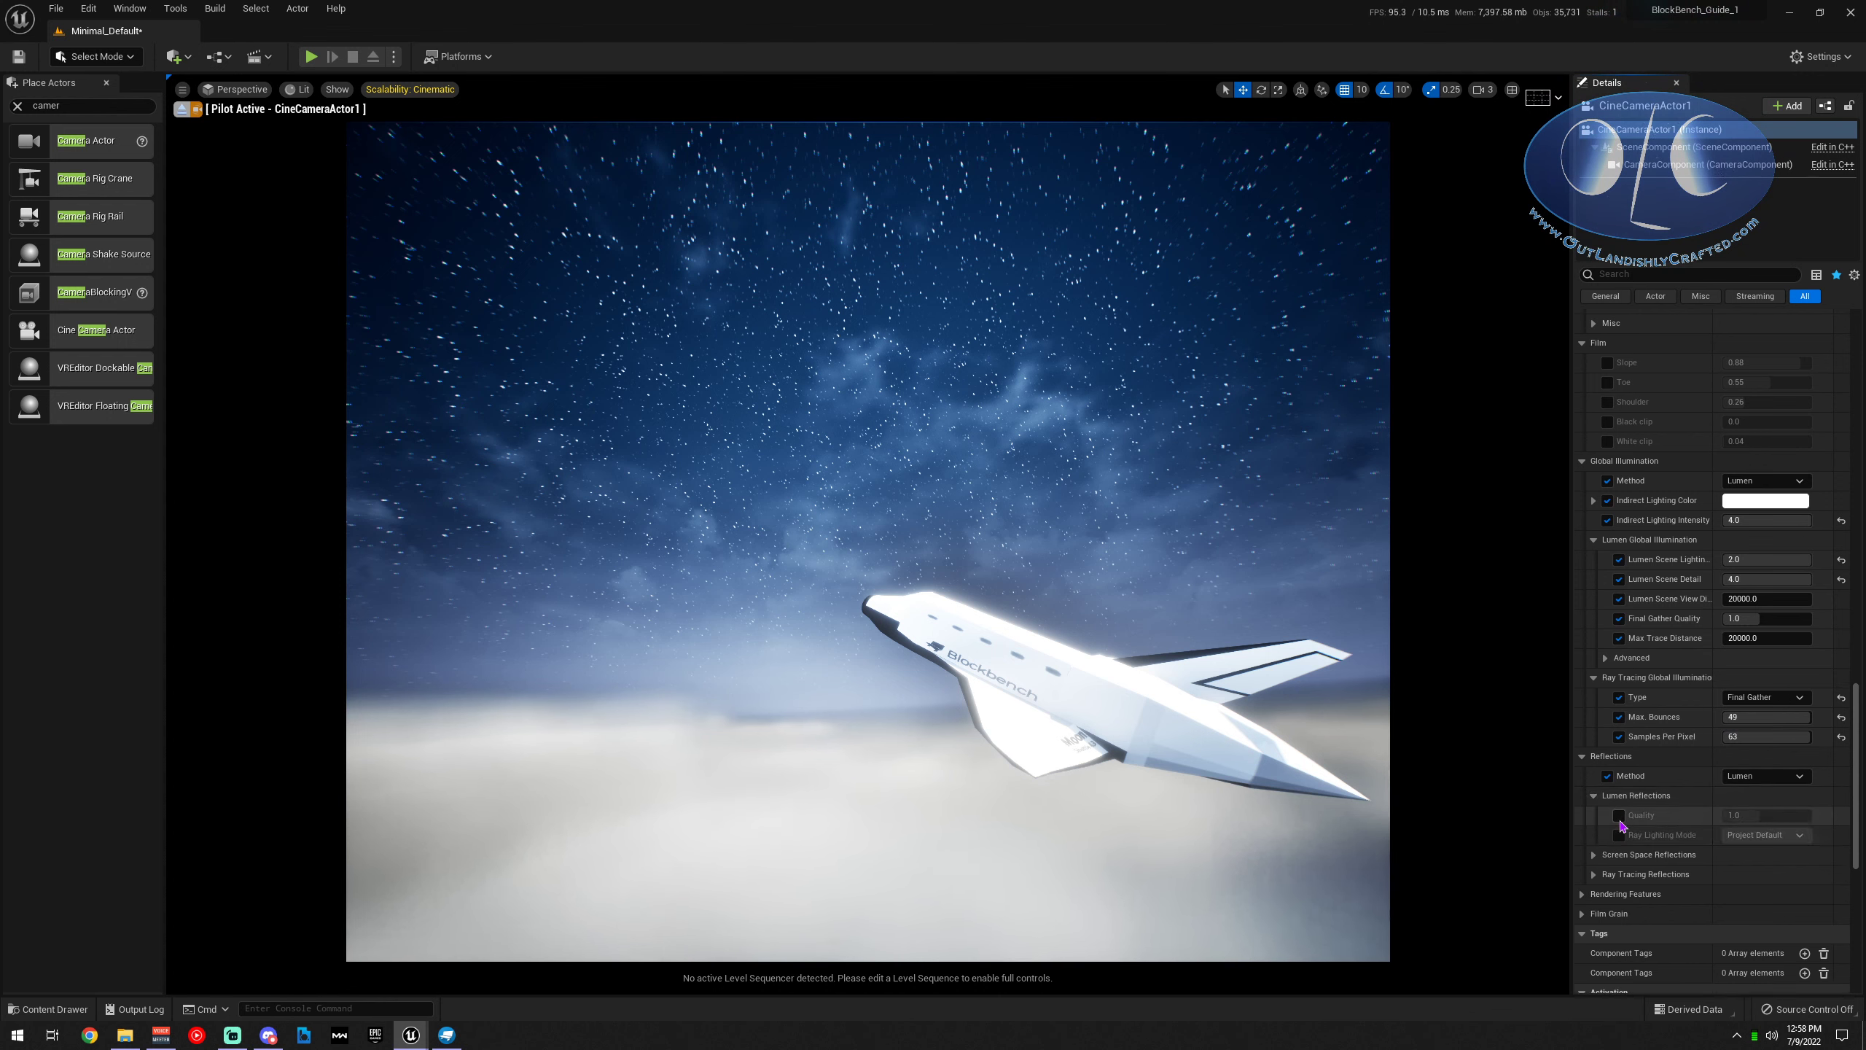
{"action": "left_click", "coordinate": [1618, 814]}
{"action": "left_click", "coordinate": [1618, 835]}
{"action": "left_click_drag", "start_coordinate": [1810, 815], "coordinate": [1808, 815]}
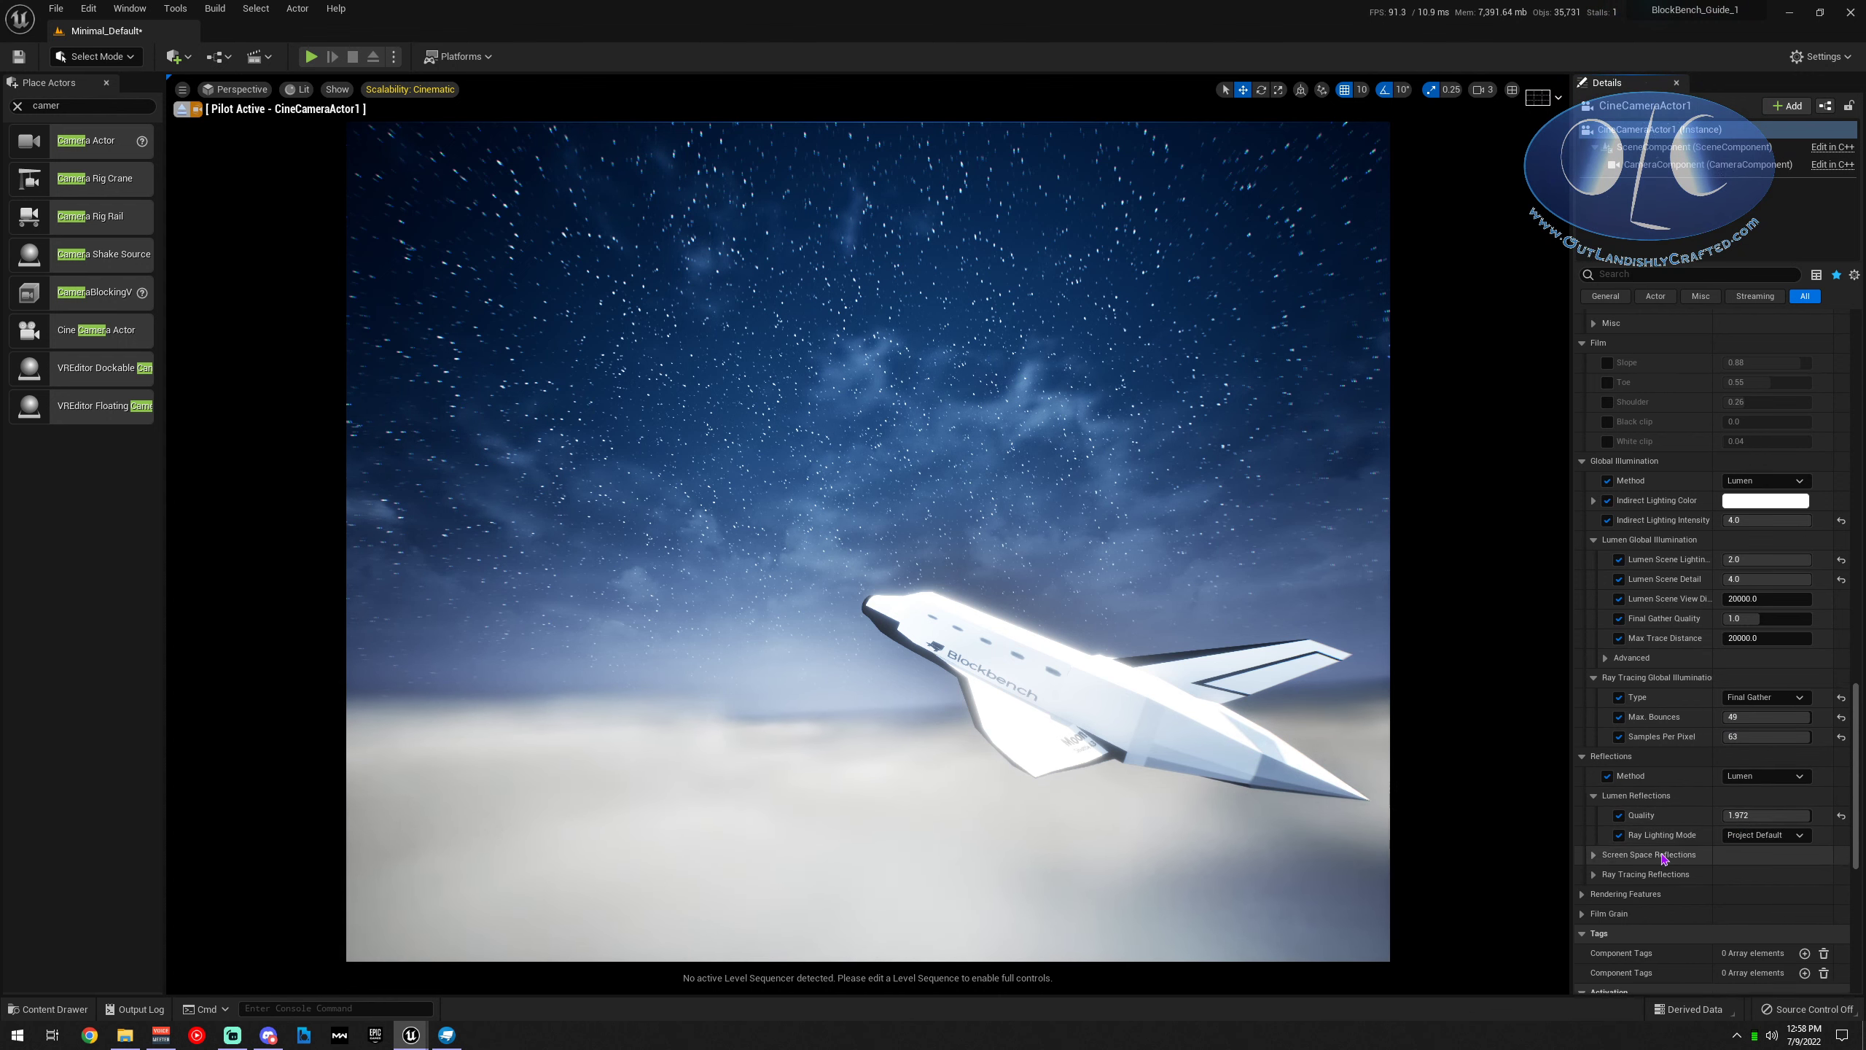
Enable the Screen Space Reflections Intensity, Quality and Max Roughness overrides, setting Quality to 100 and Max Roughness to 1.0
{"action": "scroll", "coordinate": [1669, 857], "scroll_direction": "down", "scroll_amount": 4}
{"action": "left_click", "coordinate": [1594, 762]}
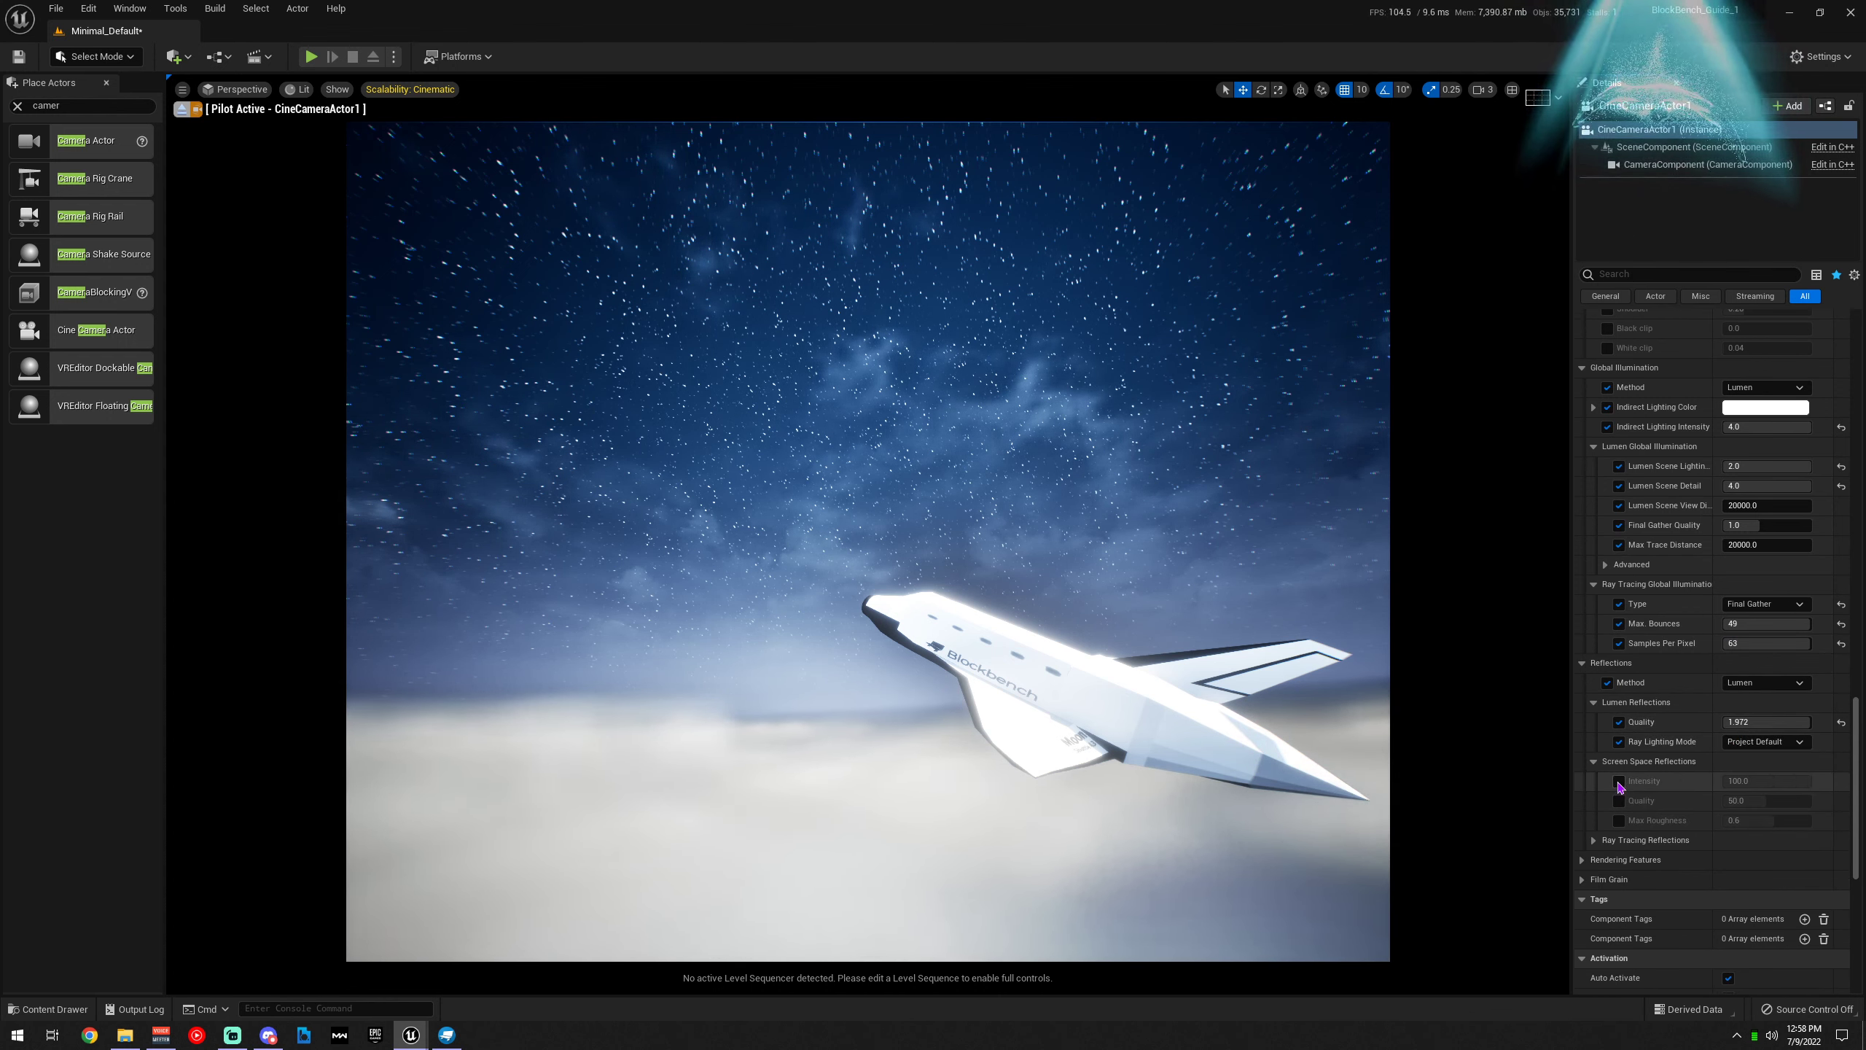
{"action": "left_click", "coordinate": [1618, 782]}
{"action": "left_click", "coordinate": [1618, 801]}
{"action": "left_click", "coordinate": [1618, 820]}
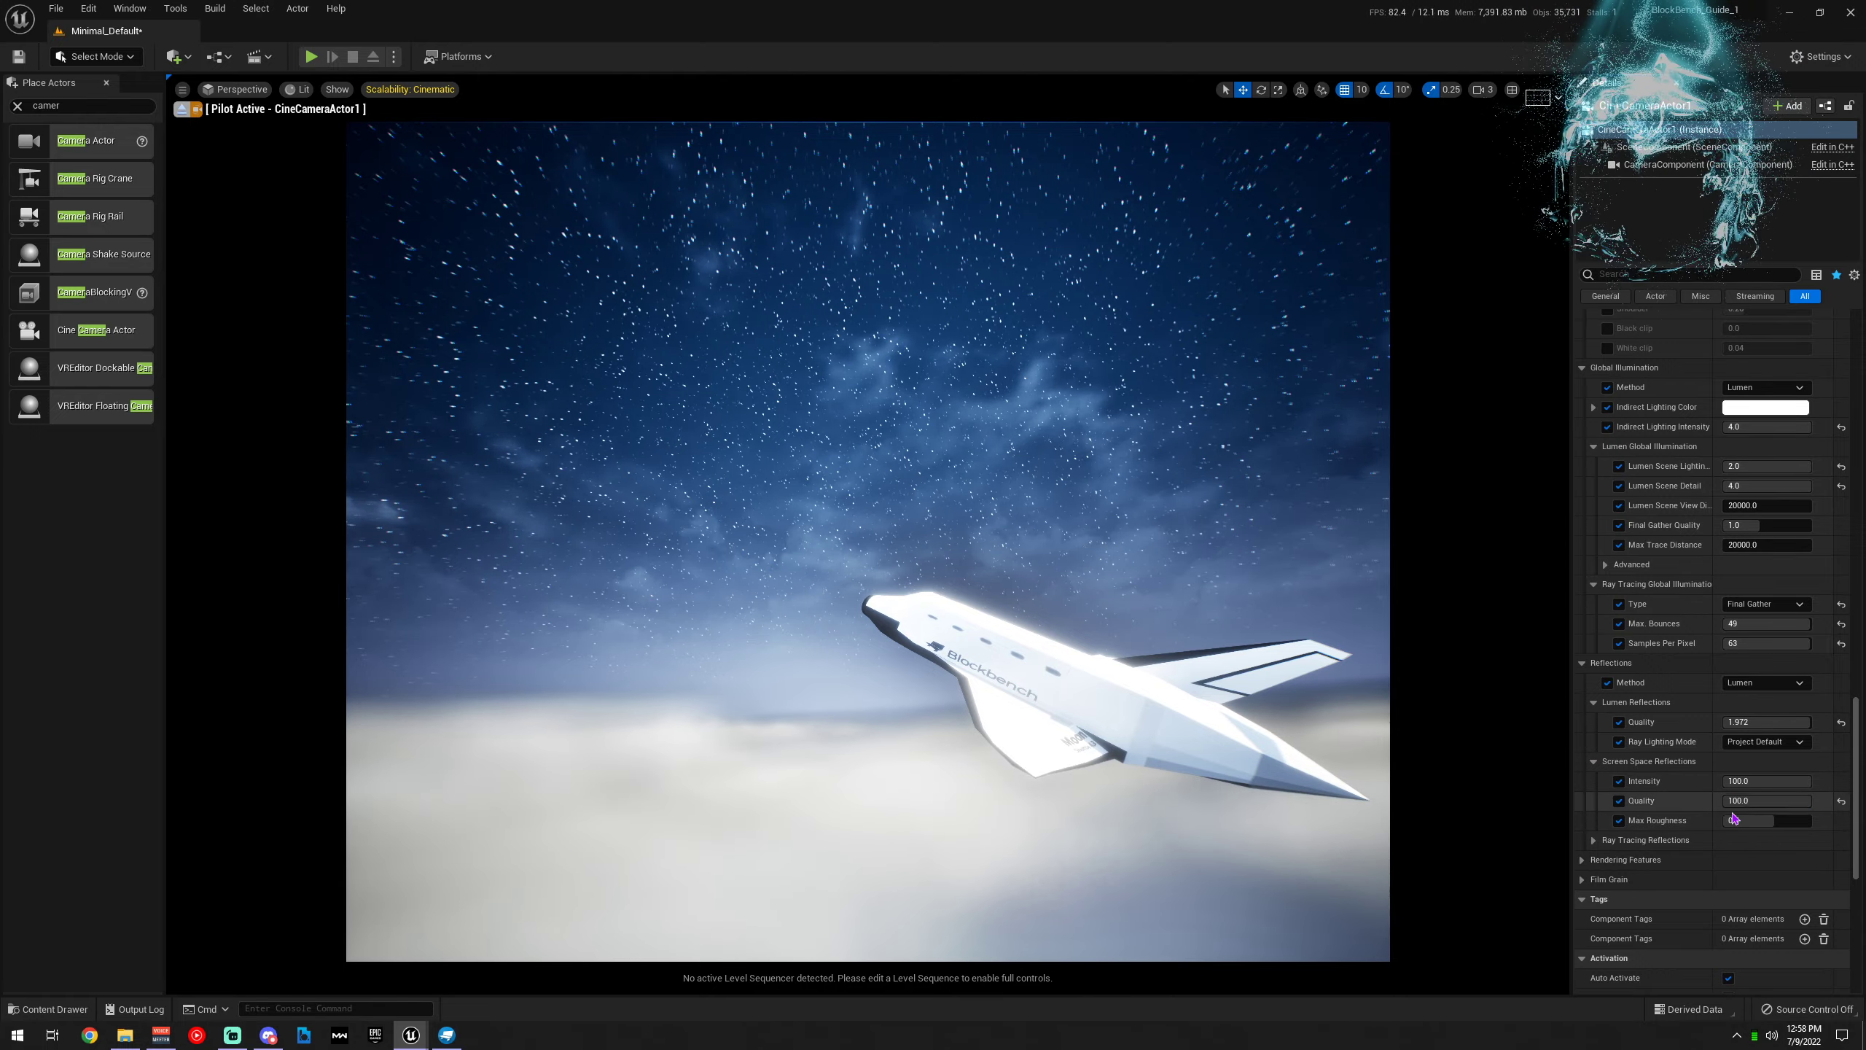
{"action": "left_click_drag", "start_coordinate": [1780, 822], "coordinate": [1813, 821]}
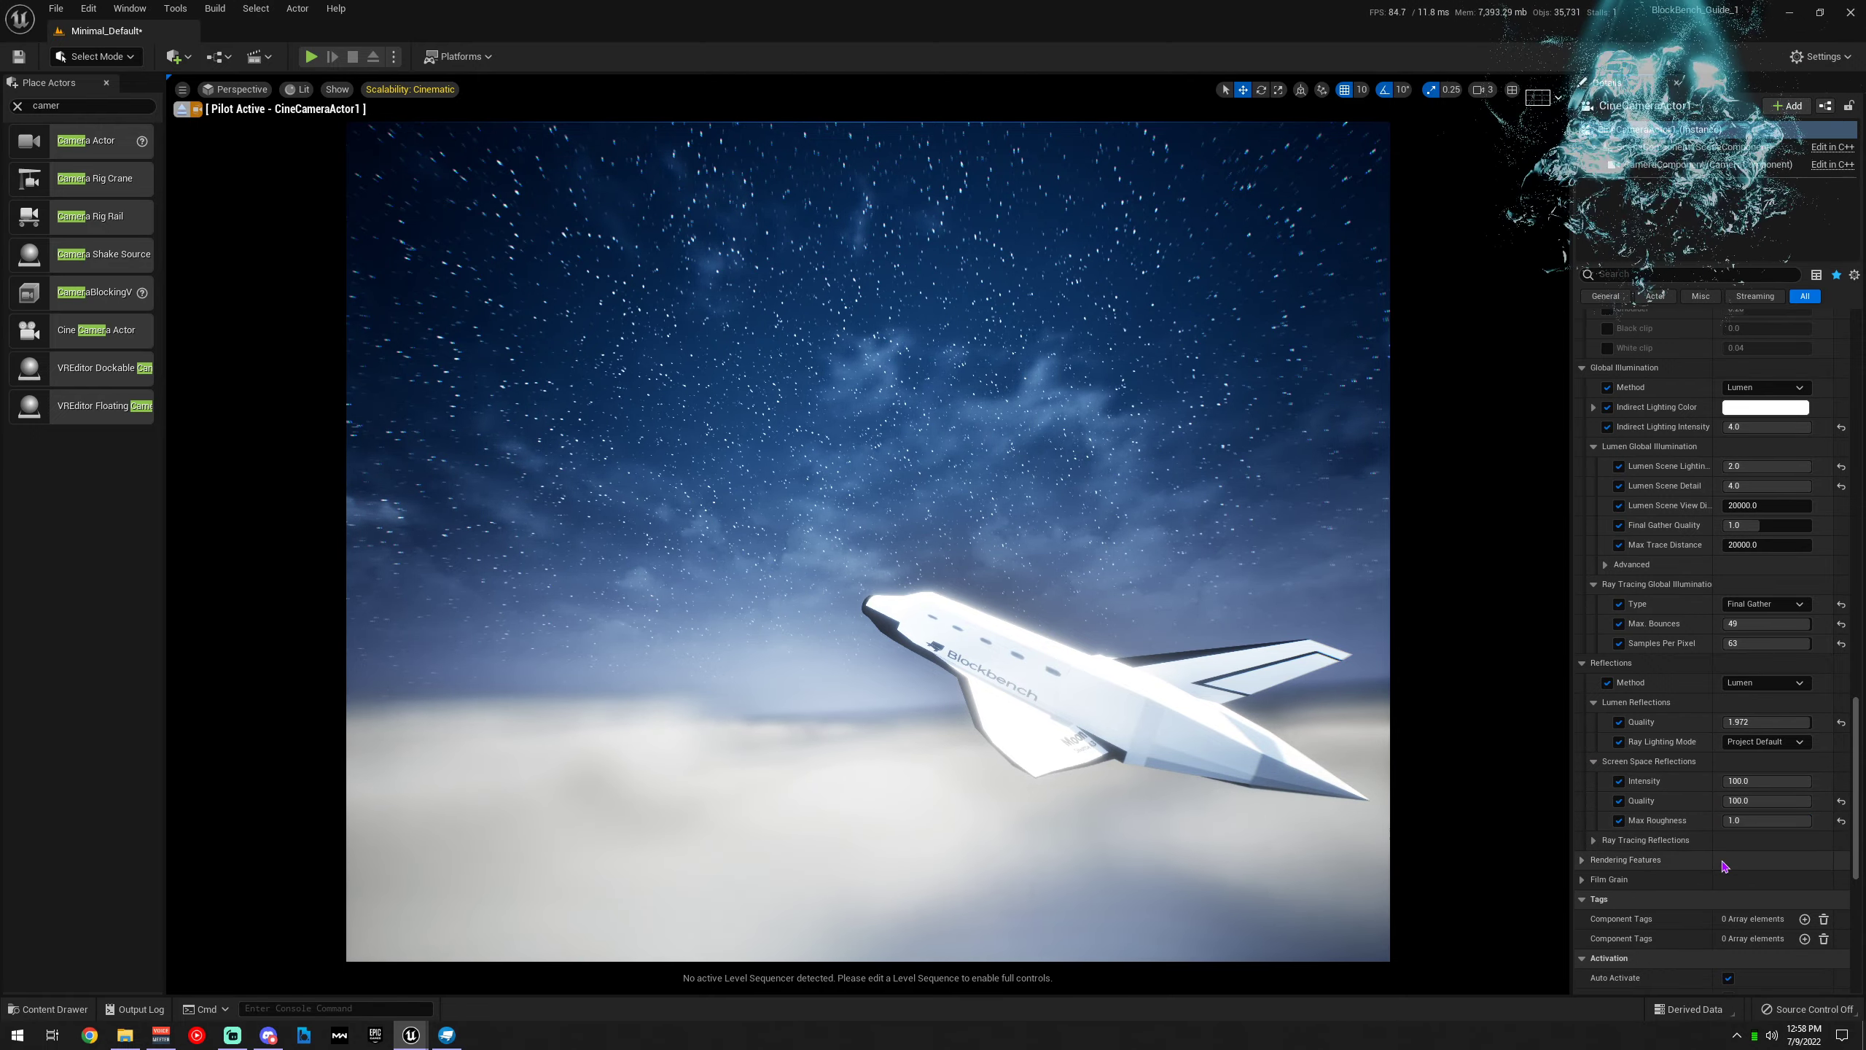
Examine the camera's Rendering Features settings, including Ambient Cubemap, Ambient Occlusion, Motion Blur, Ray Tracing Translucency and PathTracing
{"action": "scroll", "coordinate": [1616, 846], "scroll_direction": "down", "scroll_amount": 3}
{"action": "left_click", "coordinate": [1582, 649]}
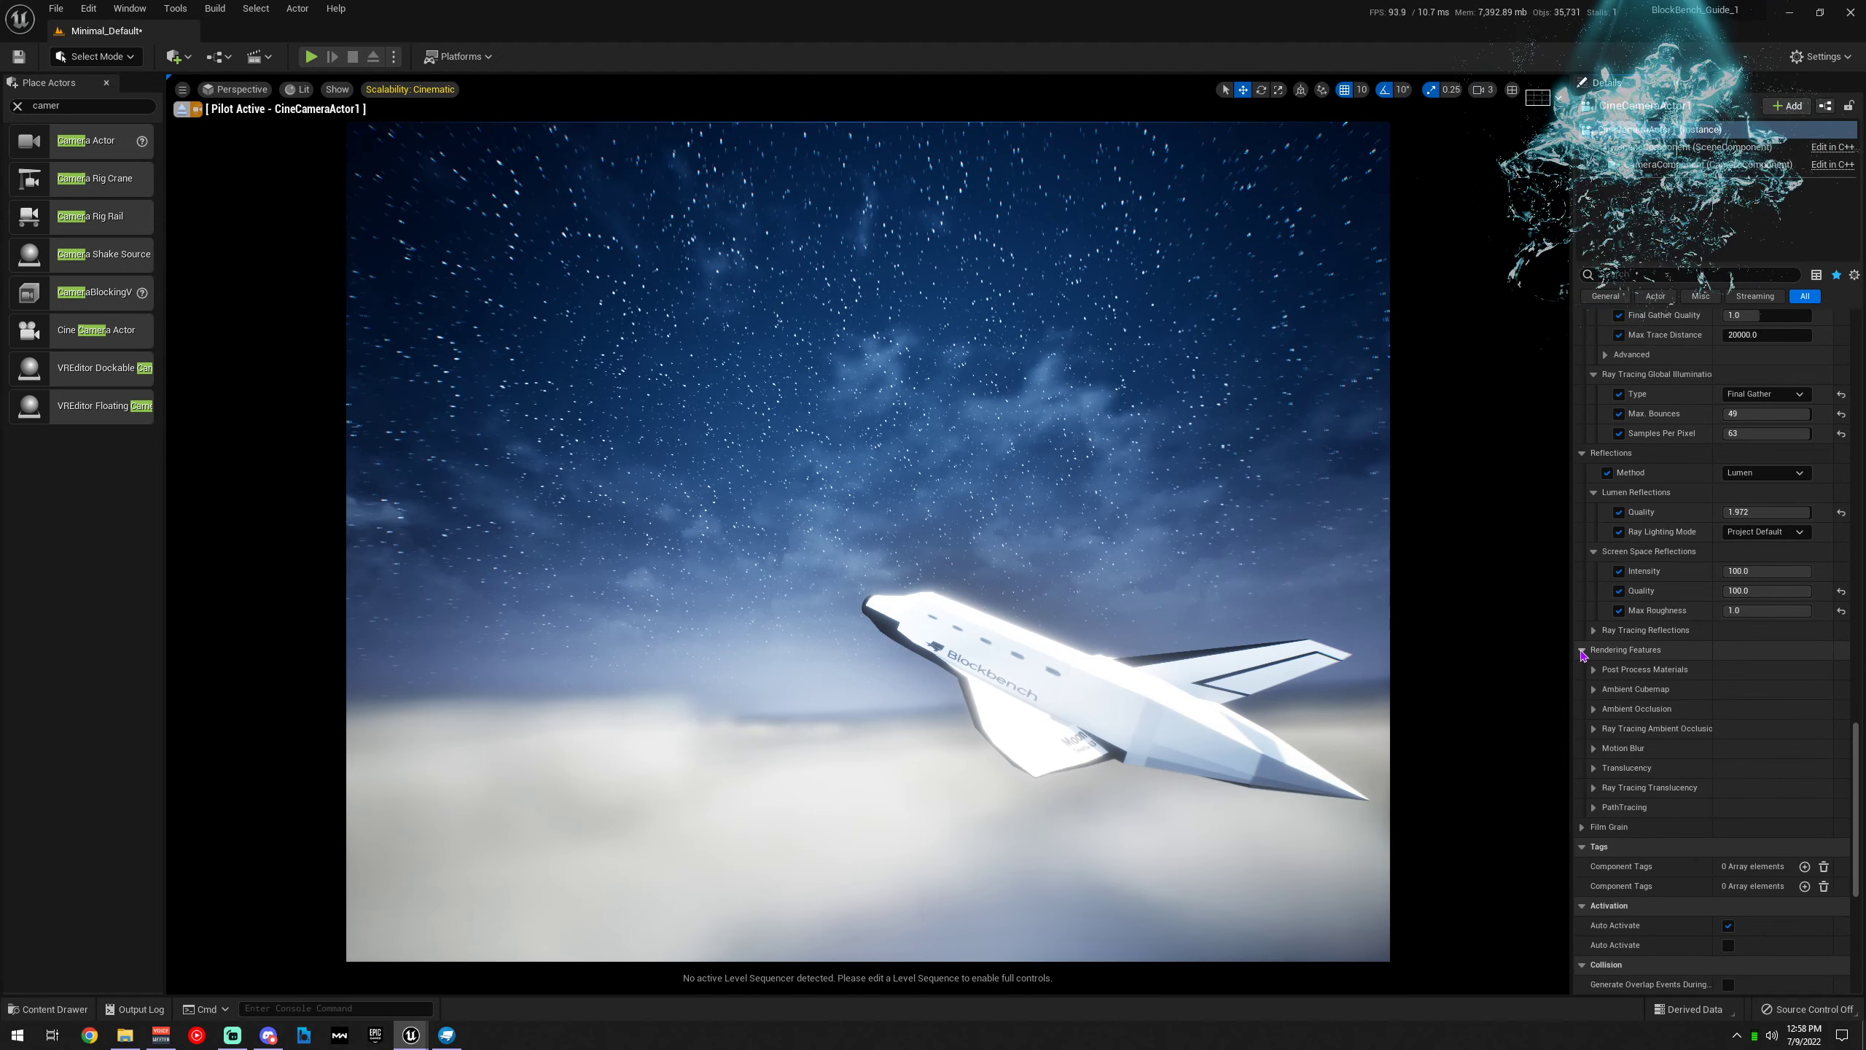
{"action": "left_click", "coordinate": [1593, 669]}
{"action": "left_click", "coordinate": [1594, 708]}
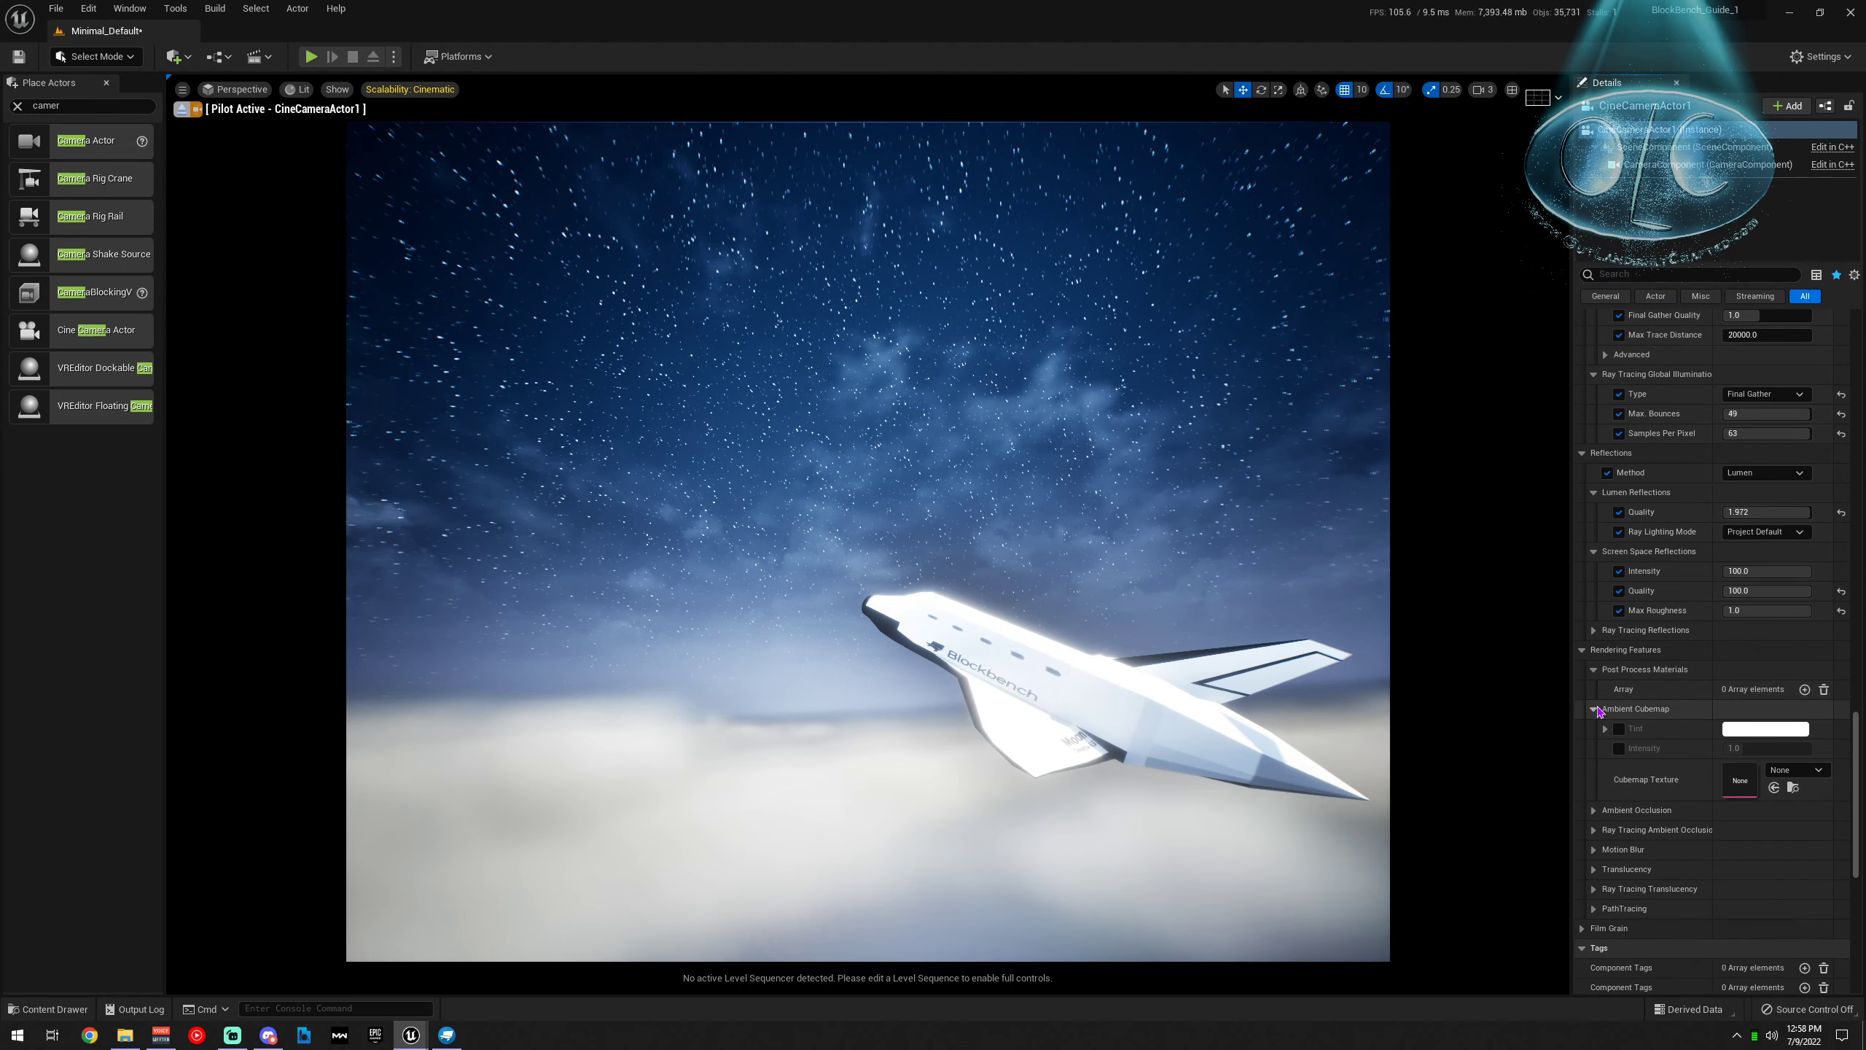
{"action": "left_click", "coordinate": [1593, 809]}
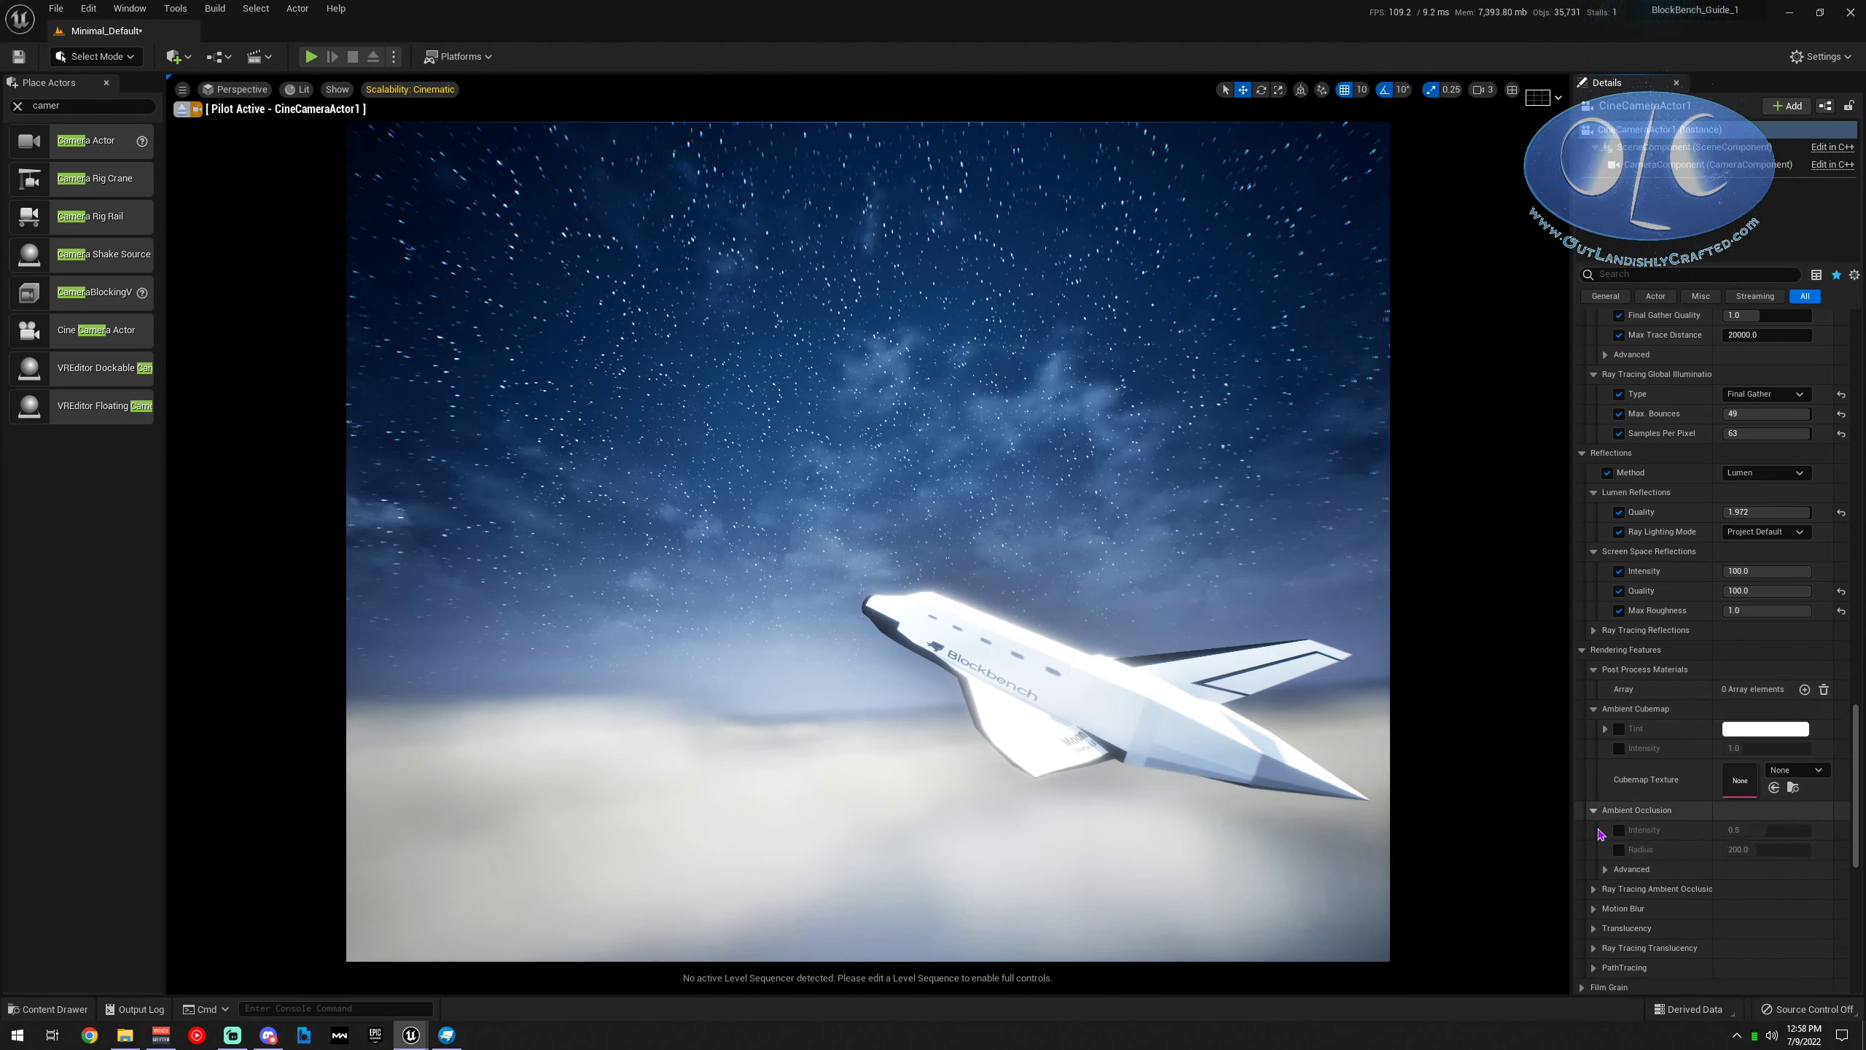
{"action": "scroll", "coordinate": [1599, 887], "scroll_direction": "down", "scroll_amount": 2}
{"action": "left_click", "coordinate": [1593, 814]}
{"action": "scroll", "coordinate": [1646, 784], "scroll_direction": "down", "scroll_amount": 2}
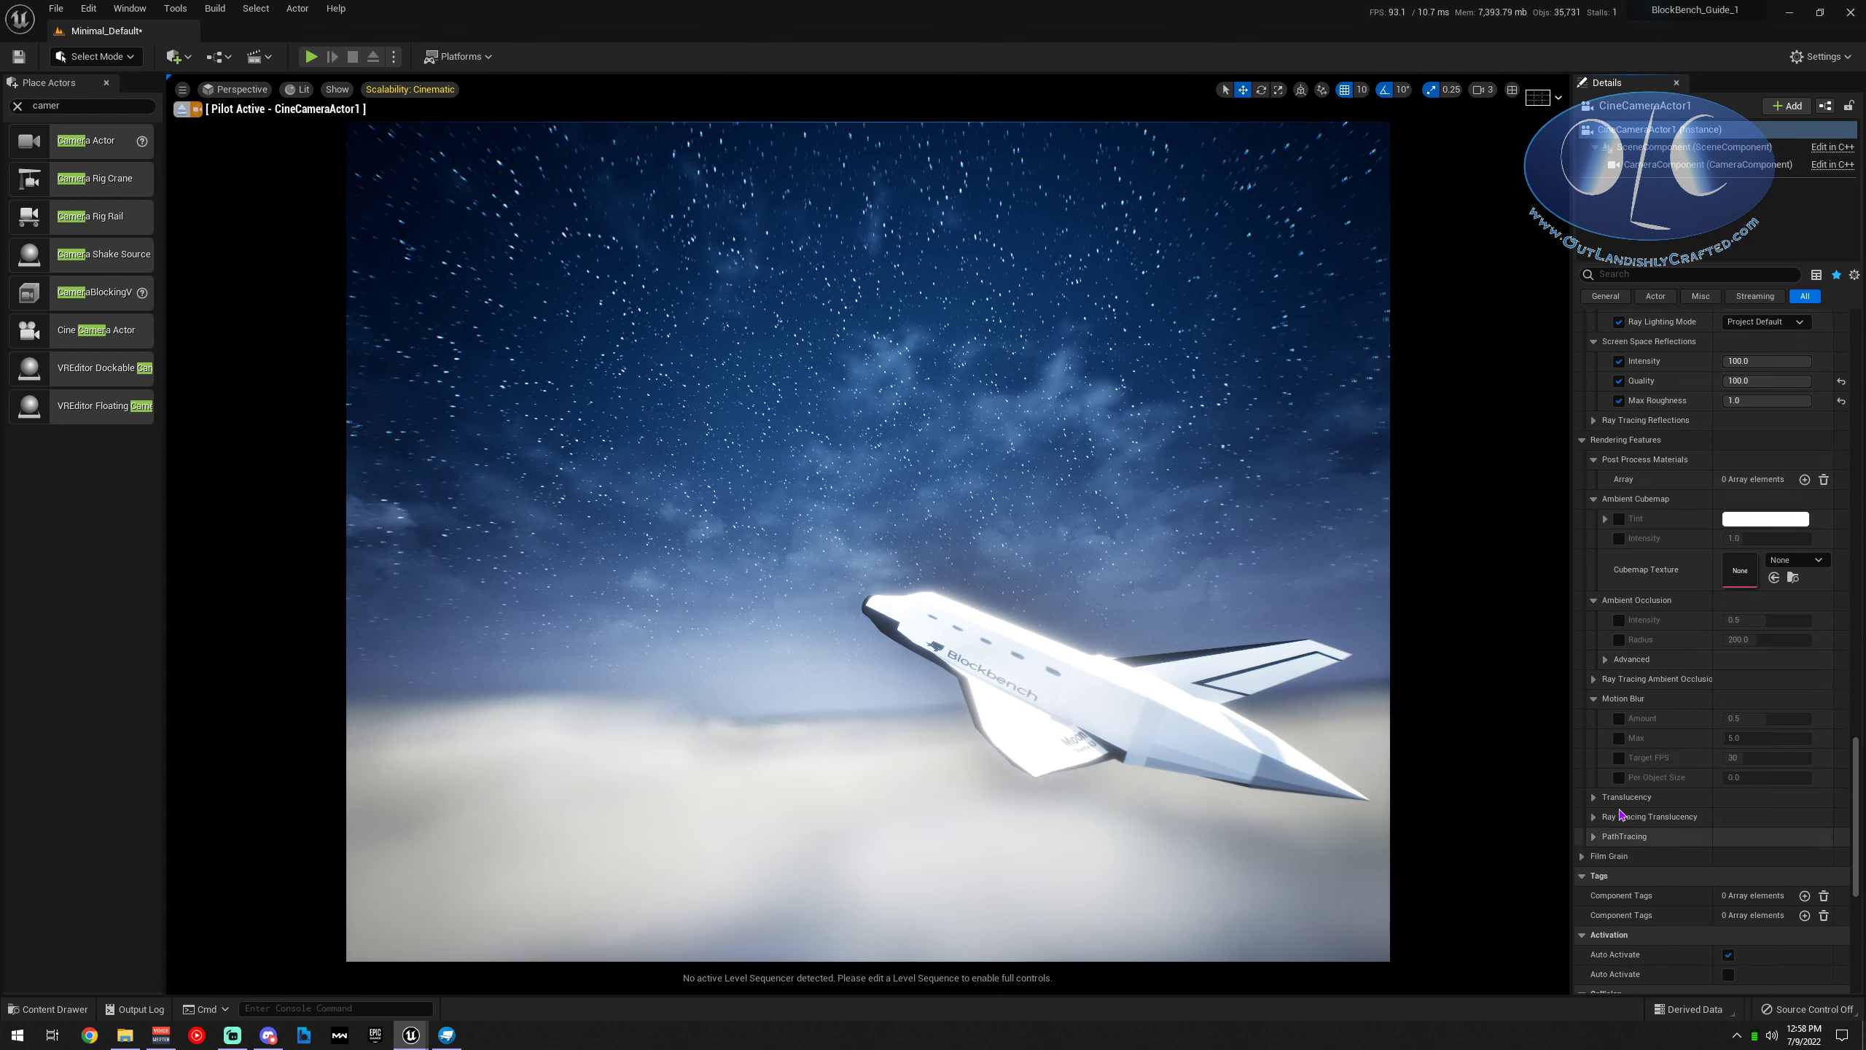
{"action": "left_click", "coordinate": [1593, 815]}
{"action": "scroll", "coordinate": [1609, 728], "scroll_direction": "down", "scroll_amount": 4}
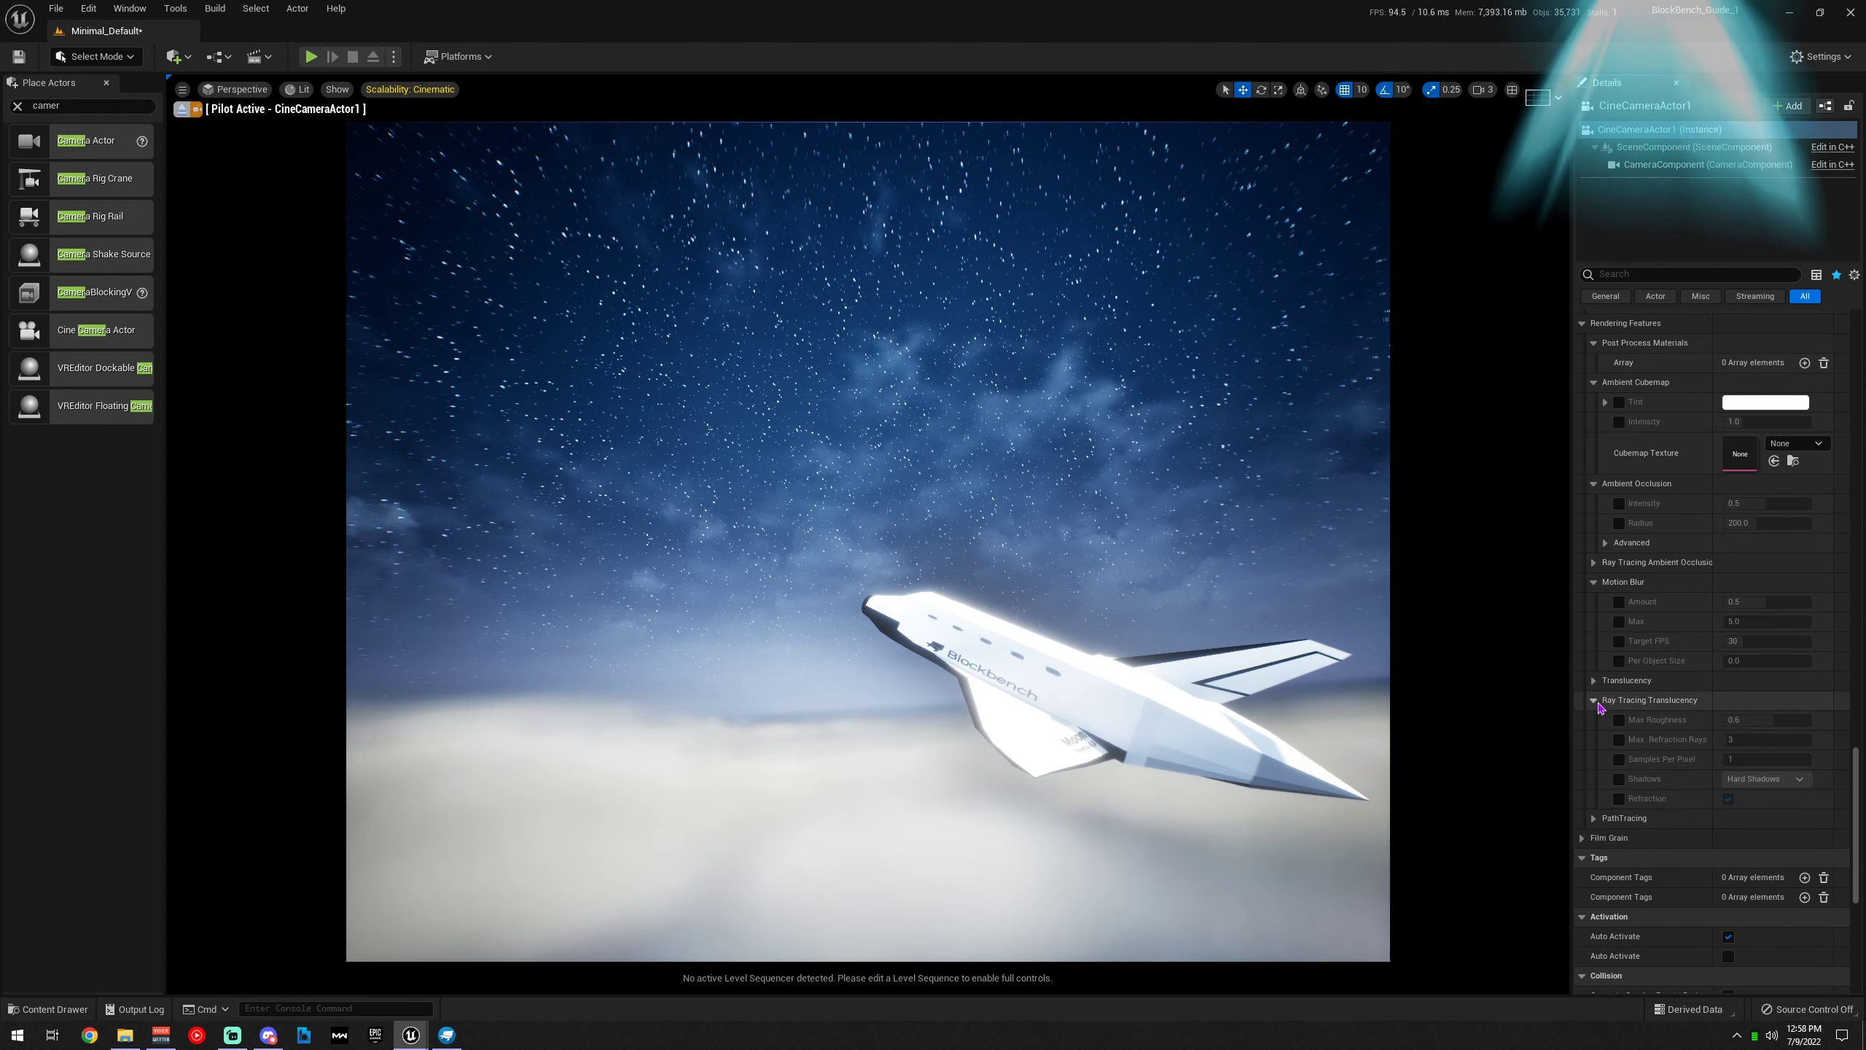
{"action": "left_click", "coordinate": [1608, 725]}
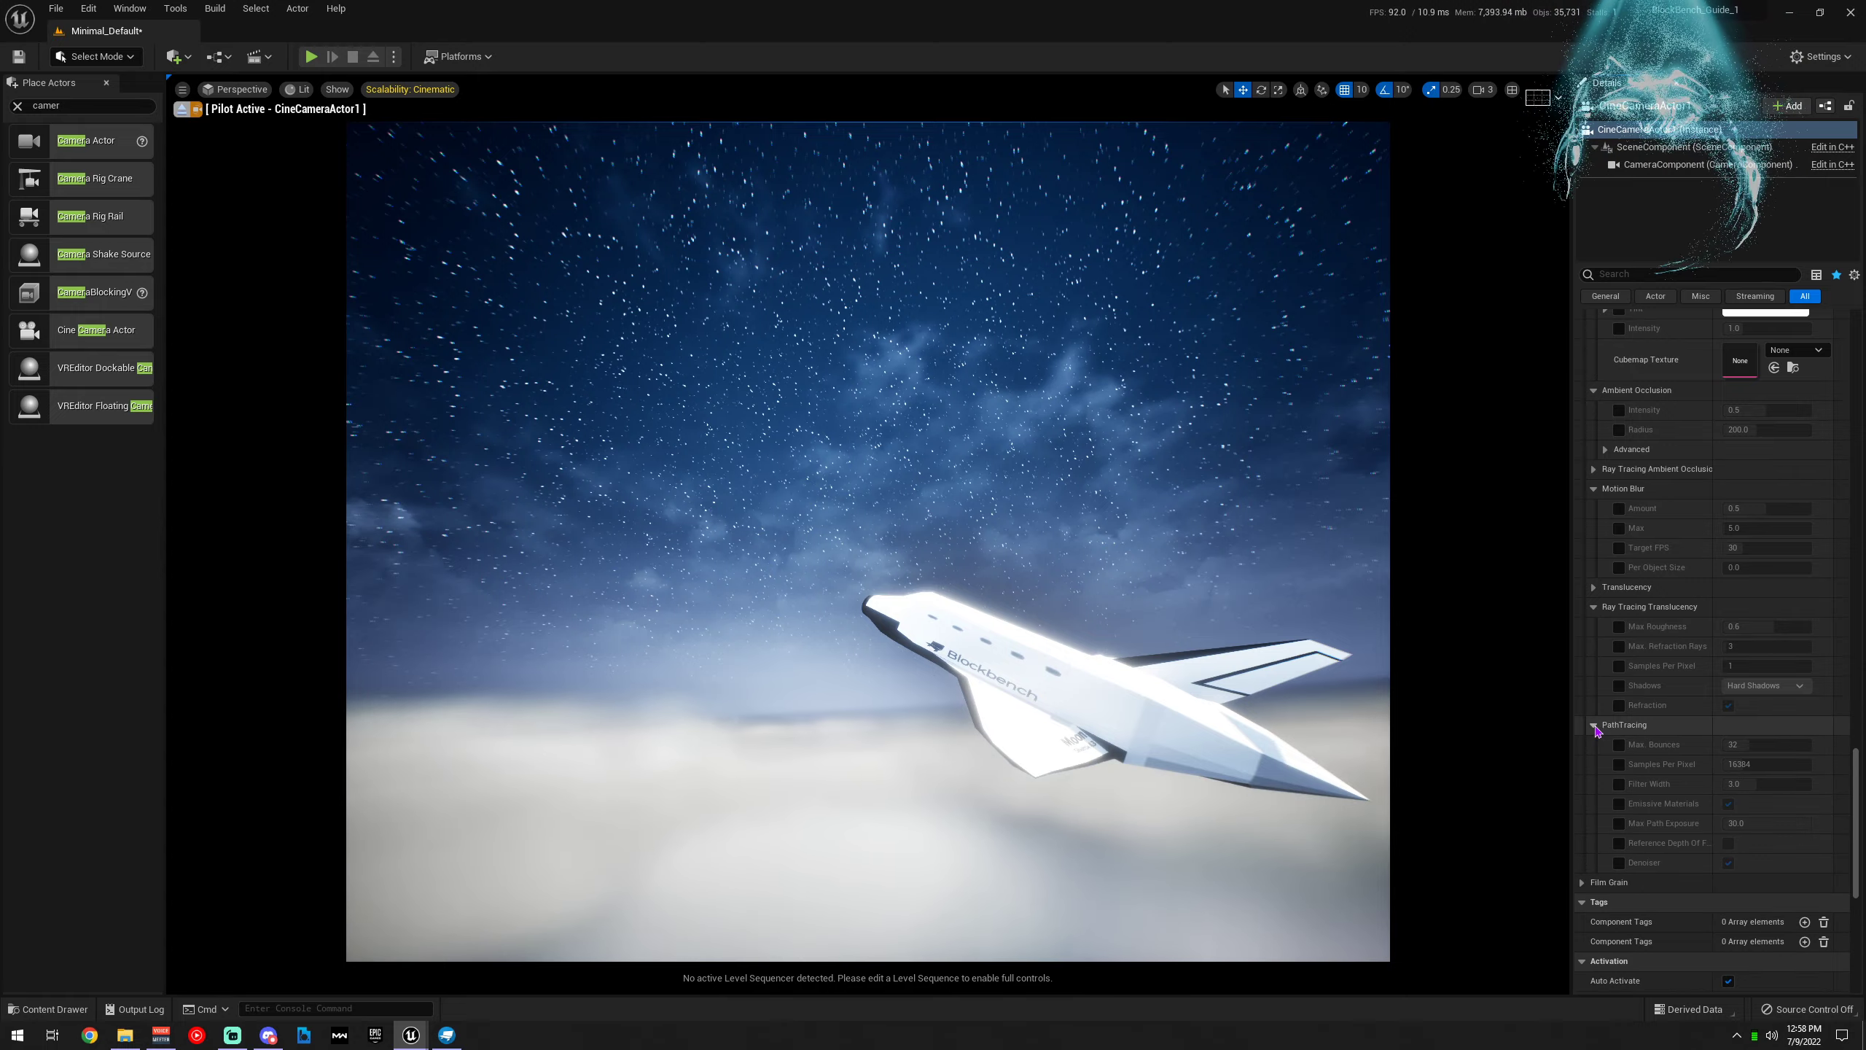
Enable all nine Film Grain overrides, from Film Grain Intensity through Film Grain Texture
{"action": "scroll", "coordinate": [1642, 758], "scroll_direction": "down", "scroll_amount": 1}
{"action": "scroll", "coordinate": [1642, 759], "scroll_direction": "down", "scroll_amount": 2}
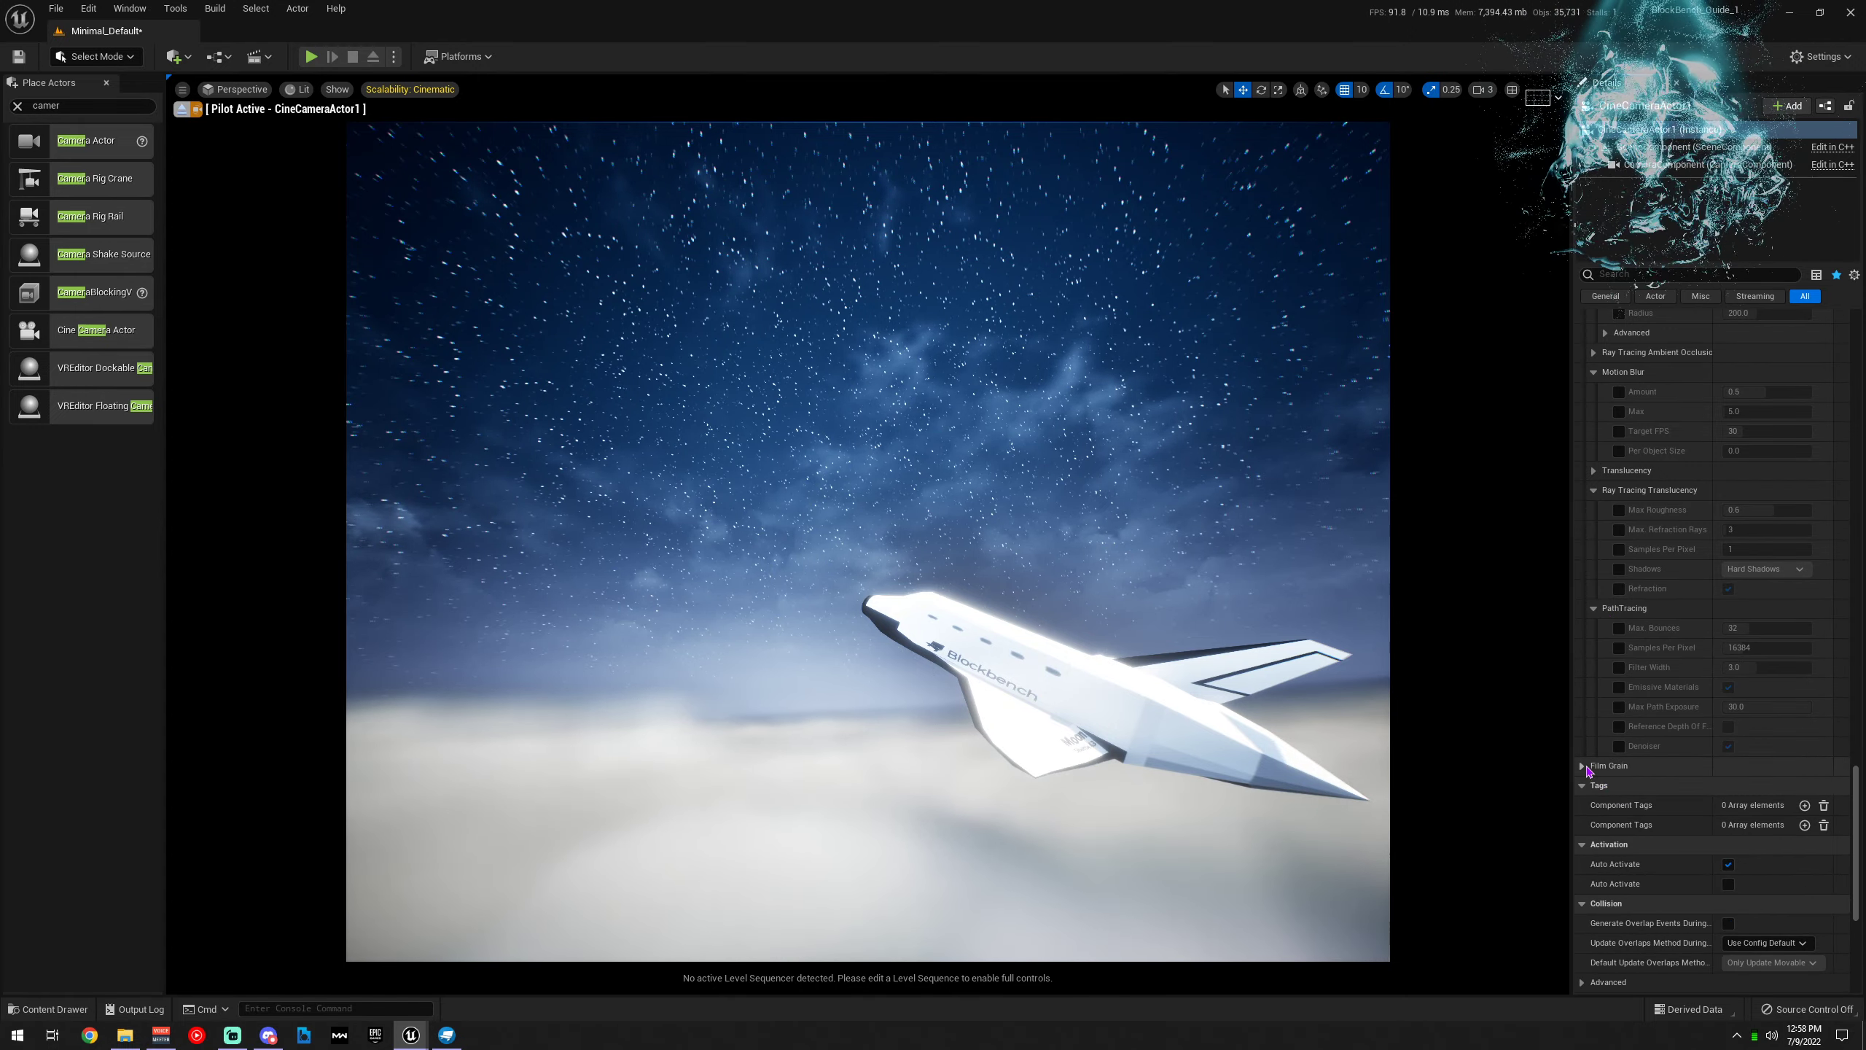
{"action": "left_click", "coordinate": [1584, 766]}
{"action": "left_click", "coordinate": [1606, 785]}
{"action": "left_click", "coordinate": [1606, 804]}
{"action": "left_click", "coordinate": [1607, 824]}
{"action": "left_click", "coordinate": [1607, 844]}
{"action": "left_click", "coordinate": [1607, 864]}
{"action": "left_click", "coordinate": [1606, 883]}
{"action": "left_click", "coordinate": [1606, 903]}
{"action": "left_click", "coordinate": [1606, 923]}
{"action": "left_click", "coordinate": [1606, 954]}
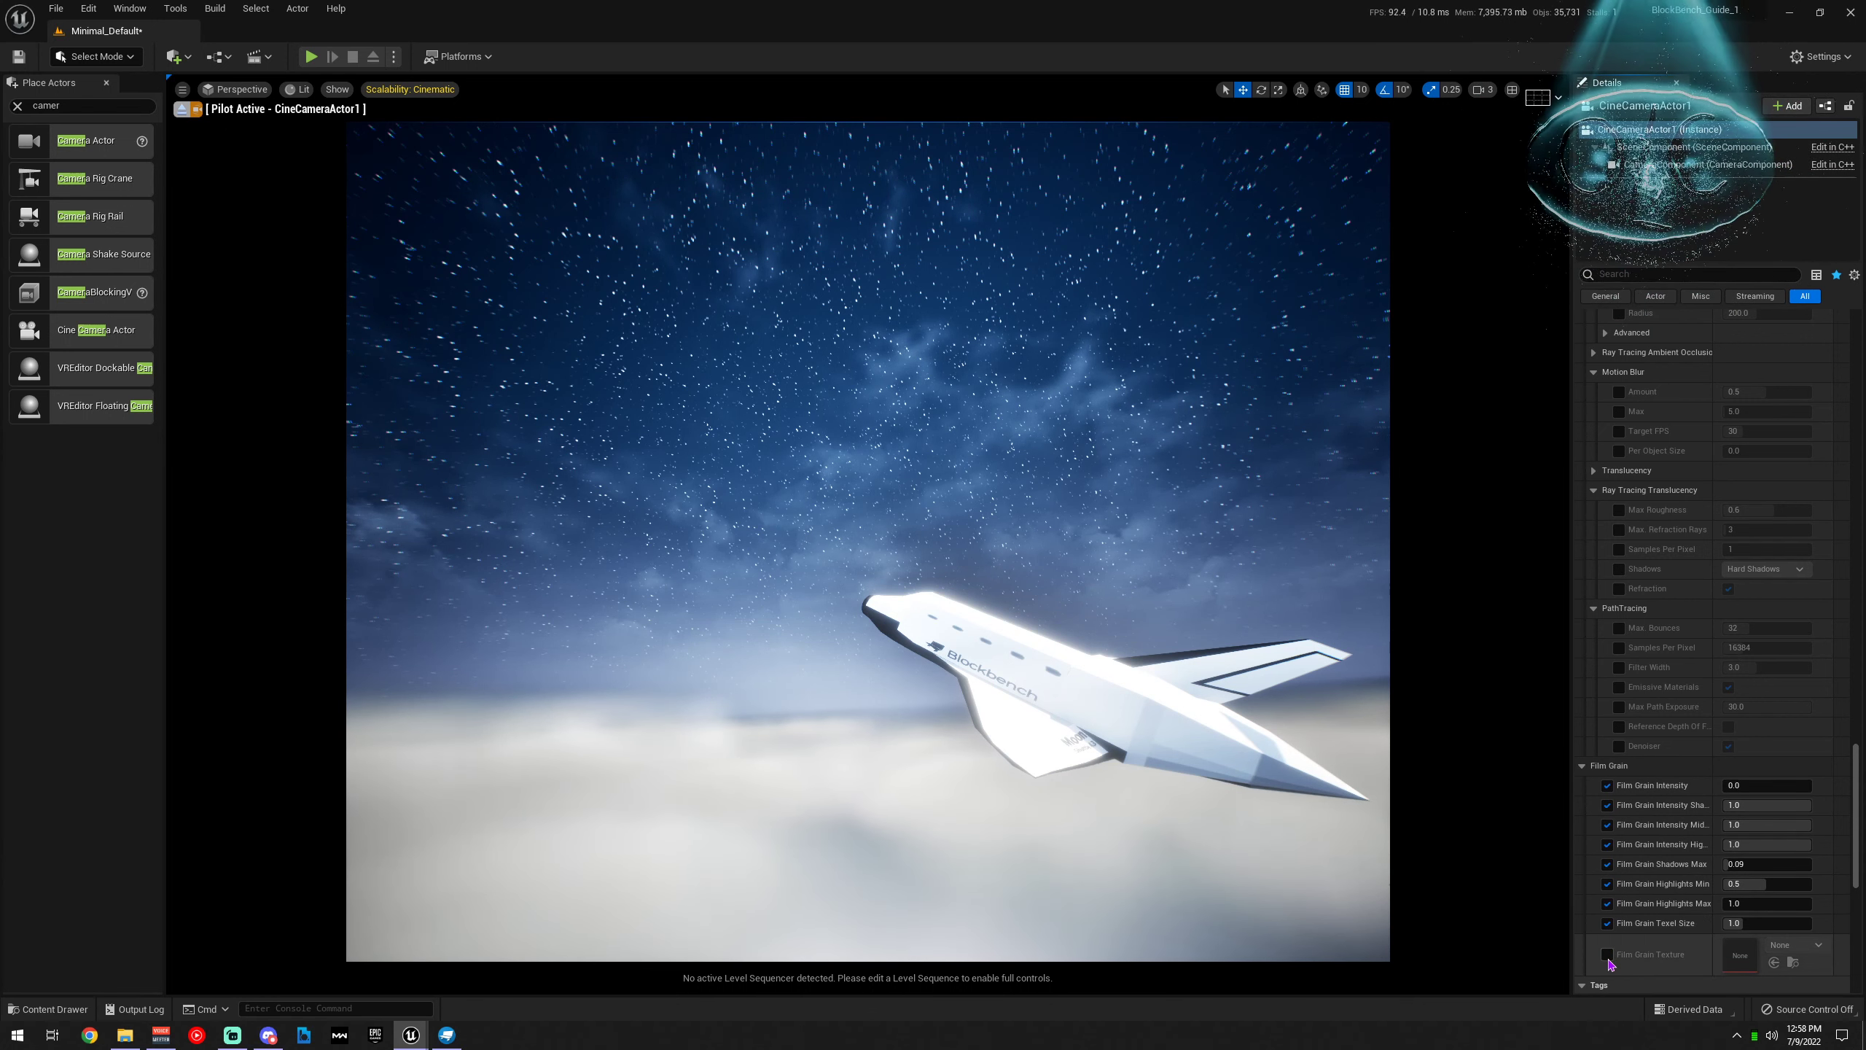
Set the Film Grain Intensity to about 0.096
{"action": "left_click_drag", "start_coordinate": [1763, 785], "coordinate": [1793, 785]}
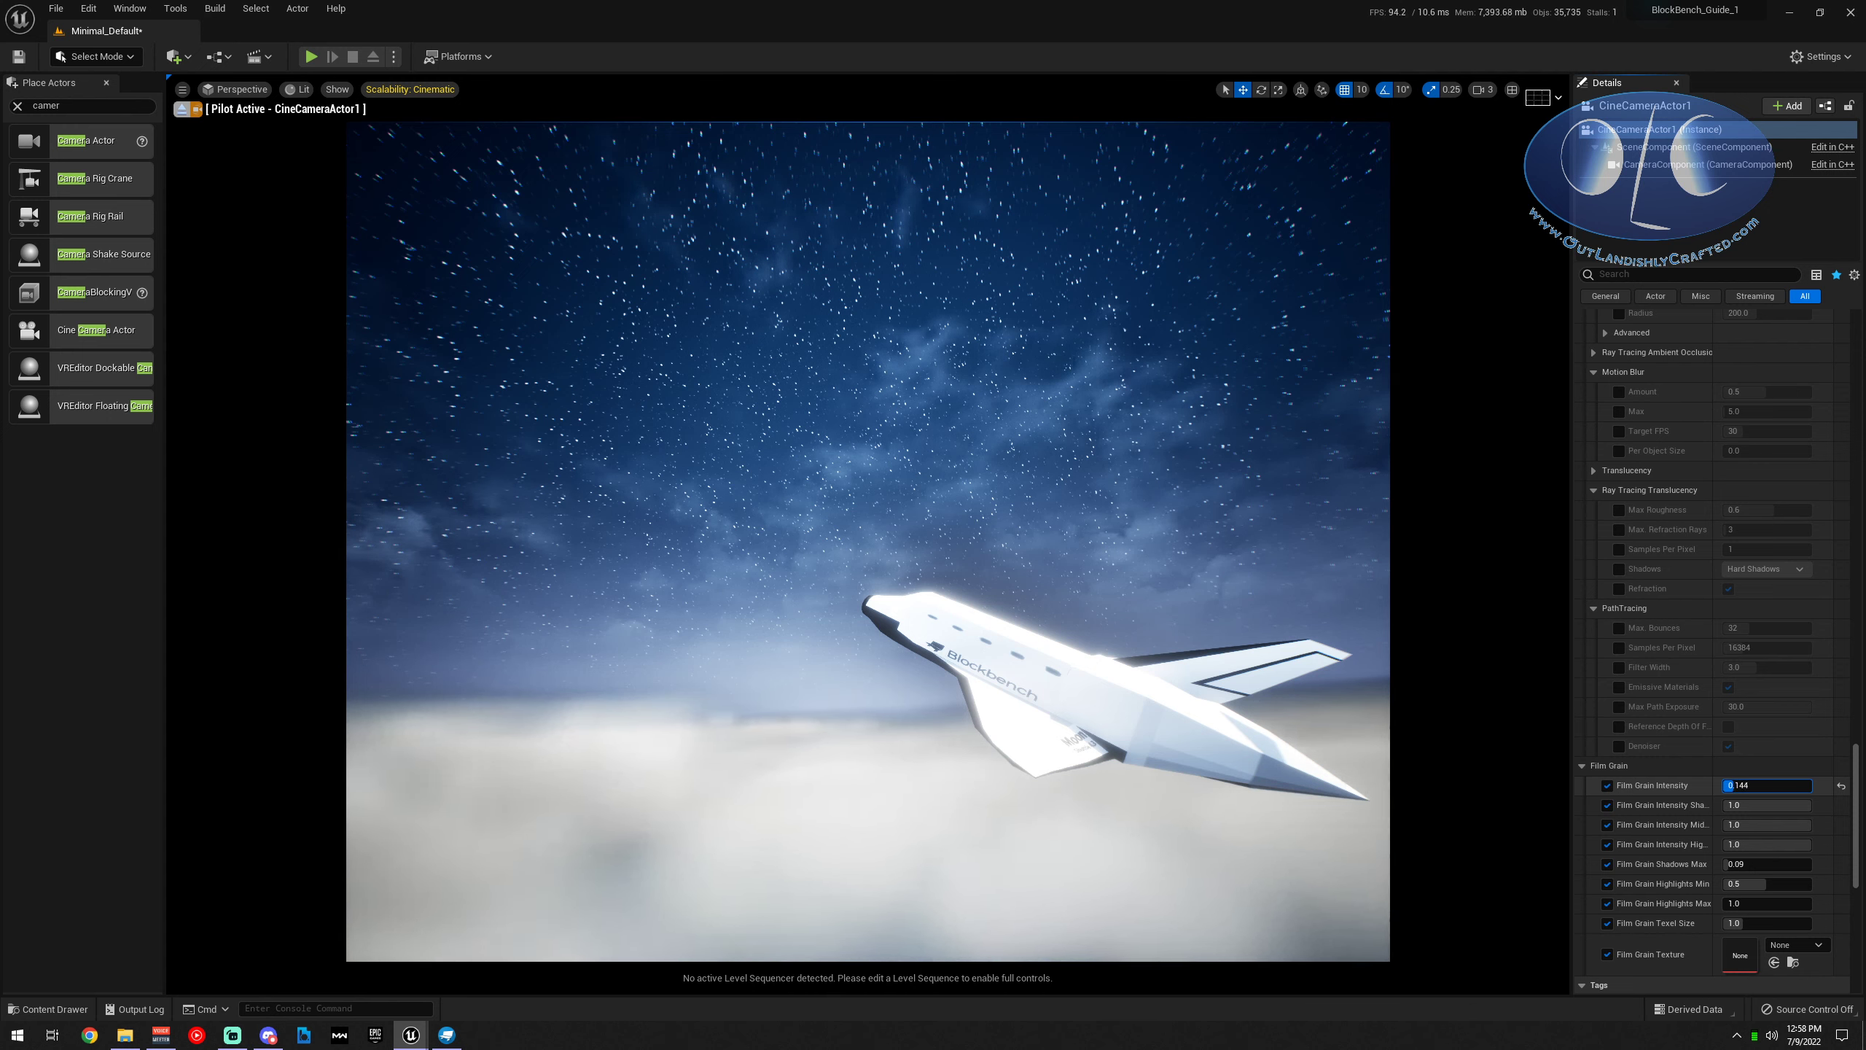
{"action": "left_click_drag", "start_coordinate": [1734, 785], "coordinate": [1737, 785]}
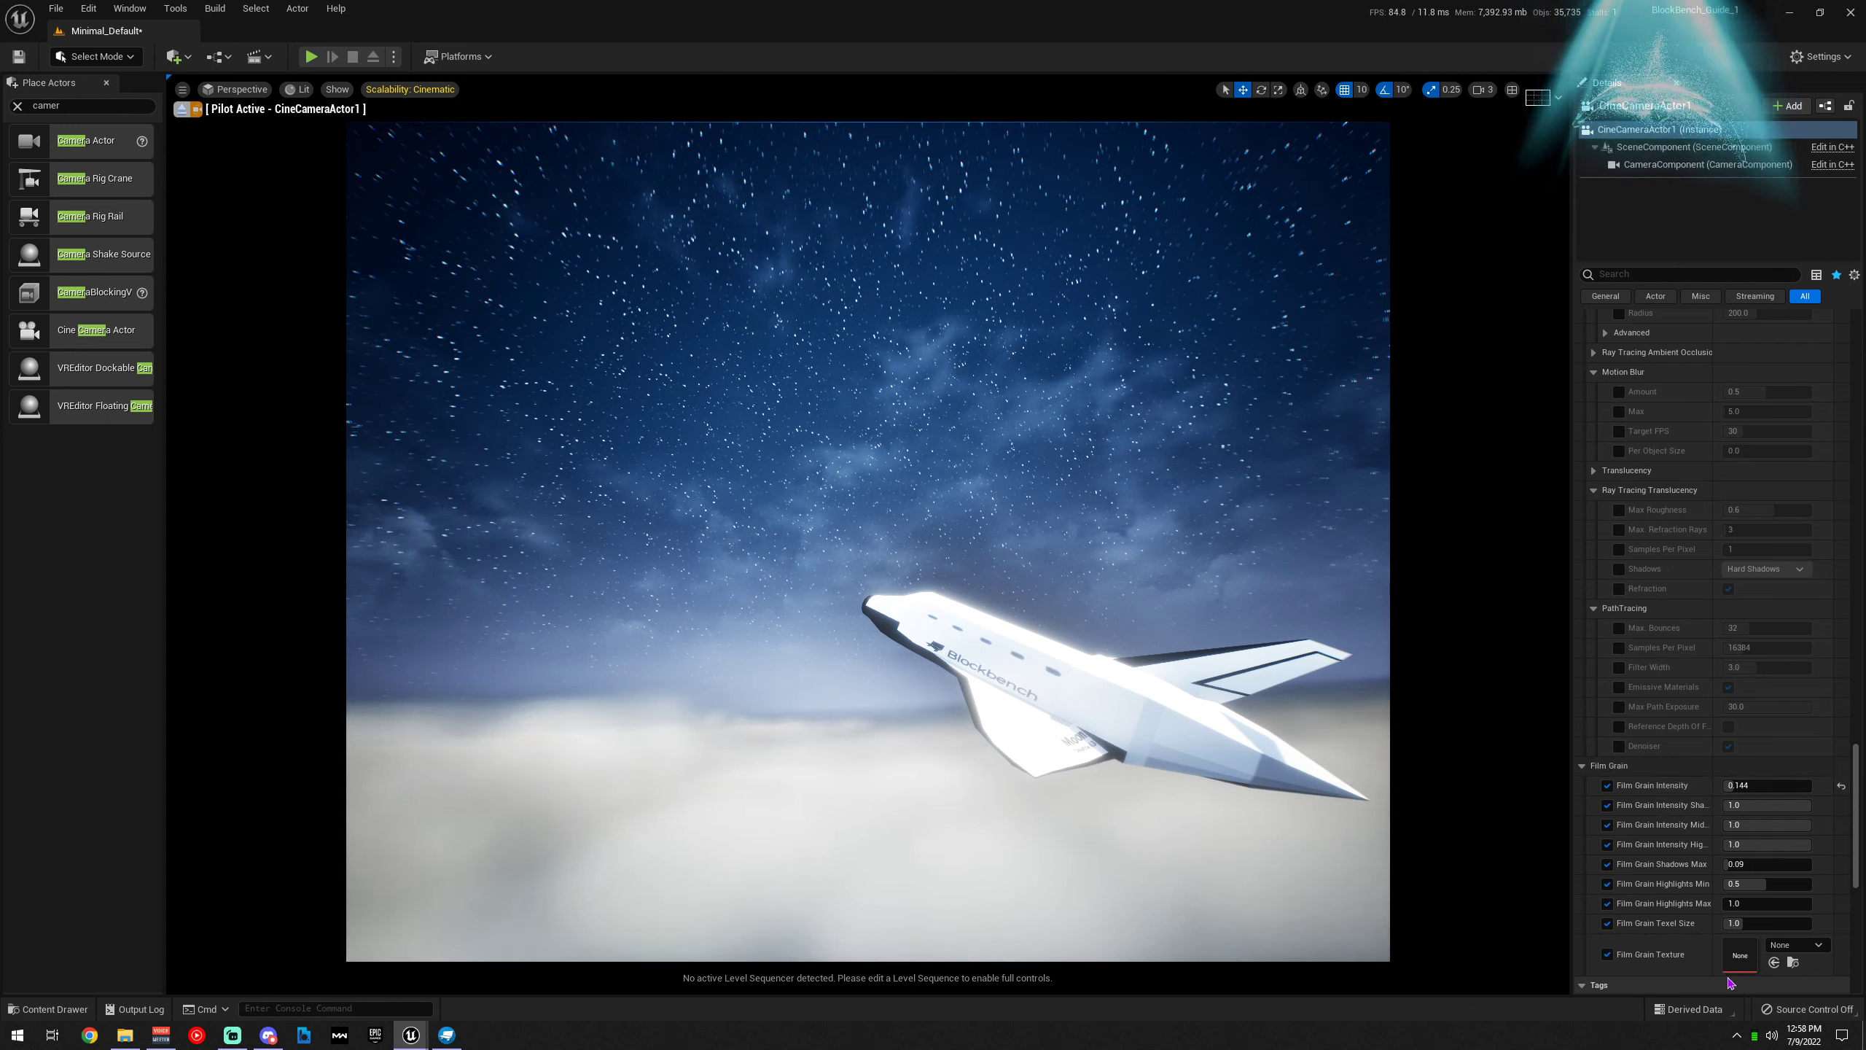
{"action": "scroll", "coordinate": [1671, 935], "scroll_direction": "down", "scroll_amount": 12}
{"action": "scroll", "coordinate": [1673, 925], "scroll_direction": "down", "scroll_amount": 3}
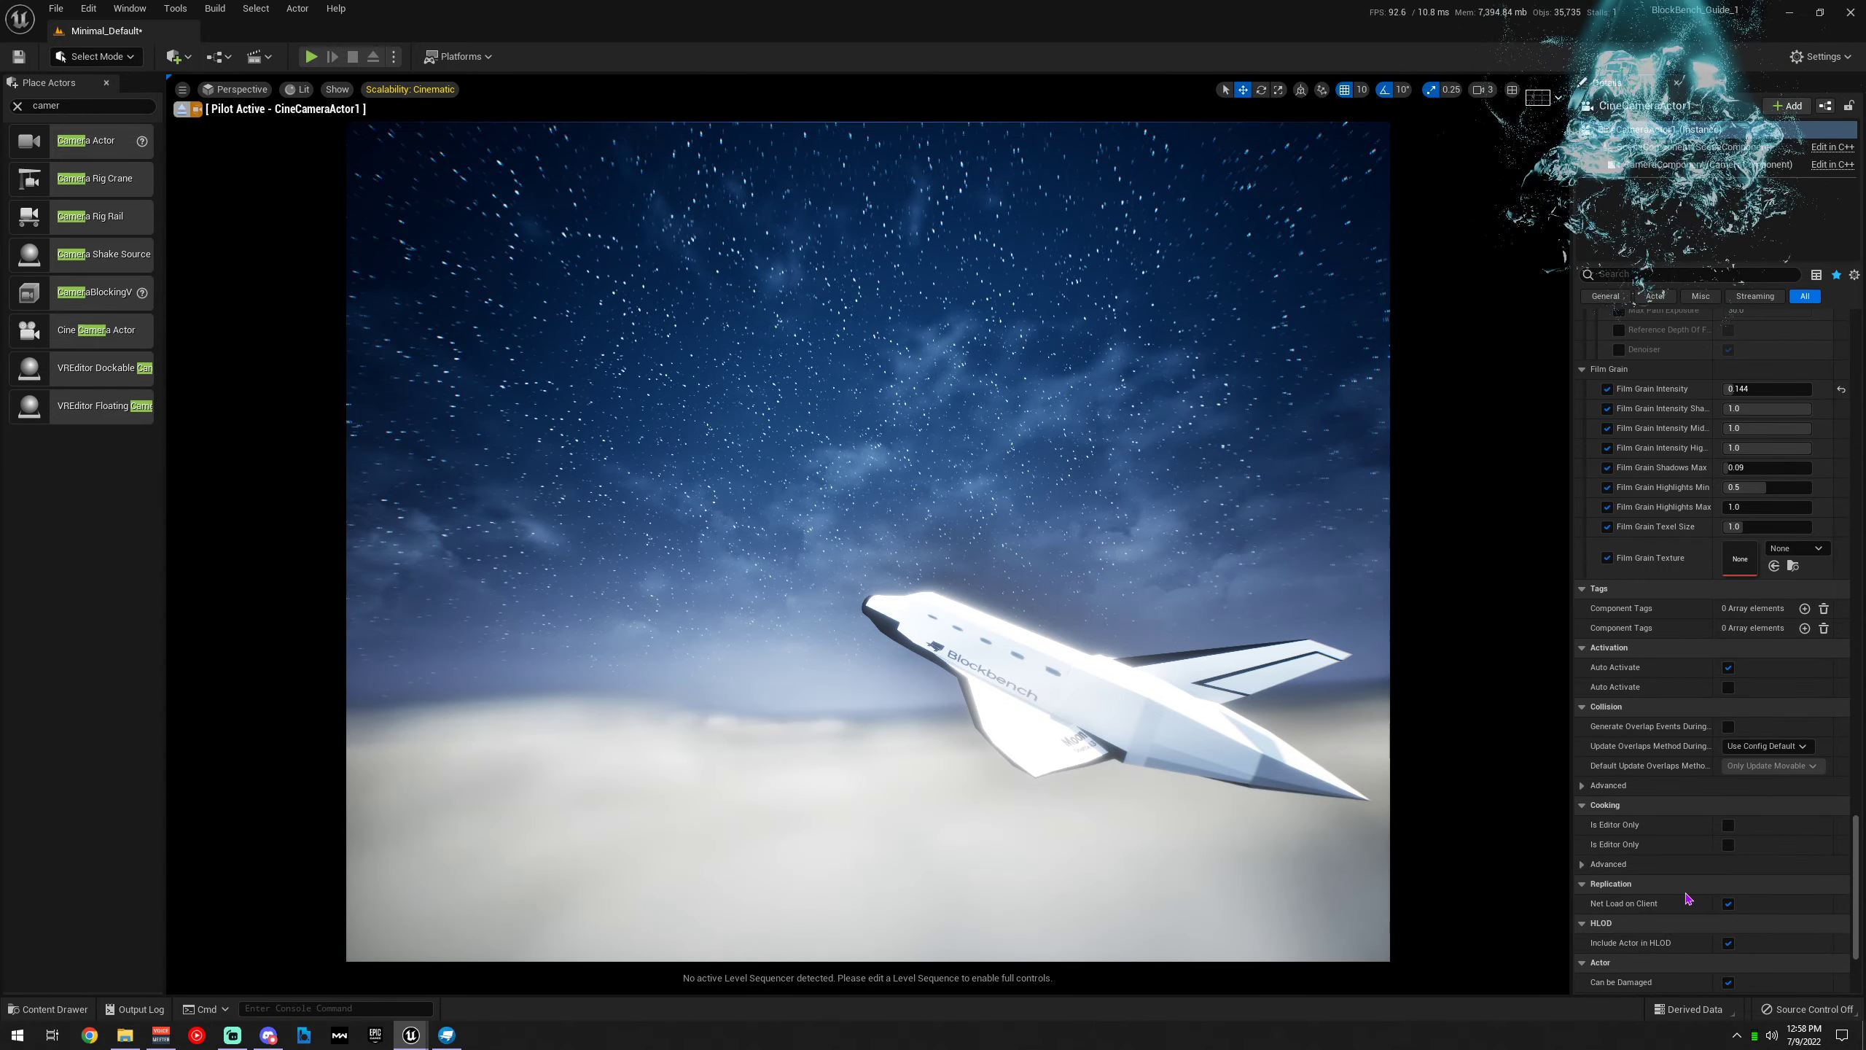
{"action": "scroll", "coordinate": [1679, 908], "scroll_direction": "up", "scroll_amount": 2}
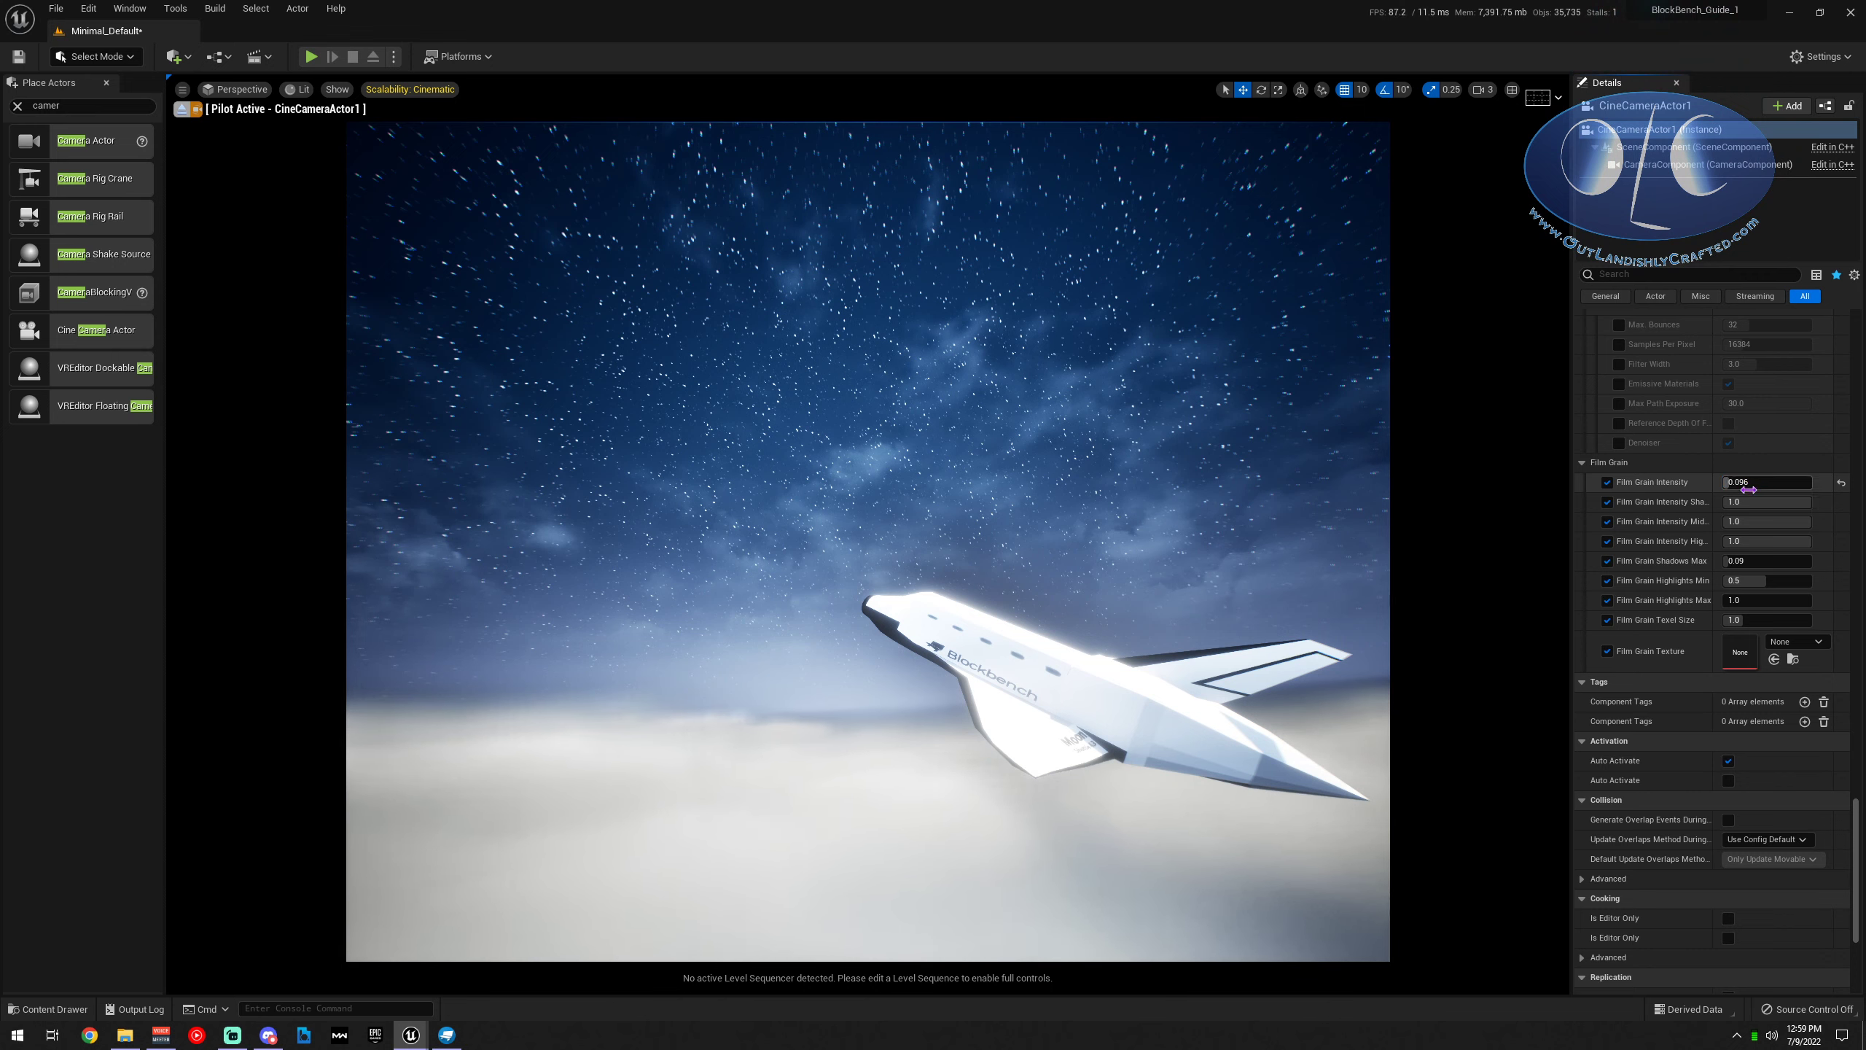
{"action": "scroll", "coordinate": [1748, 489], "scroll_direction": "up", "scroll_amount": 9}
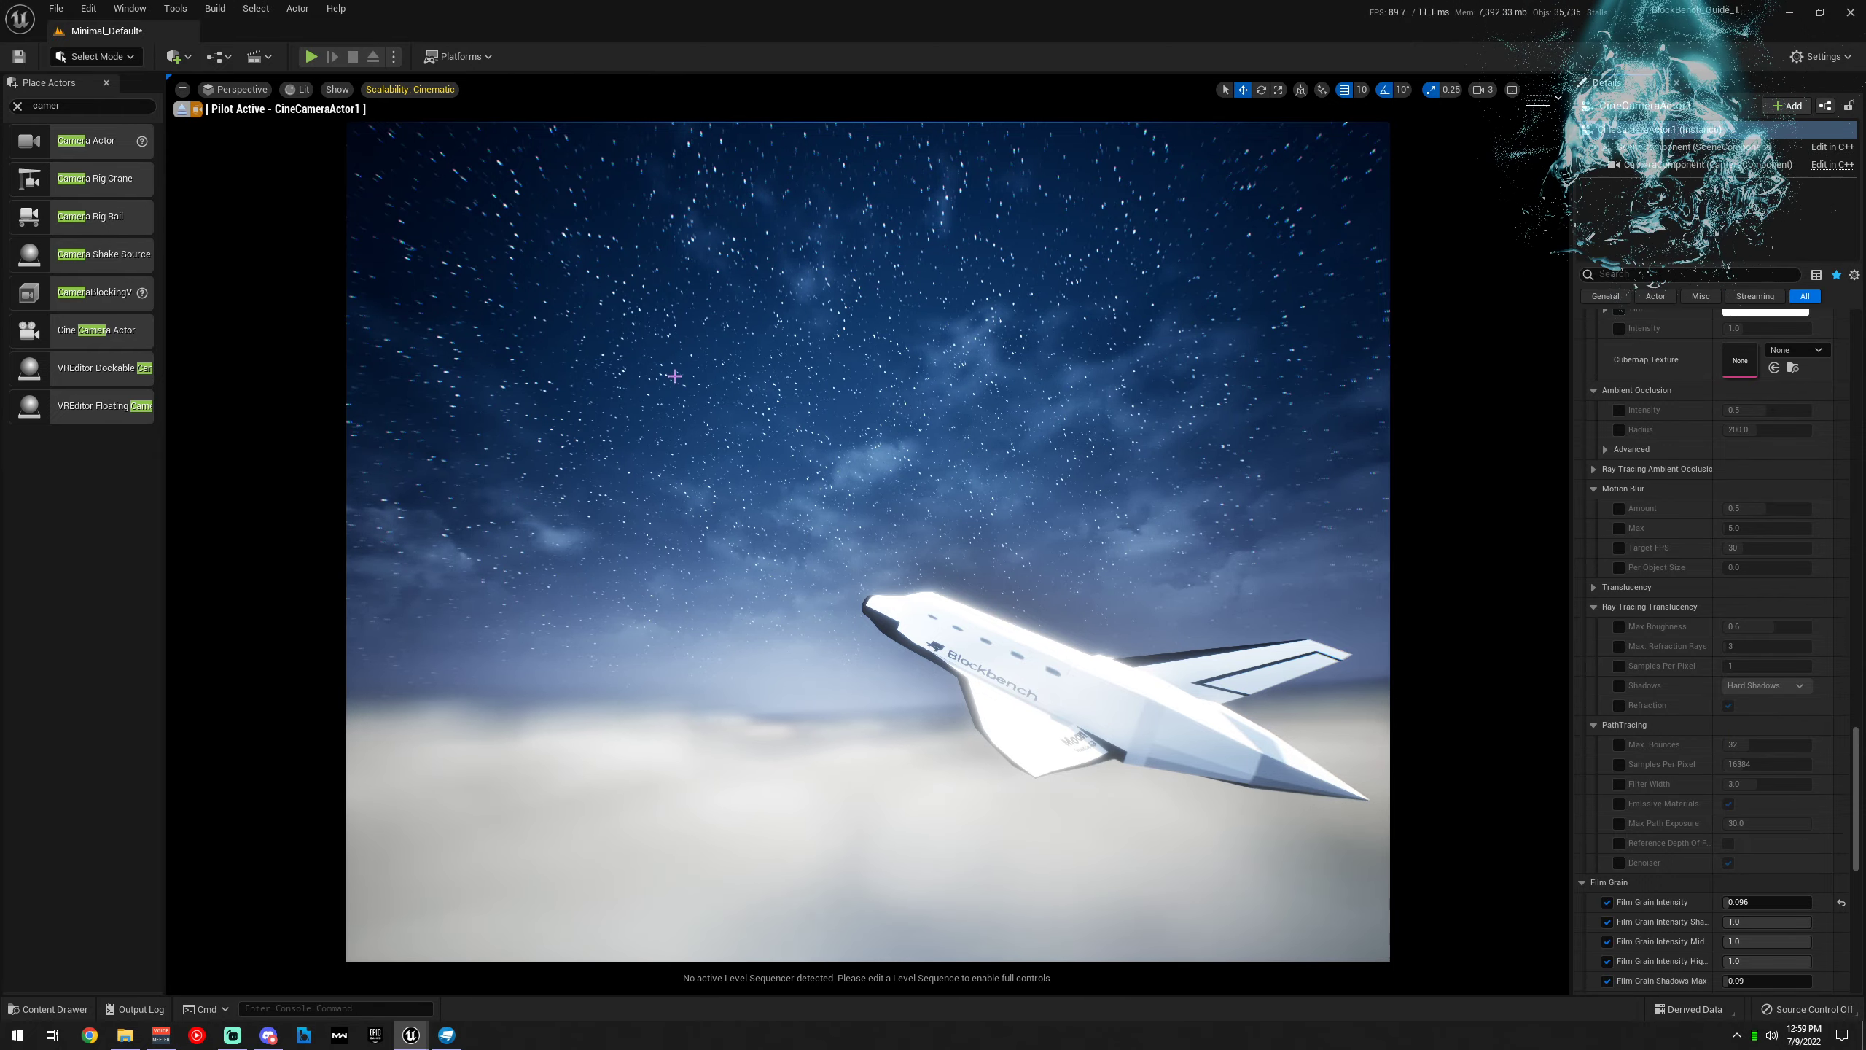
Search the placeable actors for "light"
{"action": "left_click", "coordinate": [18, 107]}
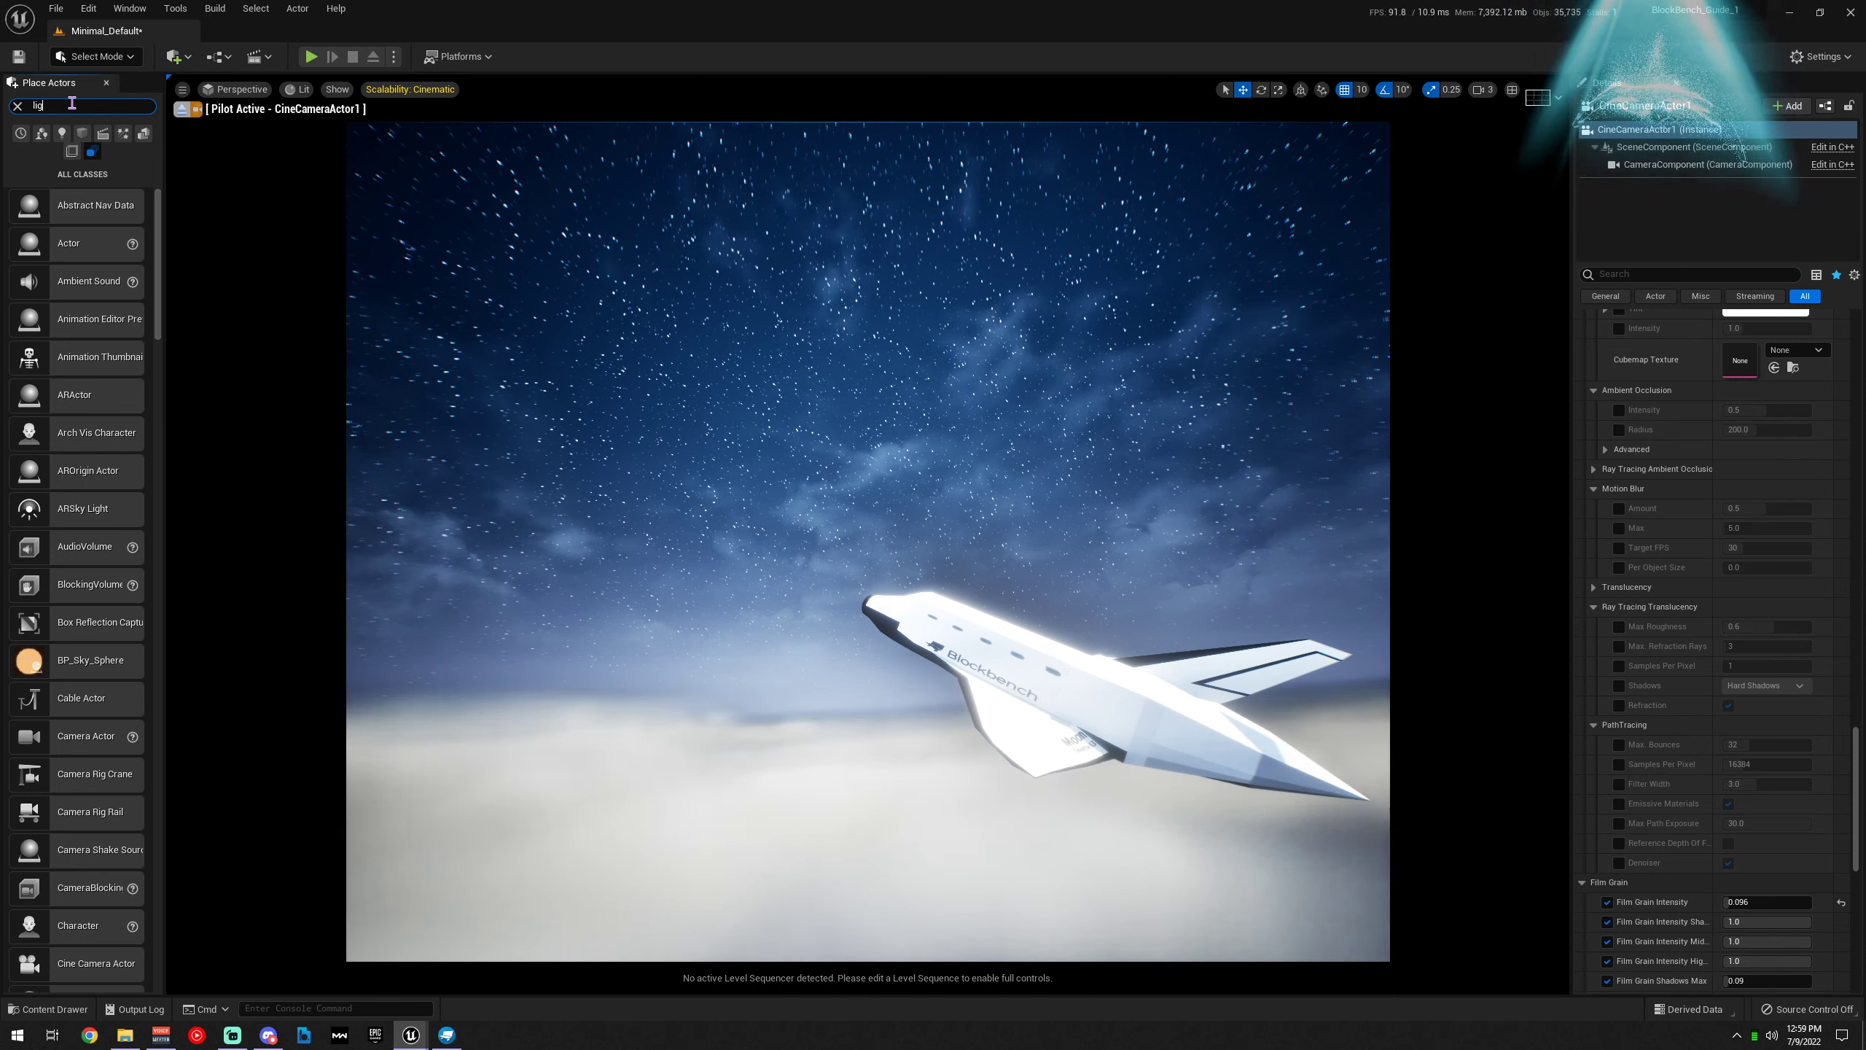
{"action": "type", "text": "ht"}
Try lighting the shuttle with a Rect Light positioned beside its wing, and delete that light
{"action": "left_click_drag", "start_coordinate": [113, 482], "coordinate": [993, 730]}
{"action": "key", "text": "w"}
{"action": "right_click_drag", "start_coordinate": [1075, 688], "coordinate": [1118, 815]}
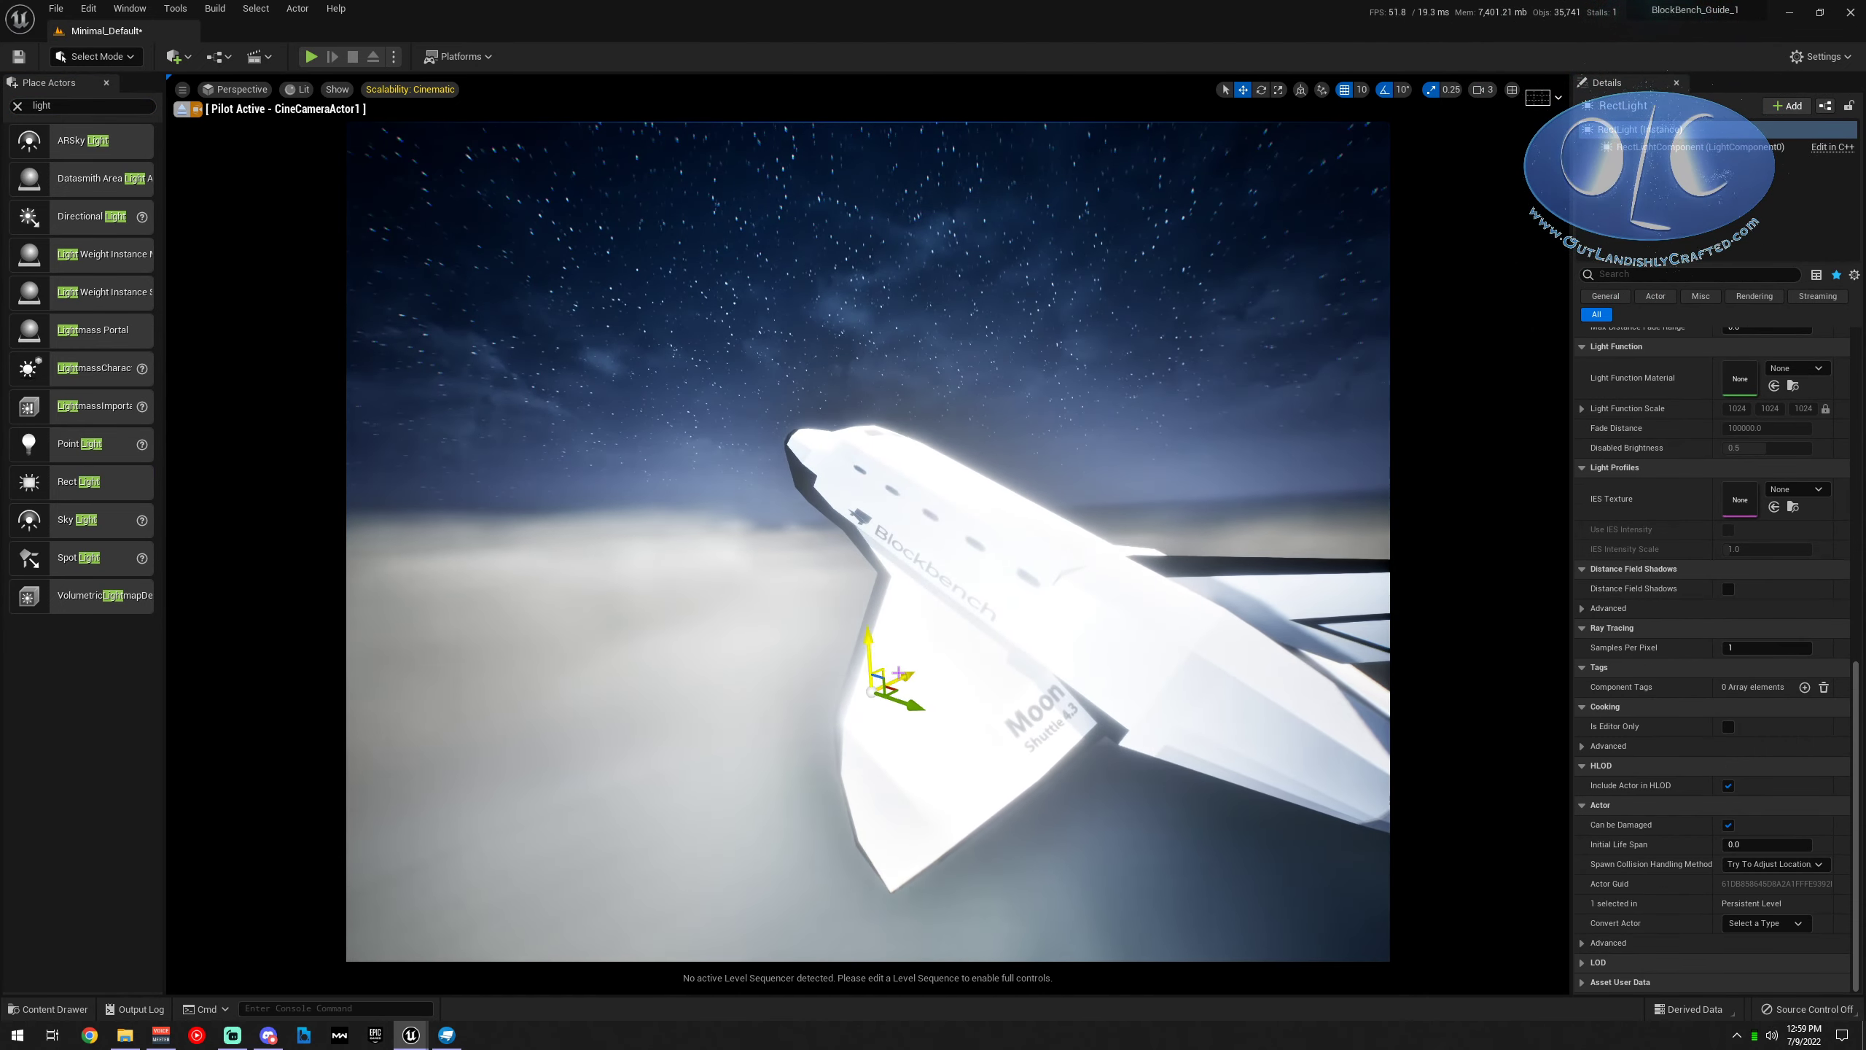
{"action": "mouse_move", "coordinate": [911, 675]}
{"action": "left_mouse_down"}
{"action": "mouse_move", "coordinate": [963, 655]}
{"action": "mouse_move", "coordinate": [881, 675]}
{"action": "left_mouse_up"}
{"action": "key", "text": "Delete"}
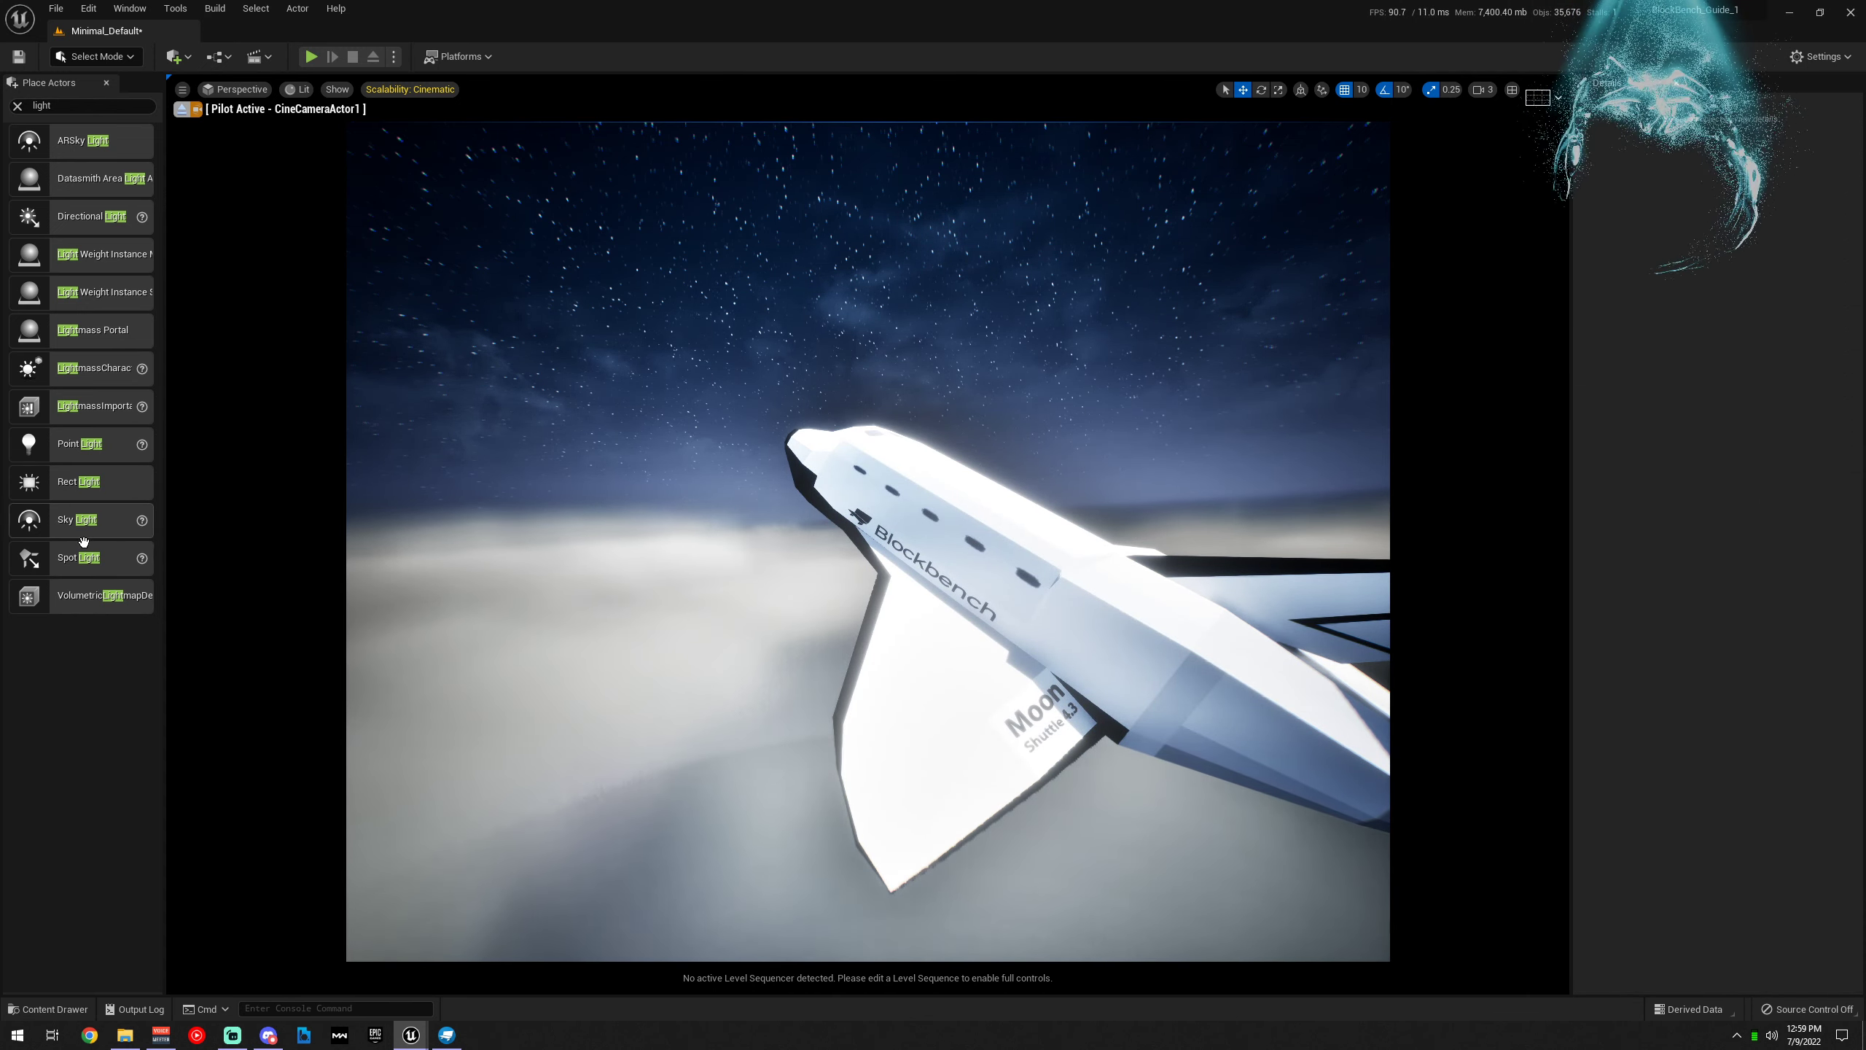
Place a Spot Light at the shuttle, moving and rotating it beside the wing to light the hull
{"action": "left_click_drag", "start_coordinate": [81, 557], "coordinate": [952, 620]}
{"action": "key", "text": "e"}
{"action": "key", "text": "w"}
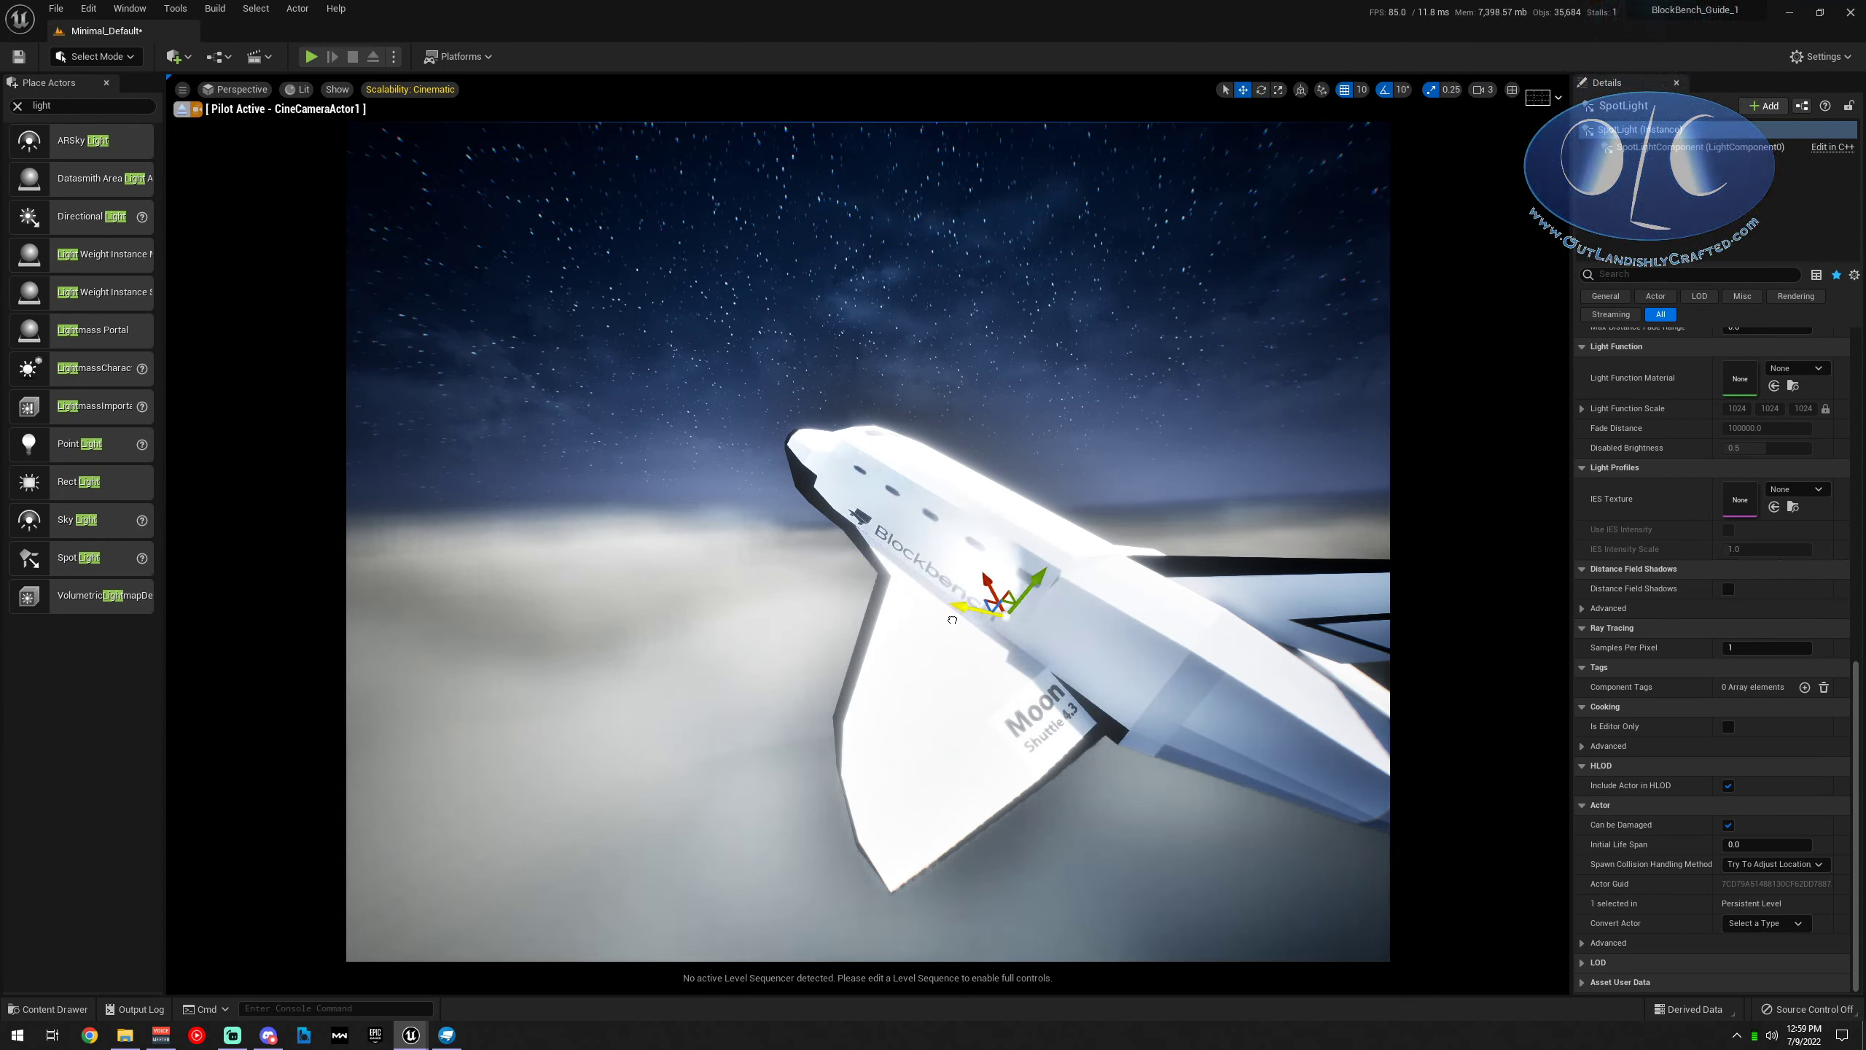
{"action": "left_click_drag", "start_coordinate": [1045, 576], "coordinate": [1029, 603]}
{"action": "key", "text": "e"}
{"action": "left_click_drag", "start_coordinate": [947, 673], "coordinate": [1075, 664]}
{"action": "key", "text": "w"}
{"action": "key", "text": "e"}
{"action": "left_click_drag", "start_coordinate": [1085, 698], "coordinate": [1031, 758]}
Pull the piloted CineCameraActor1 back until the whole shuttle sits low in the frame beneath the starry sky
{"action": "key", "text": "s"}
{"action": "right_click_drag", "start_coordinate": [1031, 758], "coordinate": [1060, 695]}
{"action": "key", "text": "w"}
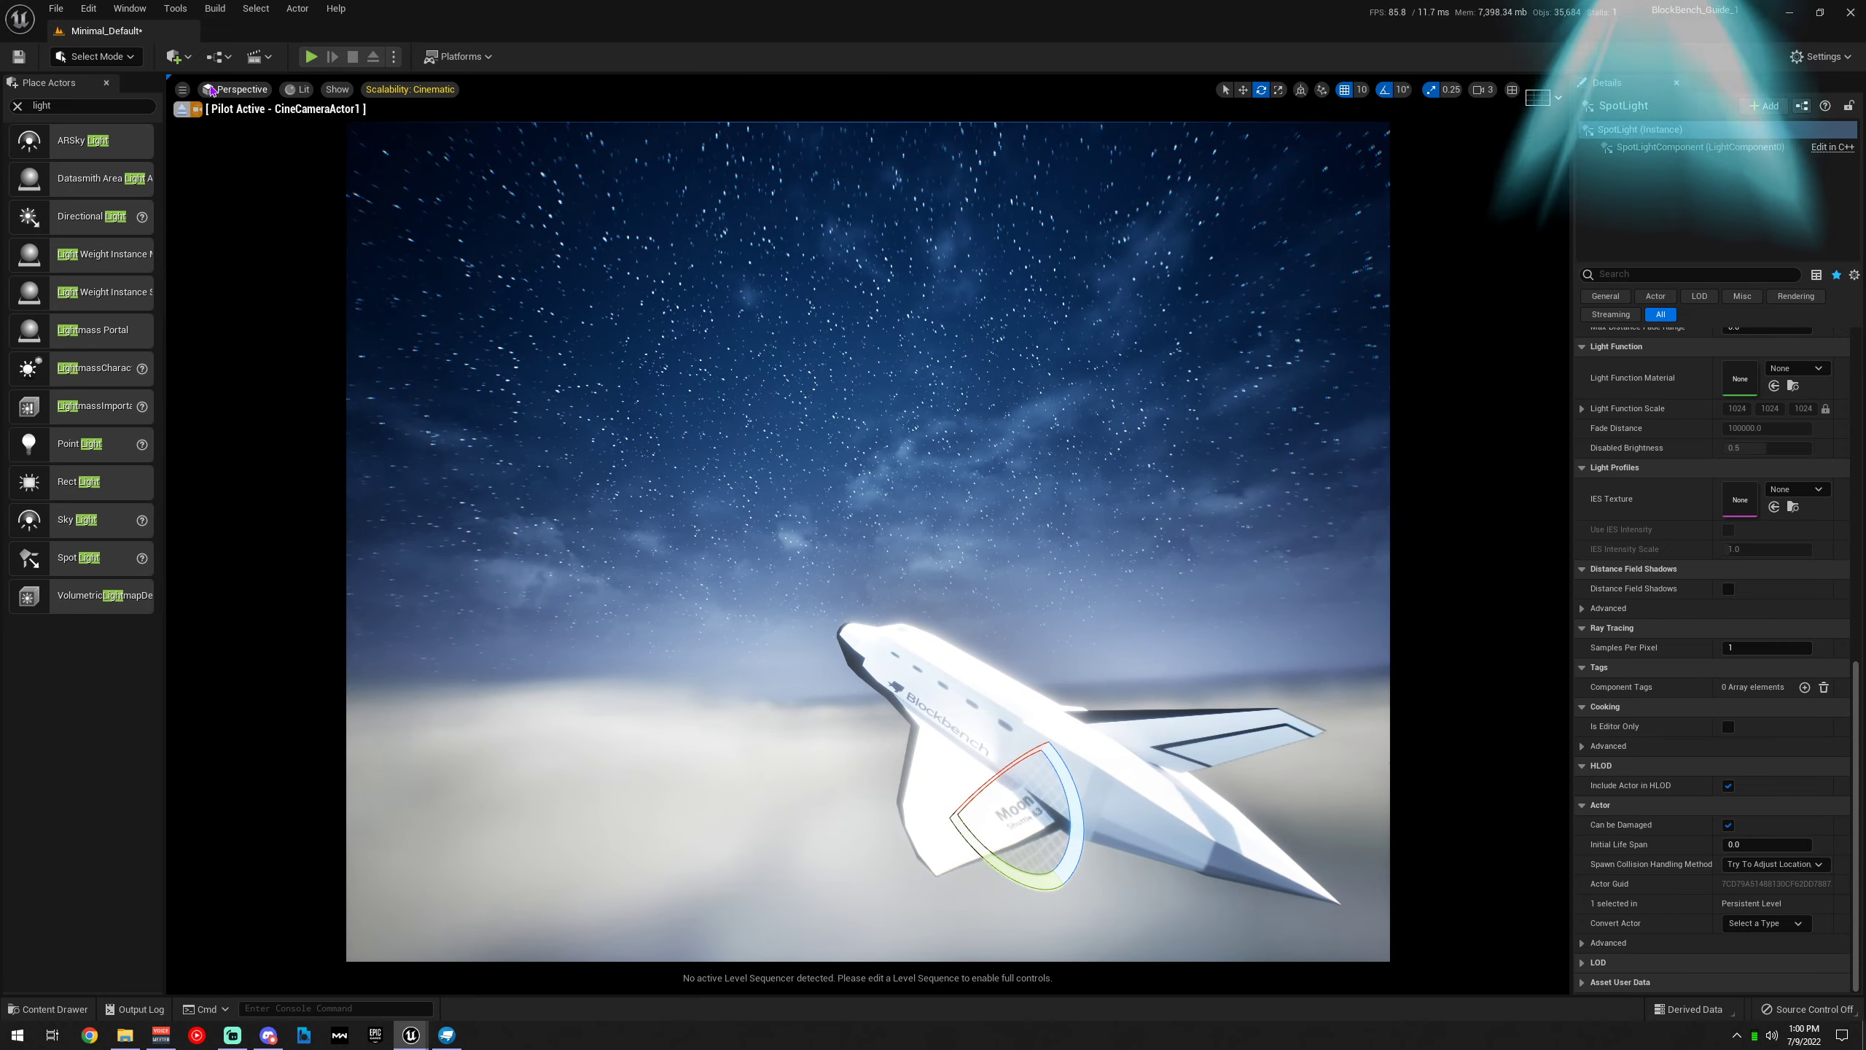
Switch to the Default Viewport and inspect the shuttle from outside, with CineCameraActor1 selected and its preview showing
{"action": "left_click", "coordinate": [236, 89]}
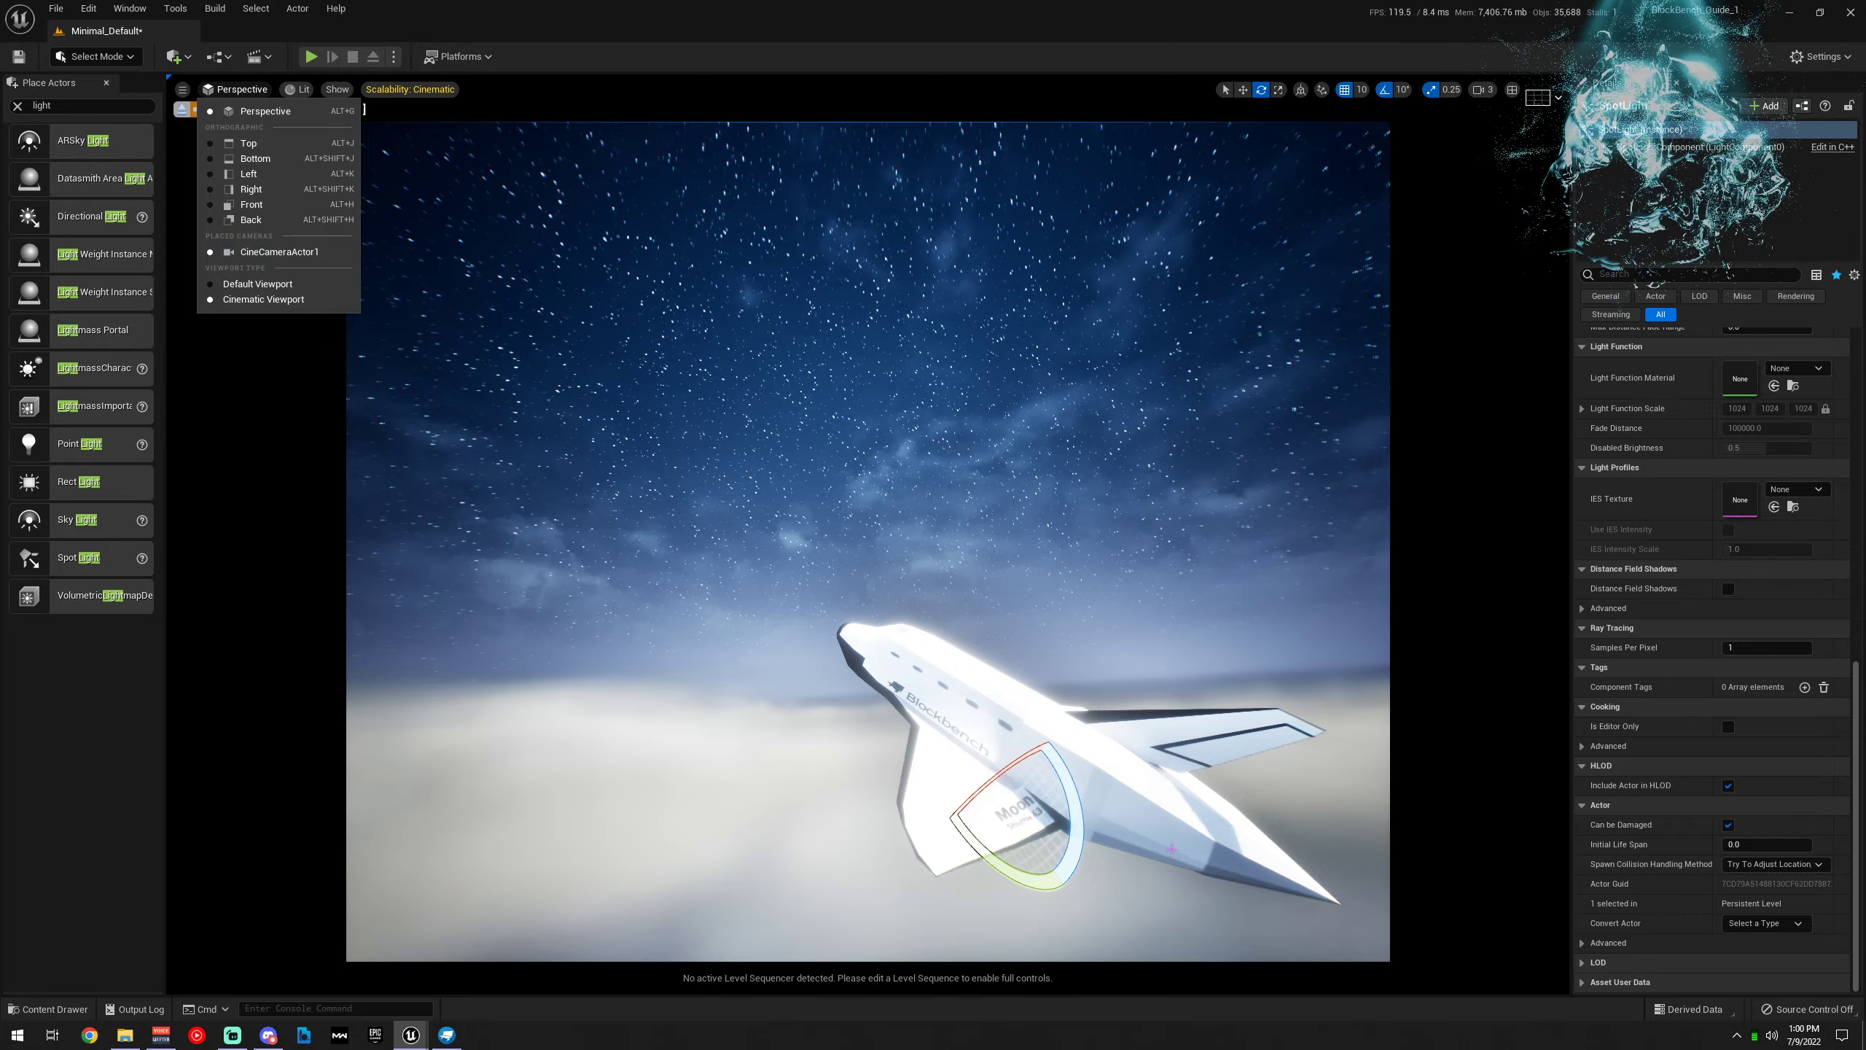
{"action": "left_click", "coordinate": [258, 284]}
{"action": "right_click_drag", "start_coordinate": [333, 304], "coordinate": [411, 353]}
{"action": "key", "text": "w"}
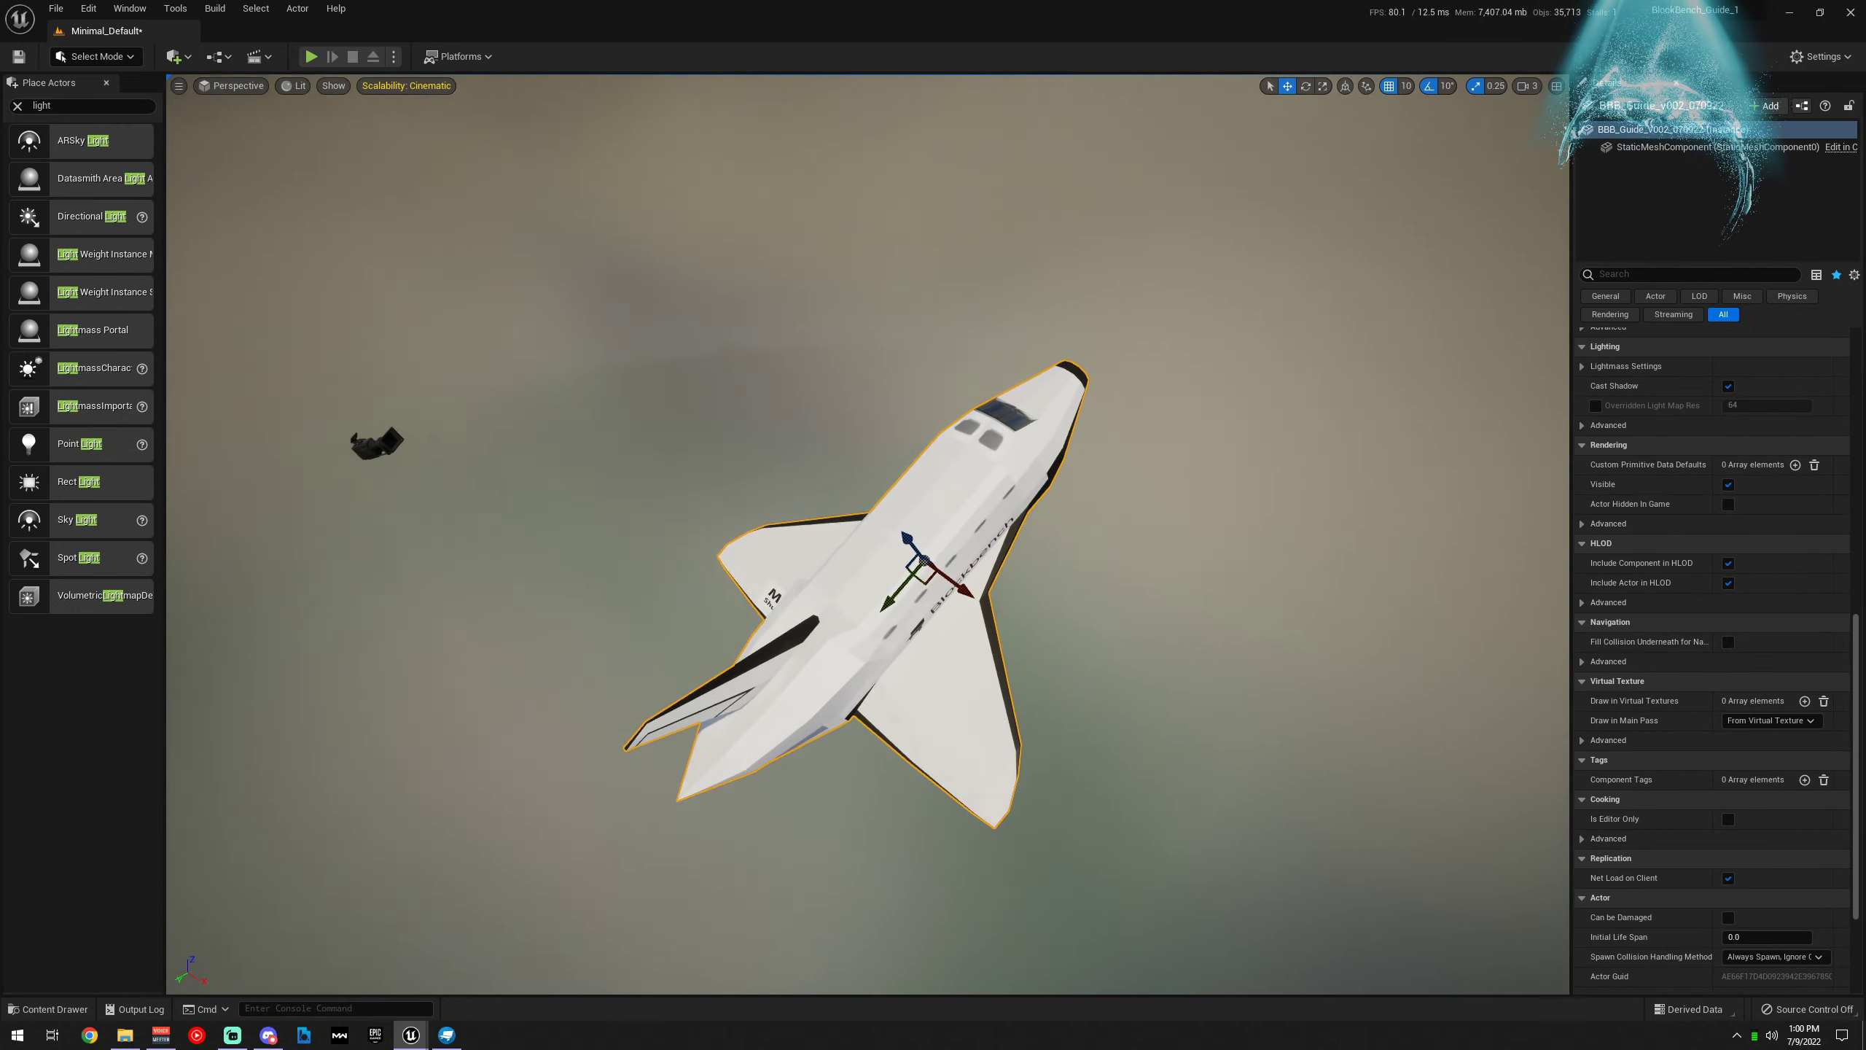
{"action": "right_click_drag", "start_coordinate": [867, 533], "coordinate": [800, 299]}
{"action": "left_click", "coordinate": [630, 604]}
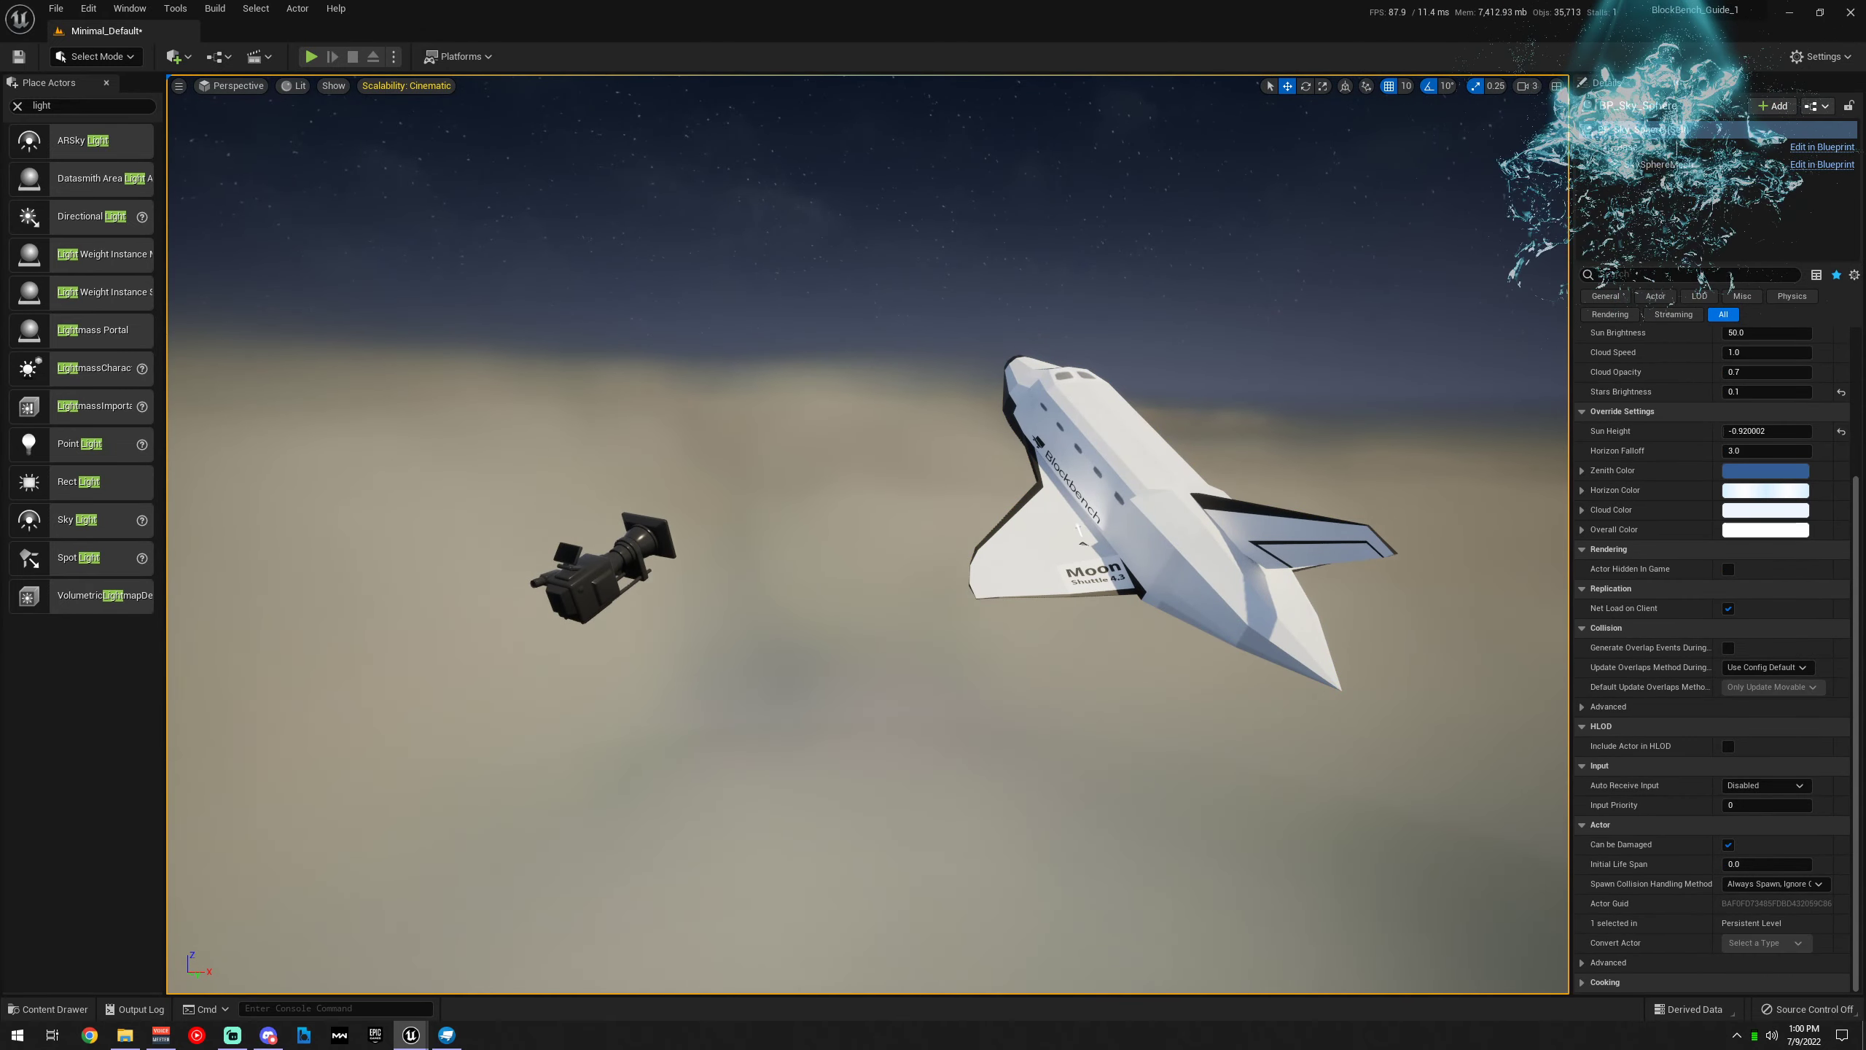
{"action": "left_click", "coordinate": [600, 583]}
{"action": "right_click_drag", "start_coordinate": [964, 797], "coordinate": [994, 755]}
{"action": "right_click_drag", "start_coordinate": [395, 197], "coordinate": [395, 197]}
{"action": "key", "text": "a"}
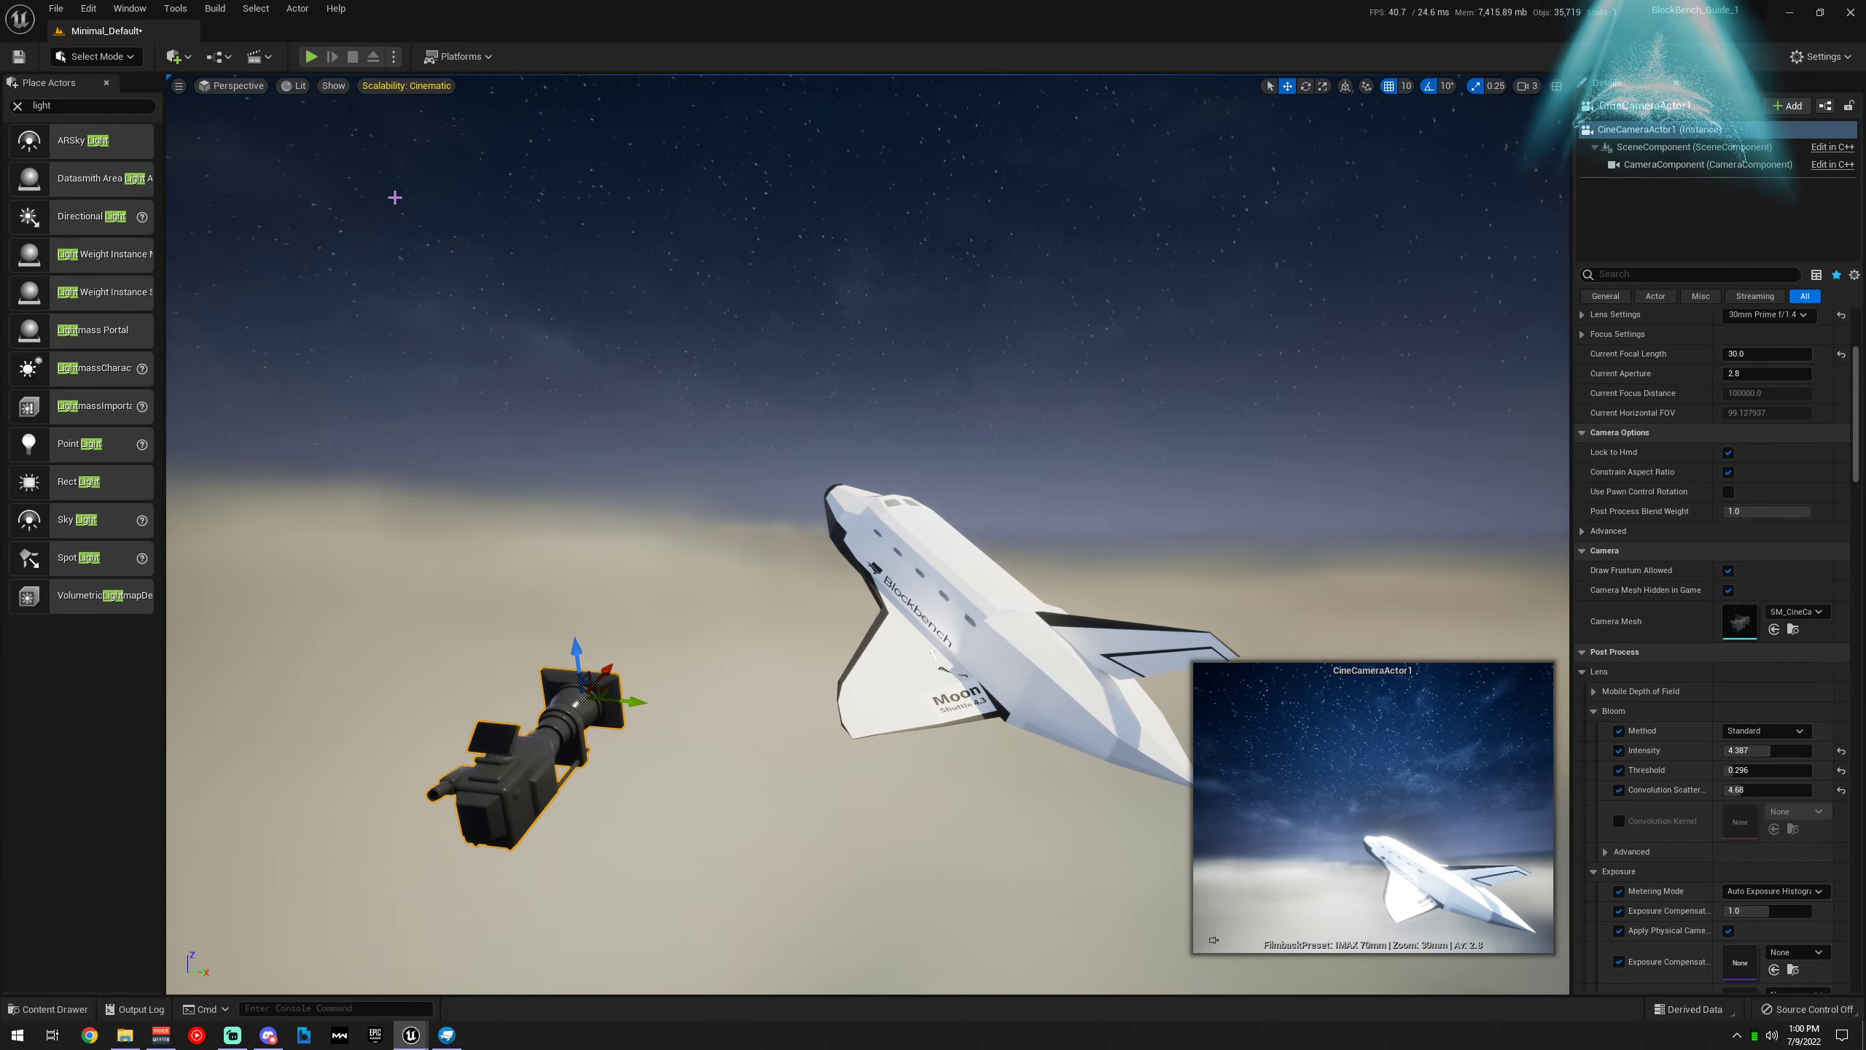
Return to the Cinematic Viewport and look through CineCameraActor1
{"action": "left_click", "coordinate": [180, 86]}
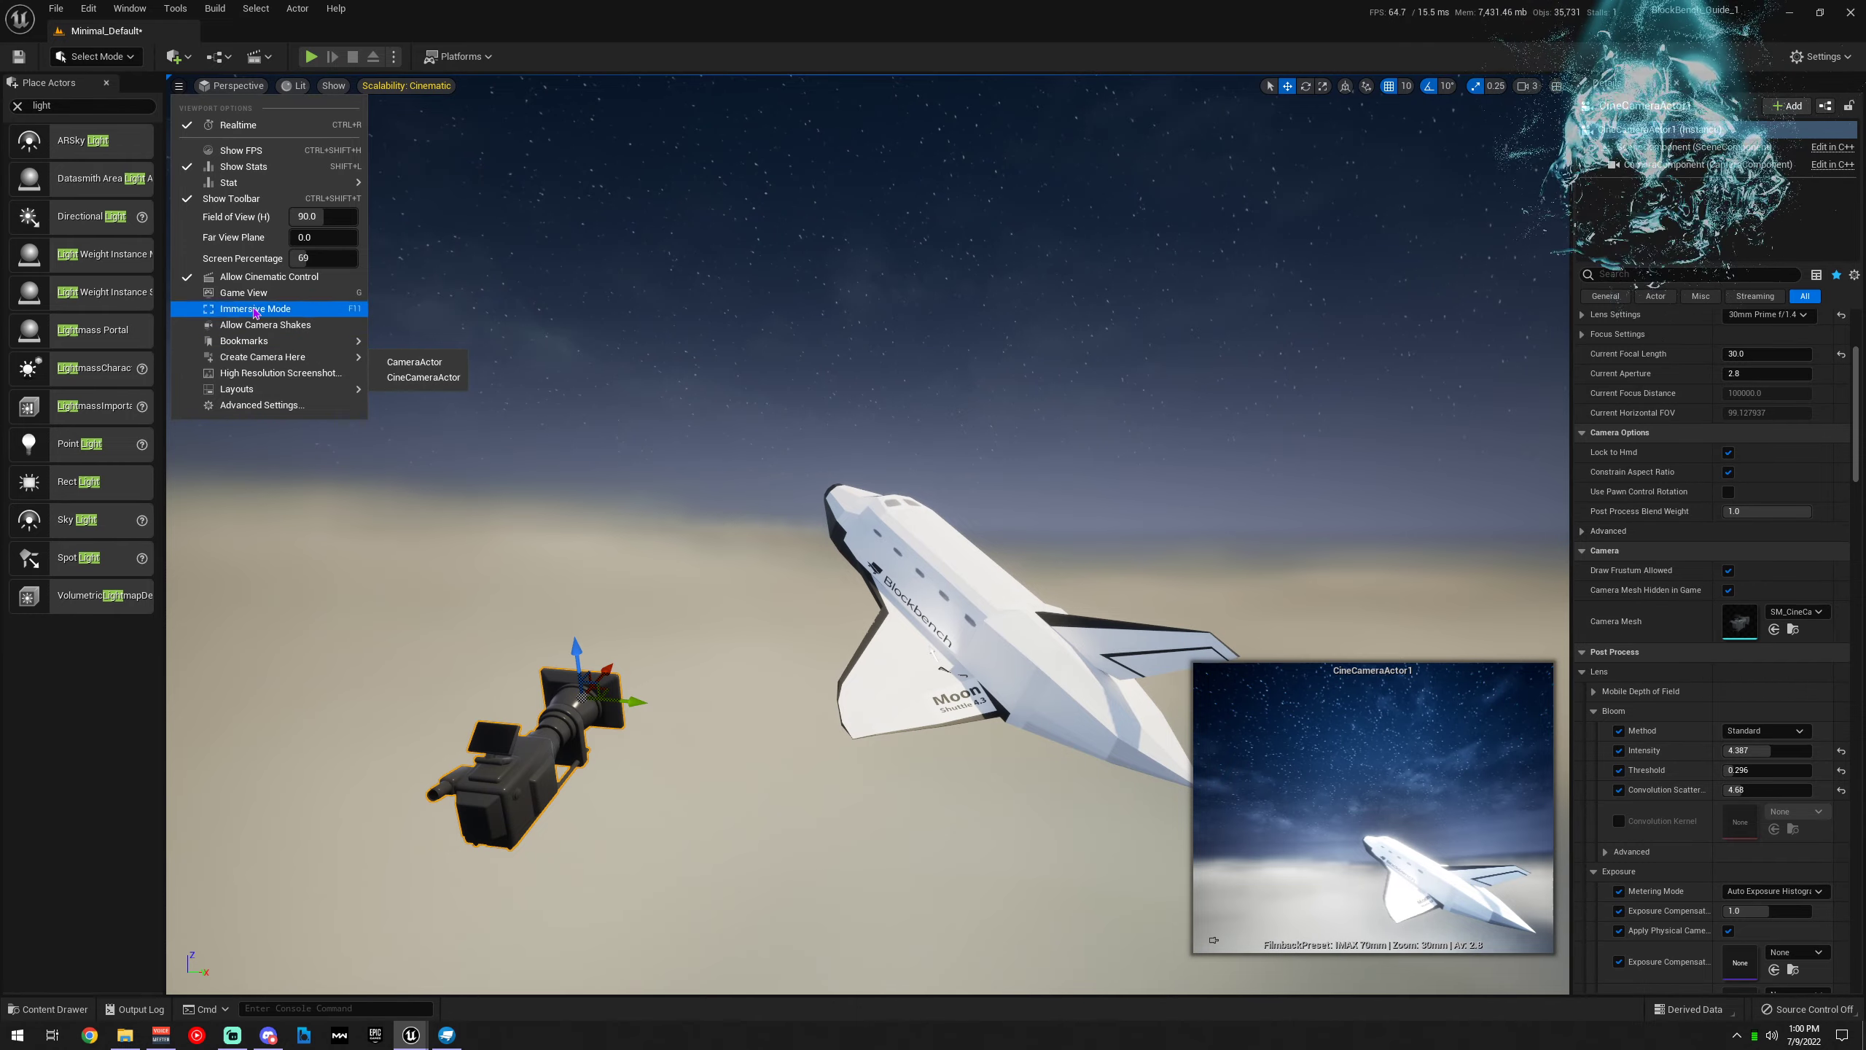
{"action": "left_click", "coordinate": [231, 86]}
{"action": "left_click", "coordinate": [231, 85]}
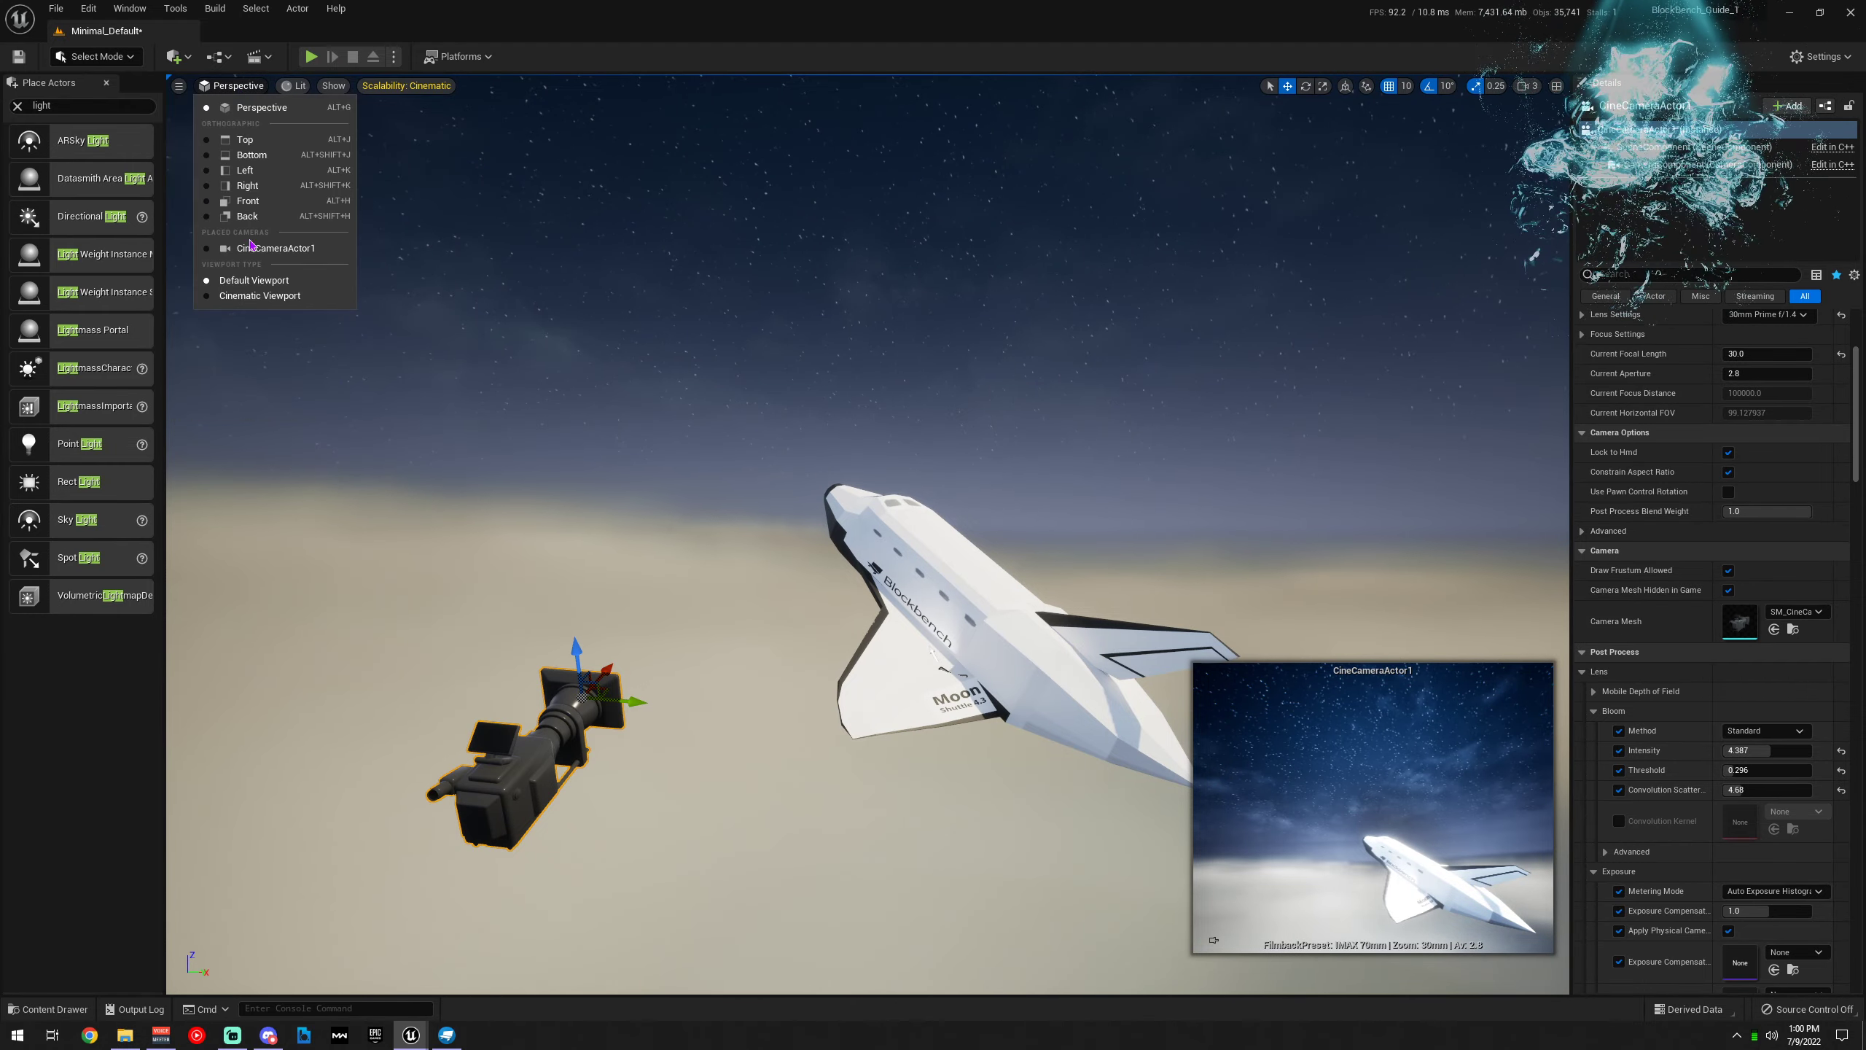
{"action": "left_click", "coordinate": [260, 295]}
{"action": "left_click", "coordinate": [240, 89]}
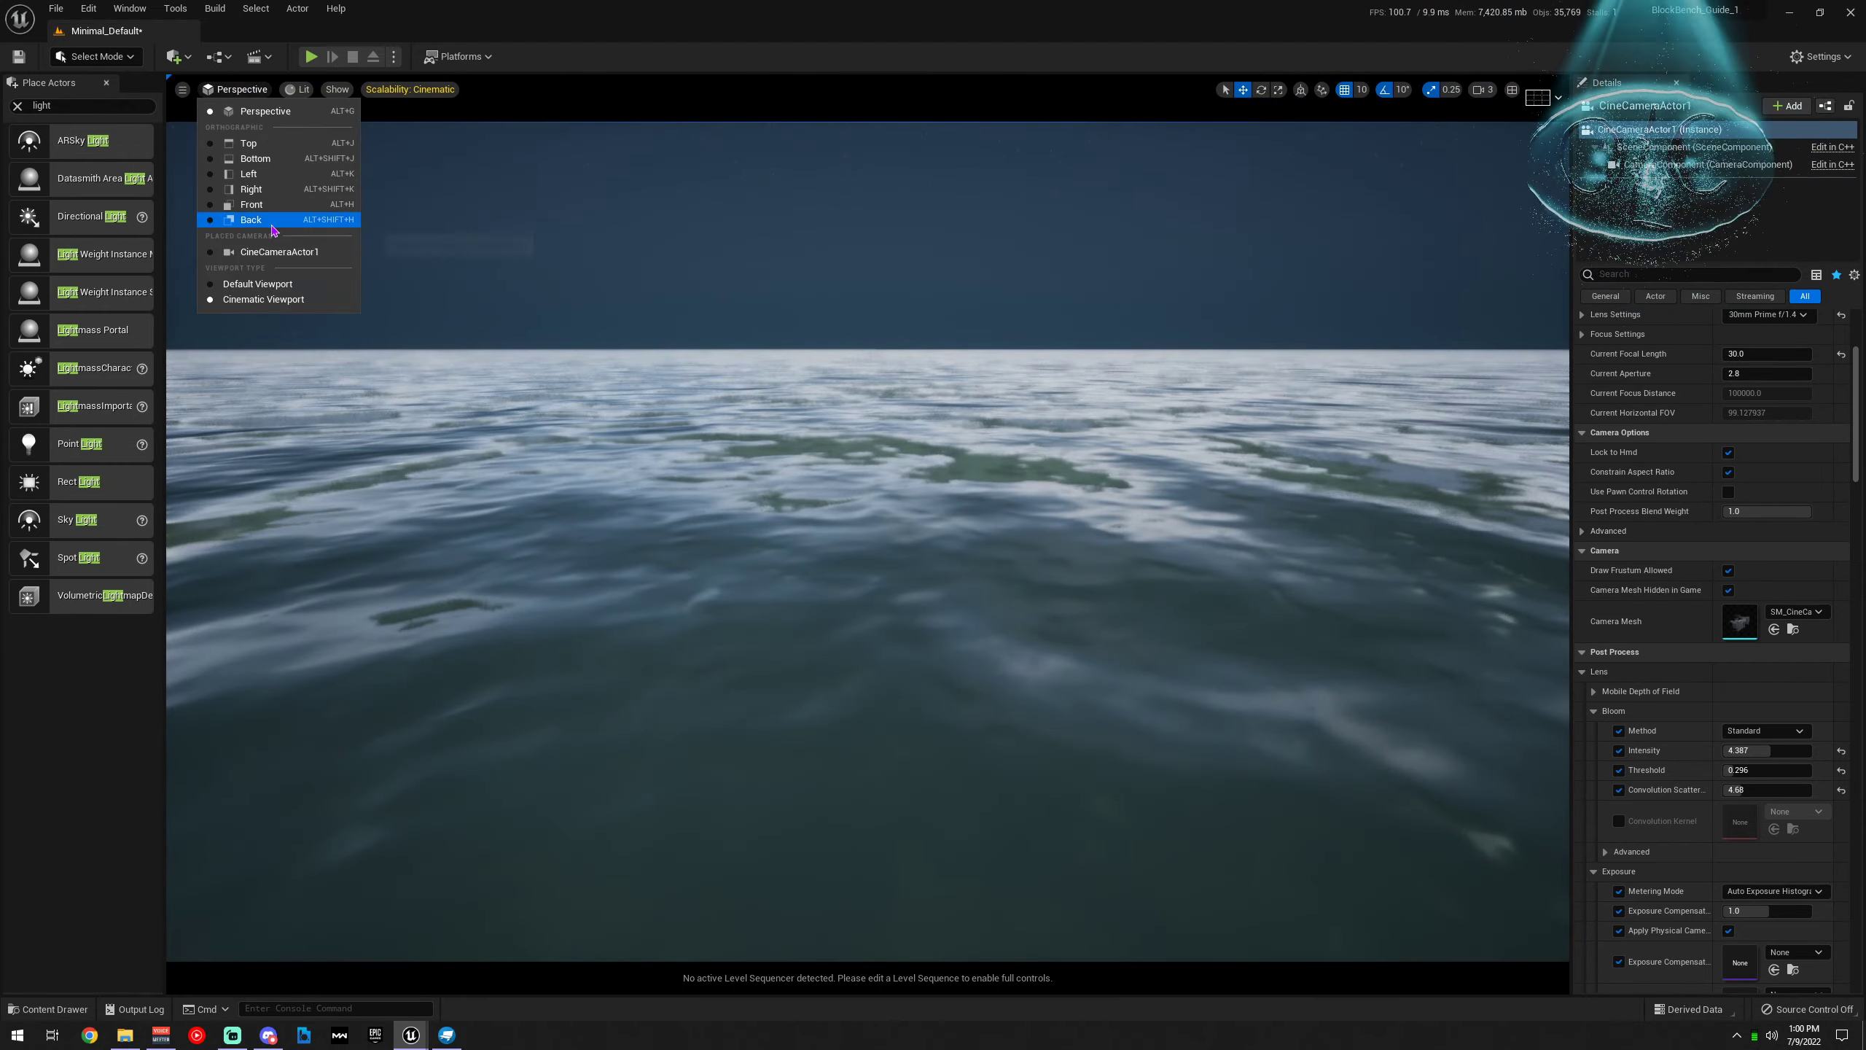
{"action": "left_click", "coordinate": [273, 251]}
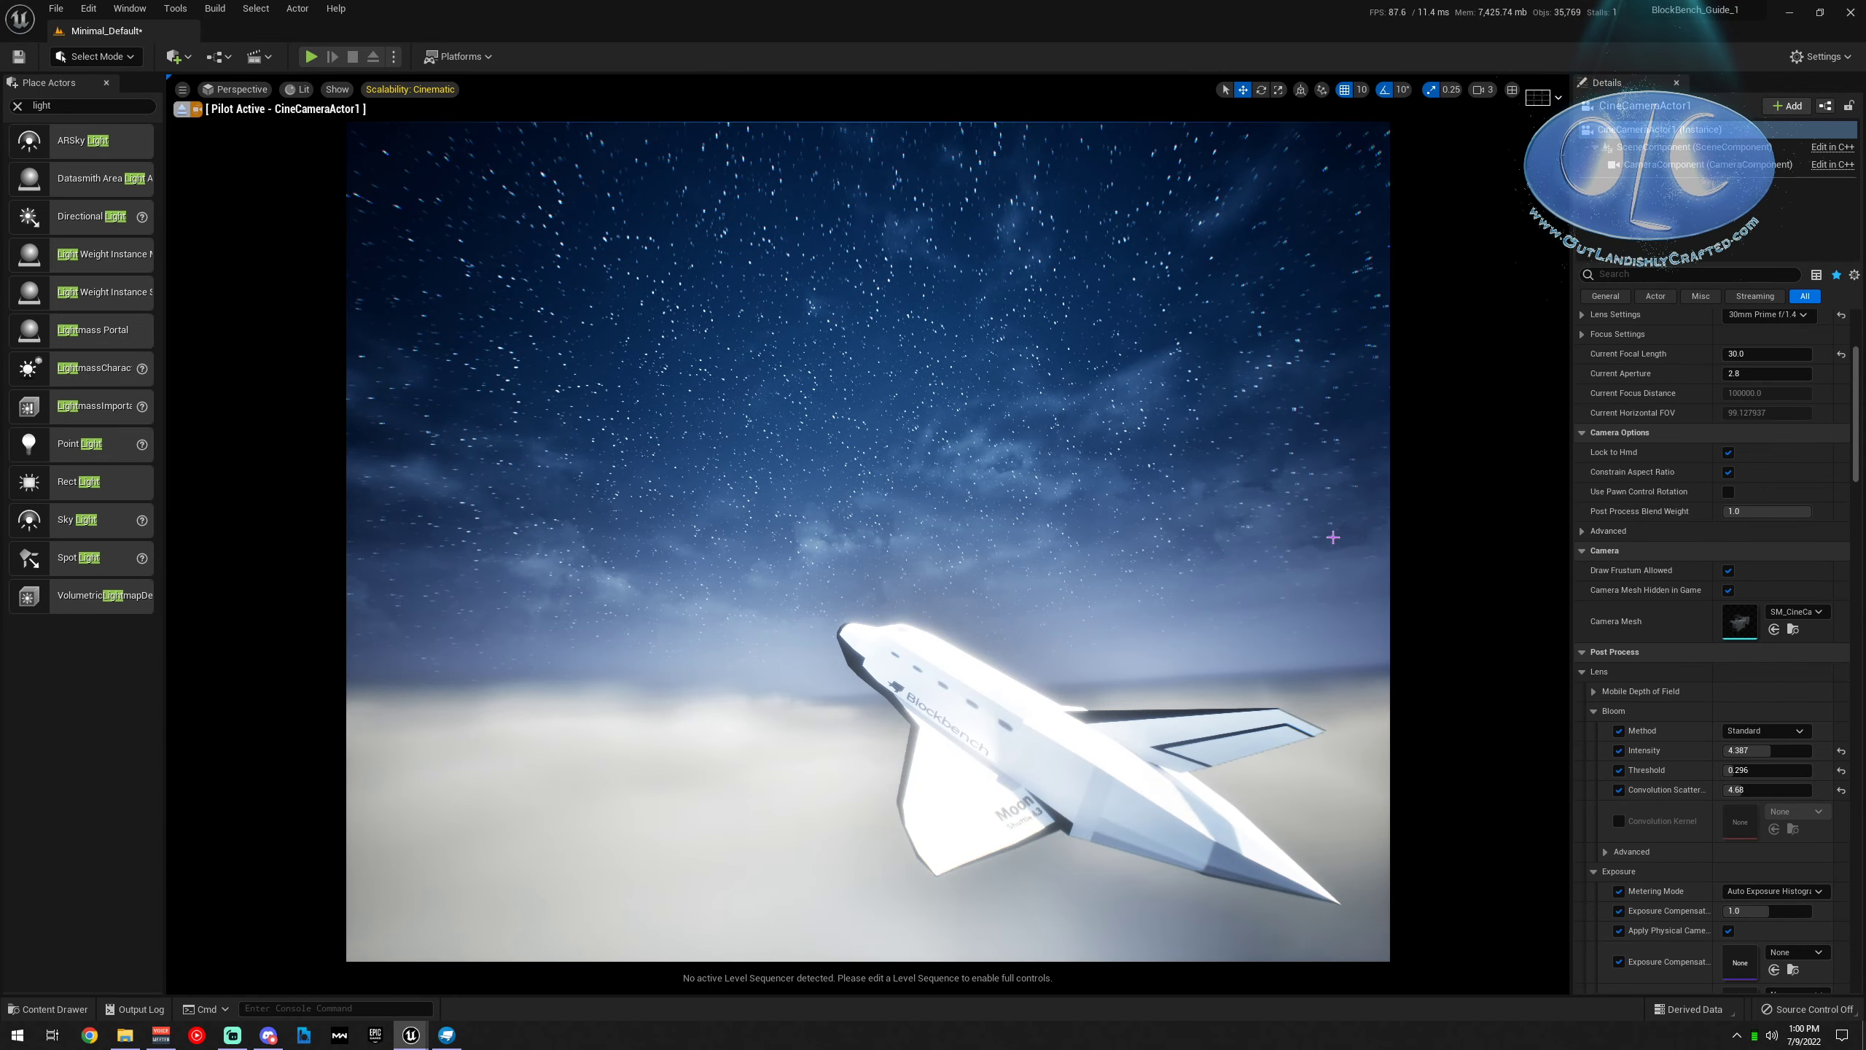
Capture a high-resolution screenshot of the cine camera view with a Screenshot Size Multiplier of 2
{"action": "left_click", "coordinate": [183, 90]}
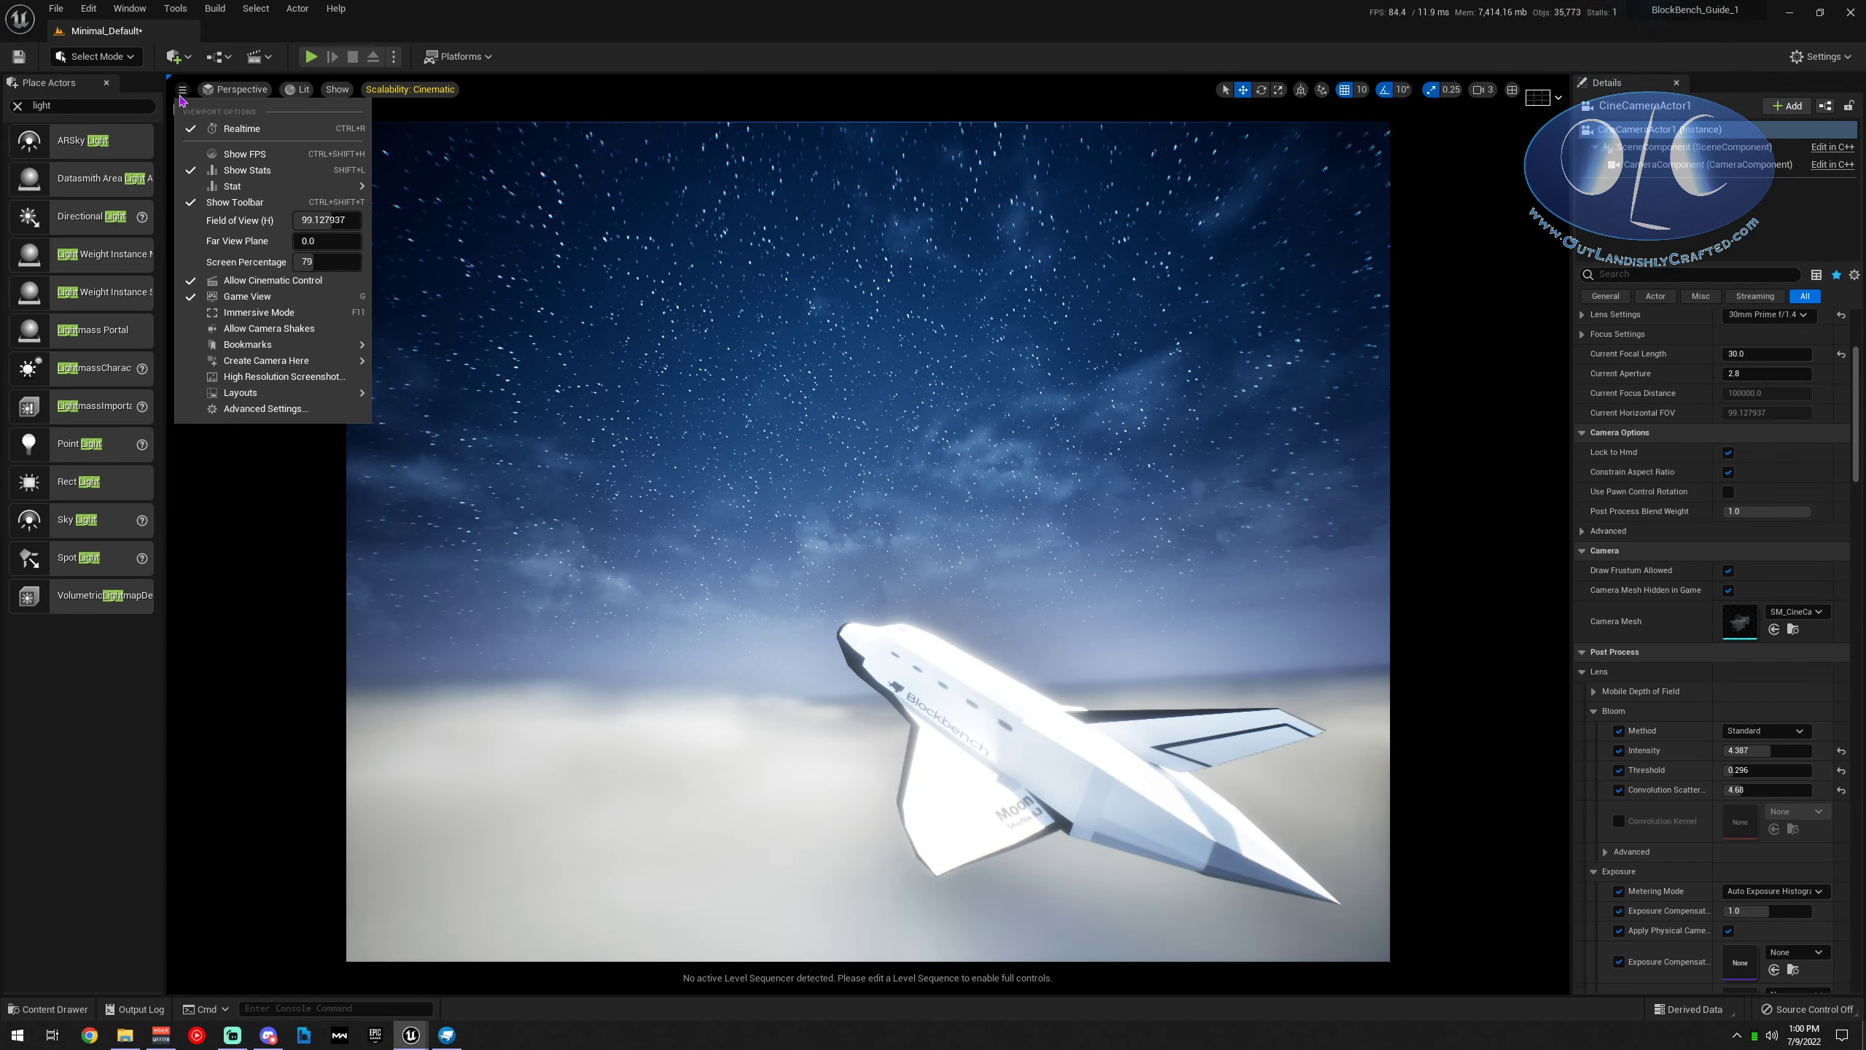
{"action": "left_click", "coordinate": [417, 90]}
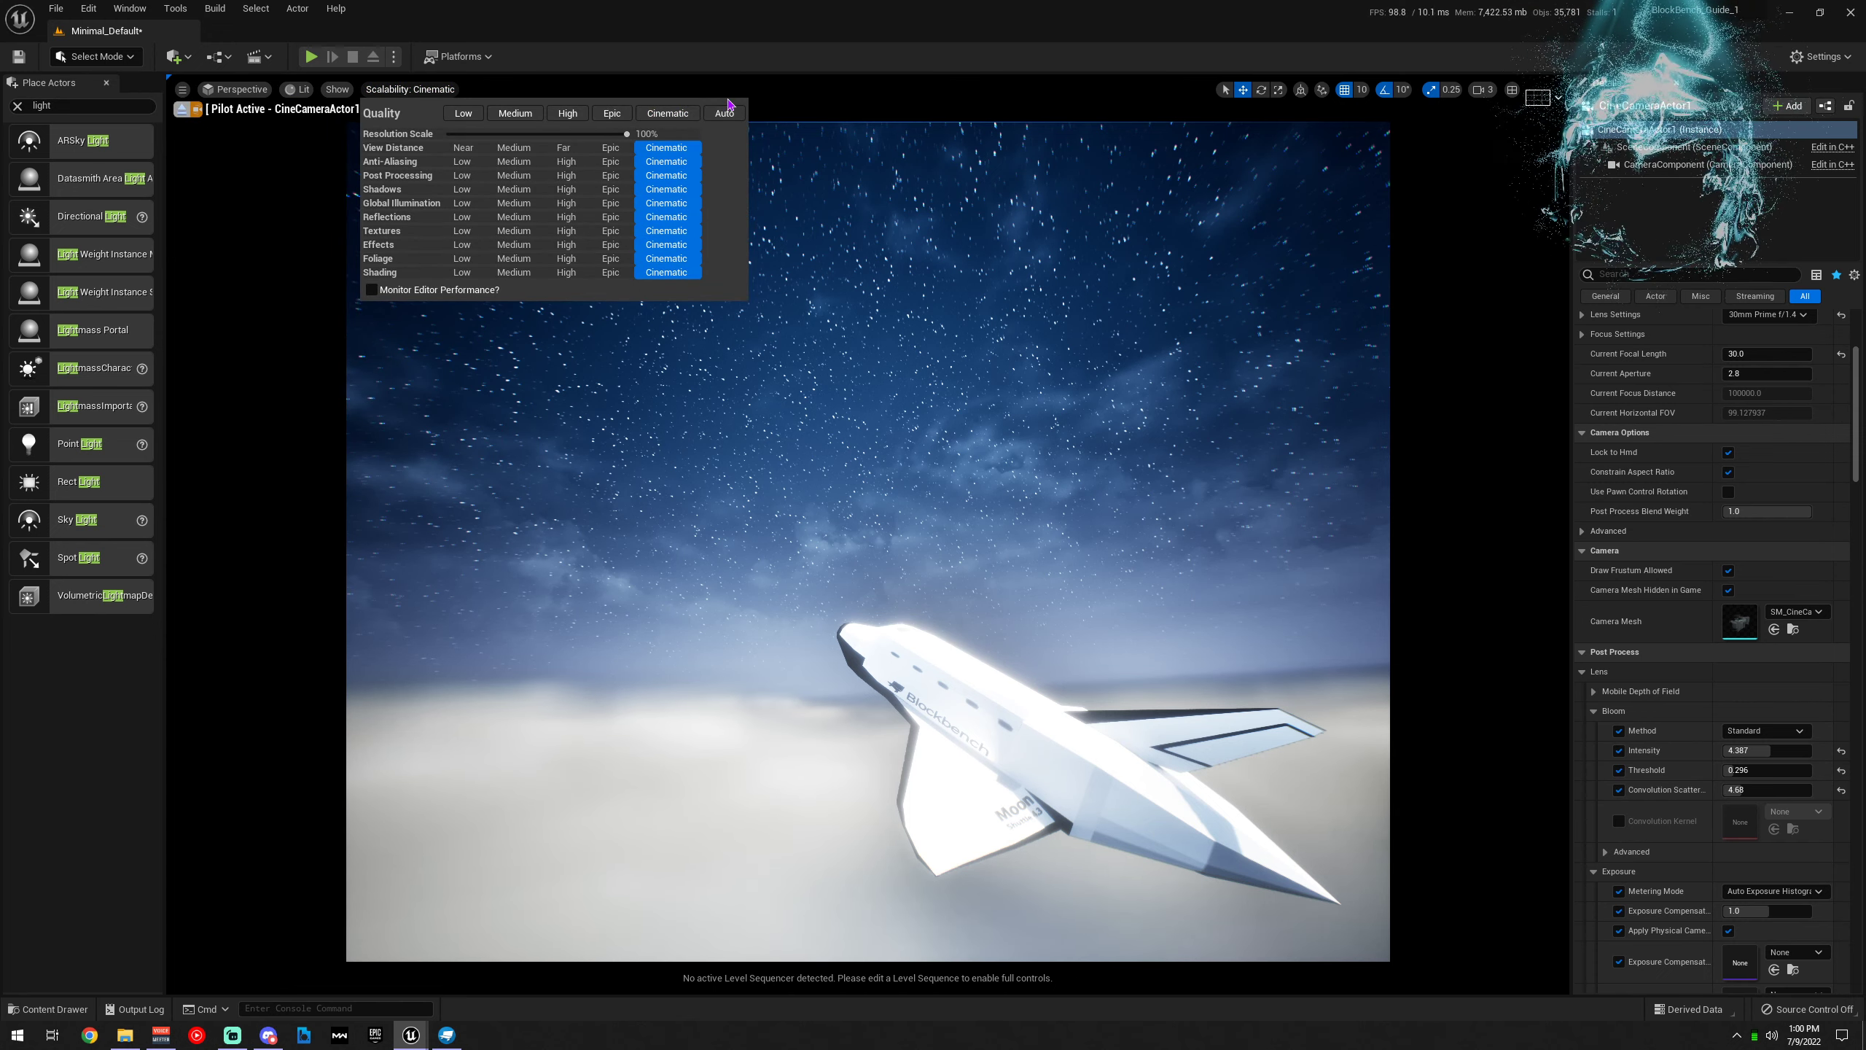
{"action": "left_click", "coordinate": [558, 56]}
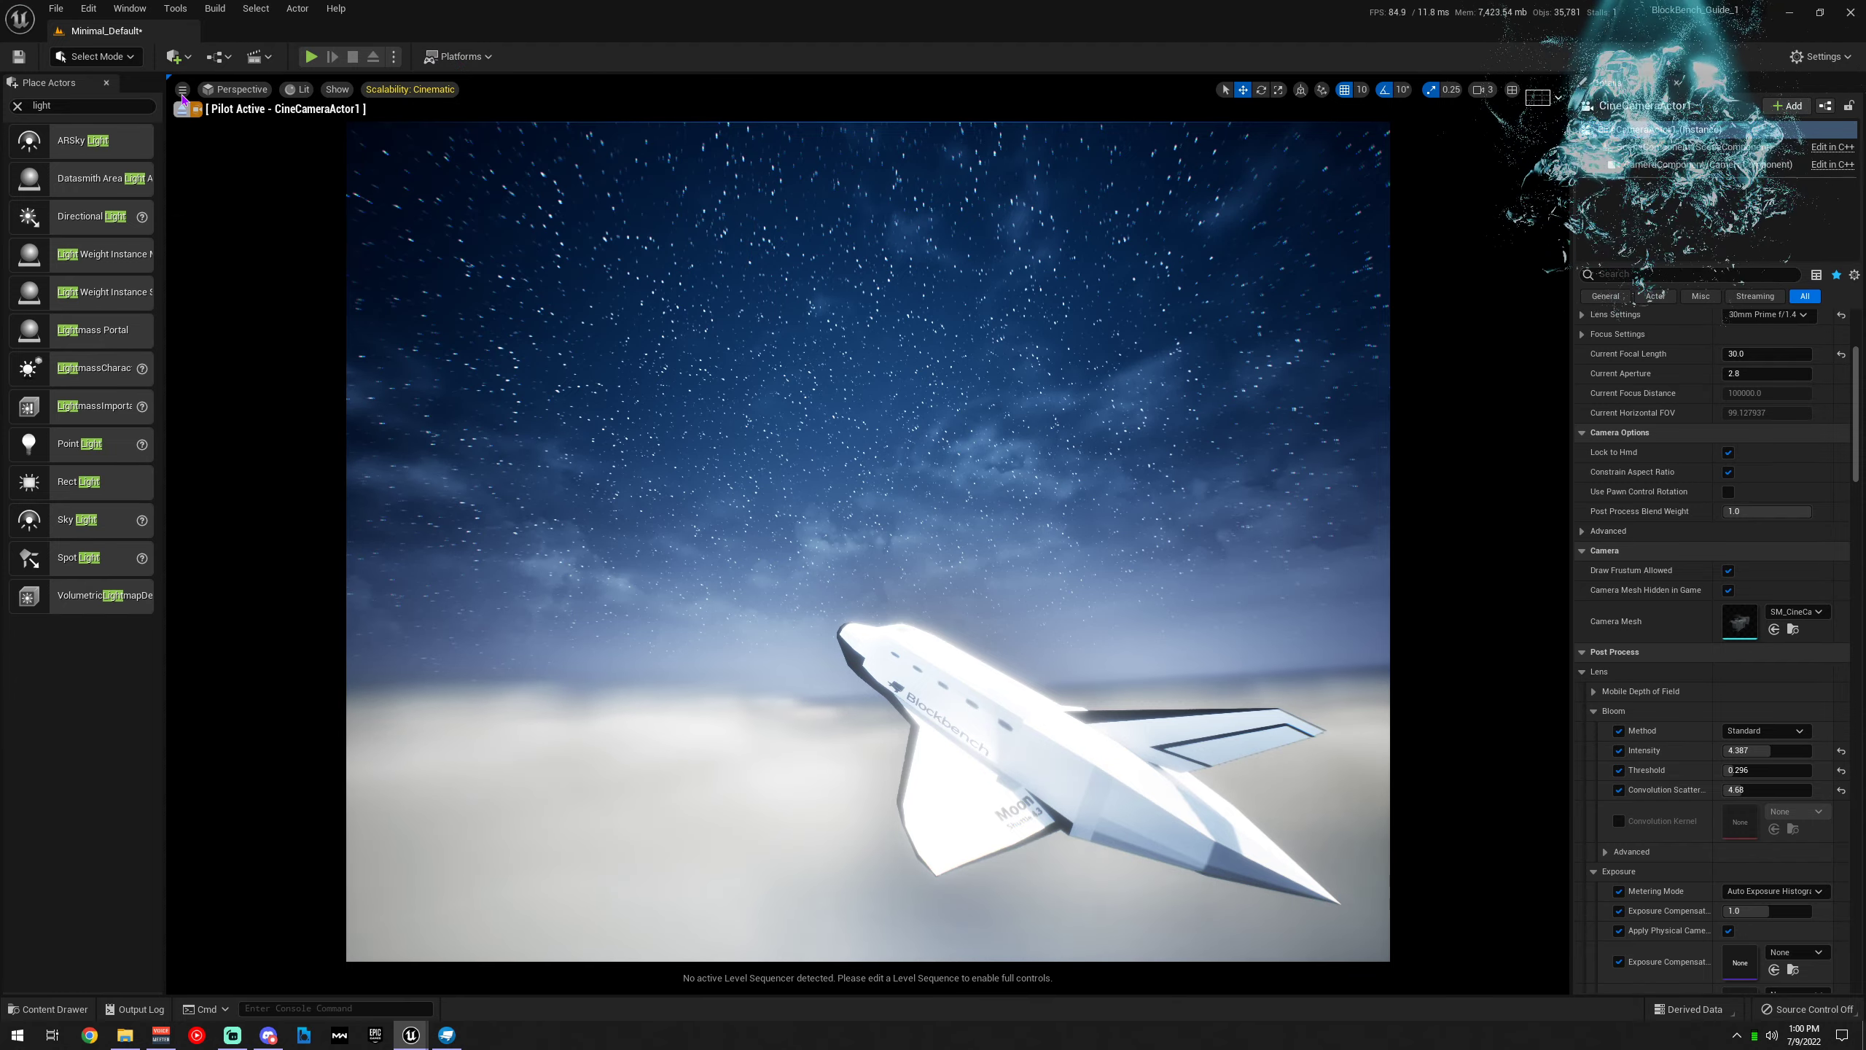
{"action": "left_click", "coordinate": [183, 89]}
{"action": "left_click", "coordinate": [254, 379]}
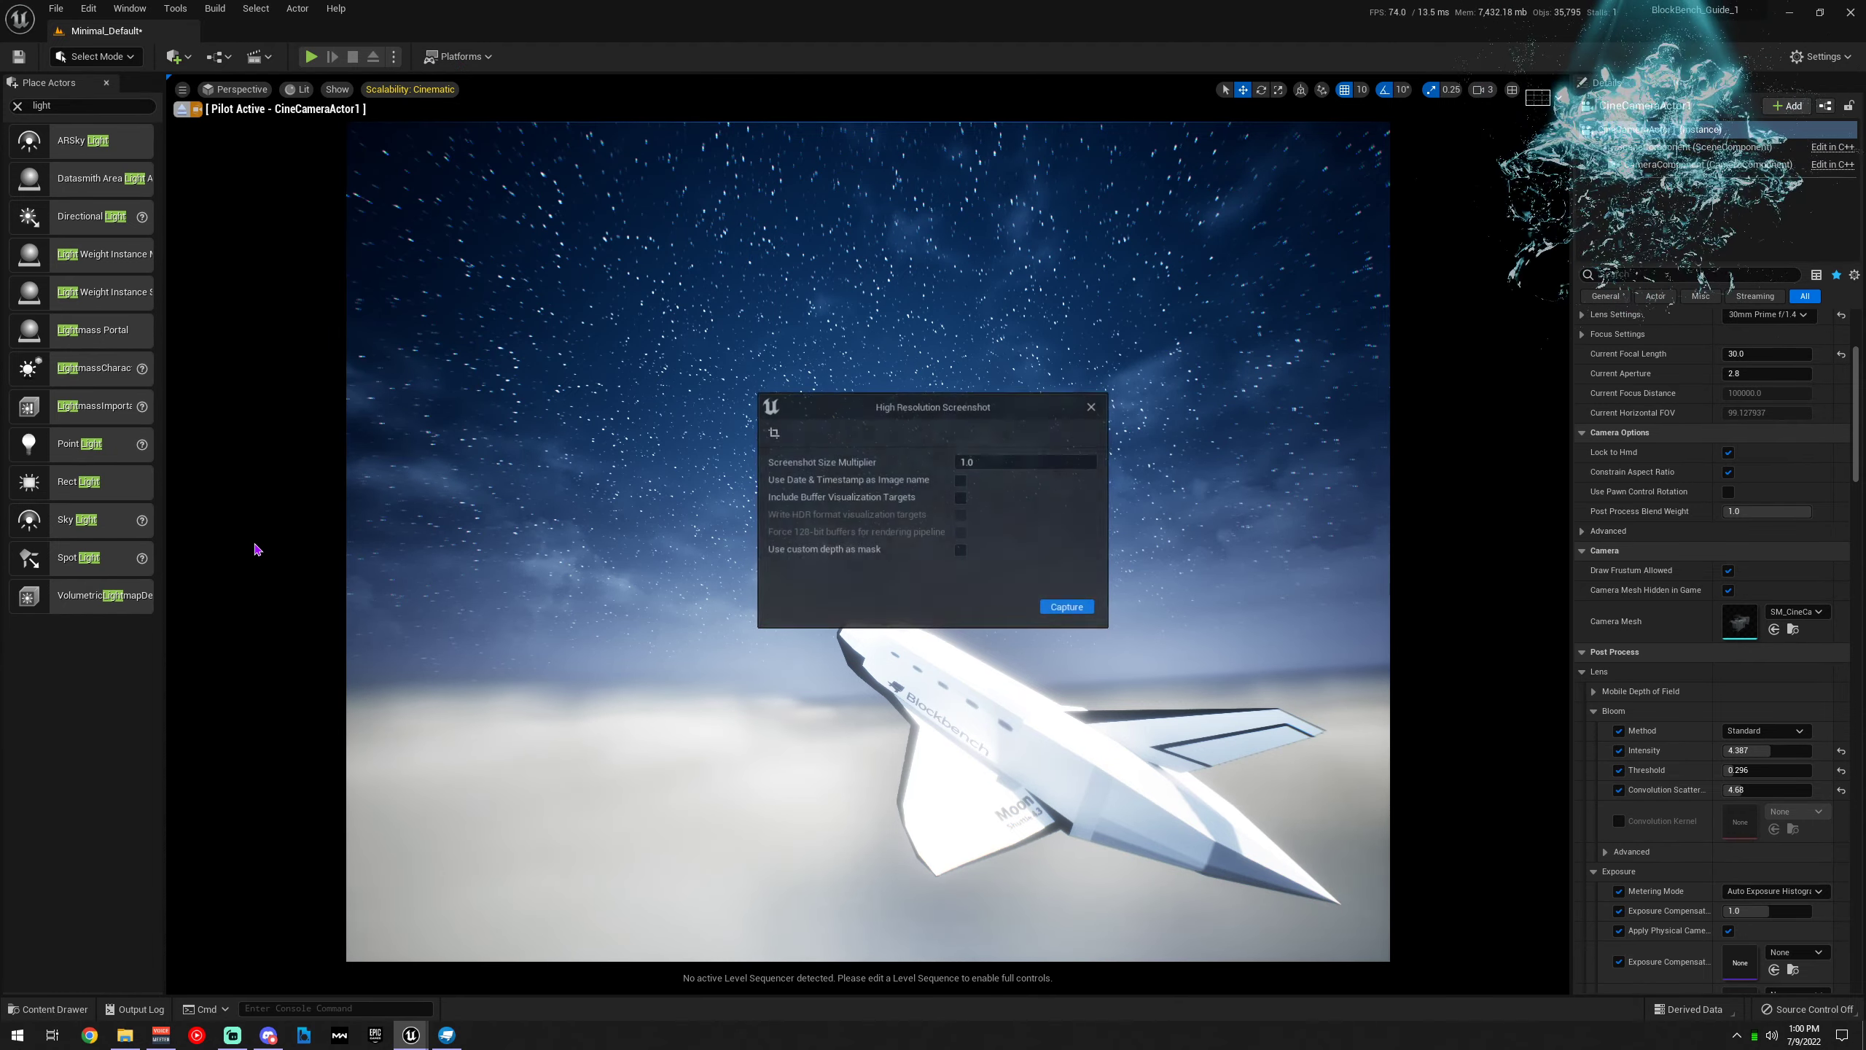
{"action": "left_click", "coordinate": [985, 465]}
{"action": "type", "text": "2"}
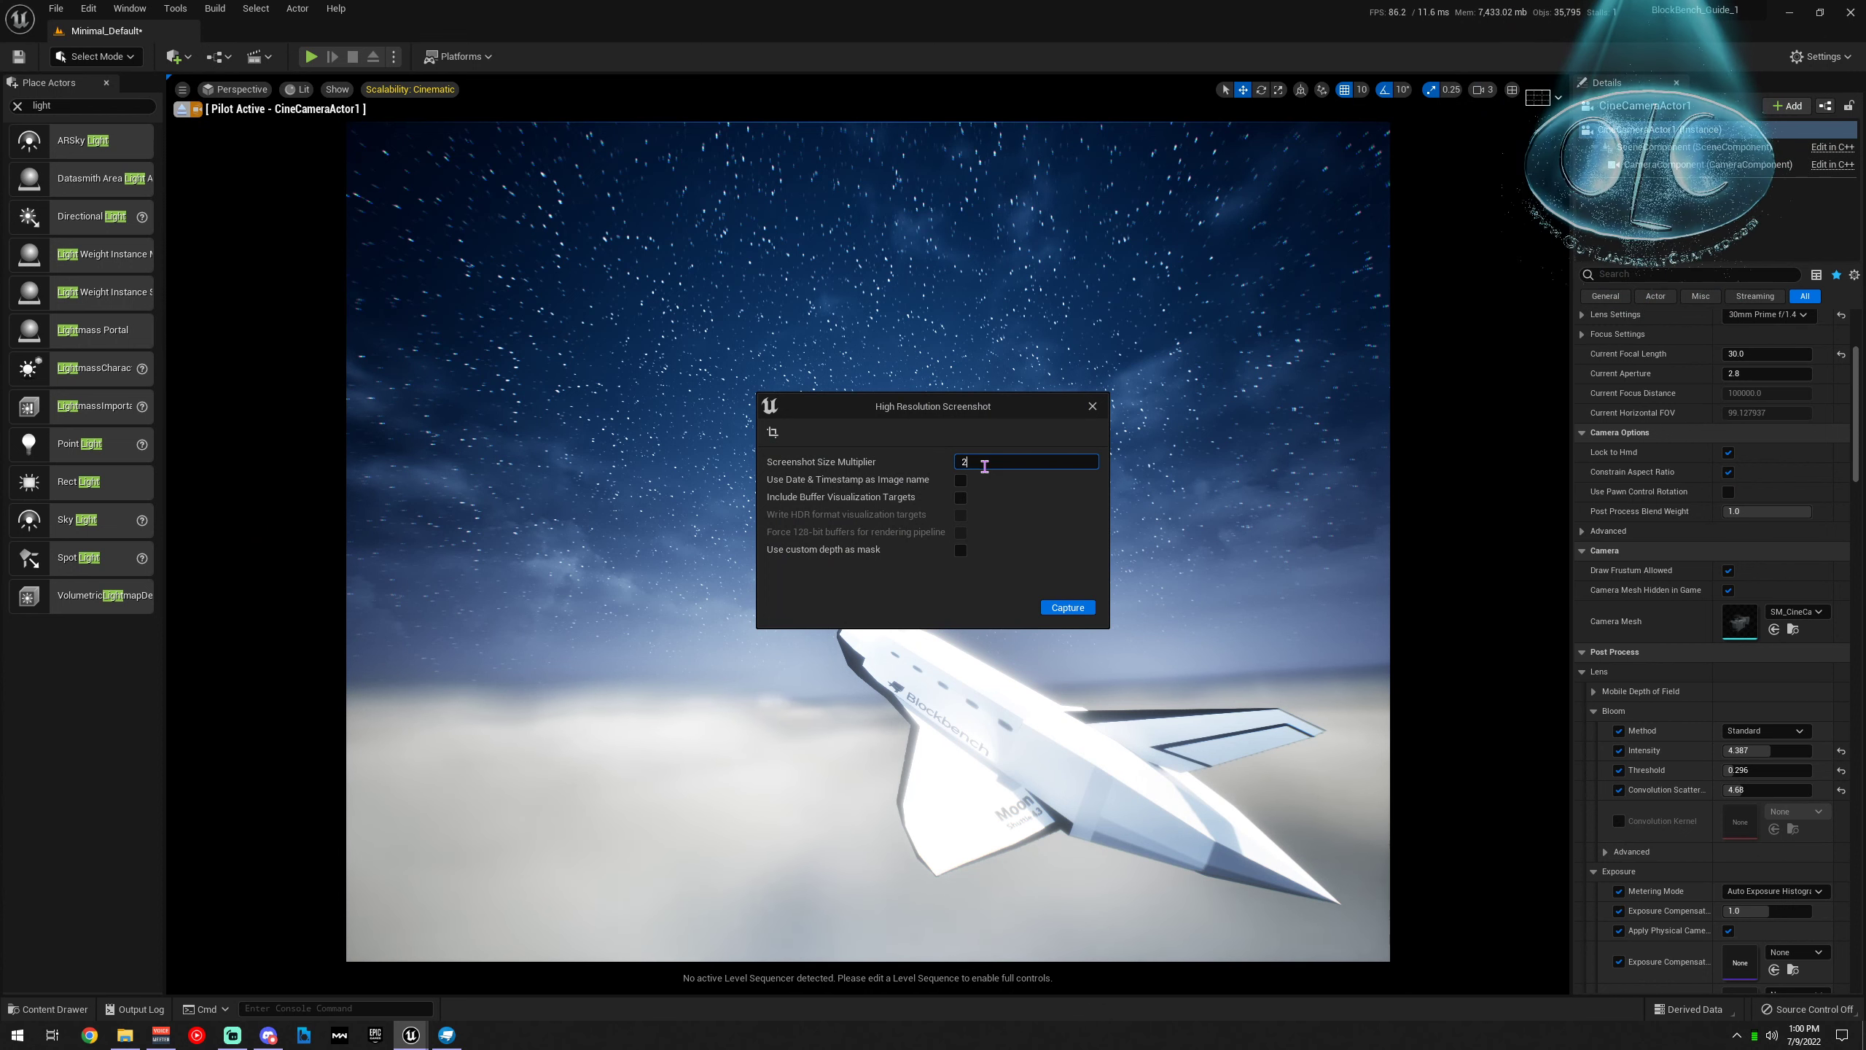
{"action": "key", "text": "Return"}
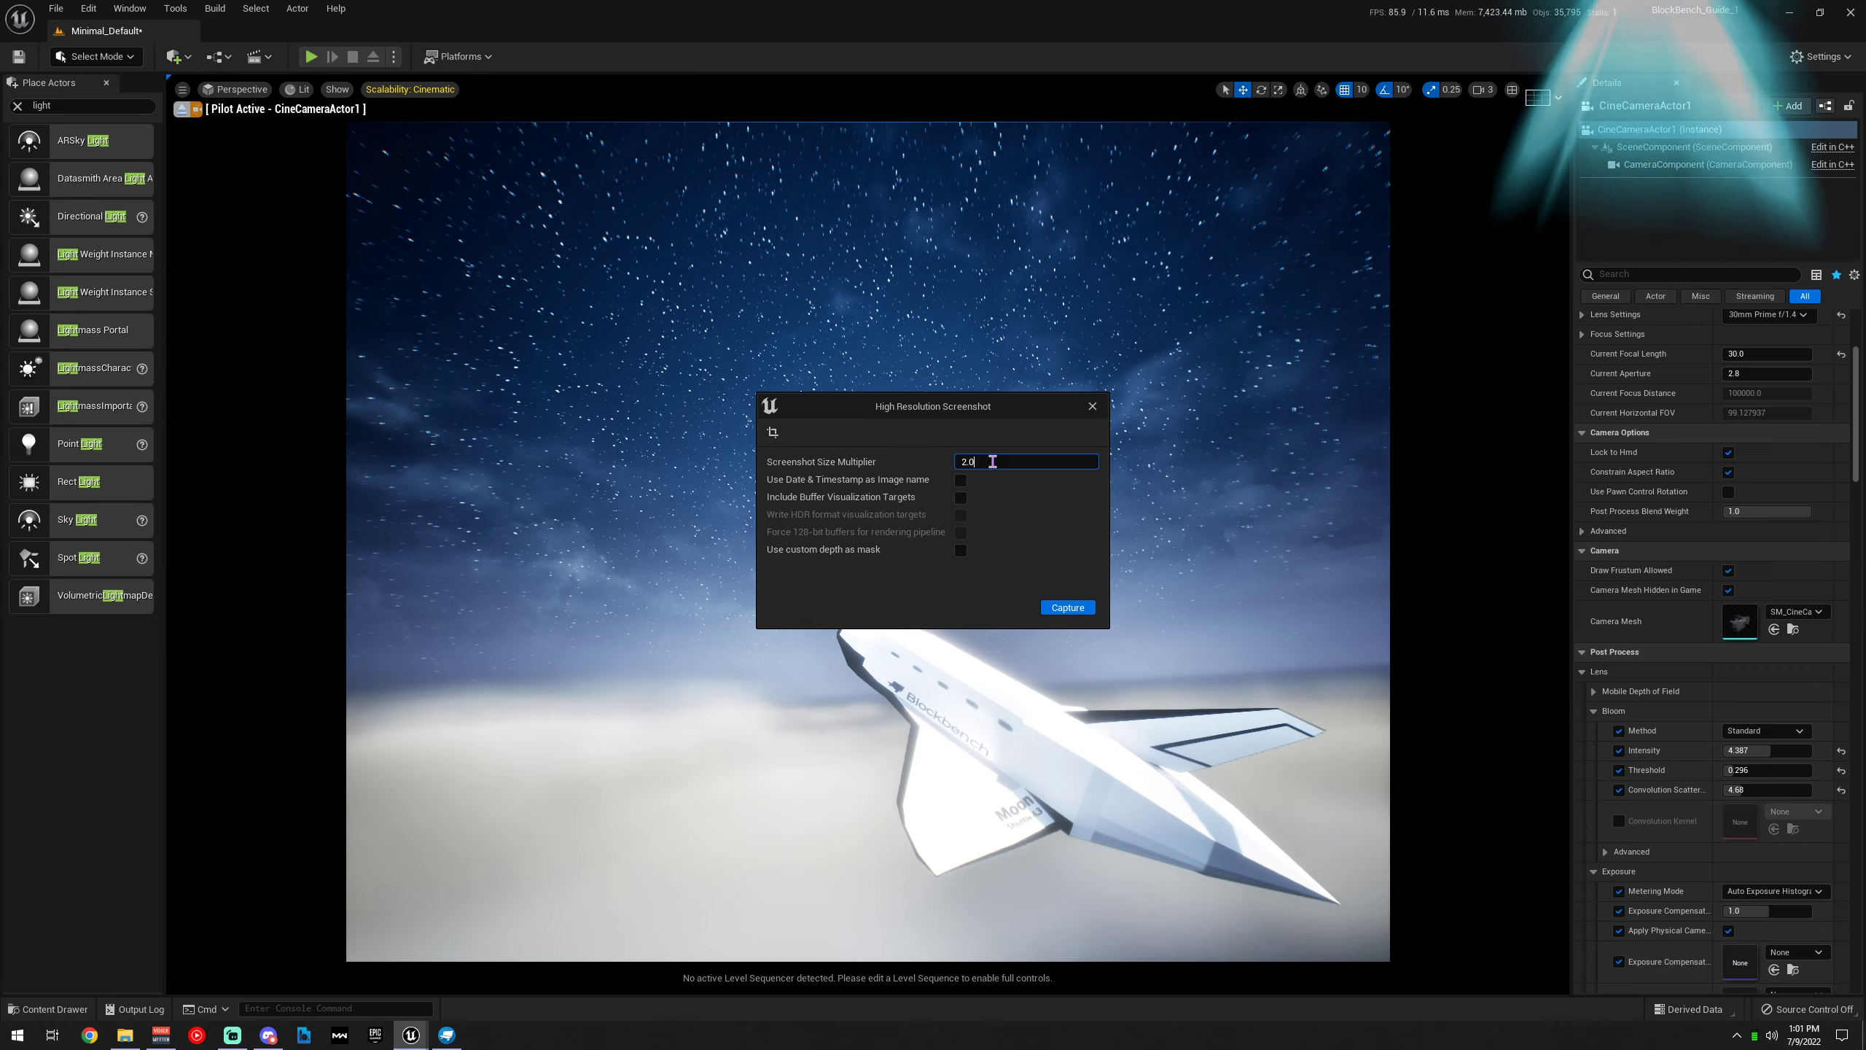
{"action": "left_click_drag", "start_coordinate": [1005, 412], "coordinate": [300, 401]}
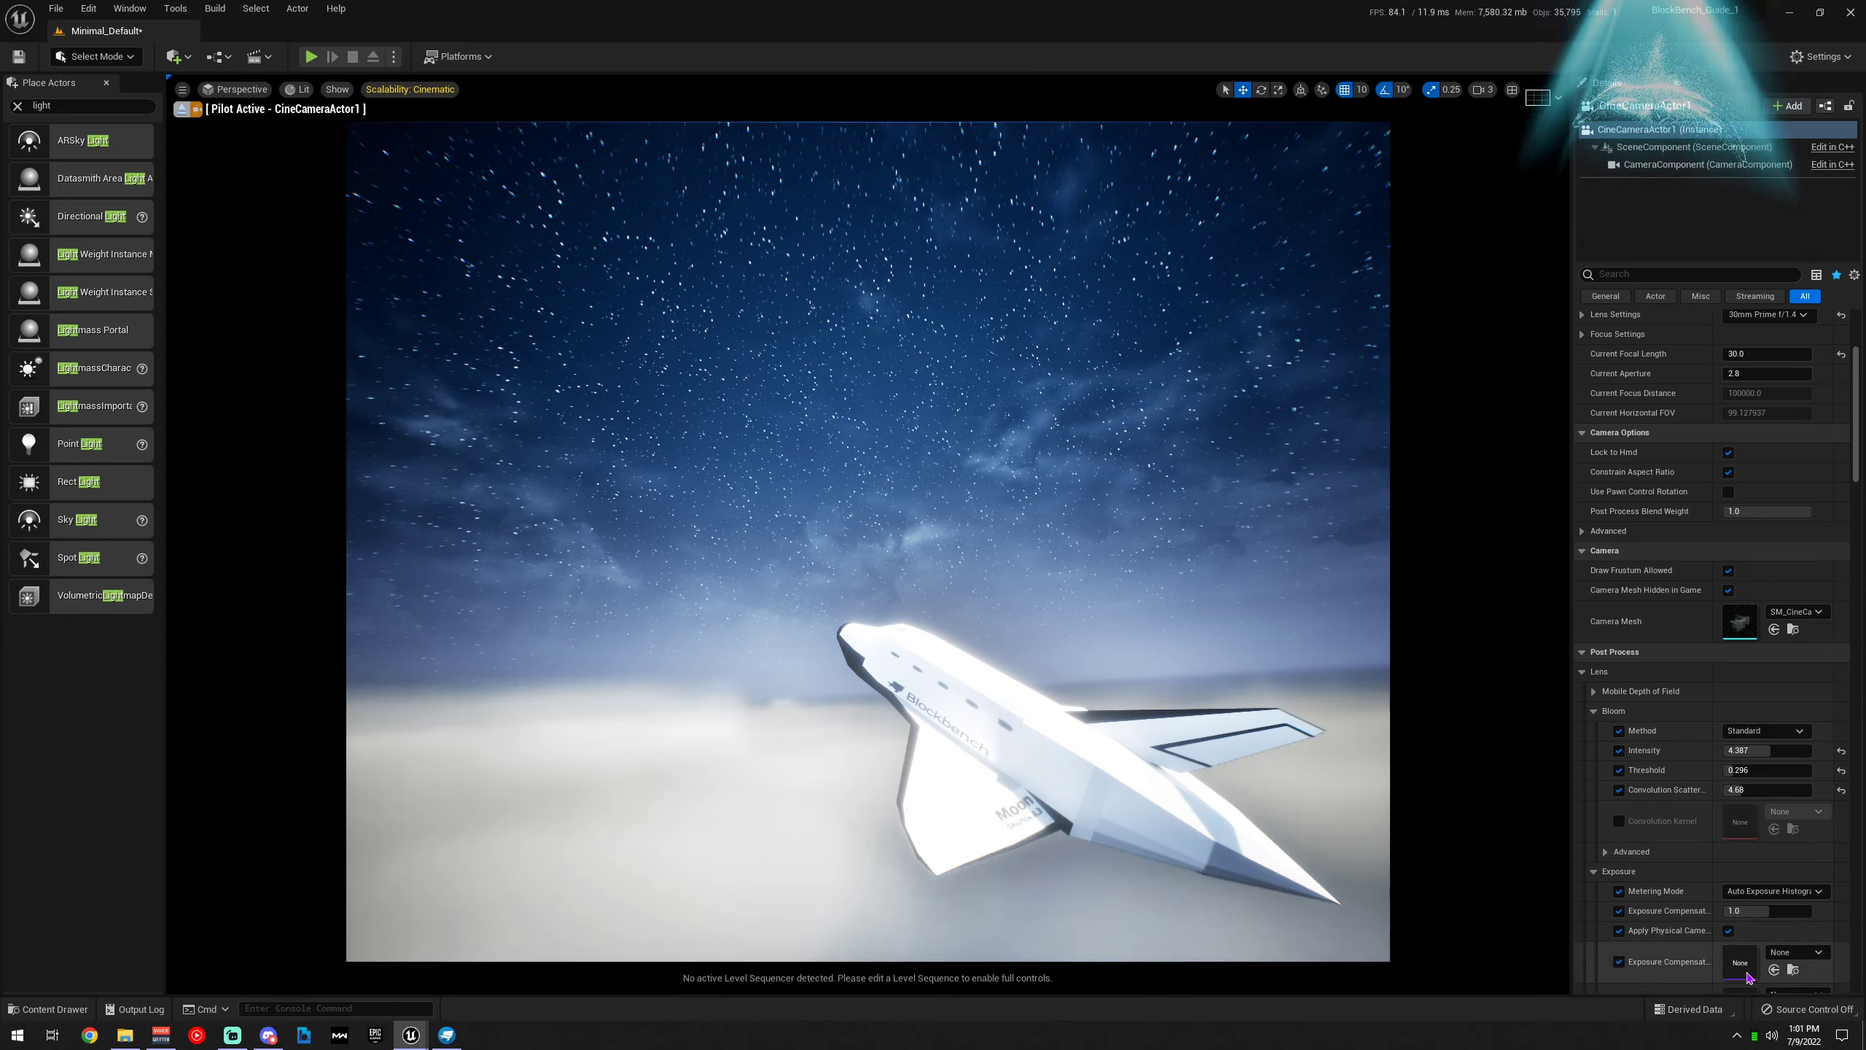
Open the saved screenshots folder and view HighresScreenshot00001.png
{"action": "left_click", "coordinate": [1704, 970]}
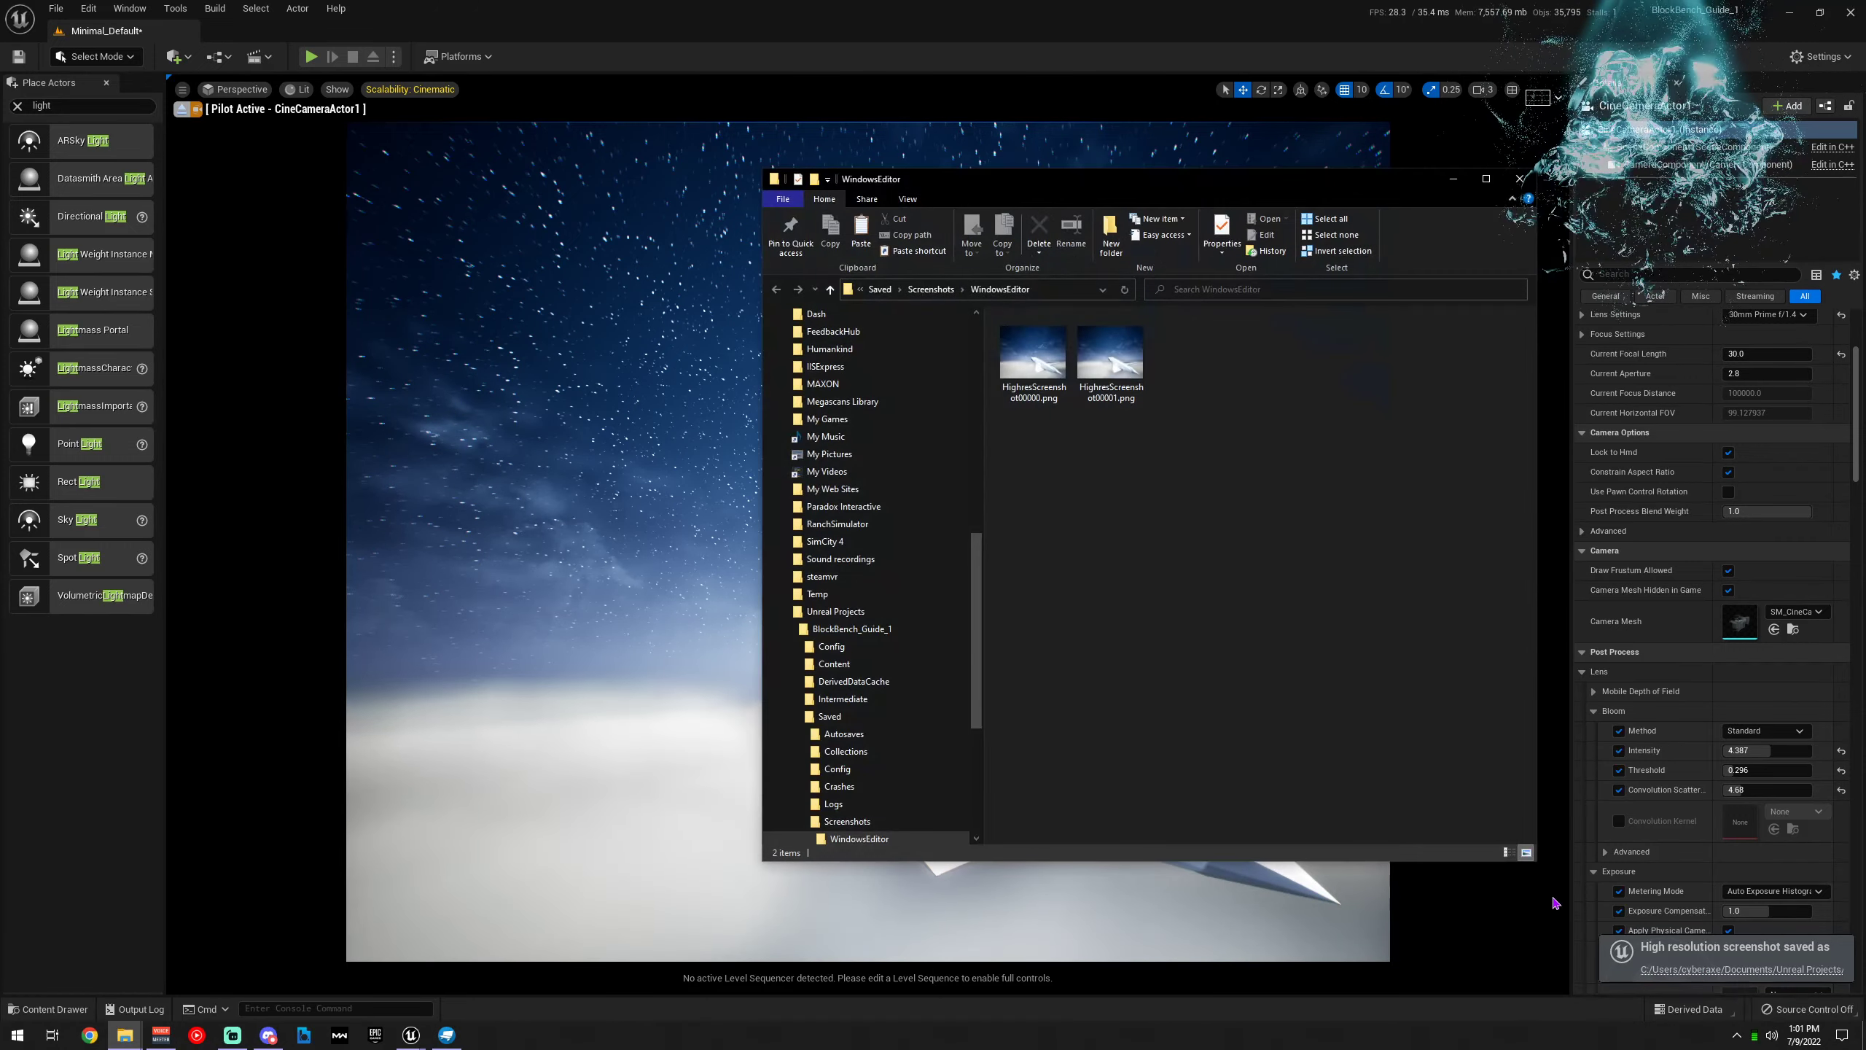
{"action": "left_click", "coordinate": [1106, 363]}
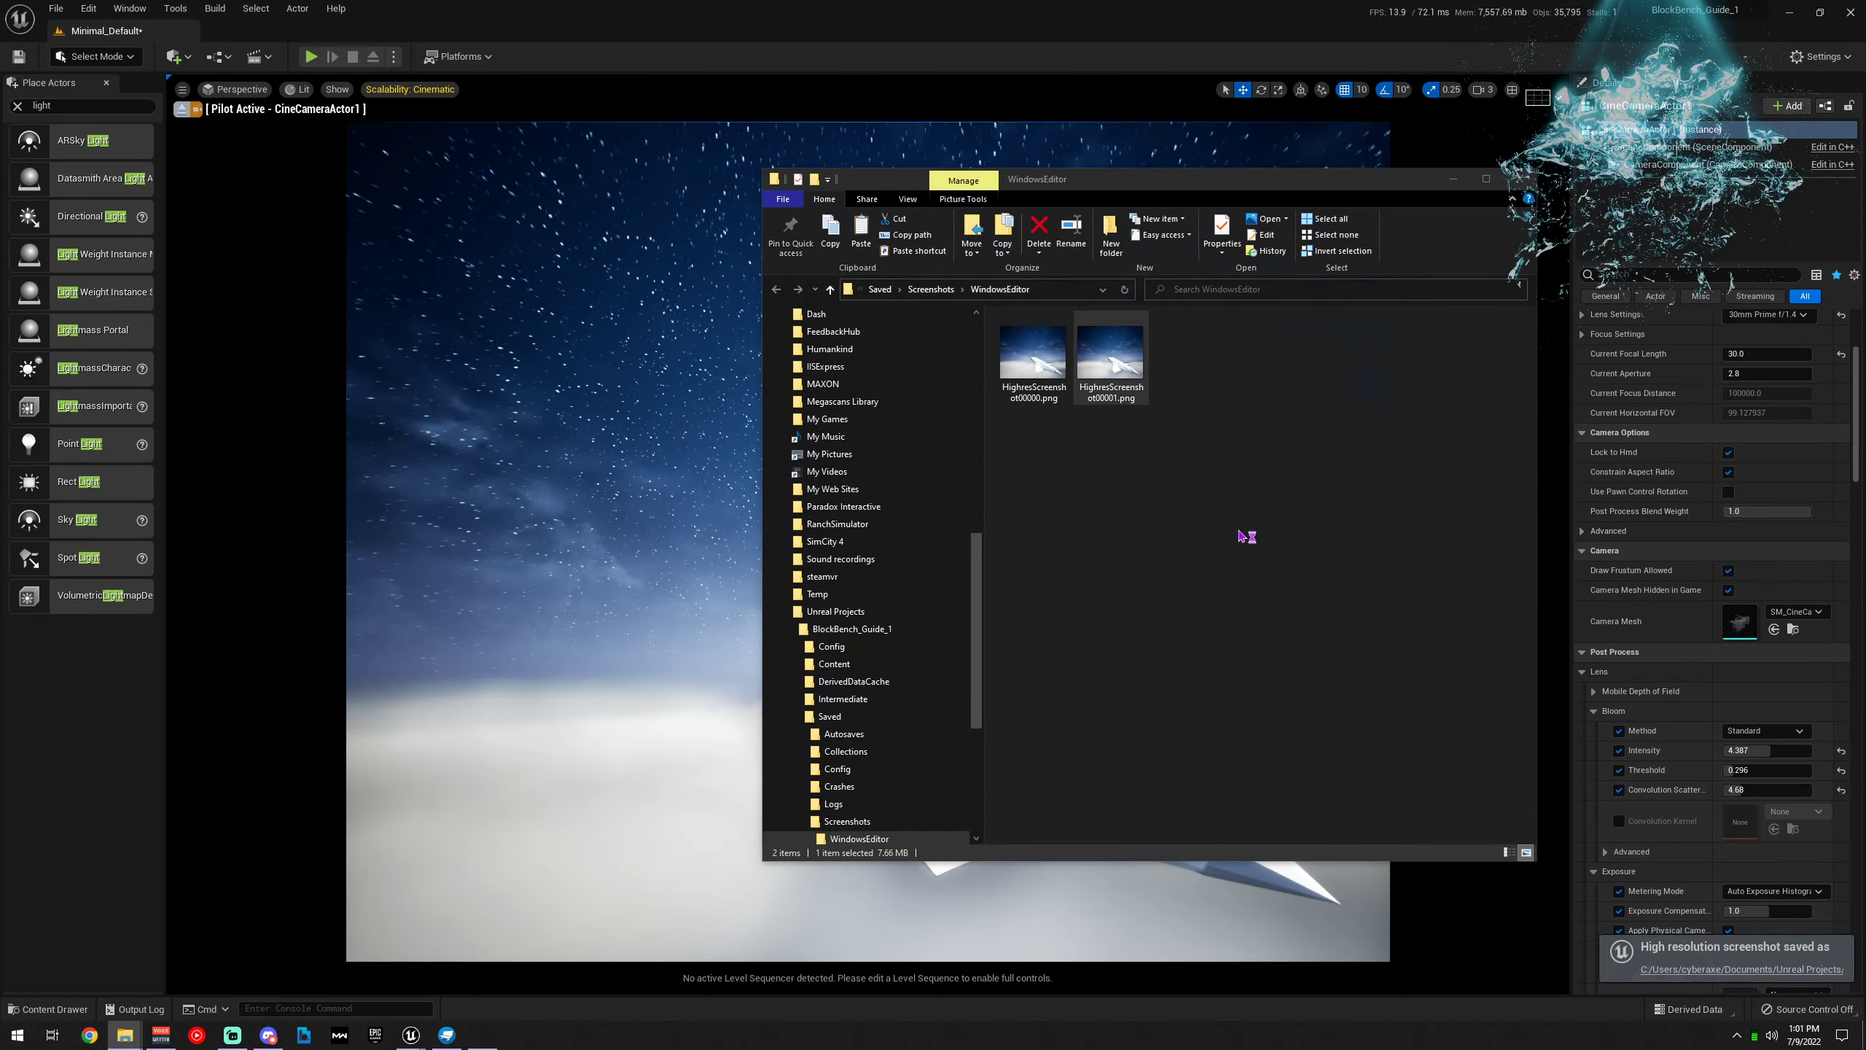
{"action": "double_click", "coordinate": [1109, 360]}
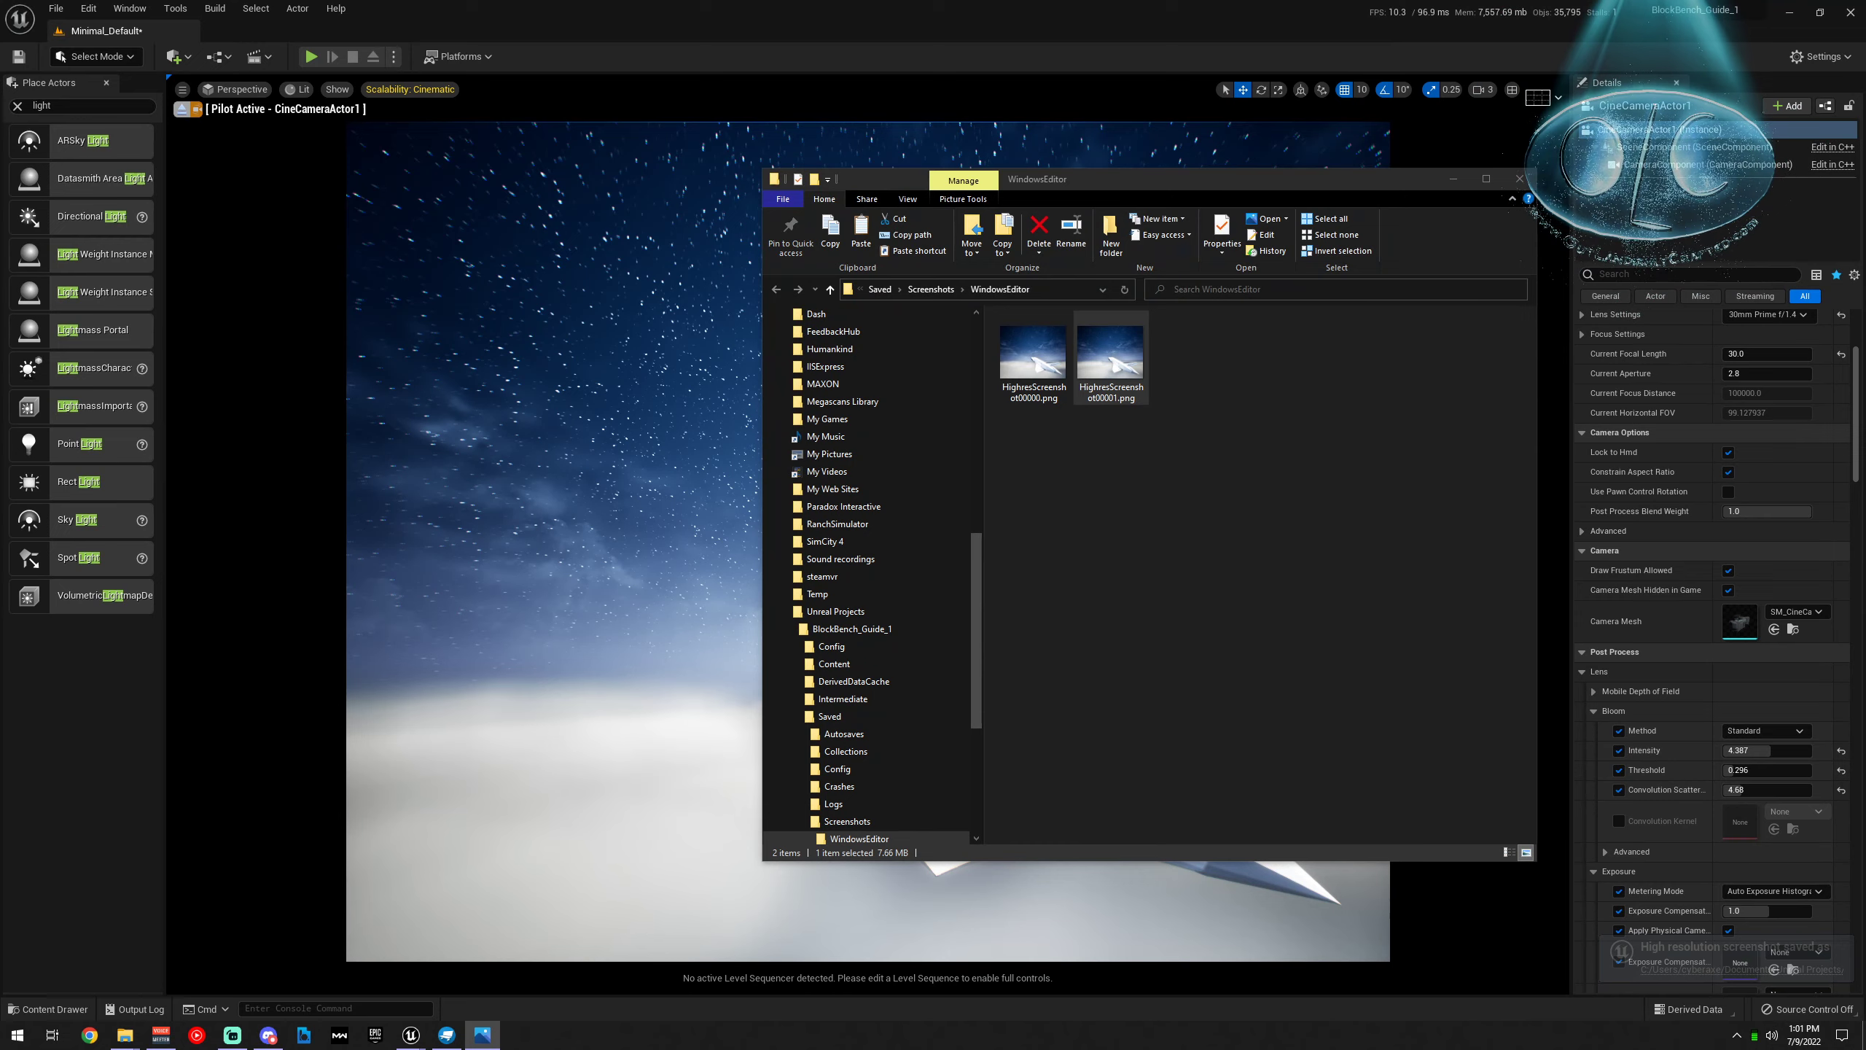
{"action": "double_click", "coordinate": [986, 284]}
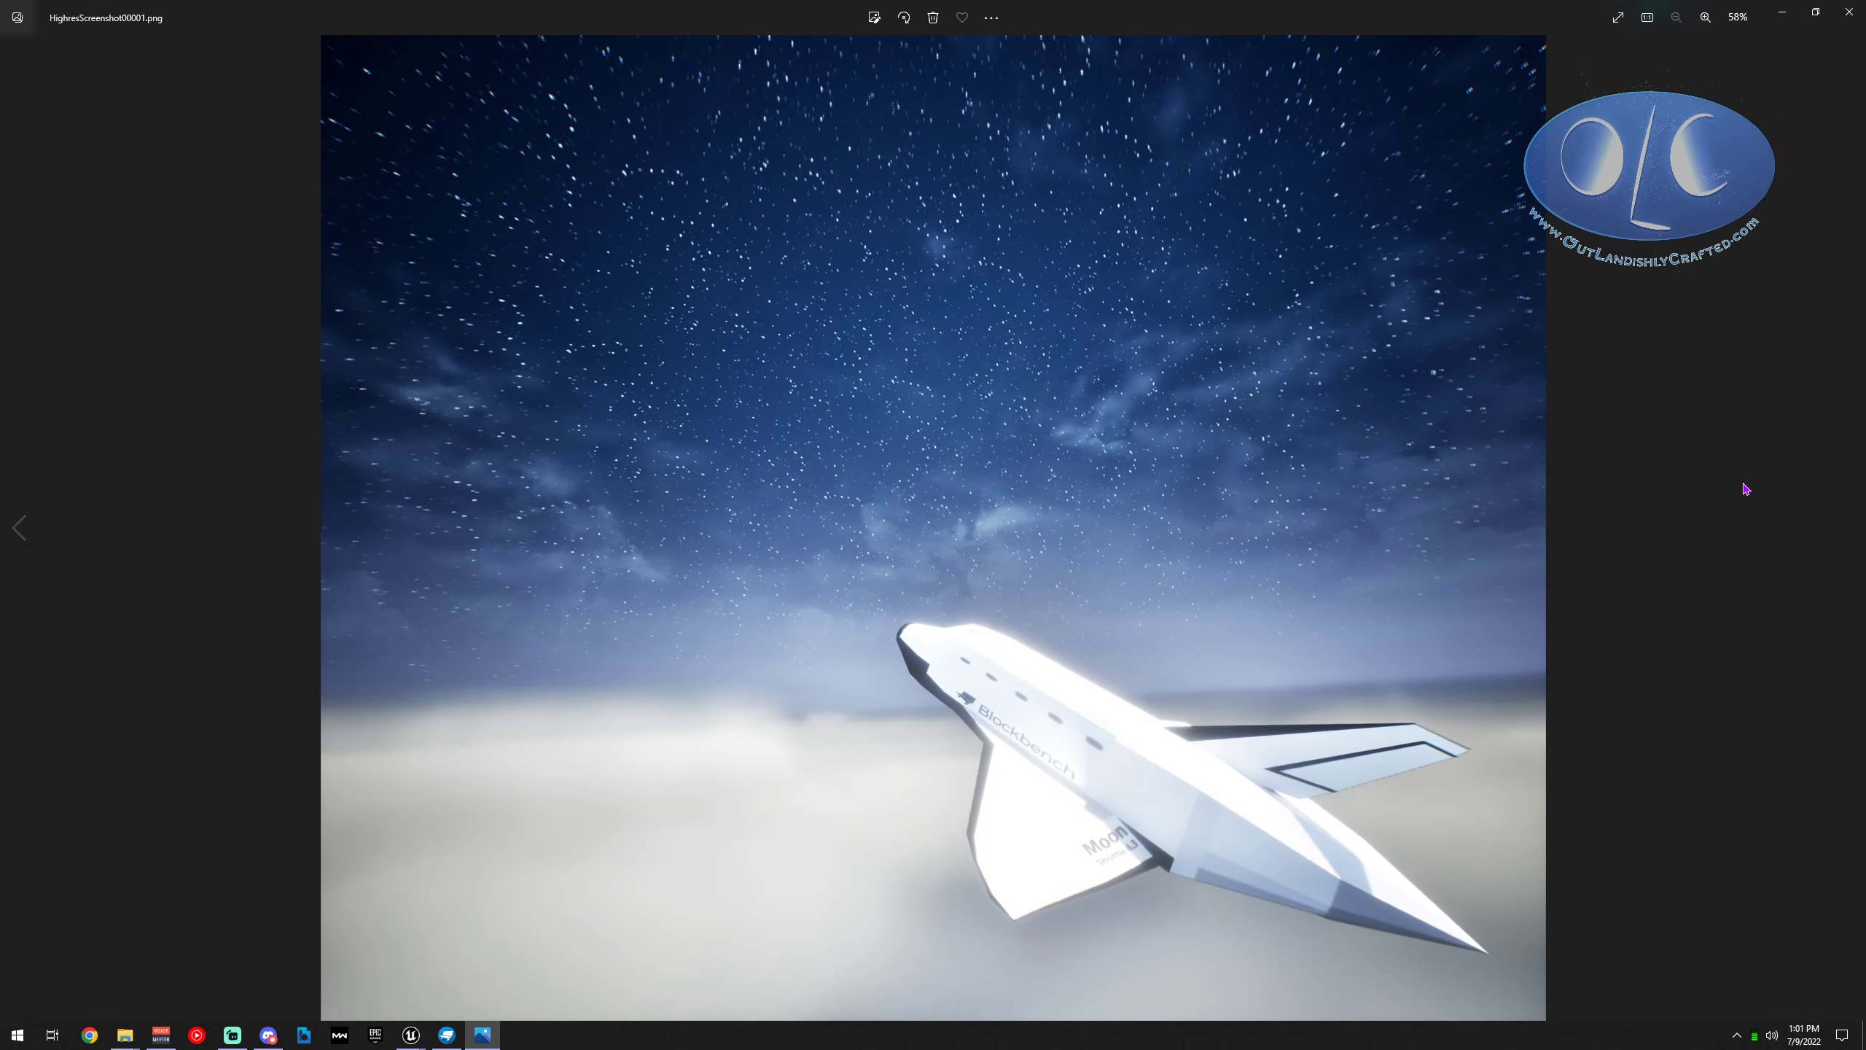
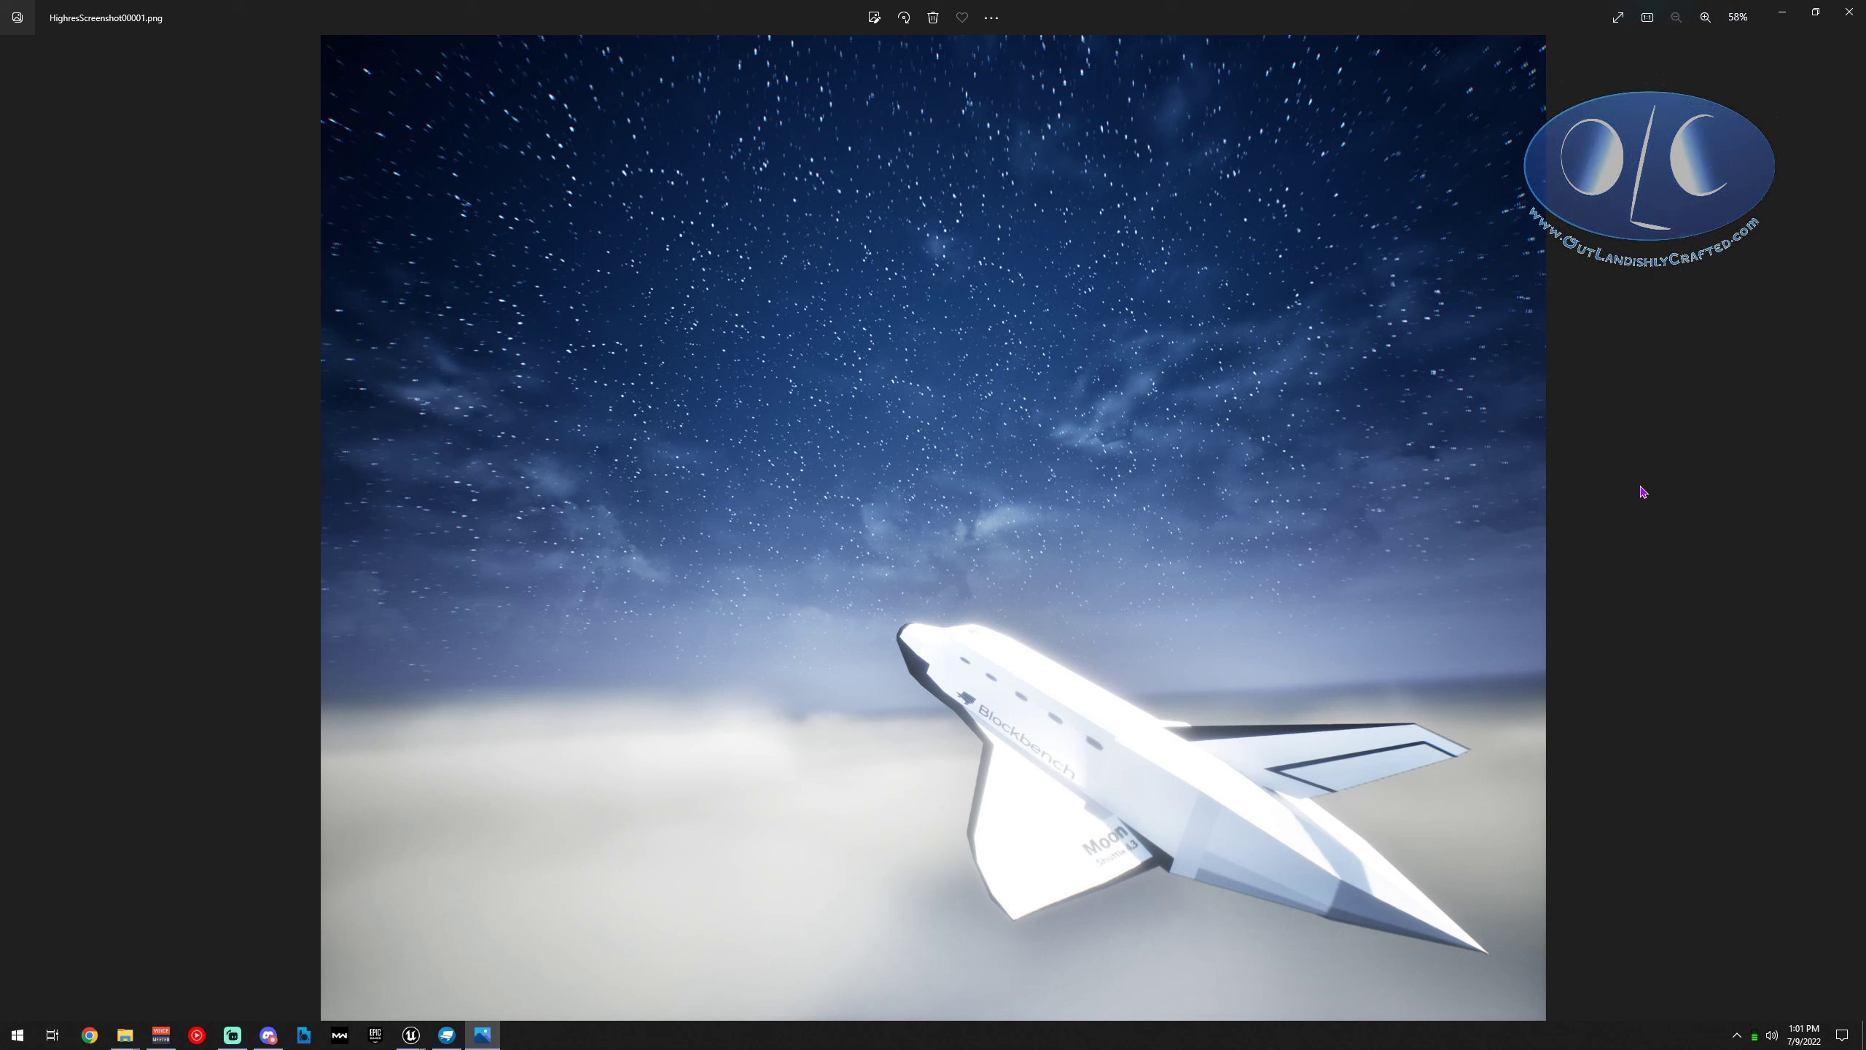
Close the image and its folder, and save all changed project files
{"action": "left_click", "coordinate": [1848, 11]}
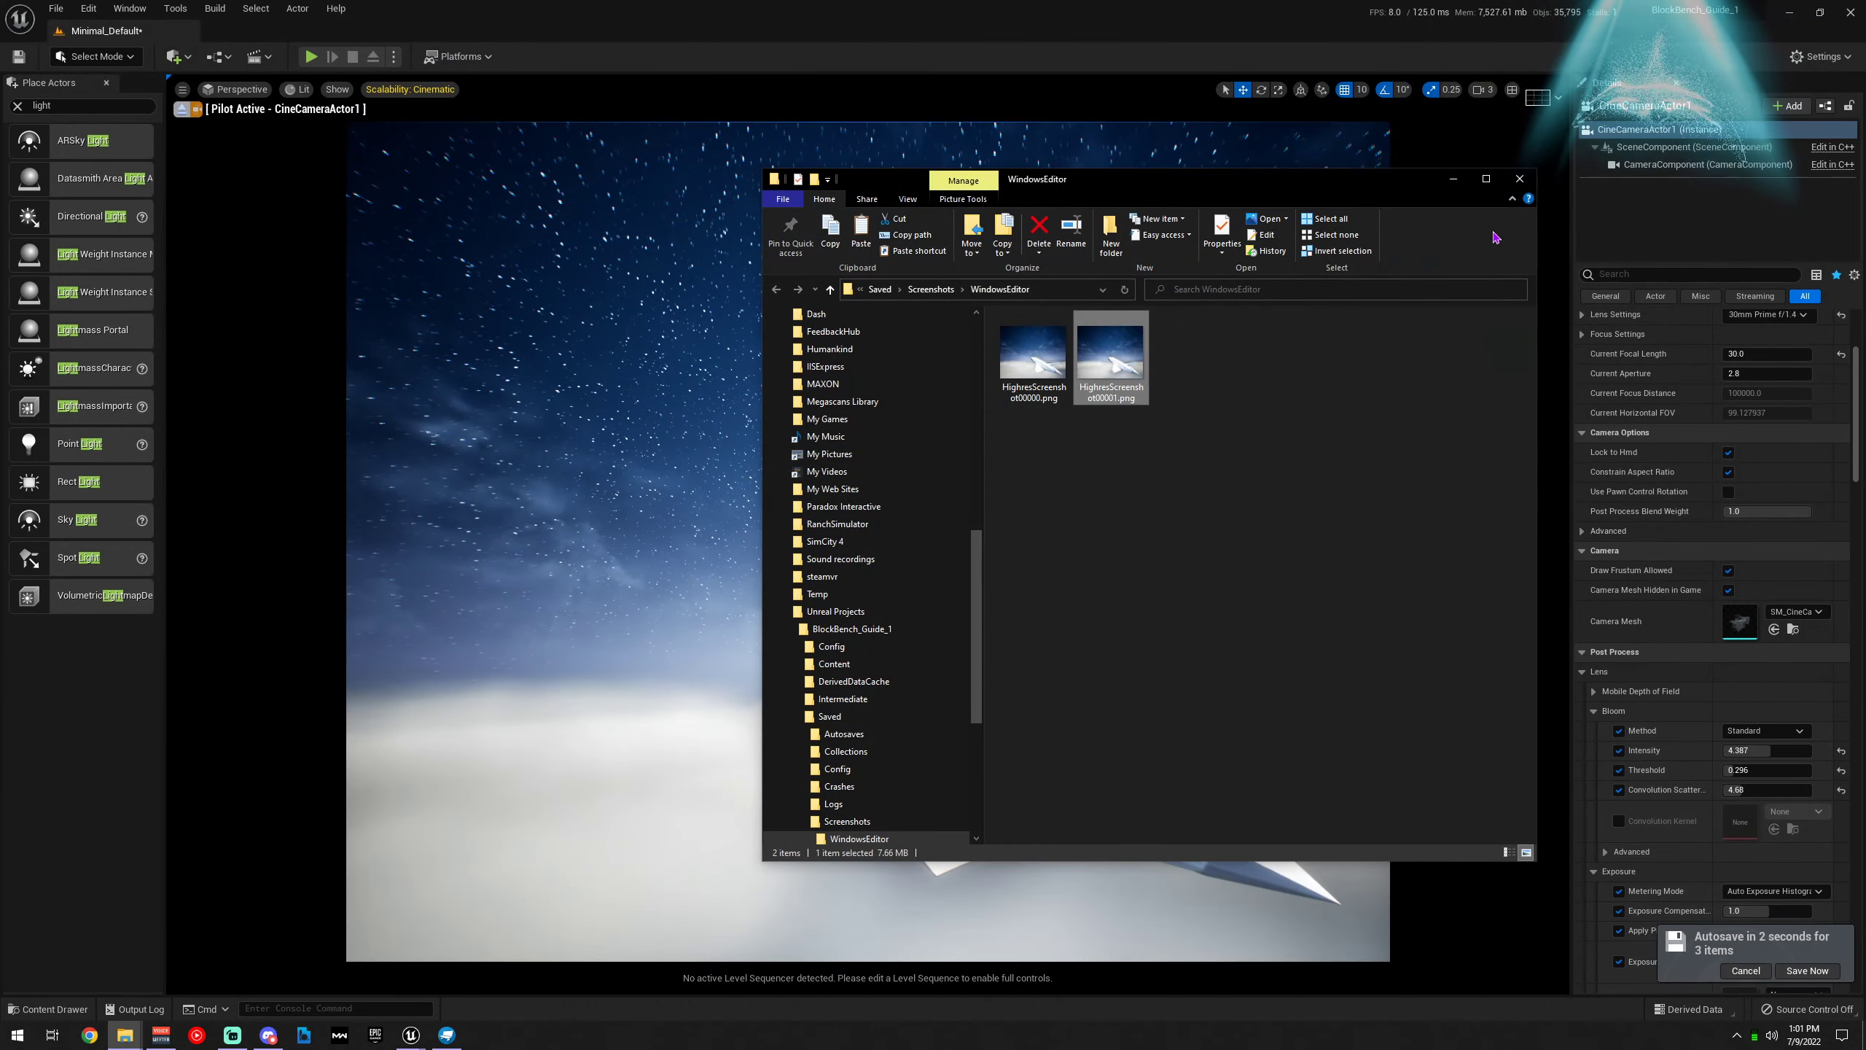
{"action": "left_click", "coordinate": [1519, 189]}
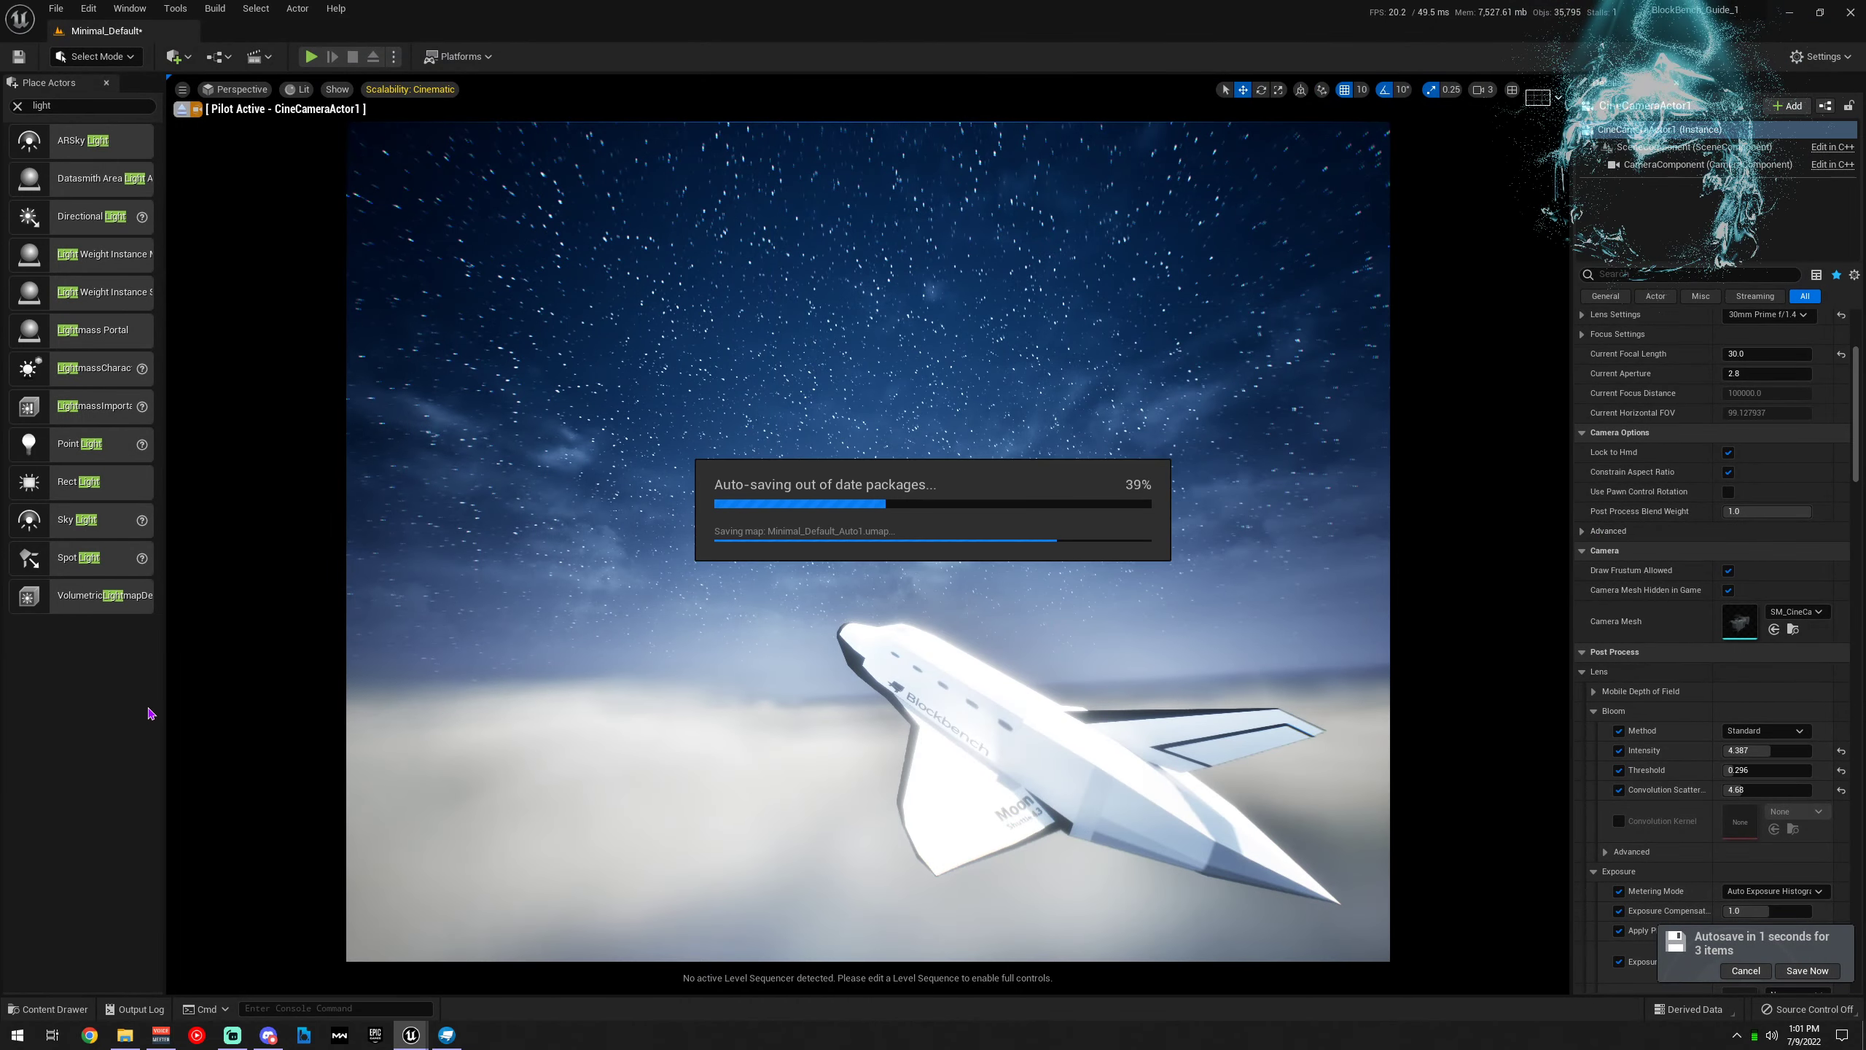
{"action": "left_click", "coordinate": [56, 8]}
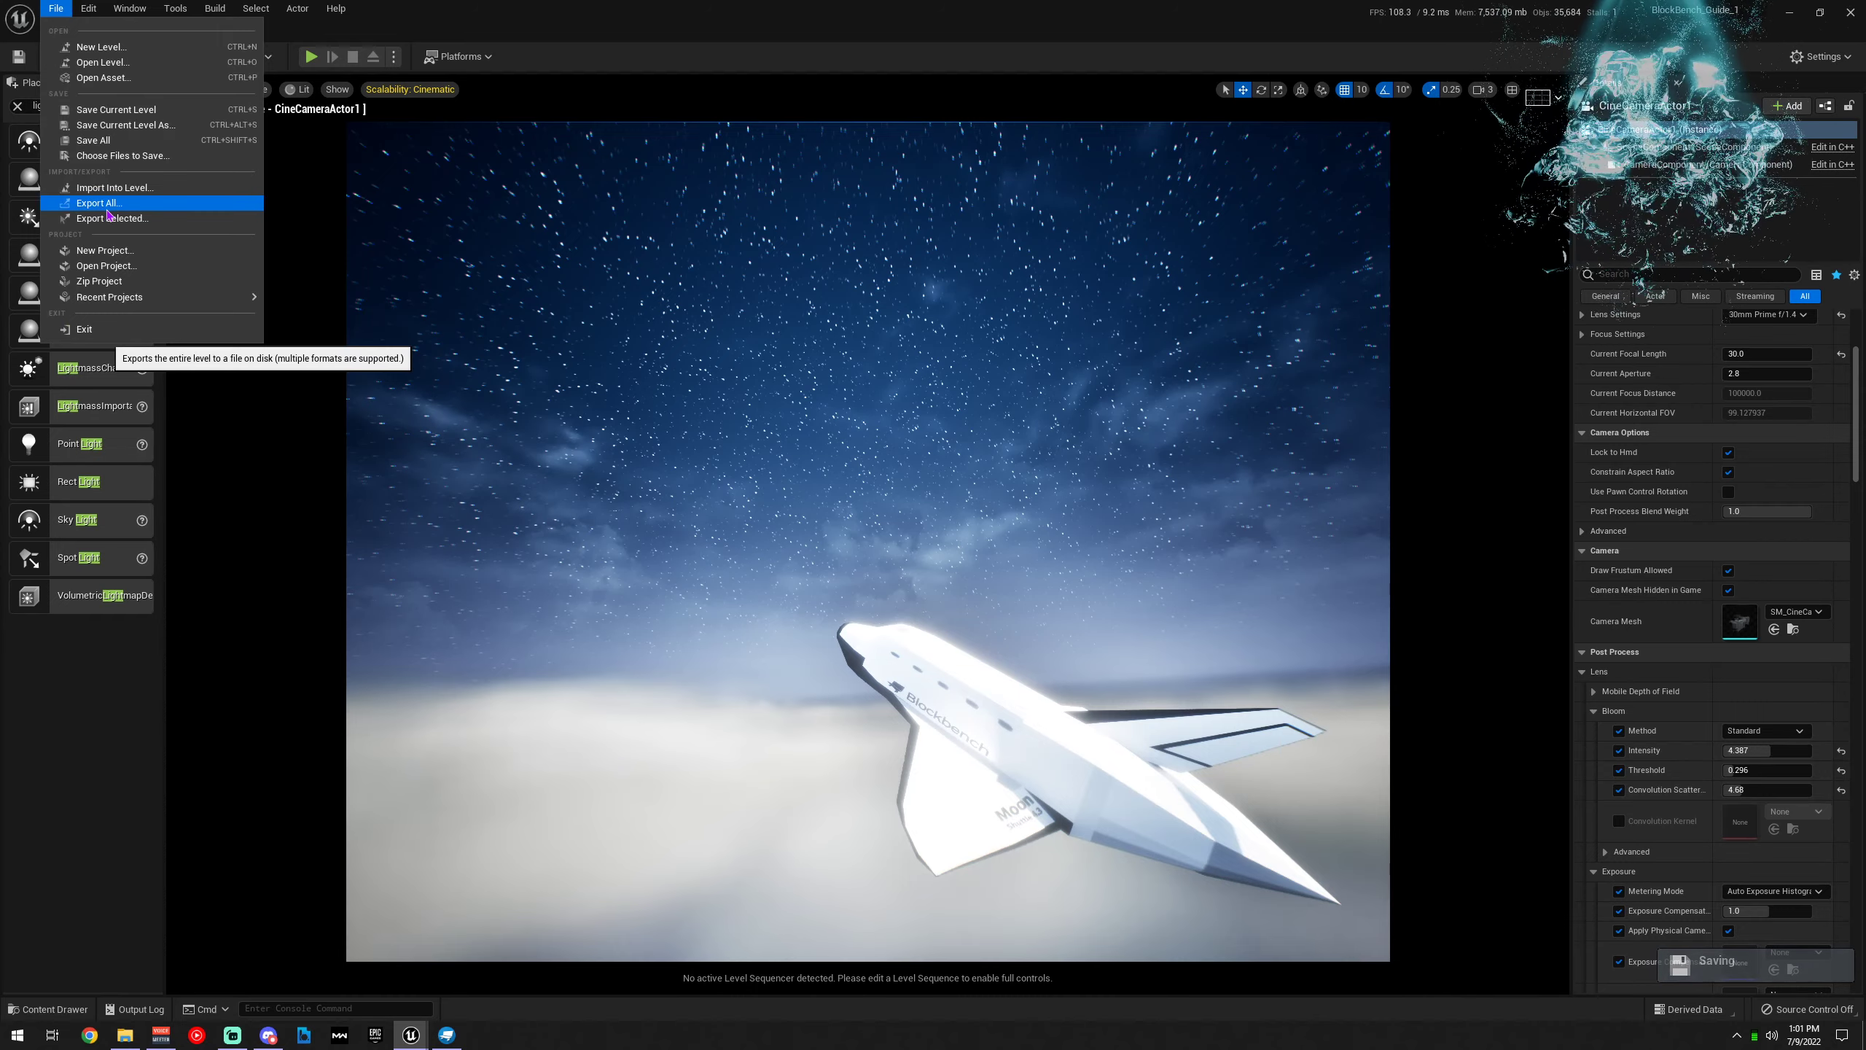
{"action": "left_click", "coordinate": [94, 140]}
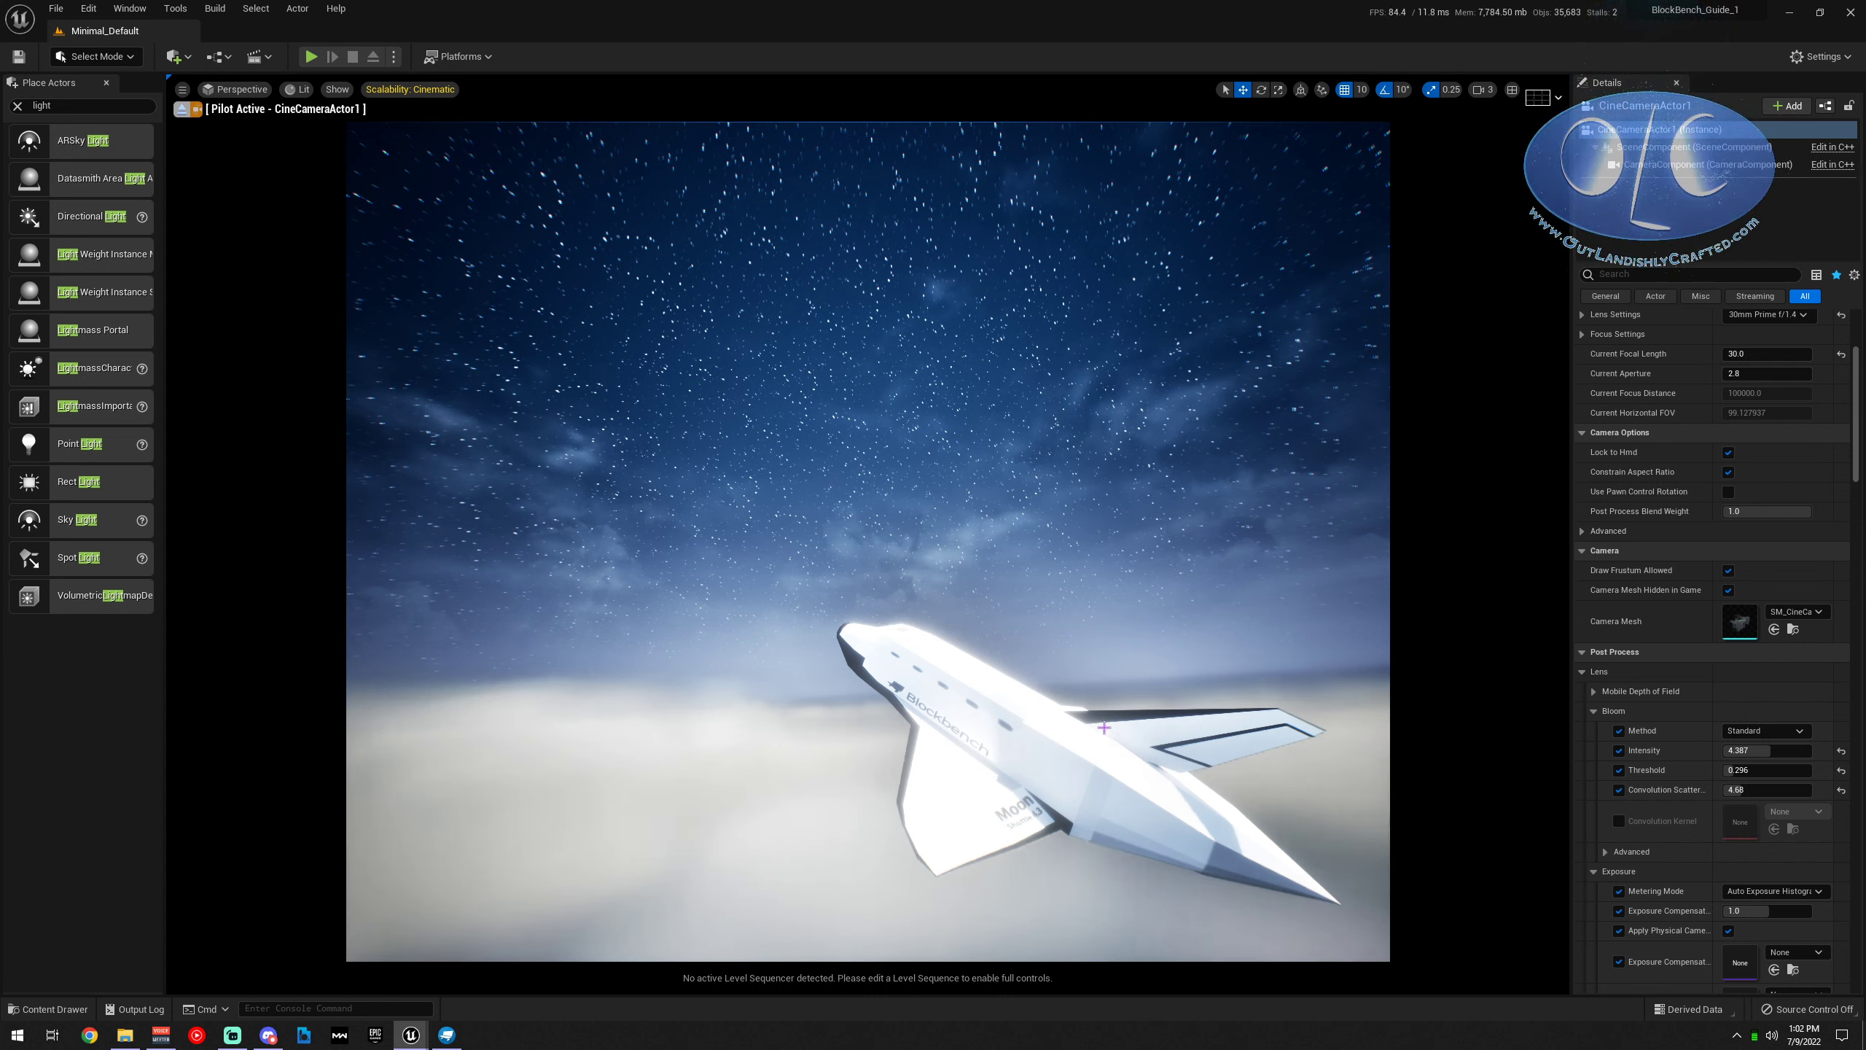
Open the shuttle's m_0 material and fit its editor window beside the shuttle so both stay visible
{"action": "left_click", "coordinate": [1029, 741]}
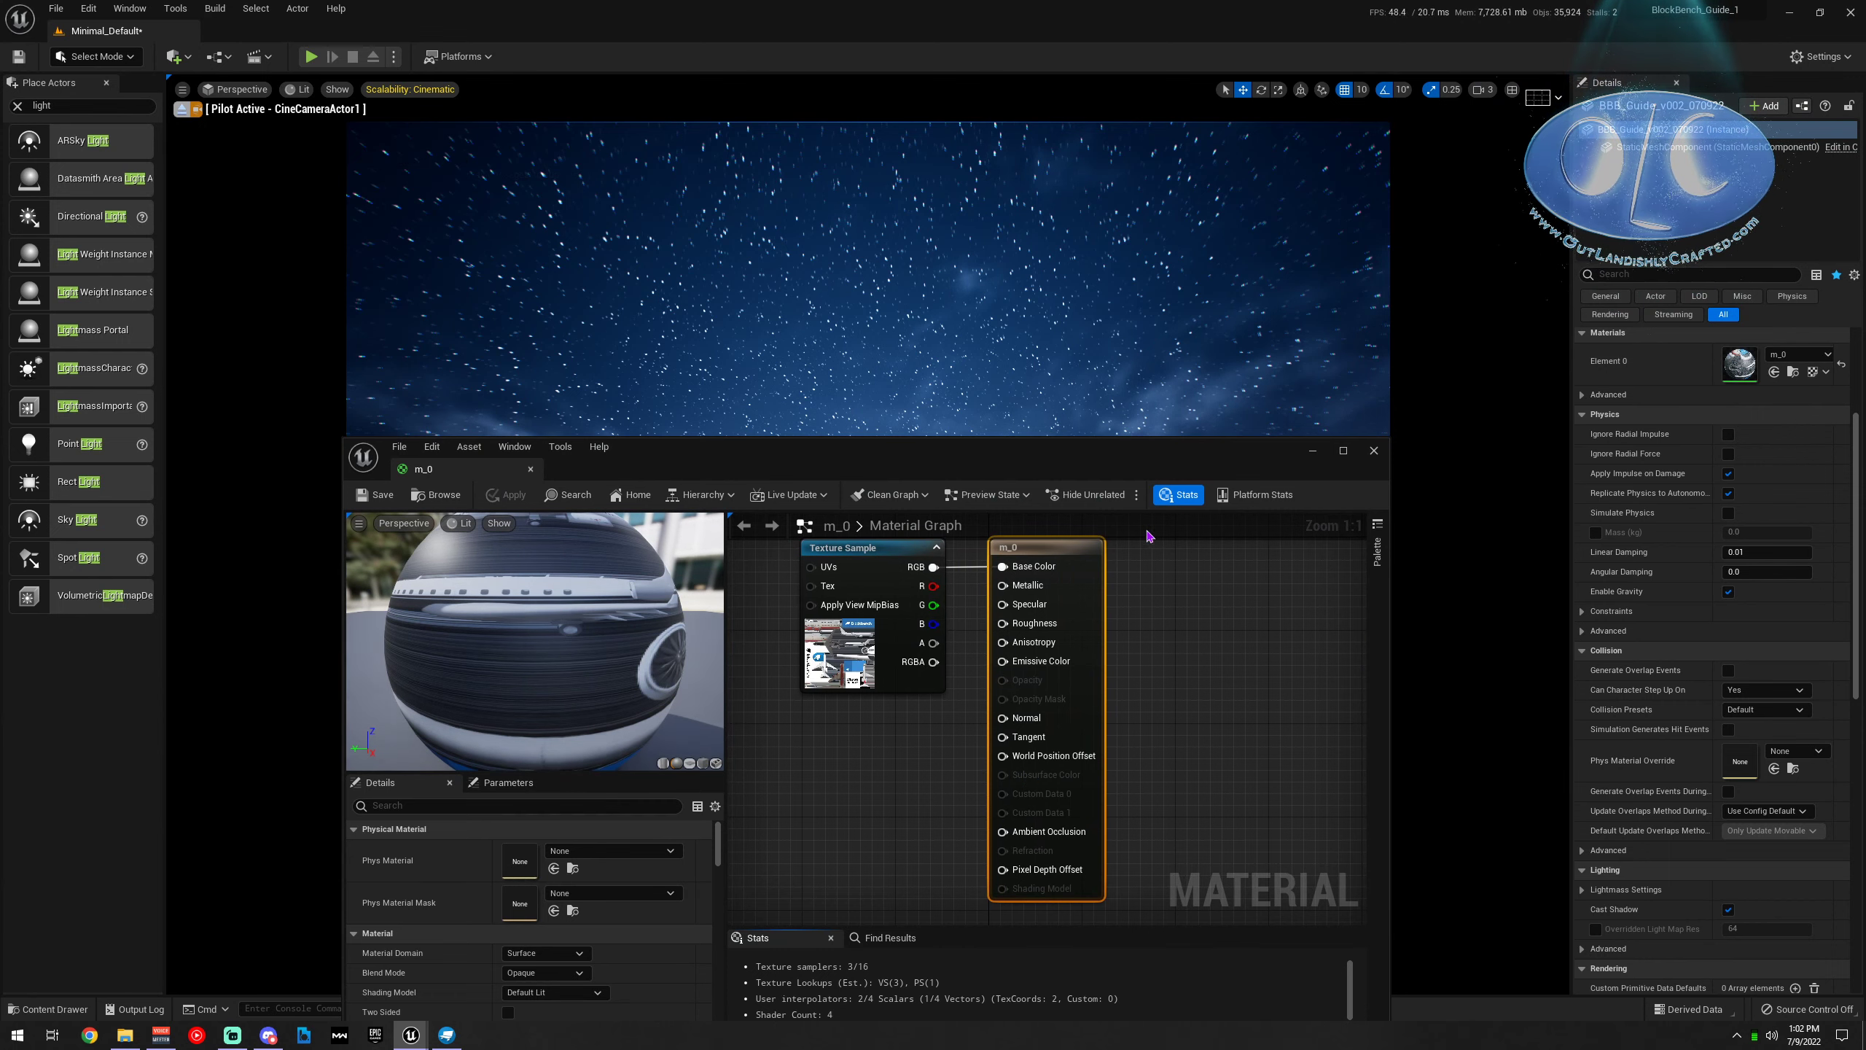
{"action": "left_click_drag", "start_coordinate": [1114, 449], "coordinate": [778, 172]}
{"action": "left_click_drag", "start_coordinate": [1054, 412], "coordinate": [692, 415]}
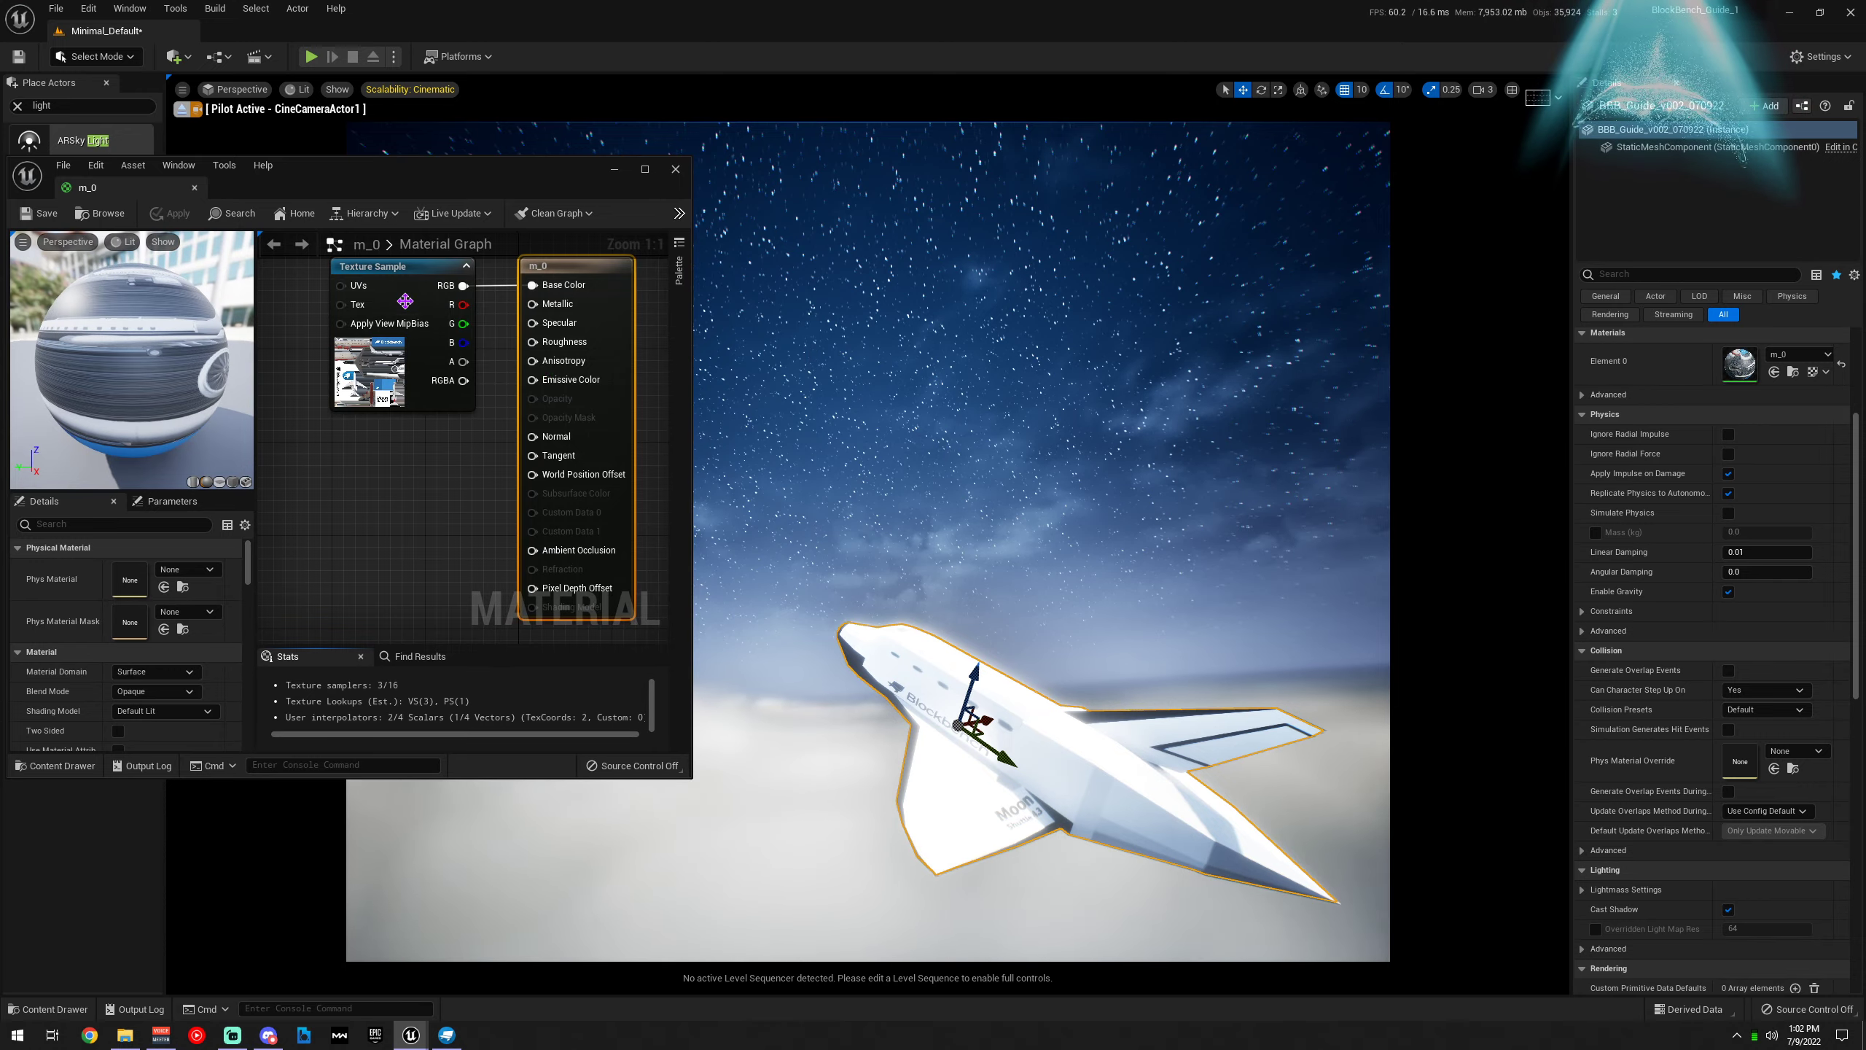
Promote the Metallic input of m_0 to a scalar parameter, space the nodes apart, and set its default value to 1
{"action": "left_click_drag", "start_coordinate": [404, 297], "coordinate": [325, 303]}
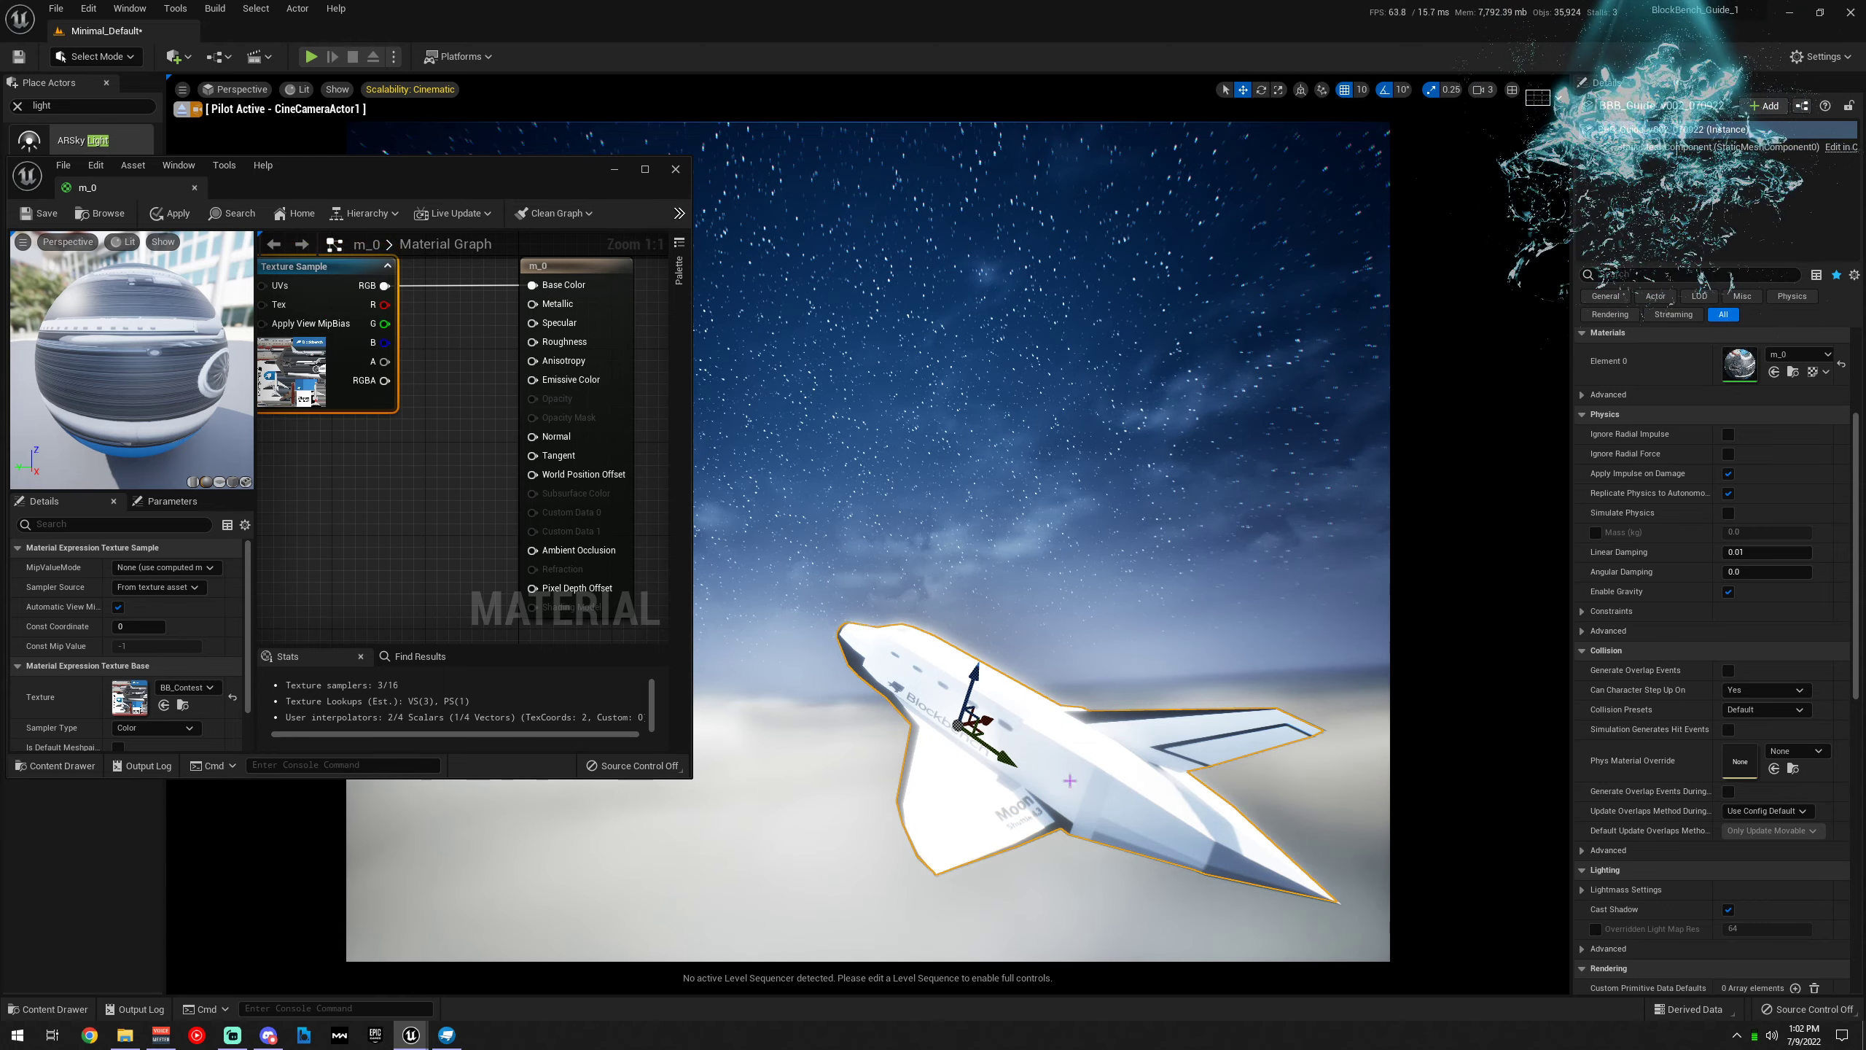
{"action": "left_click", "coordinate": [446, 456]}
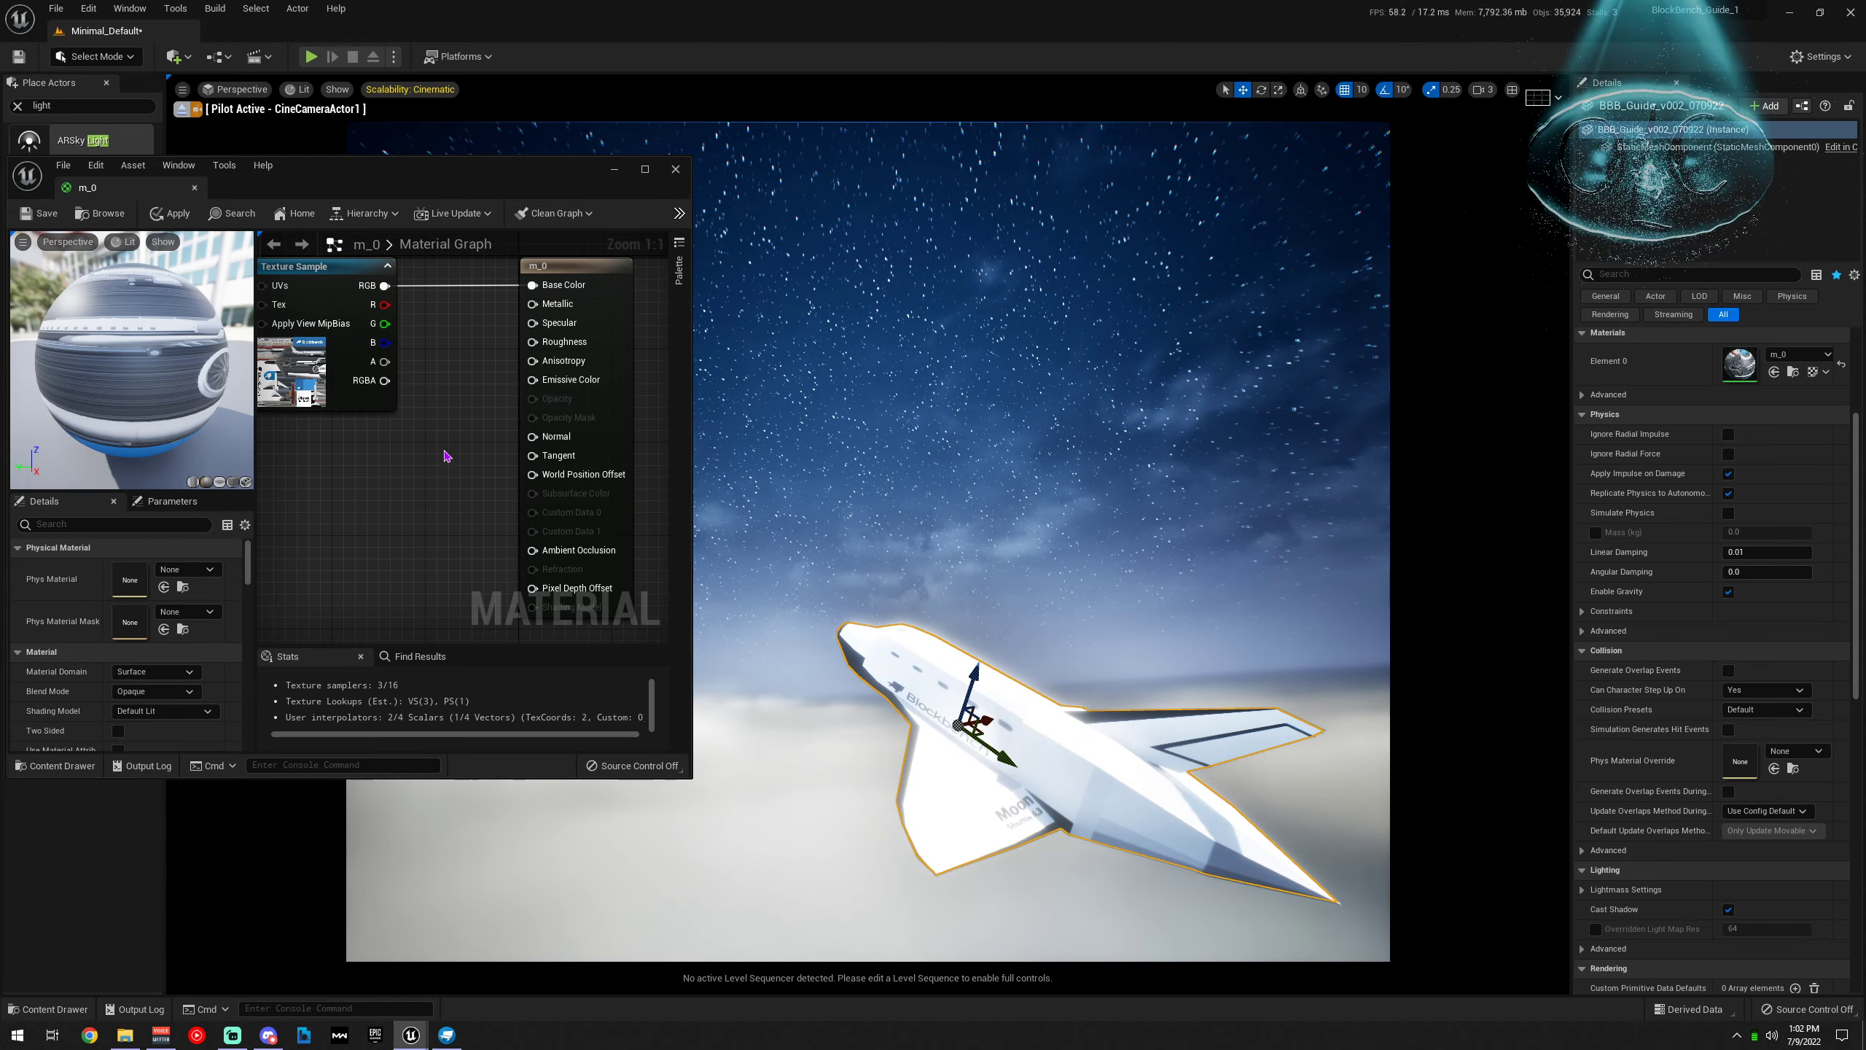
{"action": "left_click", "coordinate": [552, 307]}
{"action": "left_click", "coordinate": [446, 345]}
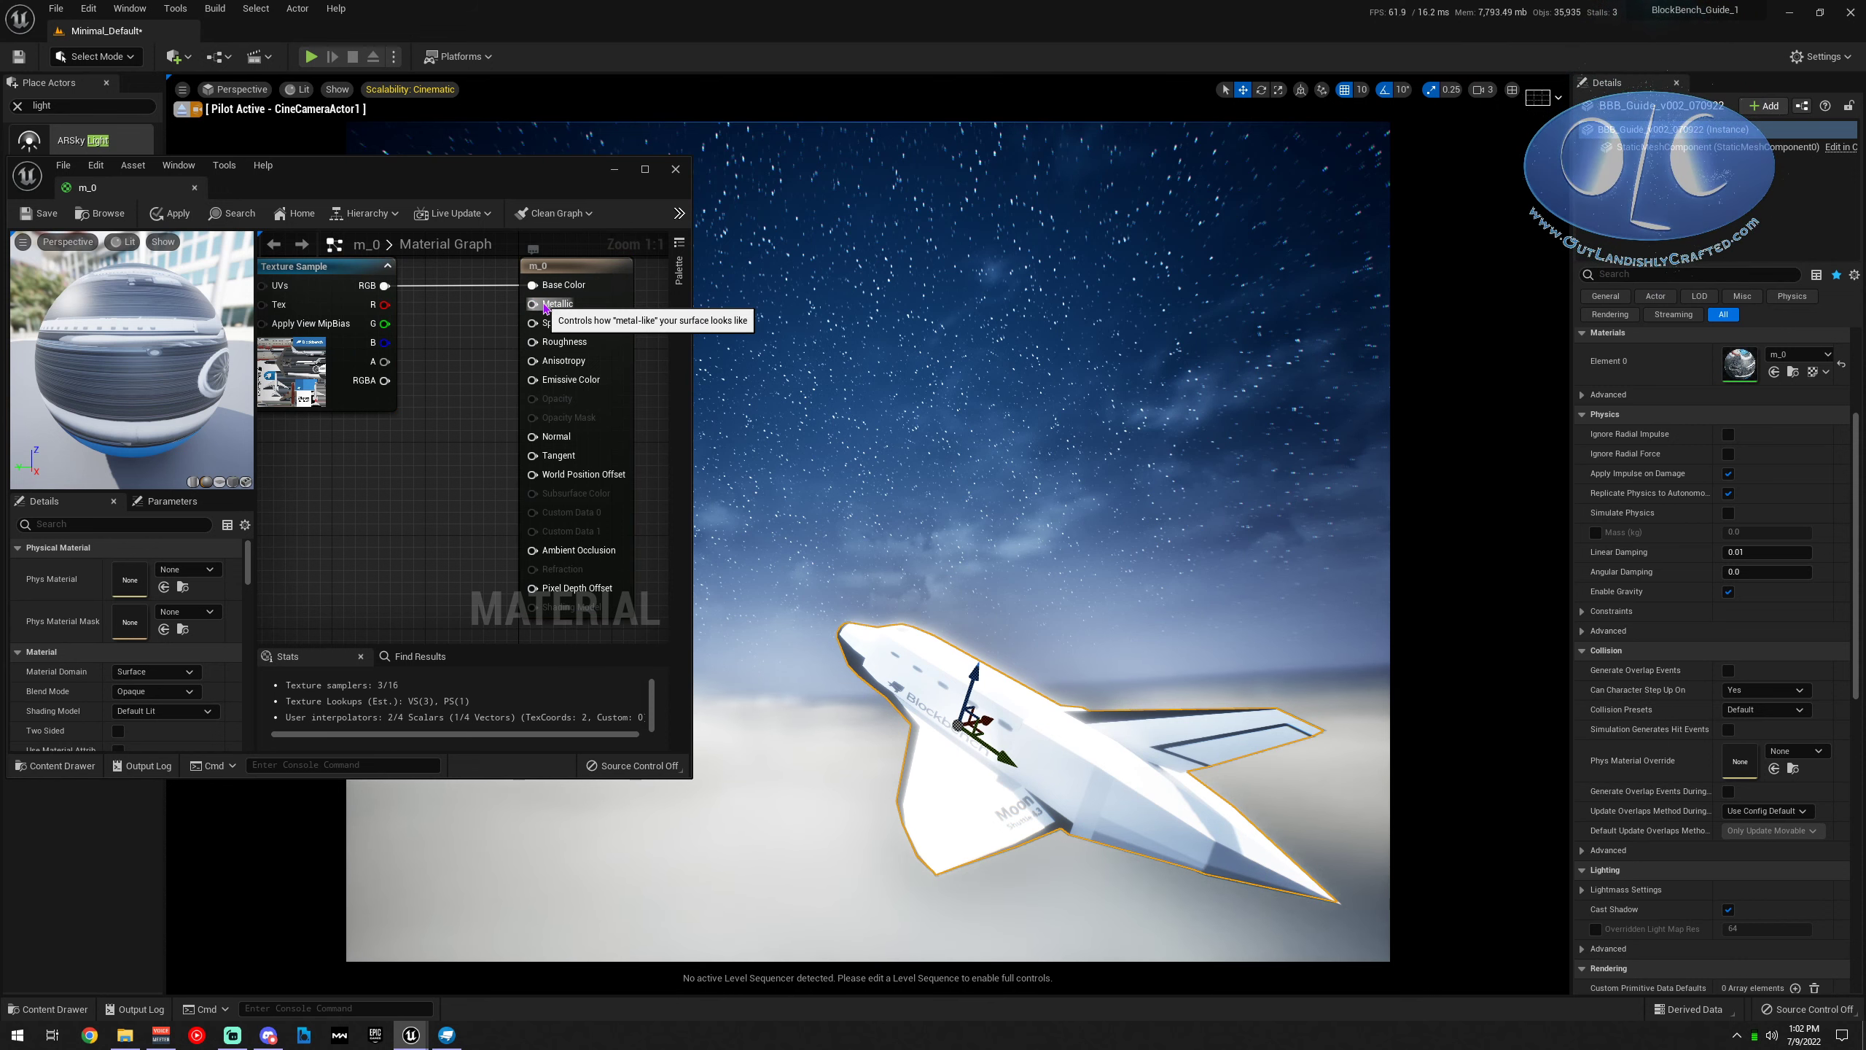
{"action": "left_click", "coordinate": [552, 306]}
{"action": "right_click_drag", "start_coordinate": [439, 410], "coordinate": [430, 466]}
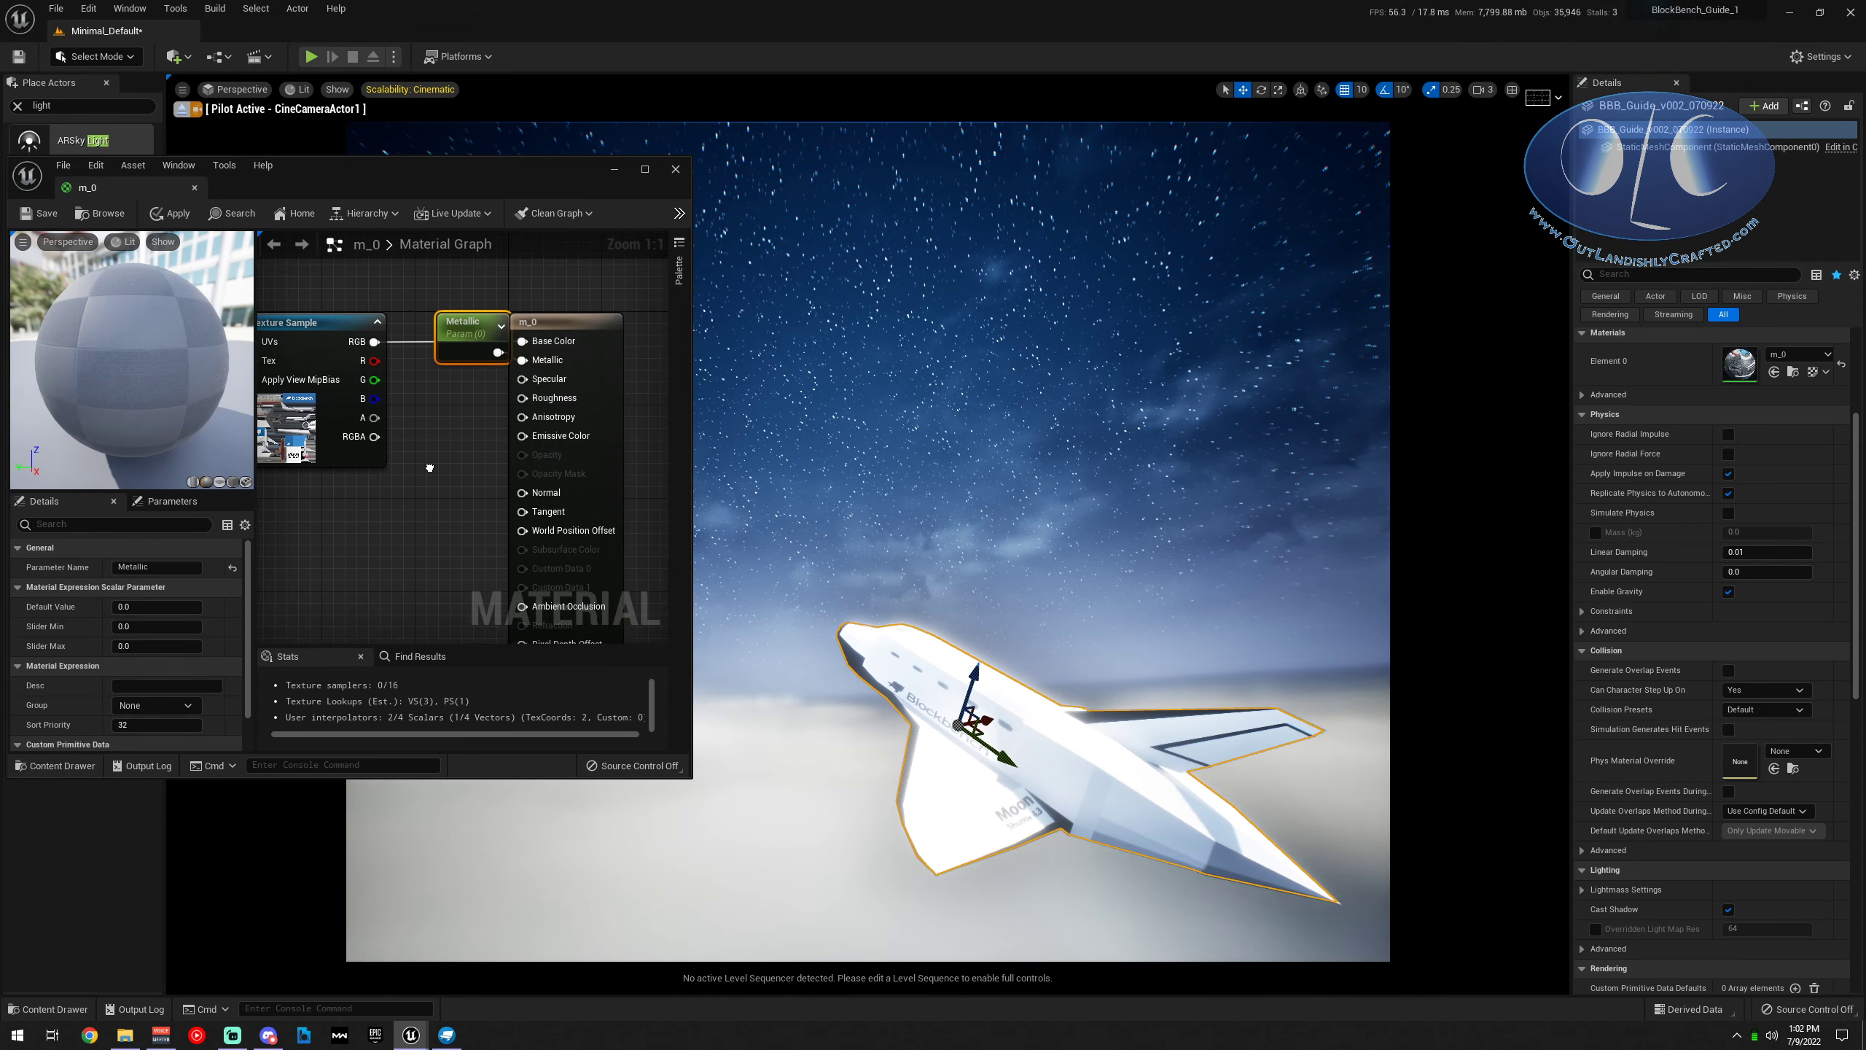
{"action": "mouse_move", "coordinate": [471, 325]}
{"action": "left_mouse_down"}
{"action": "mouse_move", "coordinate": [436, 339]}
{"action": "mouse_move", "coordinate": [457, 298]}
{"action": "left_mouse_up"}
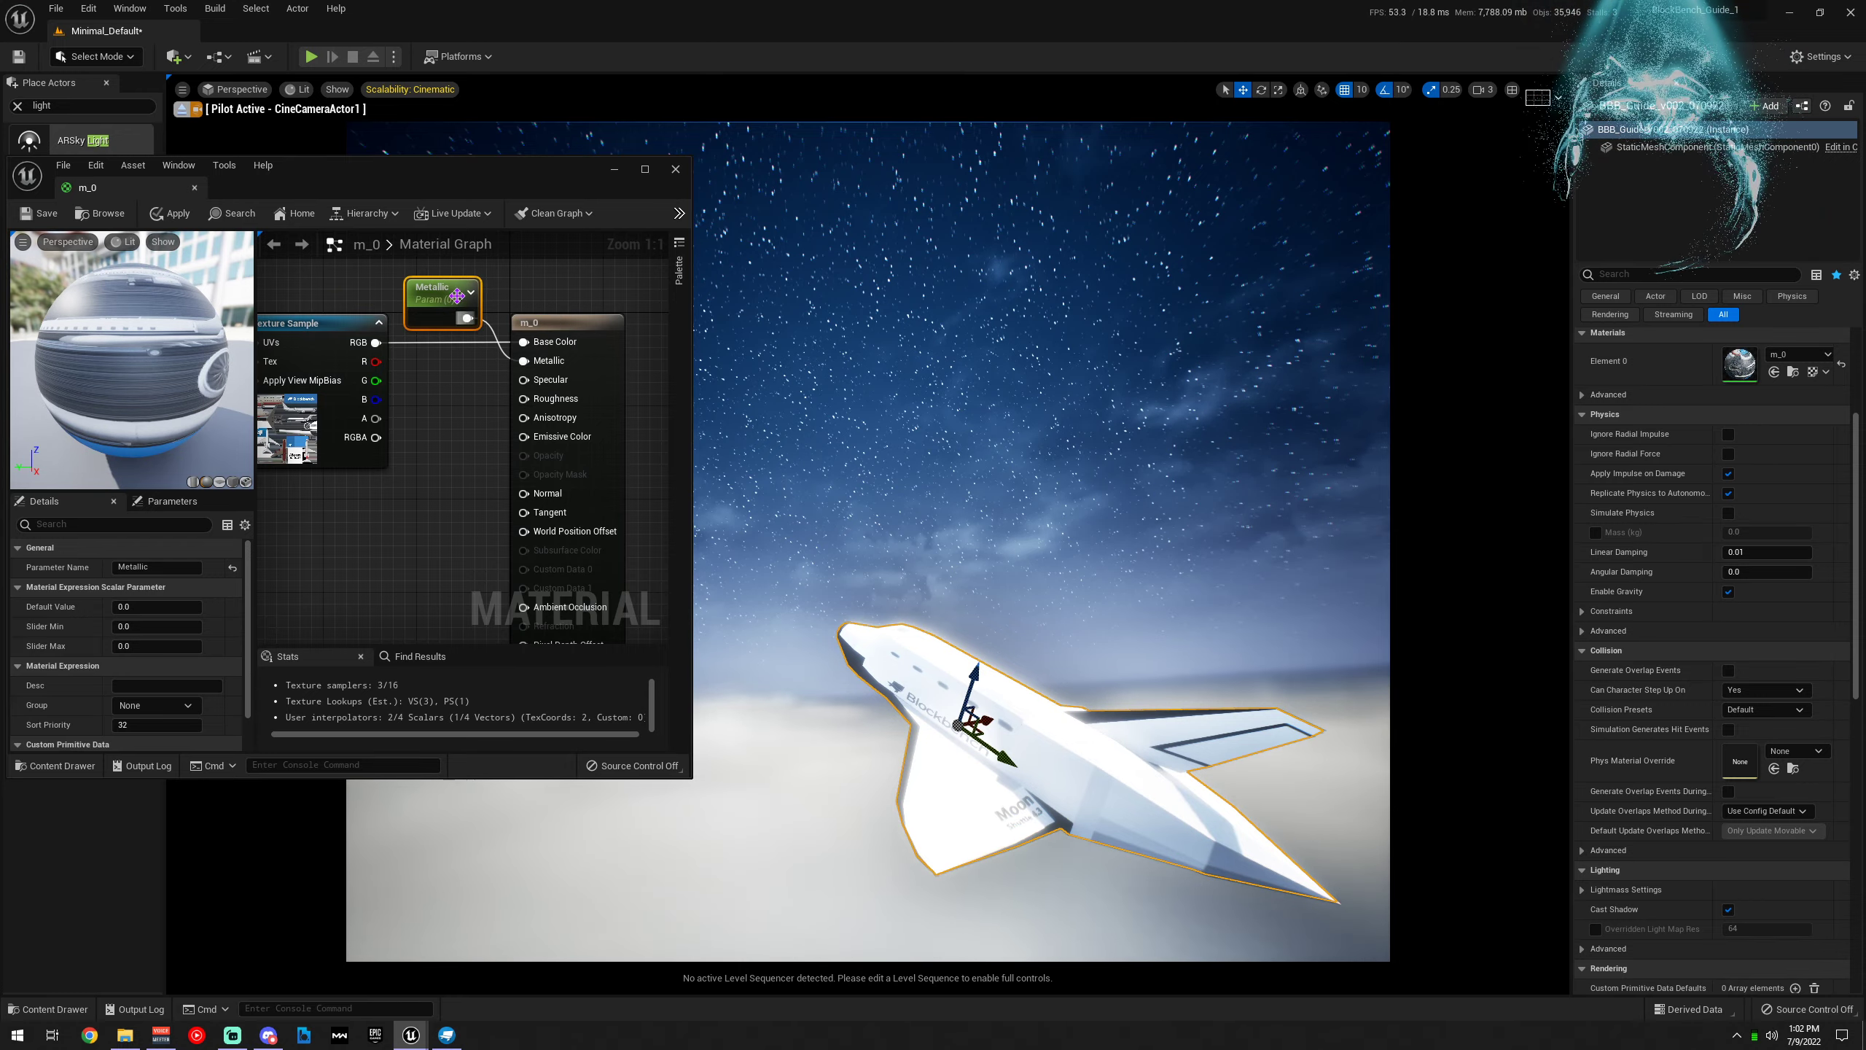
{"action": "left_click", "coordinate": [139, 605]}
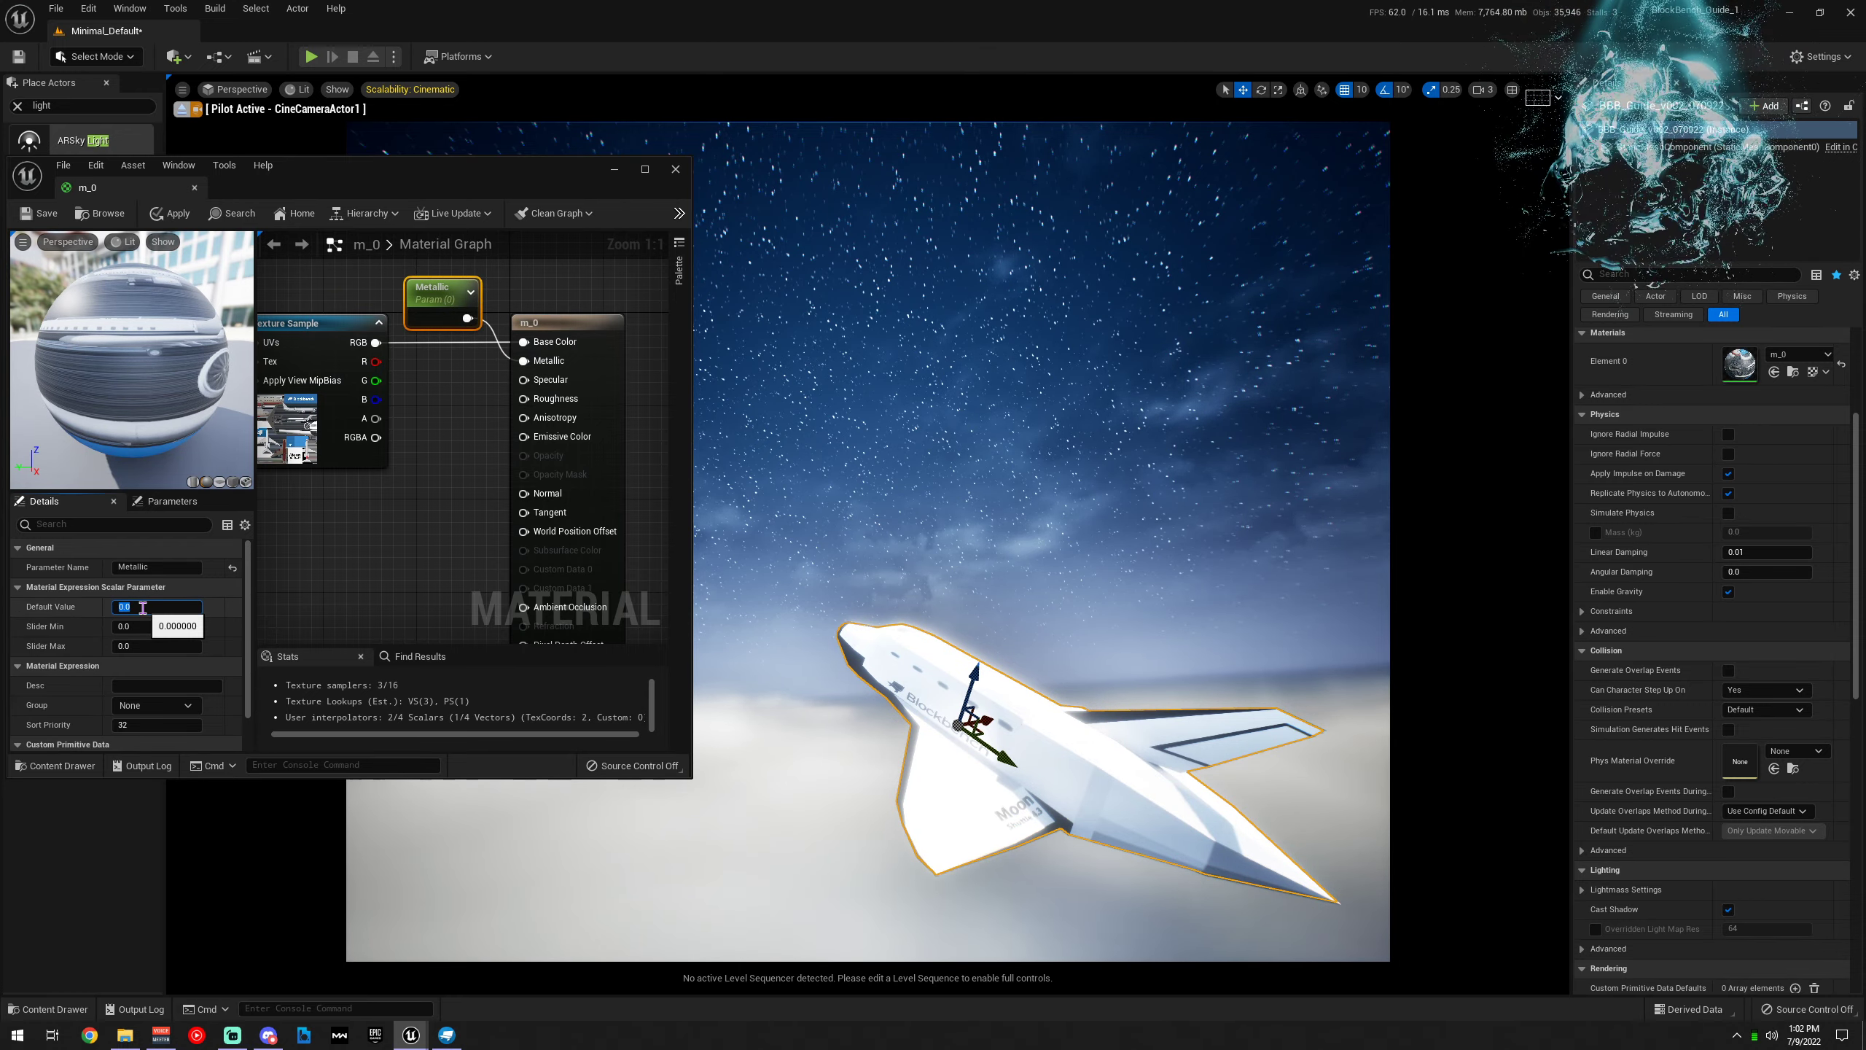
{"action": "key", "text": "Return"}
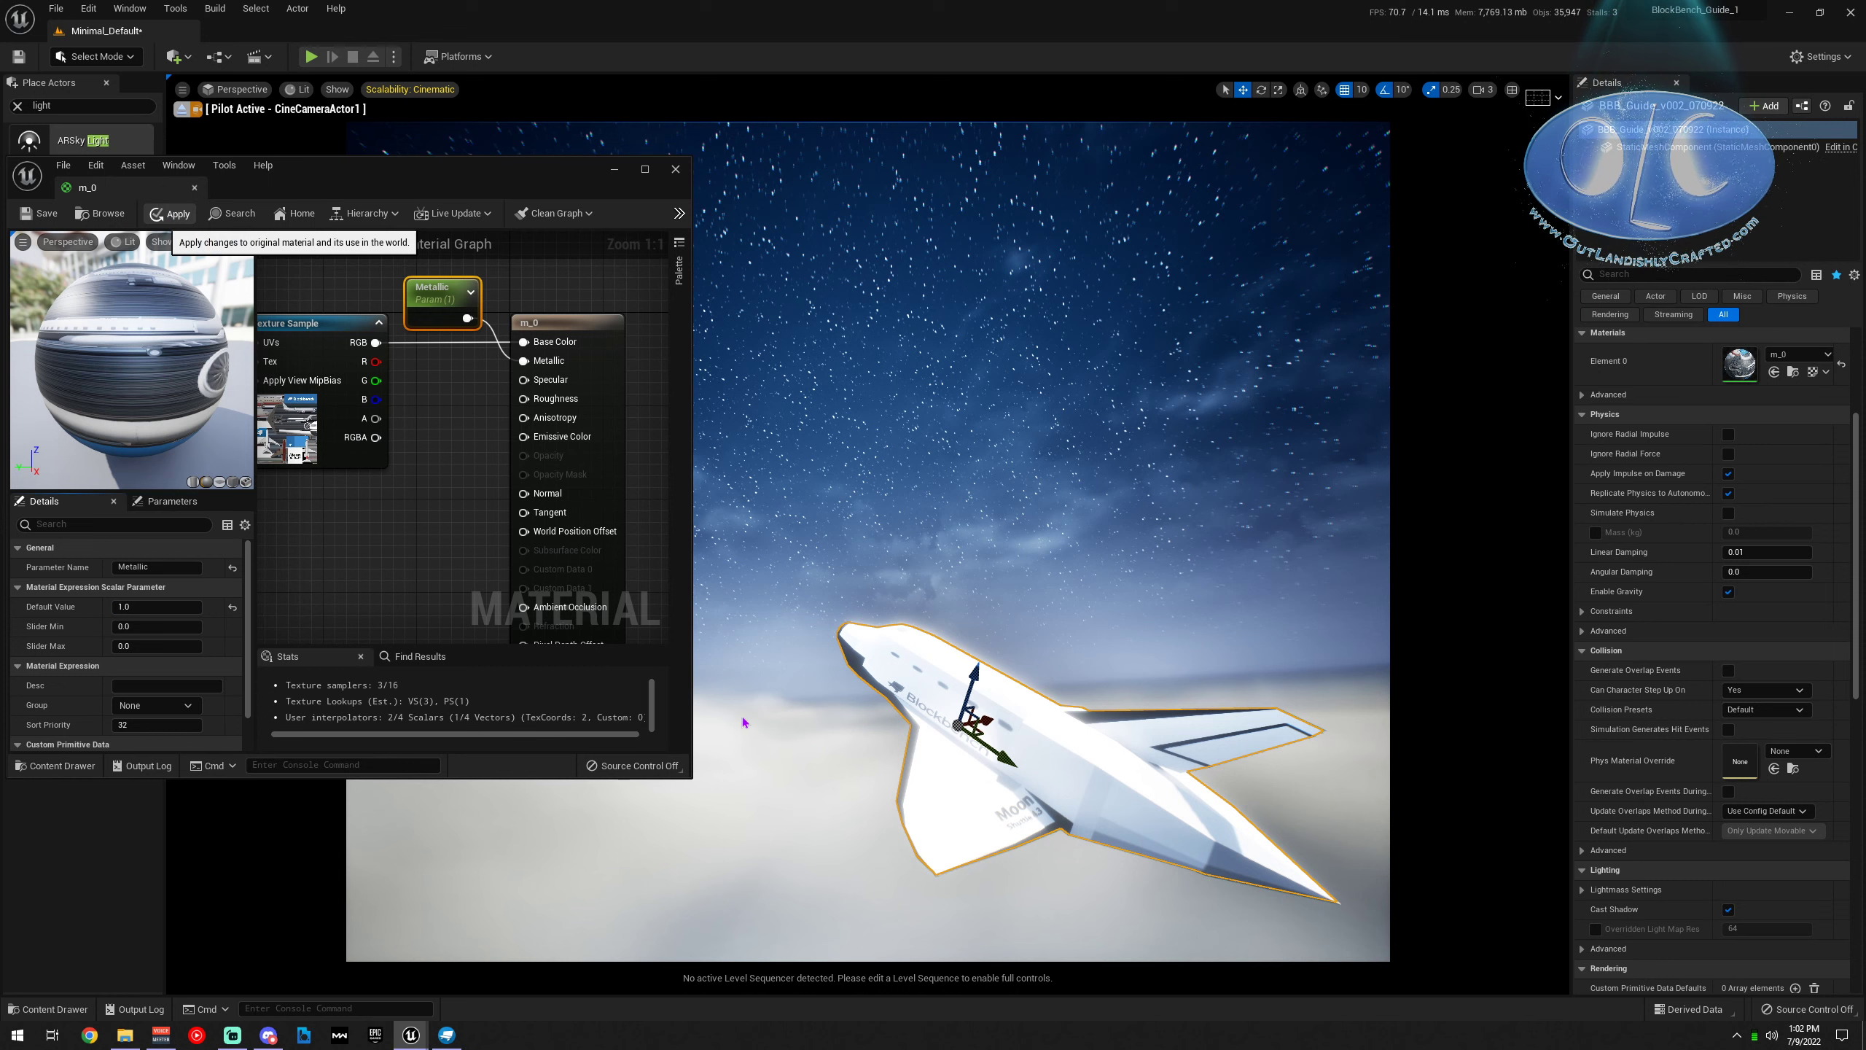
Apply the Metallic change, and promote m_0's Specular and Roughness inputs to scalar parameters lined up below the Metallic node
{"action": "left_click", "coordinate": [169, 213]}
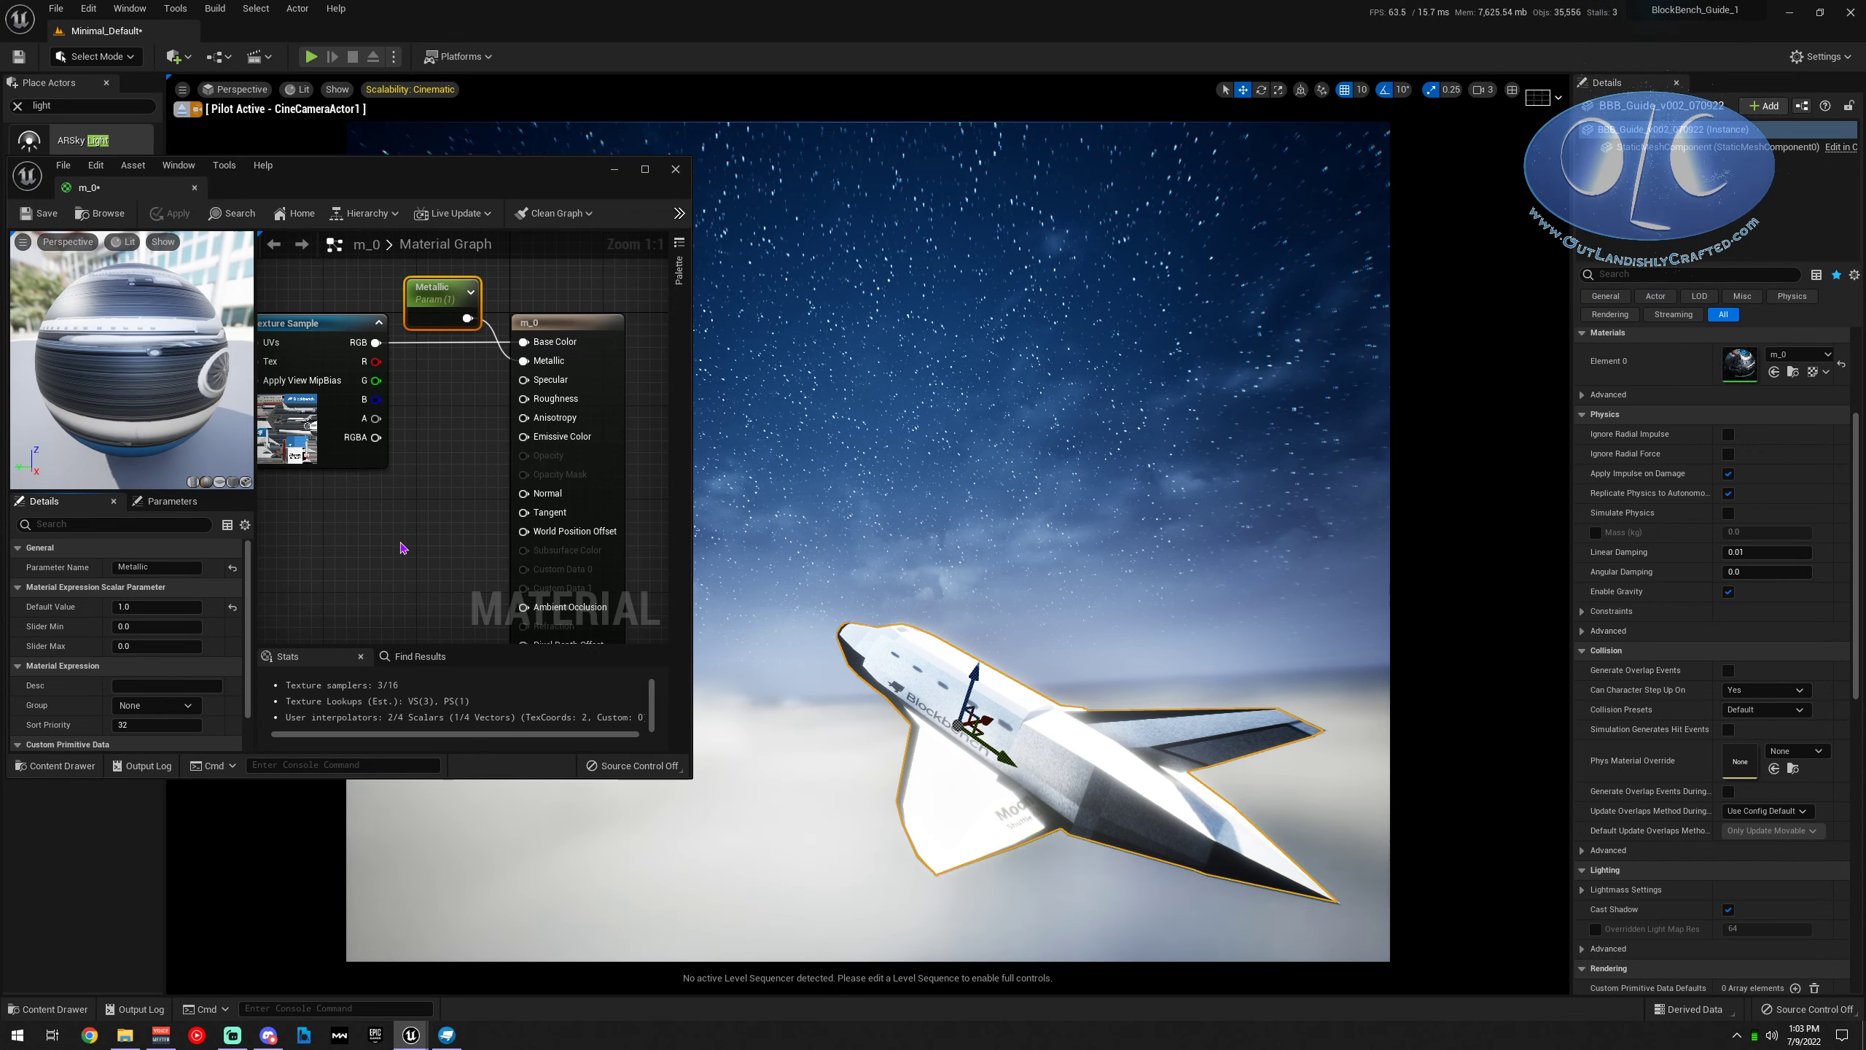
{"action": "right_click_drag", "start_coordinate": [403, 548], "coordinate": [437, 553]}
{"action": "right_click", "coordinate": [593, 390]}
{"action": "left_click", "coordinate": [619, 417]}
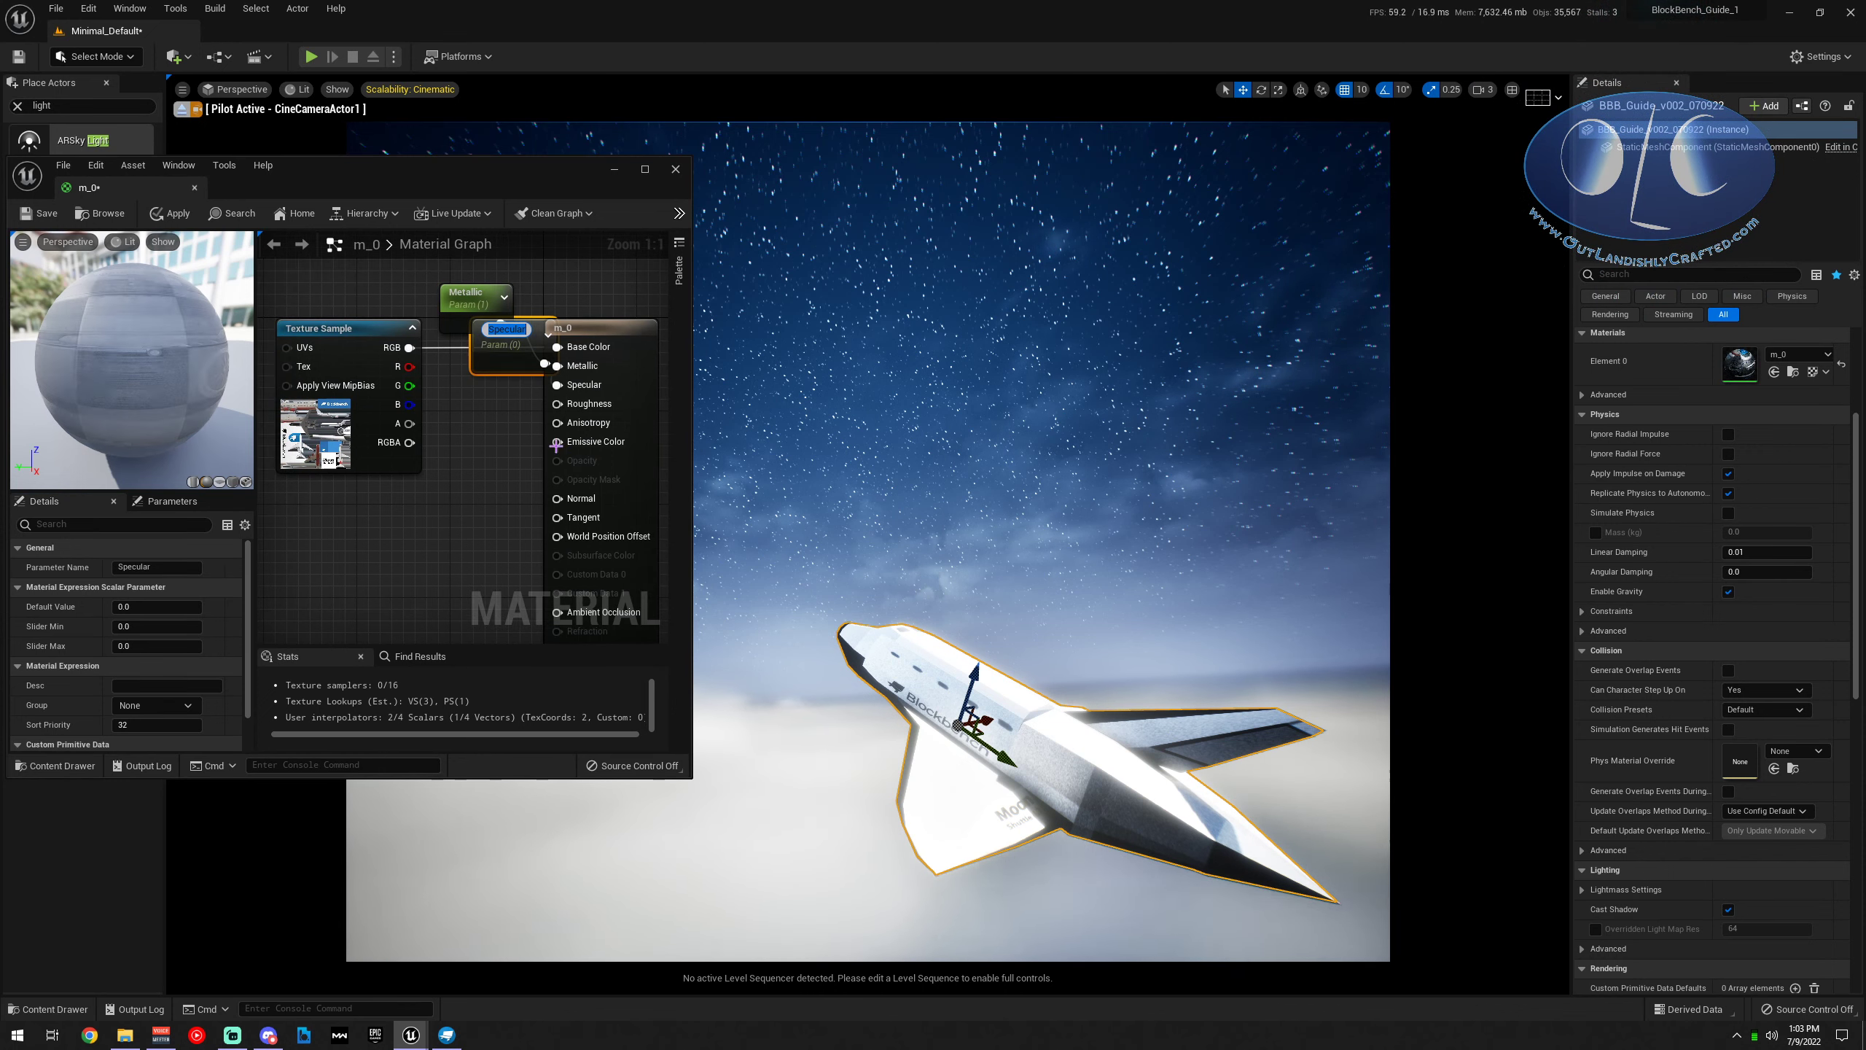
{"action": "left_click", "coordinate": [487, 442]}
{"action": "left_click_drag", "start_coordinate": [509, 335], "coordinate": [477, 370]}
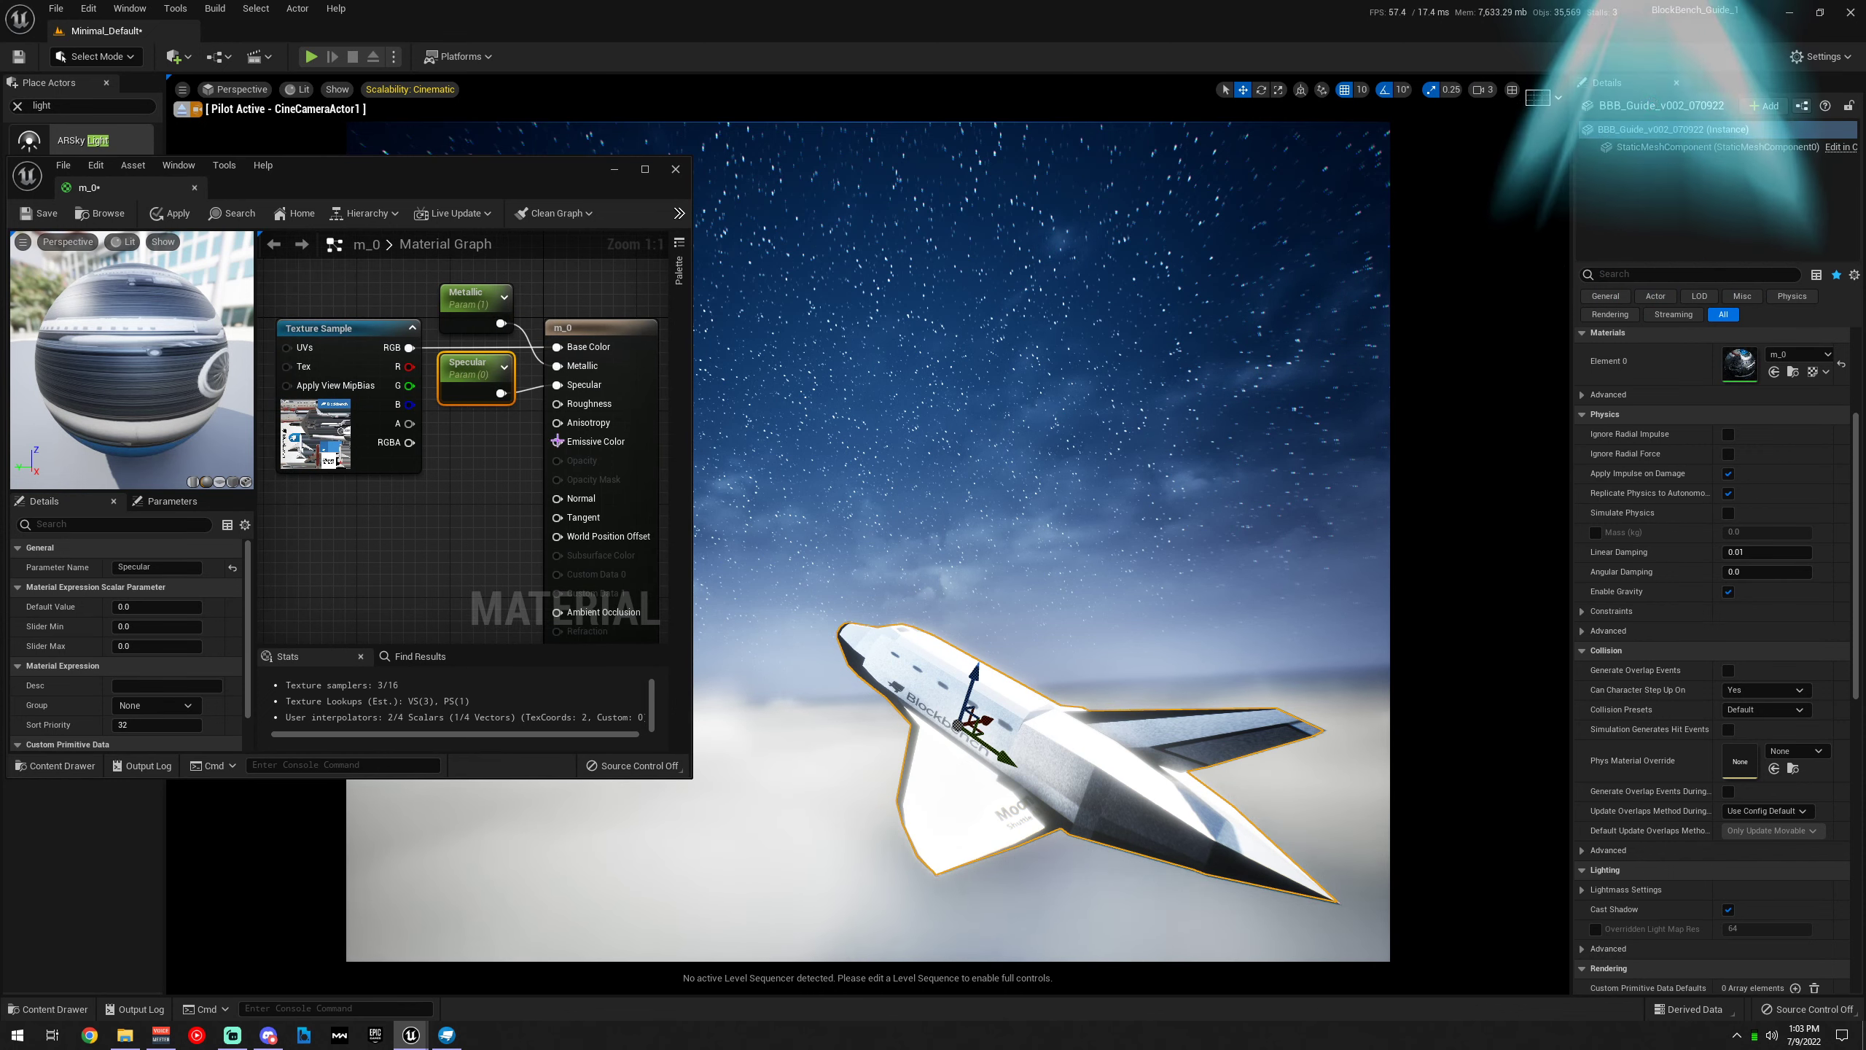
{"action": "right_click", "coordinate": [575, 404]}
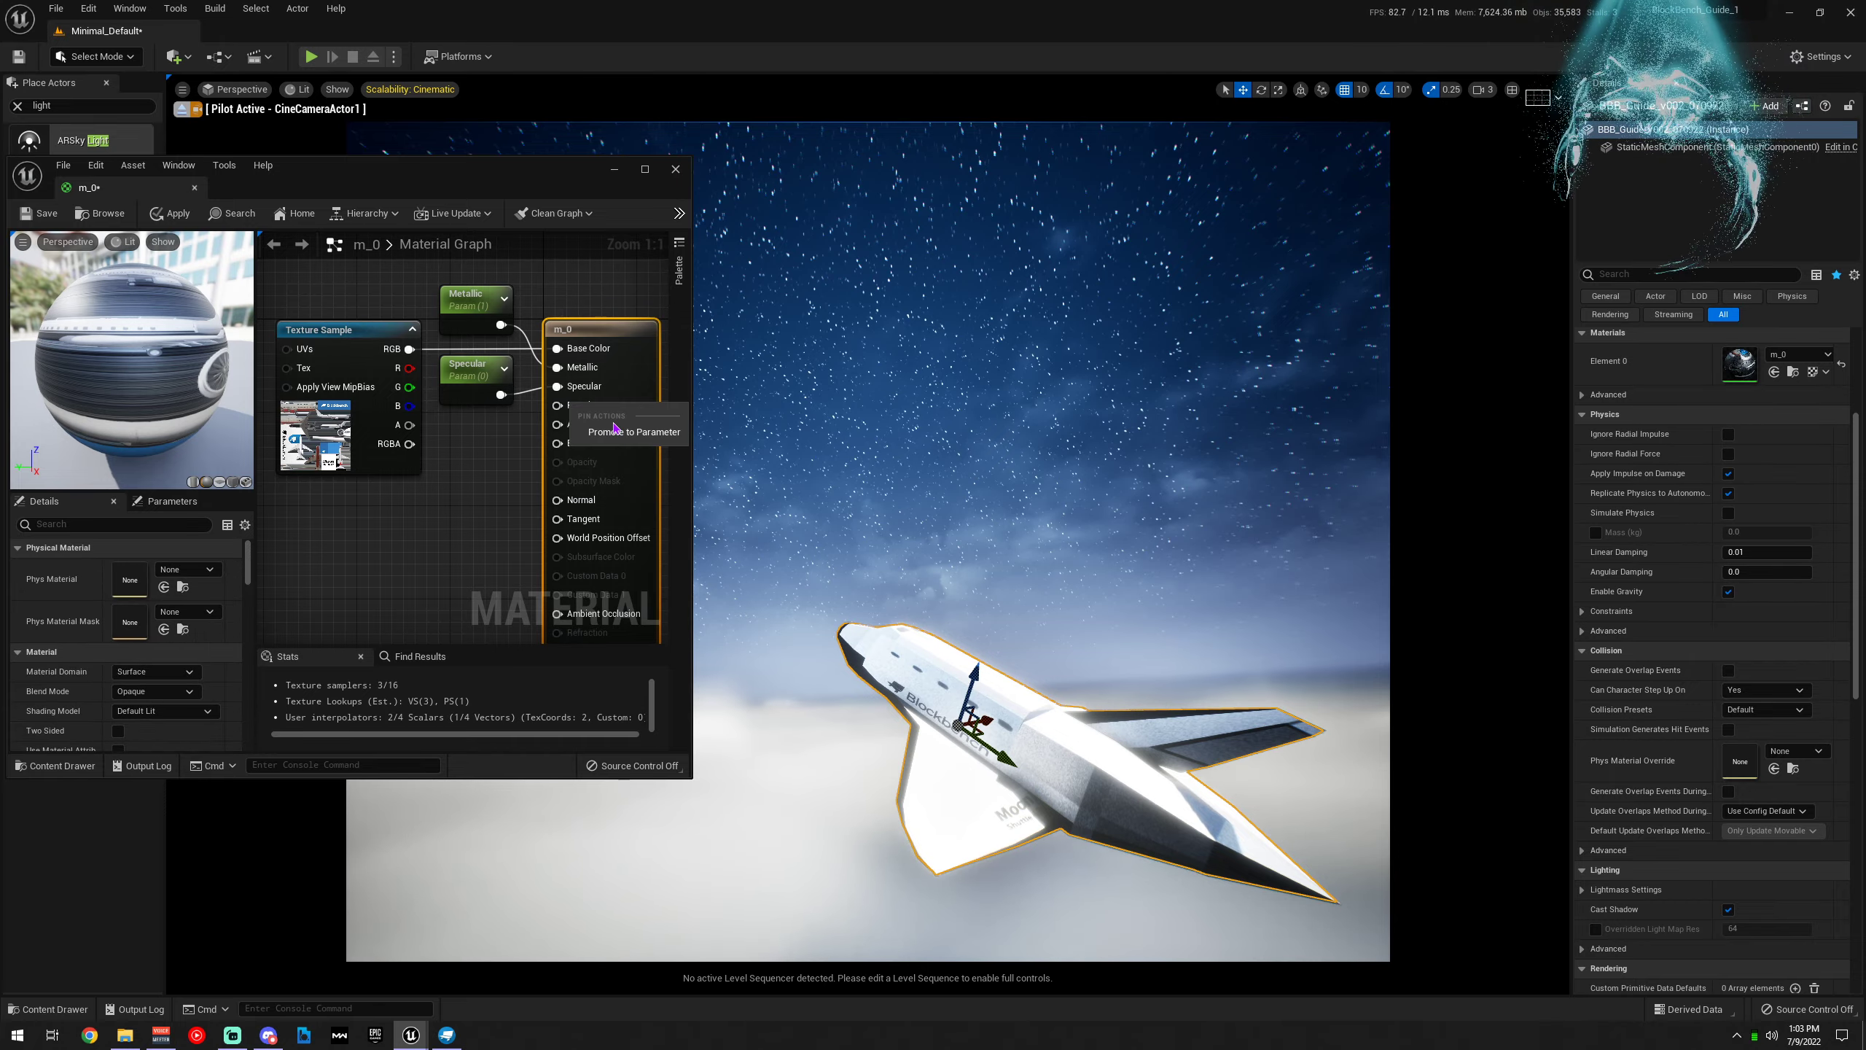
{"action": "left_click", "coordinate": [616, 430]}
{"action": "left_click_drag", "start_coordinate": [521, 358], "coordinate": [498, 447]}
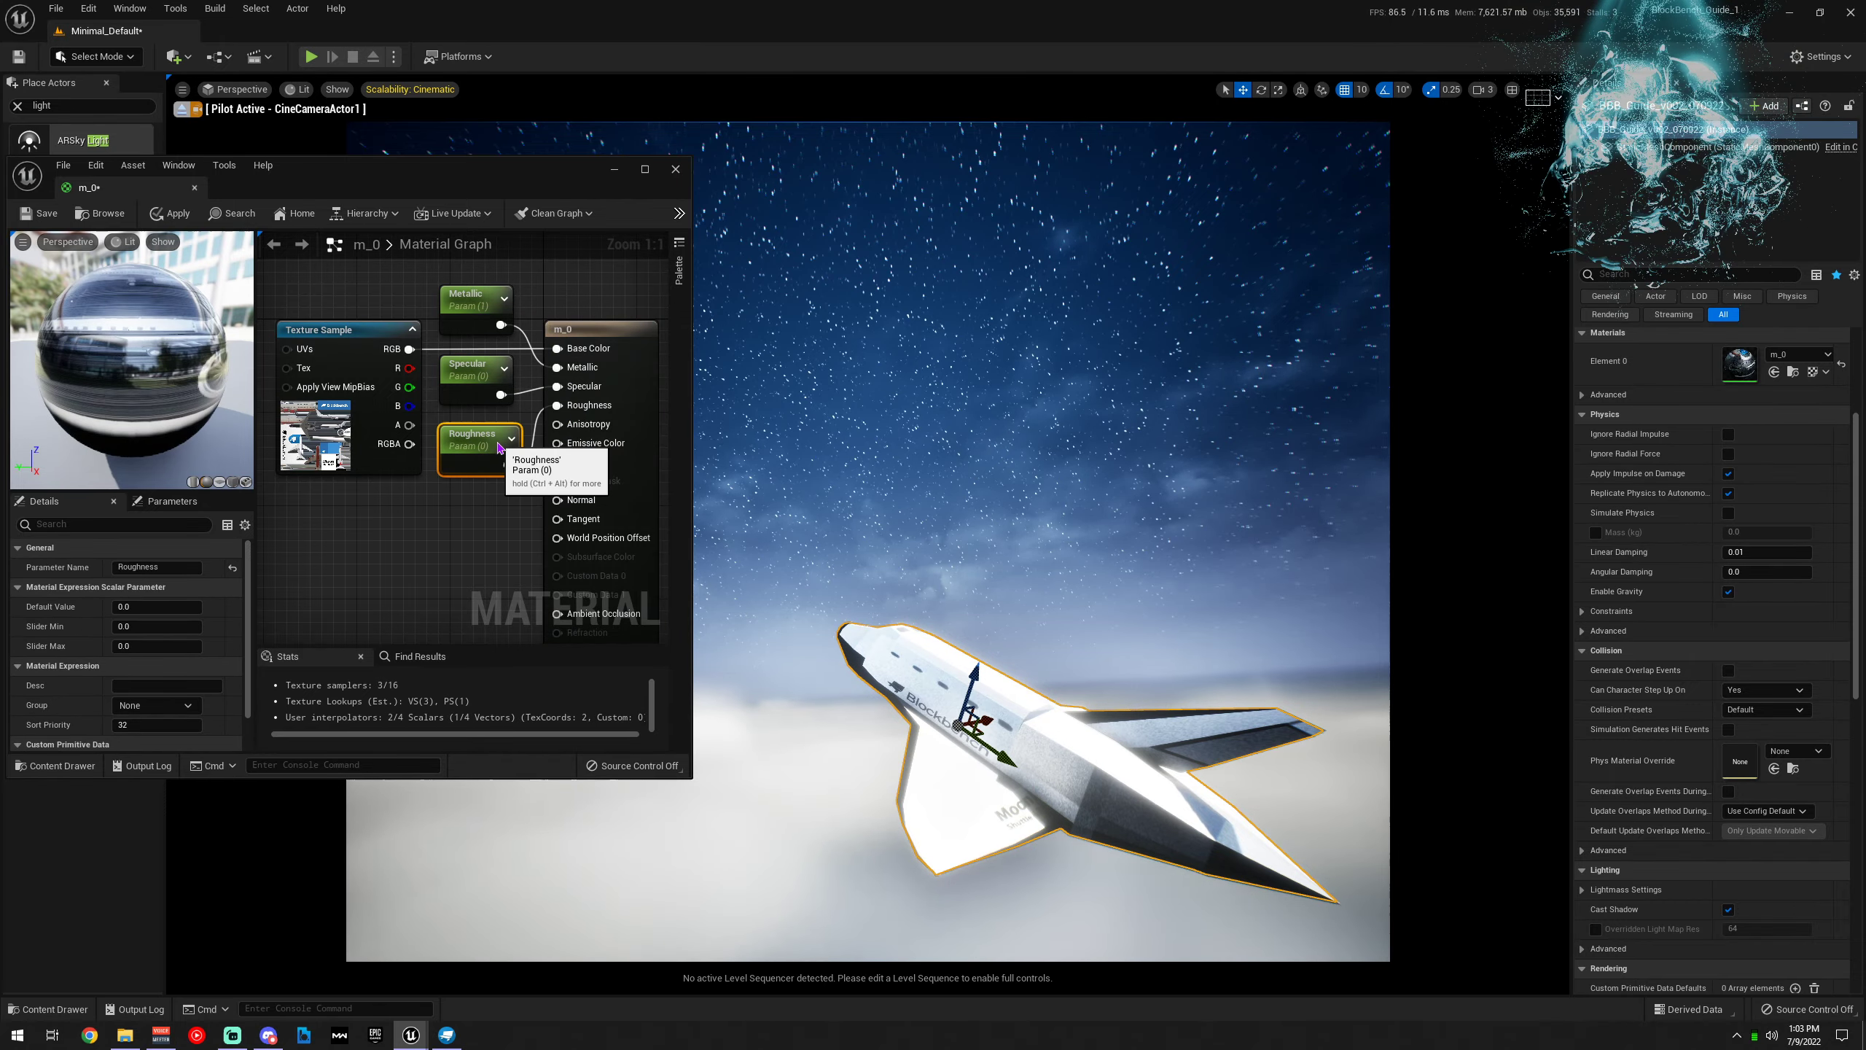
Set the default values of the Roughness and Specular parameters to 1 and apply the material changes
{"action": "left_click", "coordinate": [140, 607]}
{"action": "type", "text": "1.0"}
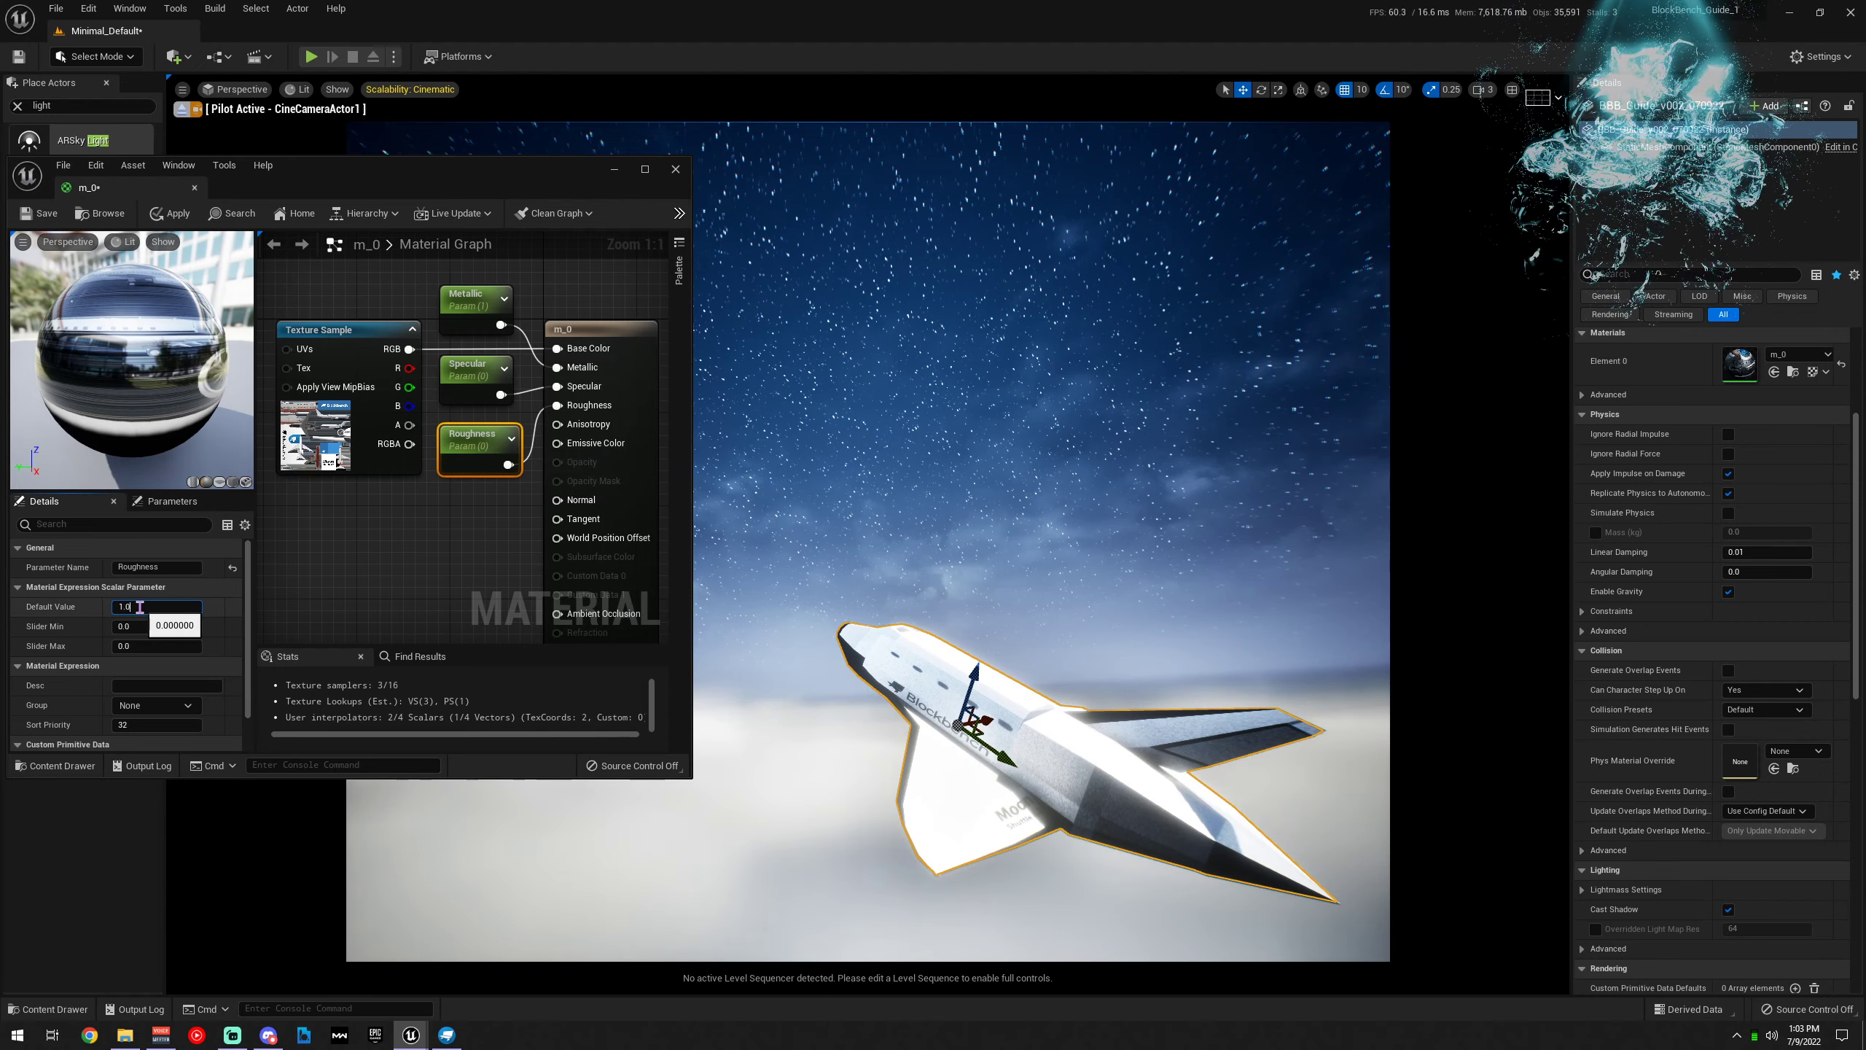
{"action": "key", "text": "Return"}
{"action": "left_click", "coordinate": [474, 371]}
{"action": "left_click", "coordinate": [118, 607]}
{"action": "type", "text": "1"}
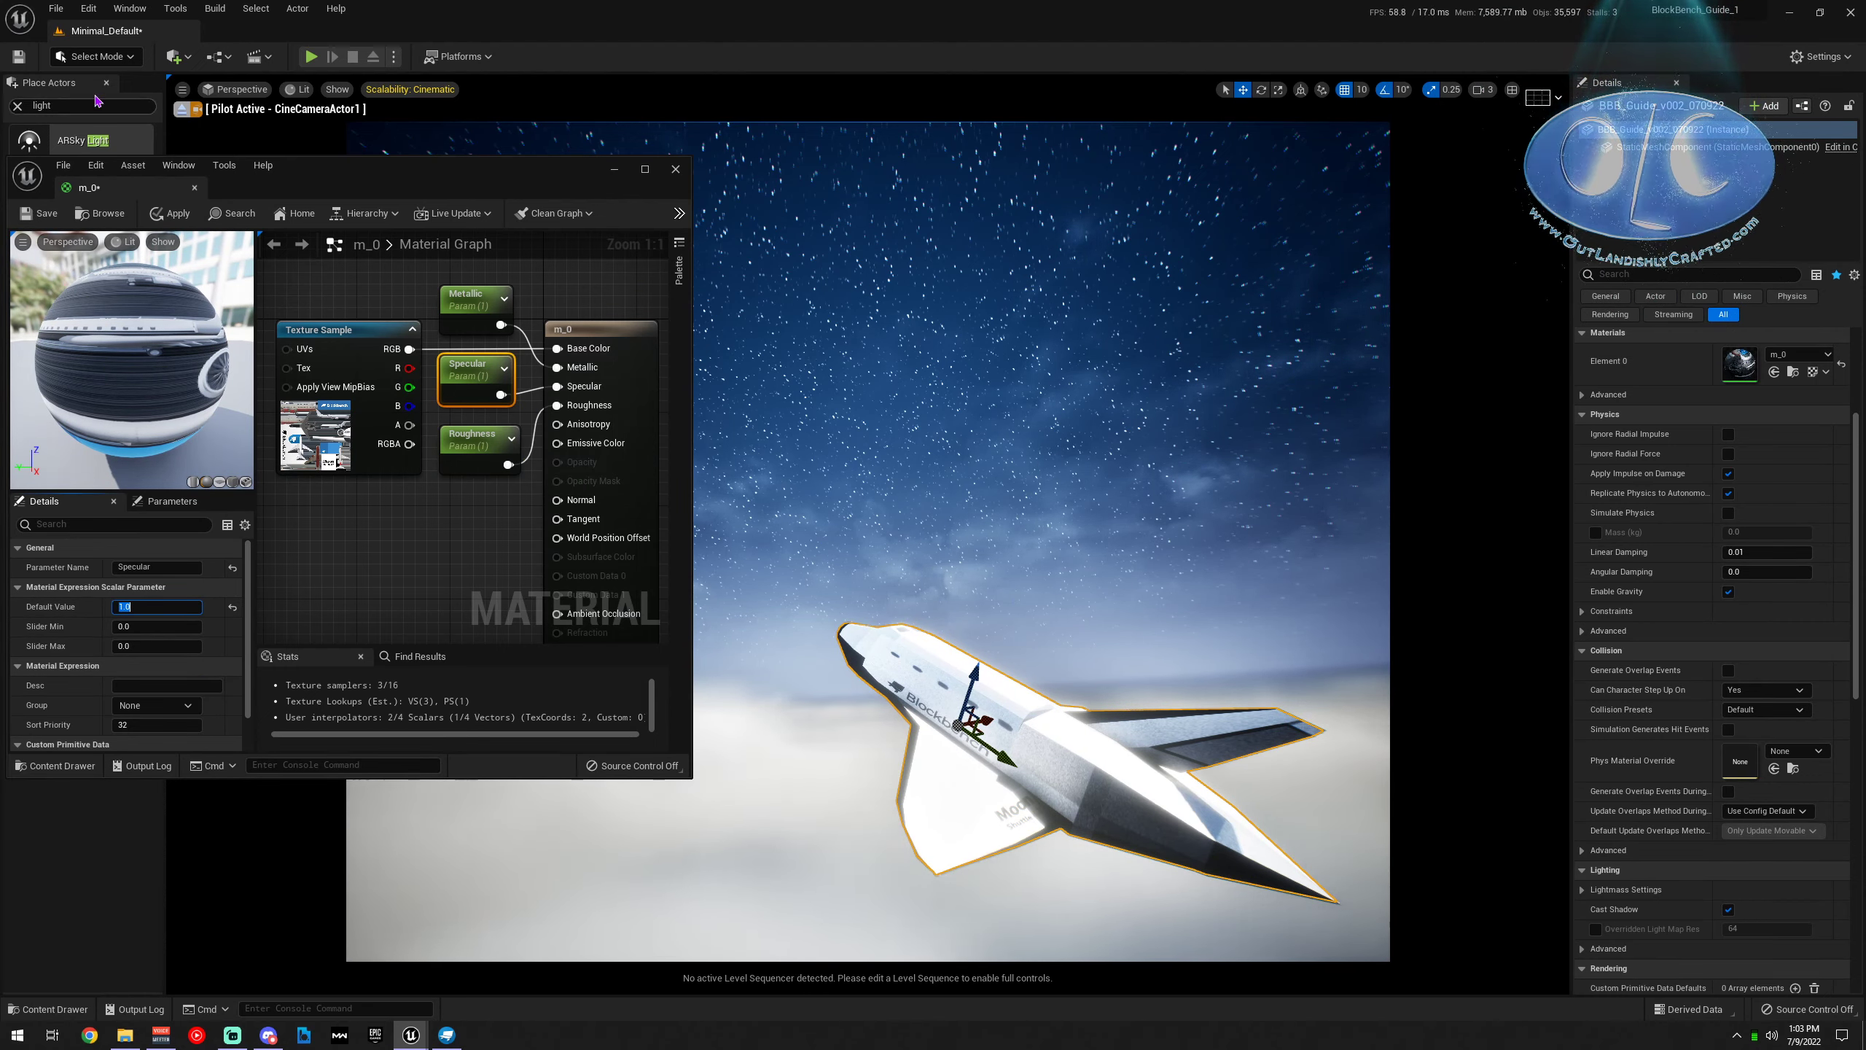
{"action": "left_click", "coordinate": [170, 213]}
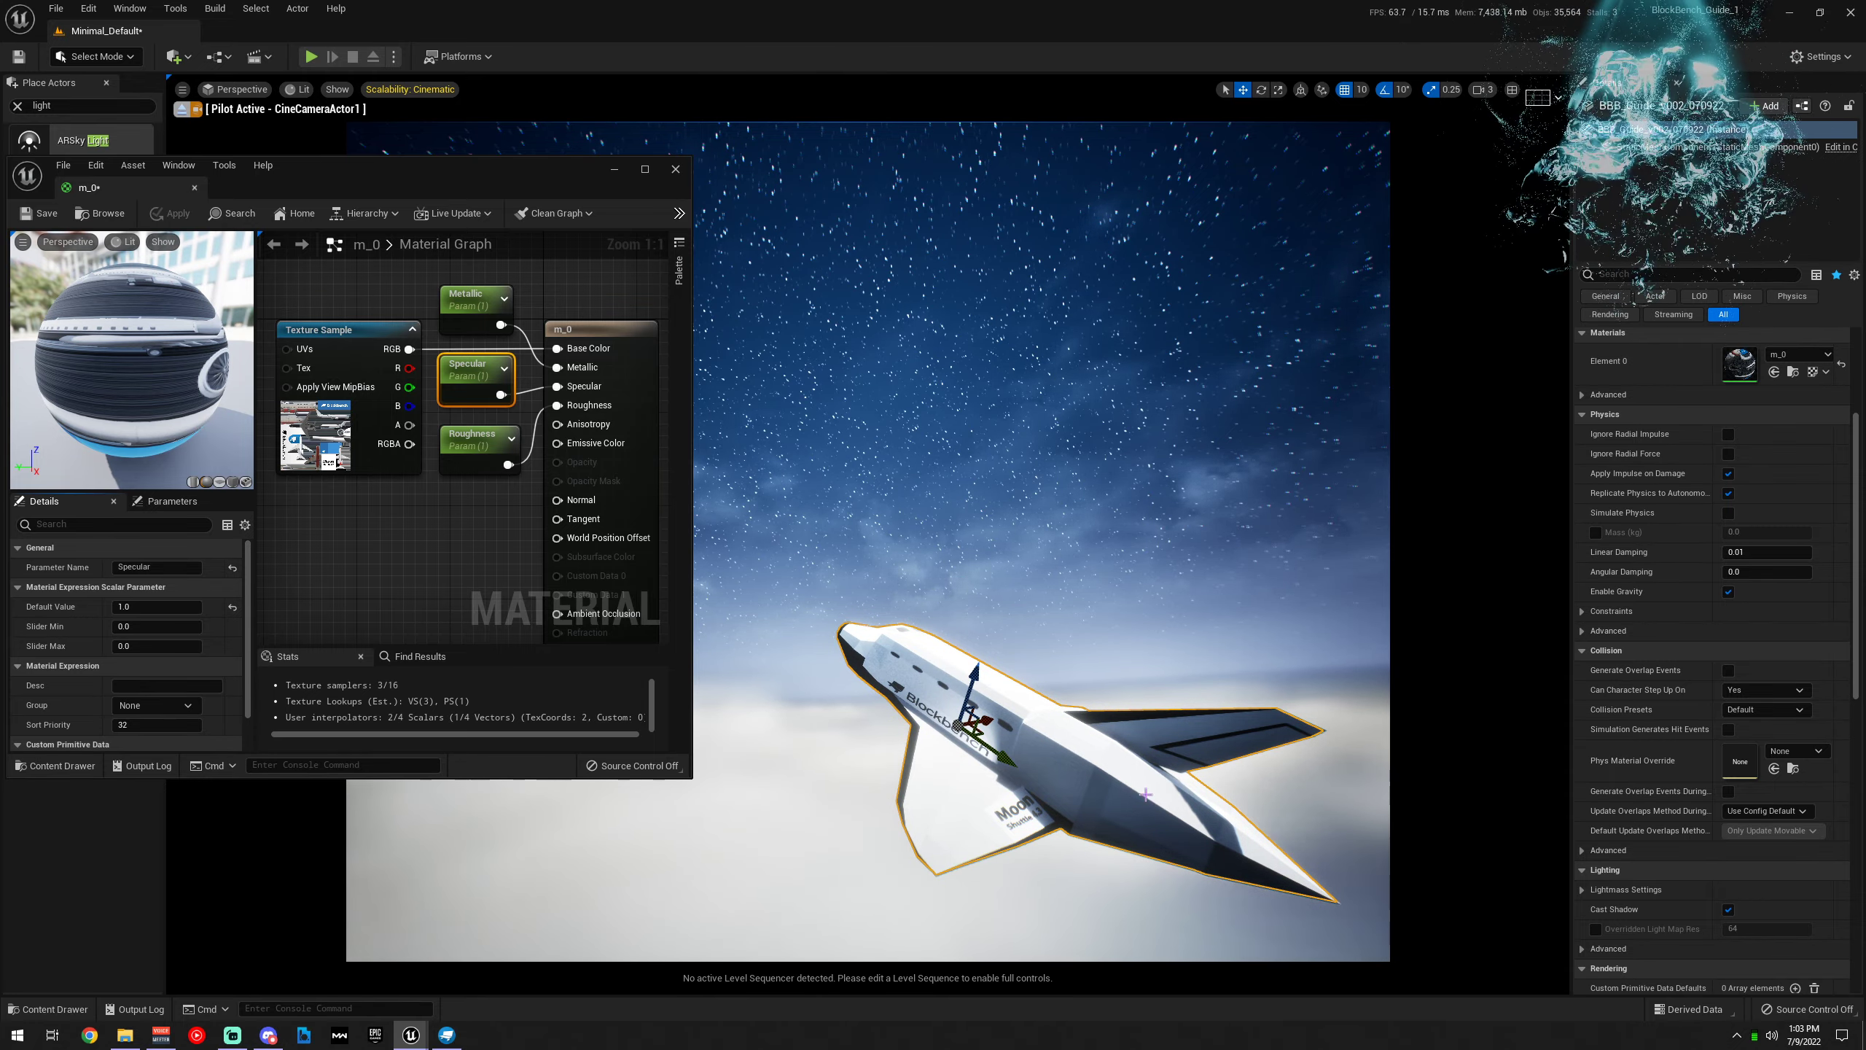
Set the Roughness parameter's default value to 0, apply it to the shuttle, and close the material editor
{"action": "left_click", "coordinate": [451, 443]}
{"action": "left_click", "coordinate": [156, 607]}
{"action": "type", "text": "0"}
{"action": "key", "text": "Return"}
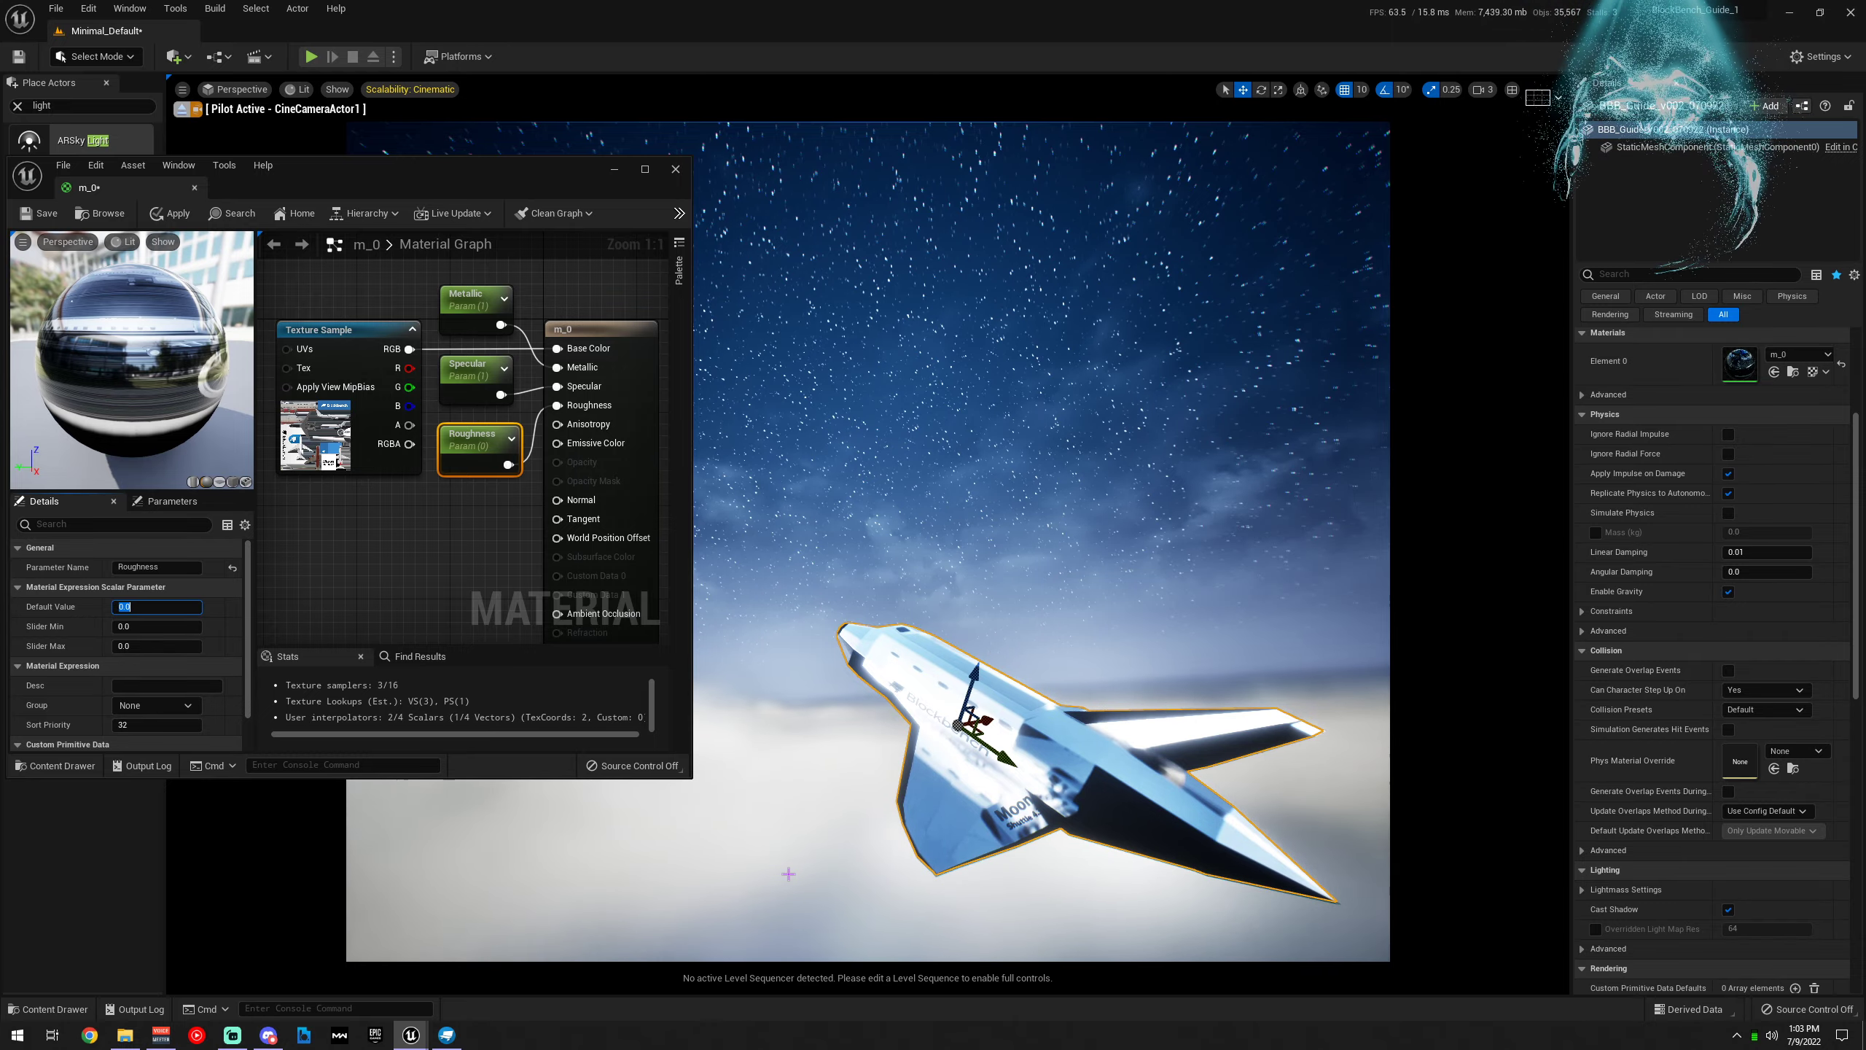
{"action": "left_click", "coordinate": [675, 169]}
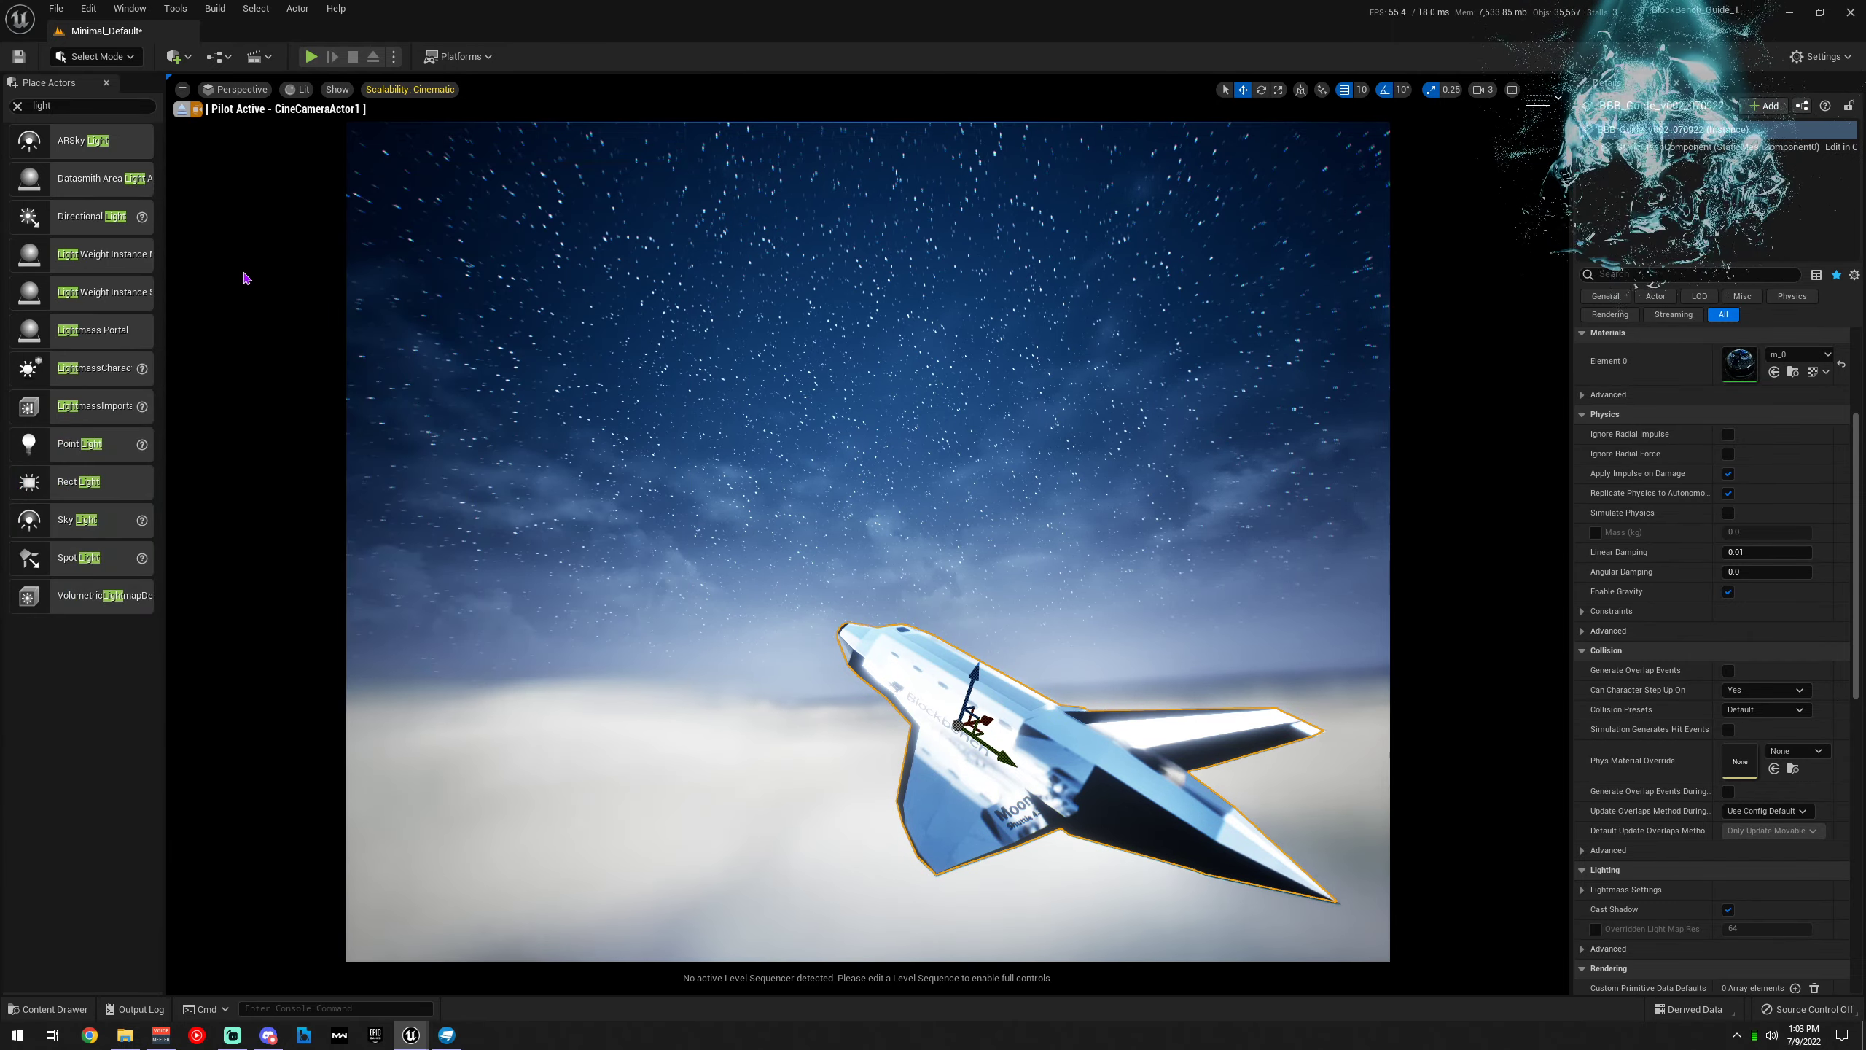
Capture a high-resolution screenshot of the camera view with a size multiplier of 2.0
{"action": "left_click", "coordinate": [183, 89]}
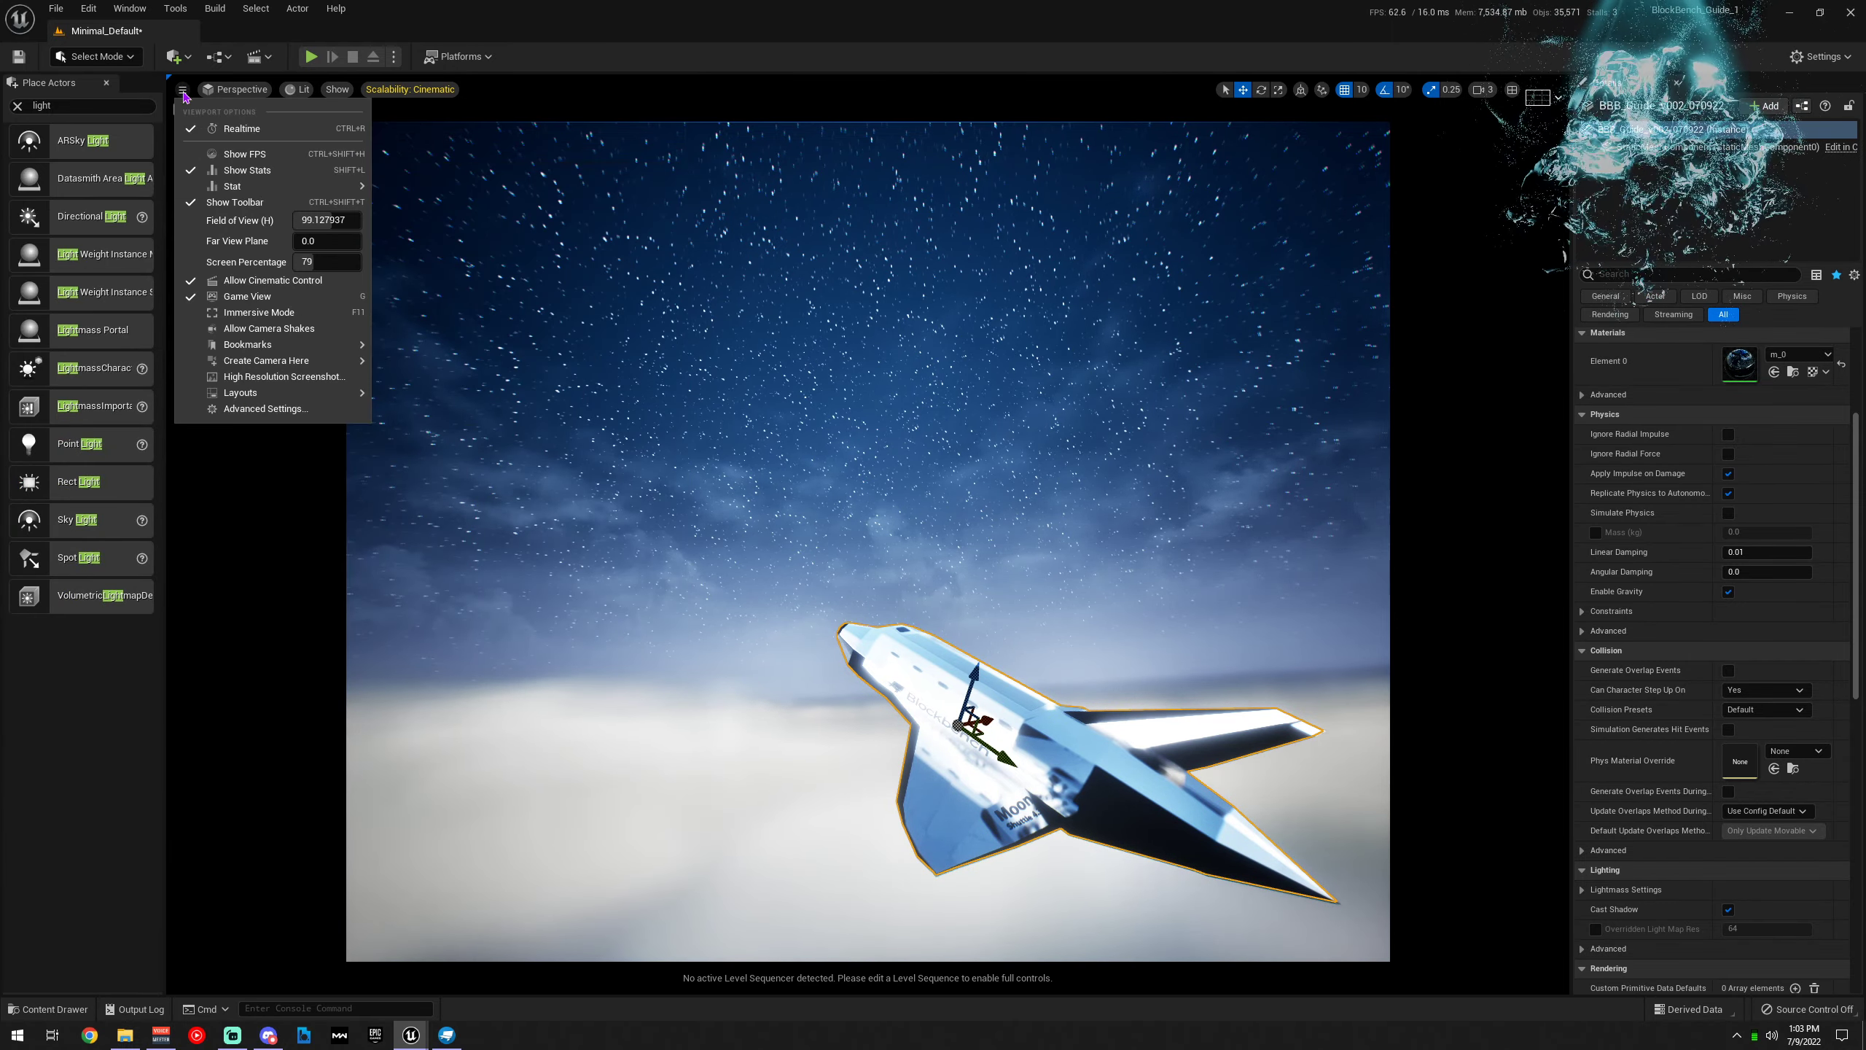
{"action": "left_click", "coordinate": [259, 378]}
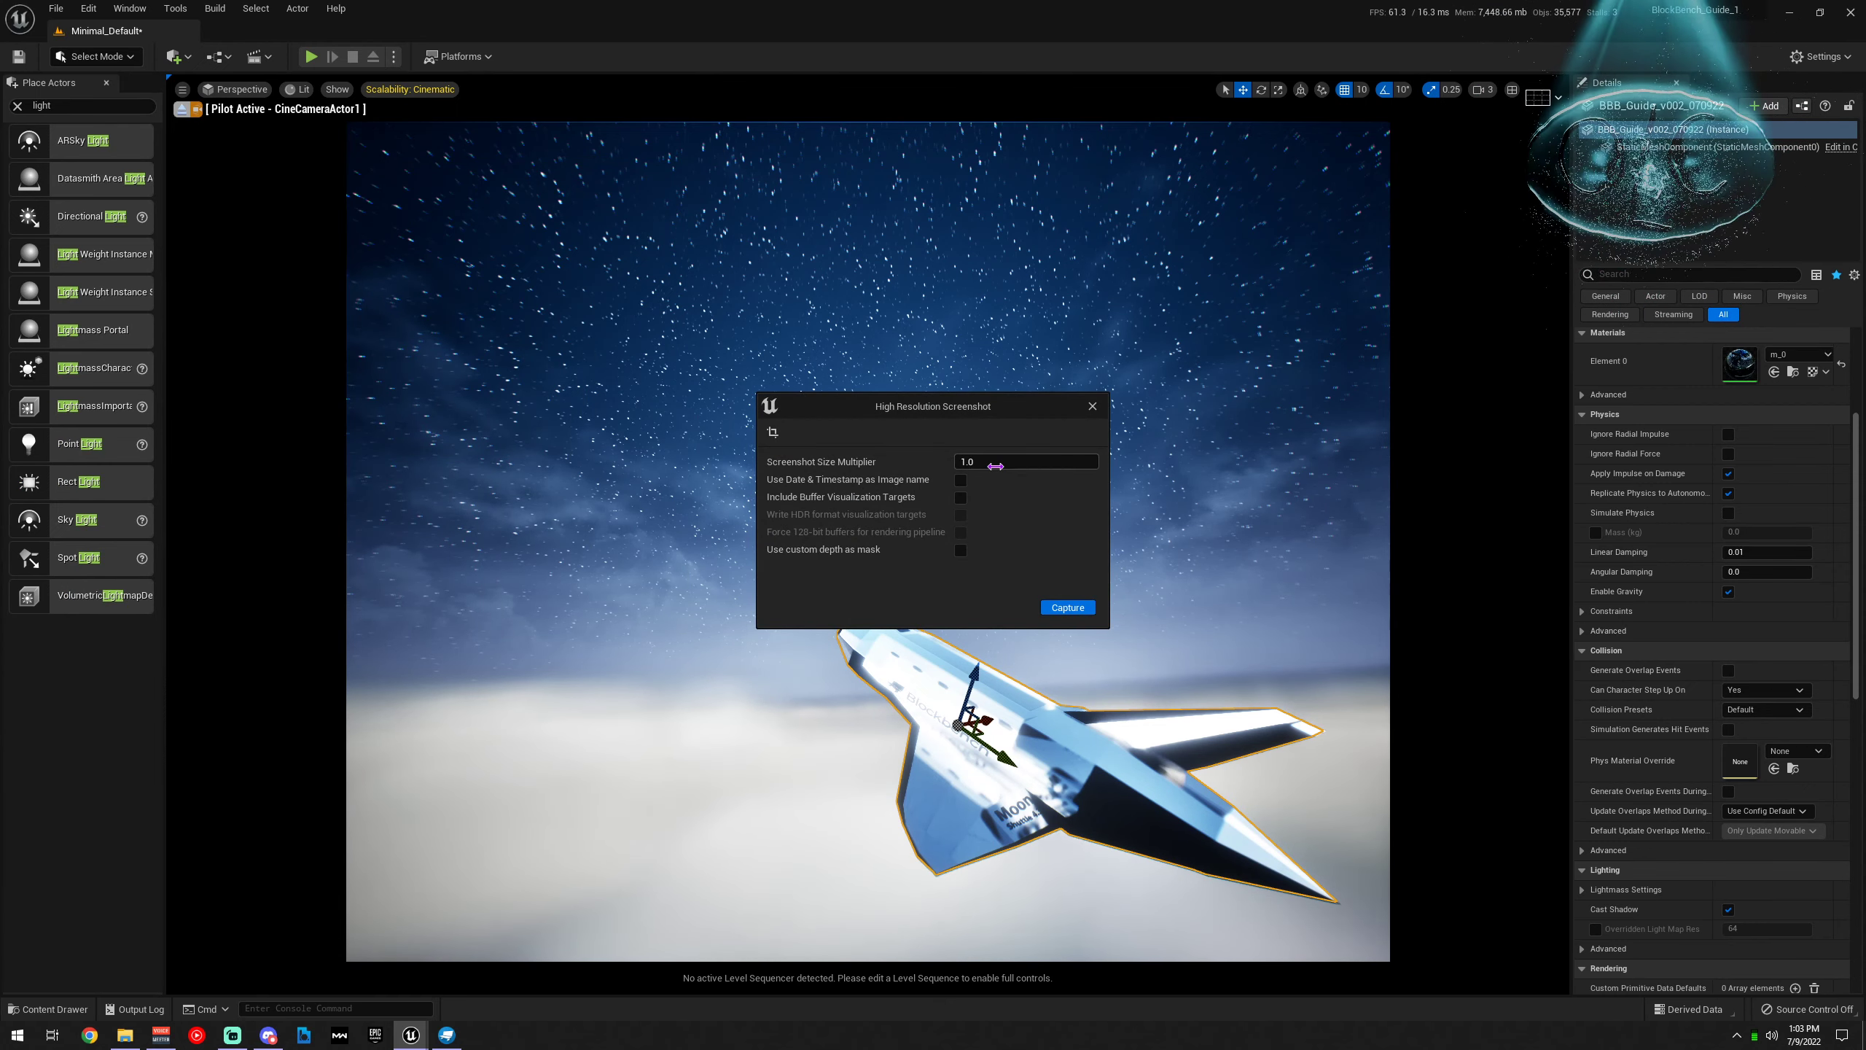
{"action": "type", "text": "2.0"}
{"action": "key", "text": "Return"}
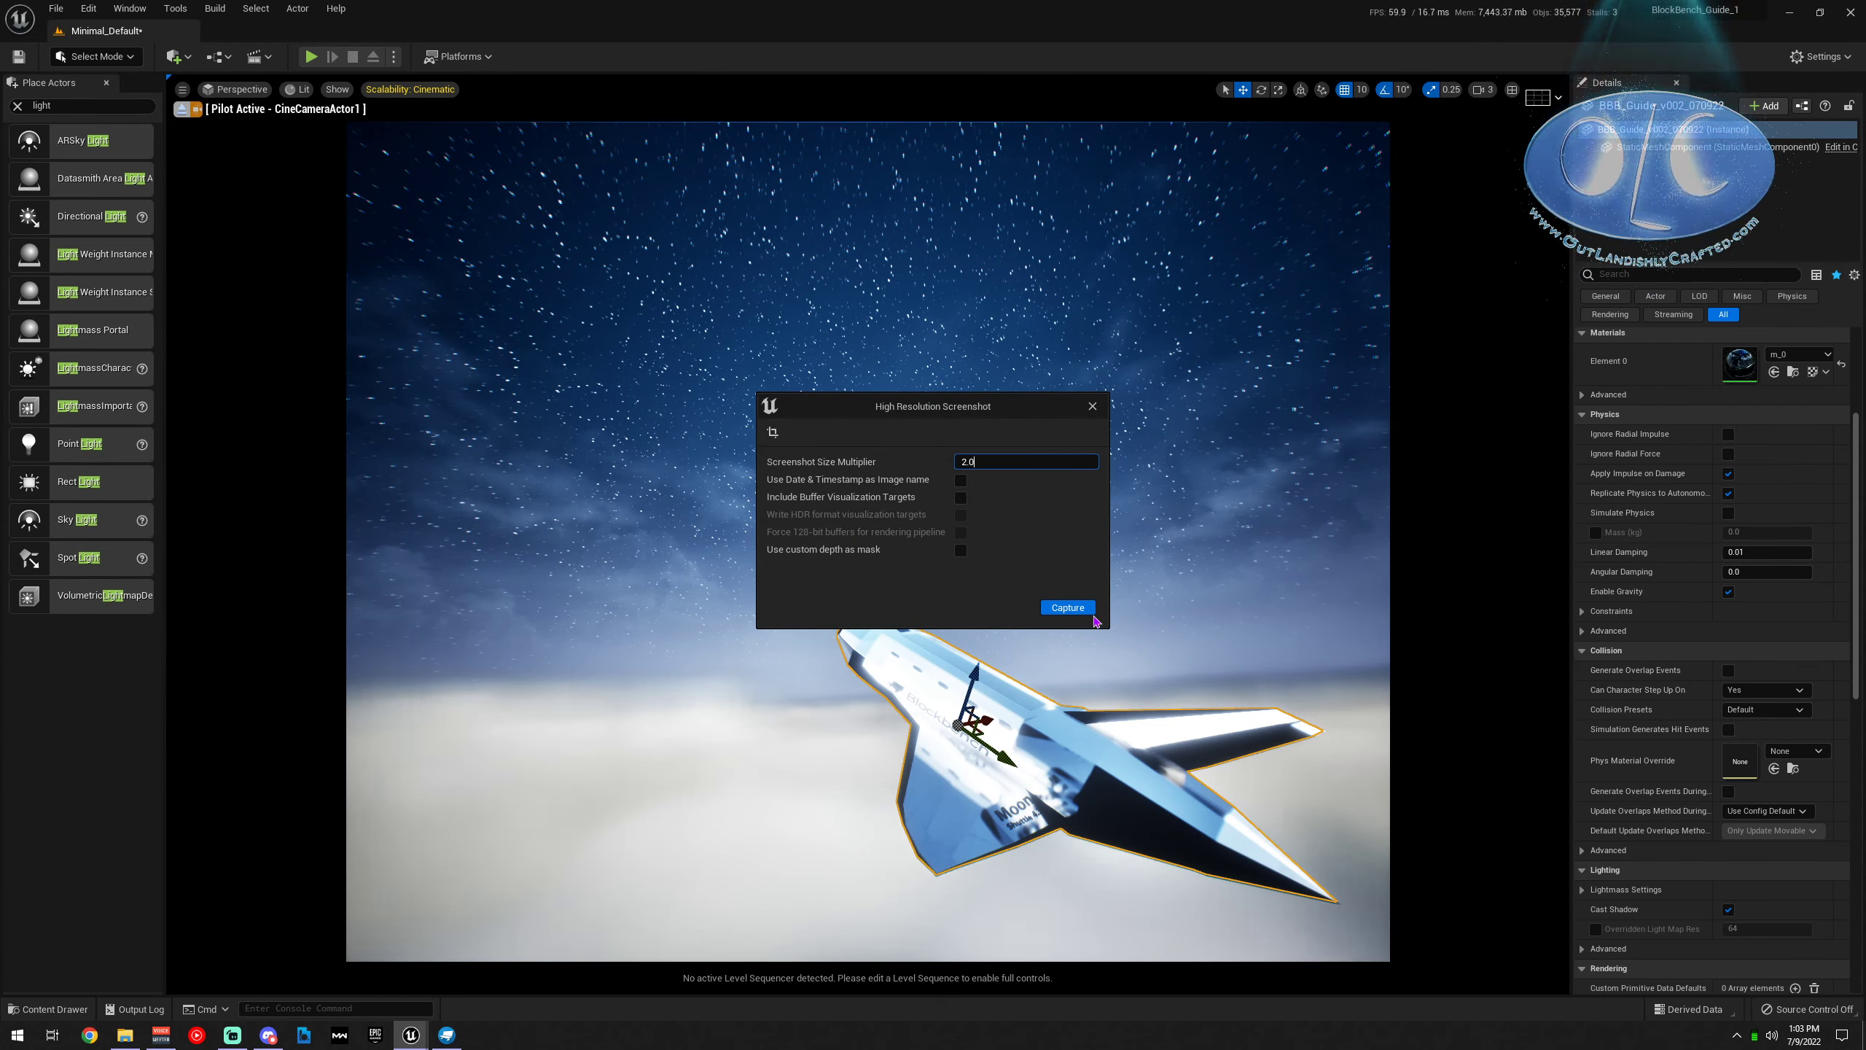
{"action": "left_click", "coordinate": [1067, 607]}
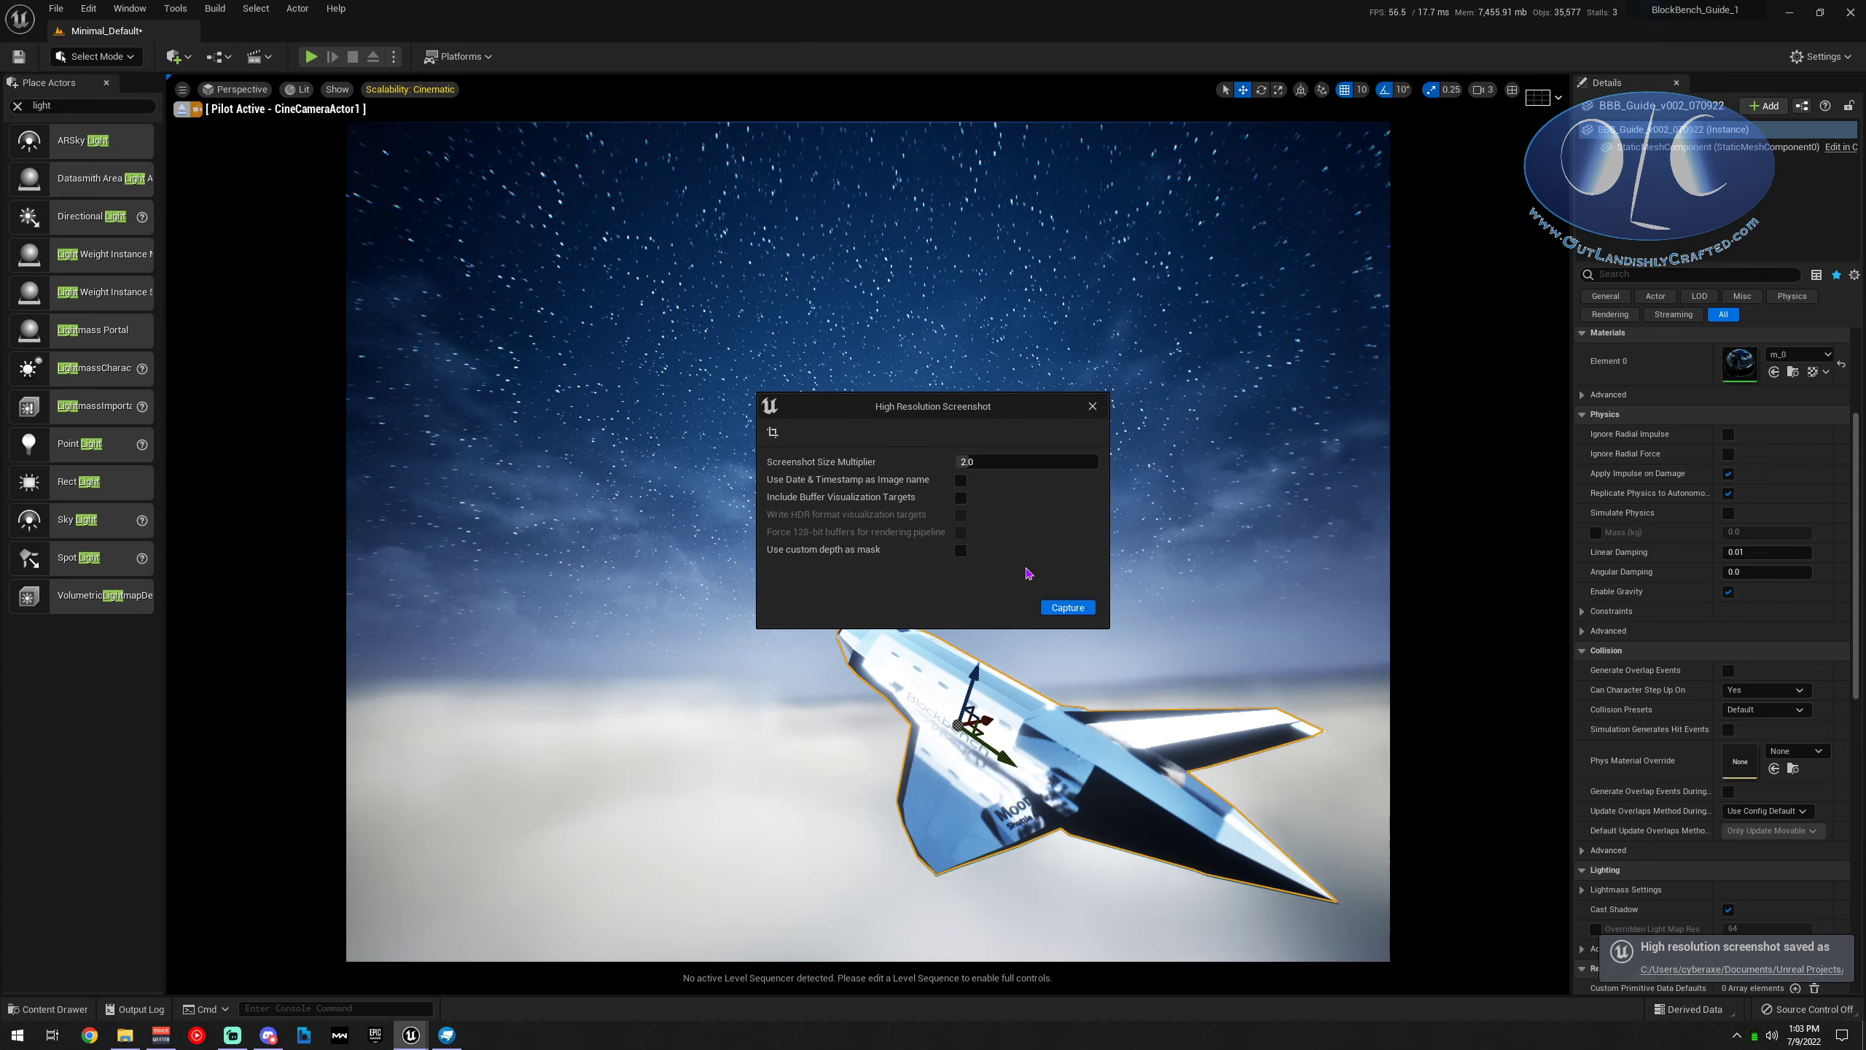
{"action": "left_click", "coordinate": [1093, 406]}
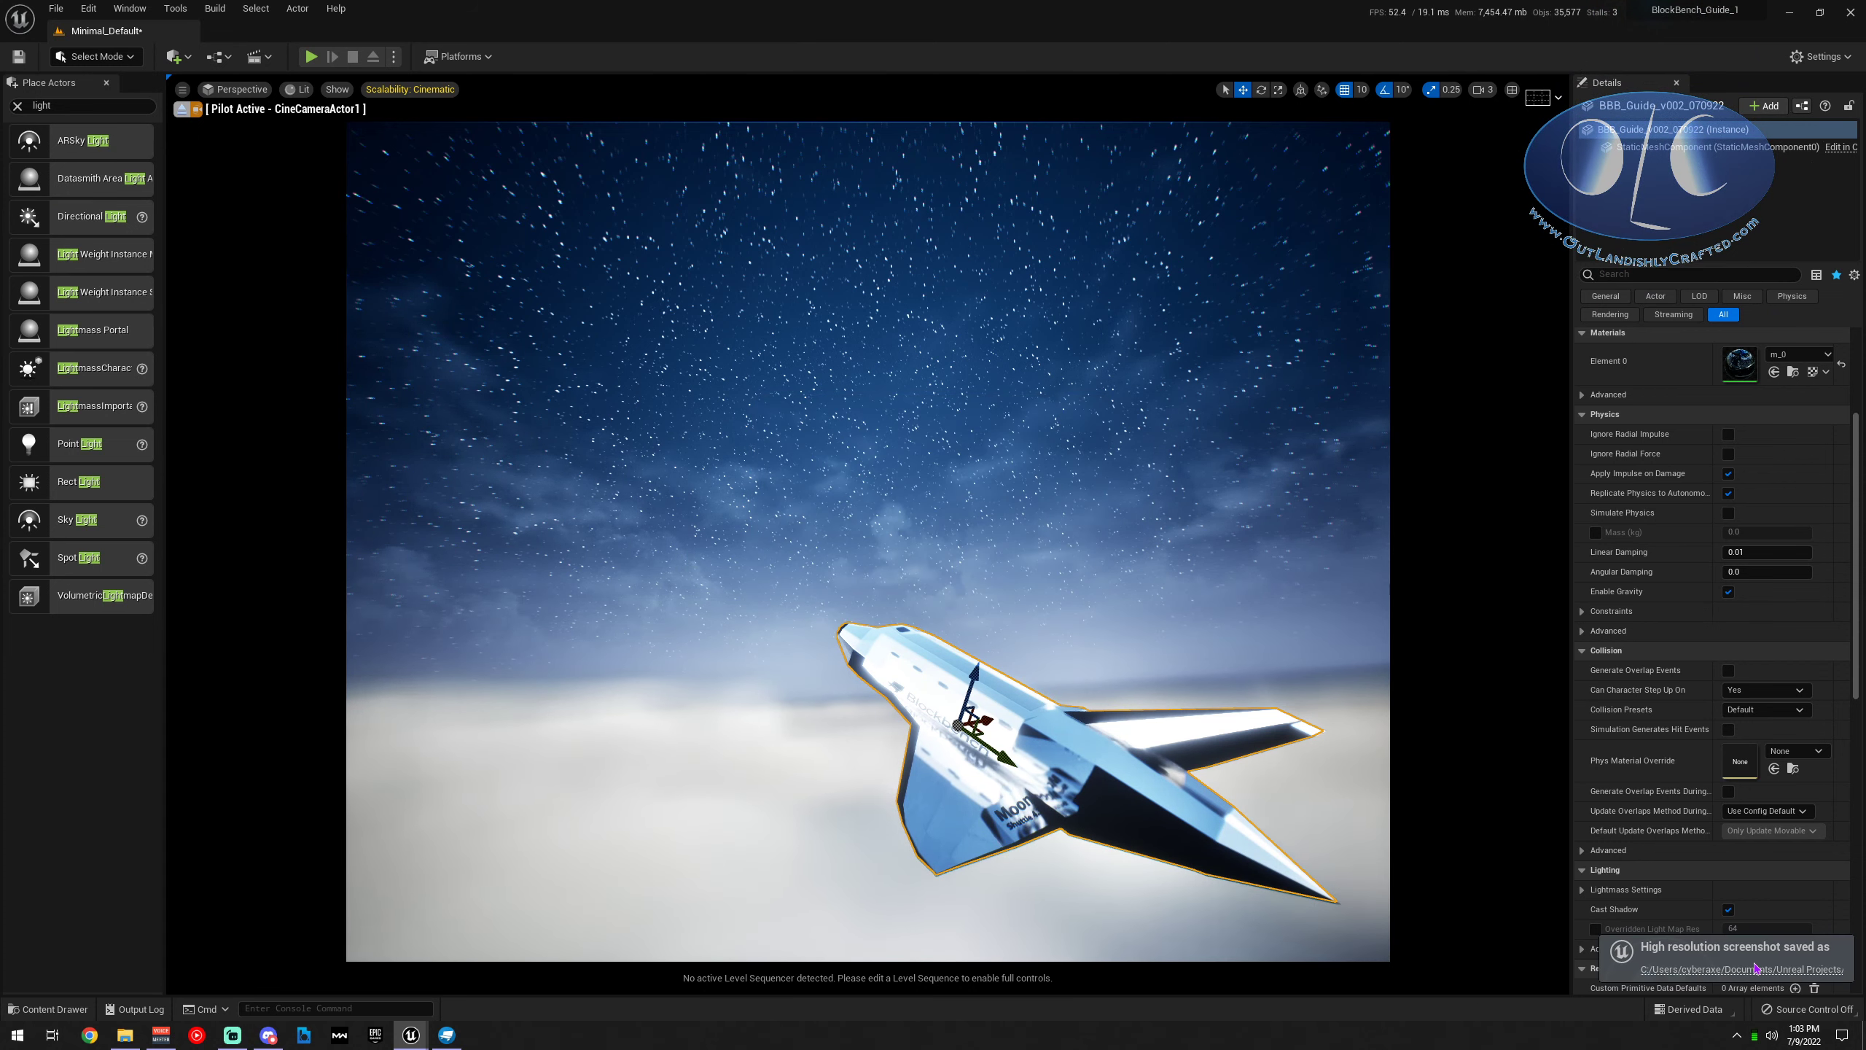
Open the saved screenshots folder, view HighresScreenshot00002.png, and close the image and the folder
{"action": "left_click", "coordinate": [1741, 969]}
{"action": "double_click", "coordinate": [1208, 382]}
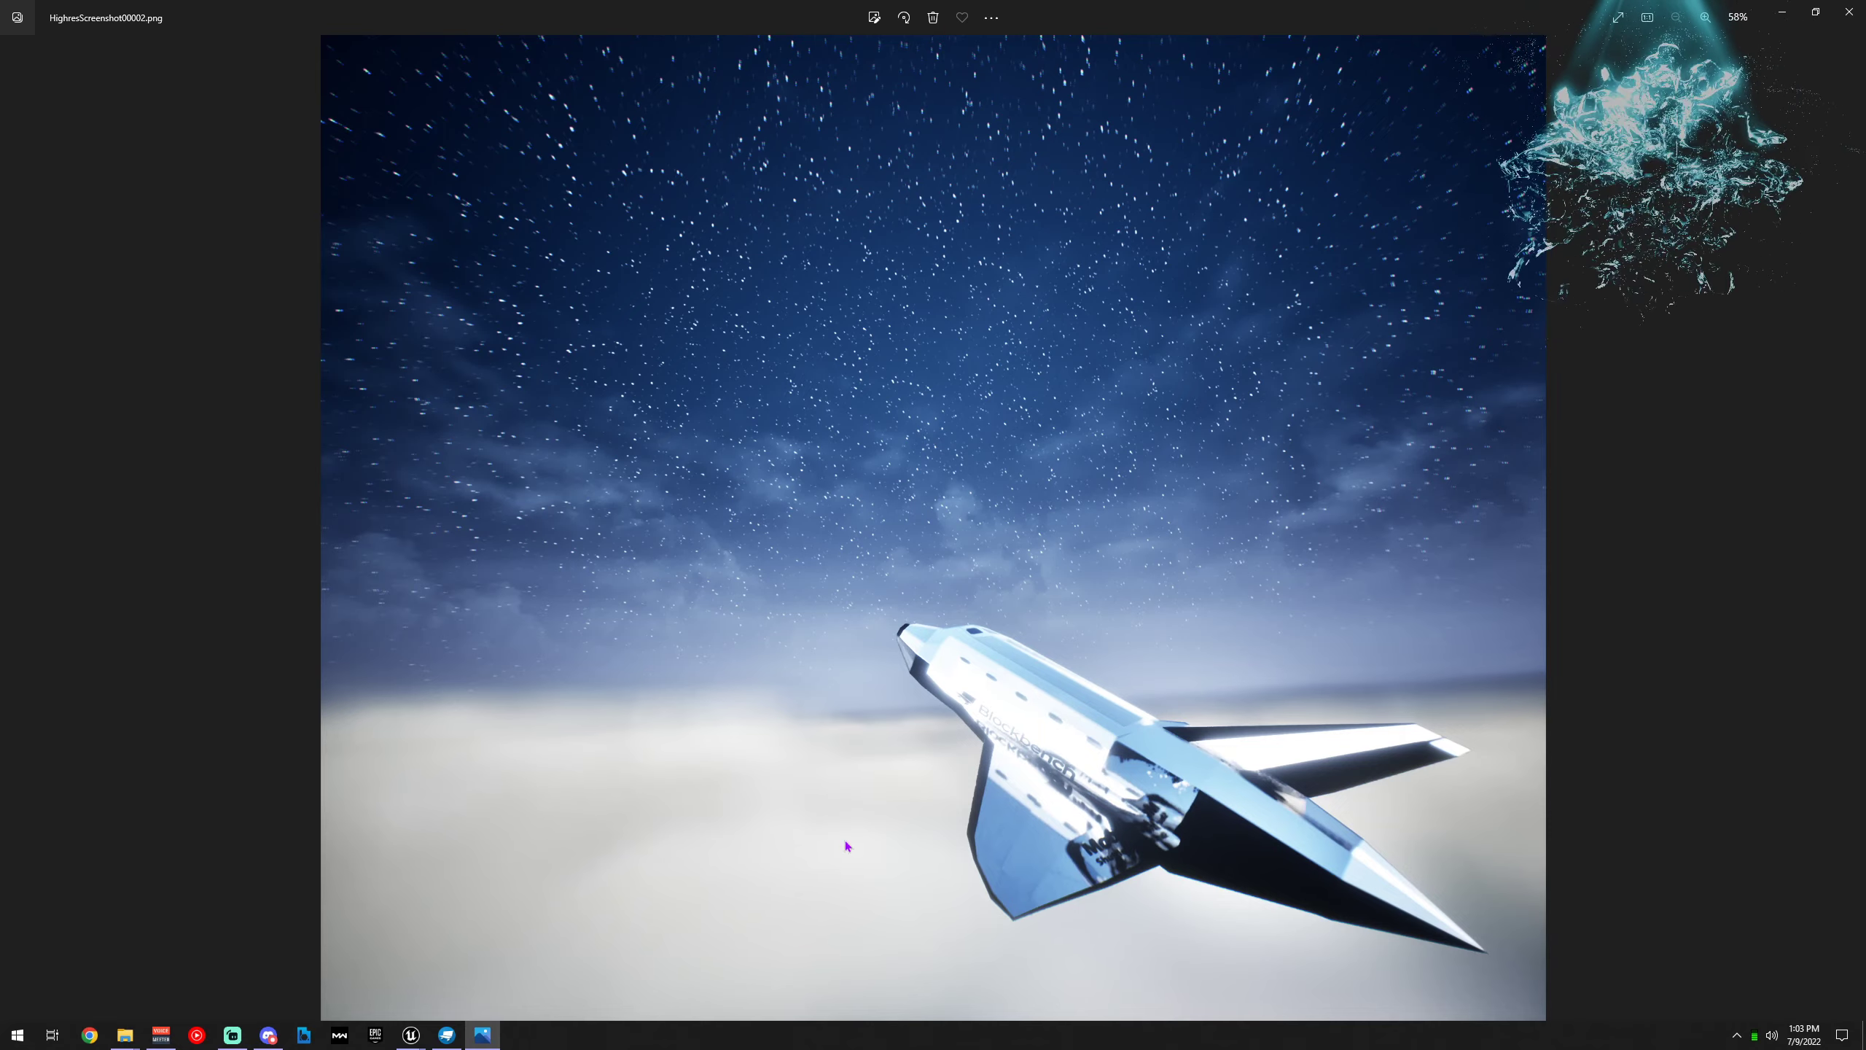
{"action": "left_click", "coordinate": [1849, 15]}
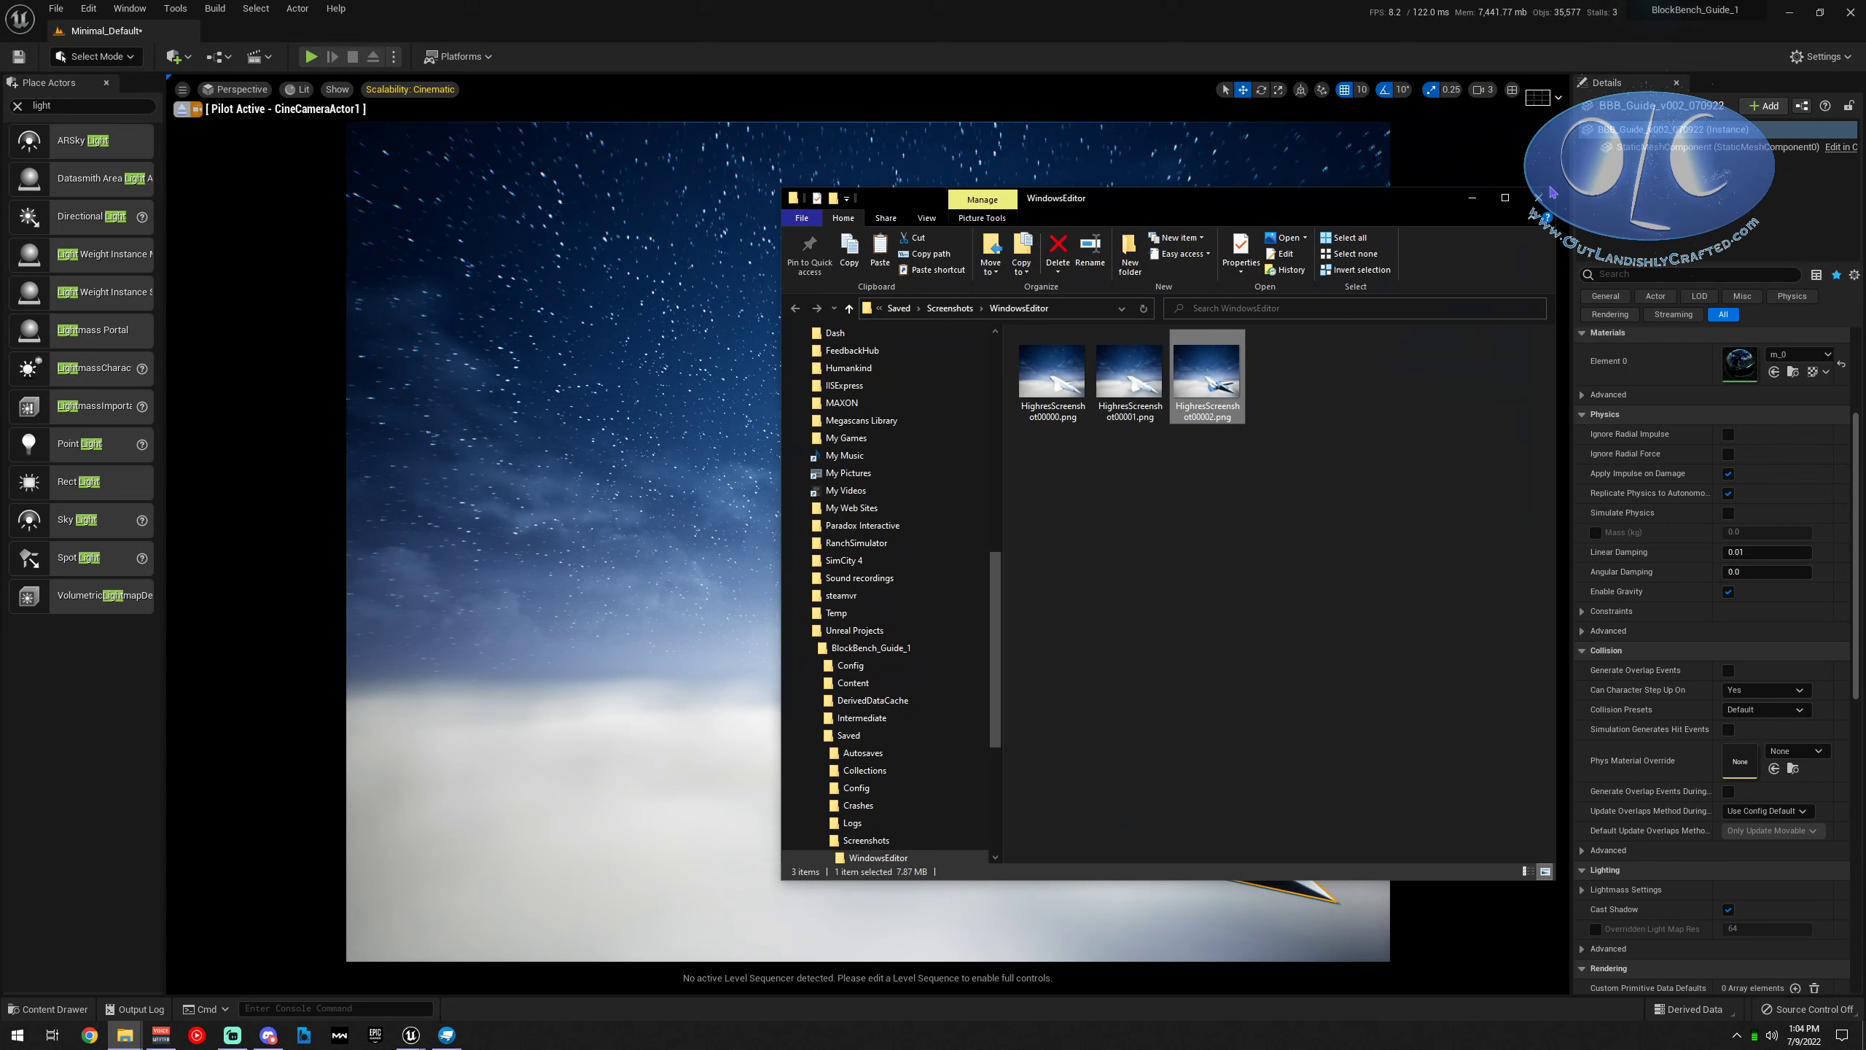
{"action": "left_click", "coordinate": [1548, 193]}
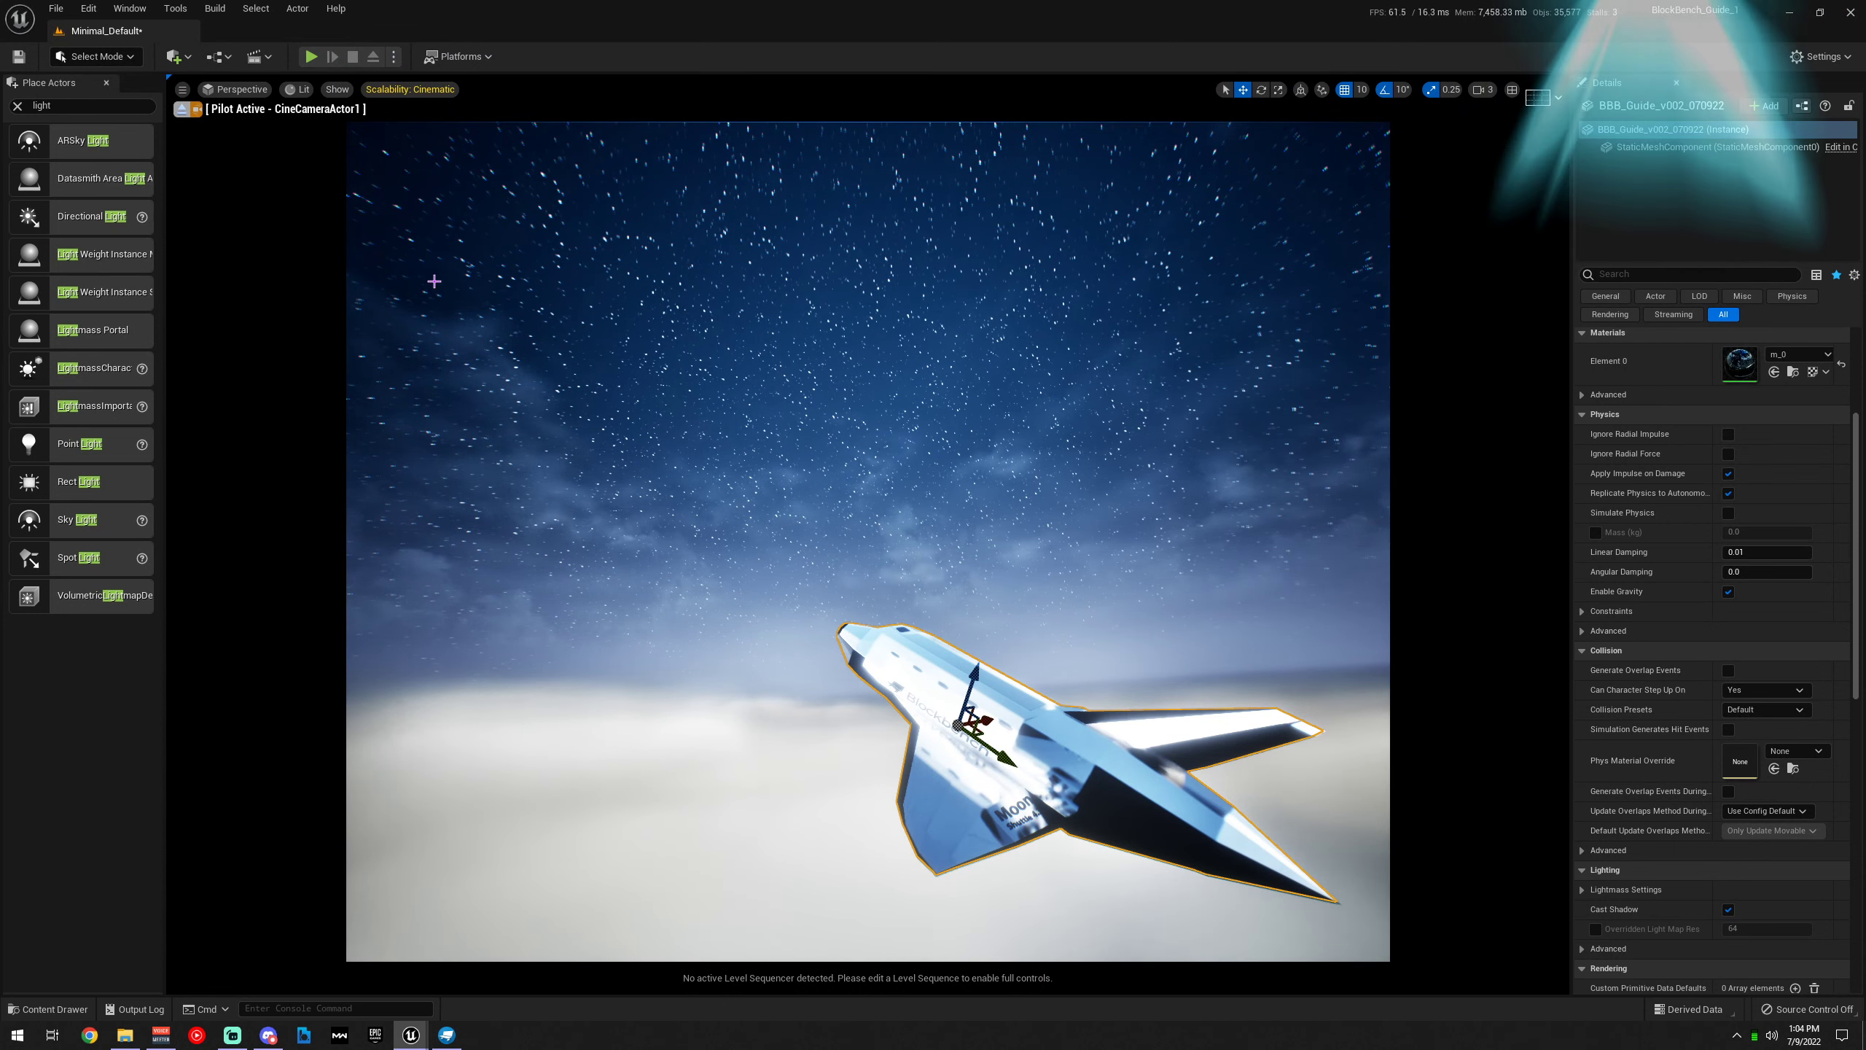
{"action": "left_click", "coordinate": [468, 433]}
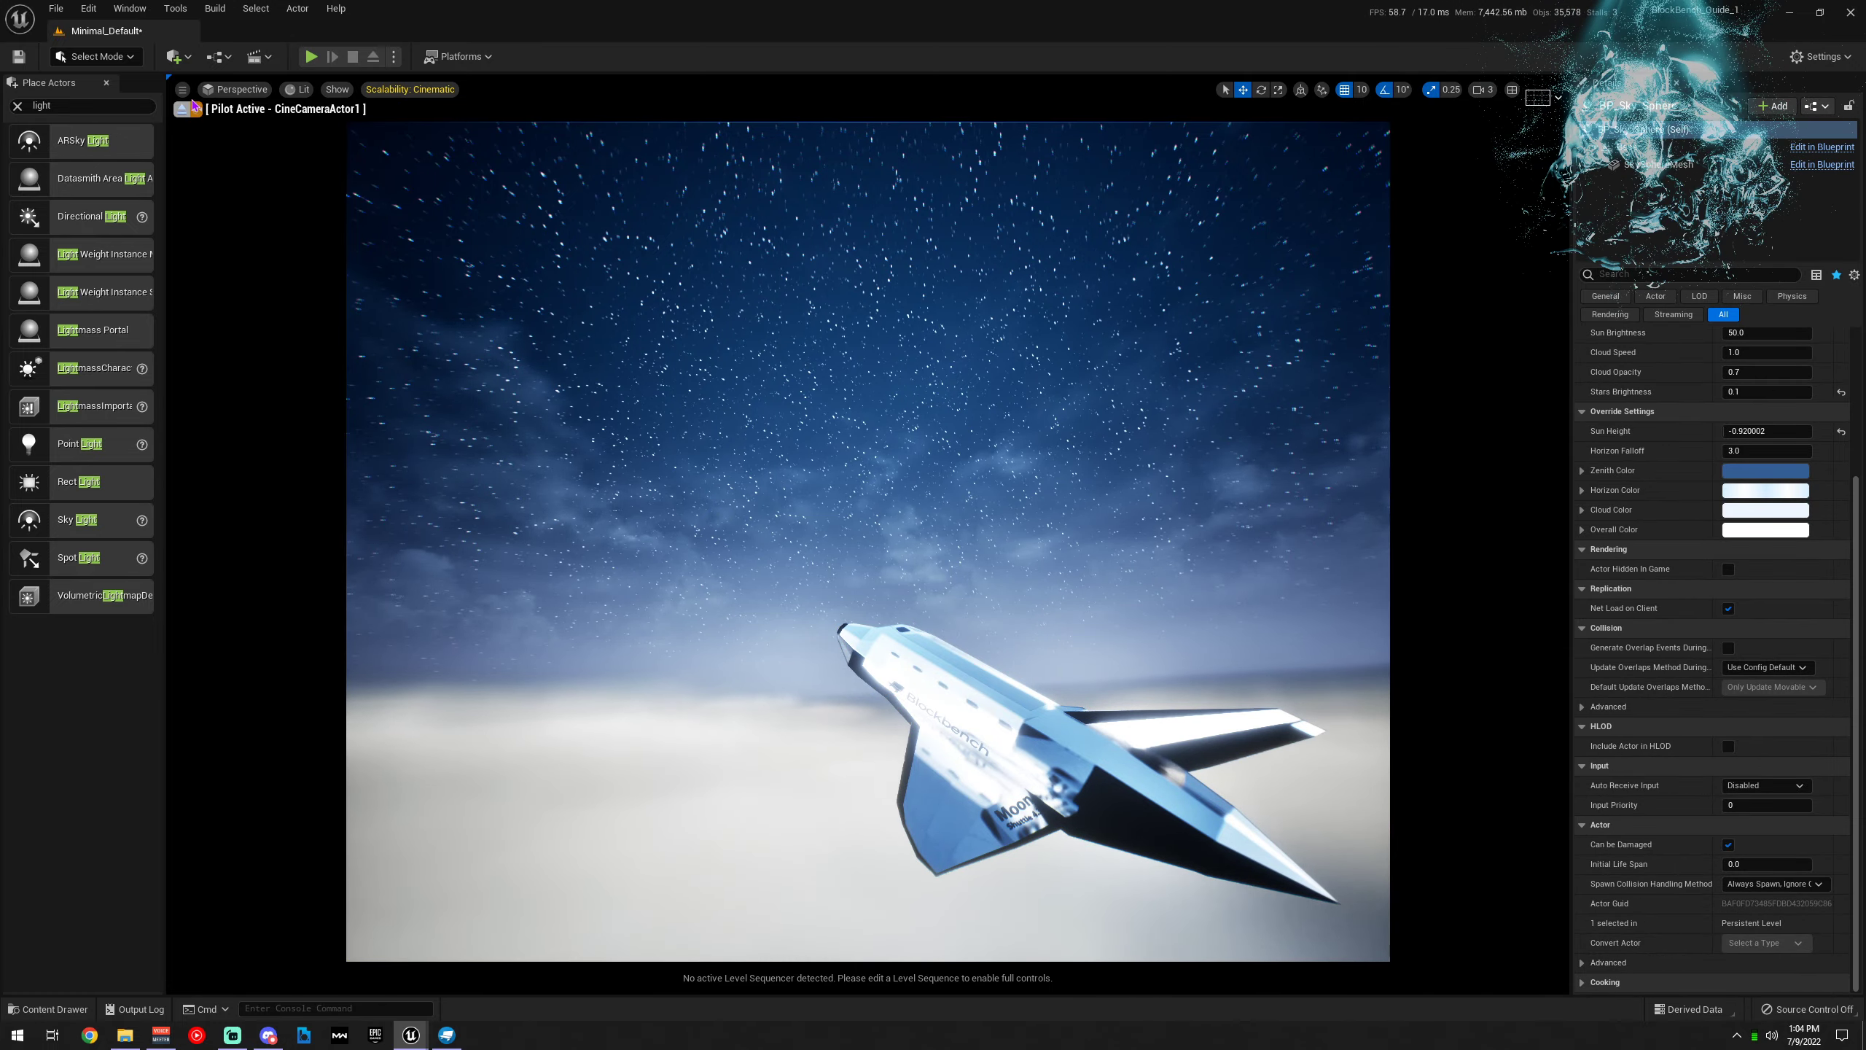
{"action": "left_click", "coordinate": [183, 89]}
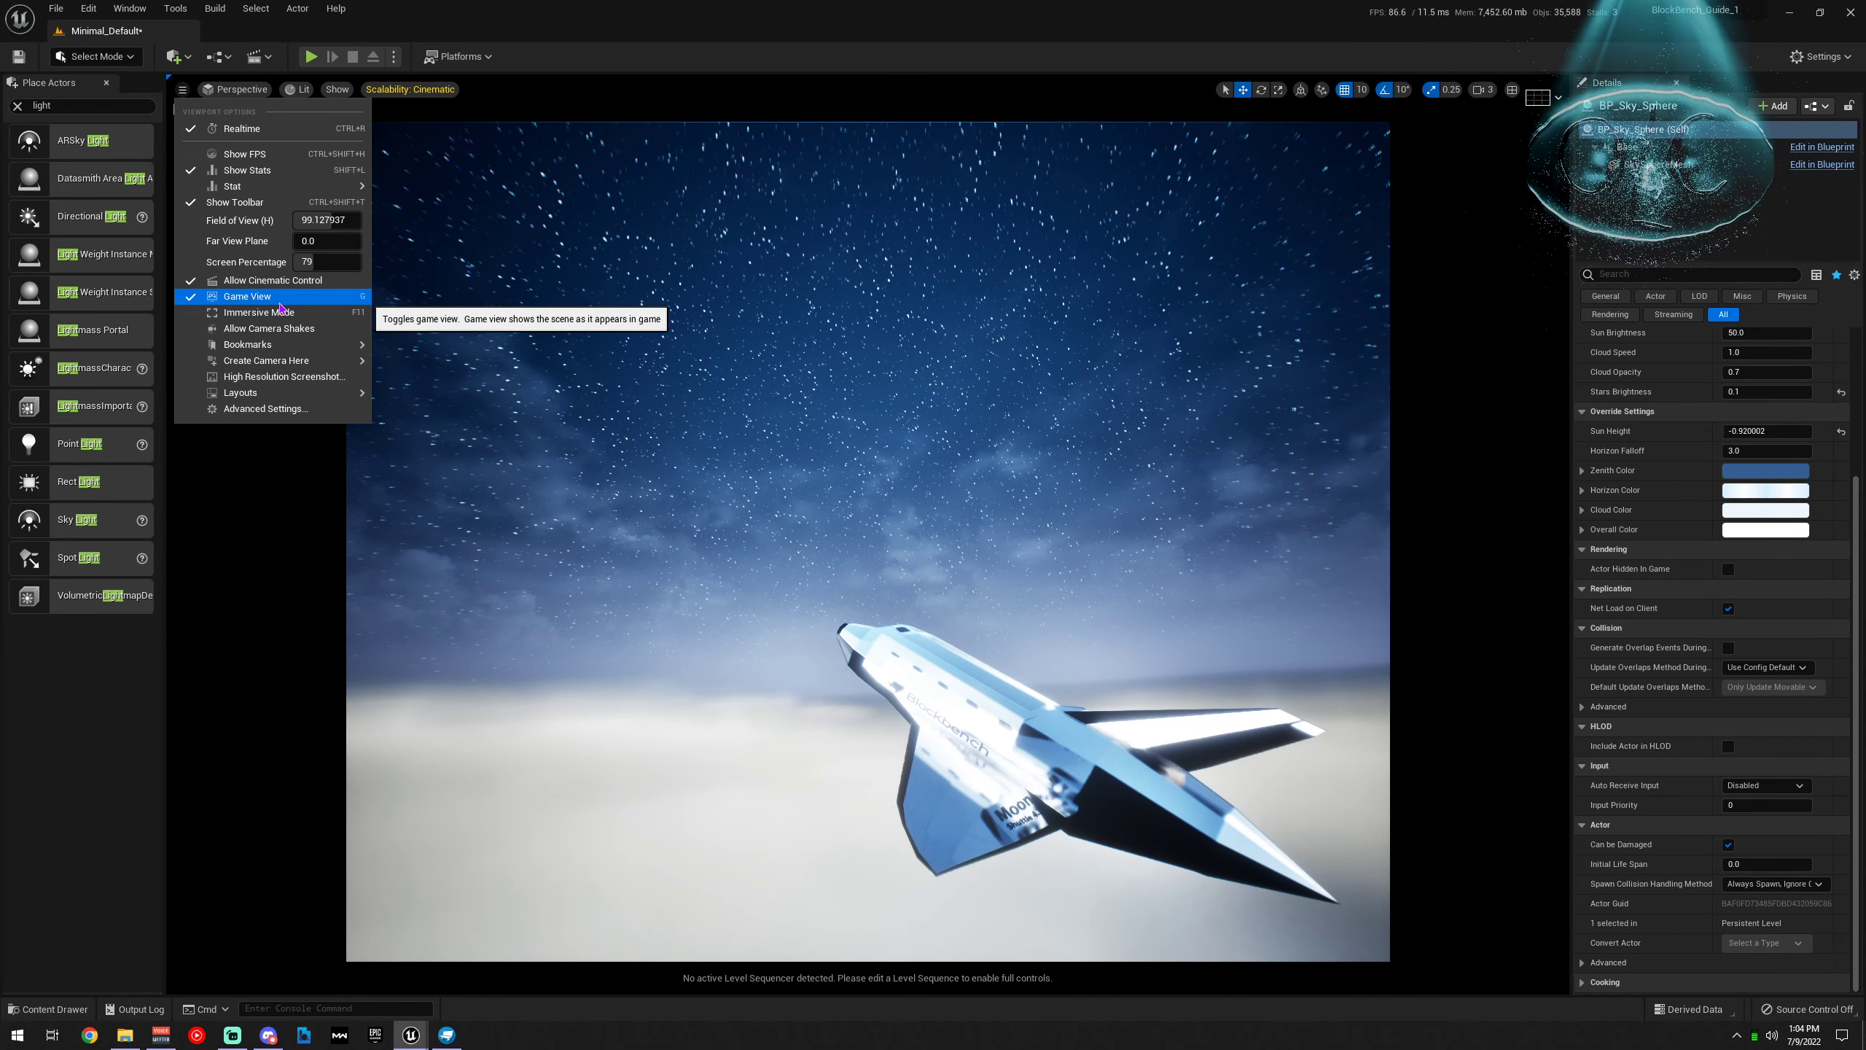
{"action": "left_click", "coordinate": [283, 298]}
{"action": "left_click", "coordinate": [182, 88]}
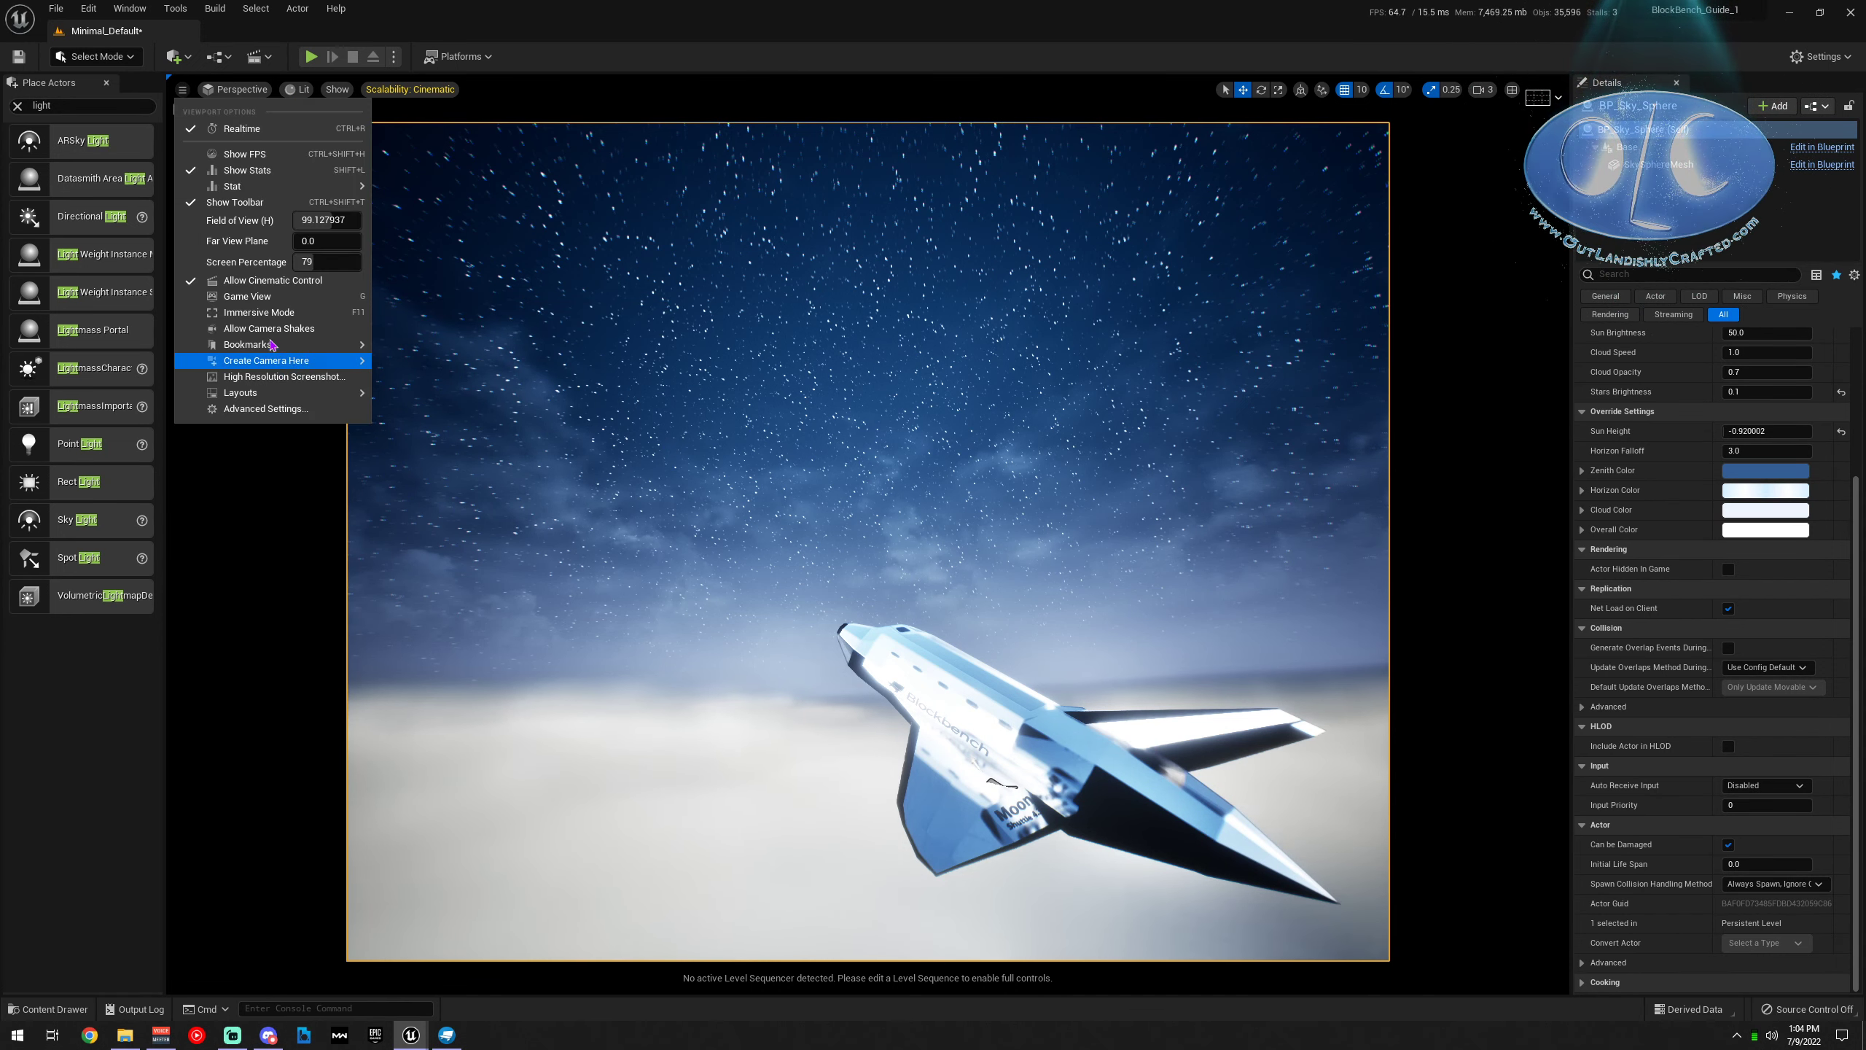
{"action": "left_click", "coordinate": [282, 304]}
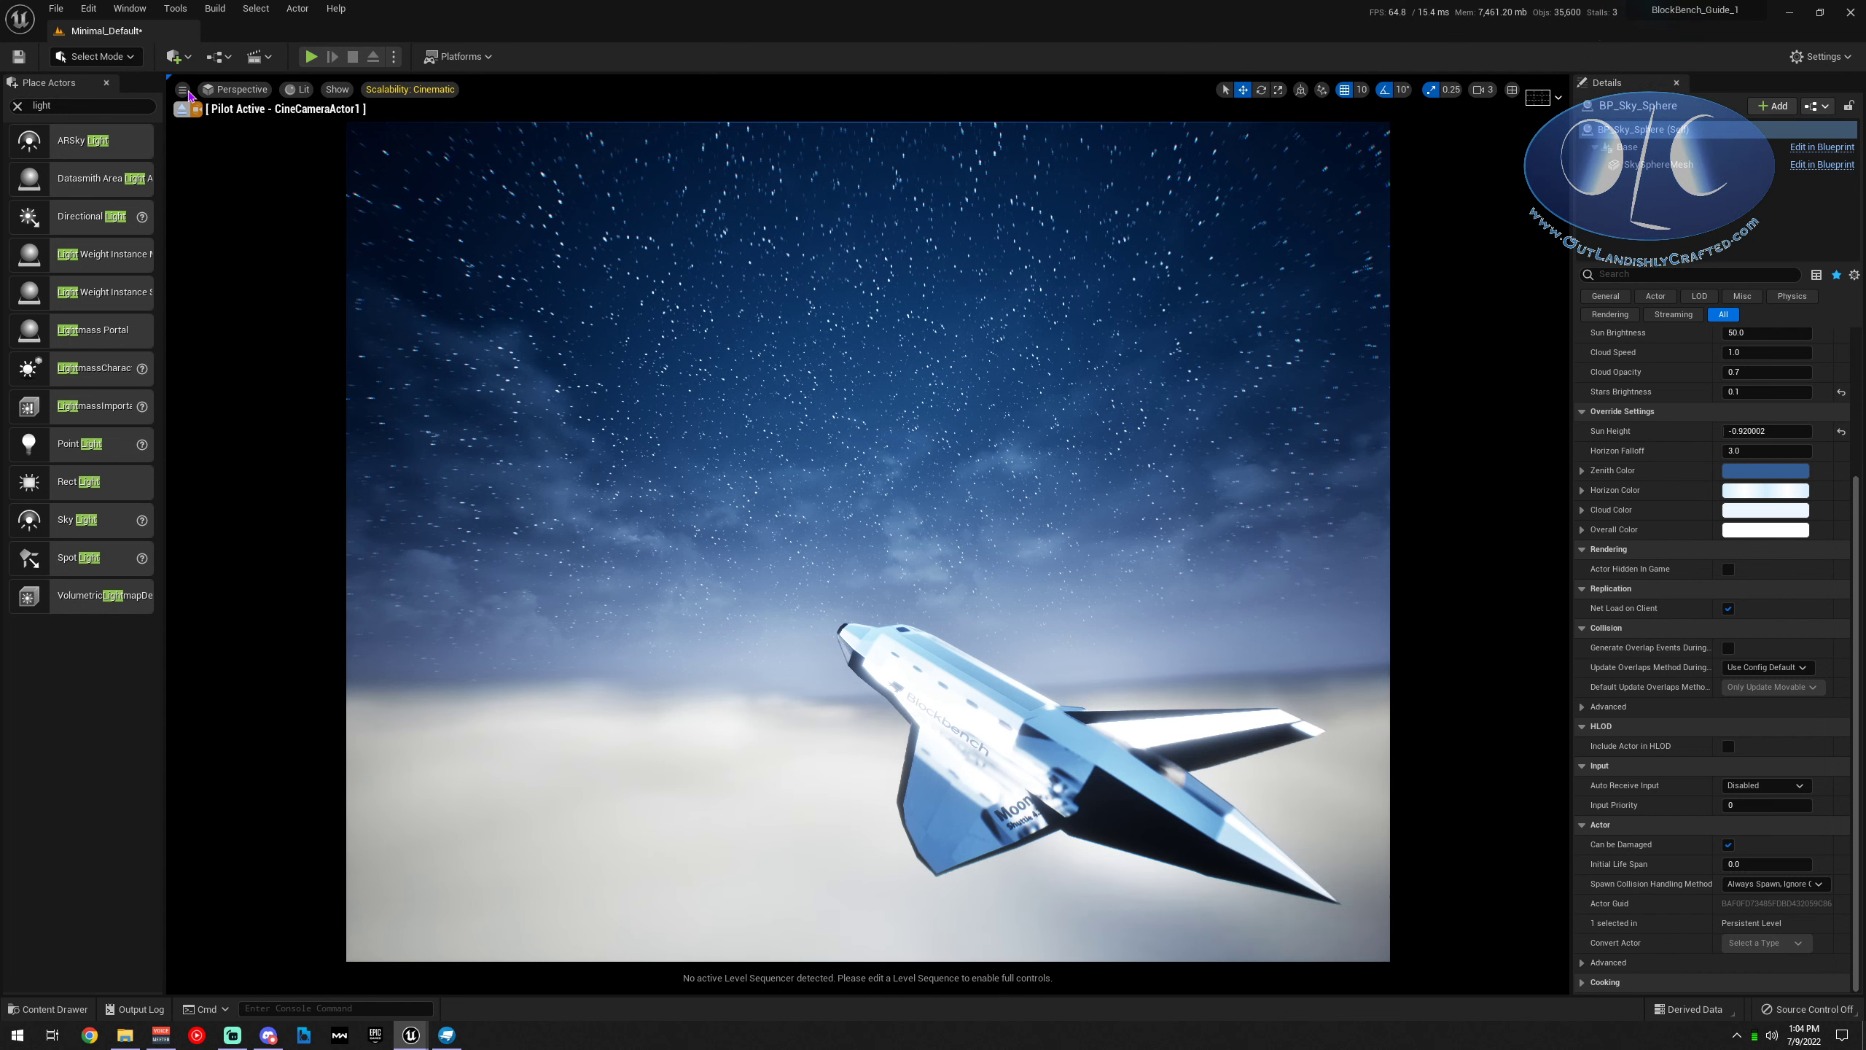
{"action": "left_click", "coordinate": [182, 89]}
{"action": "left_click", "coordinate": [308, 412]}
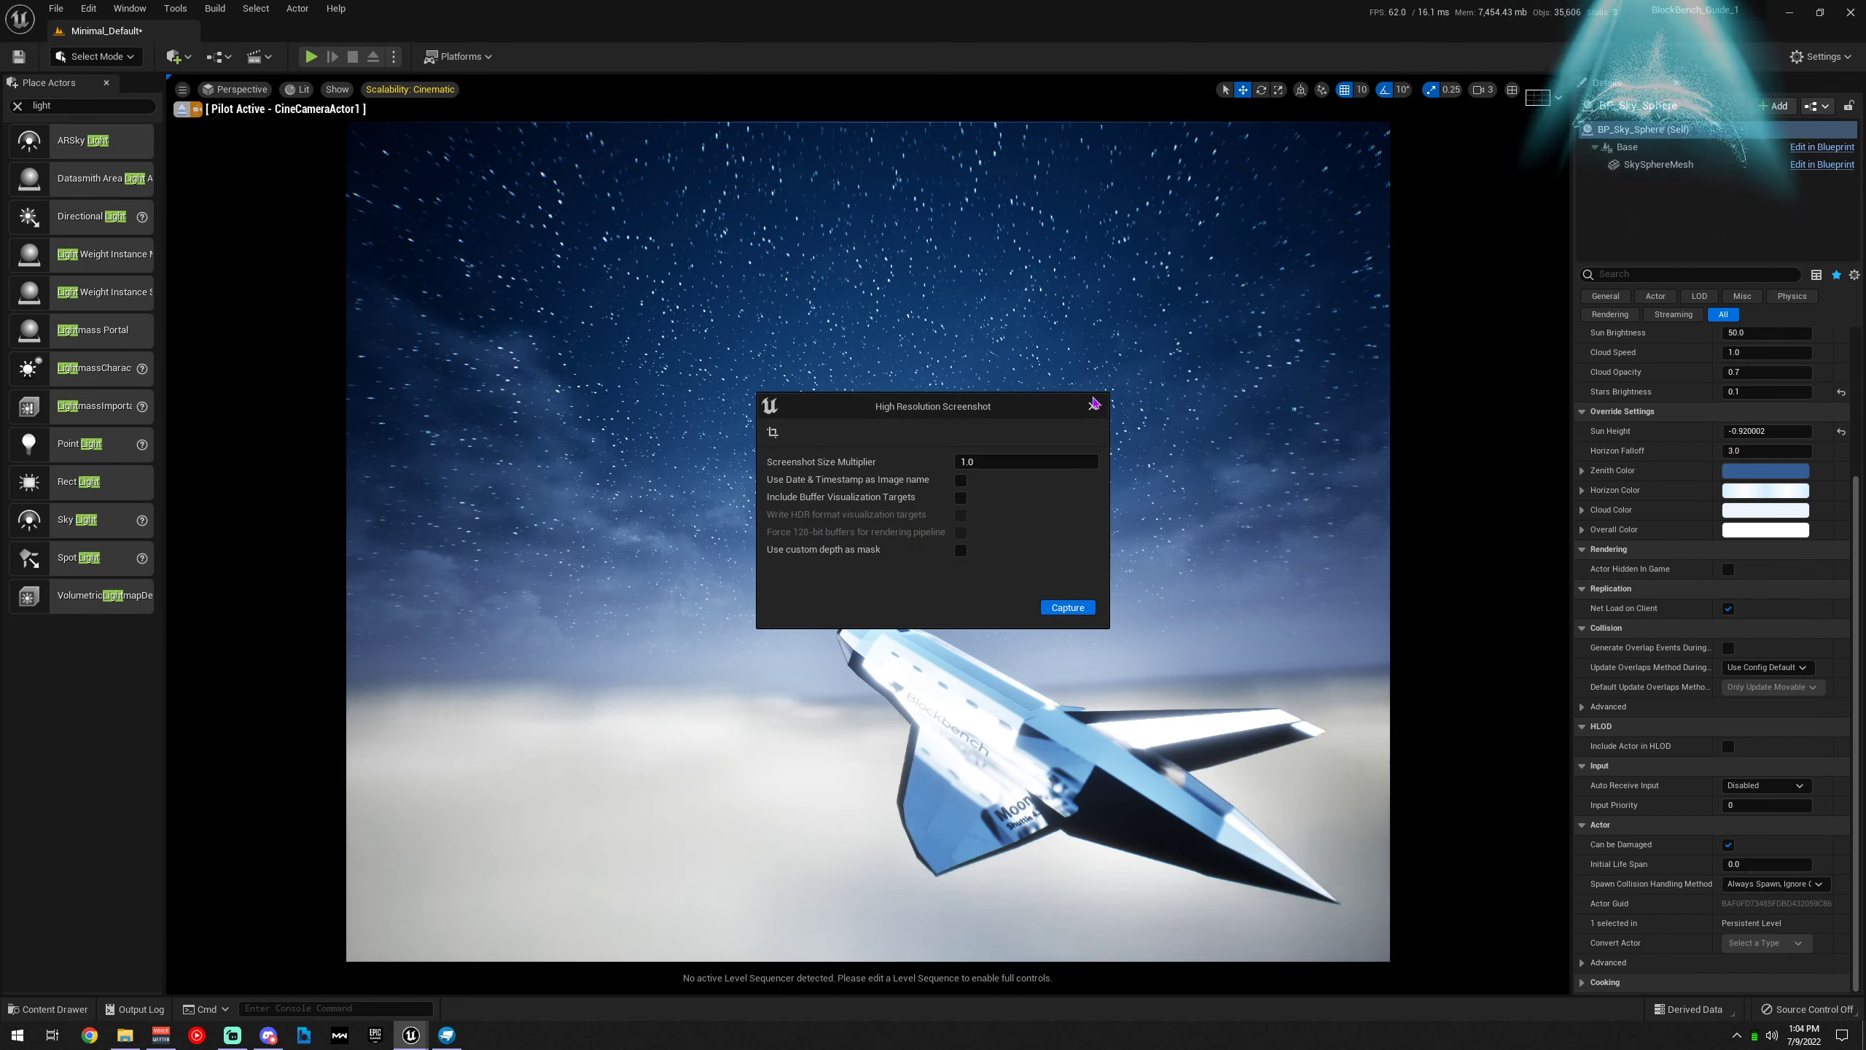
{"action": "left_click", "coordinate": [1093, 404]}
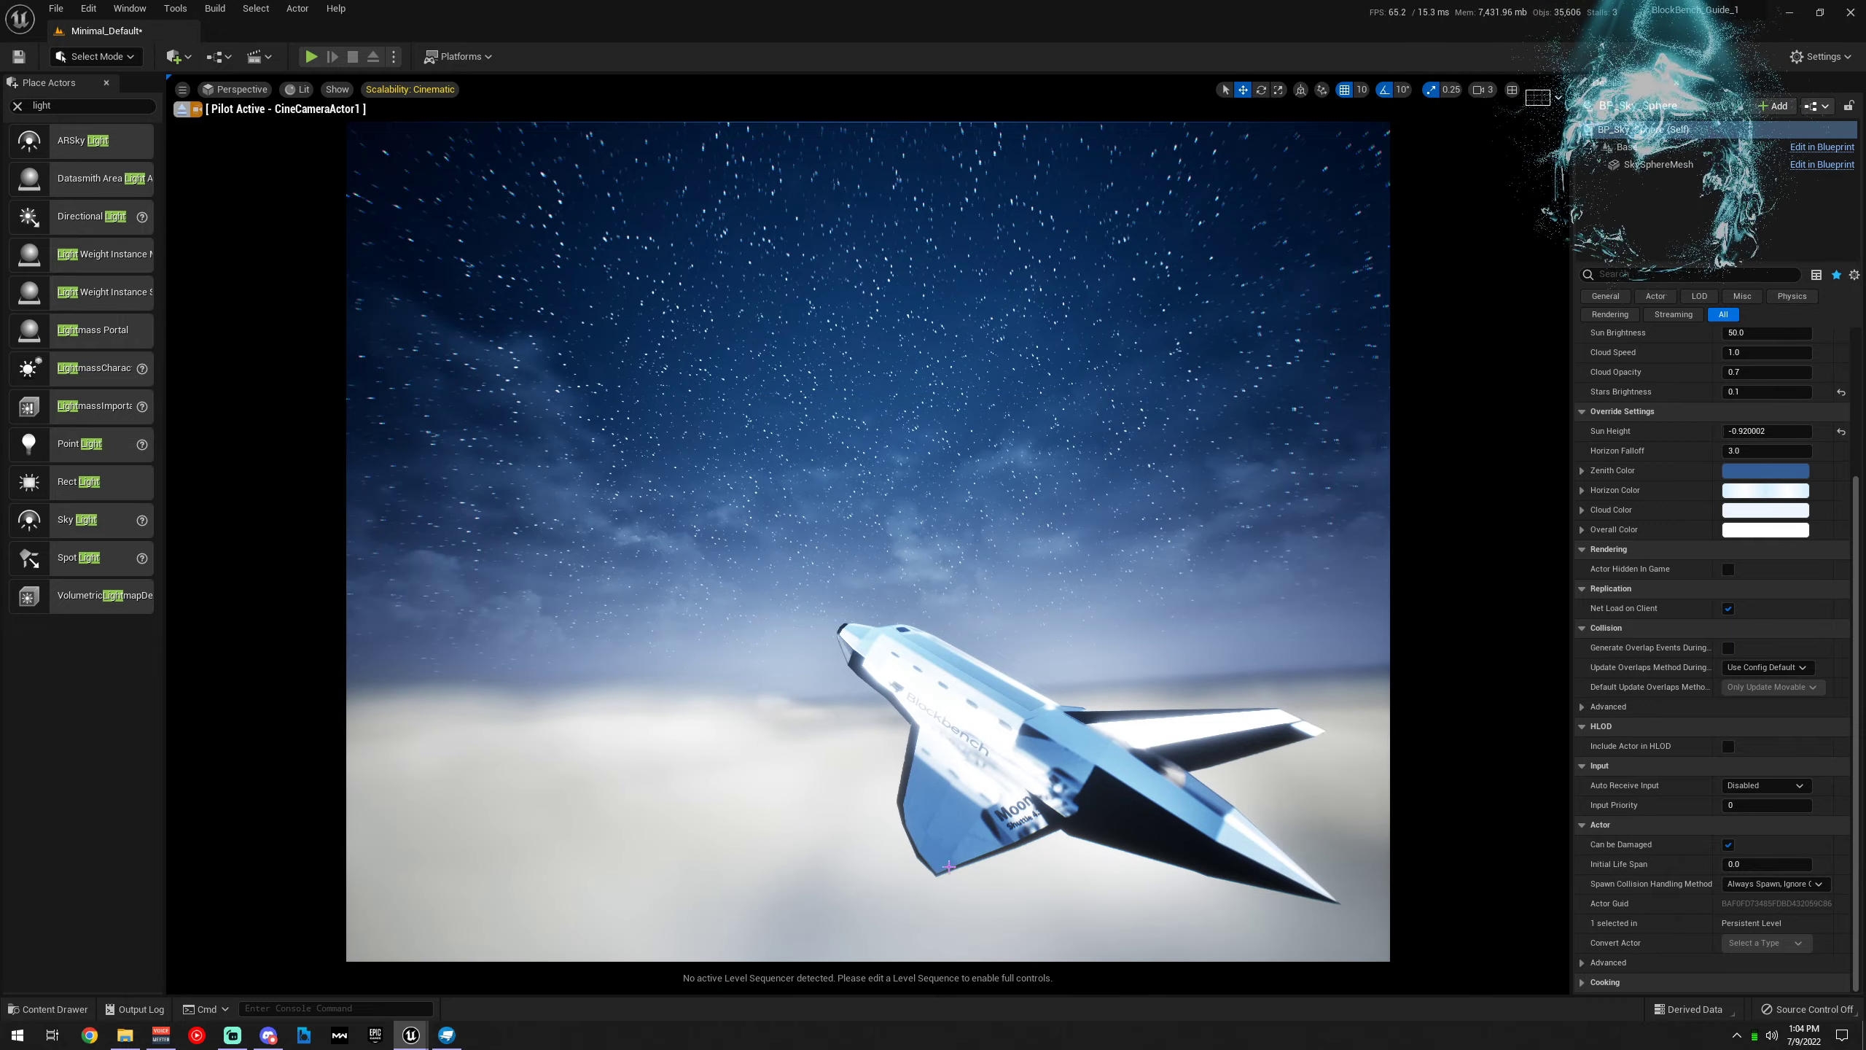
Reopen the m_0 material editor beside the shuttle, and test the texture's A and R outputs on the Normal input before disconnecting it
{"action": "left_click_drag", "start_coordinate": [0, 382], "coordinate": [559, 167]}
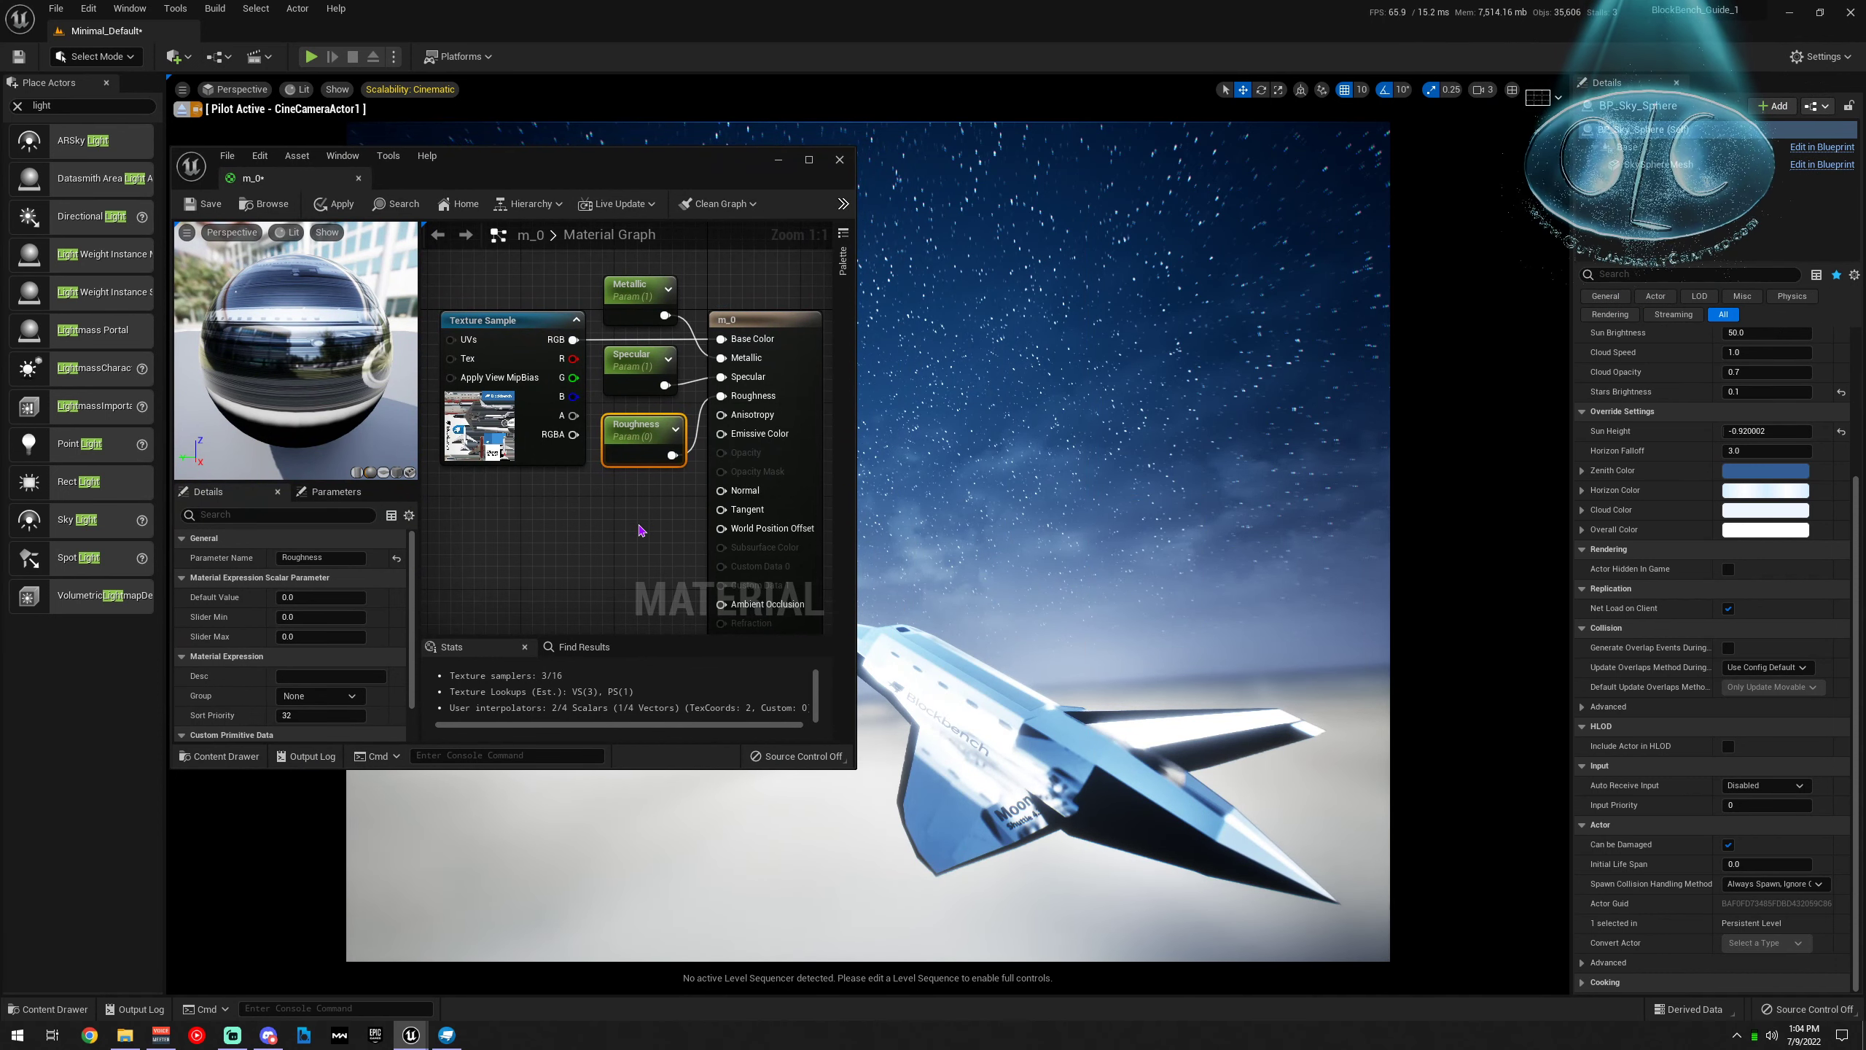
{"action": "left_click_drag", "start_coordinate": [721, 490], "coordinate": [574, 416]}
{"action": "left_click", "coordinate": [336, 204]}
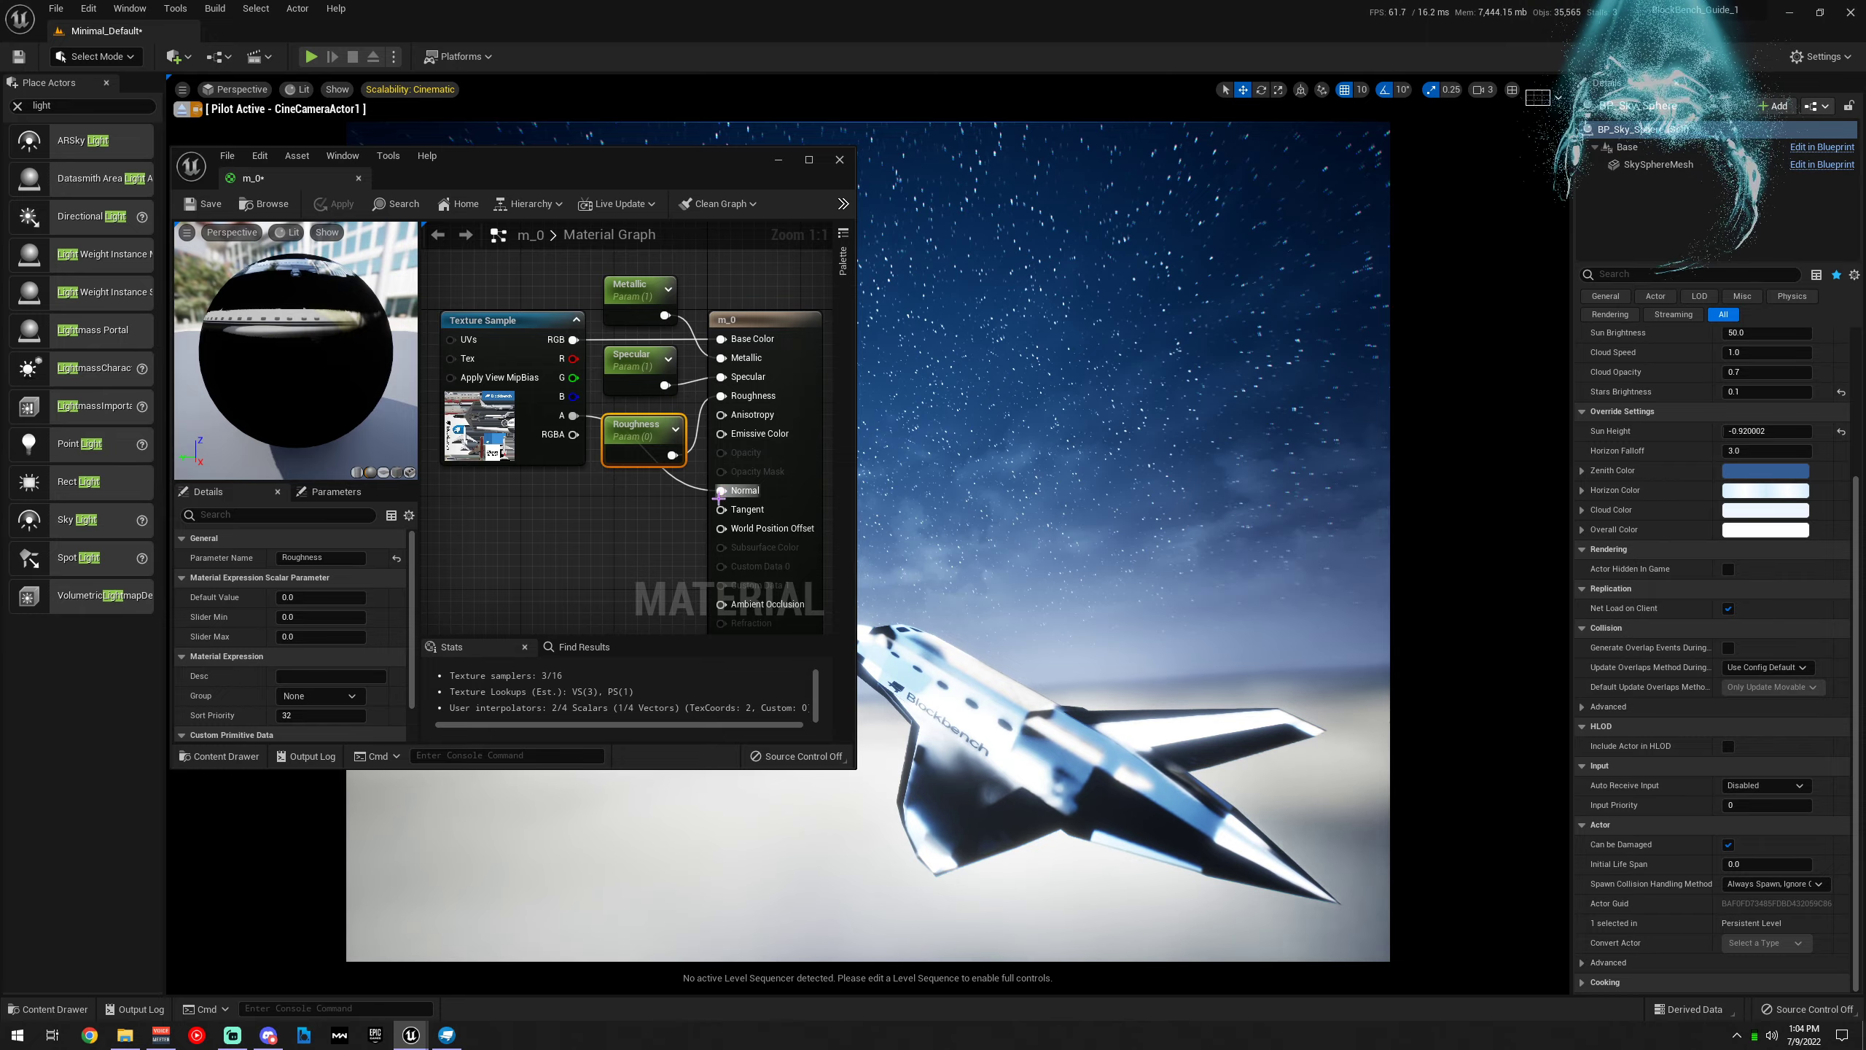
{"action": "left_click_drag", "start_coordinate": [721, 490], "coordinate": [570, 362]}
{"action": "left_click", "coordinate": [330, 206]}
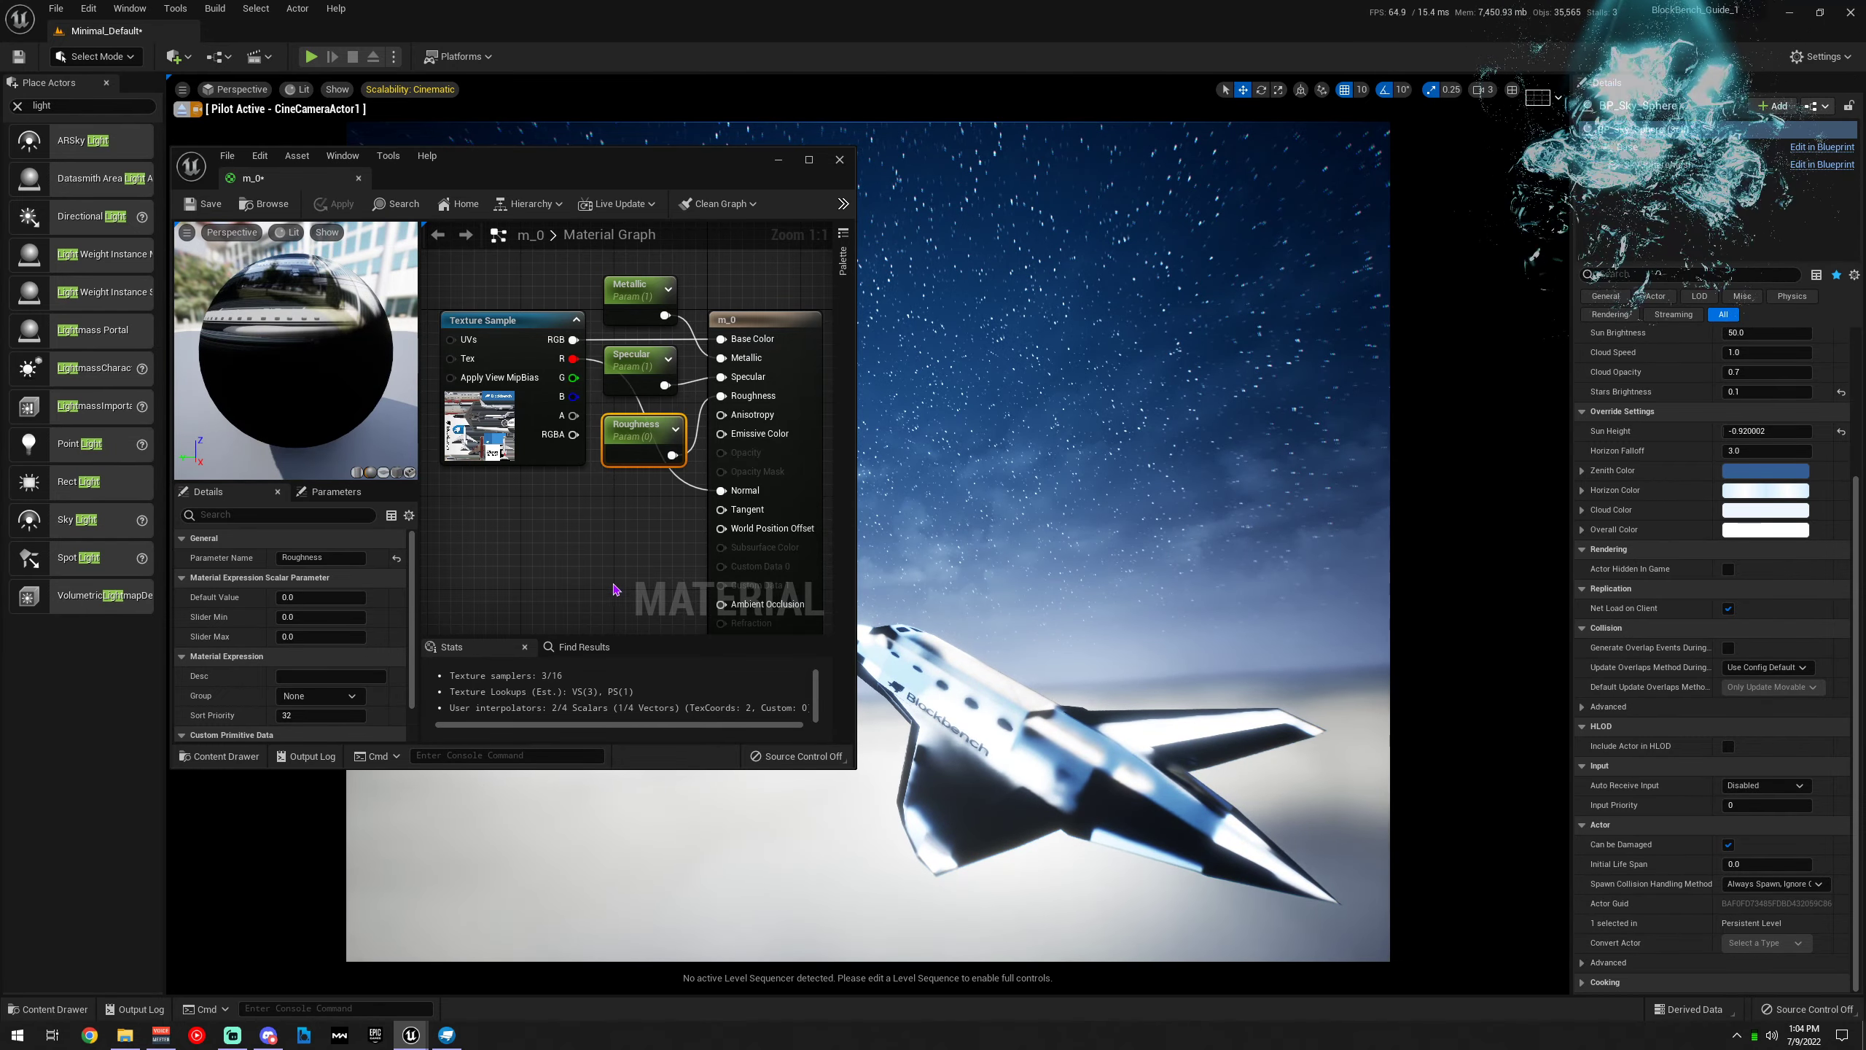
{"action": "left_click", "coordinate": [689, 484], "text": "alt"}
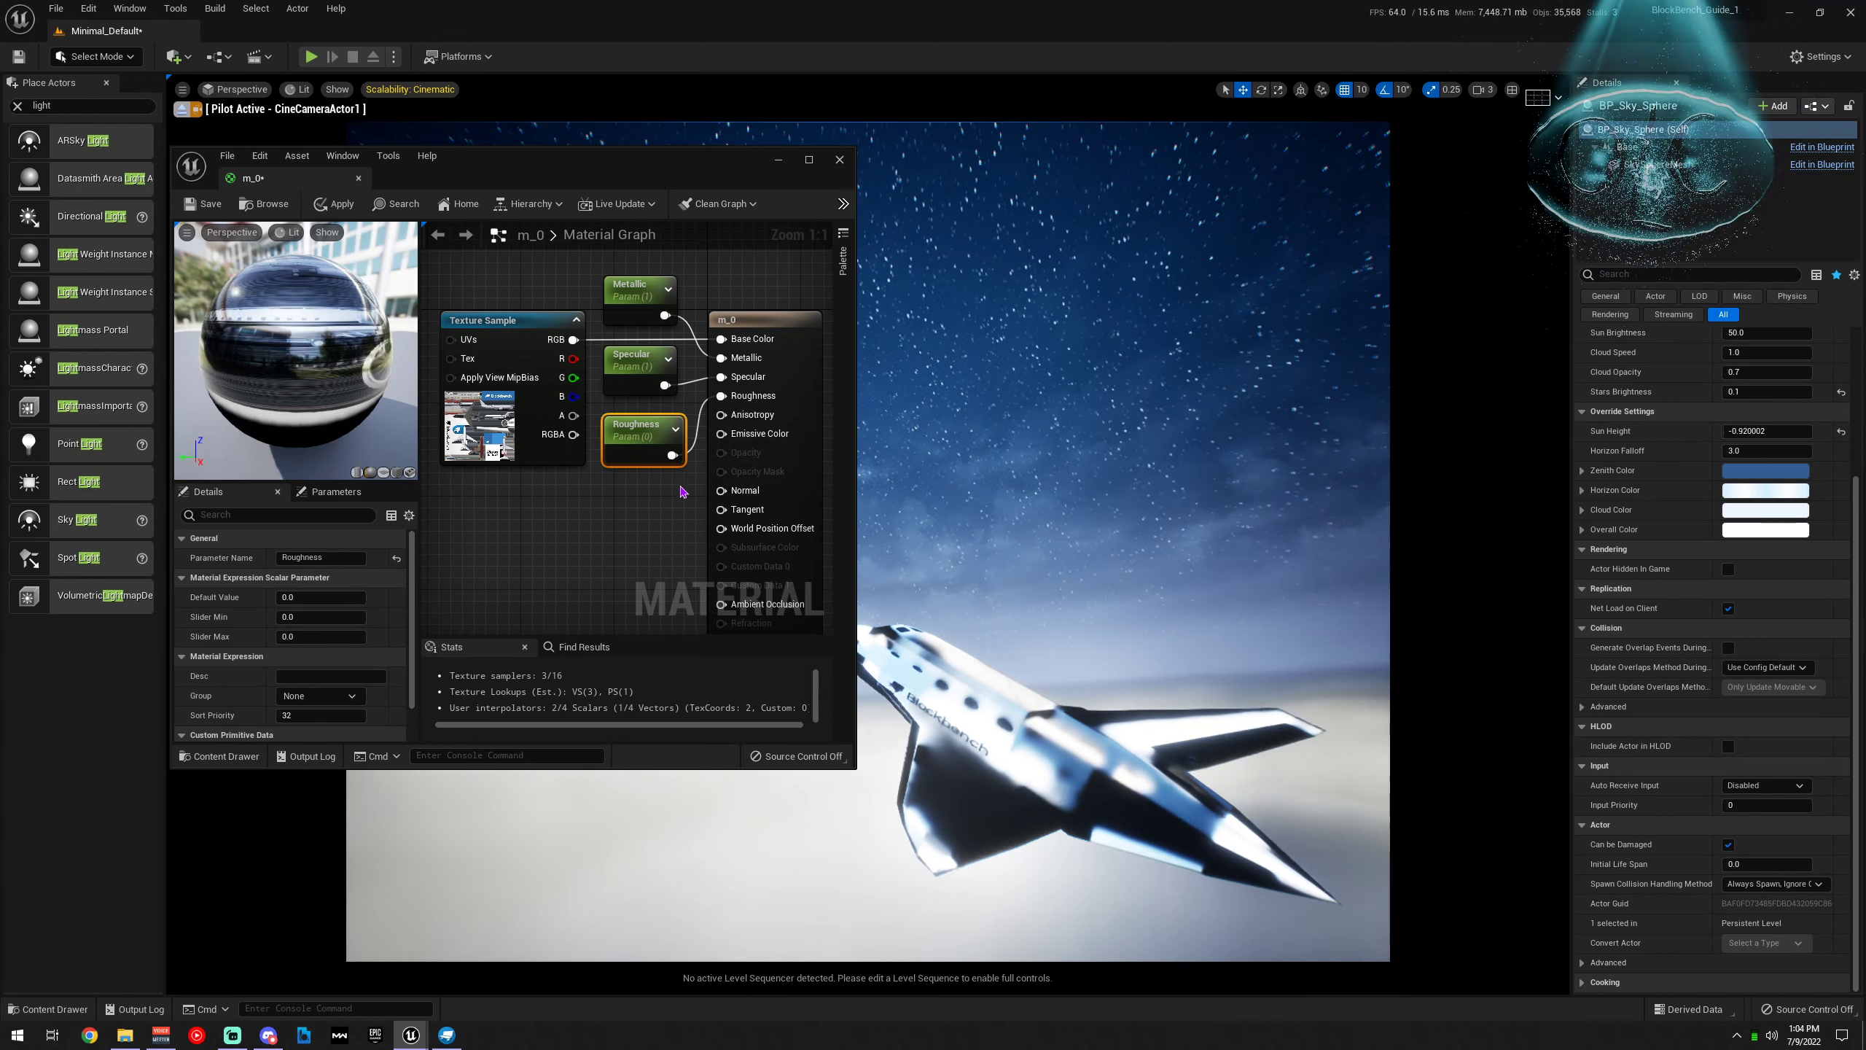
Connect the texture's R output to Tangent, replace the Roughness parameter with the texture's A output, and apply the changes
{"action": "left_click_drag", "start_coordinate": [716, 509], "coordinate": [573, 359]}
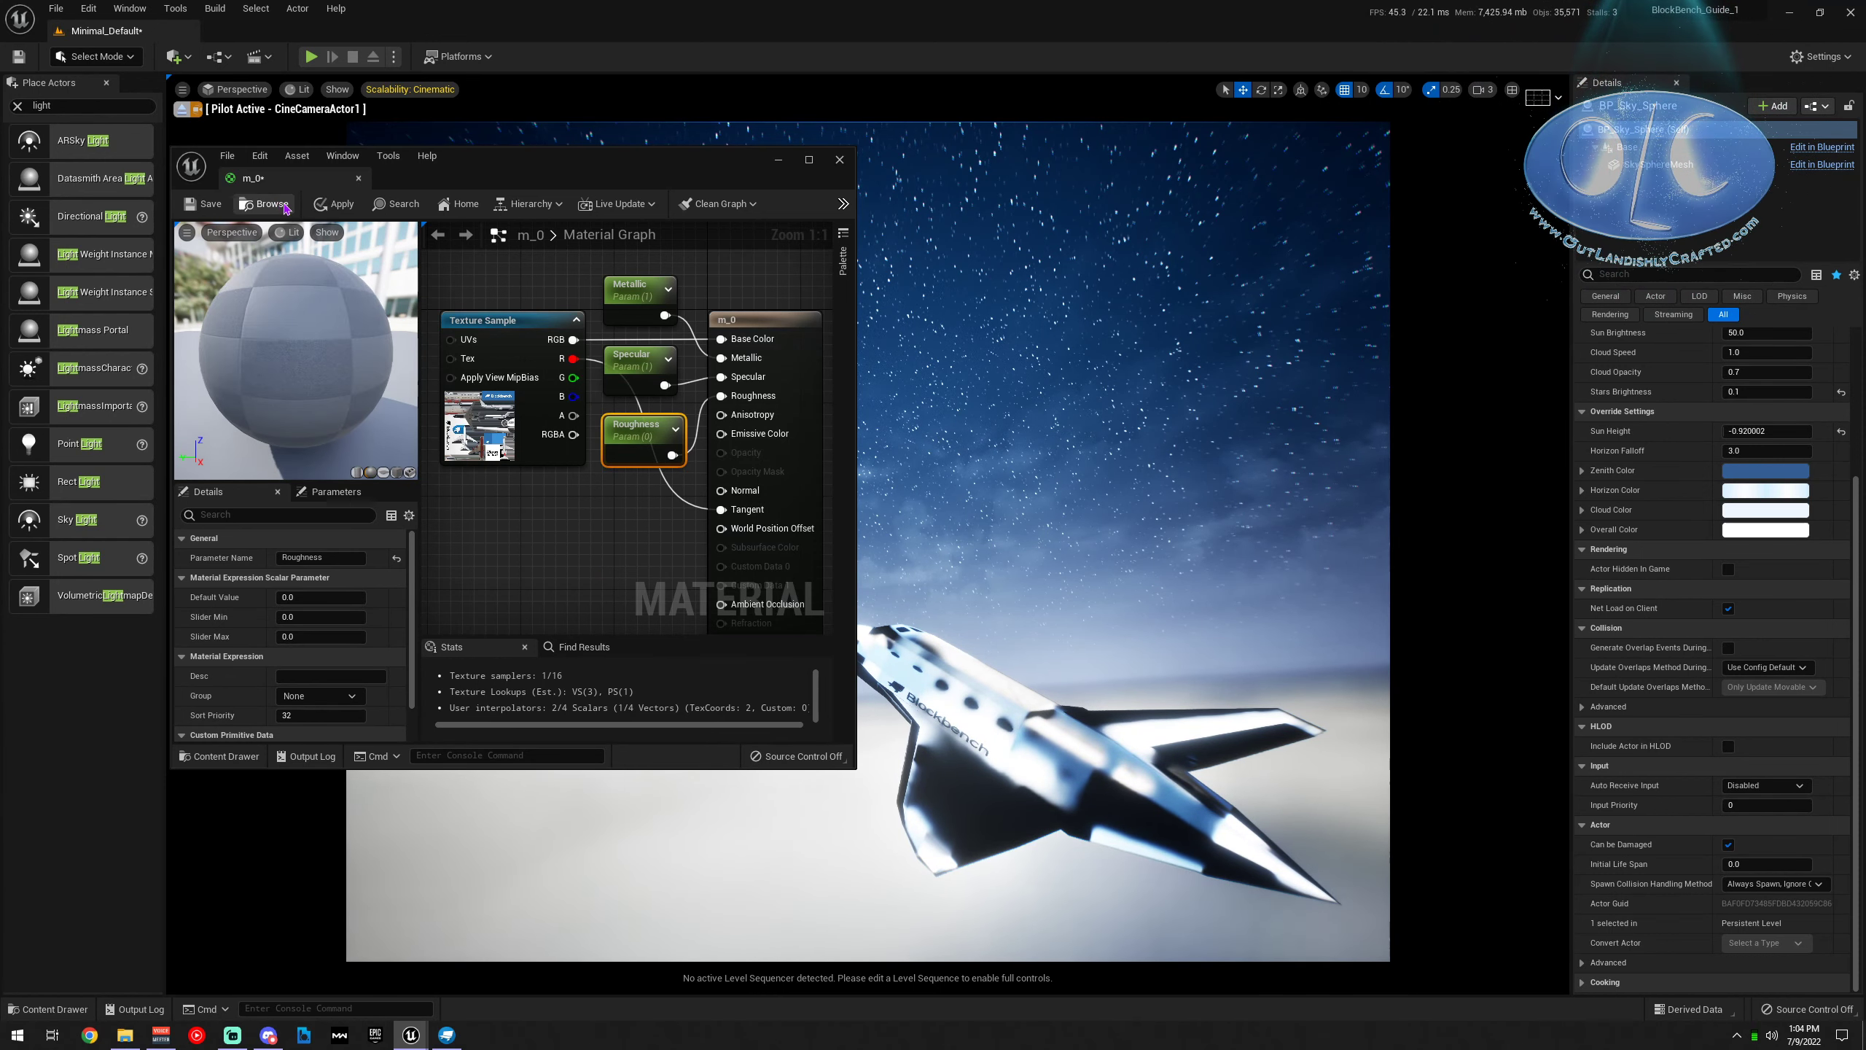
{"action": "left_click", "coordinate": [334, 204]}
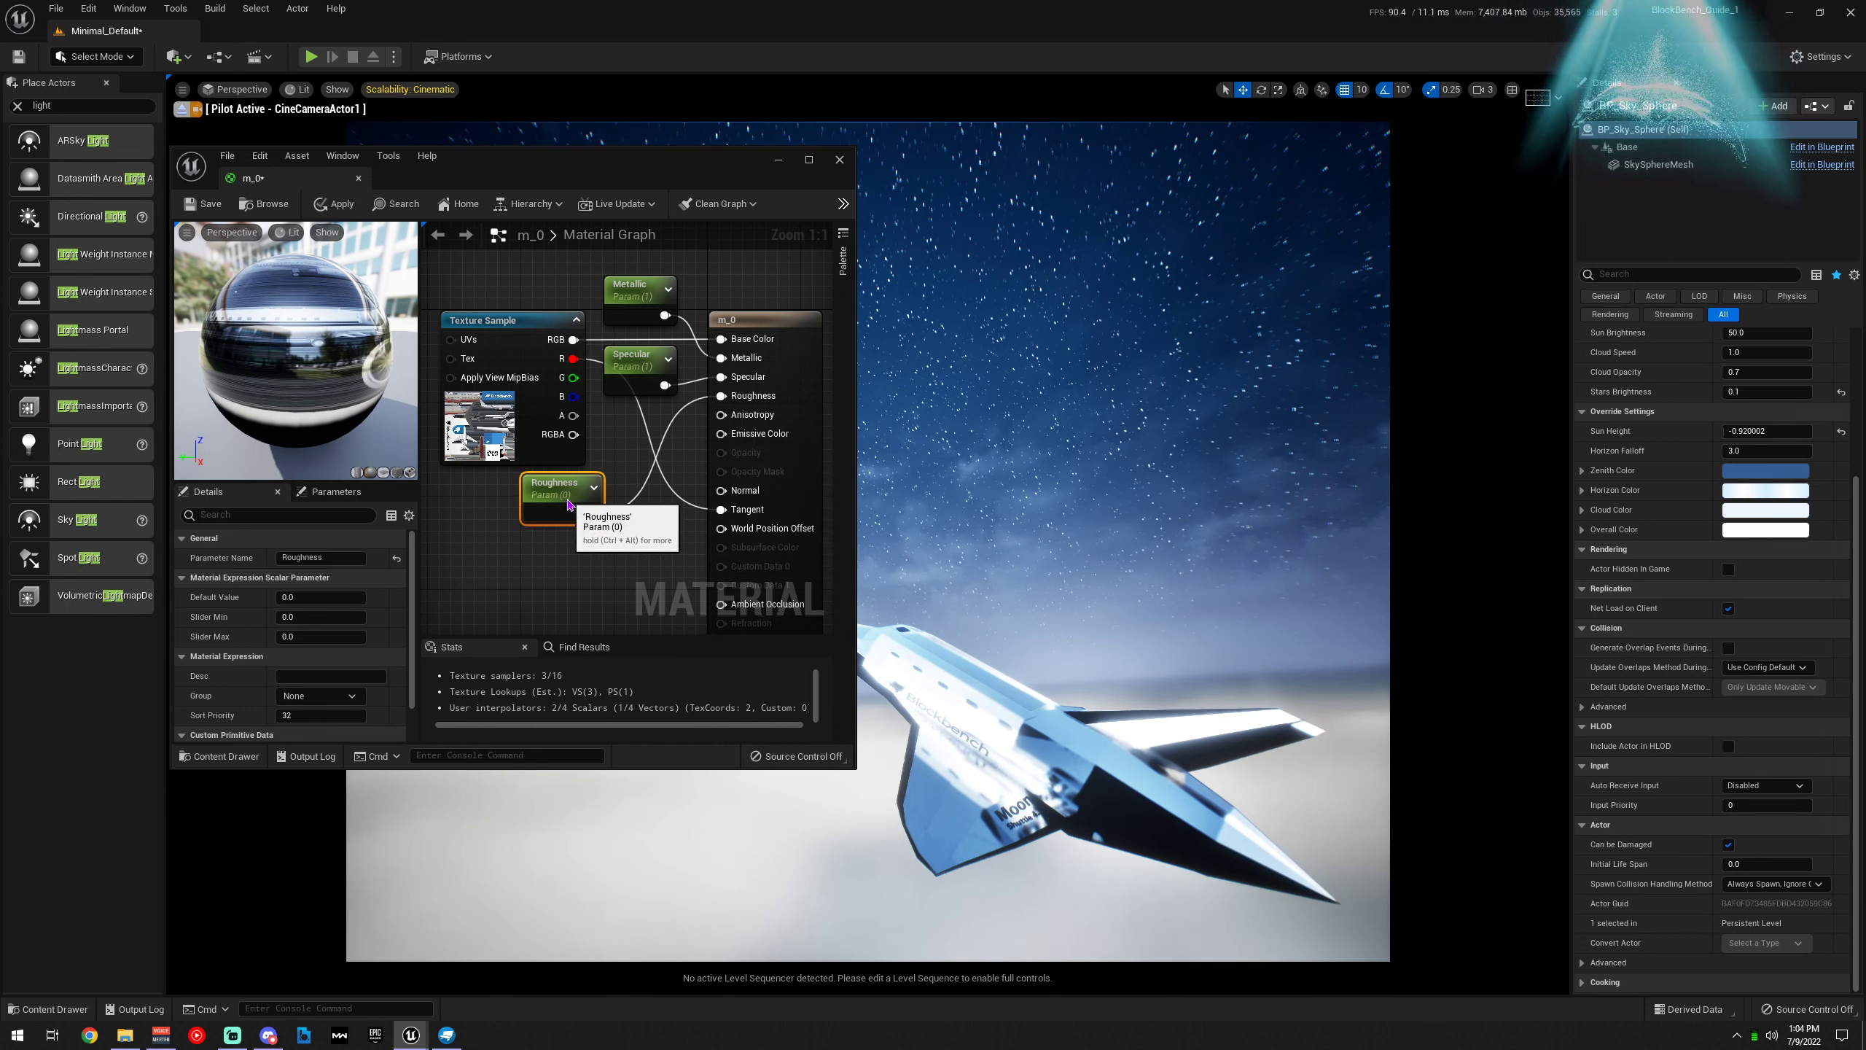
{"action": "key", "text": "Delete"}
{"action": "left_click_drag", "start_coordinate": [721, 396], "coordinate": [573, 415]}
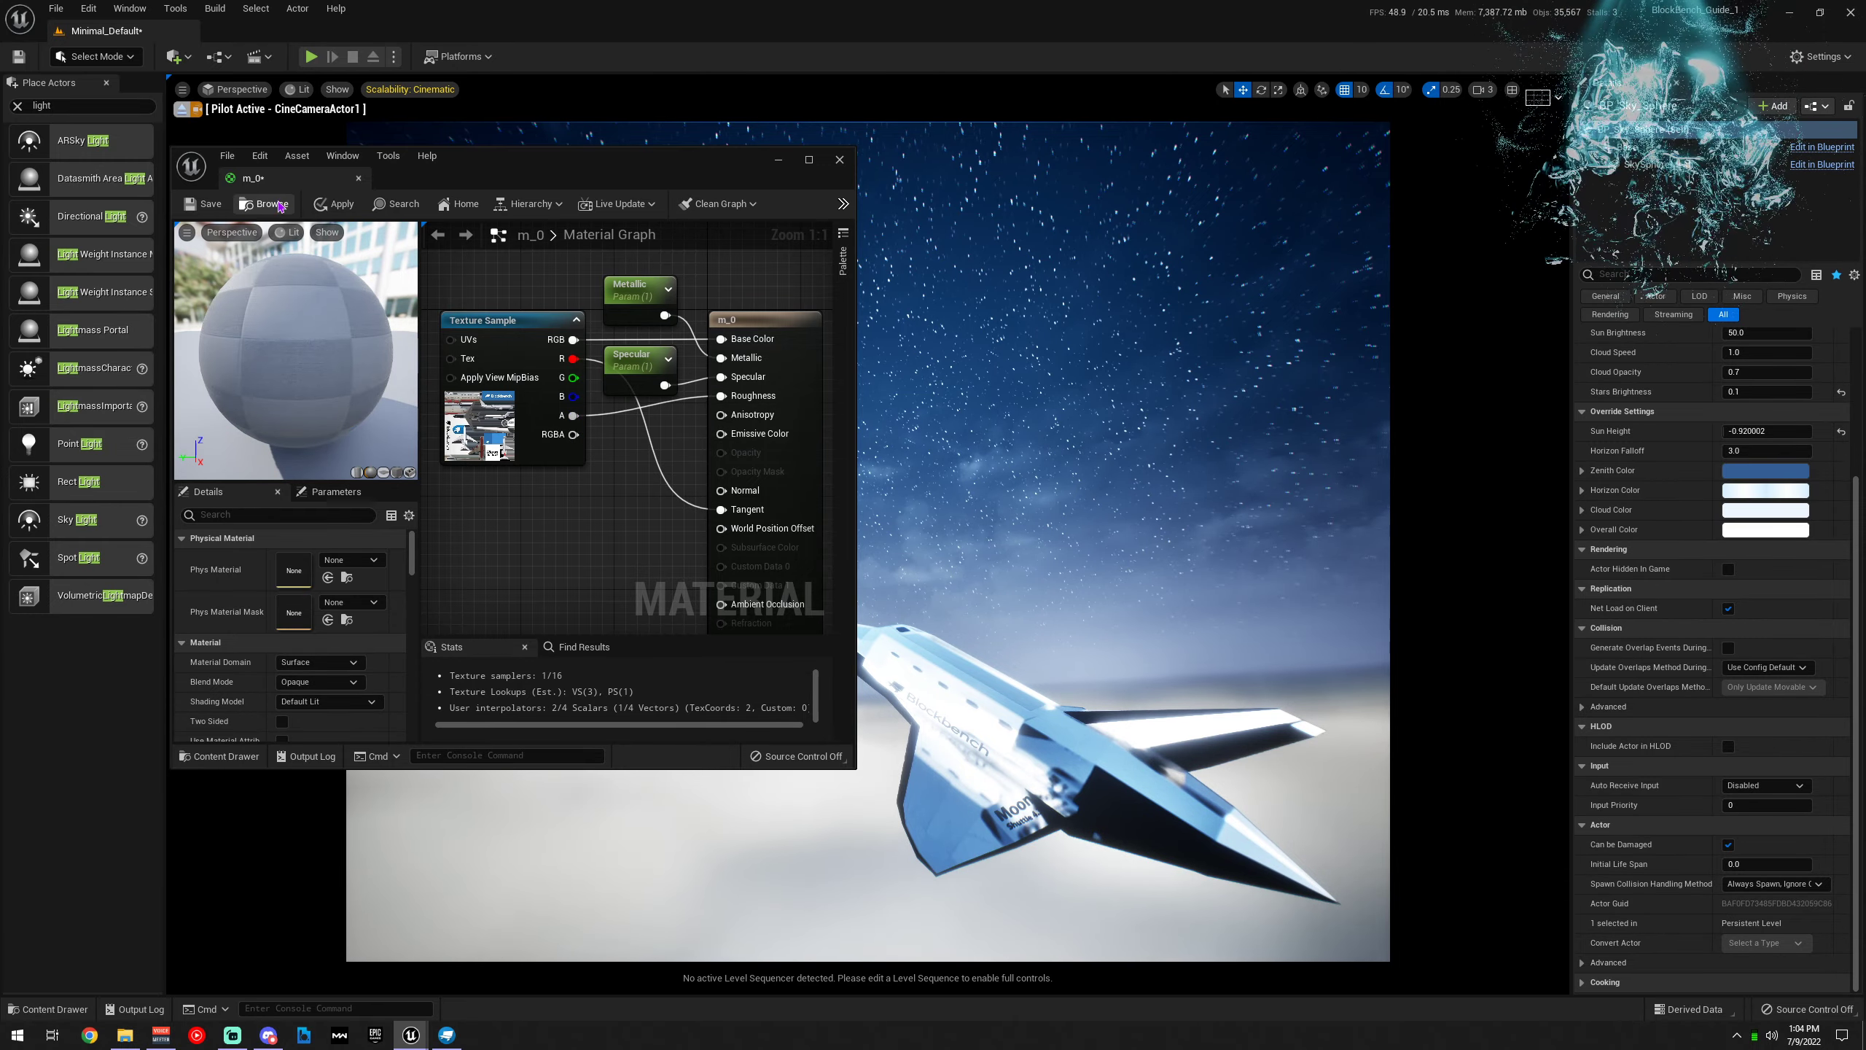
{"action": "left_click", "coordinate": [338, 204]}
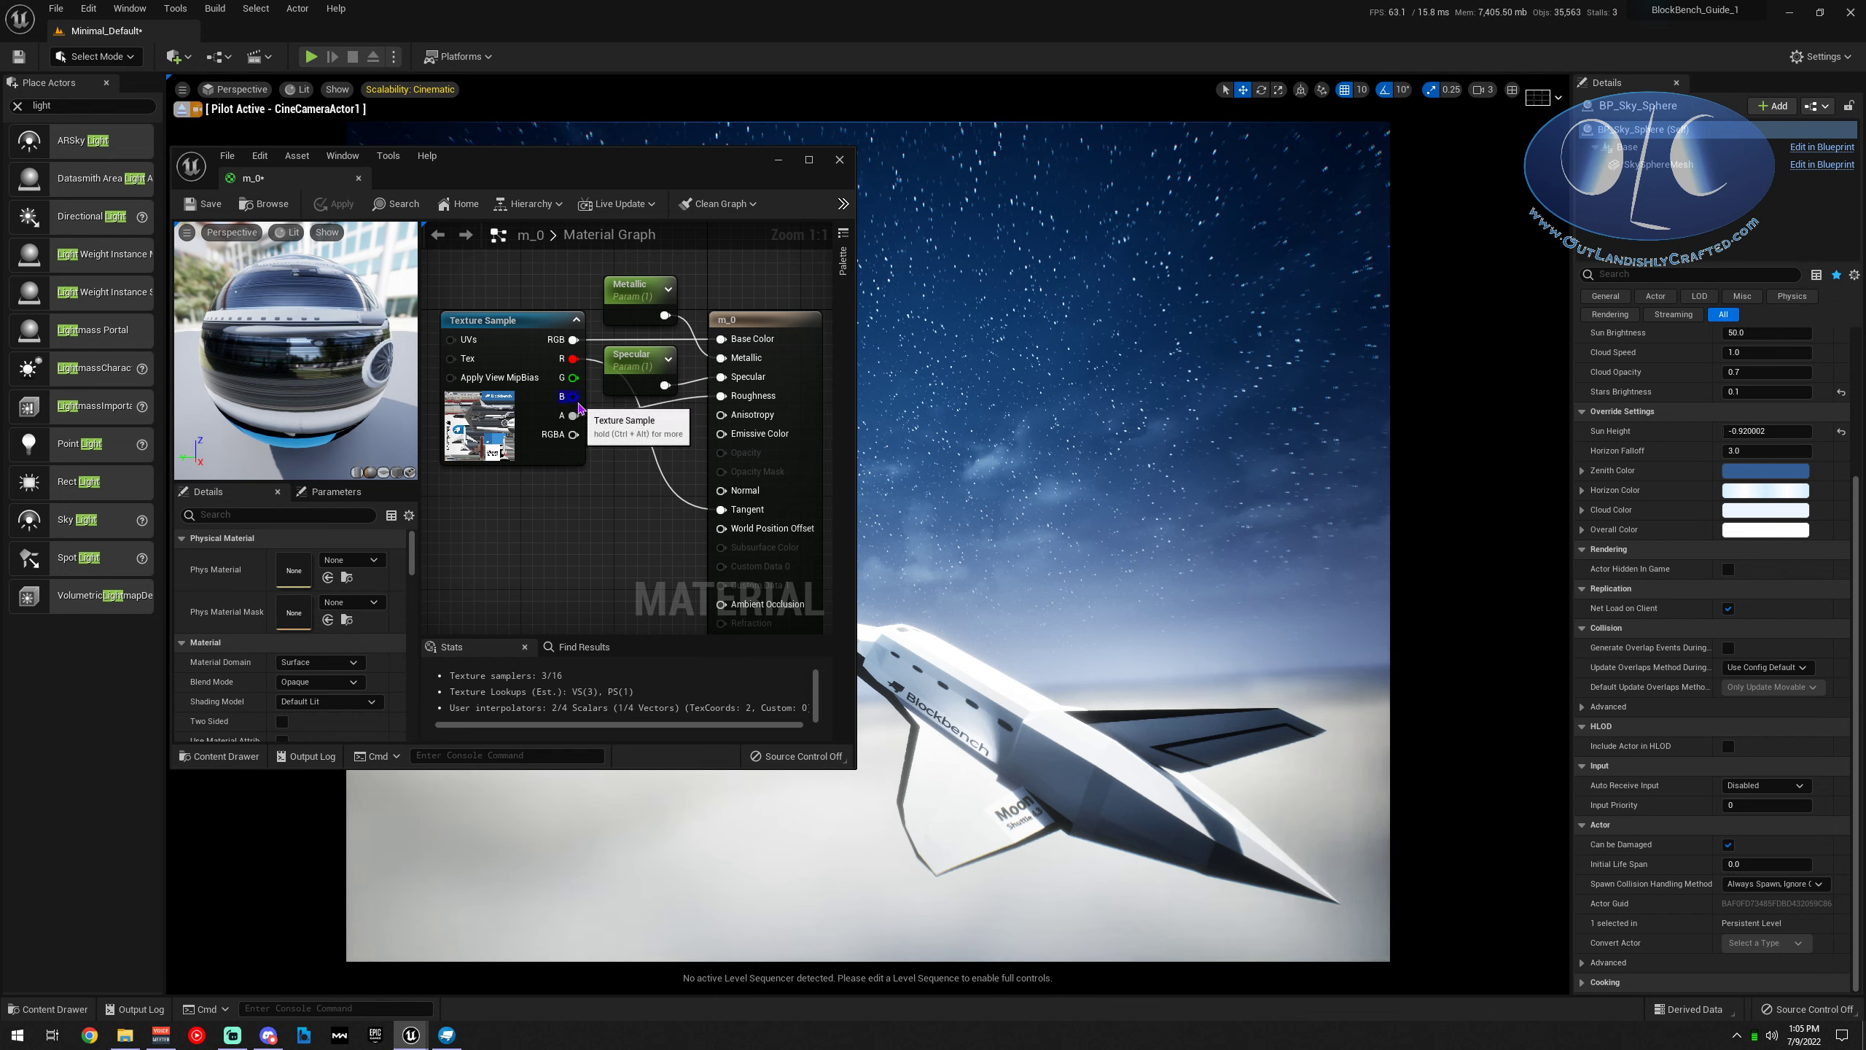
Connect the texture's B output to Roughness and its RGBA output to Normal, applying the material after each connection
{"action": "left_click_drag", "start_coordinate": [575, 399], "coordinate": [727, 400]}
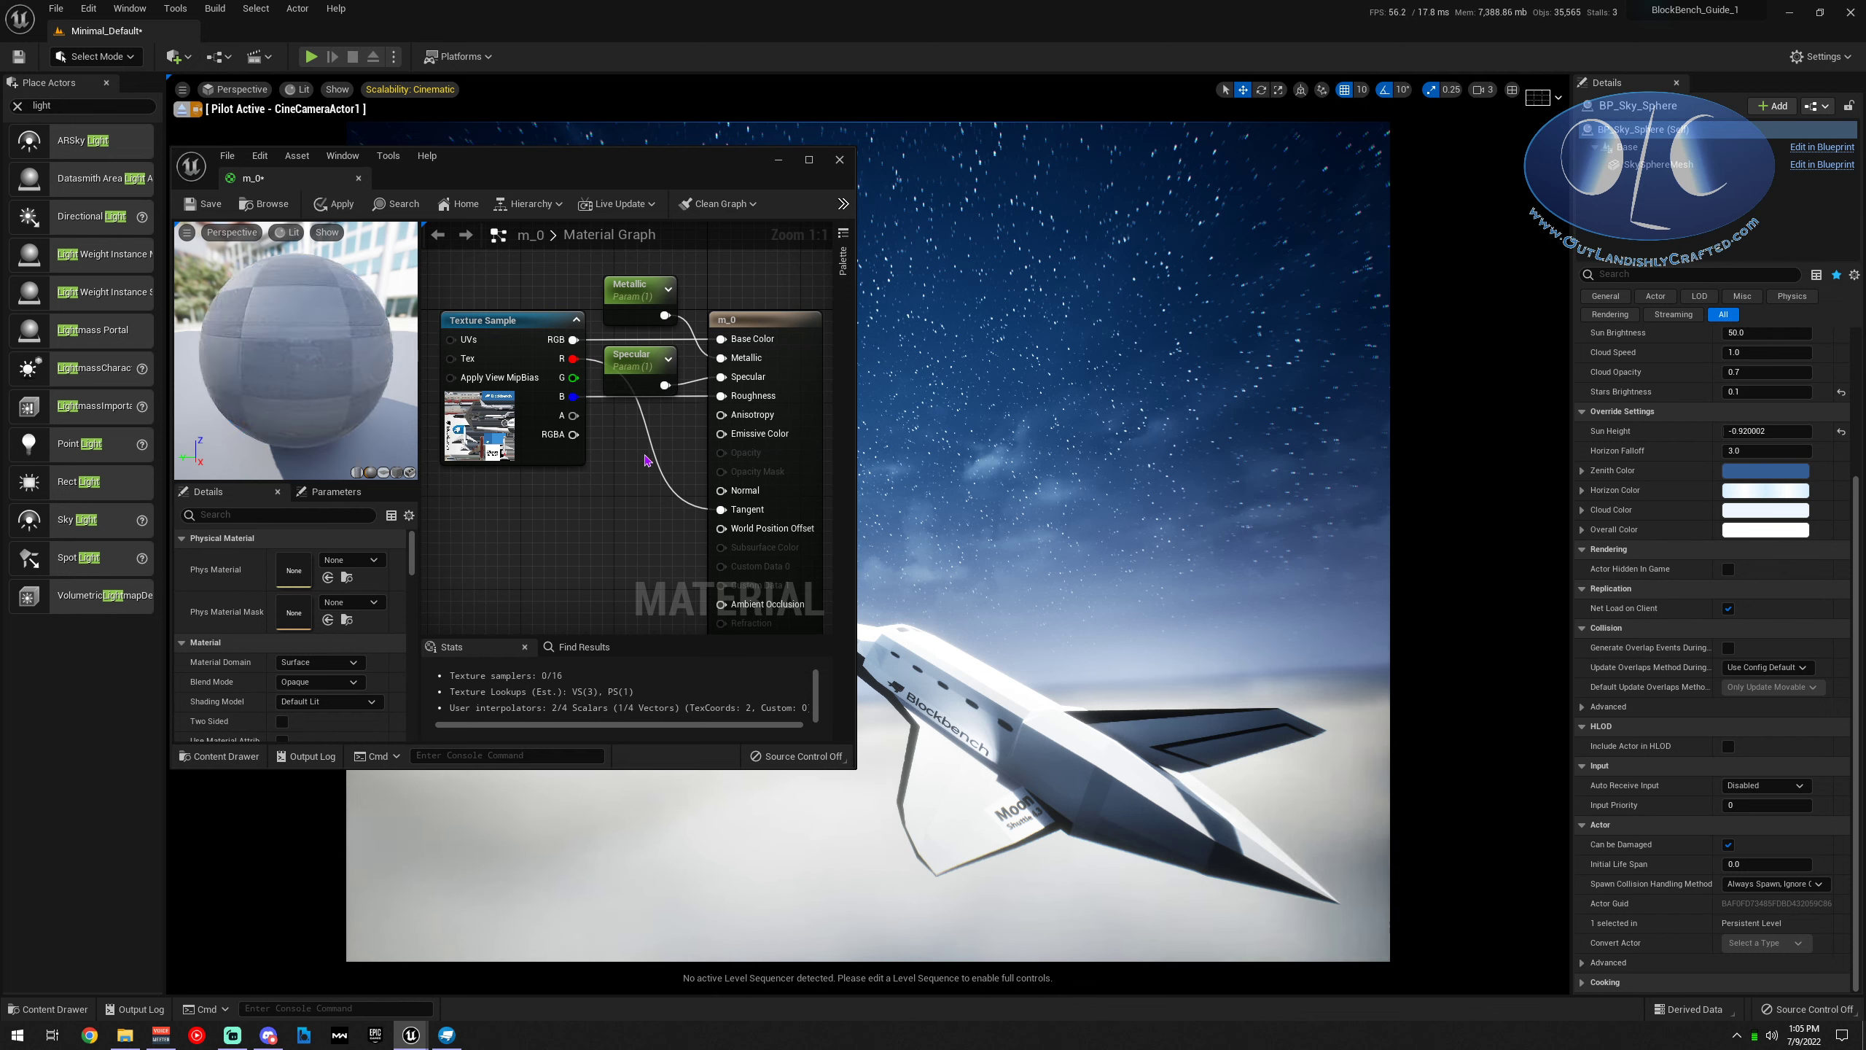
{"action": "left_click", "coordinate": [335, 203]}
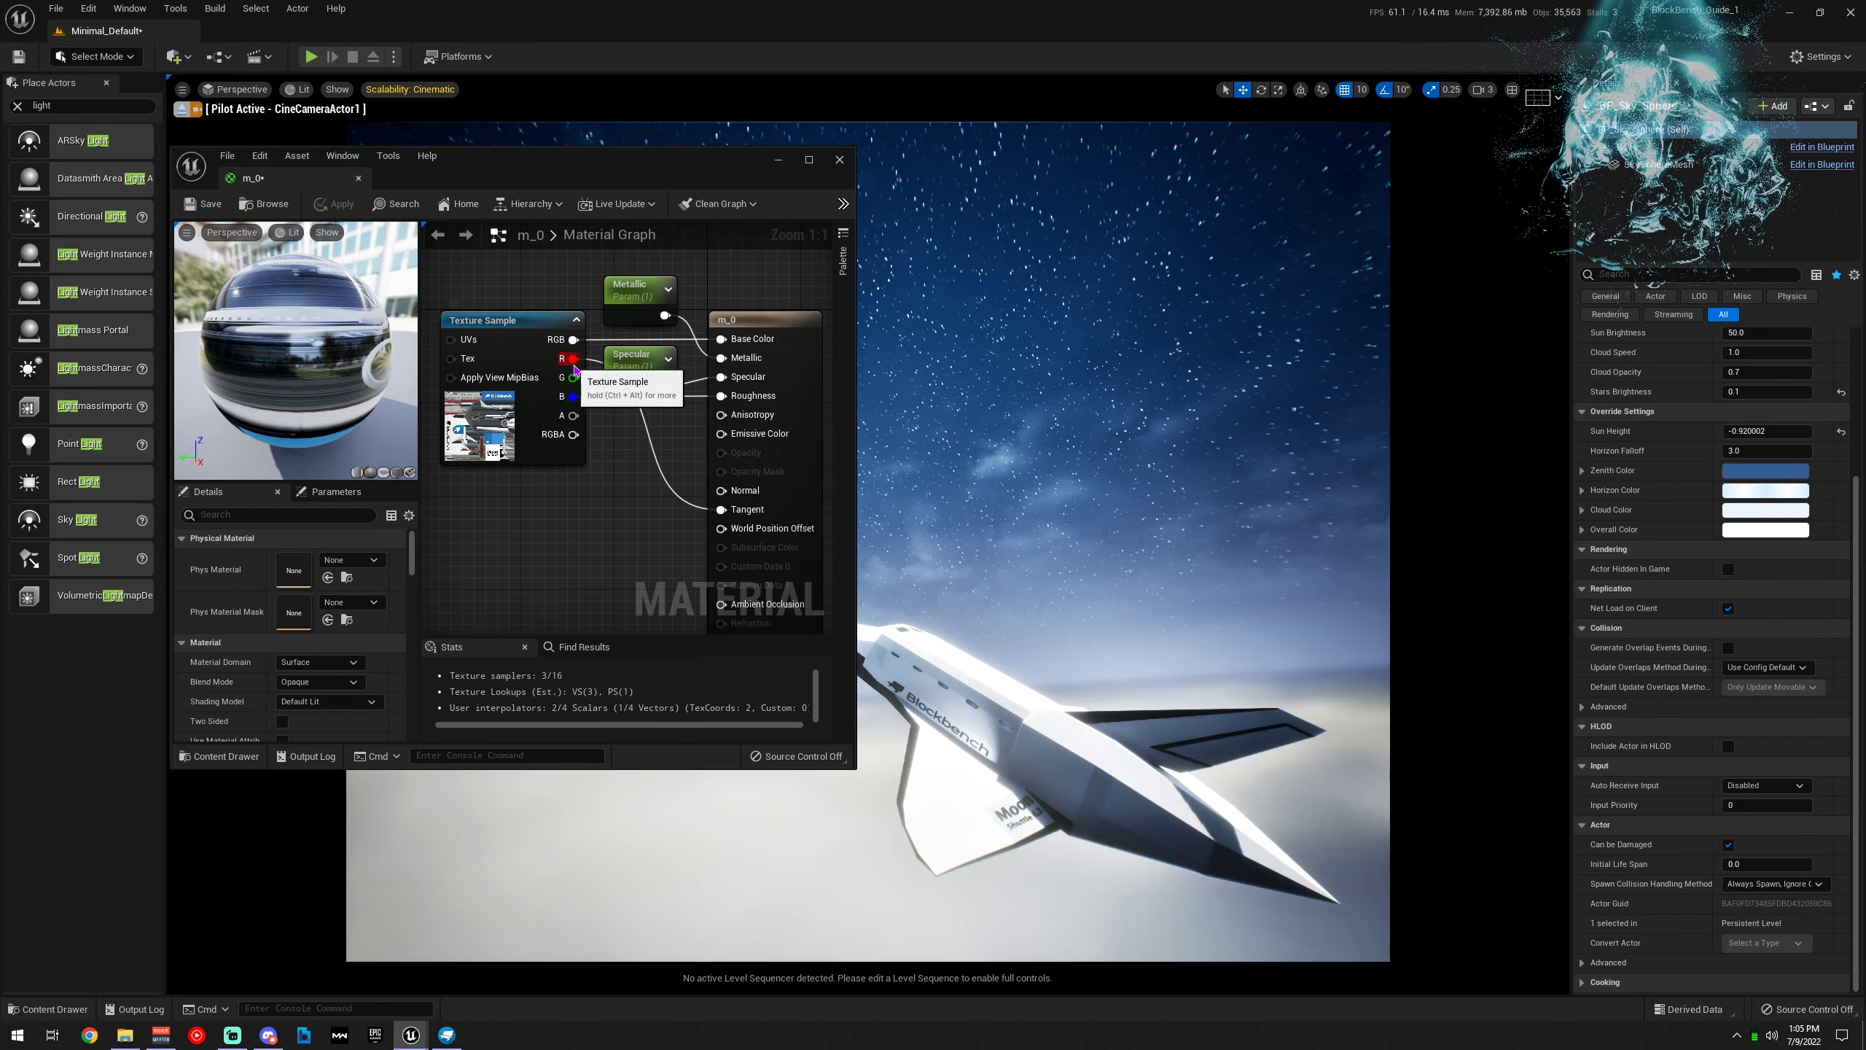
{"action": "left_click_drag", "start_coordinate": [721, 491], "coordinate": [573, 435]}
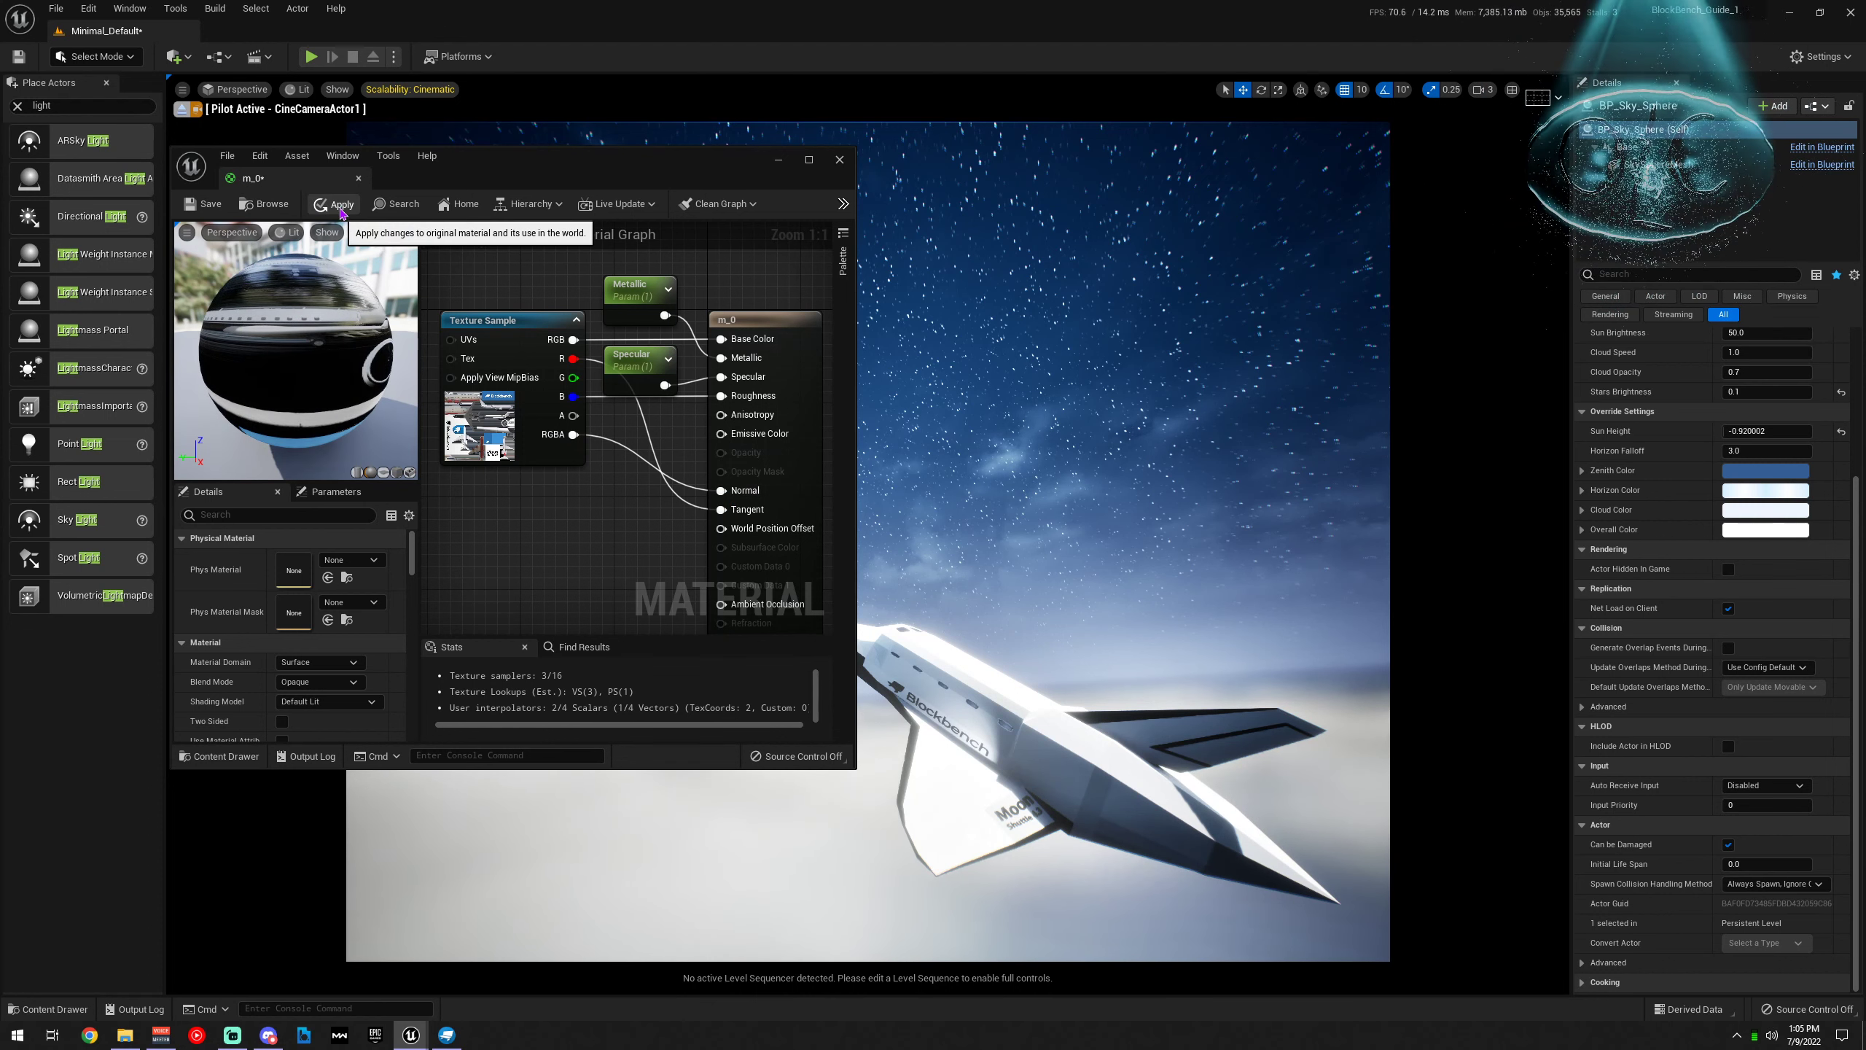
{"action": "left_click", "coordinate": [340, 205]}
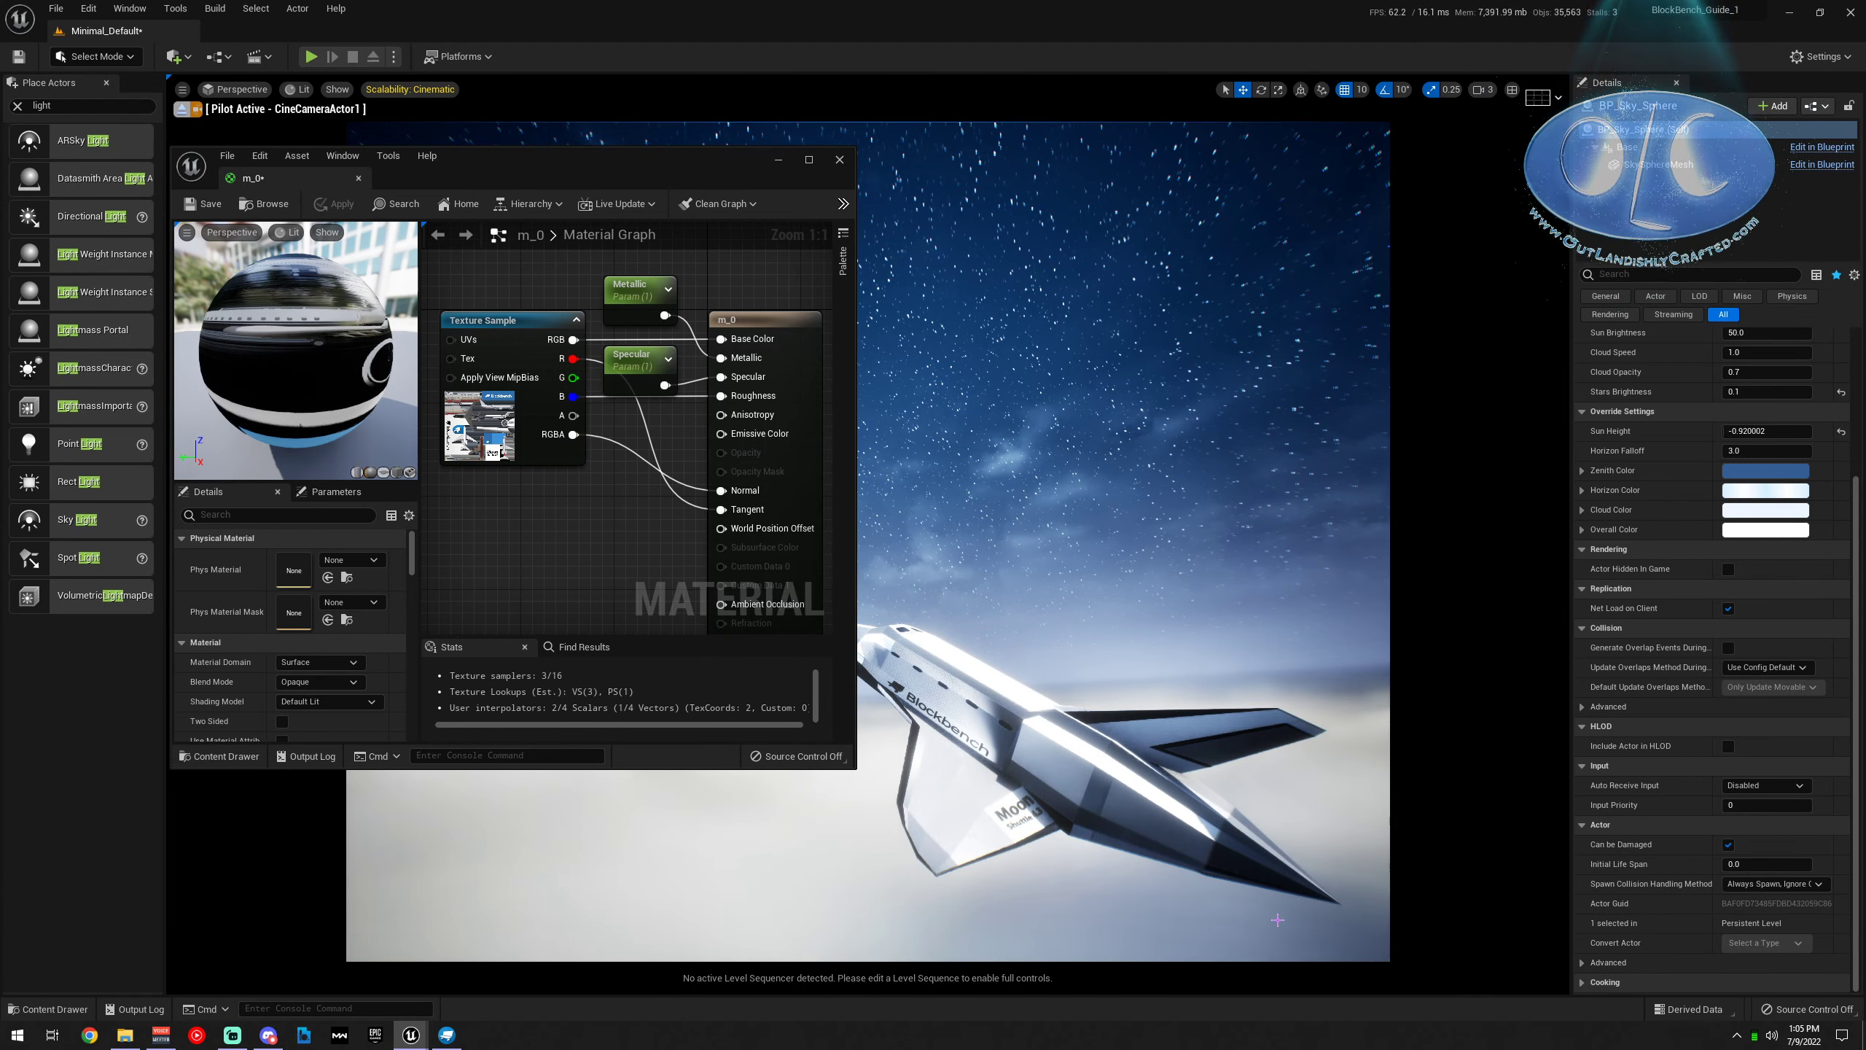
{"action": "left_click_drag", "start_coordinate": [573, 434], "coordinate": [568, 519]}
{"action": "type", "text": "mul"}
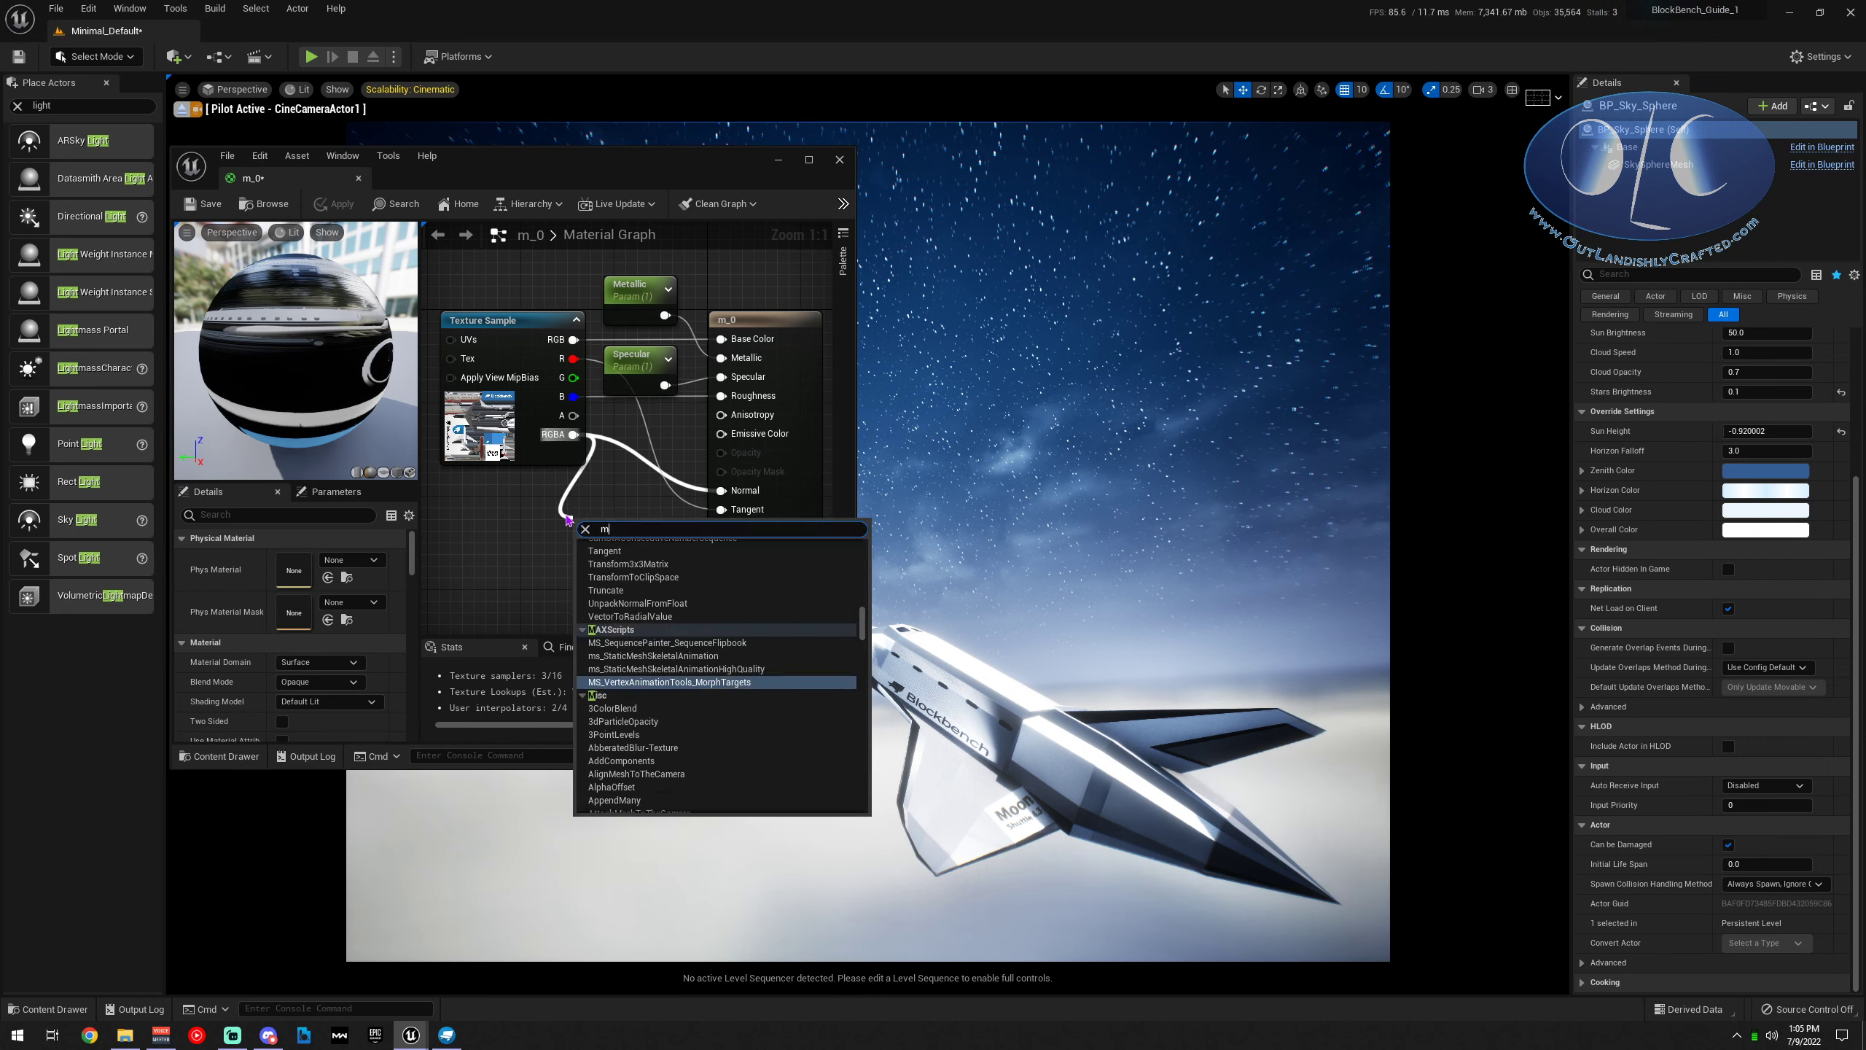
{"action": "key", "text": "BackSpace"}
{"action": "key", "text": "BackSpace"}
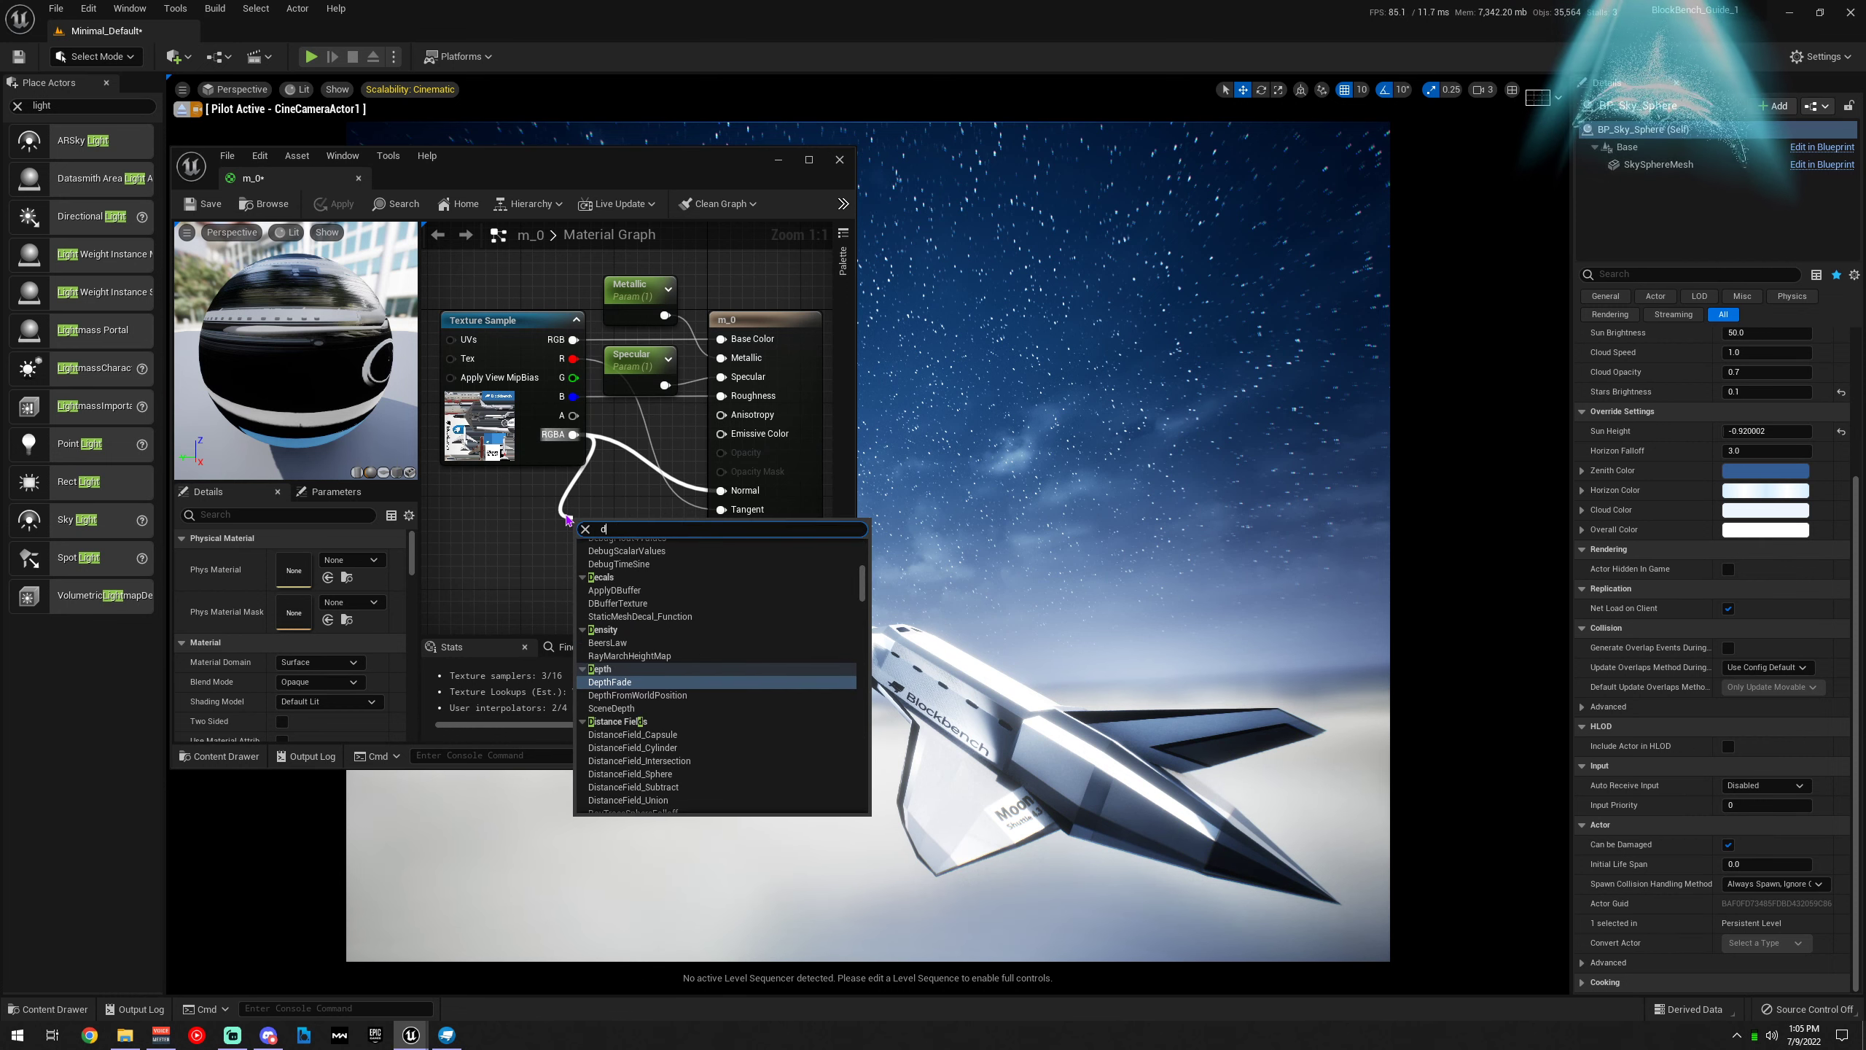
{"action": "type", "text": "div"}
{"action": "left_click", "coordinate": [544, 525]}
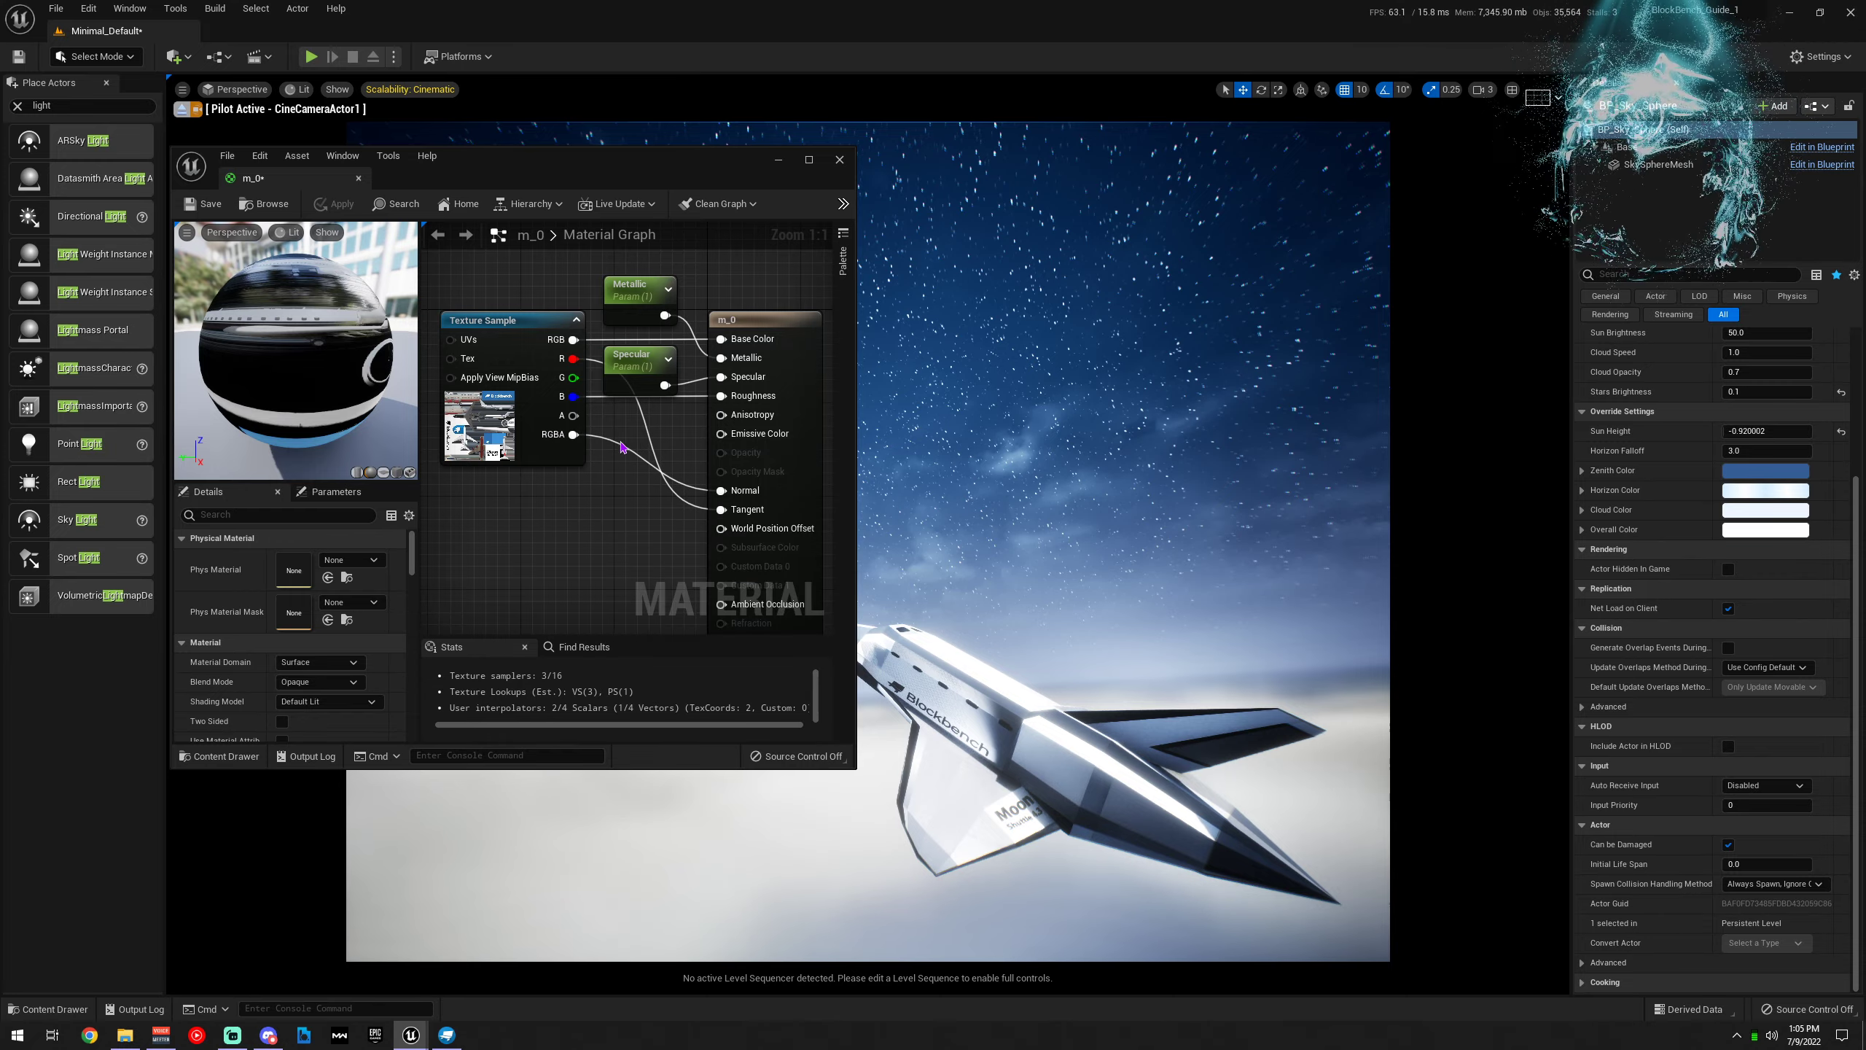
Add a Divide node fed by the texture sample's RGBA output
{"action": "left_click_drag", "start_coordinate": [574, 435], "coordinate": [587, 508]}
{"action": "type", "text": "div"}
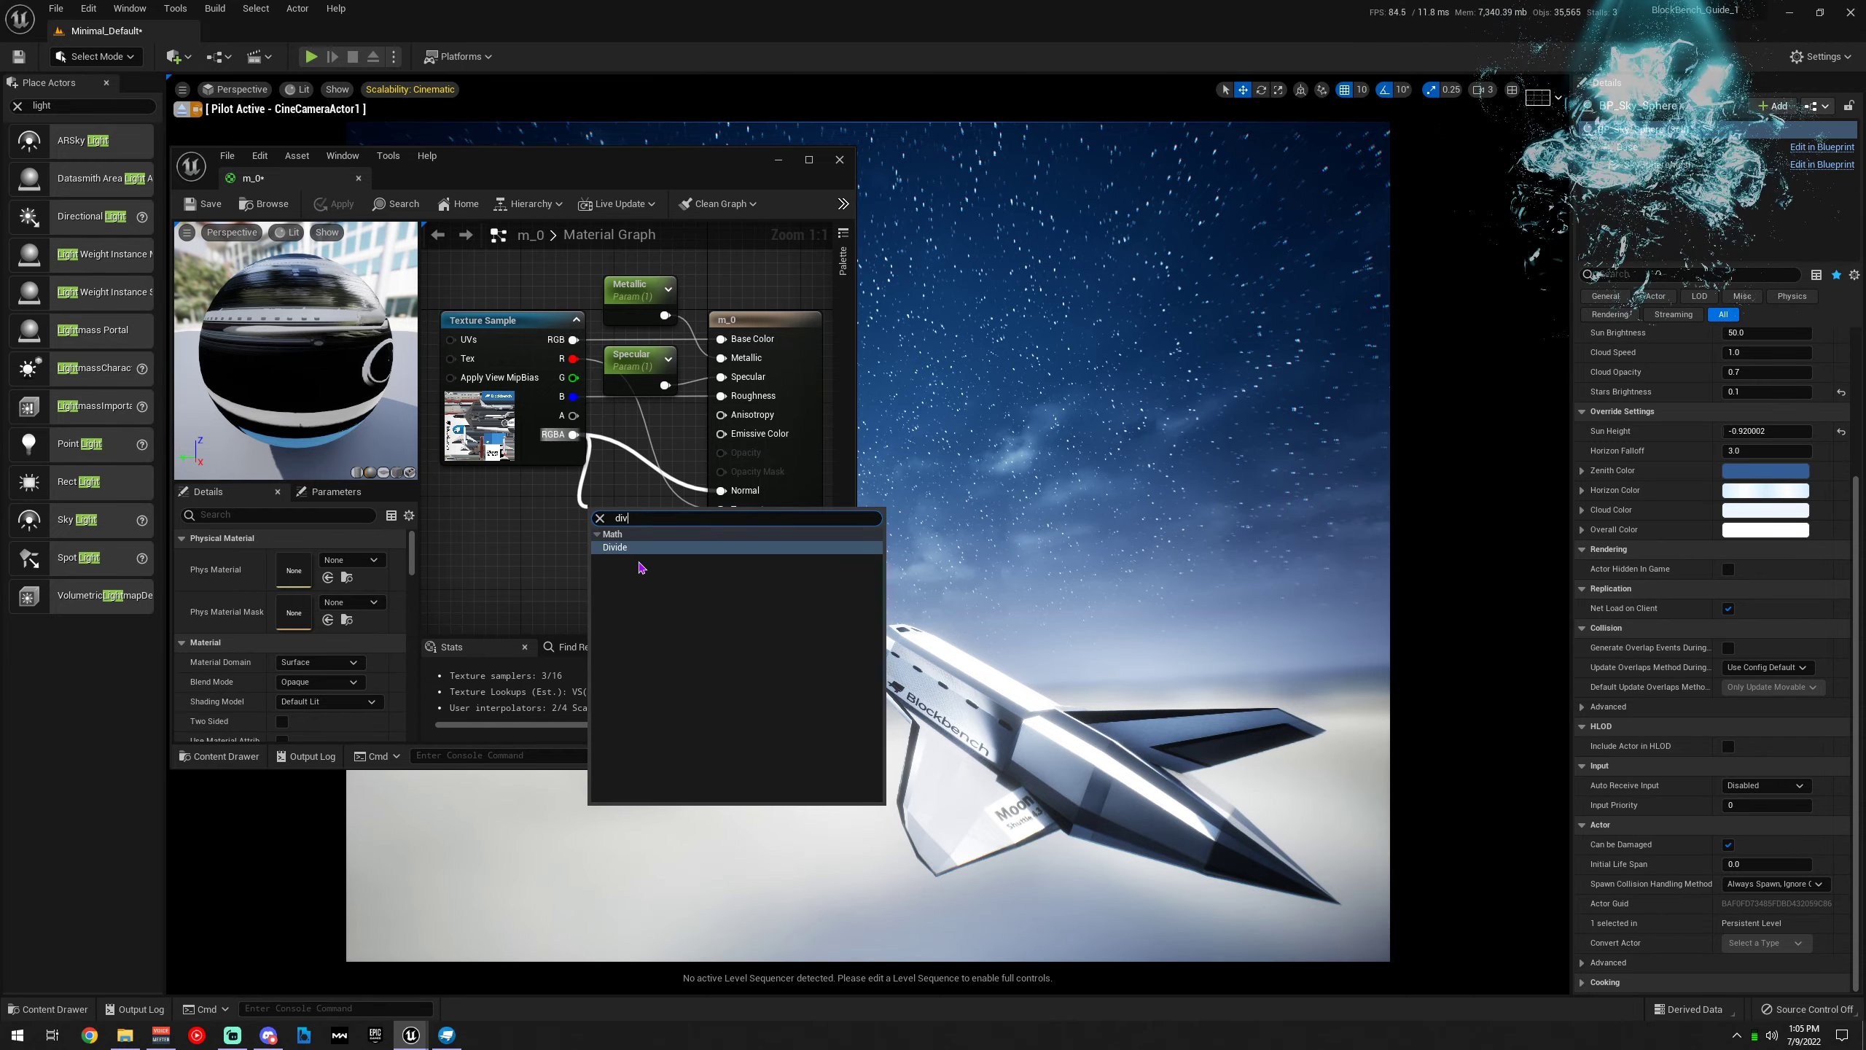
{"action": "left_click", "coordinate": [617, 547]}
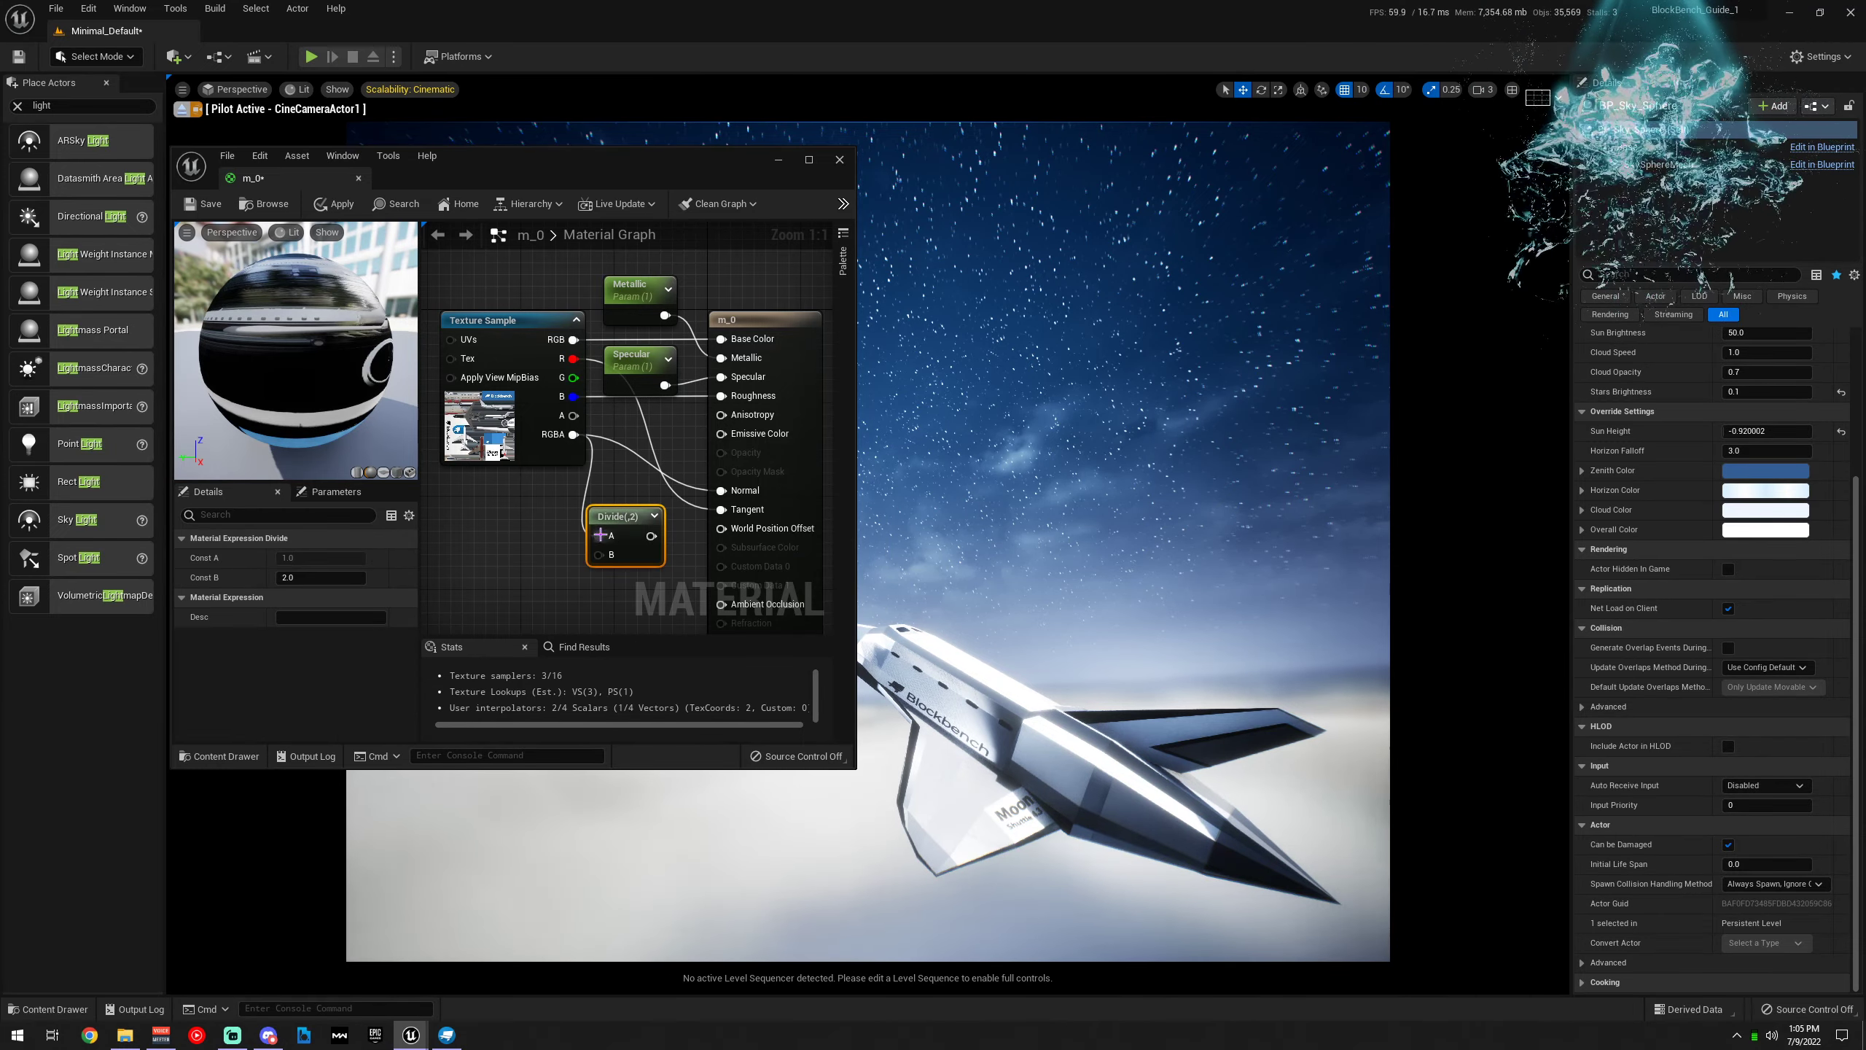
Promote the Divide node's B input to a parameter, place that parameter beside the node, and set its default value to 10
{"action": "right_click", "coordinate": [605, 534]}
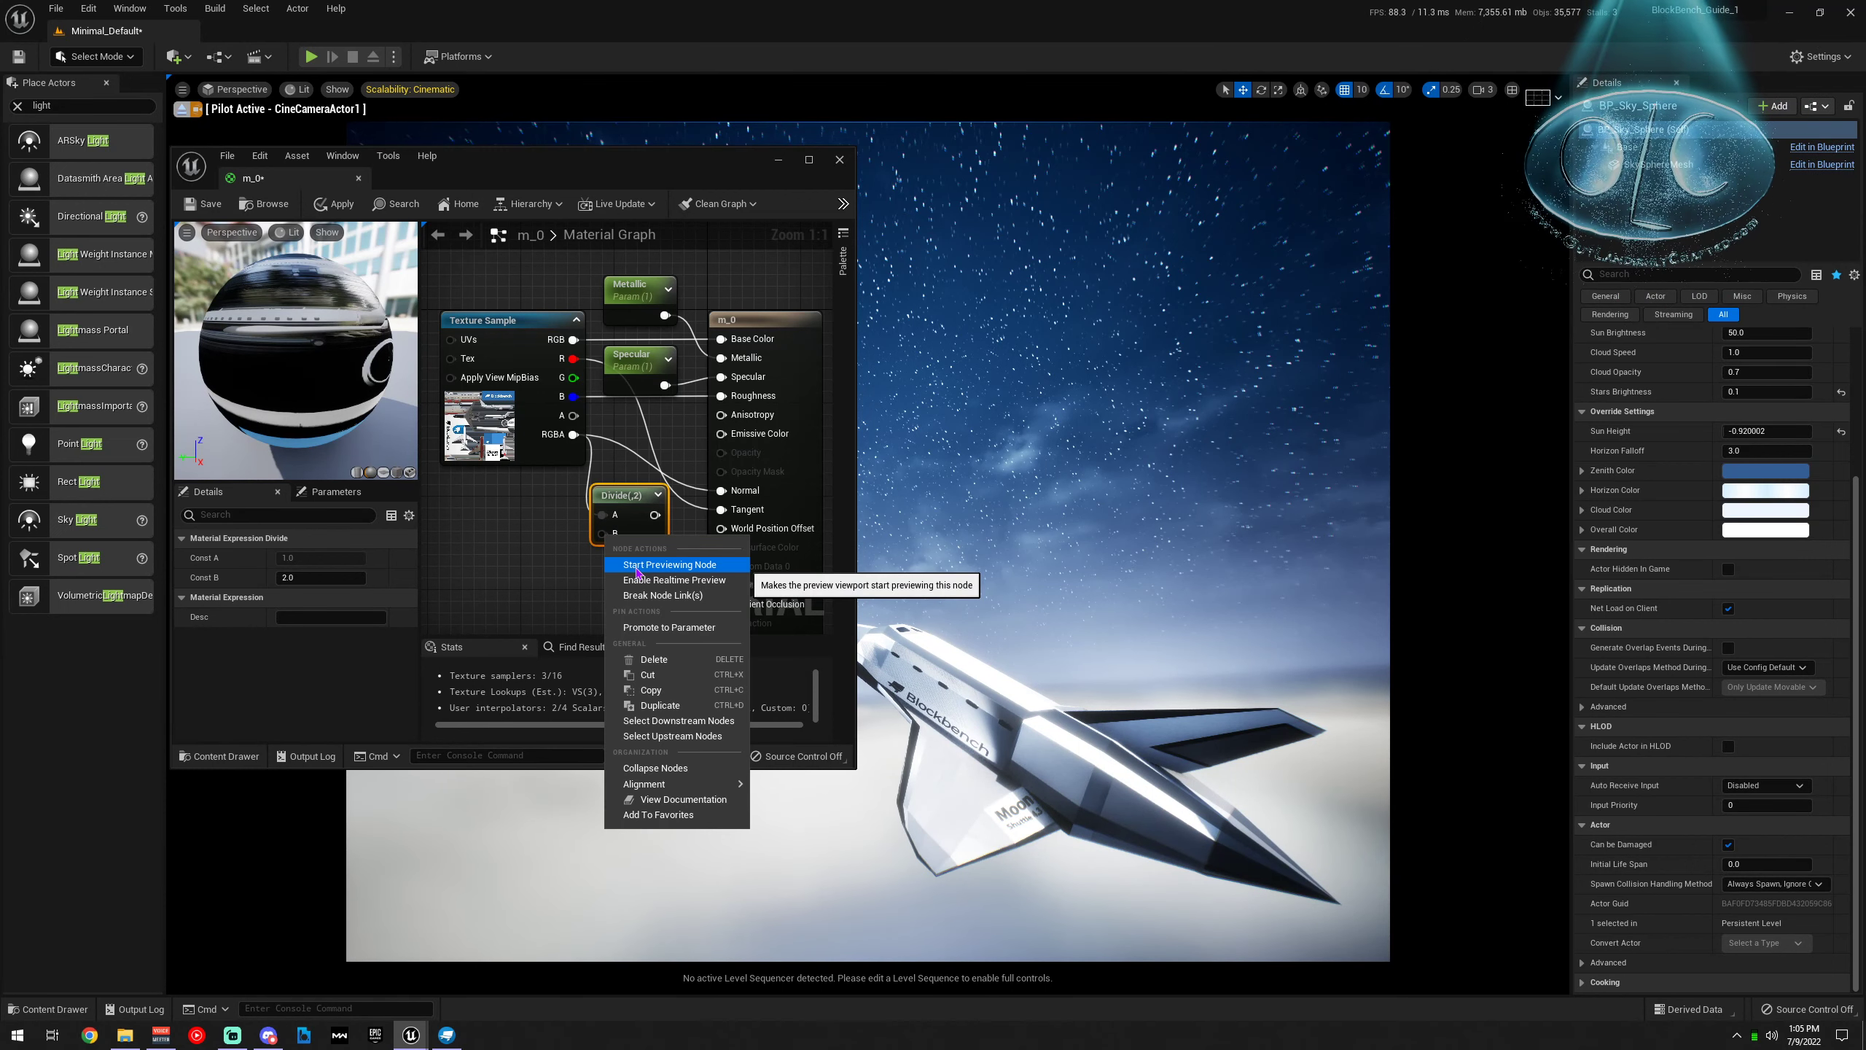
{"action": "left_click", "coordinate": [656, 627]}
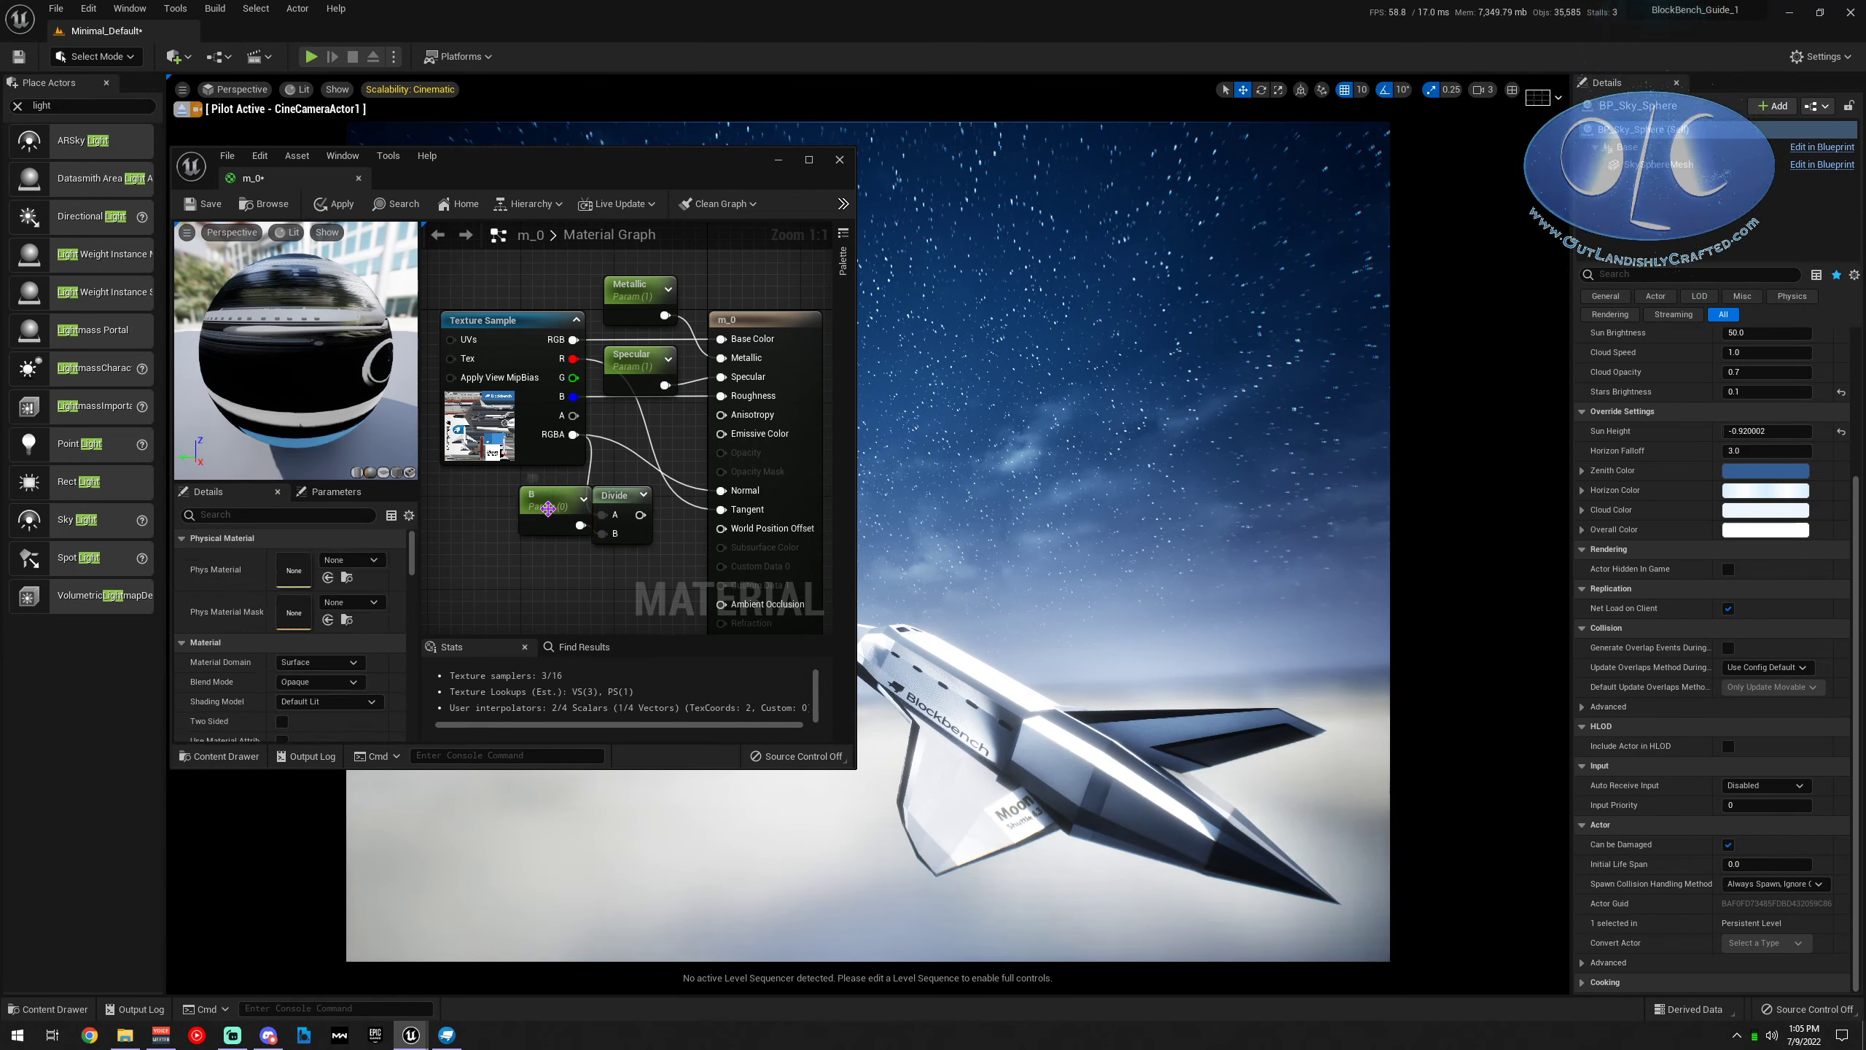
{"action": "left_click_drag", "start_coordinate": [553, 531], "coordinate": [508, 573]}
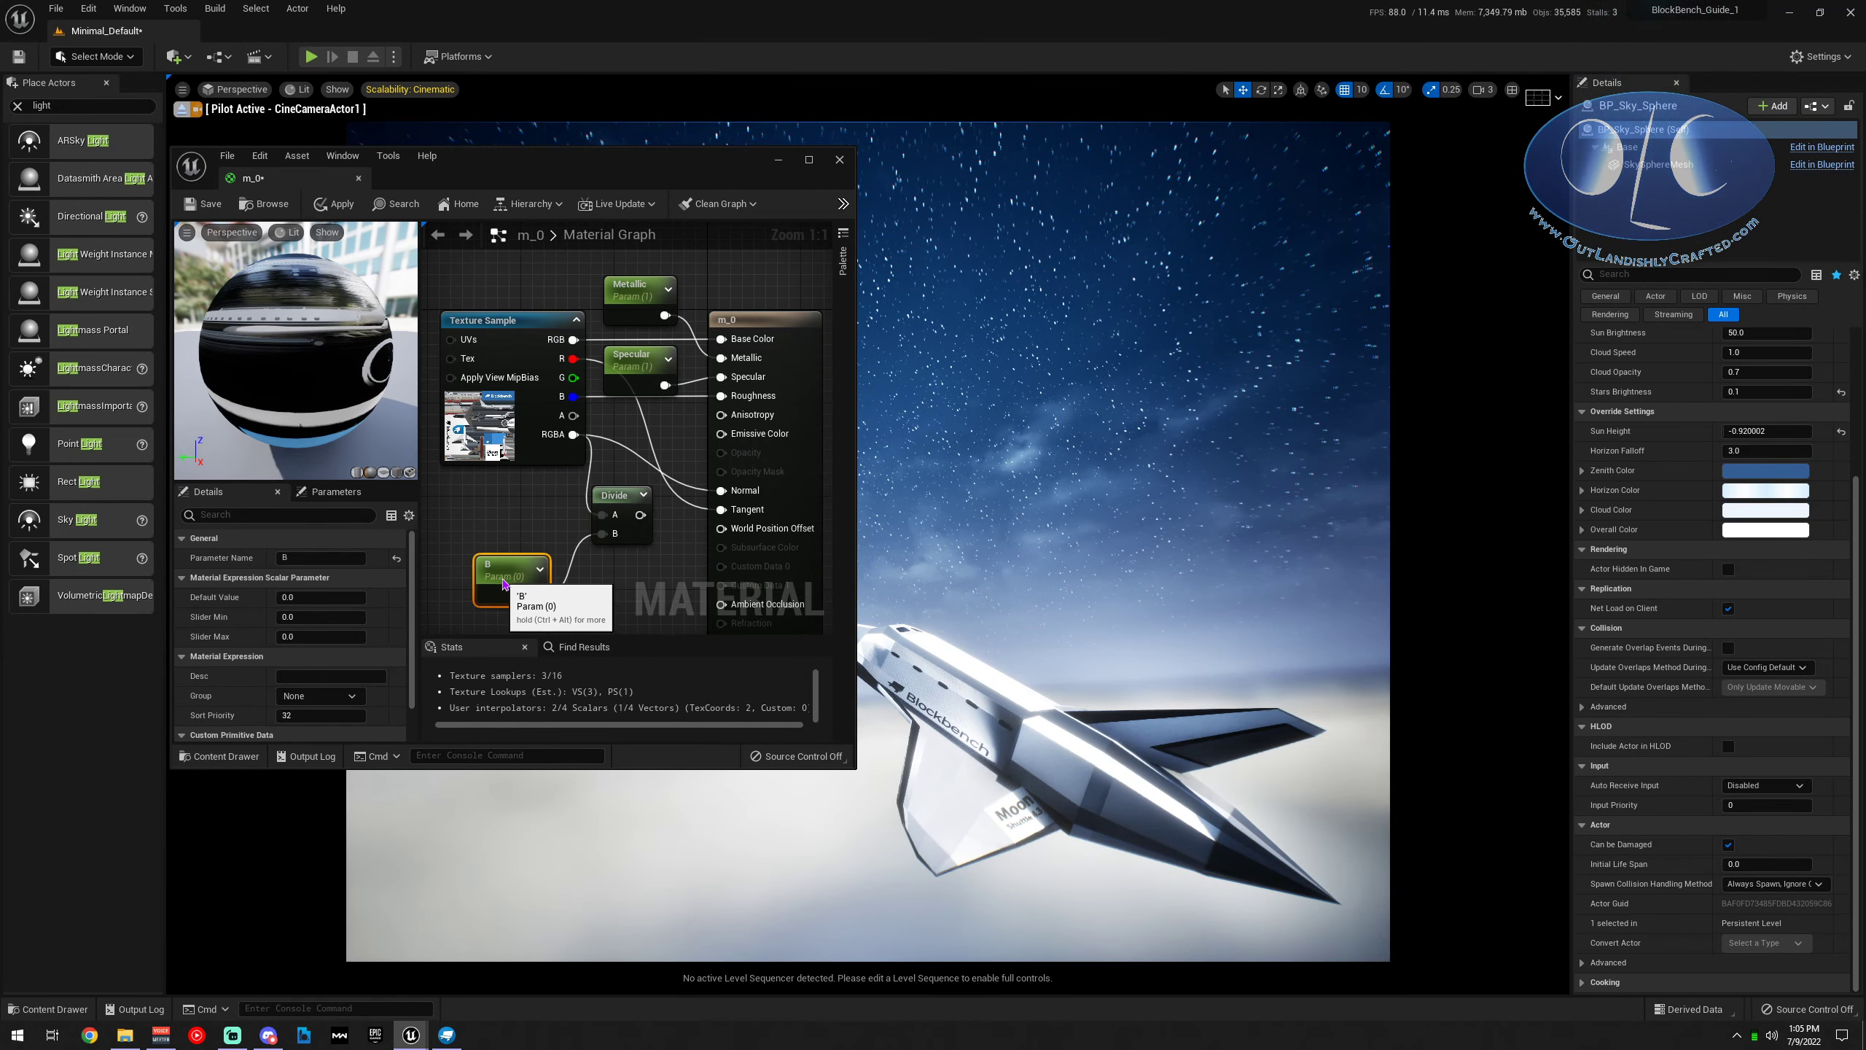
{"action": "left_click", "coordinate": [320, 597]}
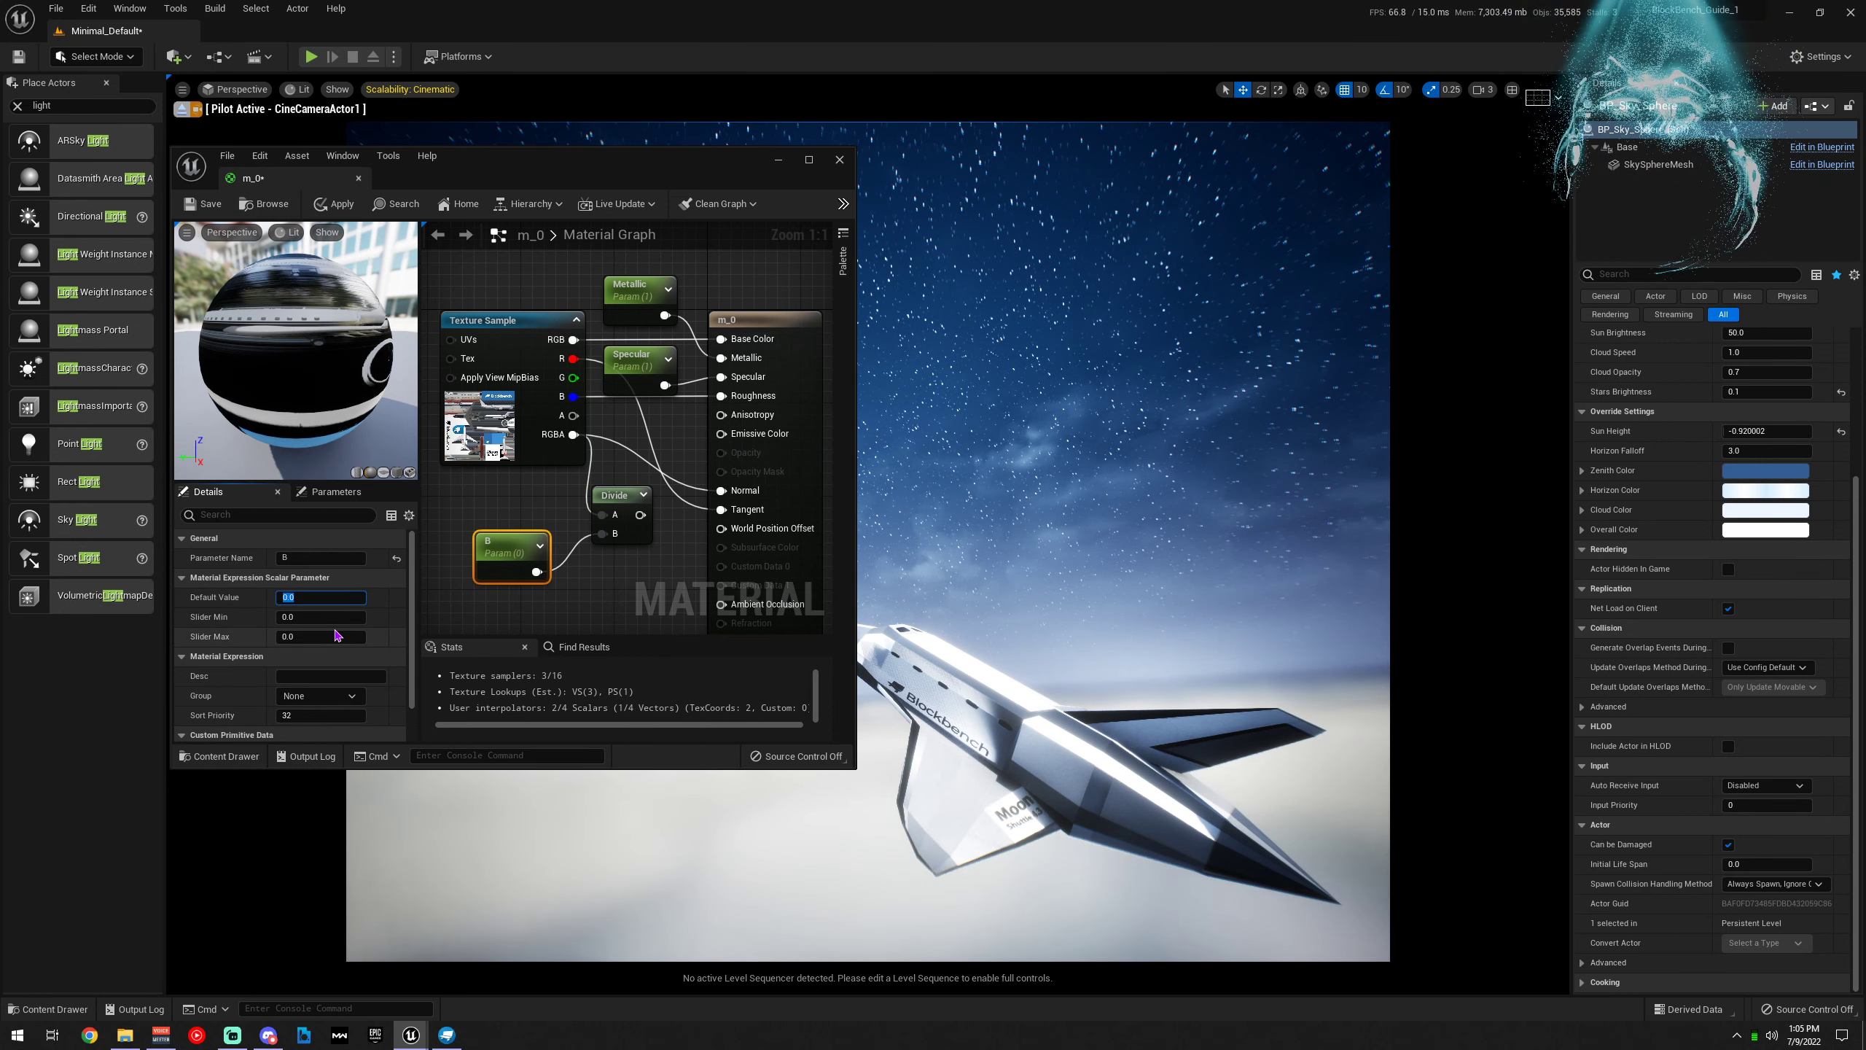
{"action": "type", "text": "10"}
{"action": "key", "text": "Return"}
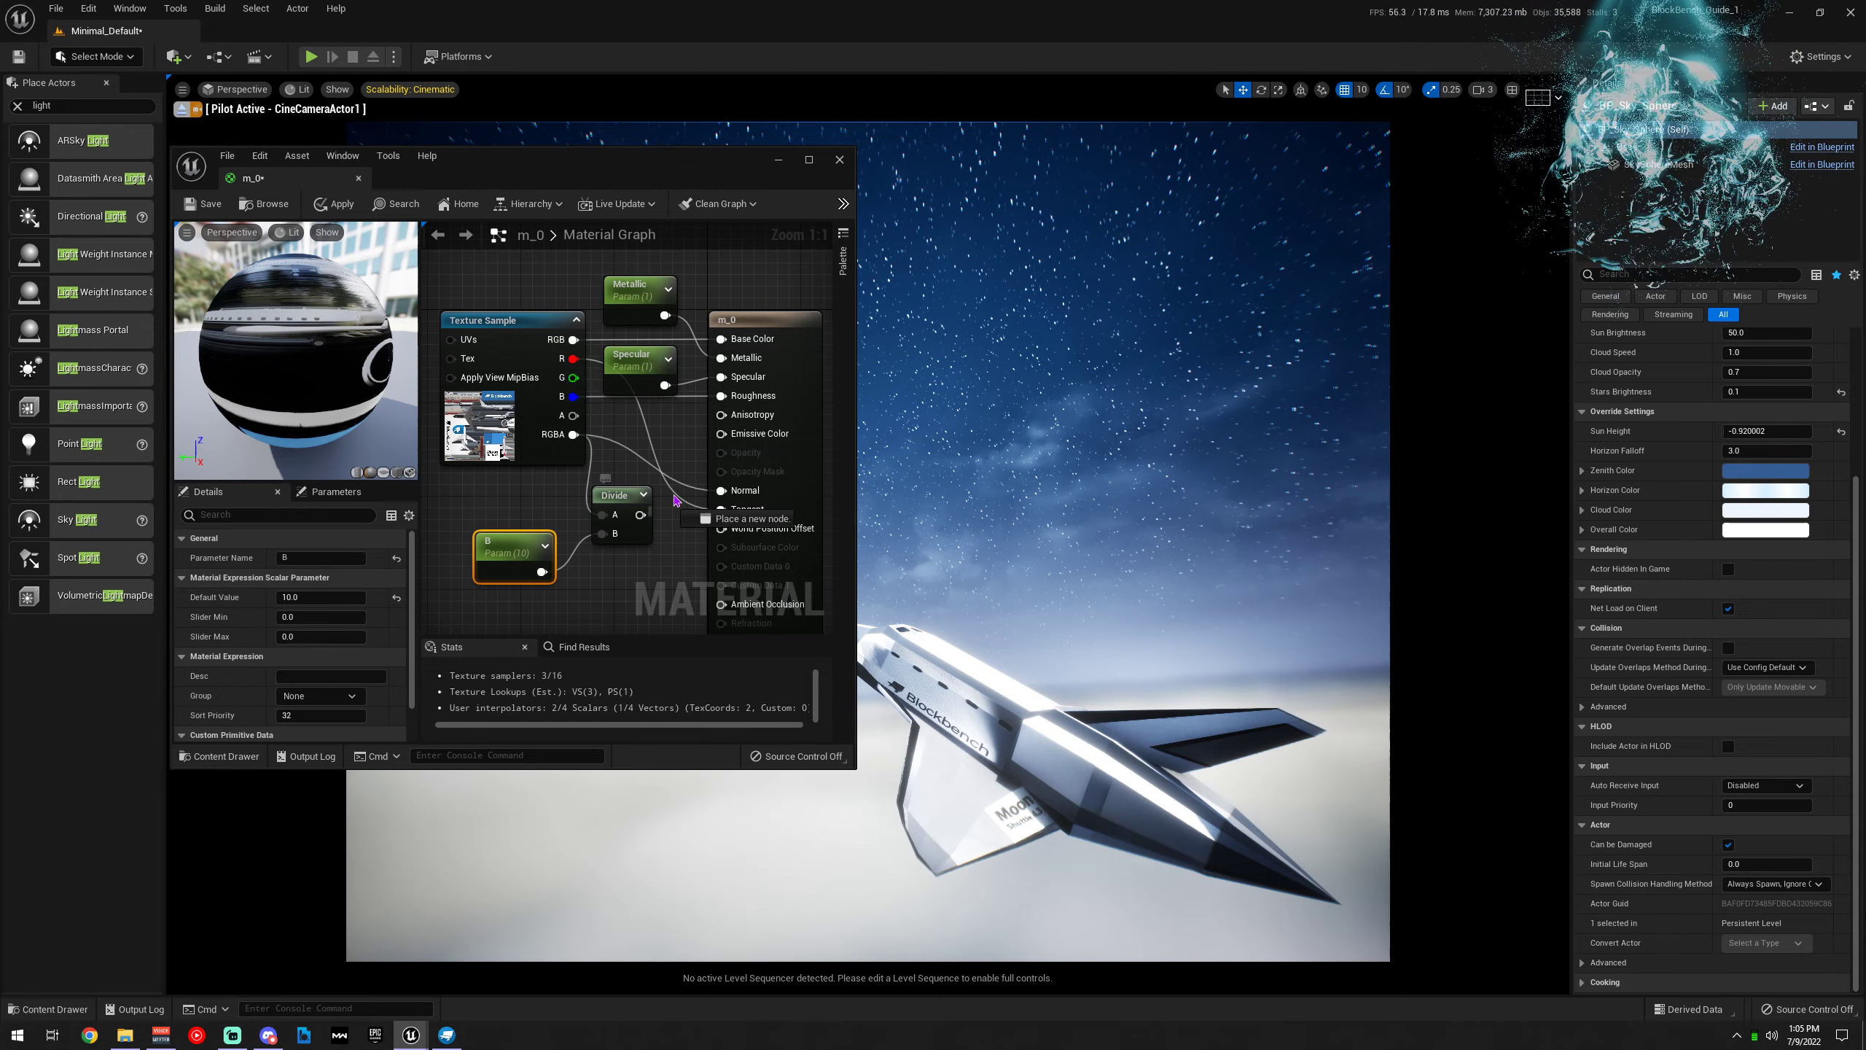
Try the Divide output on the Normal input and on Emissive Color instead, applying the material each time
{"action": "left_click_drag", "start_coordinate": [676, 500], "coordinate": [721, 490]}
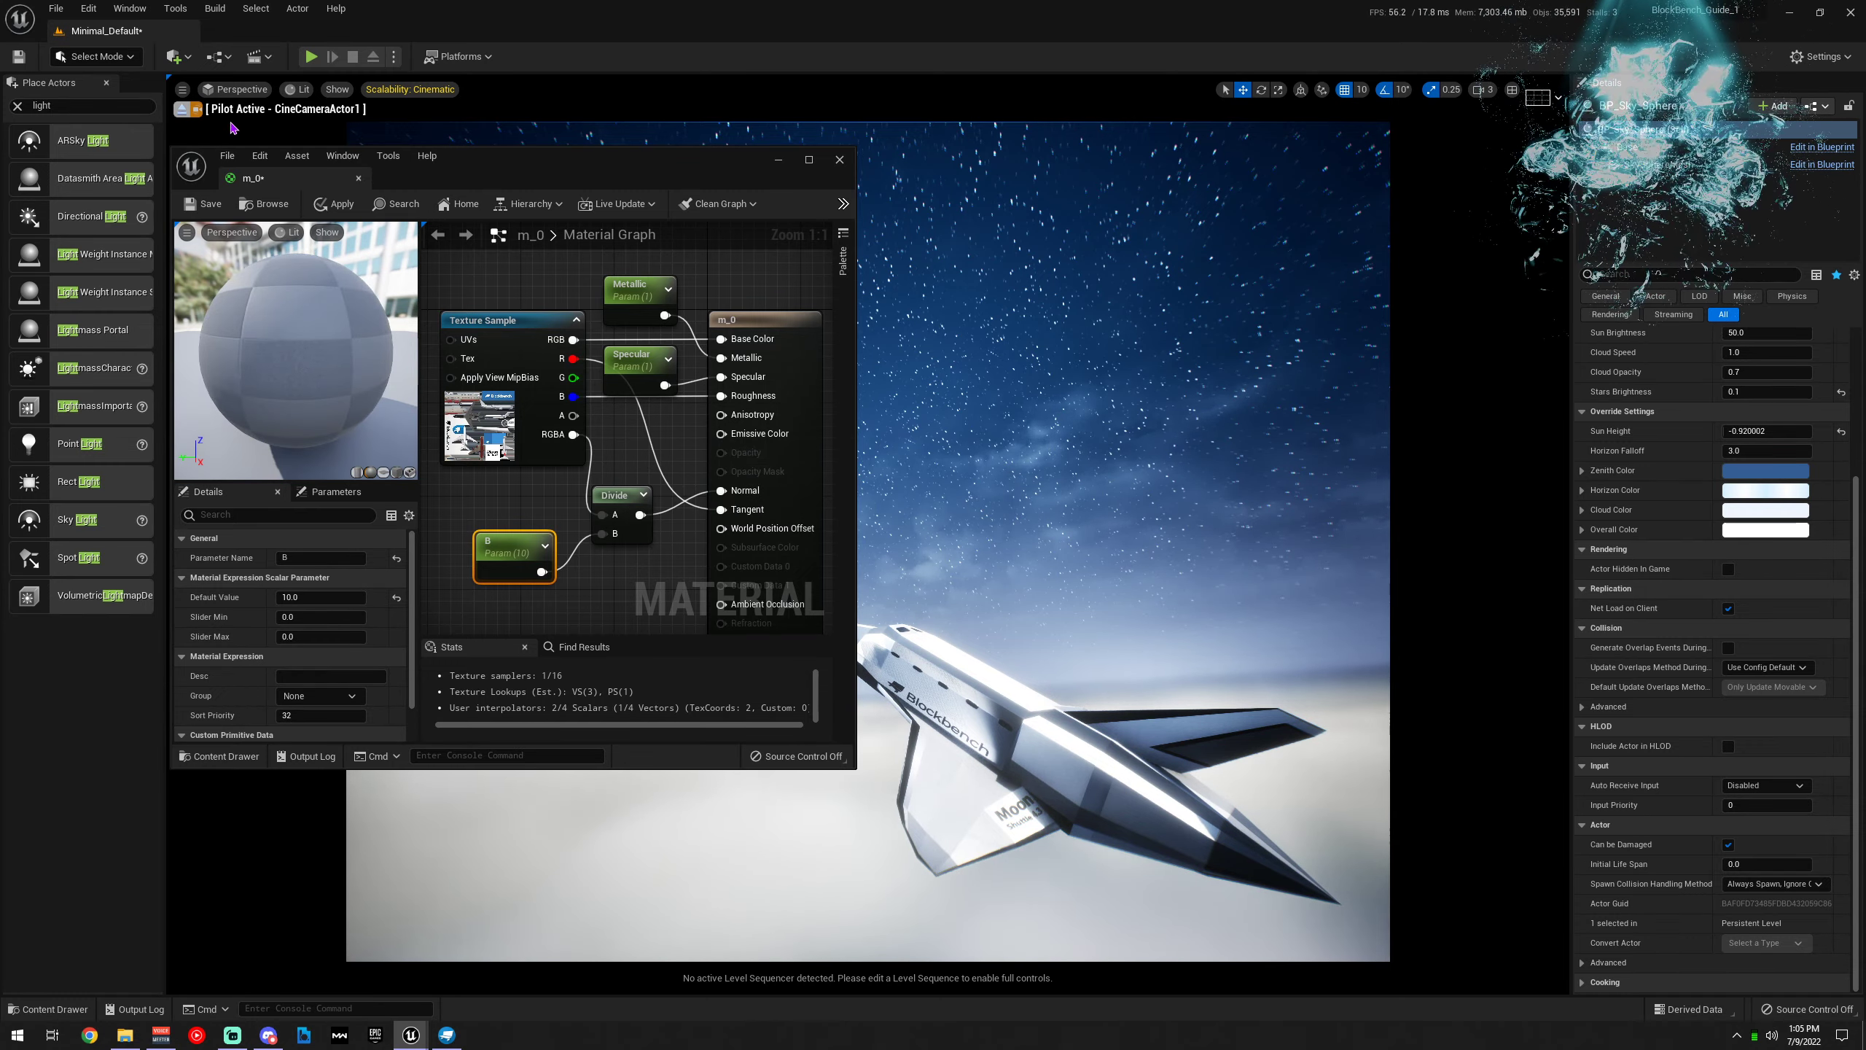
{"action": "left_click", "coordinate": [336, 204]}
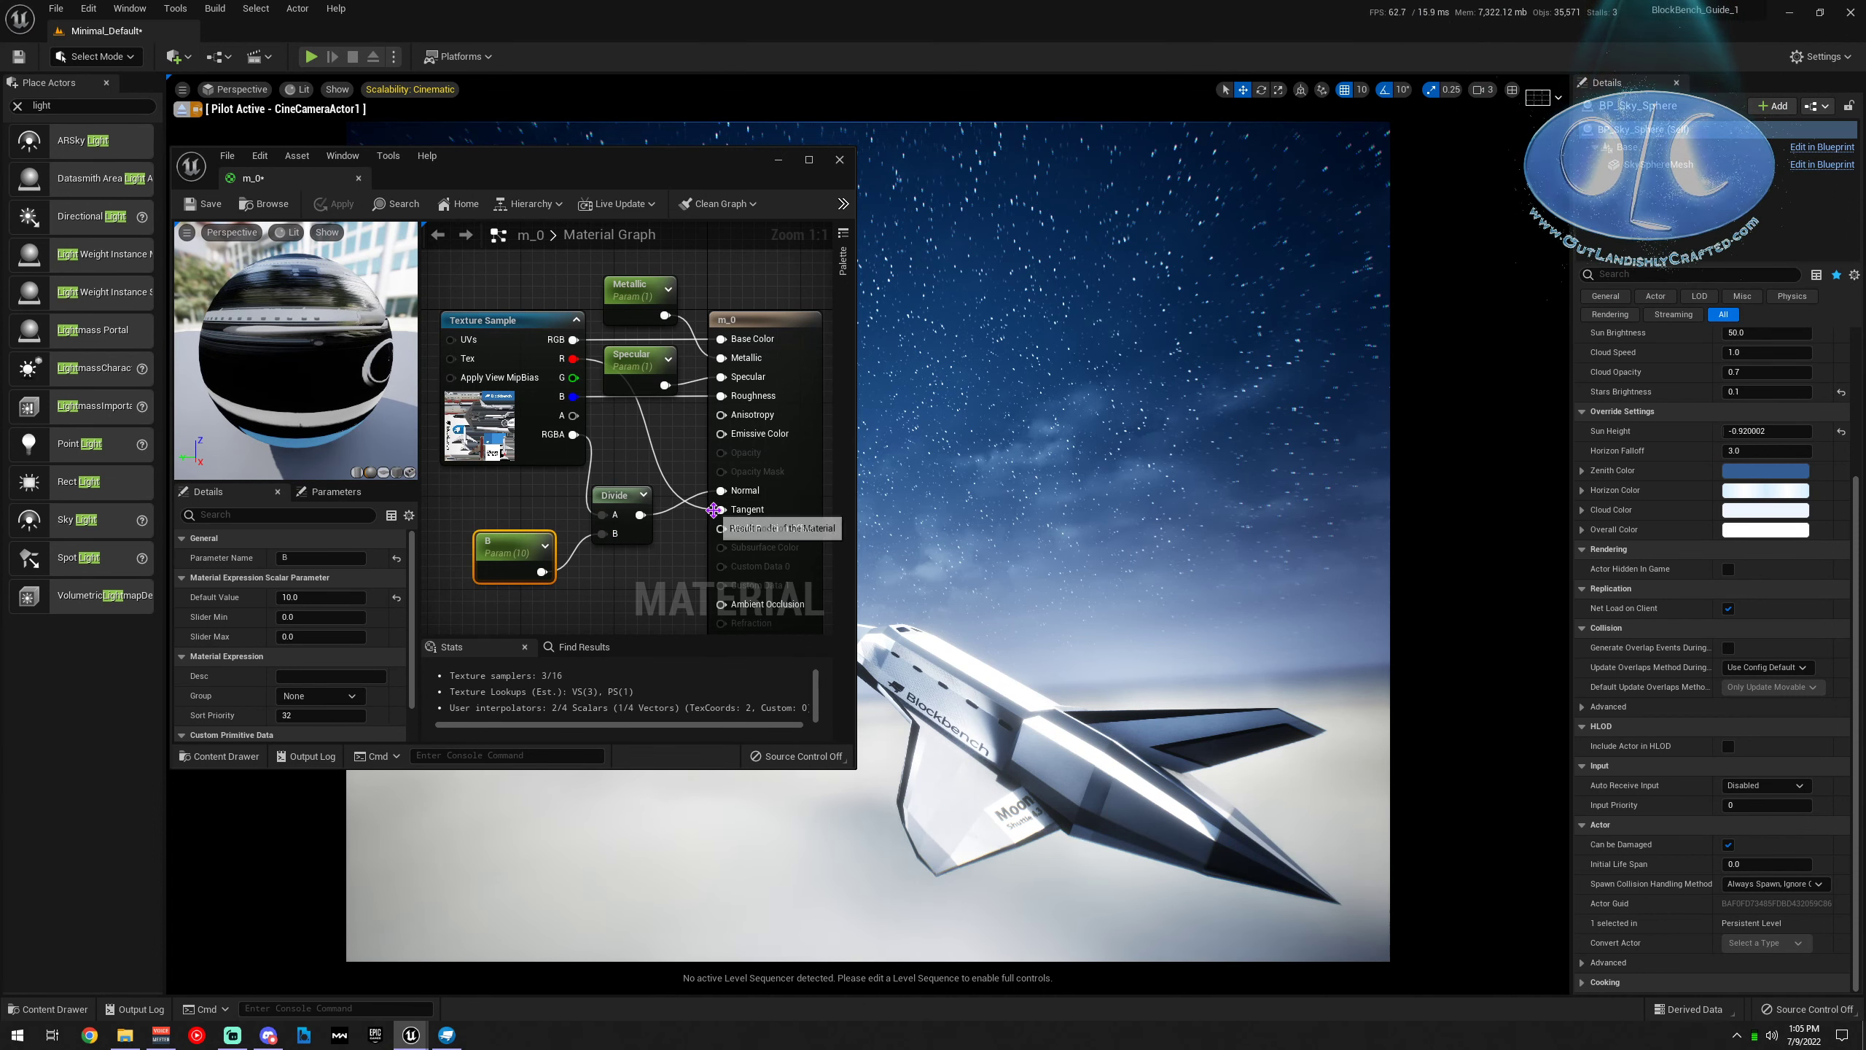
{"action": "left_click_drag", "start_coordinate": [721, 434], "coordinate": [643, 516]}
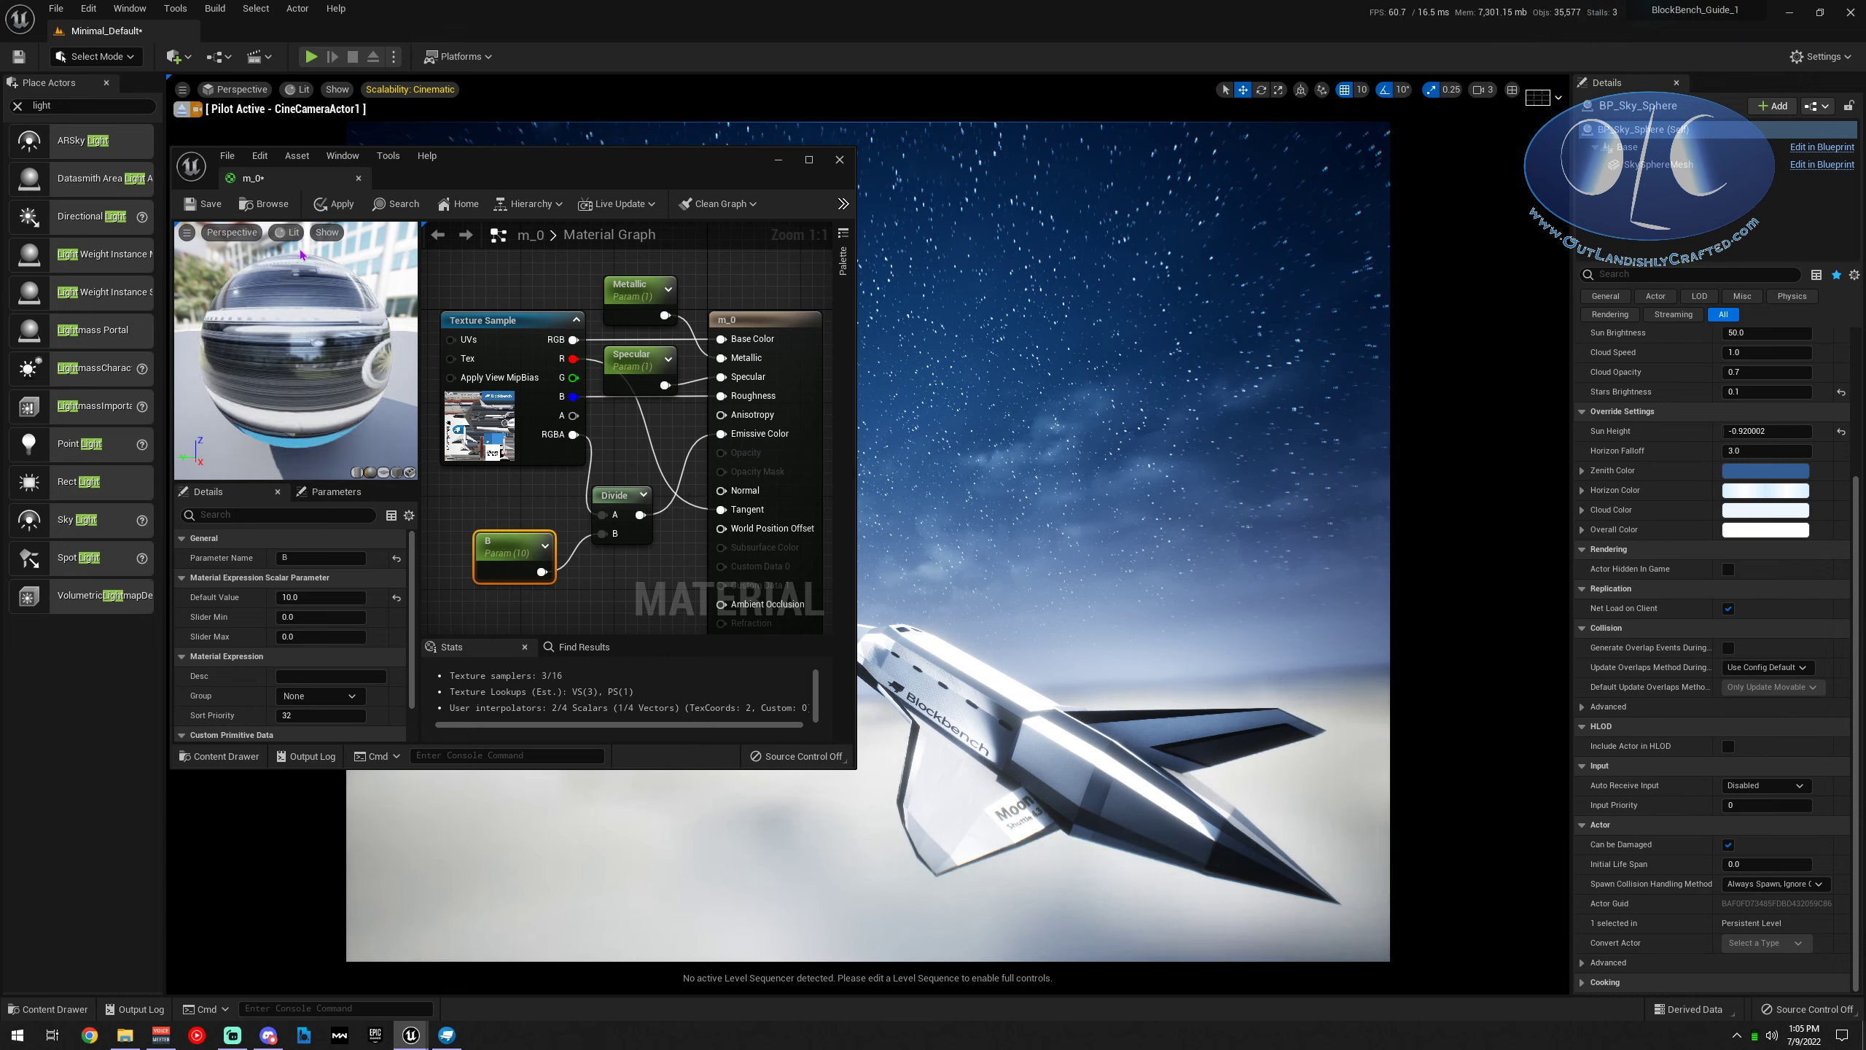
{"action": "left_click", "coordinate": [336, 203]}
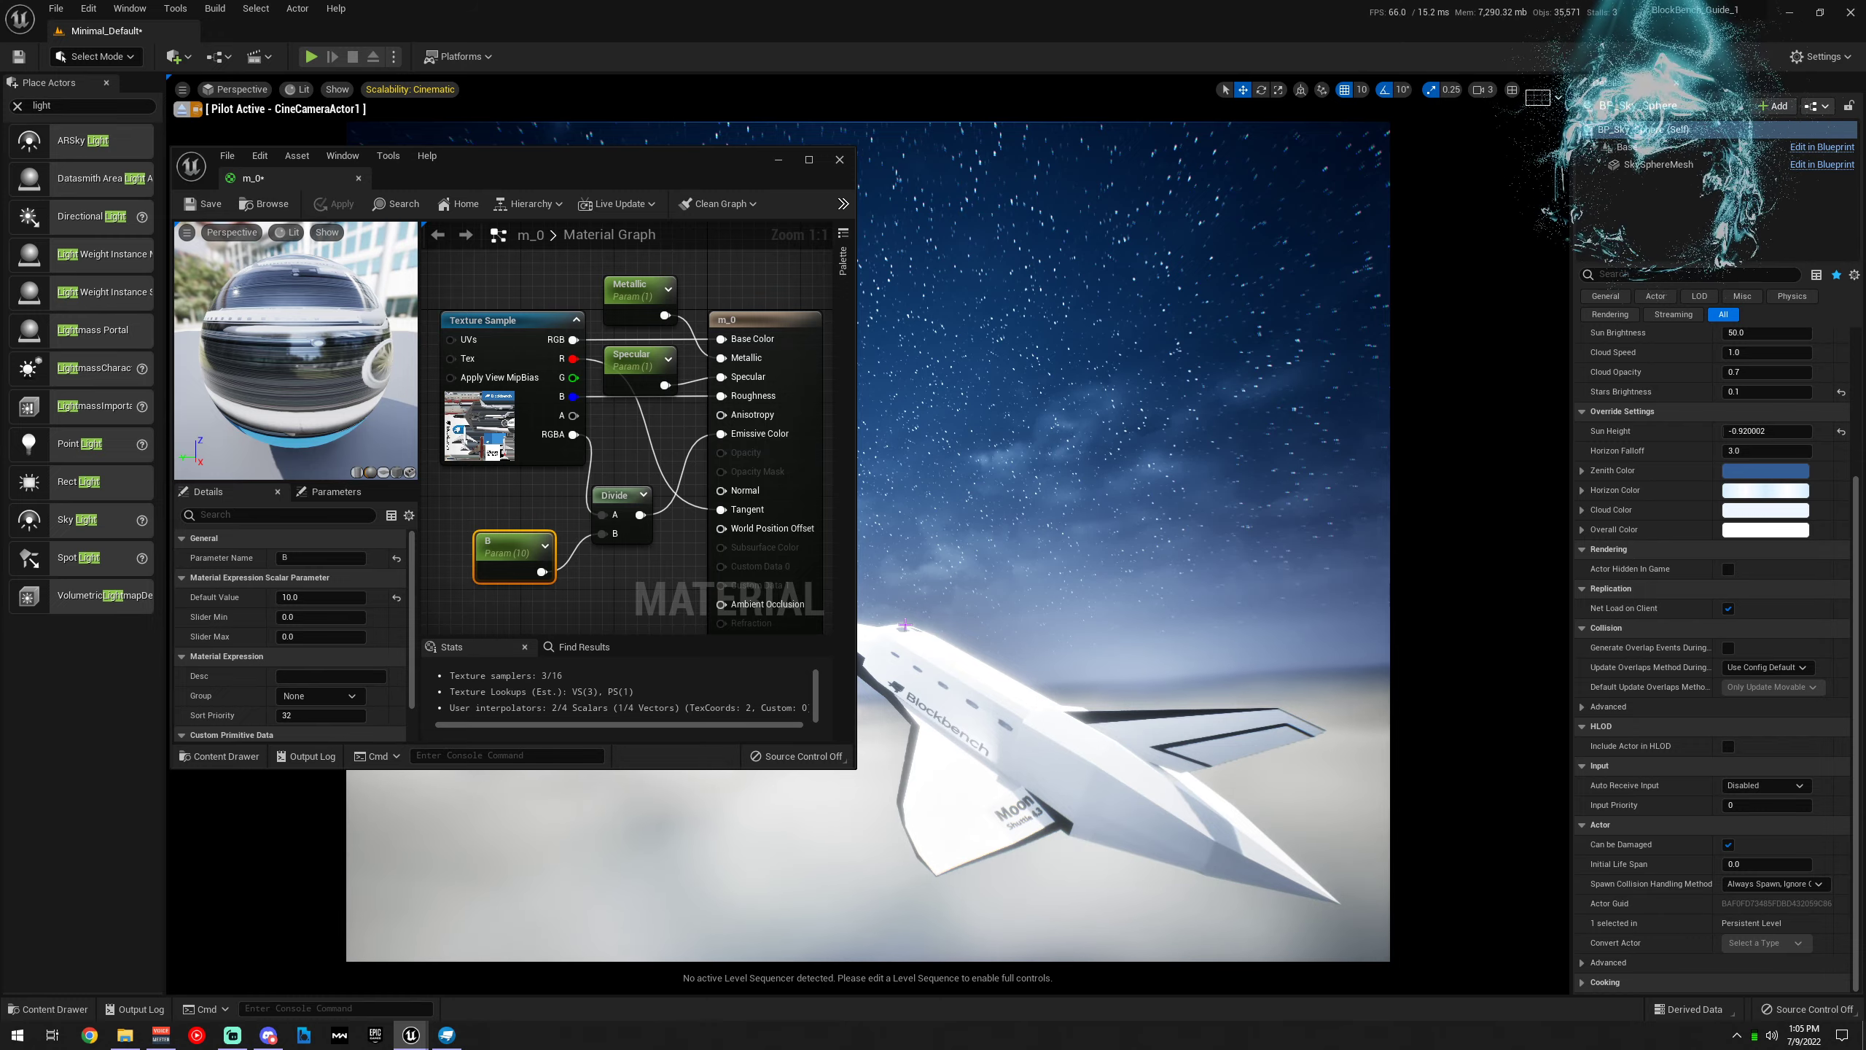
Try default values of 1, 20 and 10 for the B parameter to compare the shuttle's glow
{"action": "left_click", "coordinate": [314, 596]}
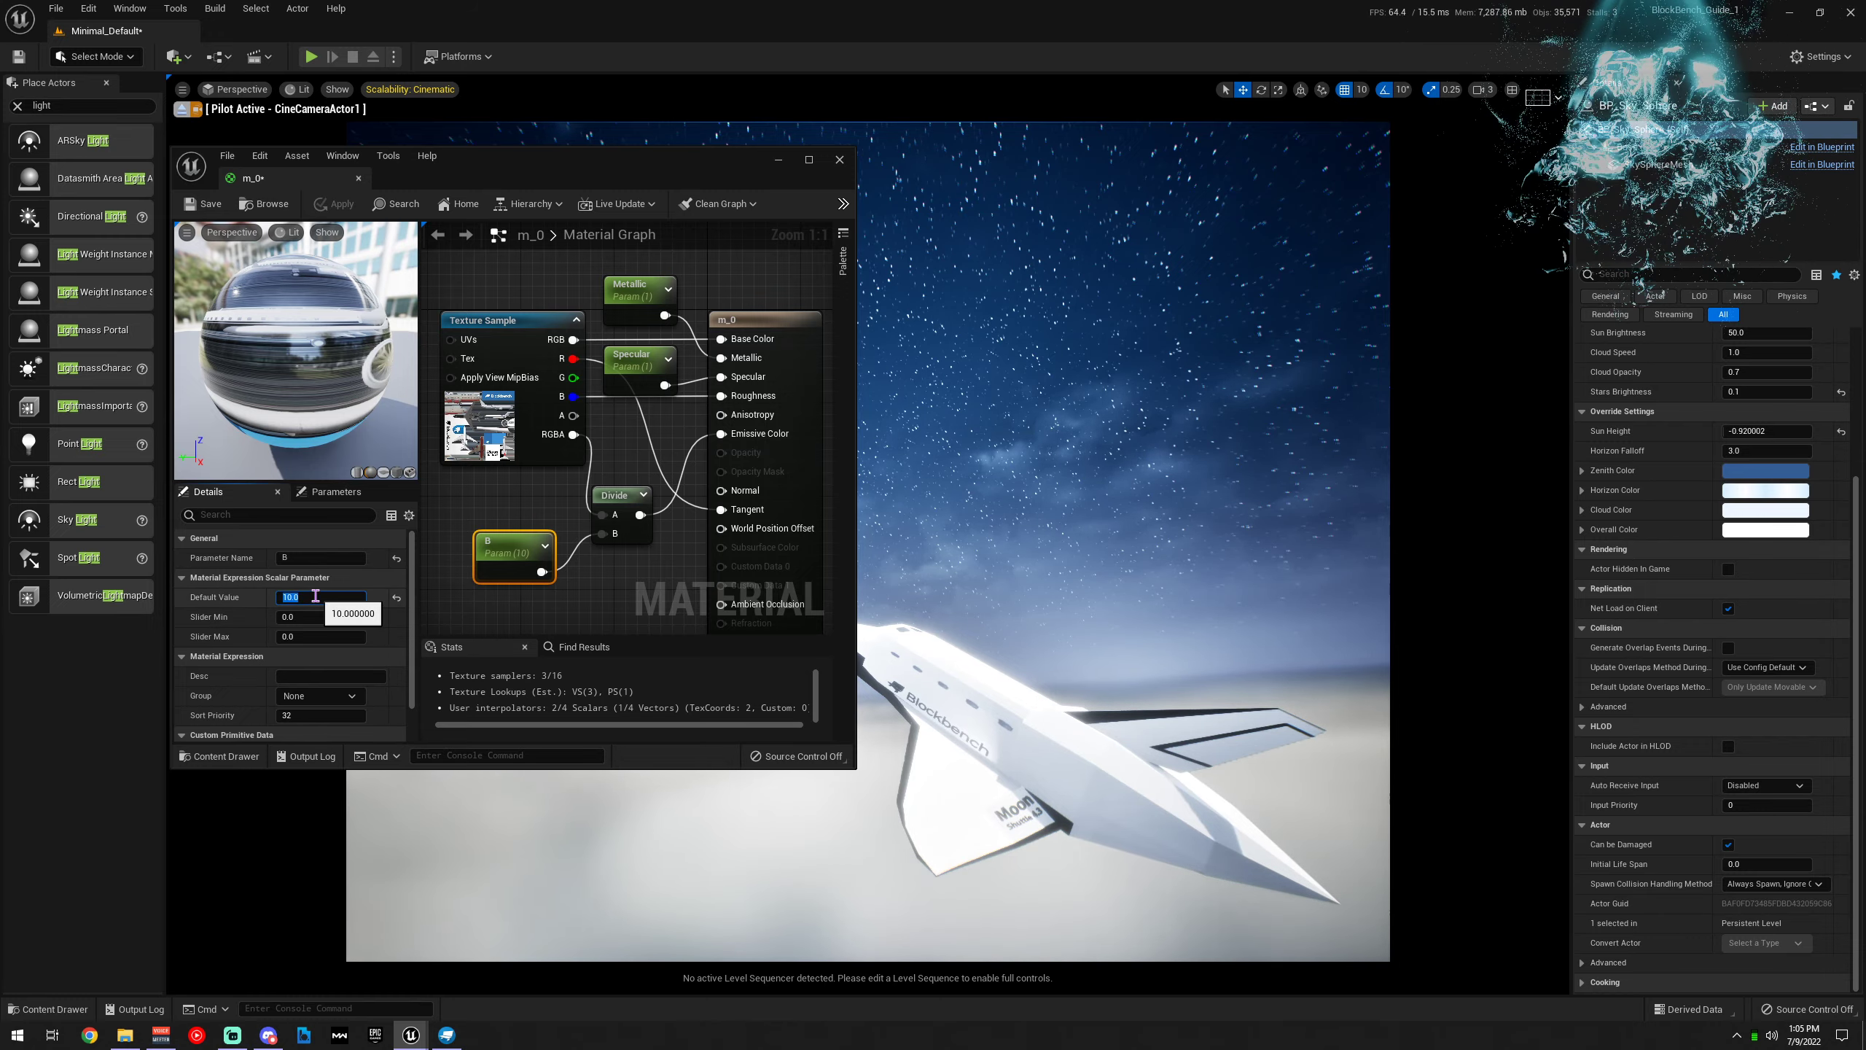
{"action": "type", "text": "1"}
{"action": "key", "text": "Return"}
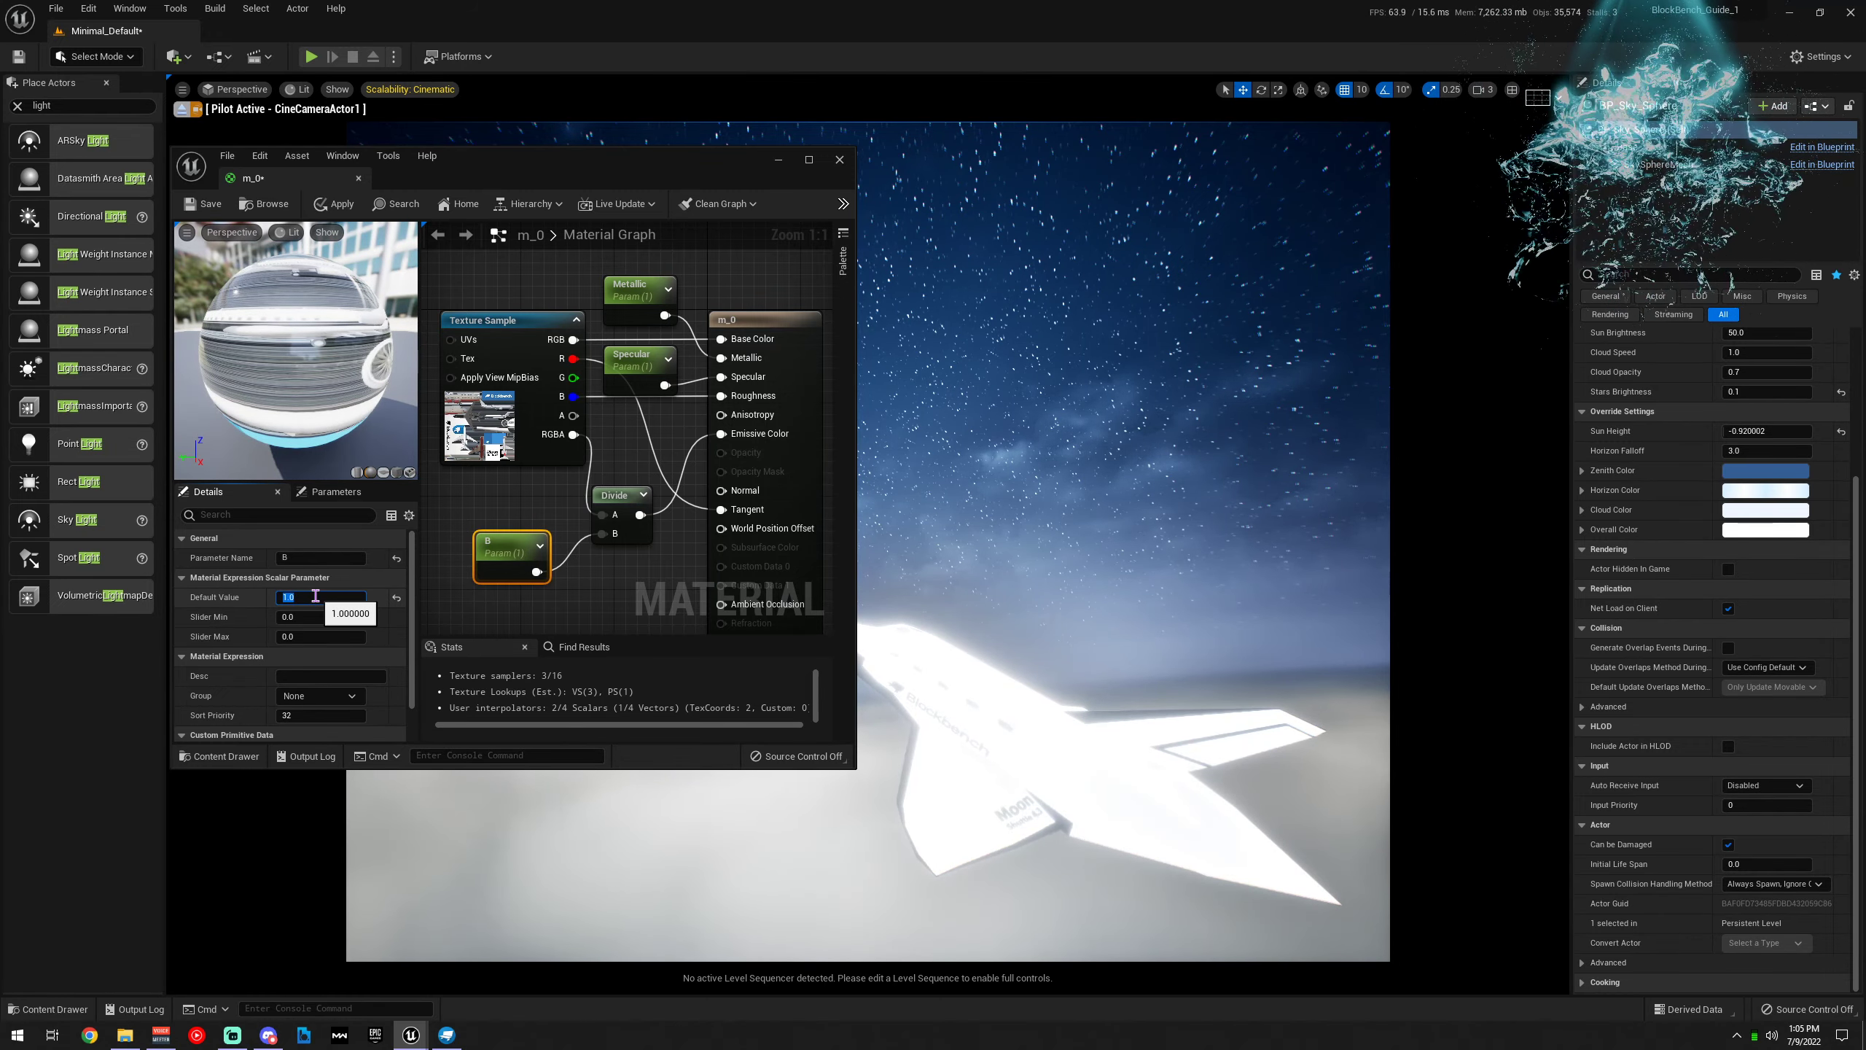
{"action": "type", "text": "20"}
{"action": "key", "text": "Return"}
{"action": "type", "text": "10"}
{"action": "key", "text": "Return"}
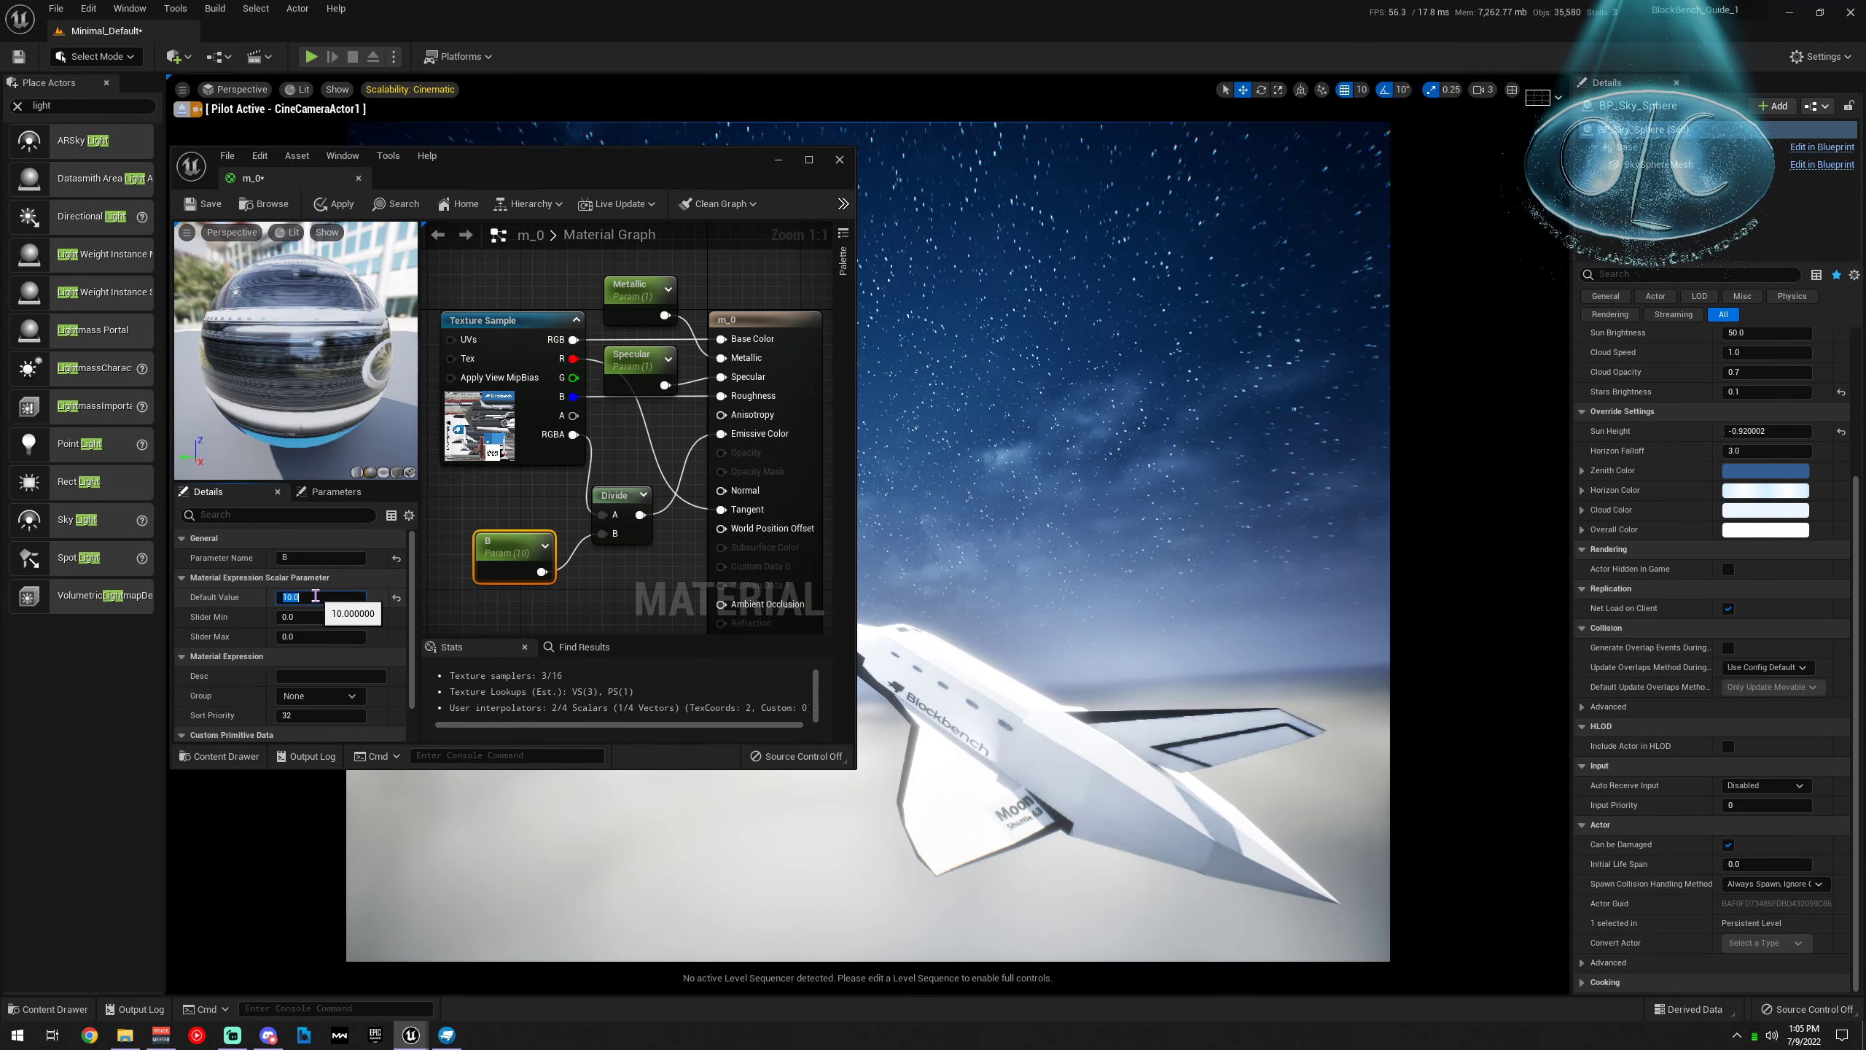
Test further emissive strengths by setting the B parameter's default value to 1, 2, 5, 10, 0 and 10 in turn
{"action": "type", "text": "1"}
{"action": "key", "text": "Return"}
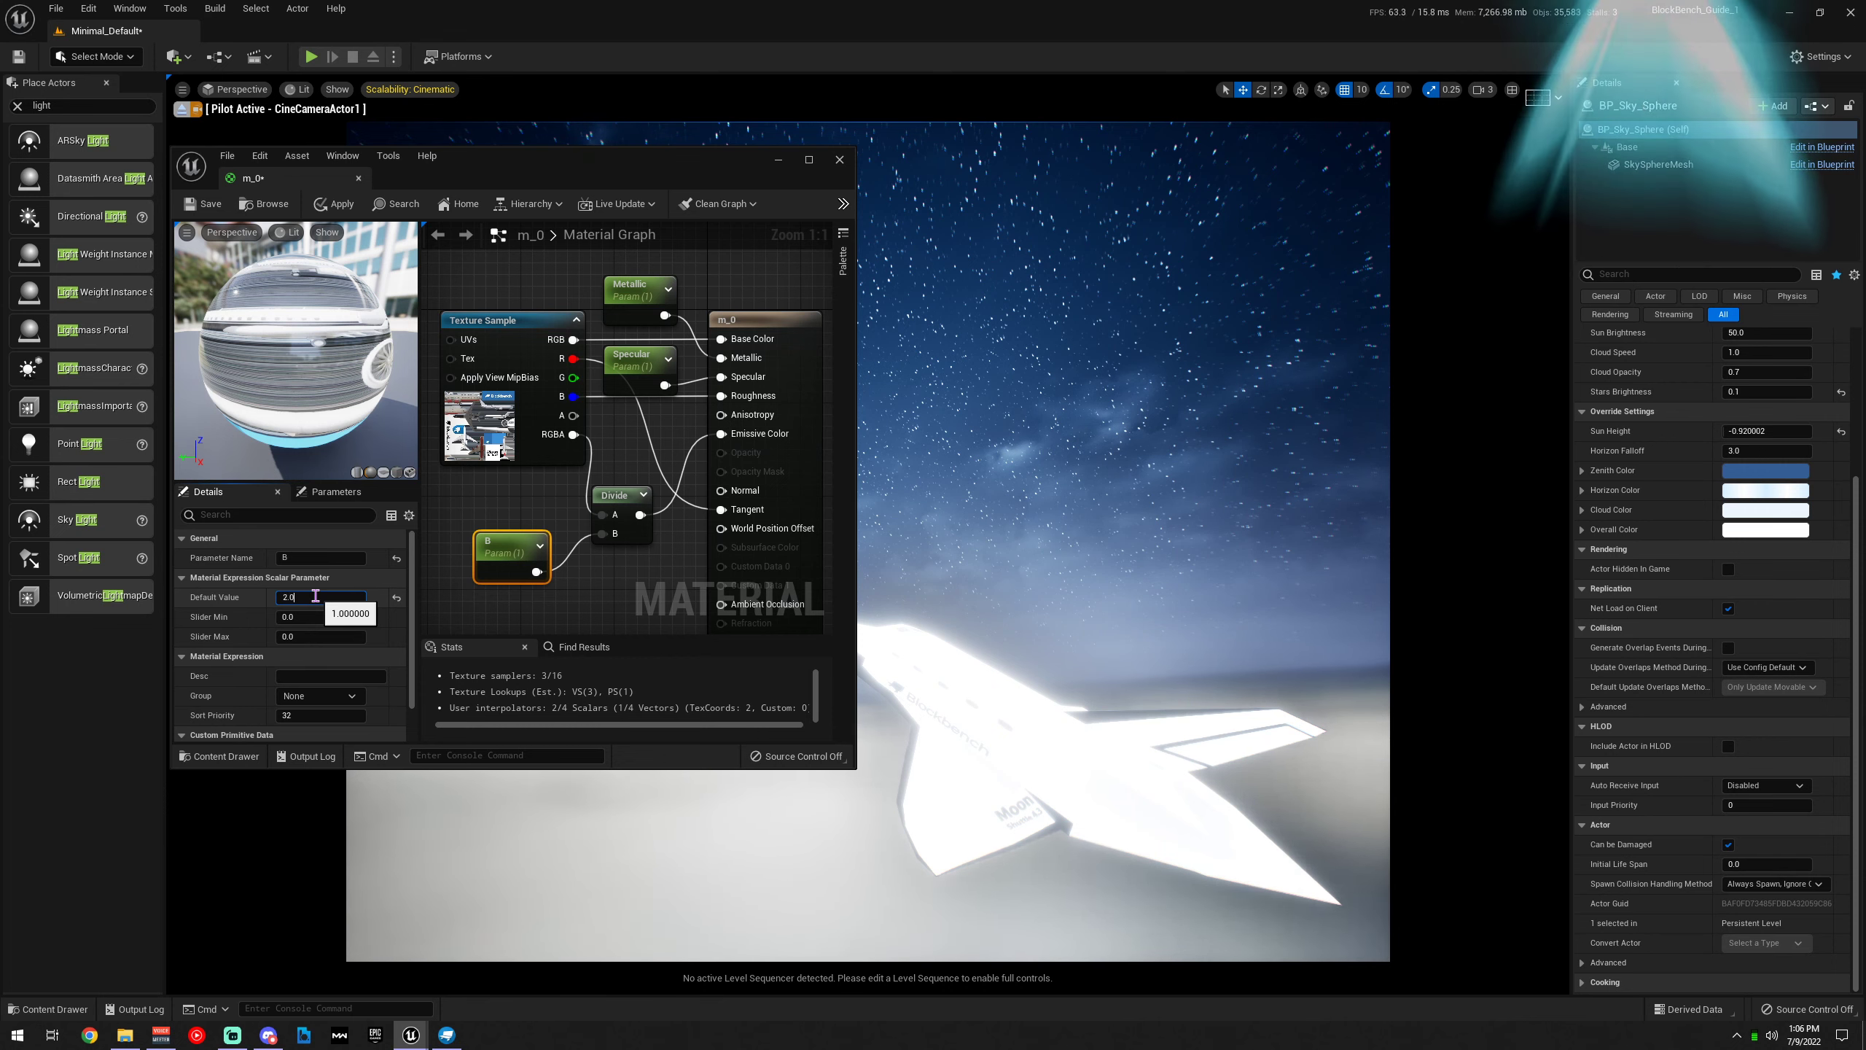
{"action": "key", "text": "Return"}
{"action": "type", "text": "5"}
{"action": "key", "text": "Return"}
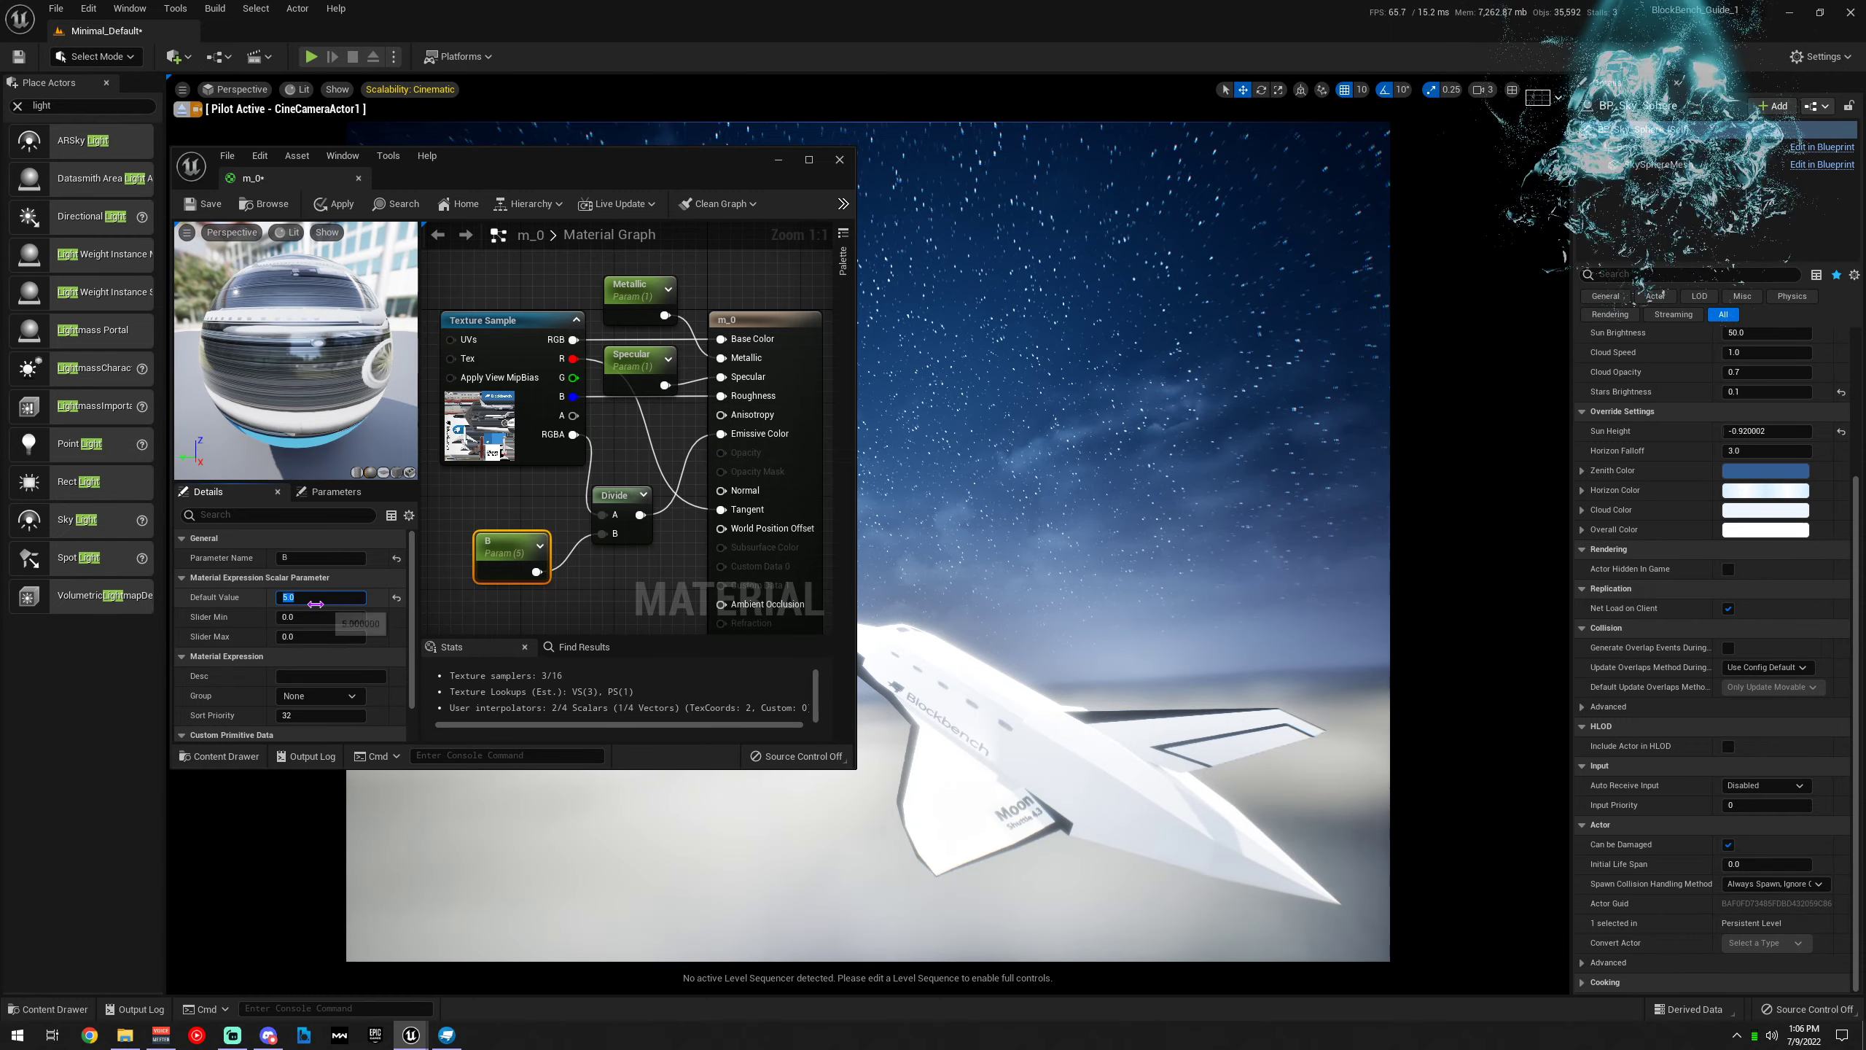
{"action": "key", "text": "Return"}
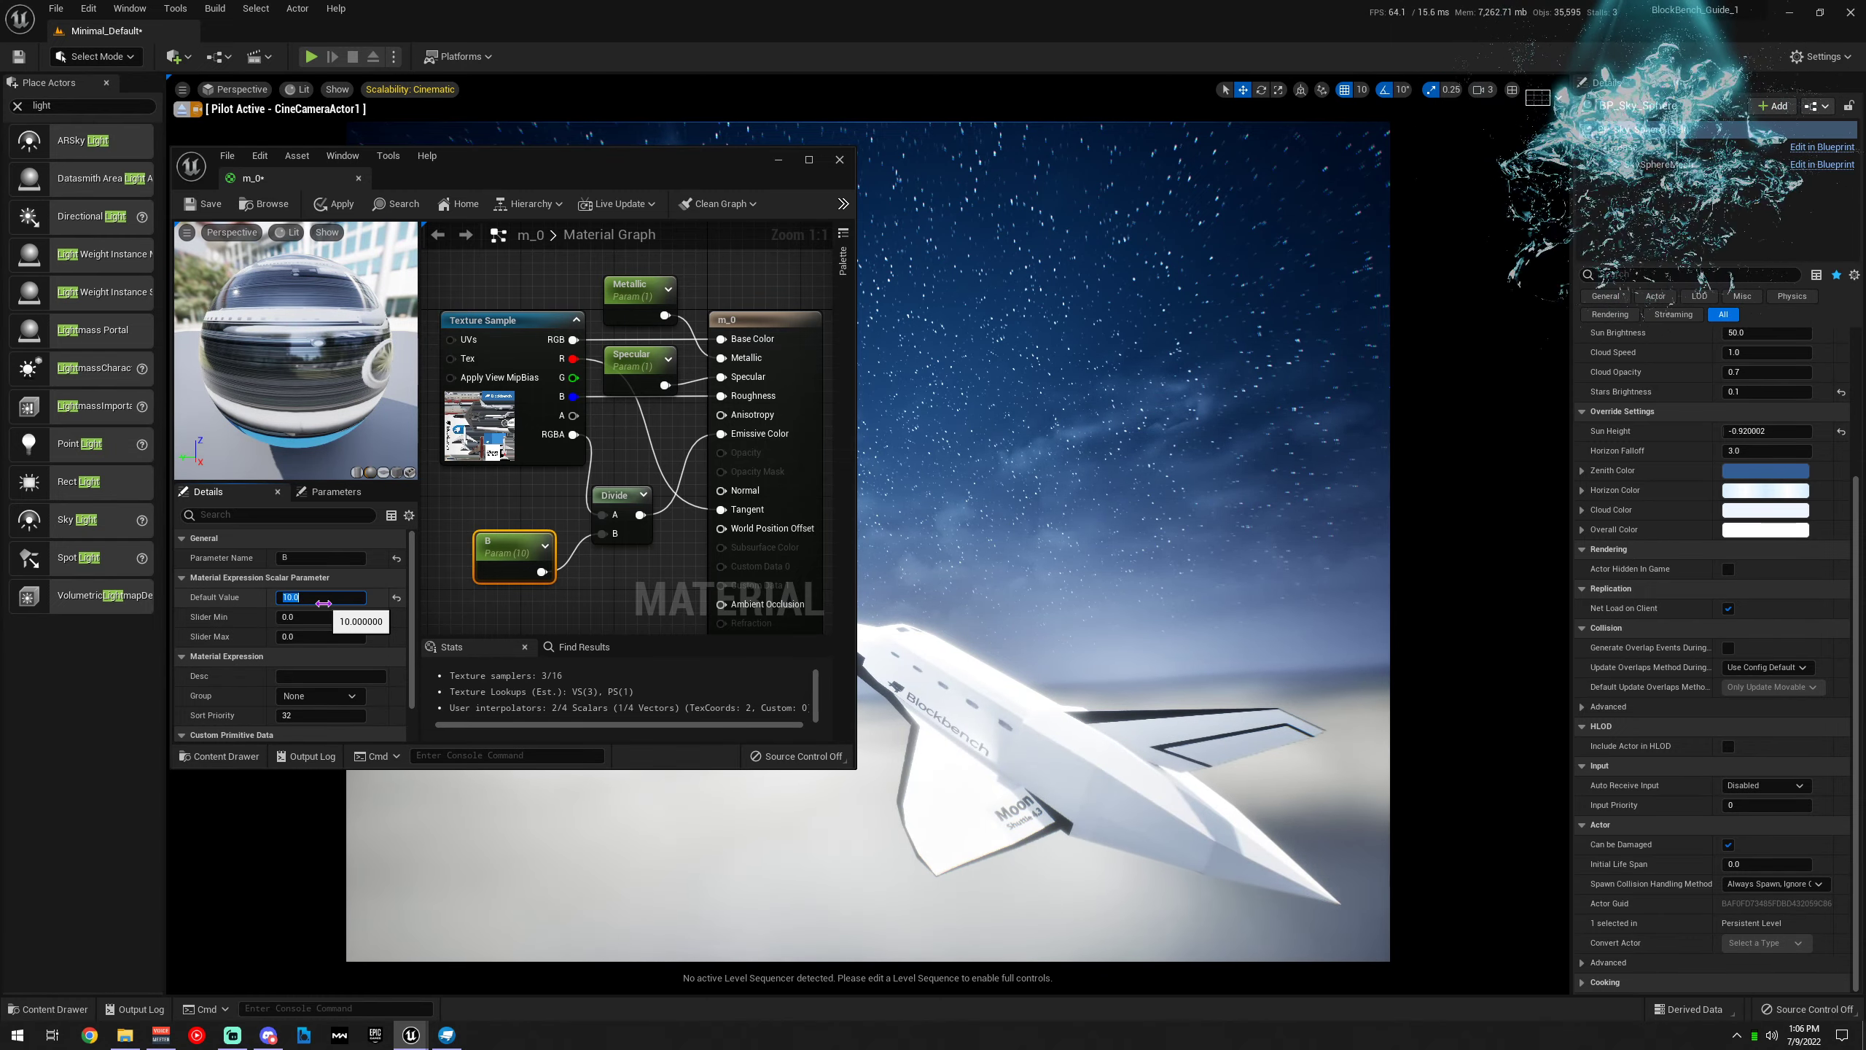
{"action": "type", "text": "0"}
{"action": "key", "text": "Return"}
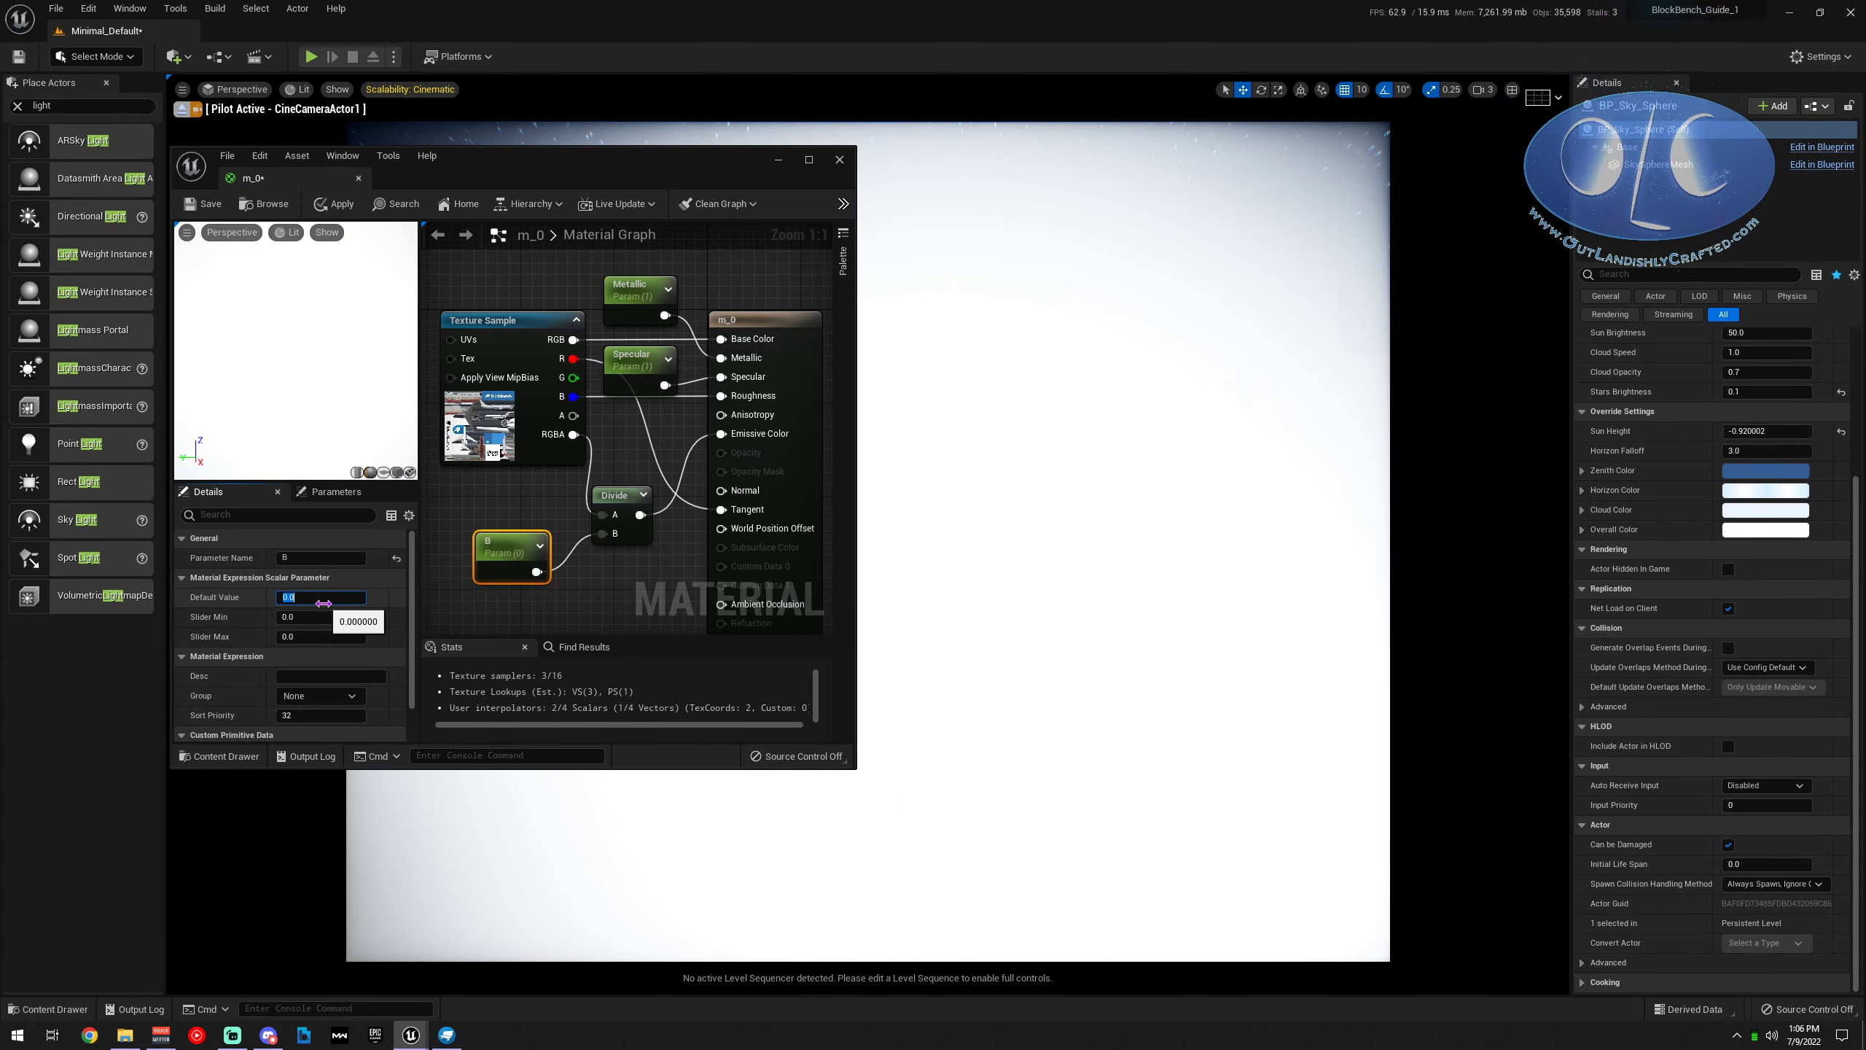
{"action": "type", "text": "10"}
{"action": "key", "text": "Return"}
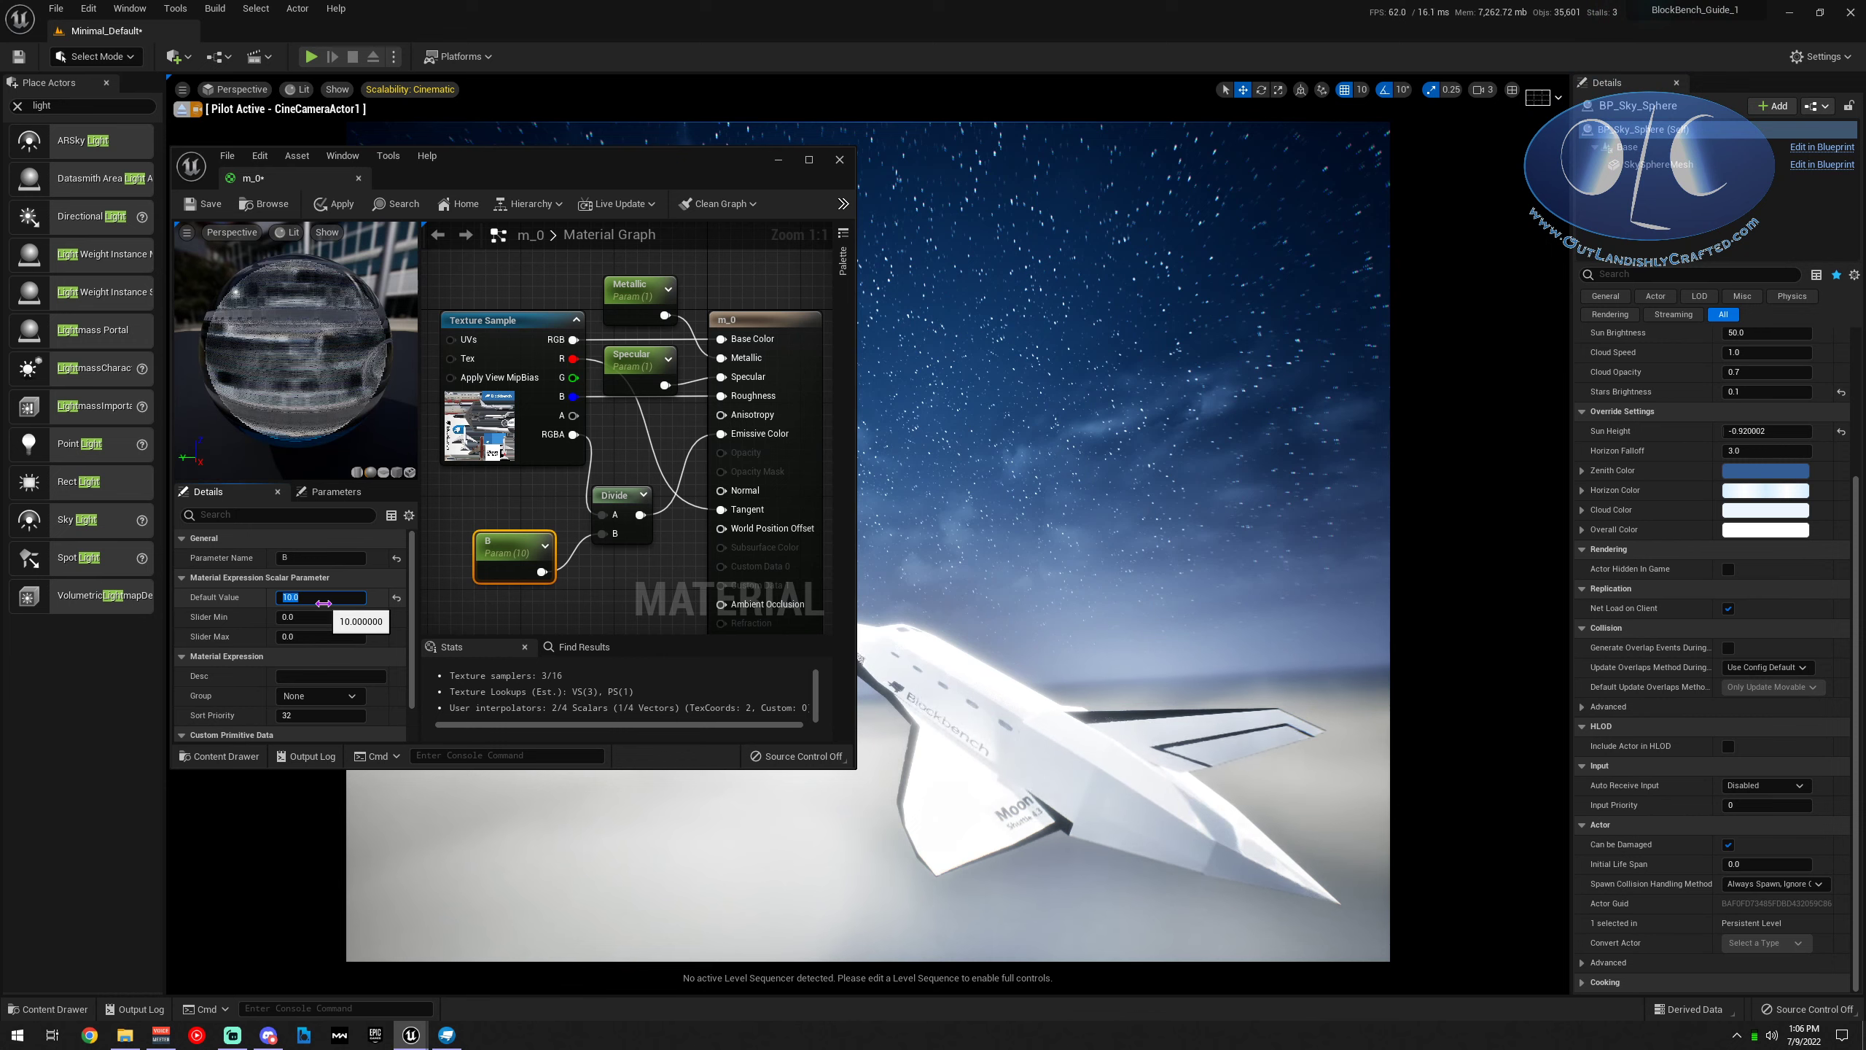
Try B parameter default values of 0.1, 50, 0 and 1, and delete the Divide and B parameter nodes
{"action": "left_click_drag", "start_coordinate": [323, 603], "coordinate": [323, 603]}
{"action": "key", "text": "Return"}
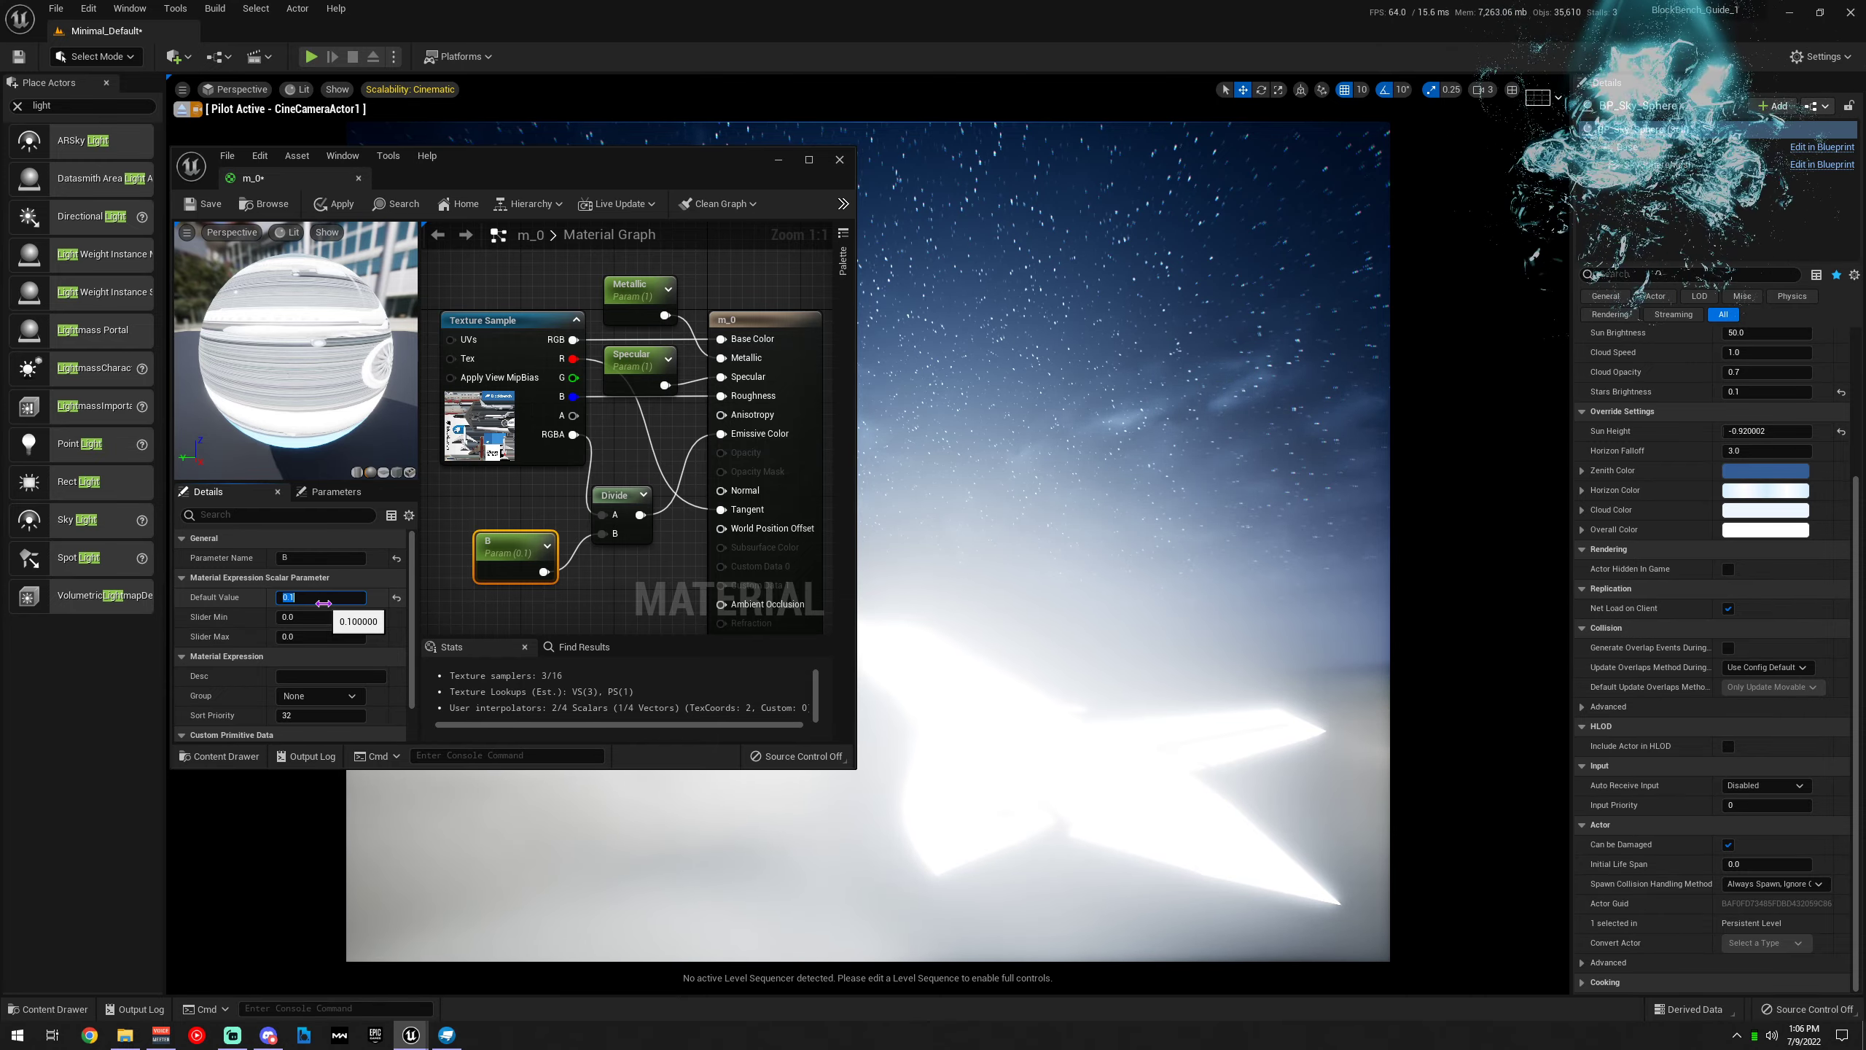
{"action": "type", "text": "50"}
{"action": "key", "text": "Return"}
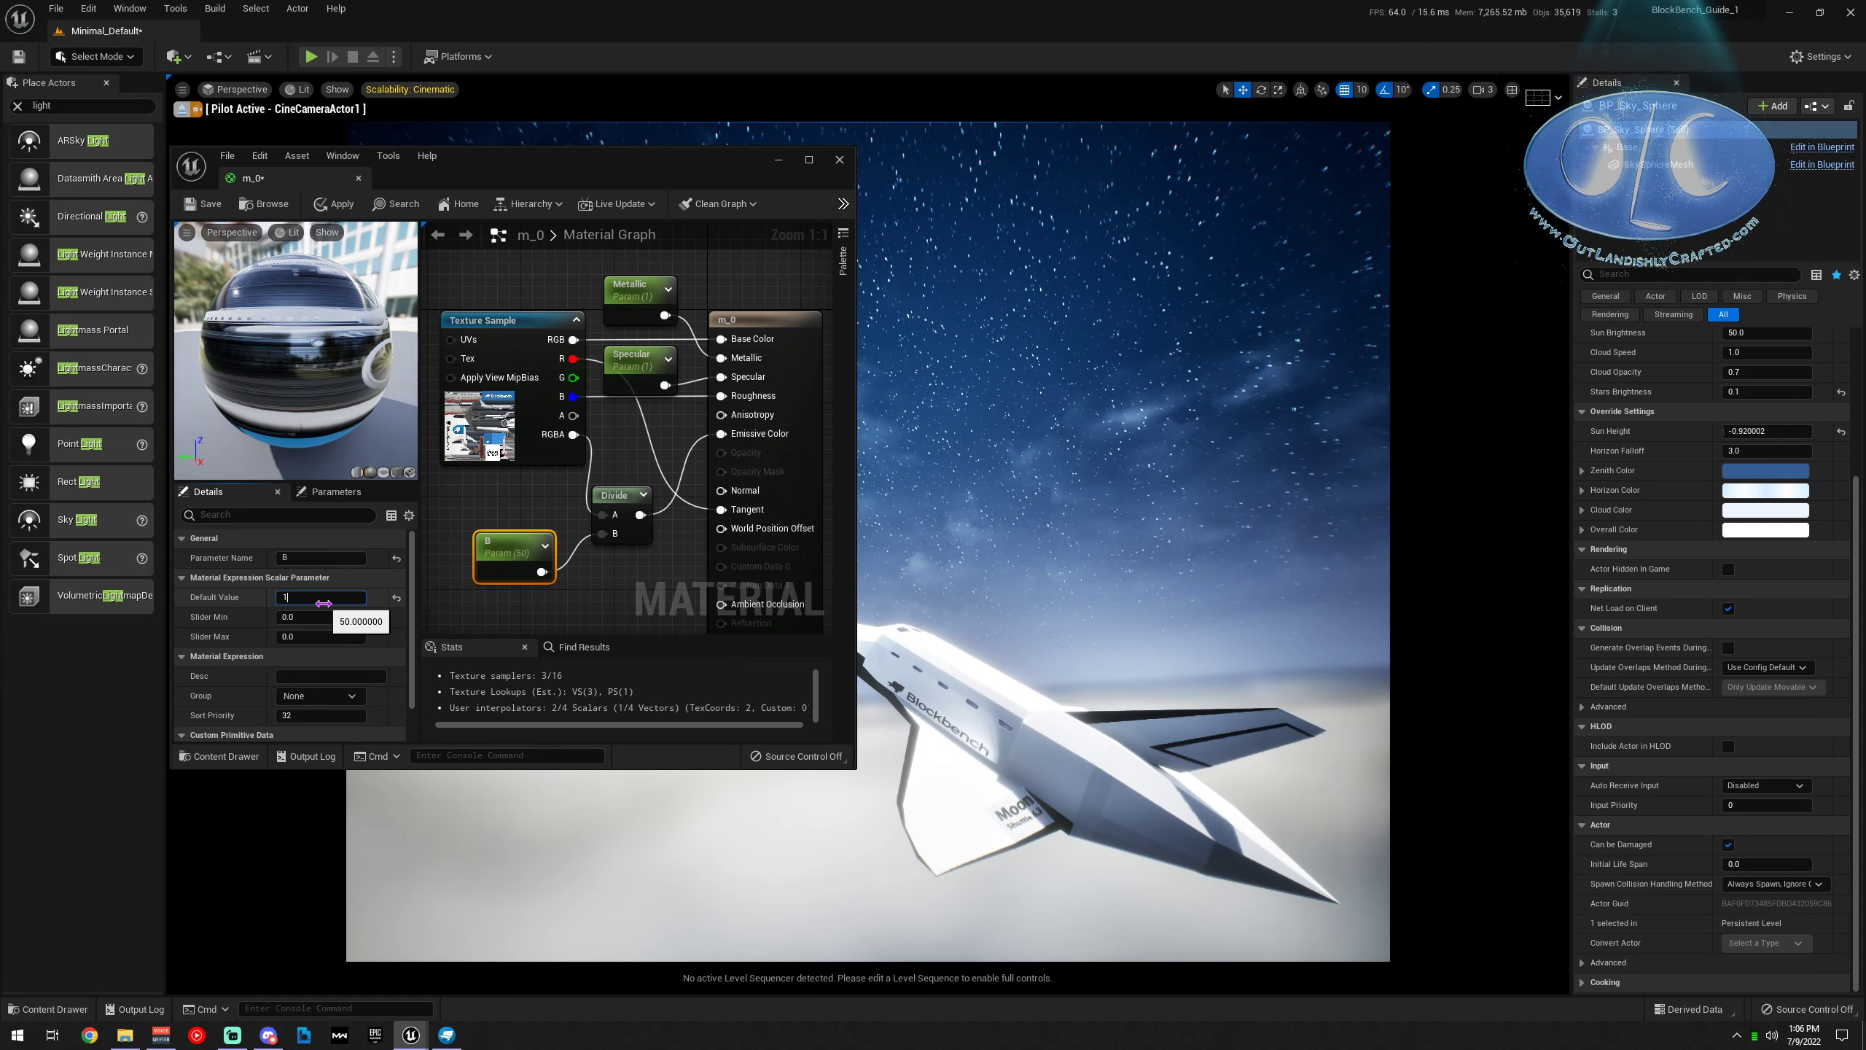
{"action": "type", "text": "00.0"}
{"action": "key", "text": "Return"}
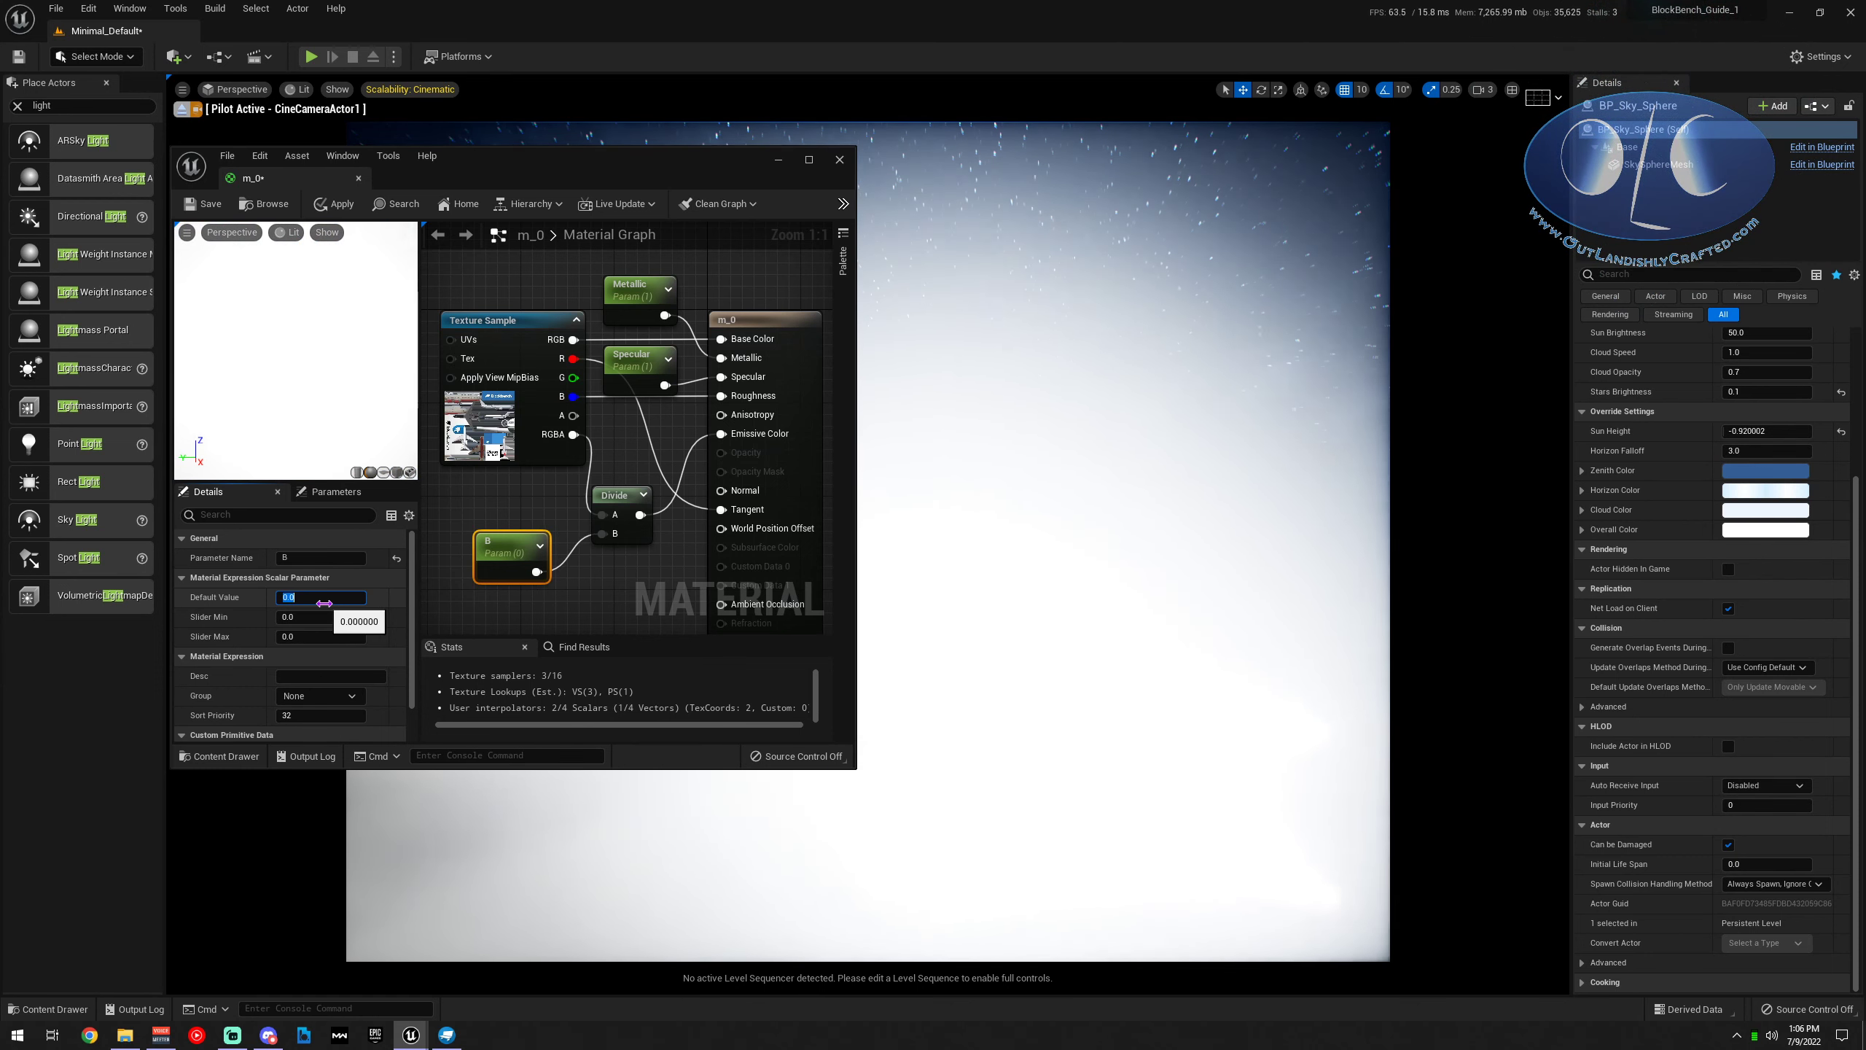
{"action": "type", "text": "1"}
{"action": "key", "text": "Return"}
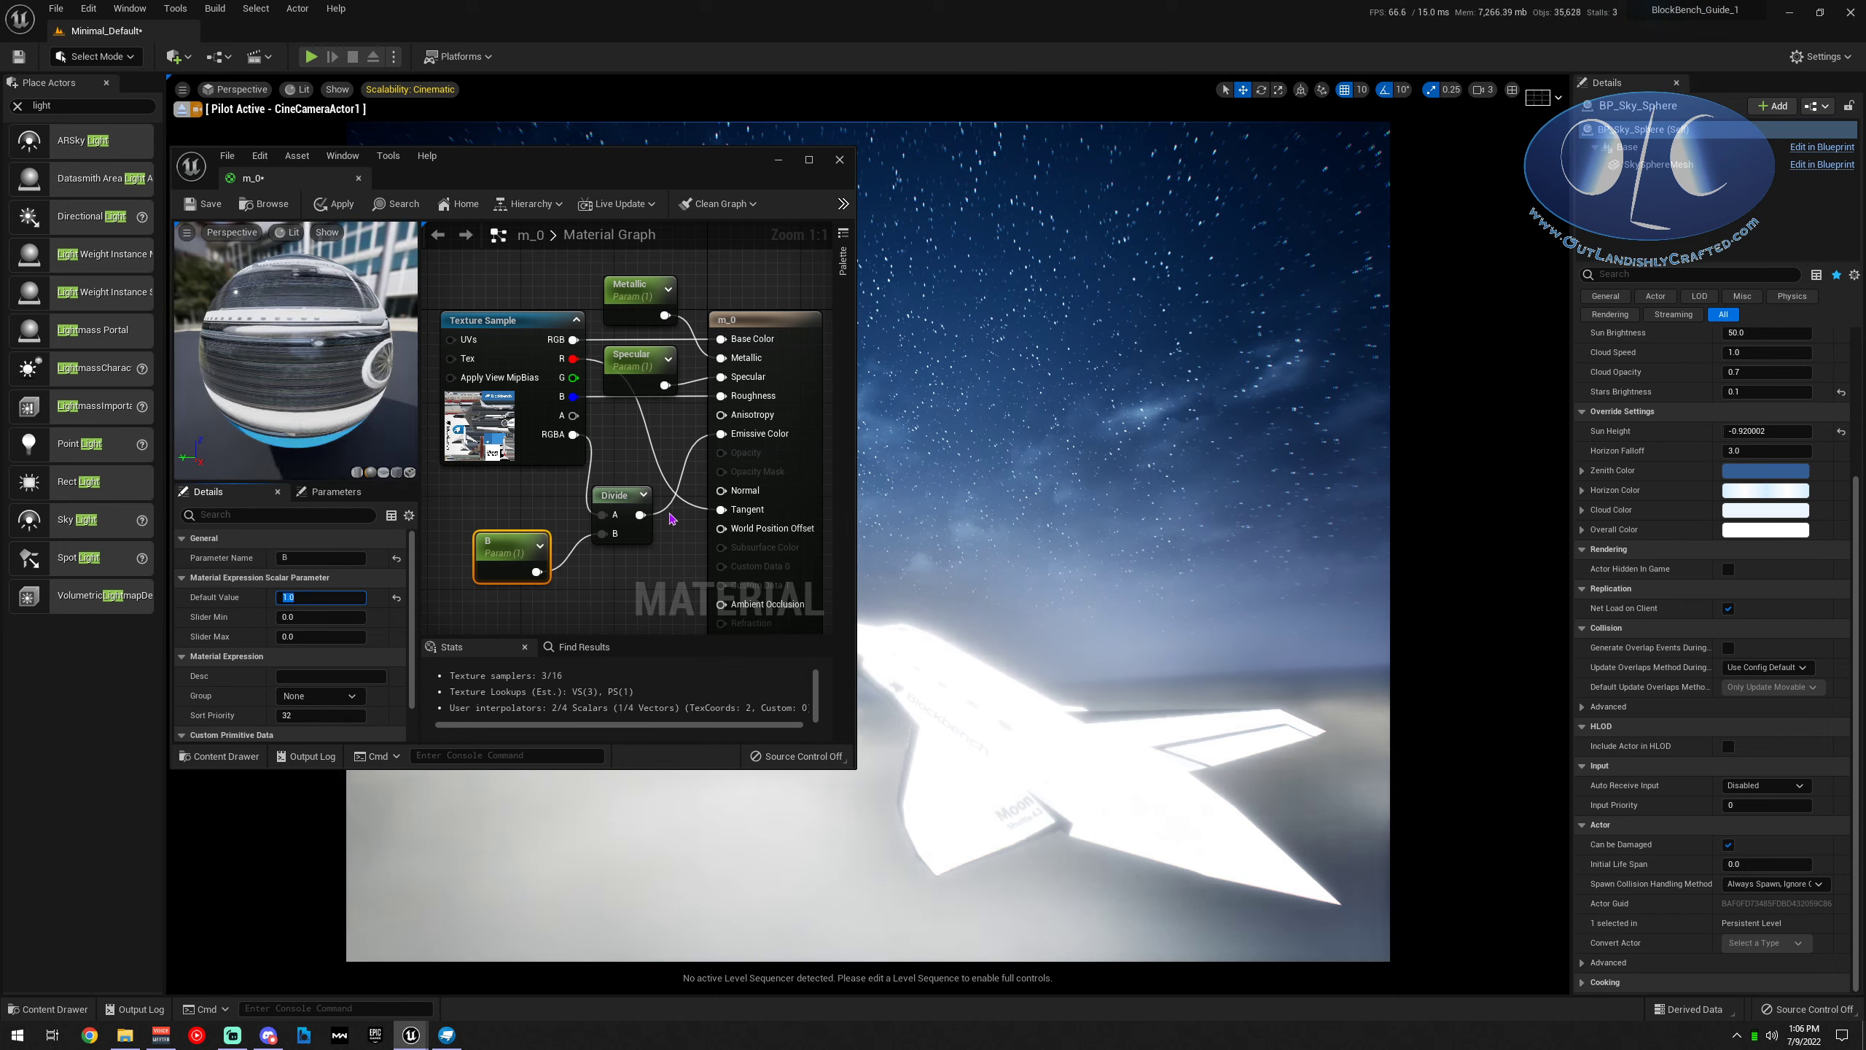
{"action": "mouse_move", "coordinate": [670, 519]}
{"action": "left_mouse_down"}
{"action": "mouse_move", "coordinate": [602, 574]}
{"action": "mouse_move", "coordinate": [500, 597]}
{"action": "left_mouse_up"}
{"action": "key", "text": "Delete"}
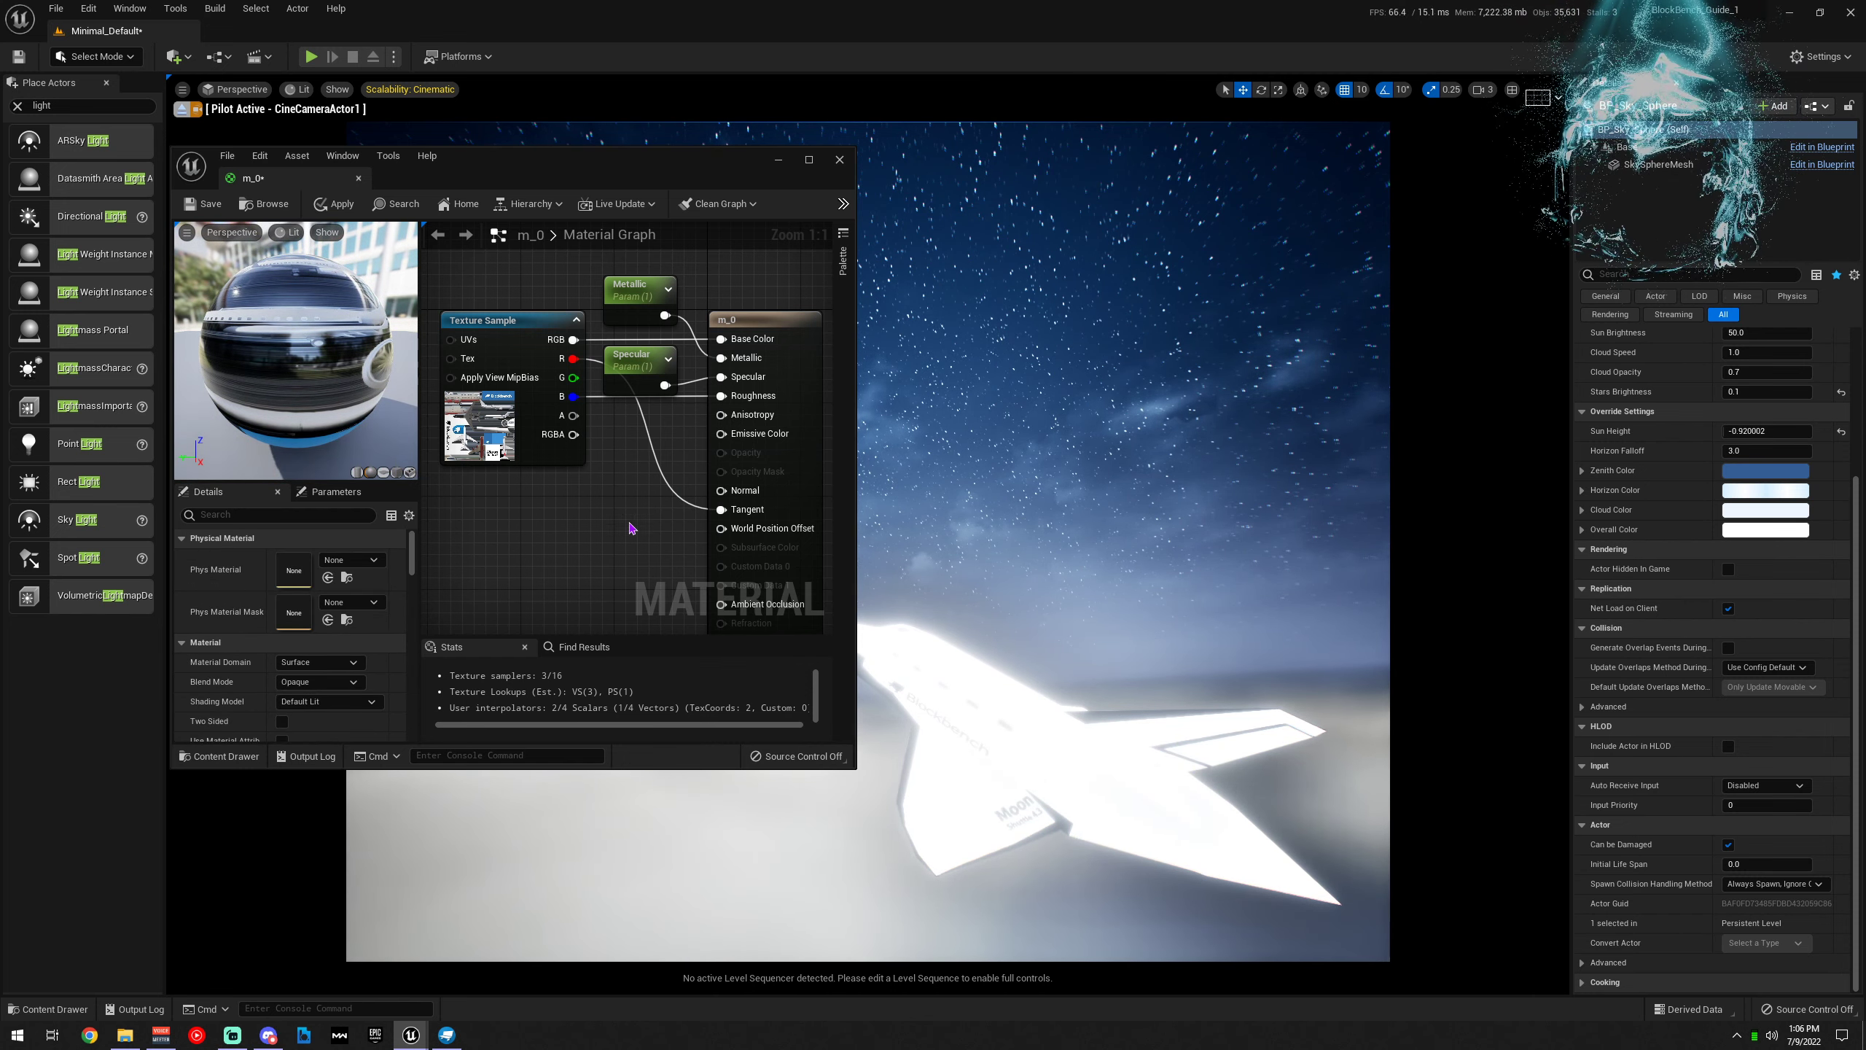
Test the texture's A output on Emissive Color with the material applied, disconnect it, and reapply the material
{"action": "left_click_drag", "start_coordinate": [720, 434], "coordinate": [573, 416]}
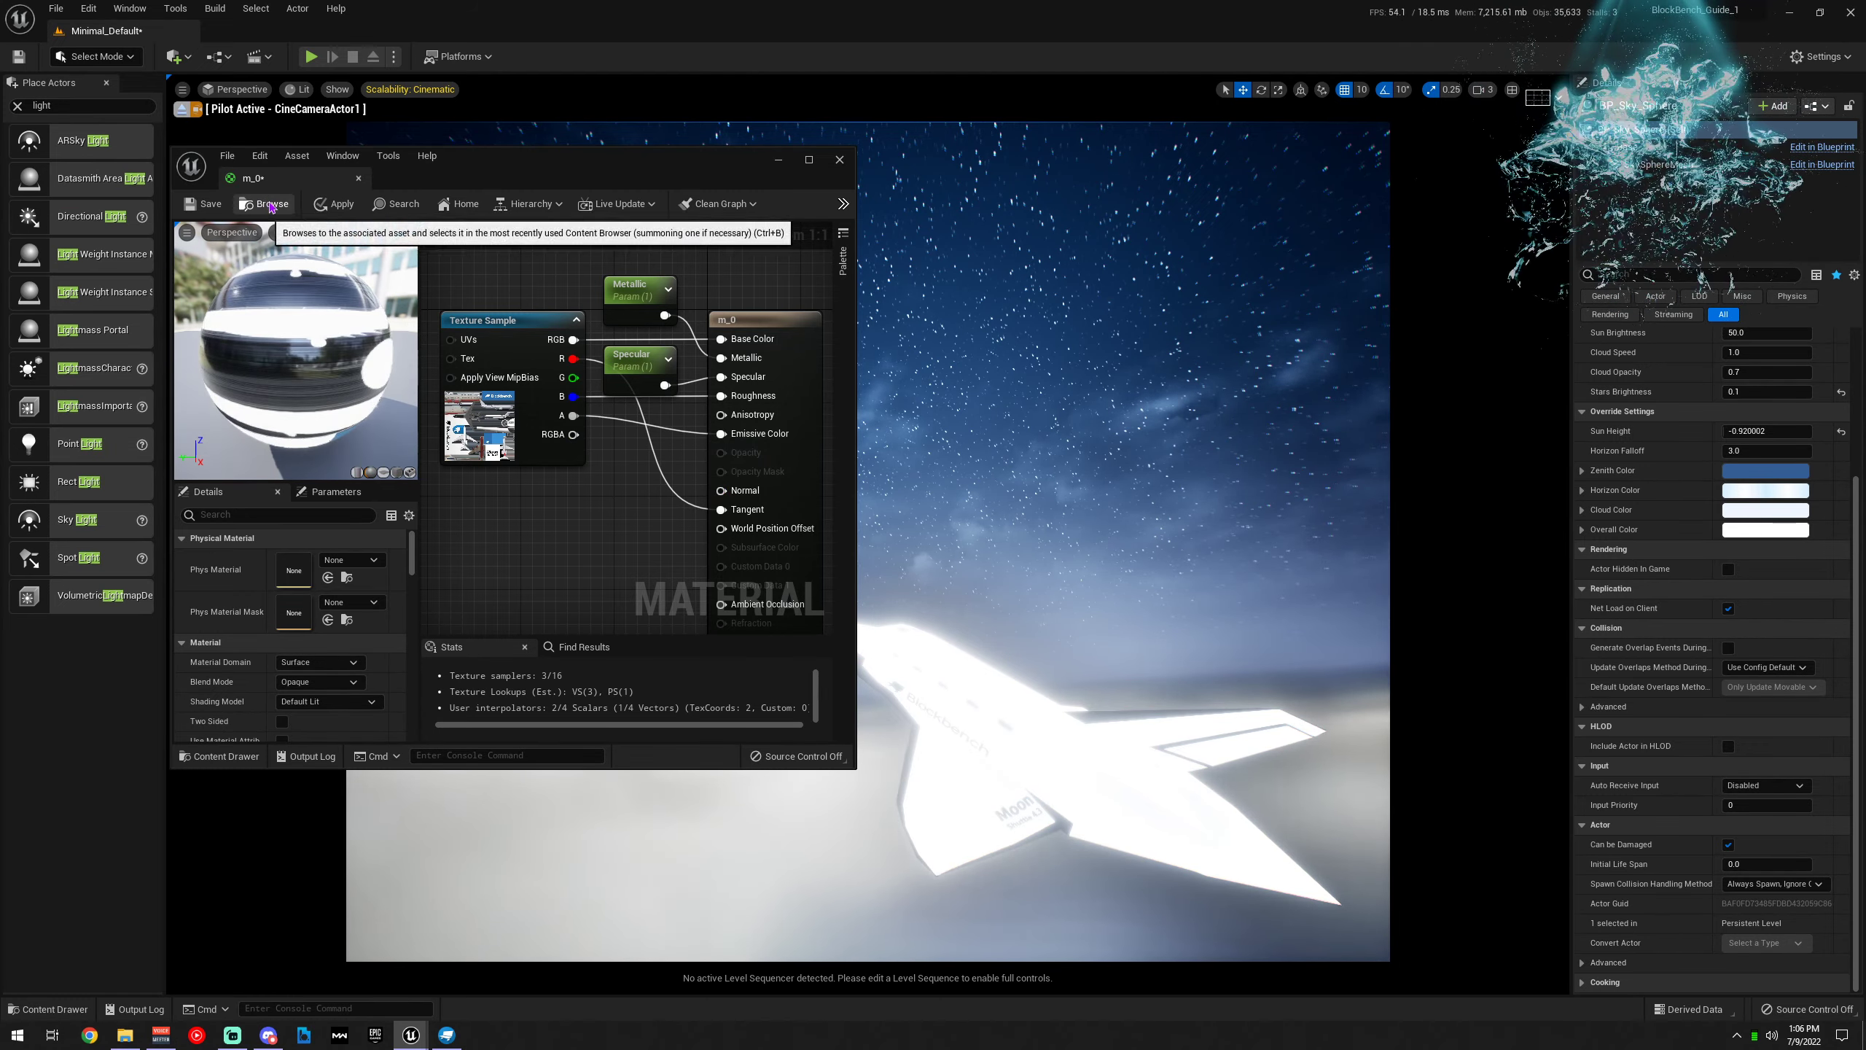
{"action": "left_click", "coordinate": [335, 203]}
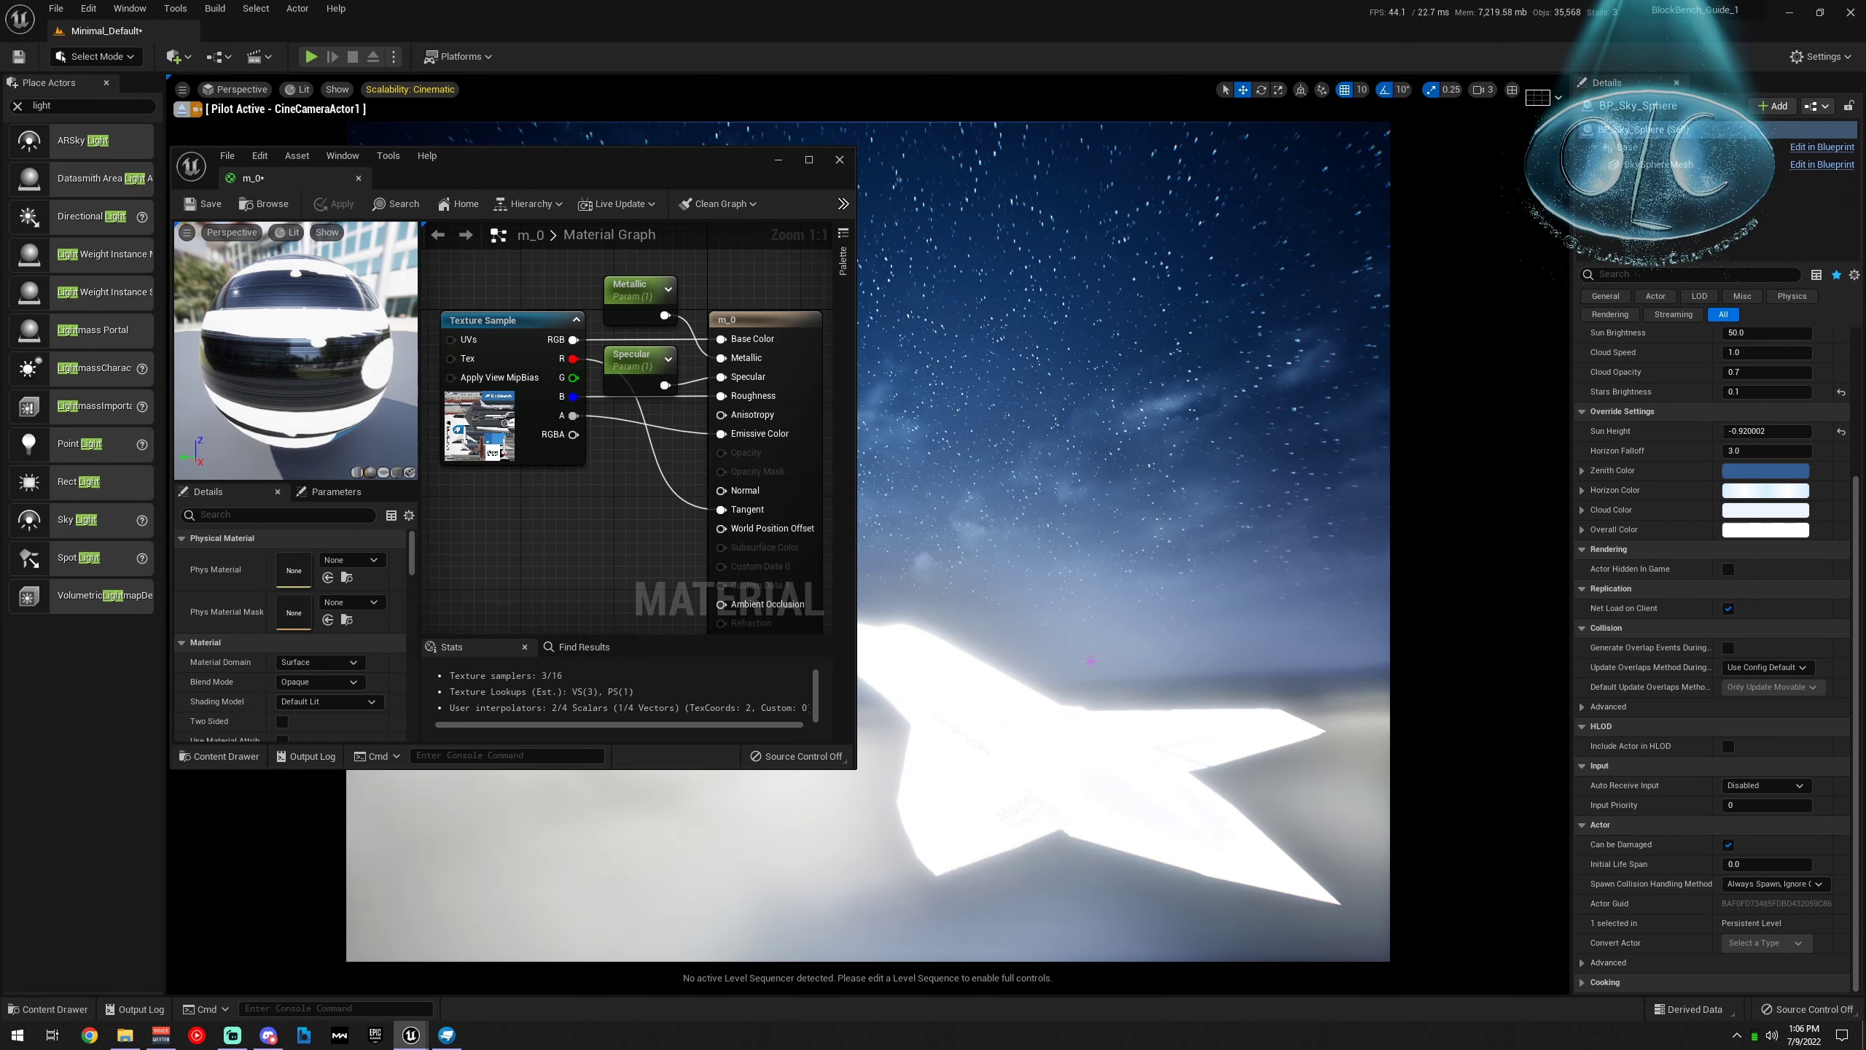
{"action": "left_click", "coordinate": [721, 433], "text": "alt"}
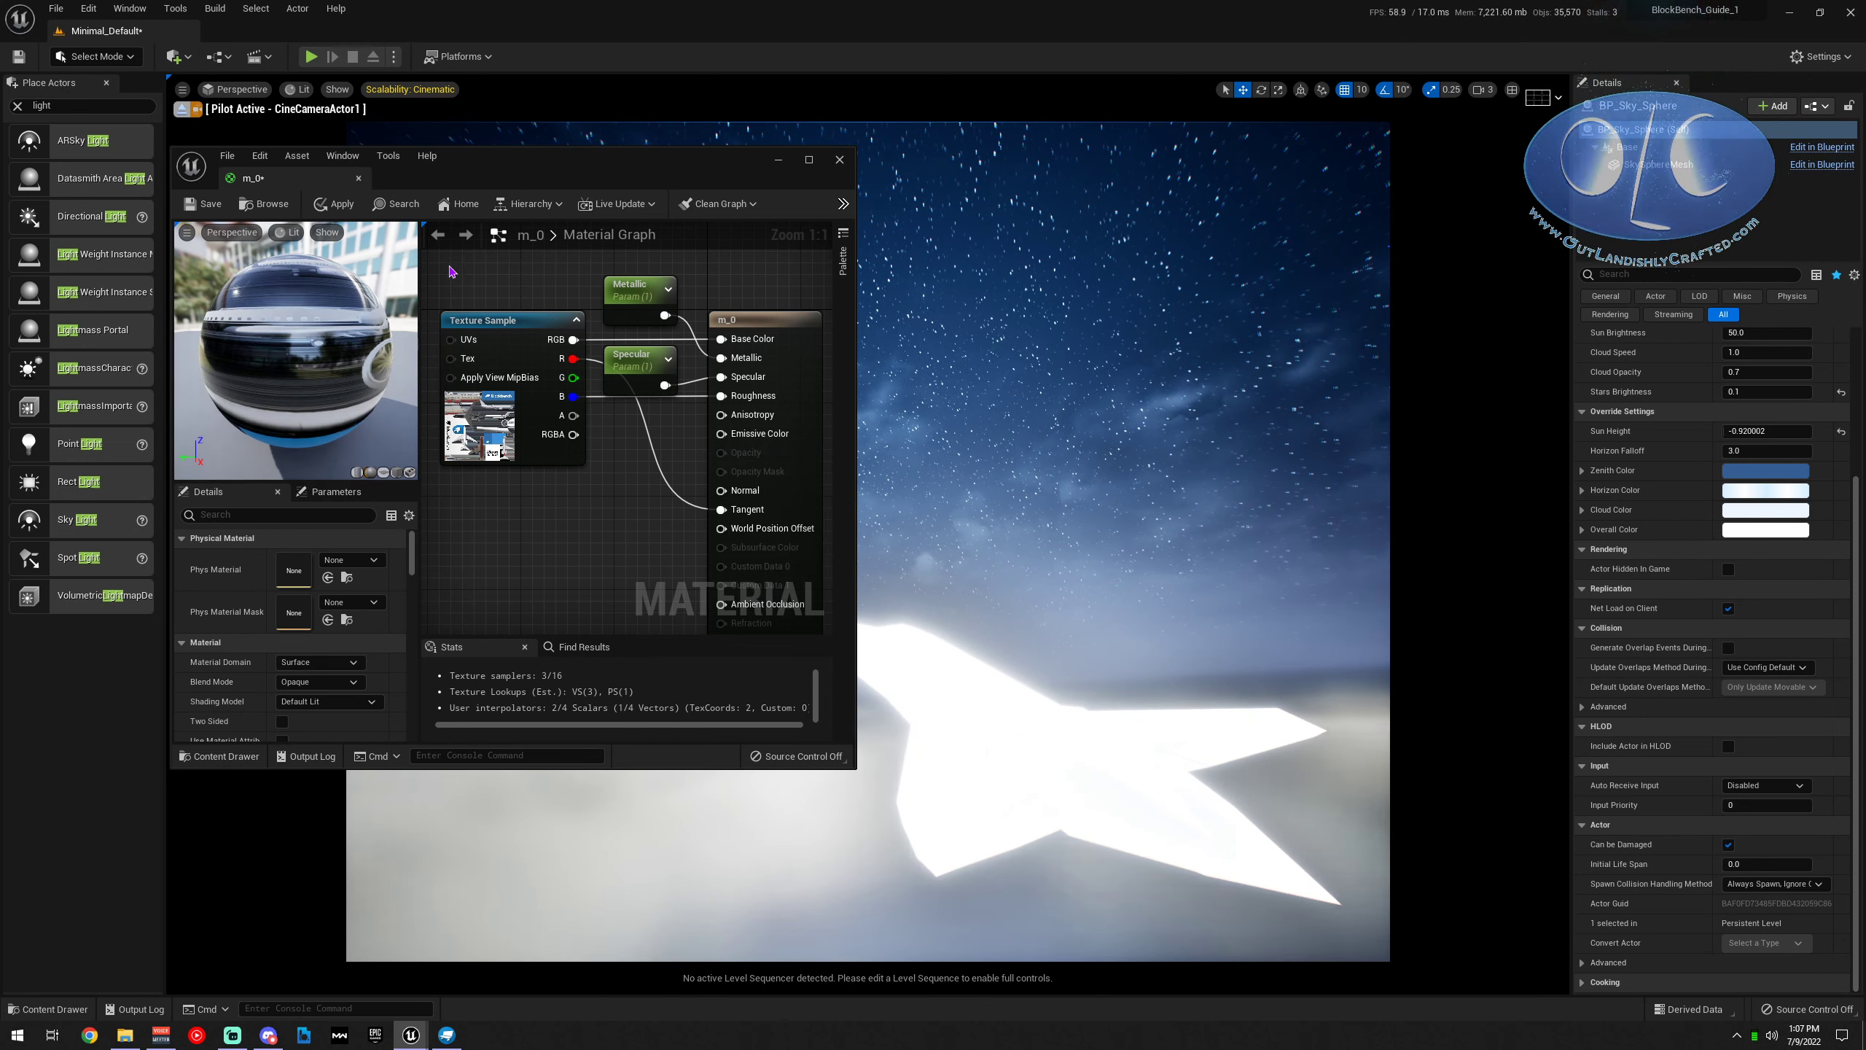
{"action": "scroll", "coordinate": [602, 348], "scroll_direction": "down", "scroll_amount": 4}
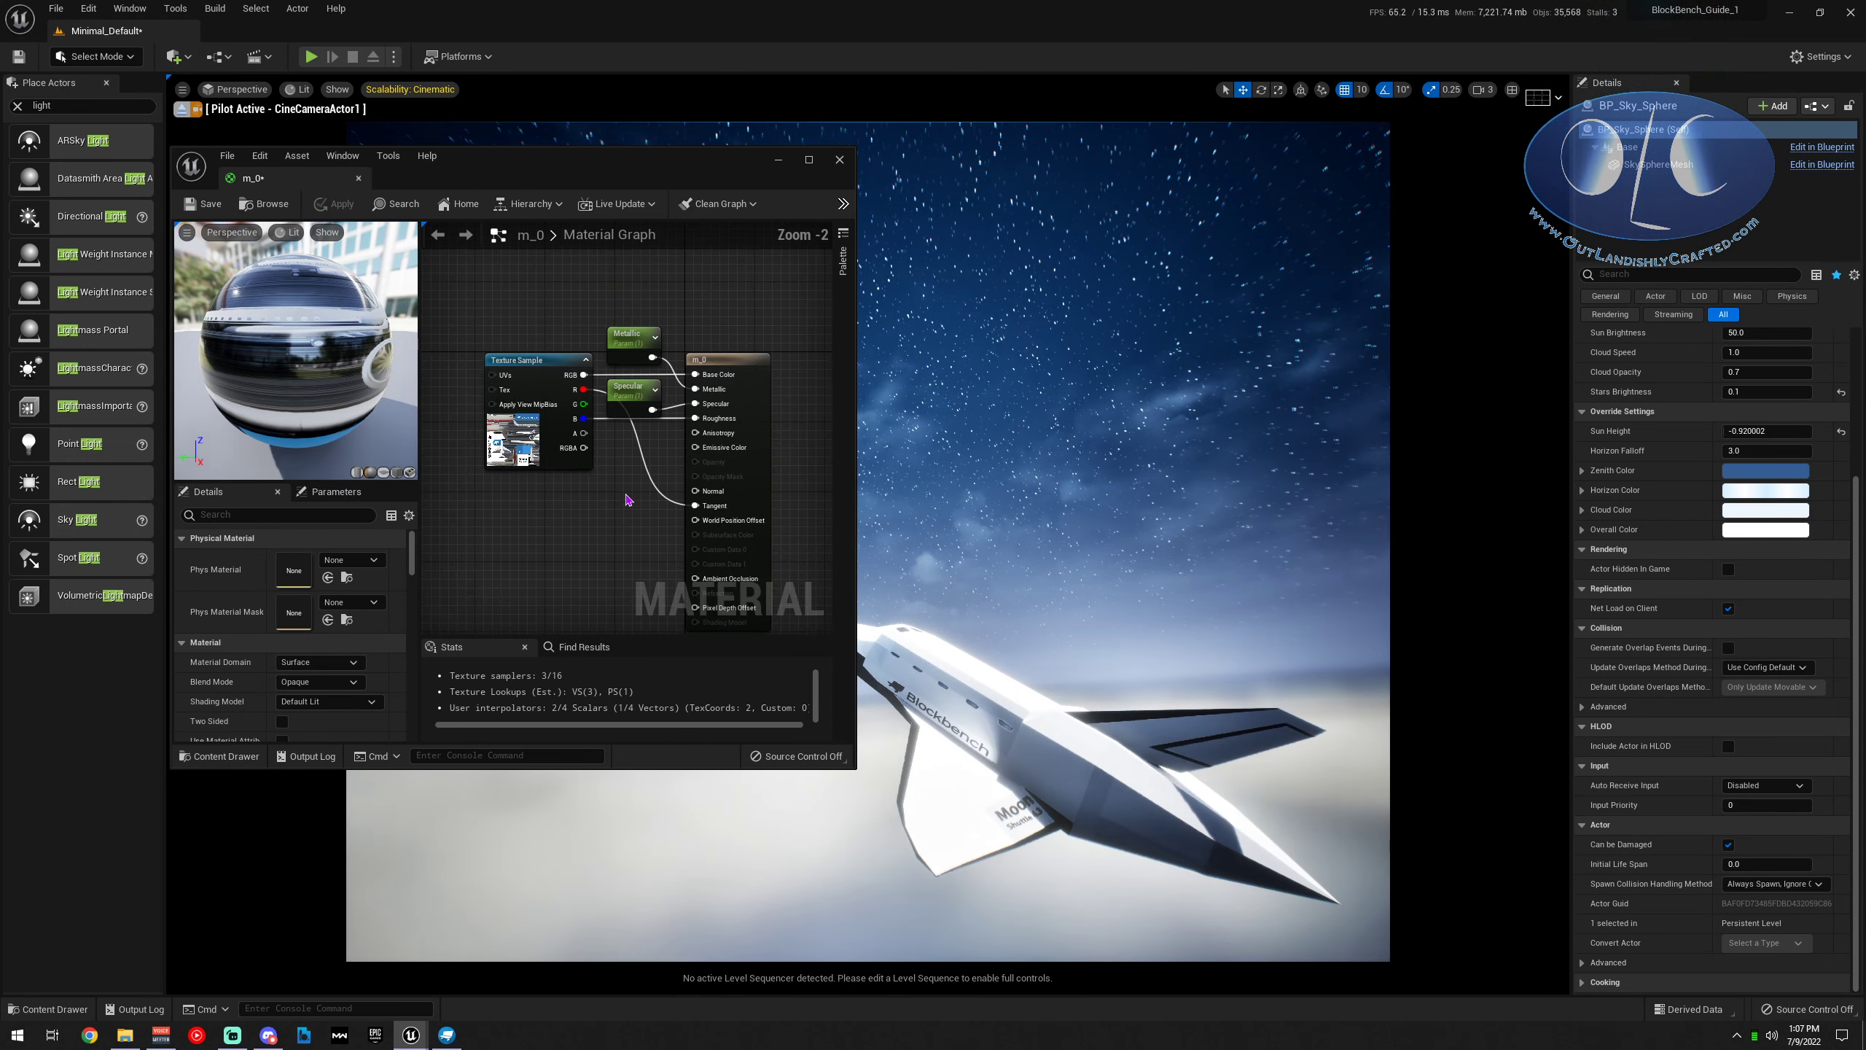
Place a copy of the Texture Sample node below the original and delete the copy
{"action": "right_click_drag", "start_coordinate": [768, 494], "coordinate": [765, 414]}
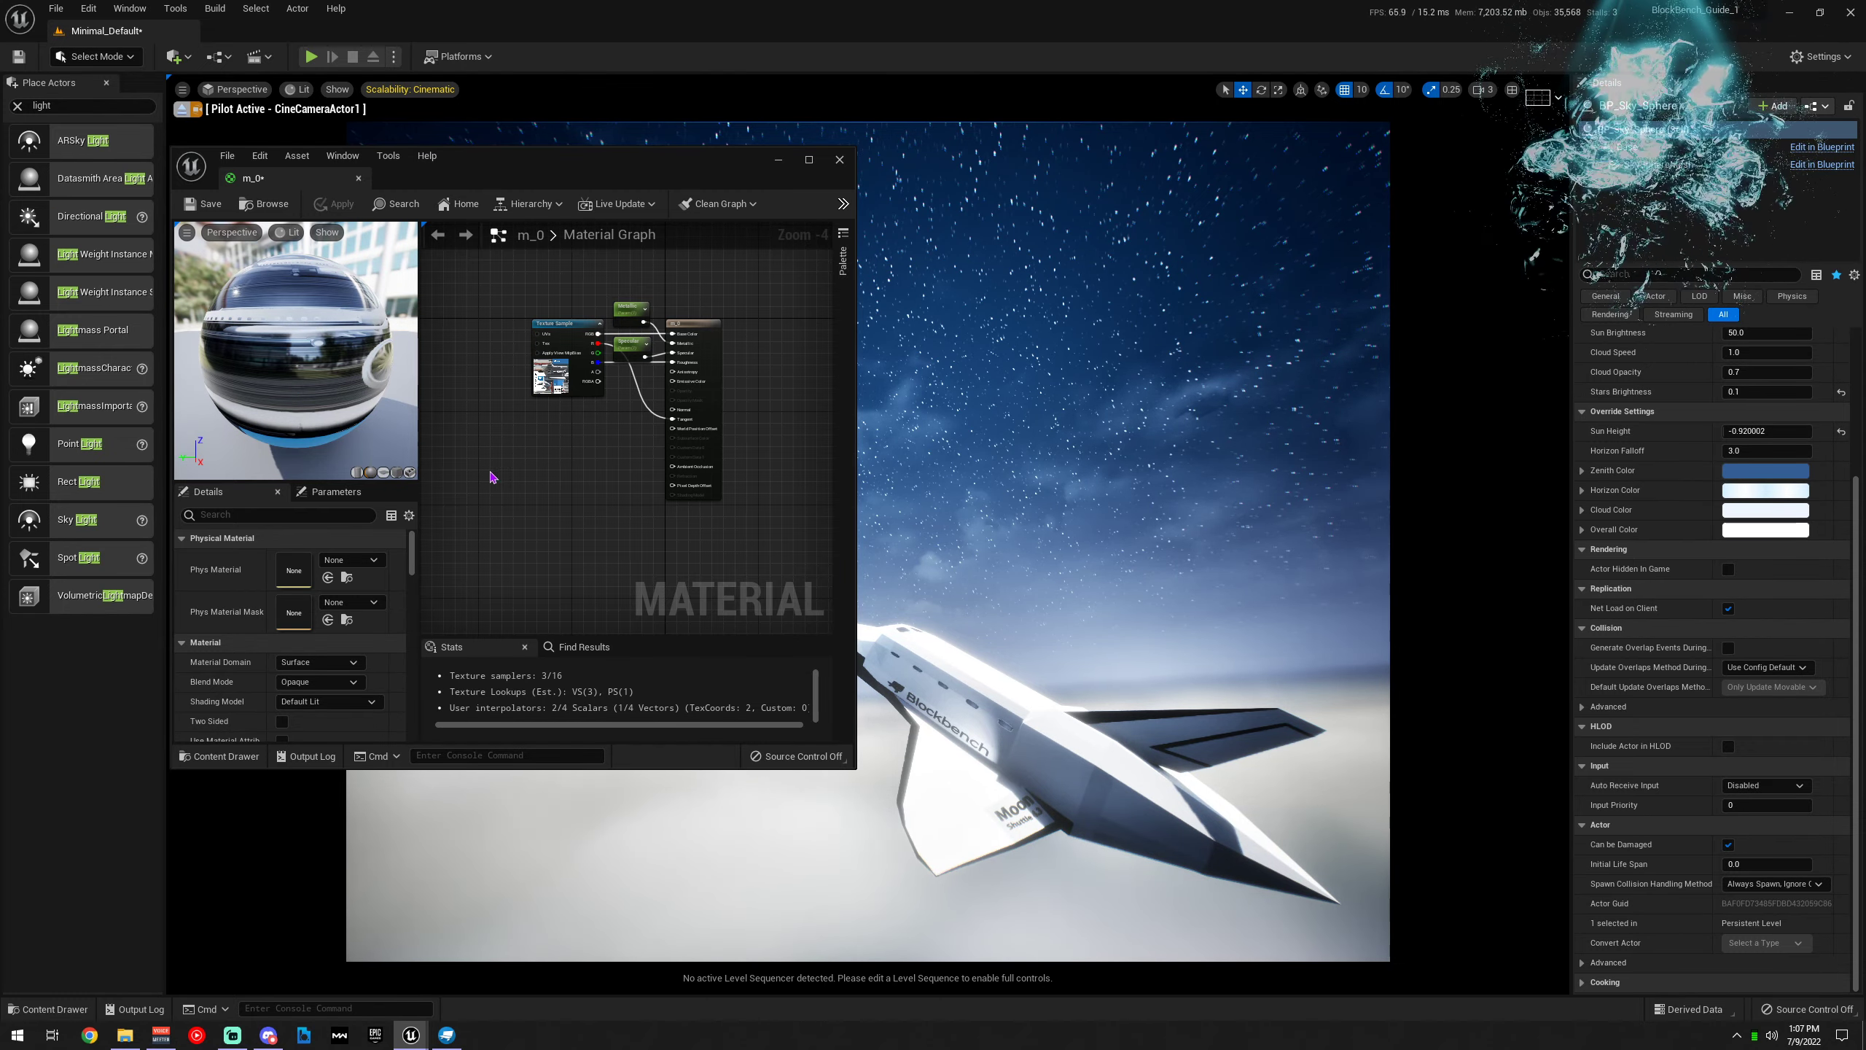
{"action": "scroll", "coordinate": [610, 382], "scroll_direction": "up", "scroll_amount": 2}
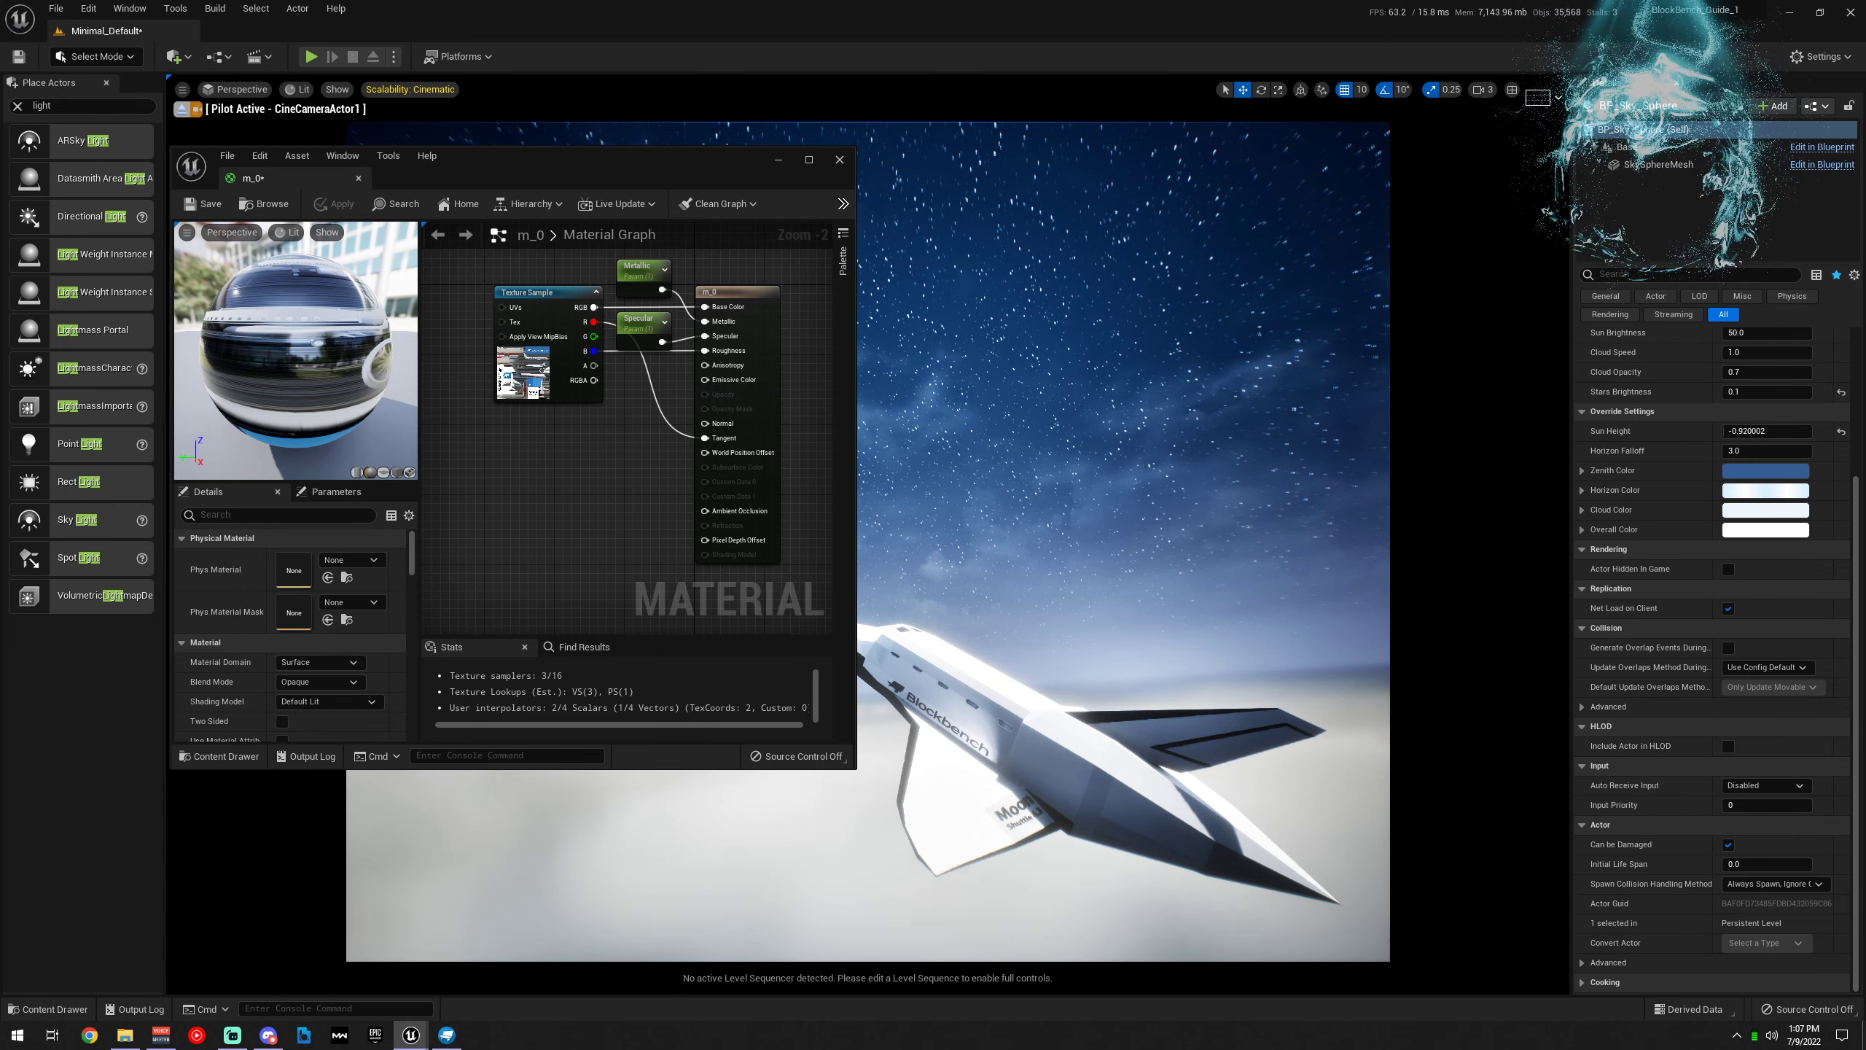
{"action": "left_click_drag", "start_coordinate": [618, 526], "coordinate": [622, 432]}
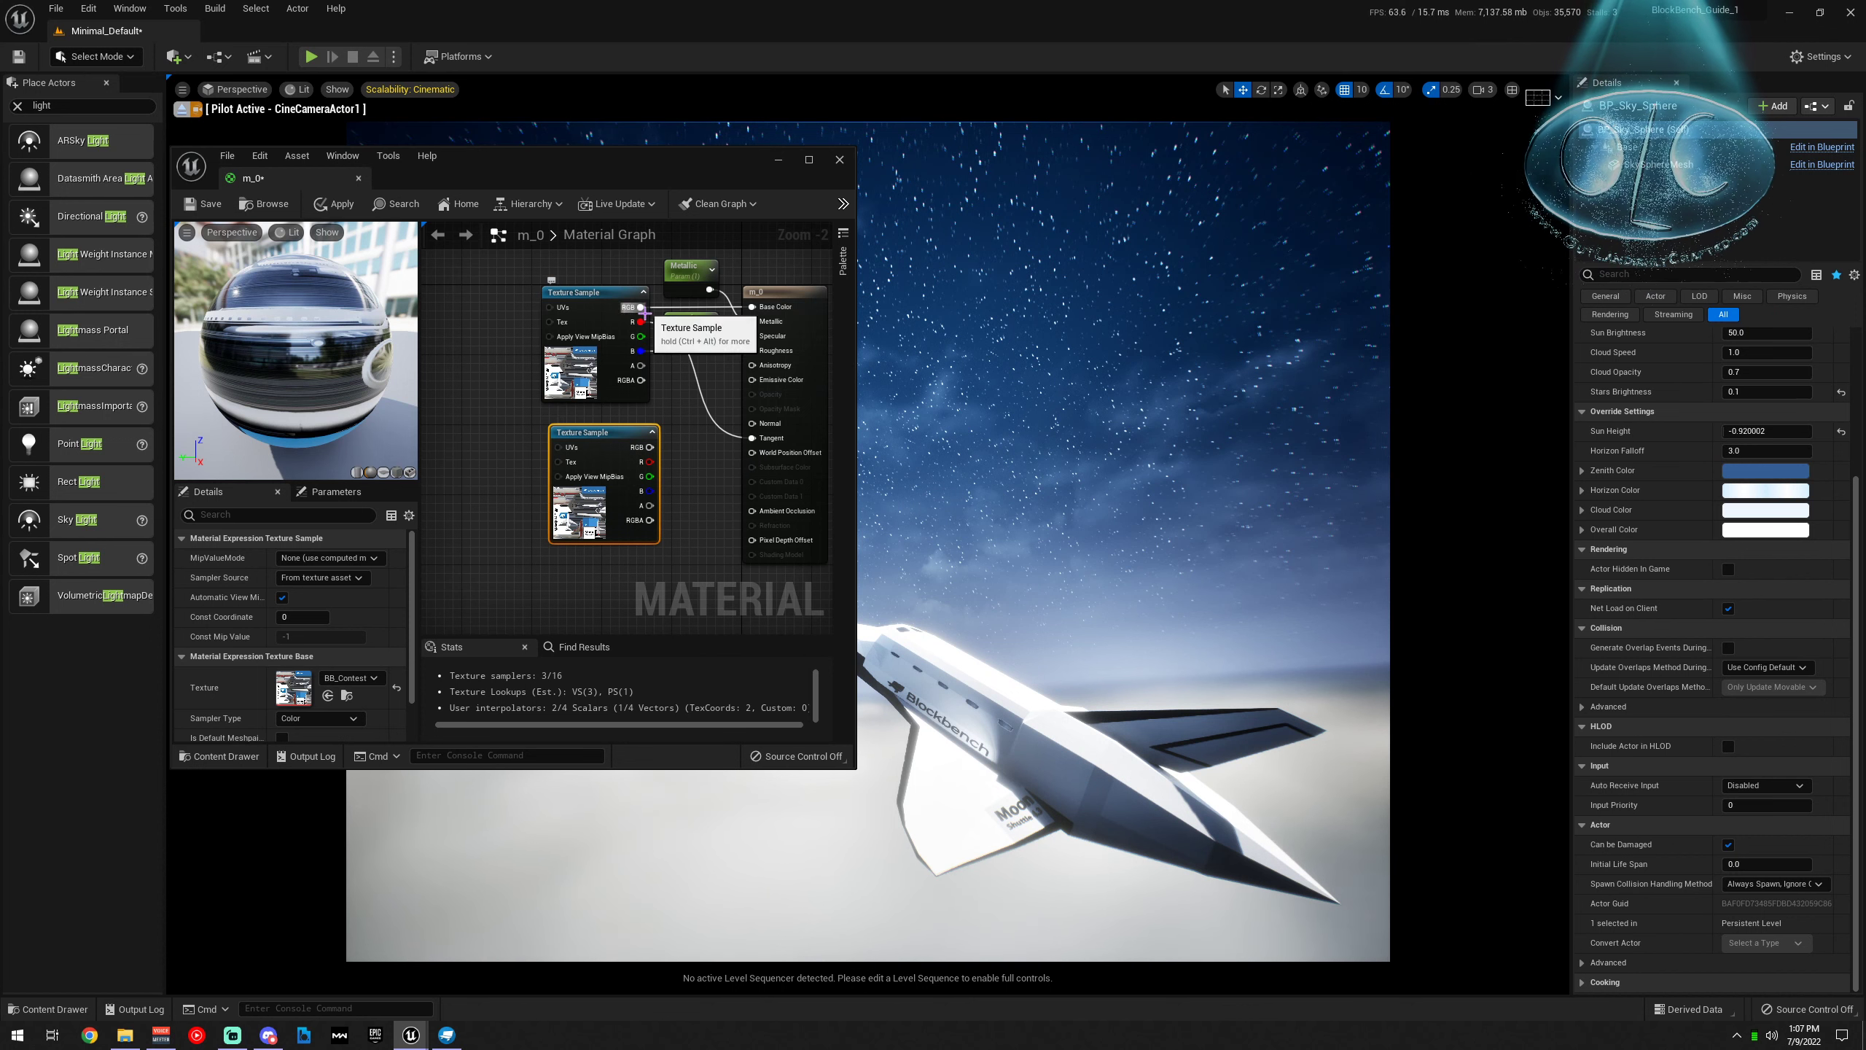
{"action": "left_click_drag", "start_coordinate": [604, 447], "coordinate": [578, 455]}
{"action": "key", "text": "Delete"}
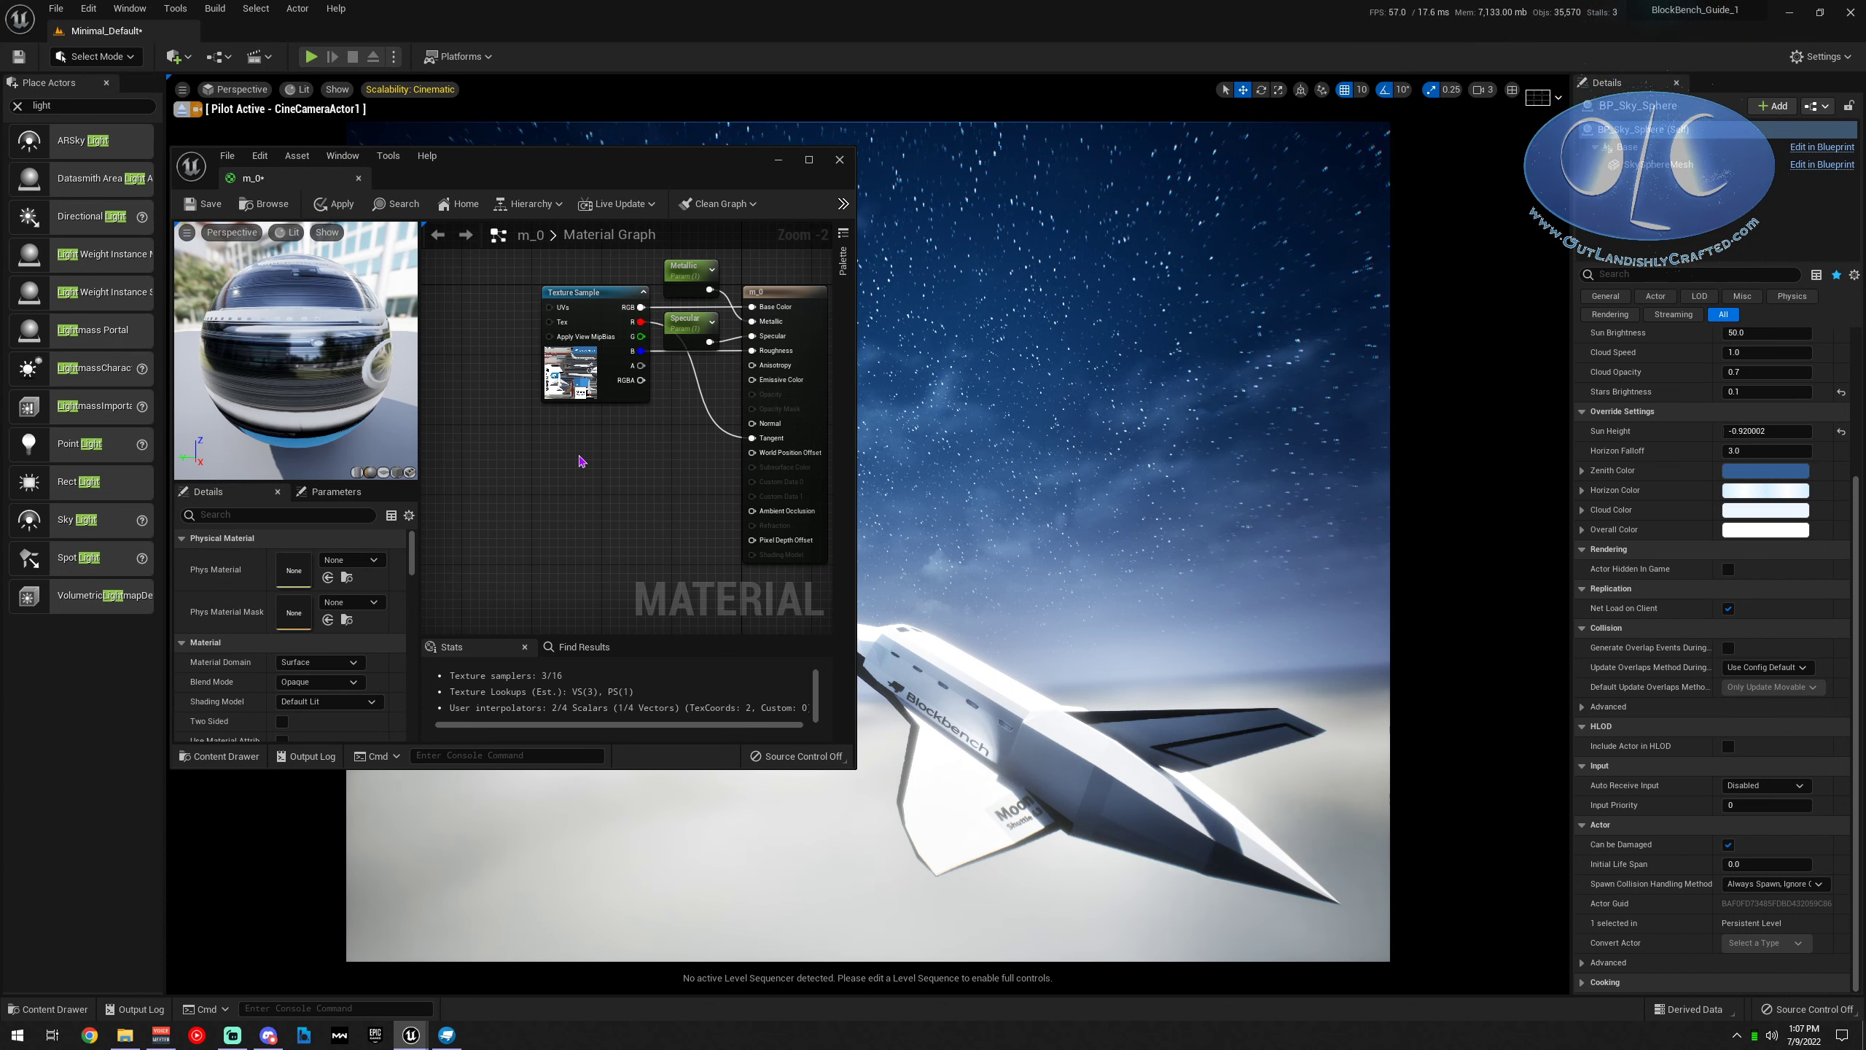
Disconnect the texture's RGB output from Base Color, apply the material to compare the shuttle's look, and reconnect RGB to Base Color
{"action": "left_click_drag", "start_coordinate": [648, 324], "coordinate": [753, 308]}
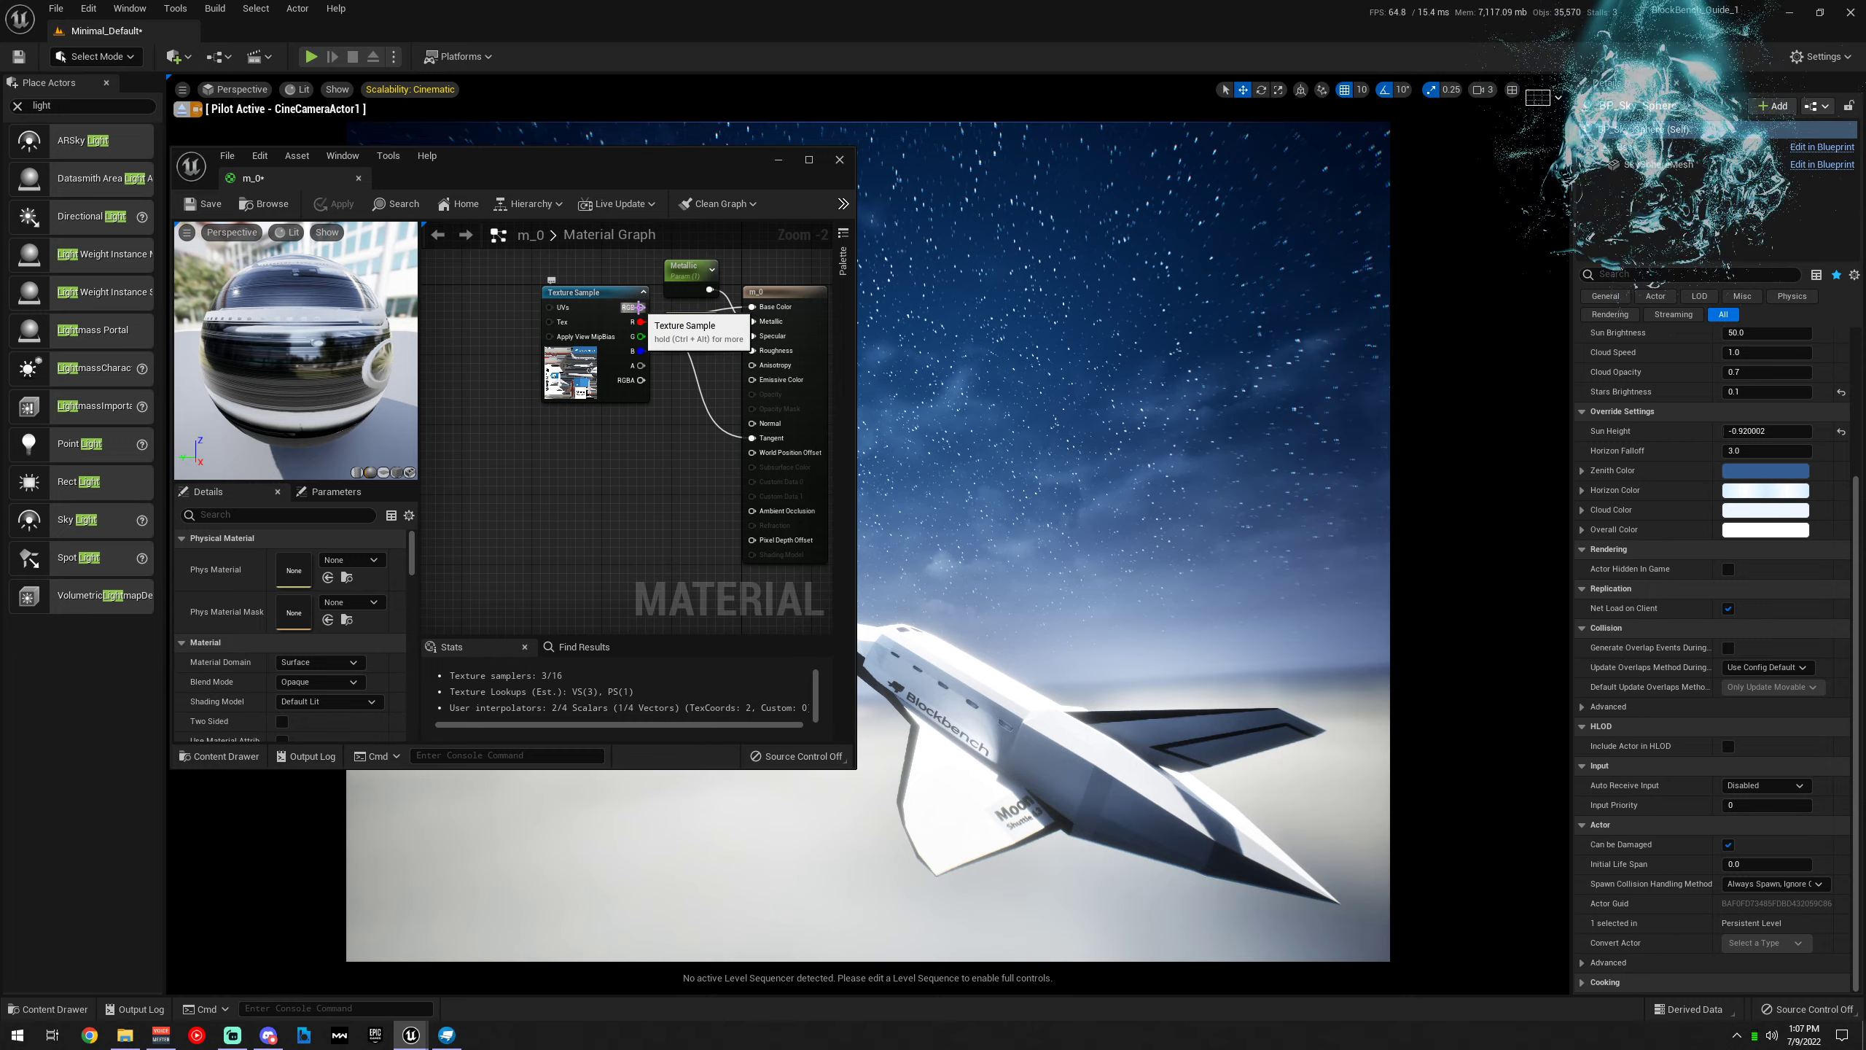
{"action": "left_click_drag", "start_coordinate": [642, 307], "coordinate": [735, 306]}
{"action": "left_click", "coordinate": [337, 204]}
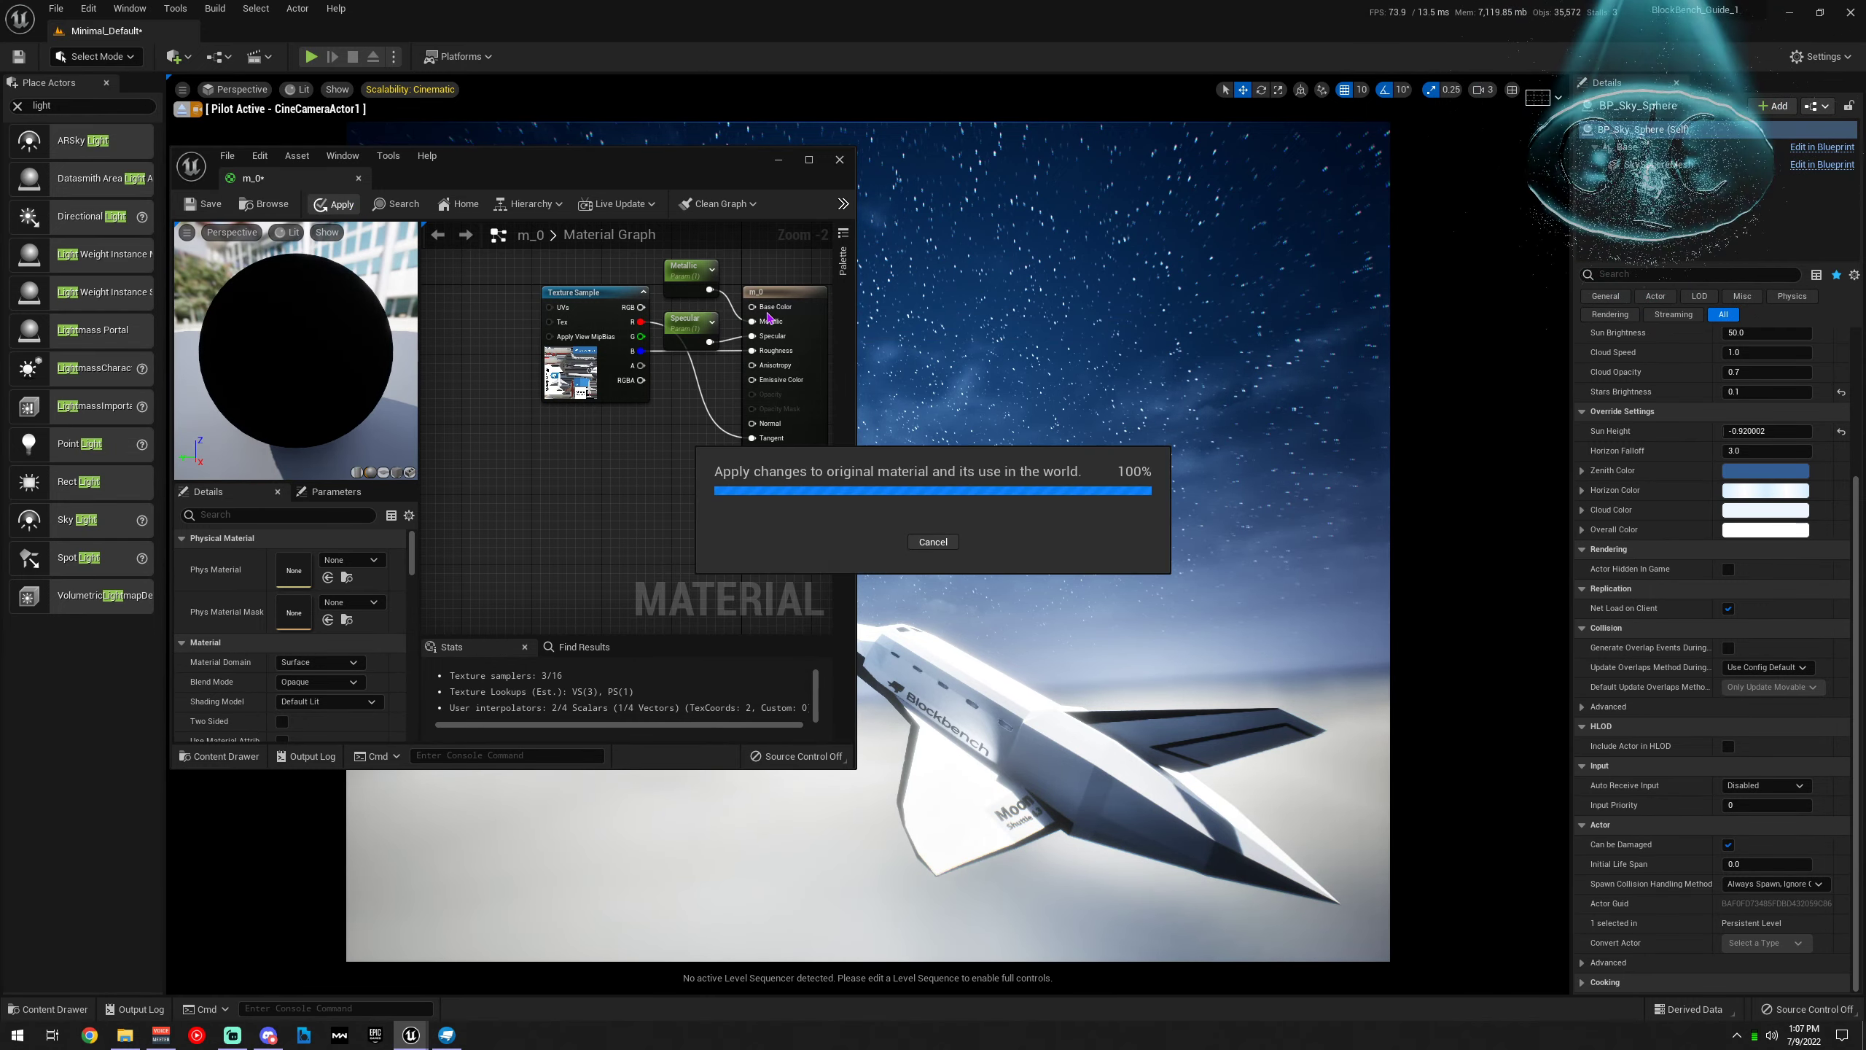
{"action": "left_click_drag", "start_coordinate": [643, 307], "coordinate": [753, 308]}
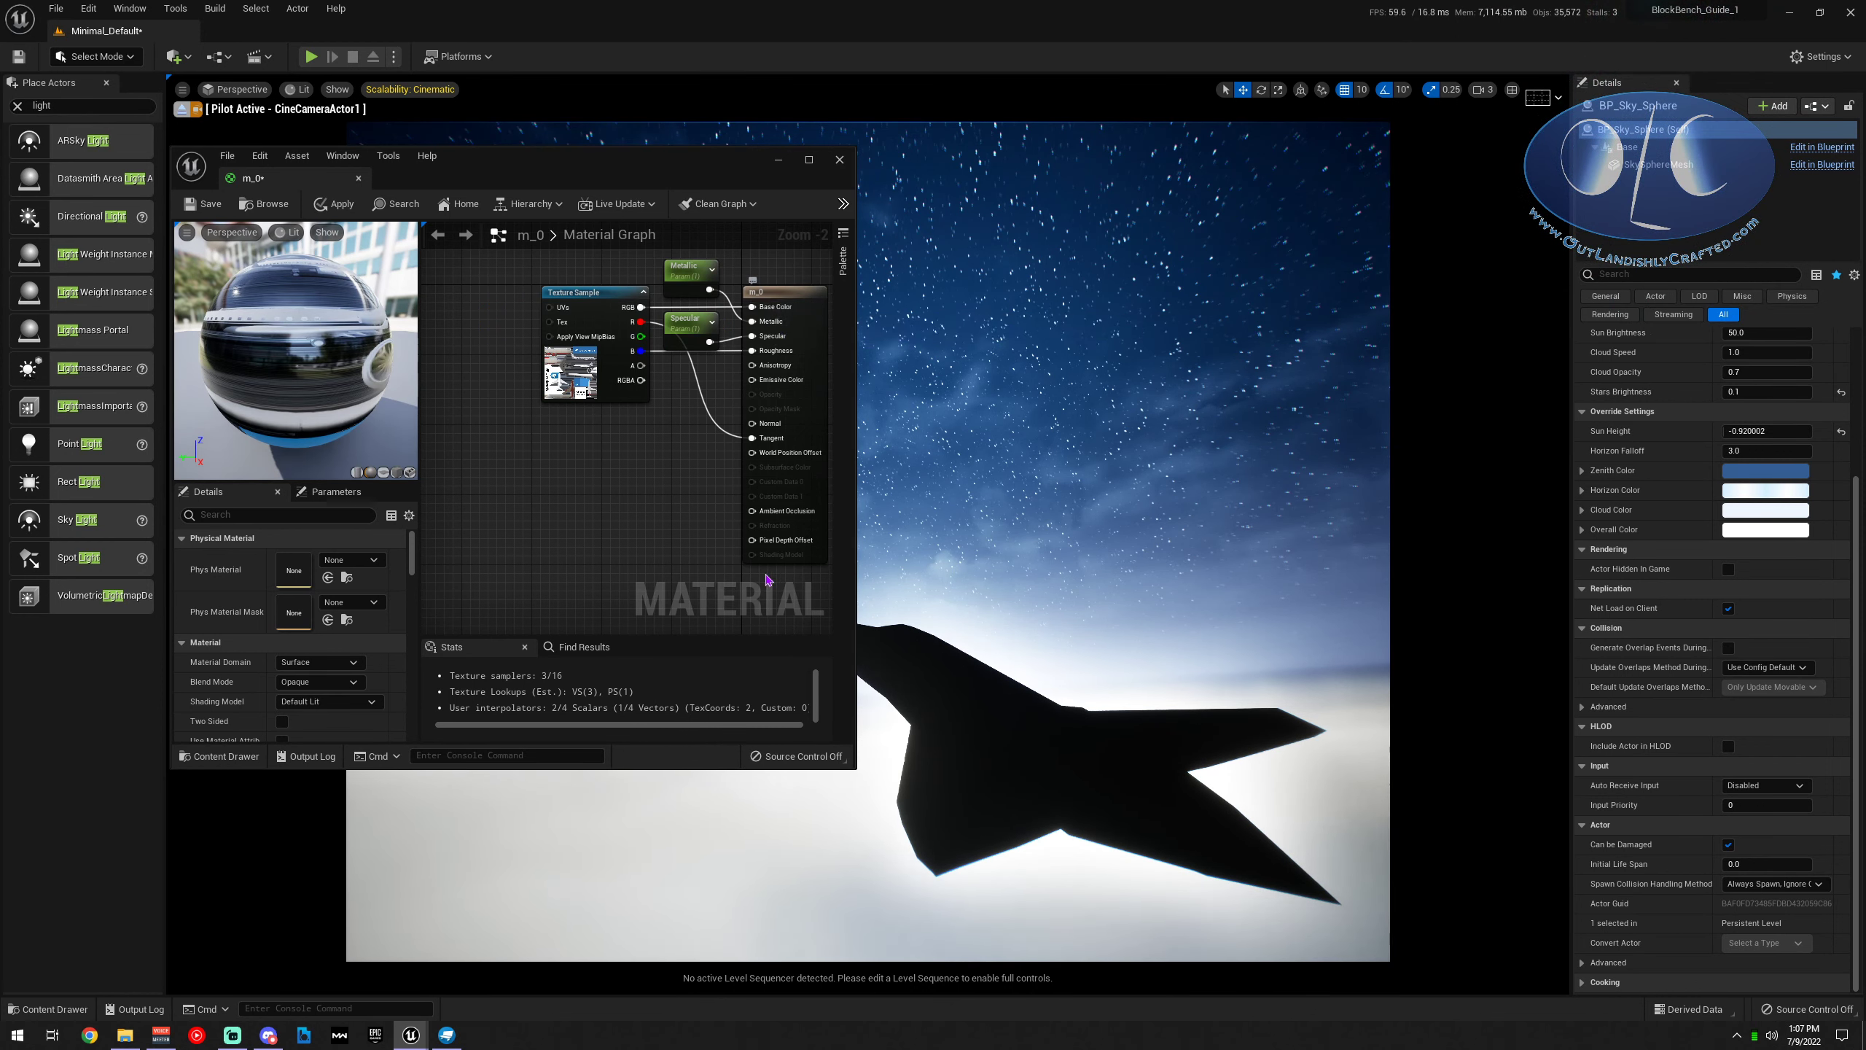
{"action": "right_click", "coordinate": [757, 307]}
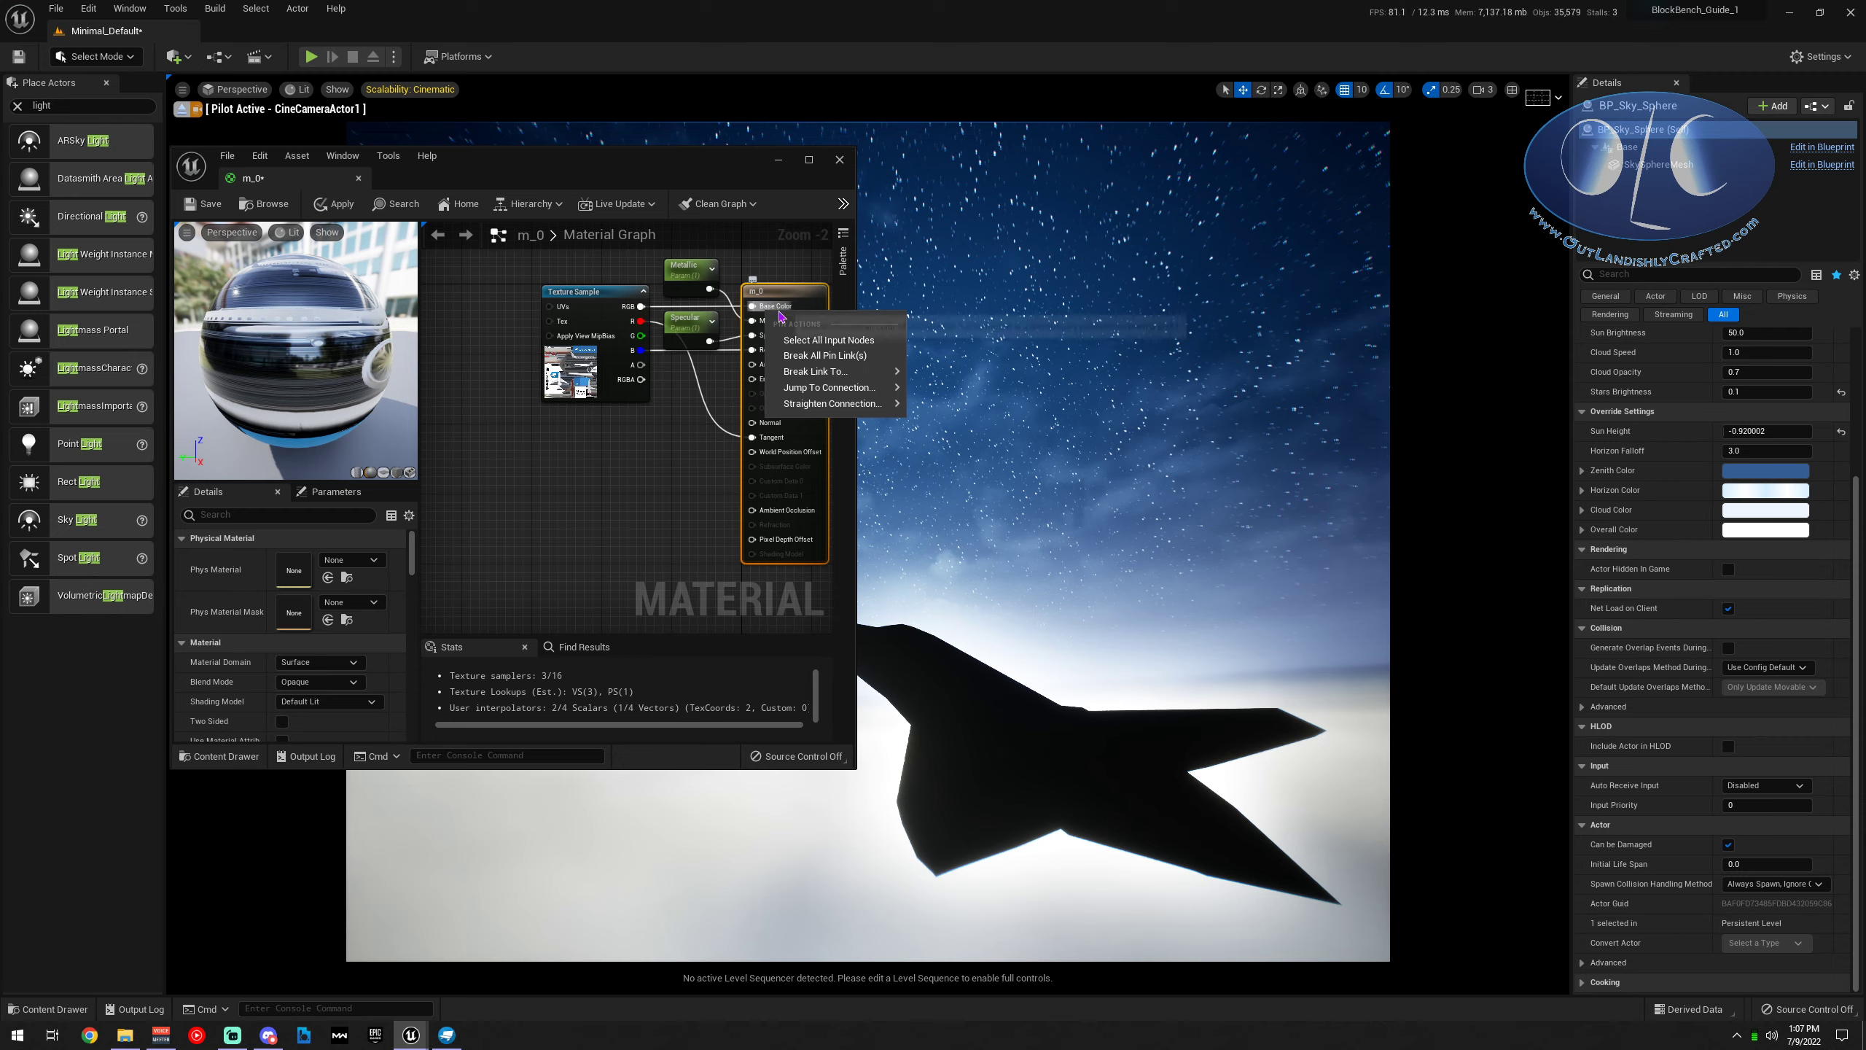
{"action": "mouse_move", "coordinate": [830, 403]}
{"action": "left_click", "coordinate": [664, 466]}
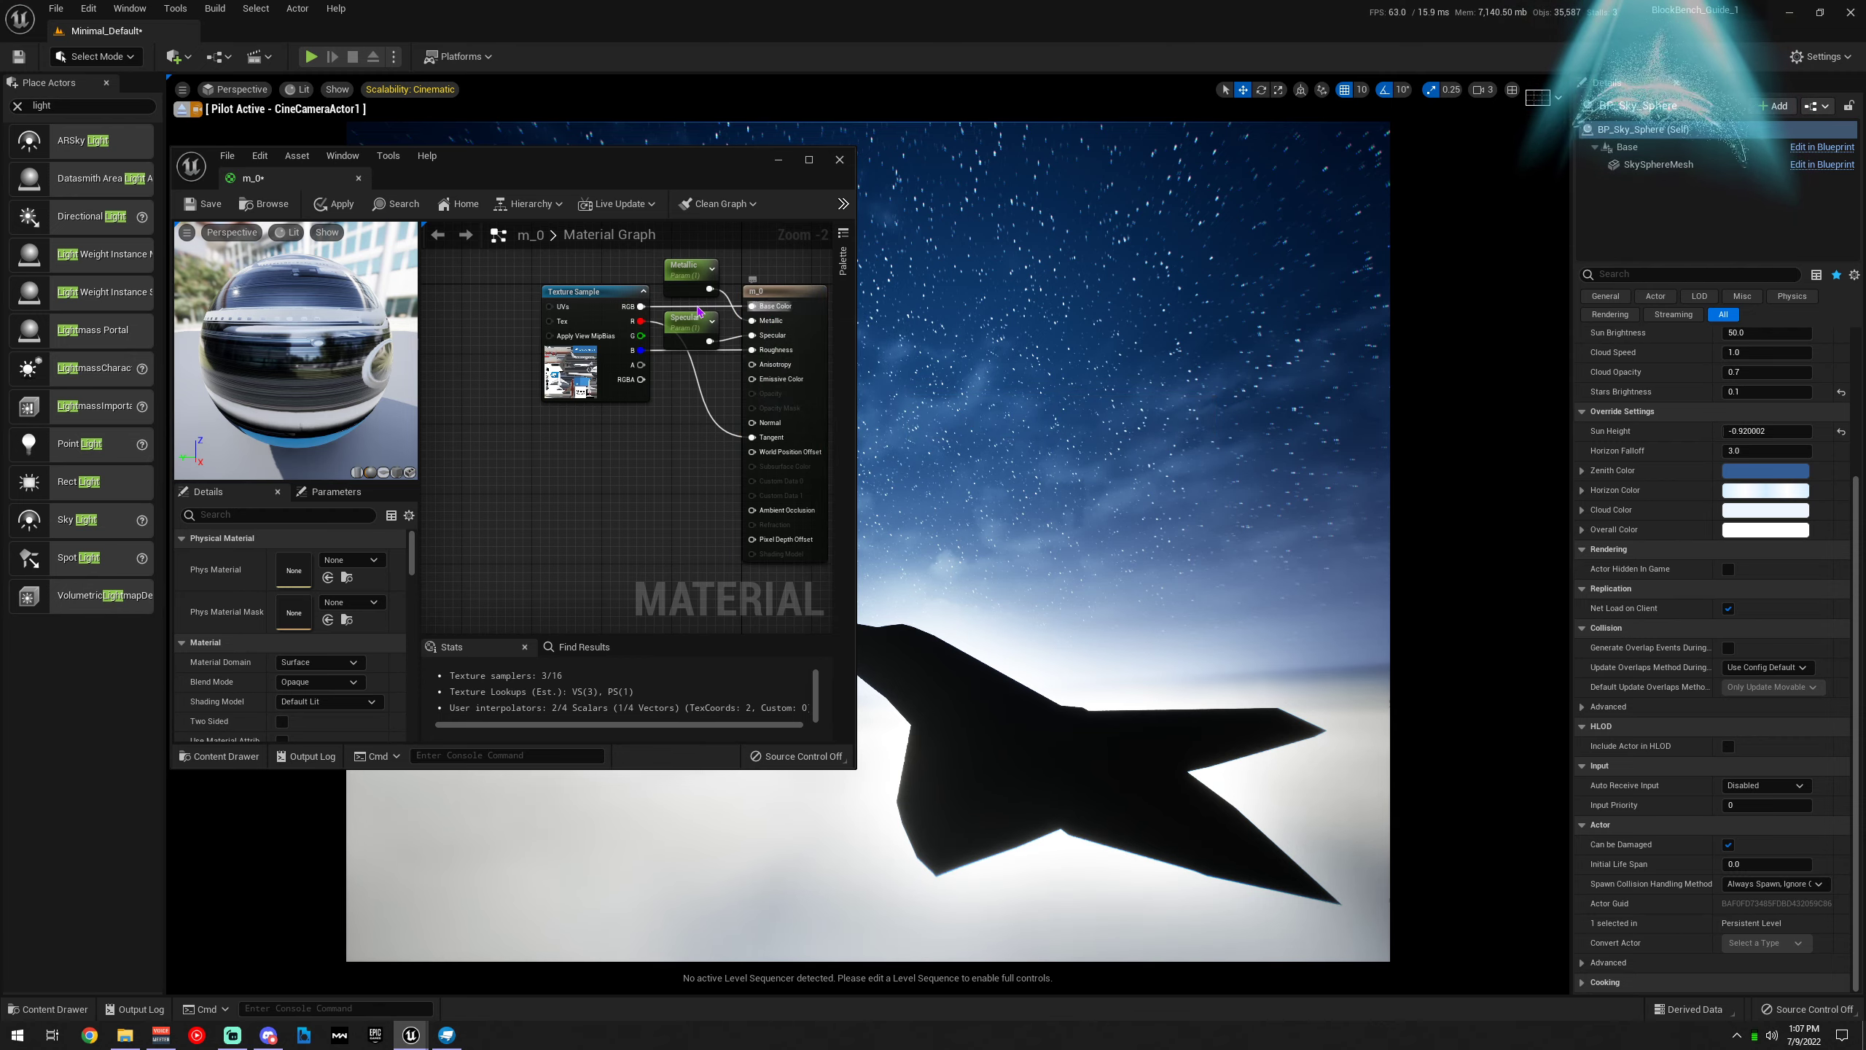
Break the texture's link to Base Color, promote that input to a parameter, and move the new node above the Texture Sample
{"action": "left_click", "coordinate": [764, 309], "text": "alt"}
{"action": "right_click", "coordinate": [768, 310]}
{"action": "left_click", "coordinate": [832, 339]}
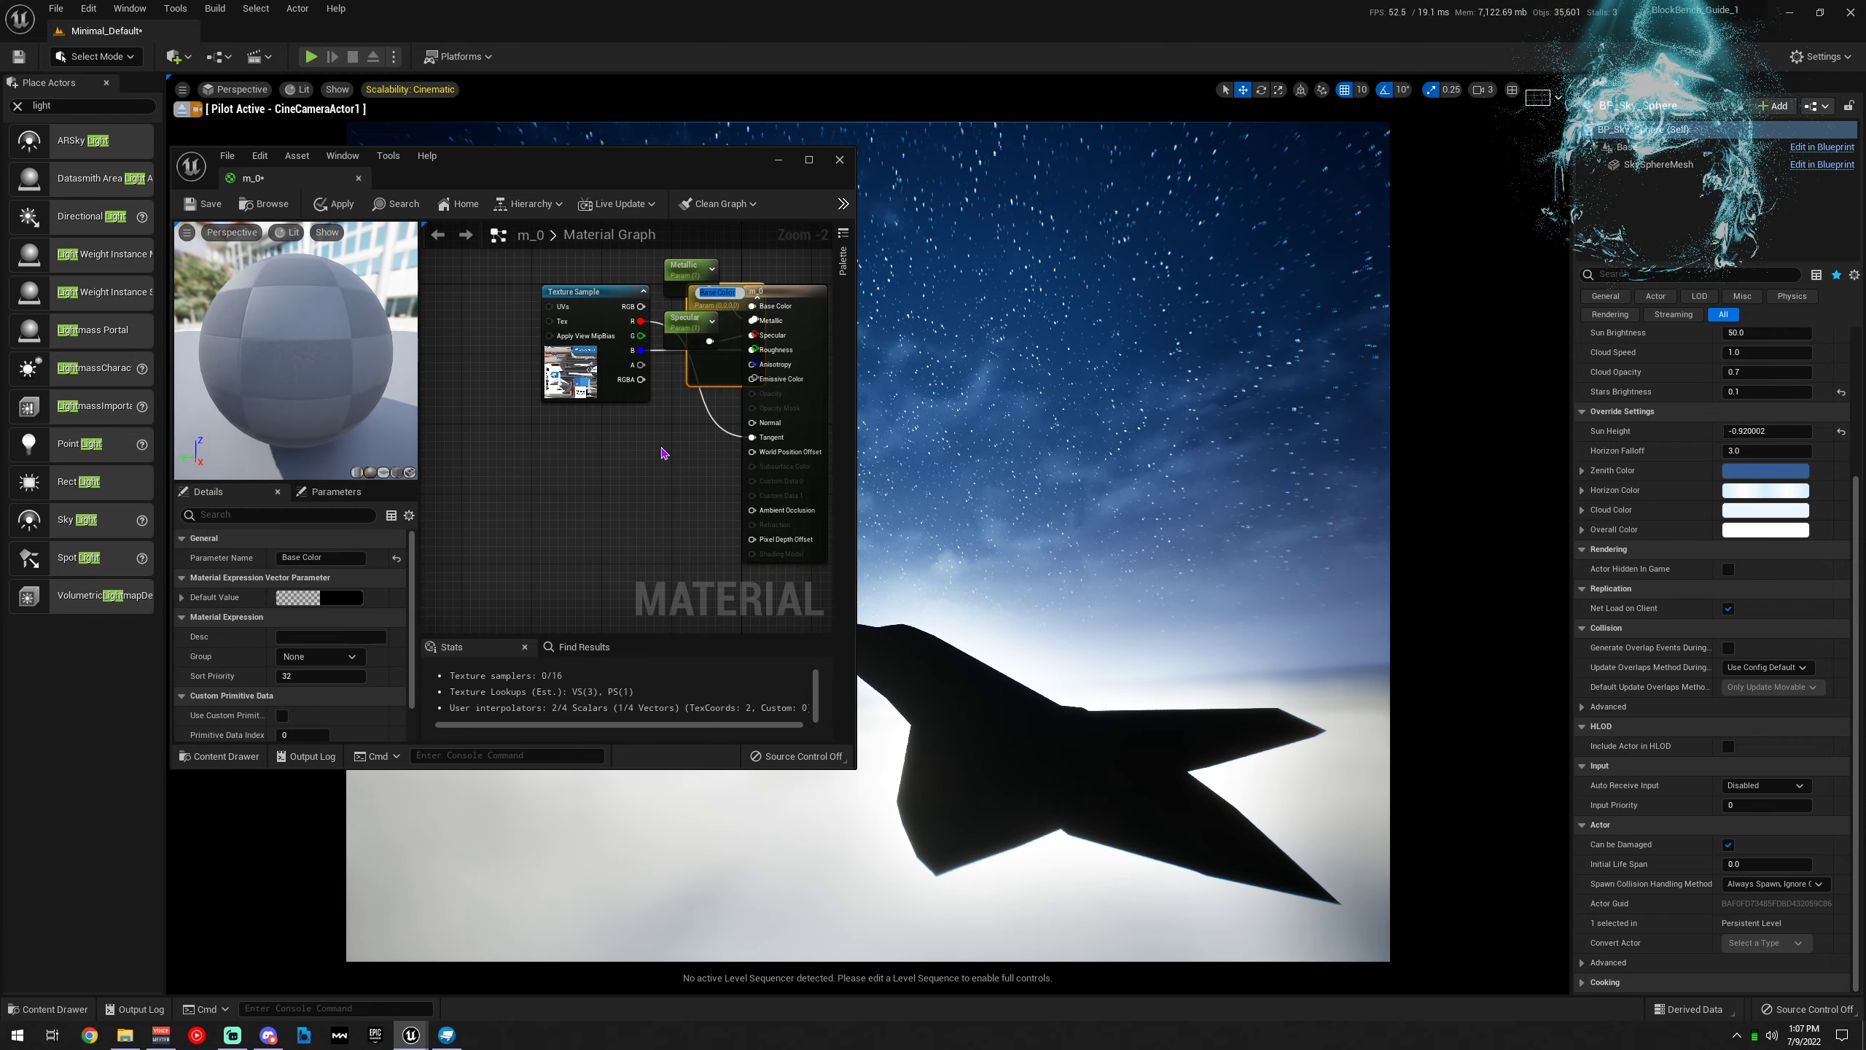
{"action": "left_click_drag", "start_coordinate": [709, 294], "coordinate": [607, 295]}
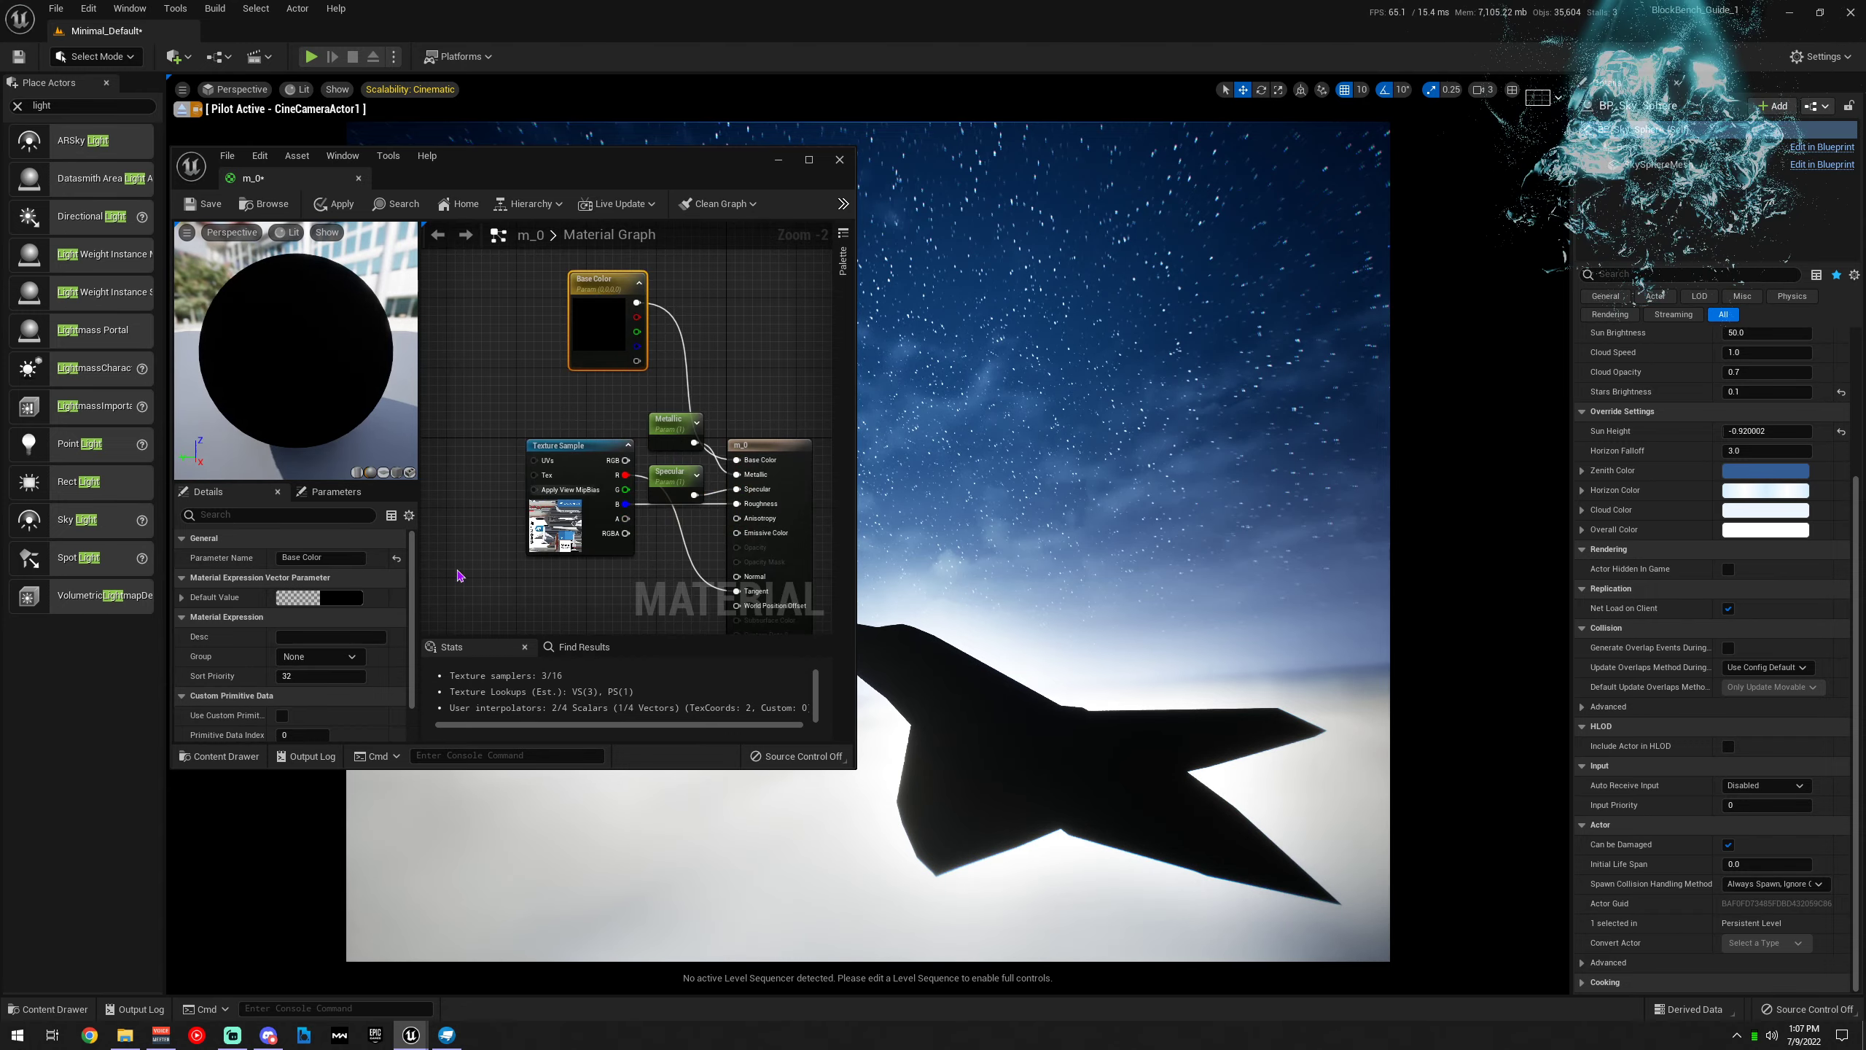
Set the Base Color parameter's default value to pure red with saturation 1.0 and value 1.0, and apply the material
{"action": "left_click", "coordinate": [319, 597]}
{"action": "left_click_drag", "start_coordinate": [453, 753], "coordinate": [488, 724]}
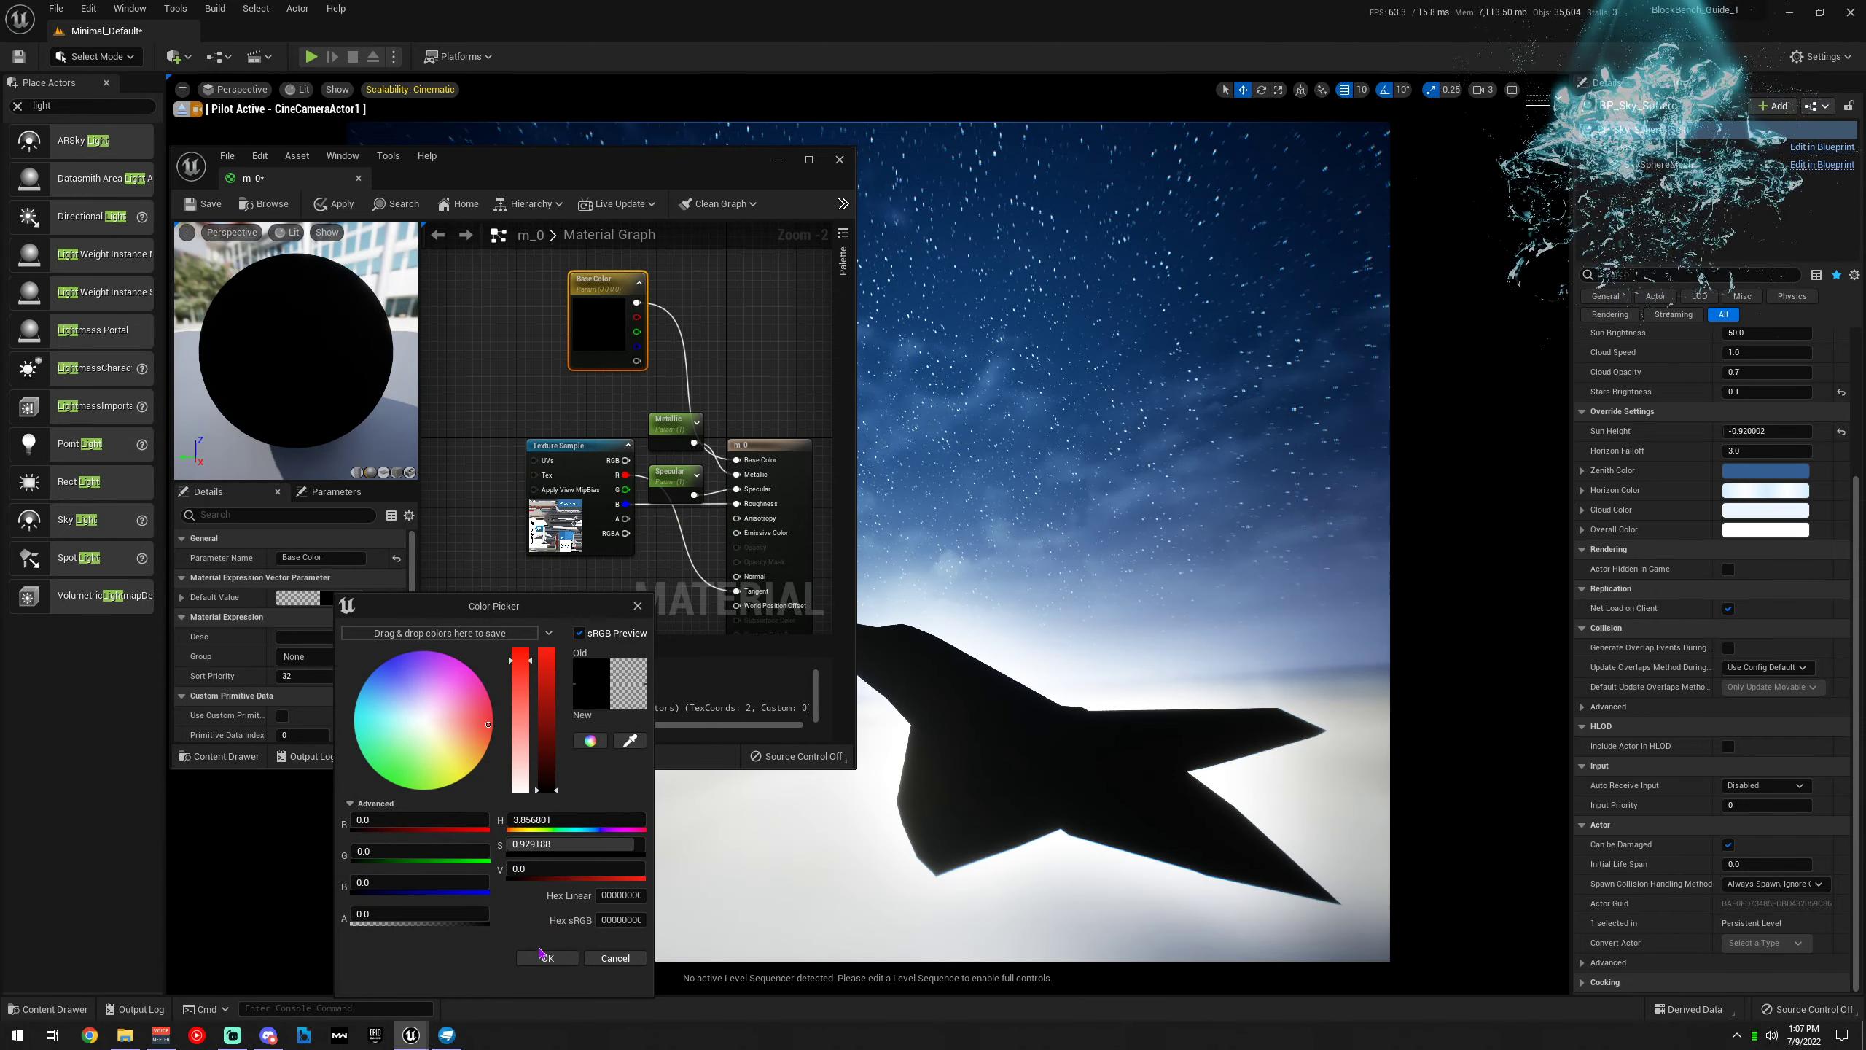
{"action": "left_click", "coordinate": [544, 956]}
{"action": "left_click", "coordinate": [351, 614]}
{"action": "left_click", "coordinate": [349, 601]}
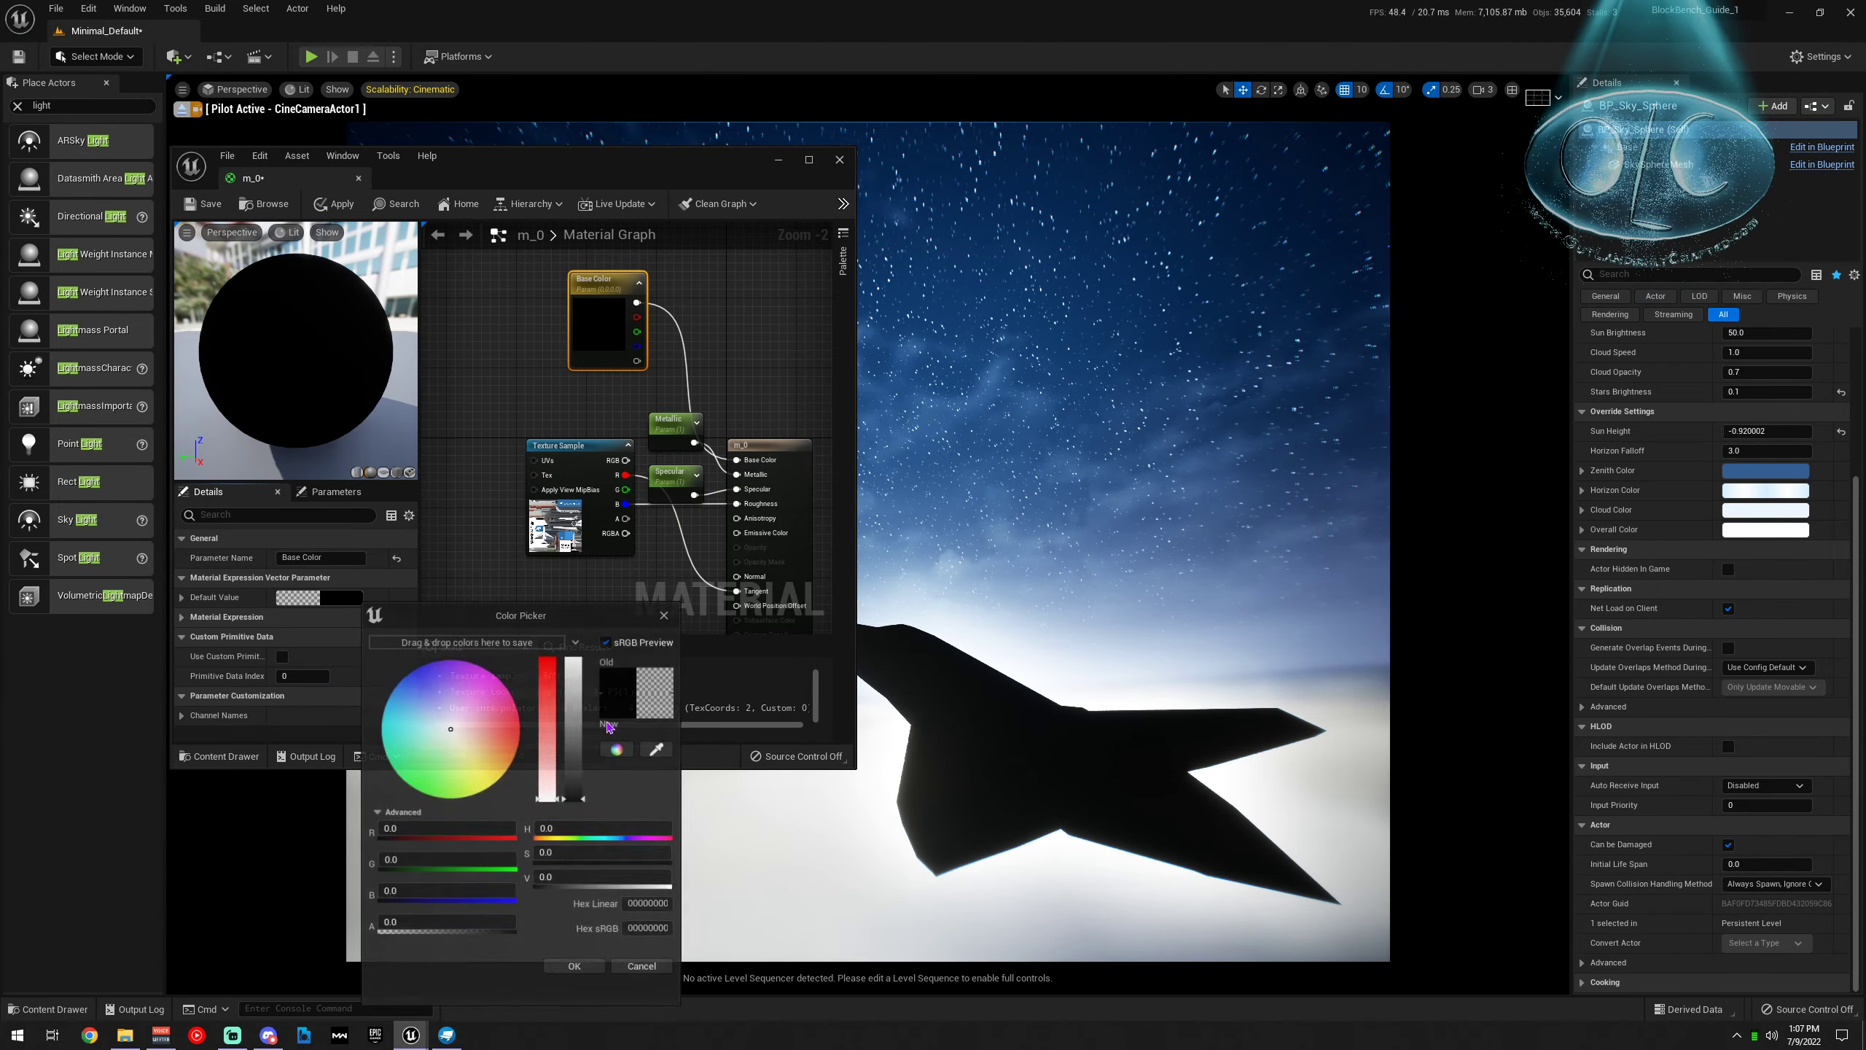
{"action": "left_click_drag", "start_coordinate": [549, 775], "coordinate": [549, 658]}
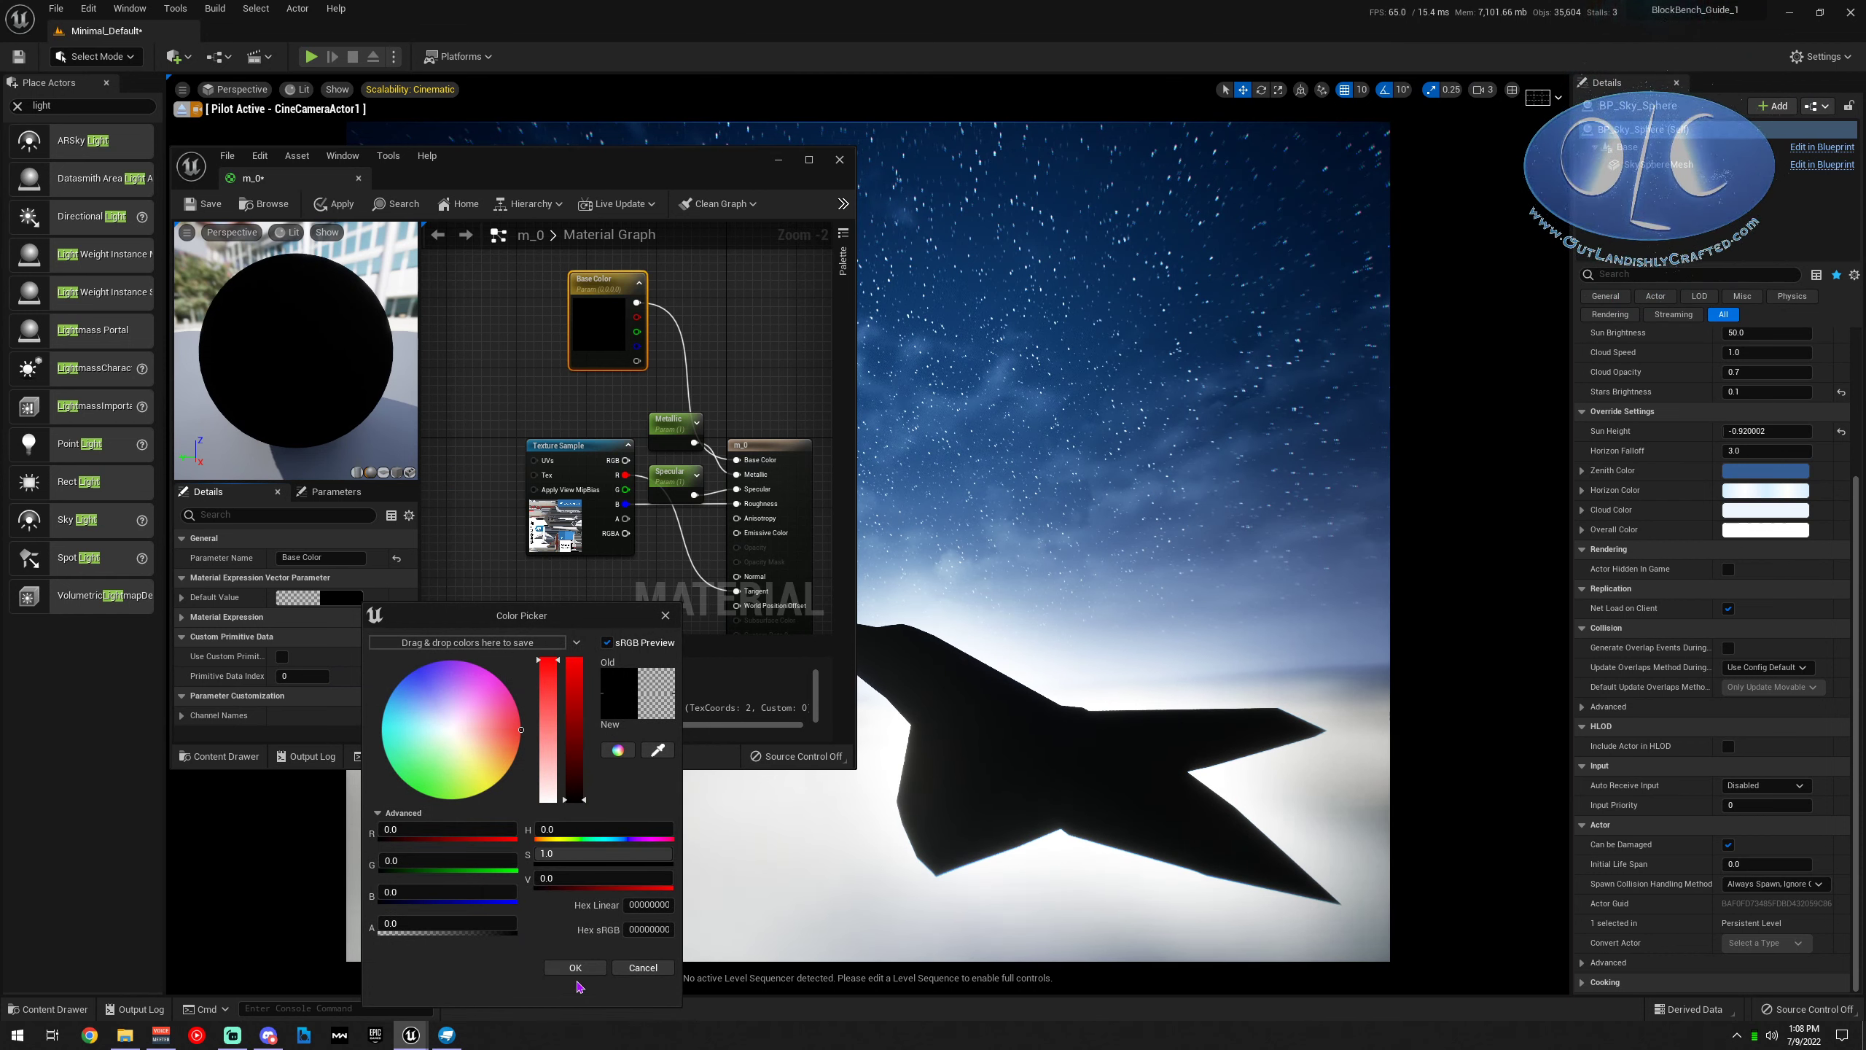
{"action": "left_click_drag", "start_coordinate": [579, 785], "coordinate": [578, 660]}
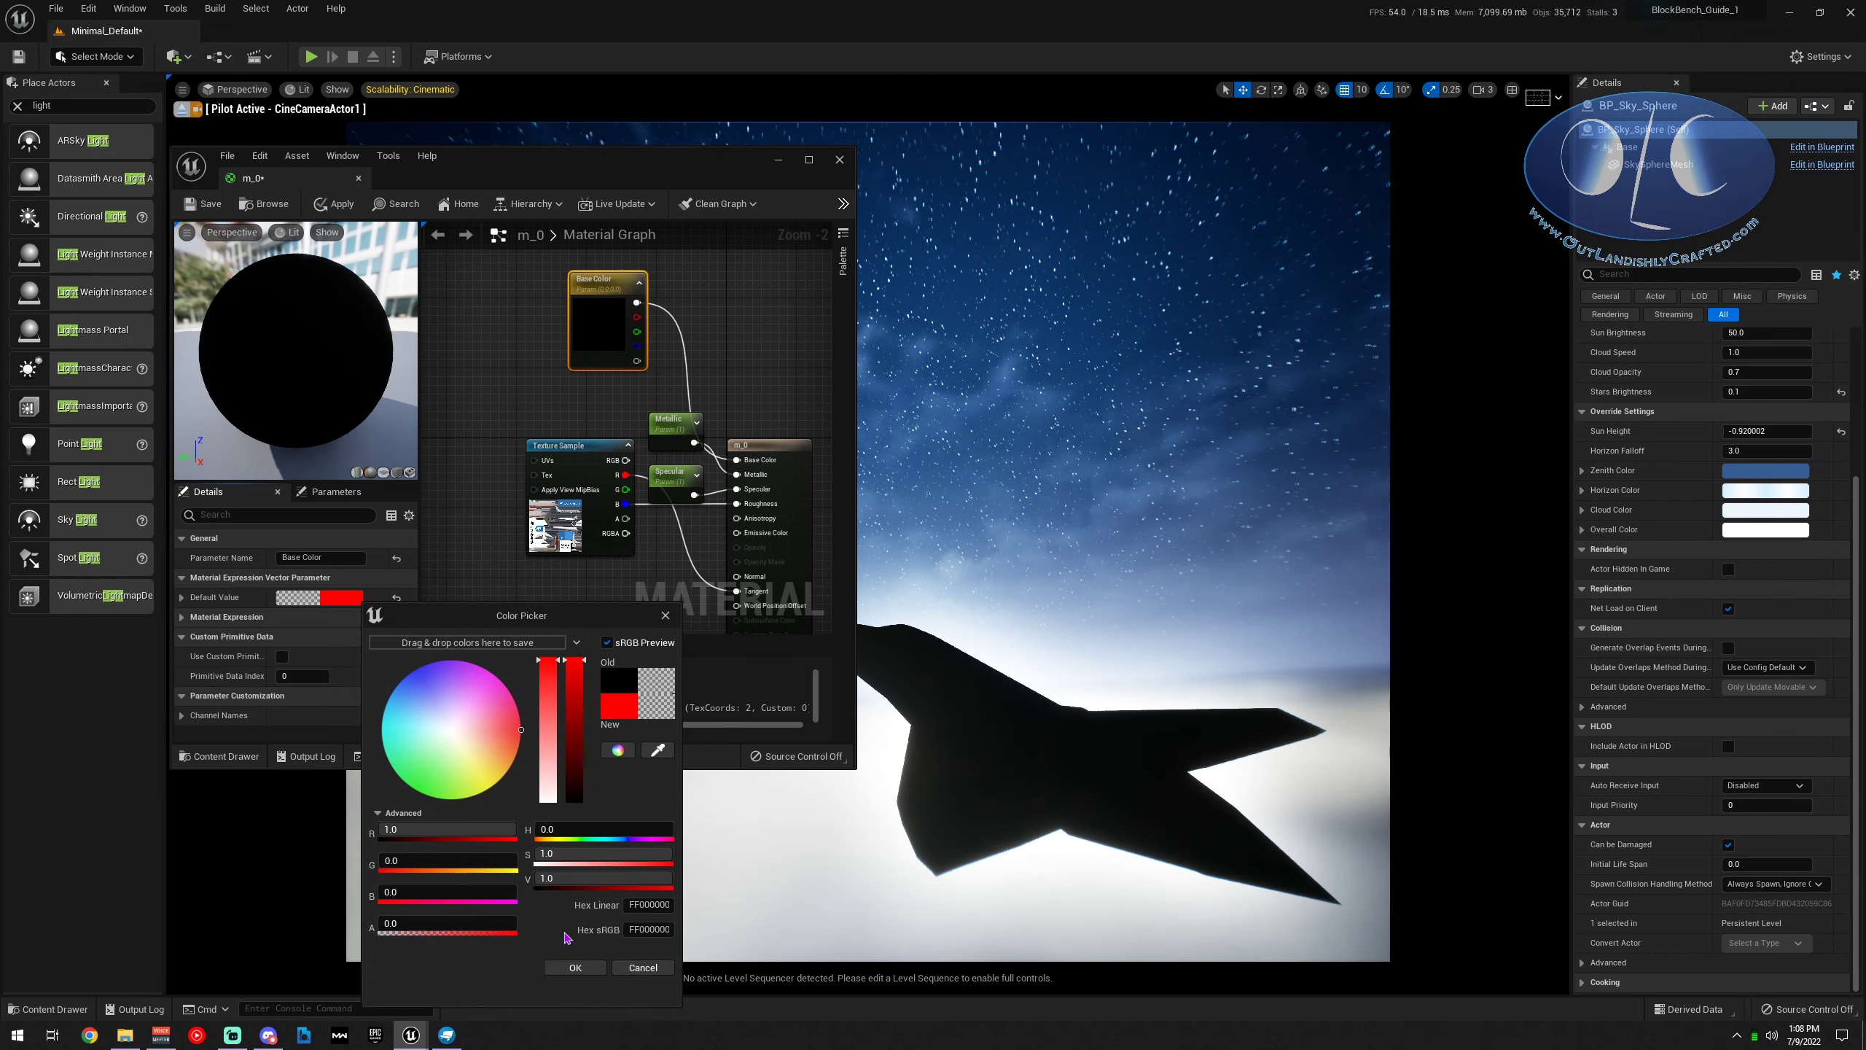
{"action": "left_click", "coordinate": [575, 967]}
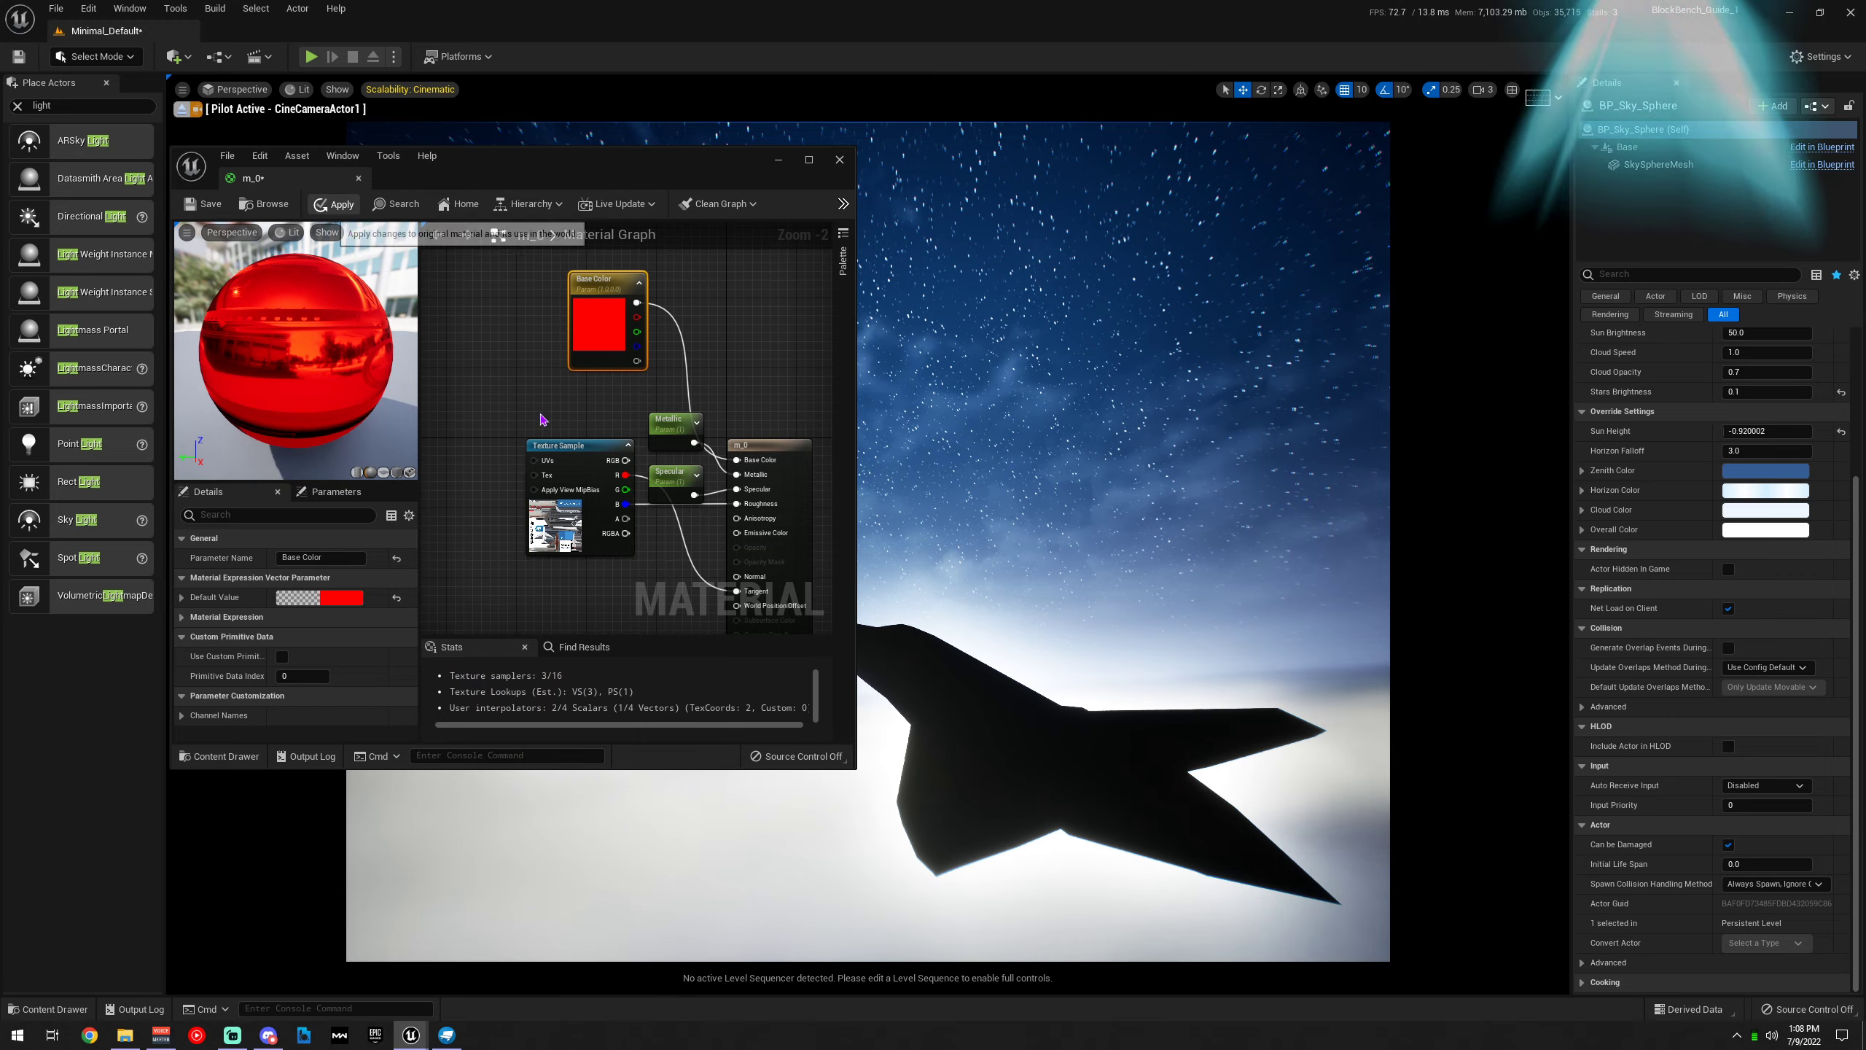
{"action": "left_click", "coordinate": [335, 203]}
Move the Base Color node closer to the Texture Sample, preview a light blue default colour with saturation about 0.275, and cancel it
{"action": "right_click_drag", "start_coordinate": [512, 355], "coordinate": [495, 325]}
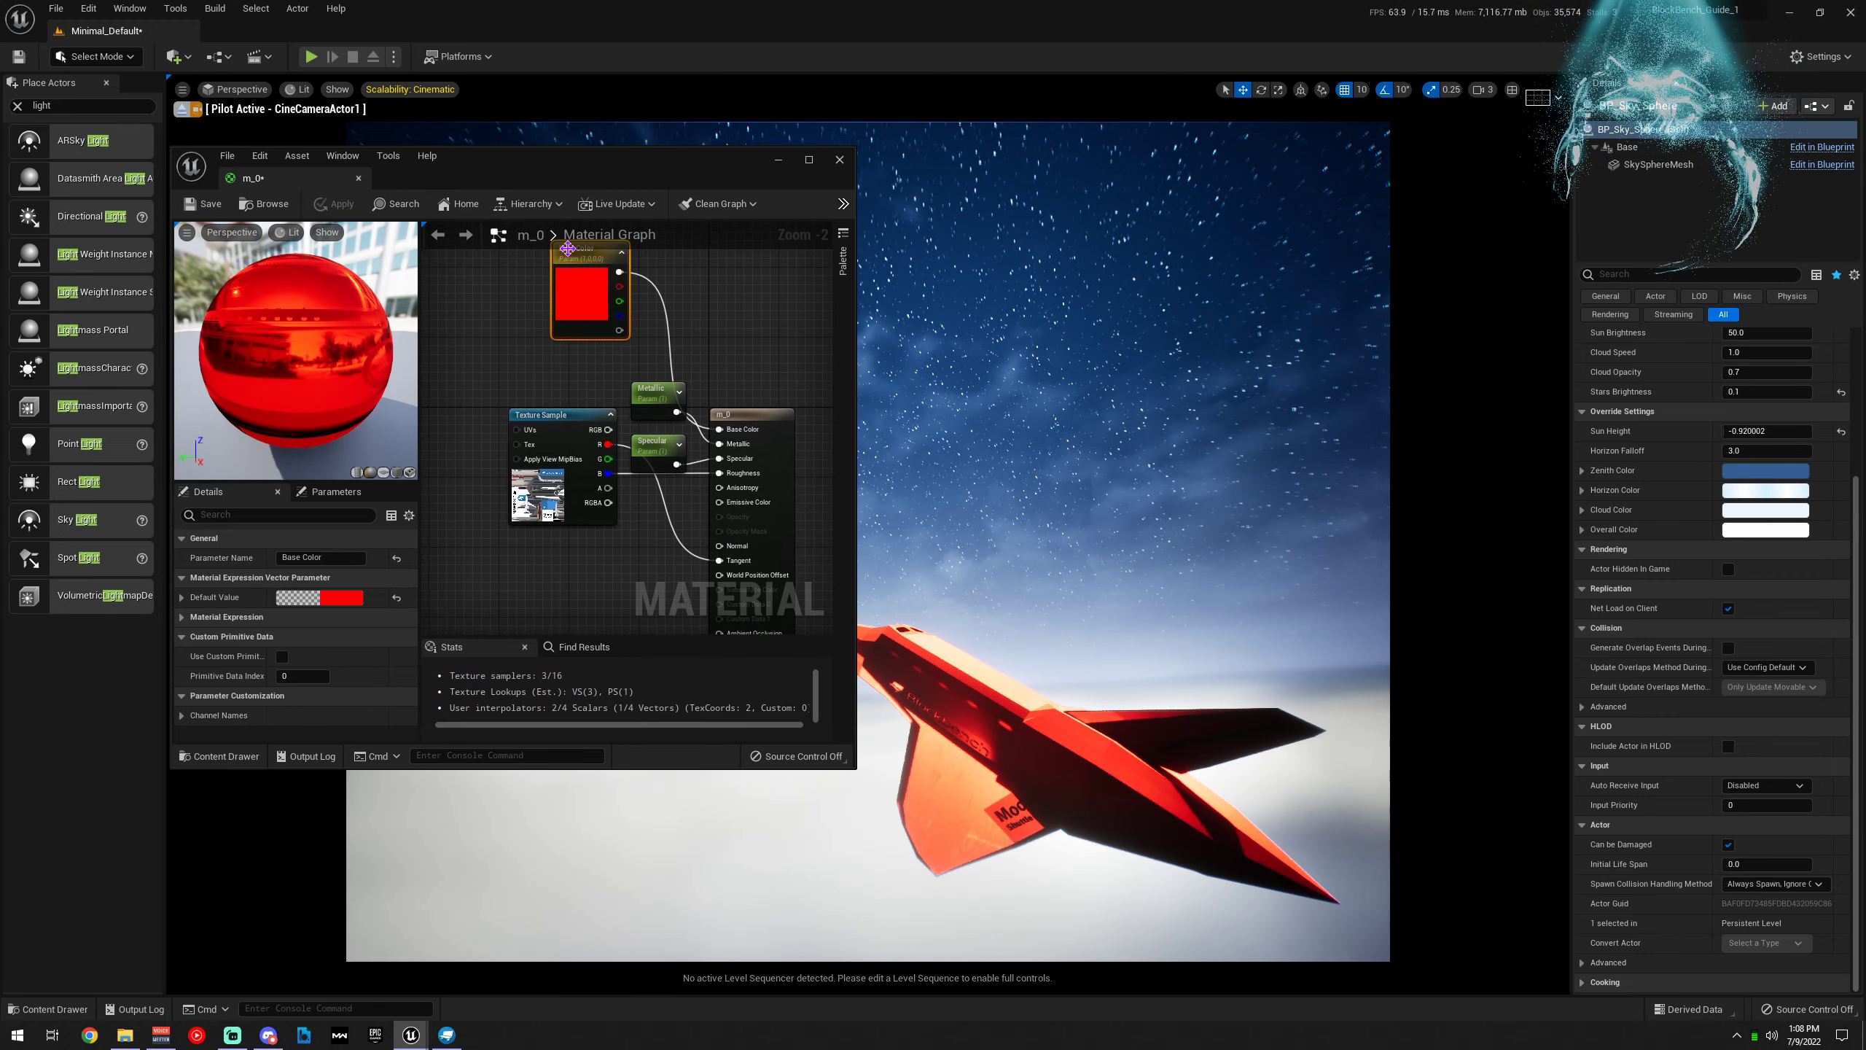
{"action": "left_click_drag", "start_coordinate": [565, 263], "coordinate": [470, 325]}
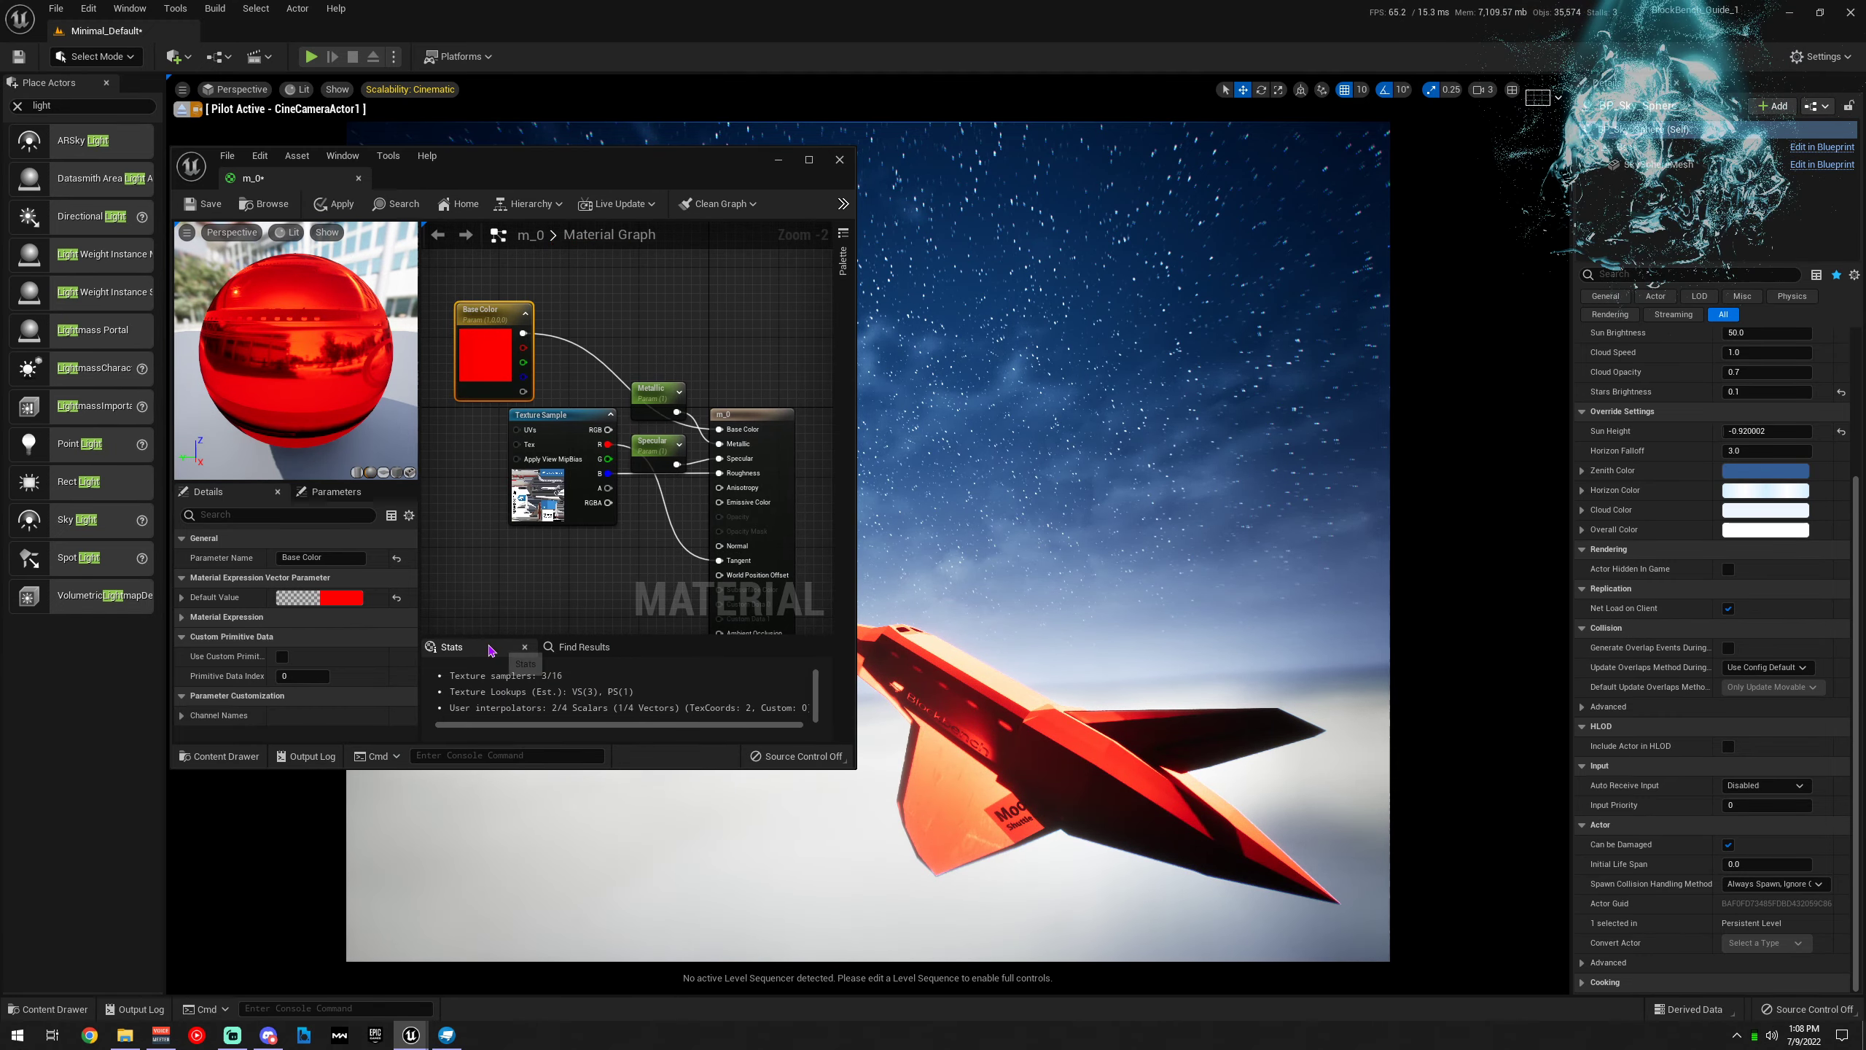
{"action": "right_click_drag", "start_coordinate": [494, 565], "coordinate": [518, 558]}
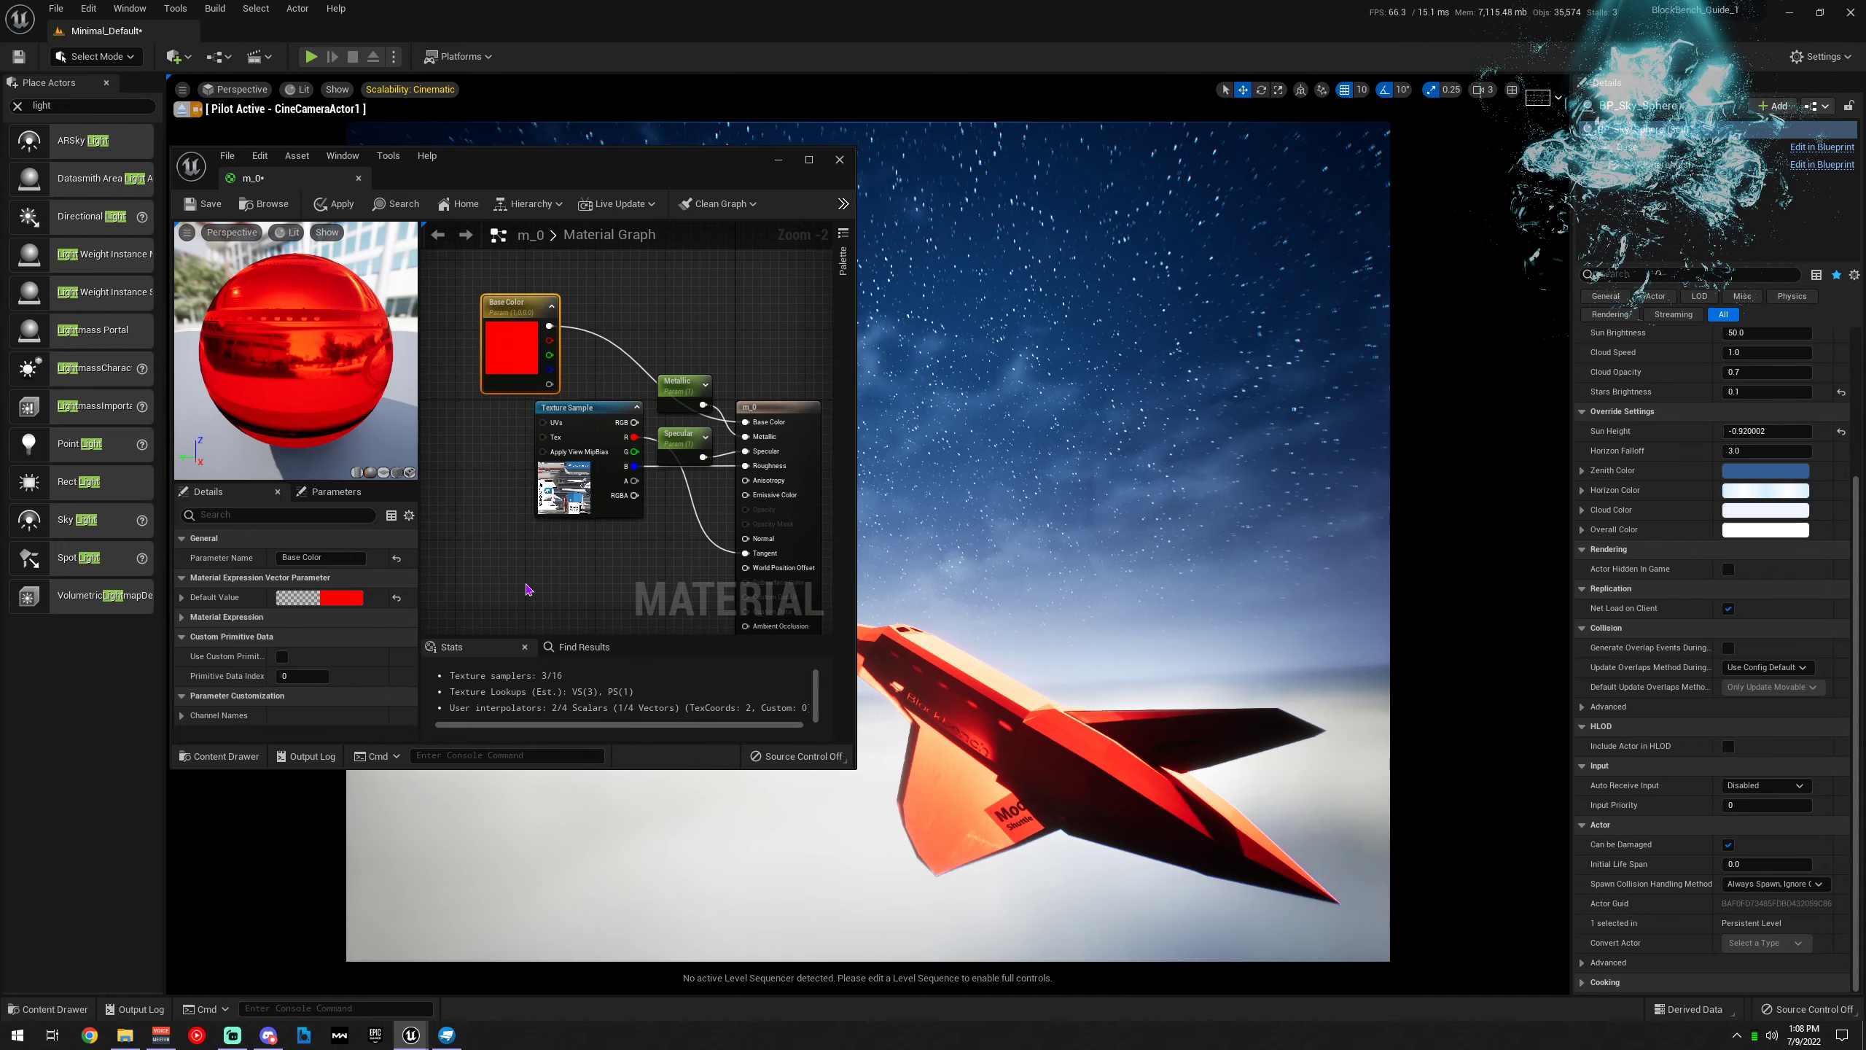
{"action": "left_click", "coordinate": [342, 597]}
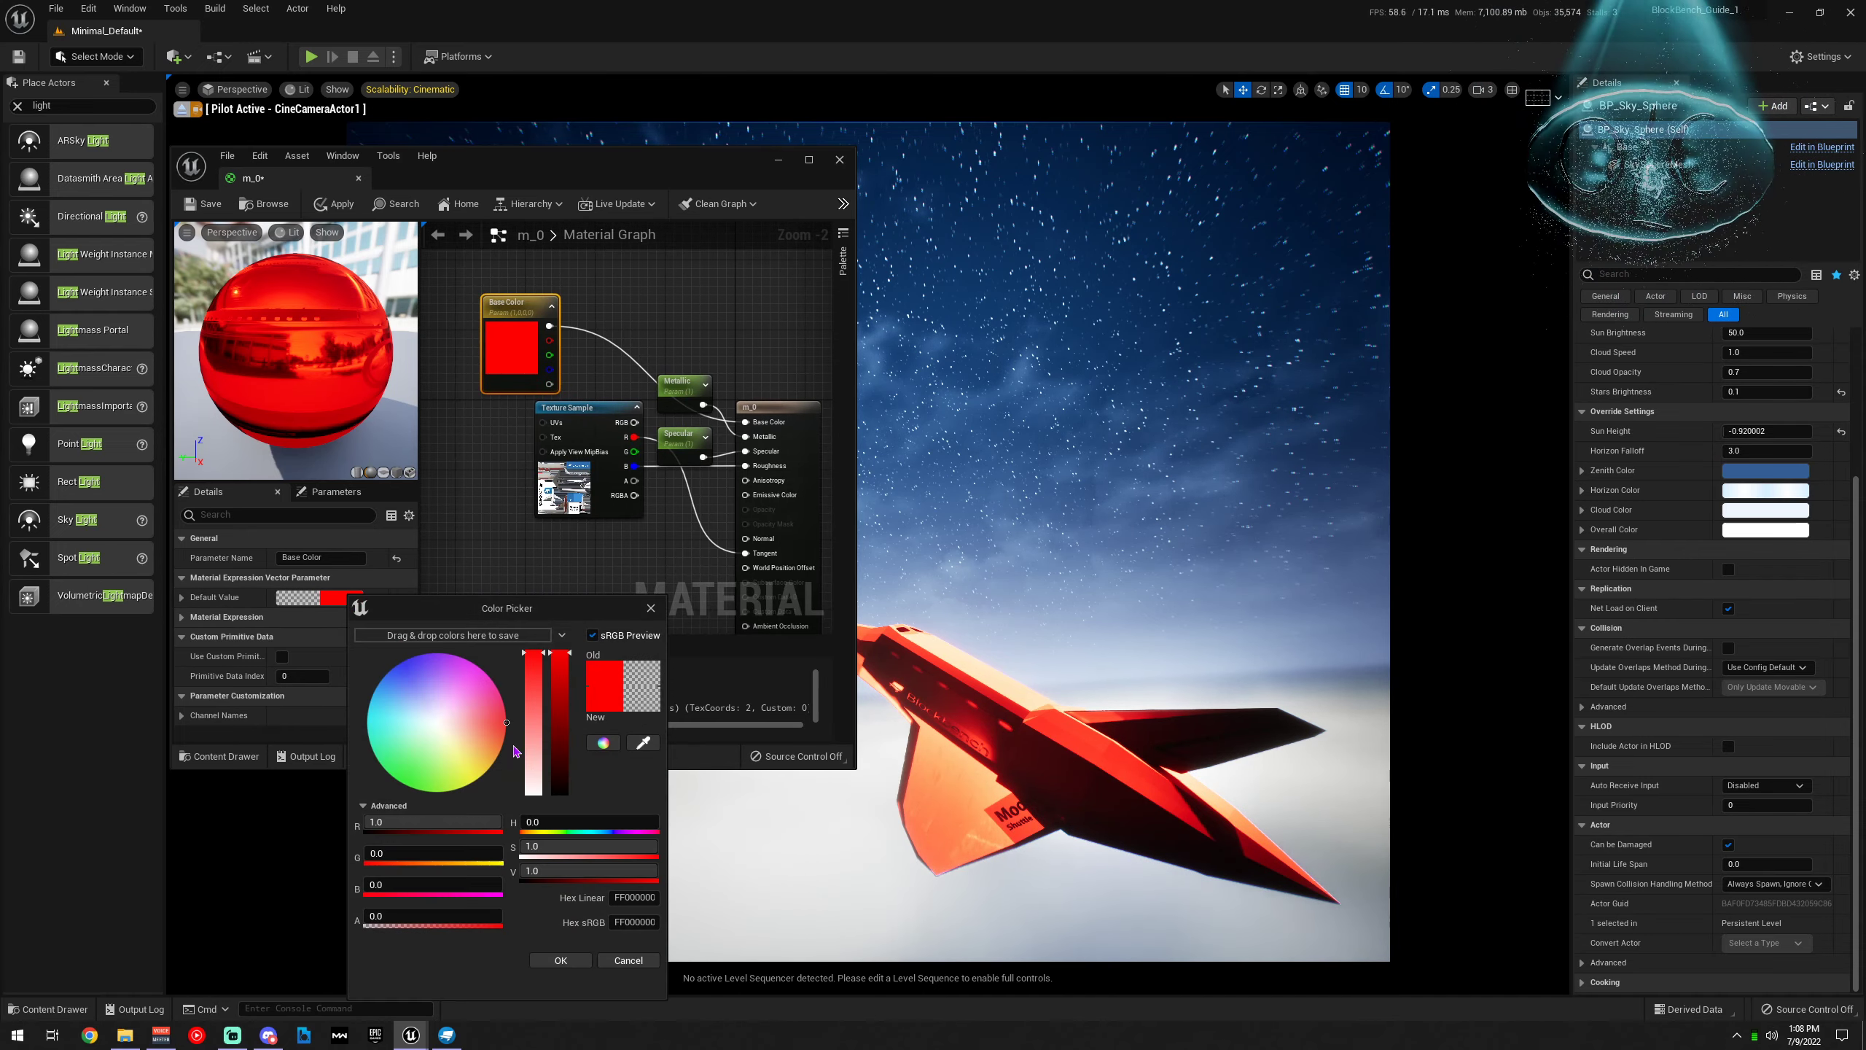
{"action": "left_click_drag", "start_coordinate": [533, 742], "coordinate": [423, 715]}
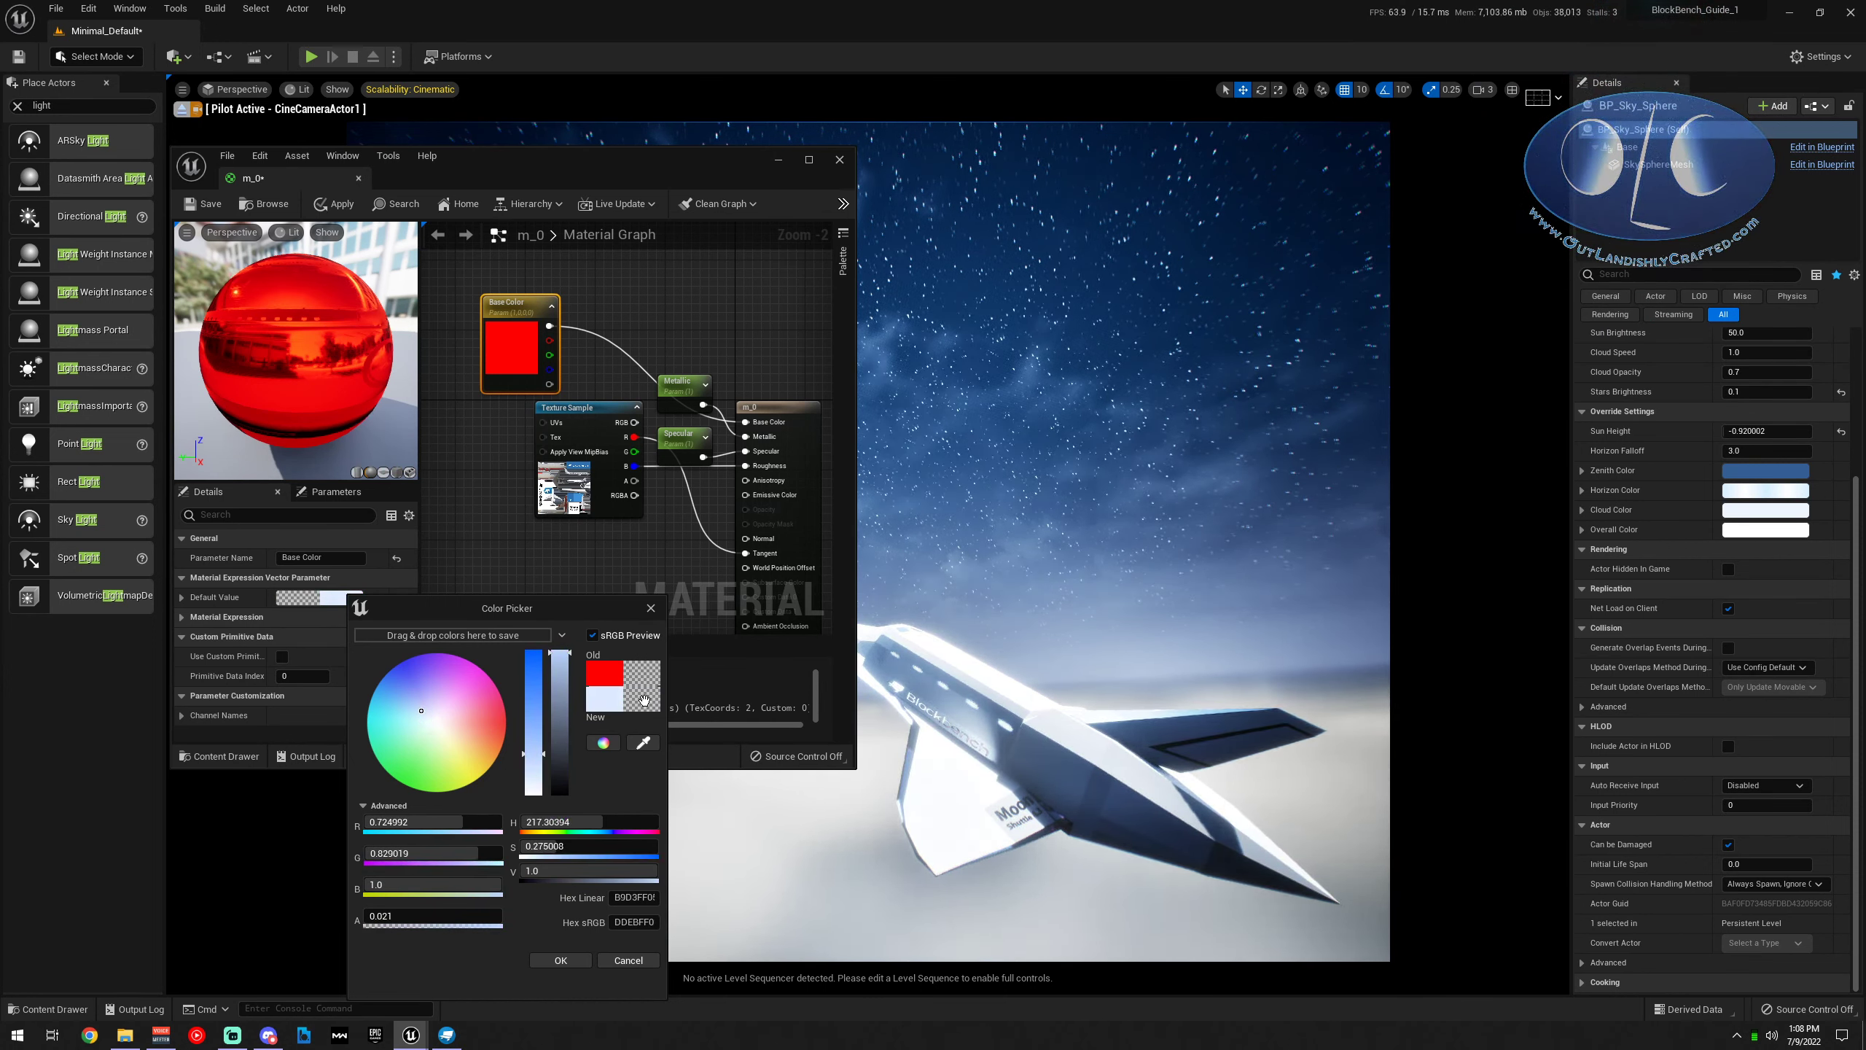
{"action": "left_click", "coordinate": [626, 960]}
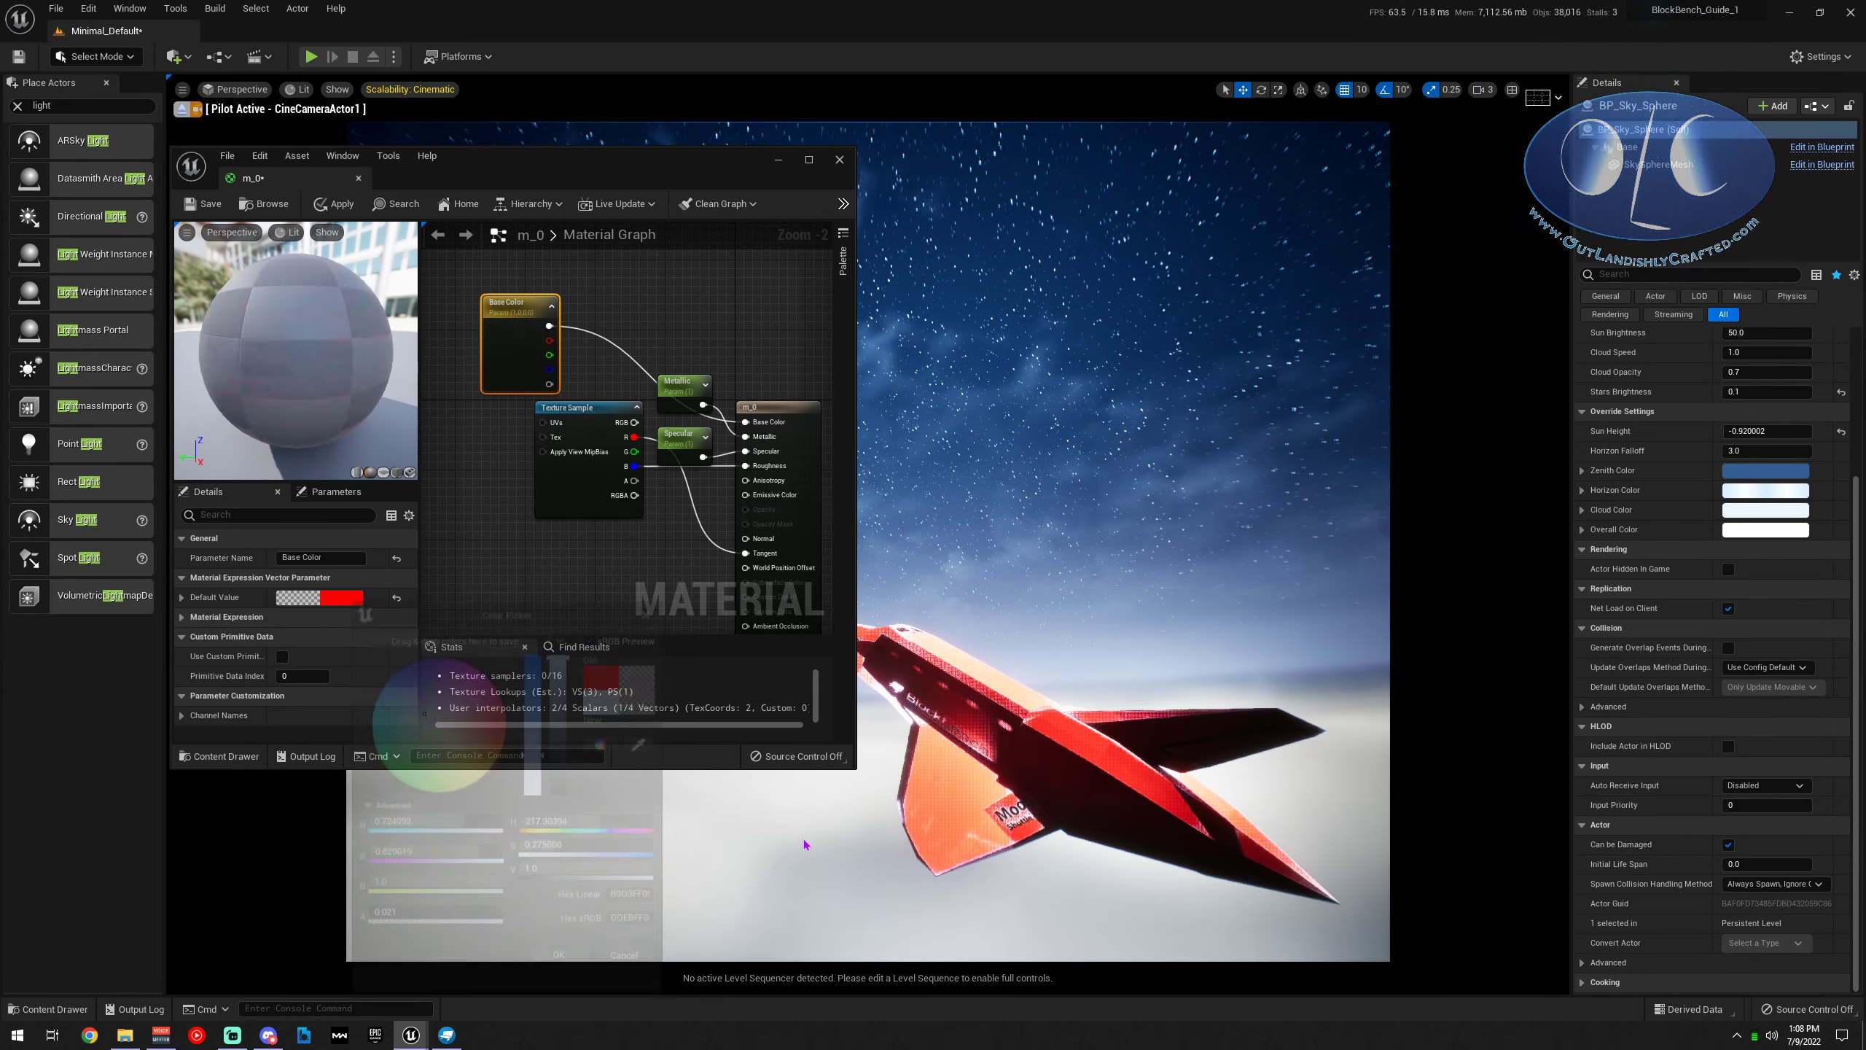
Delete the Base Color parameter node, reconnect the texture's RGB output to Base Color, and apply the material
{"action": "left_click", "coordinate": [599, 340], "text": "alt"}
{"action": "left_click", "coordinate": [510, 301]}
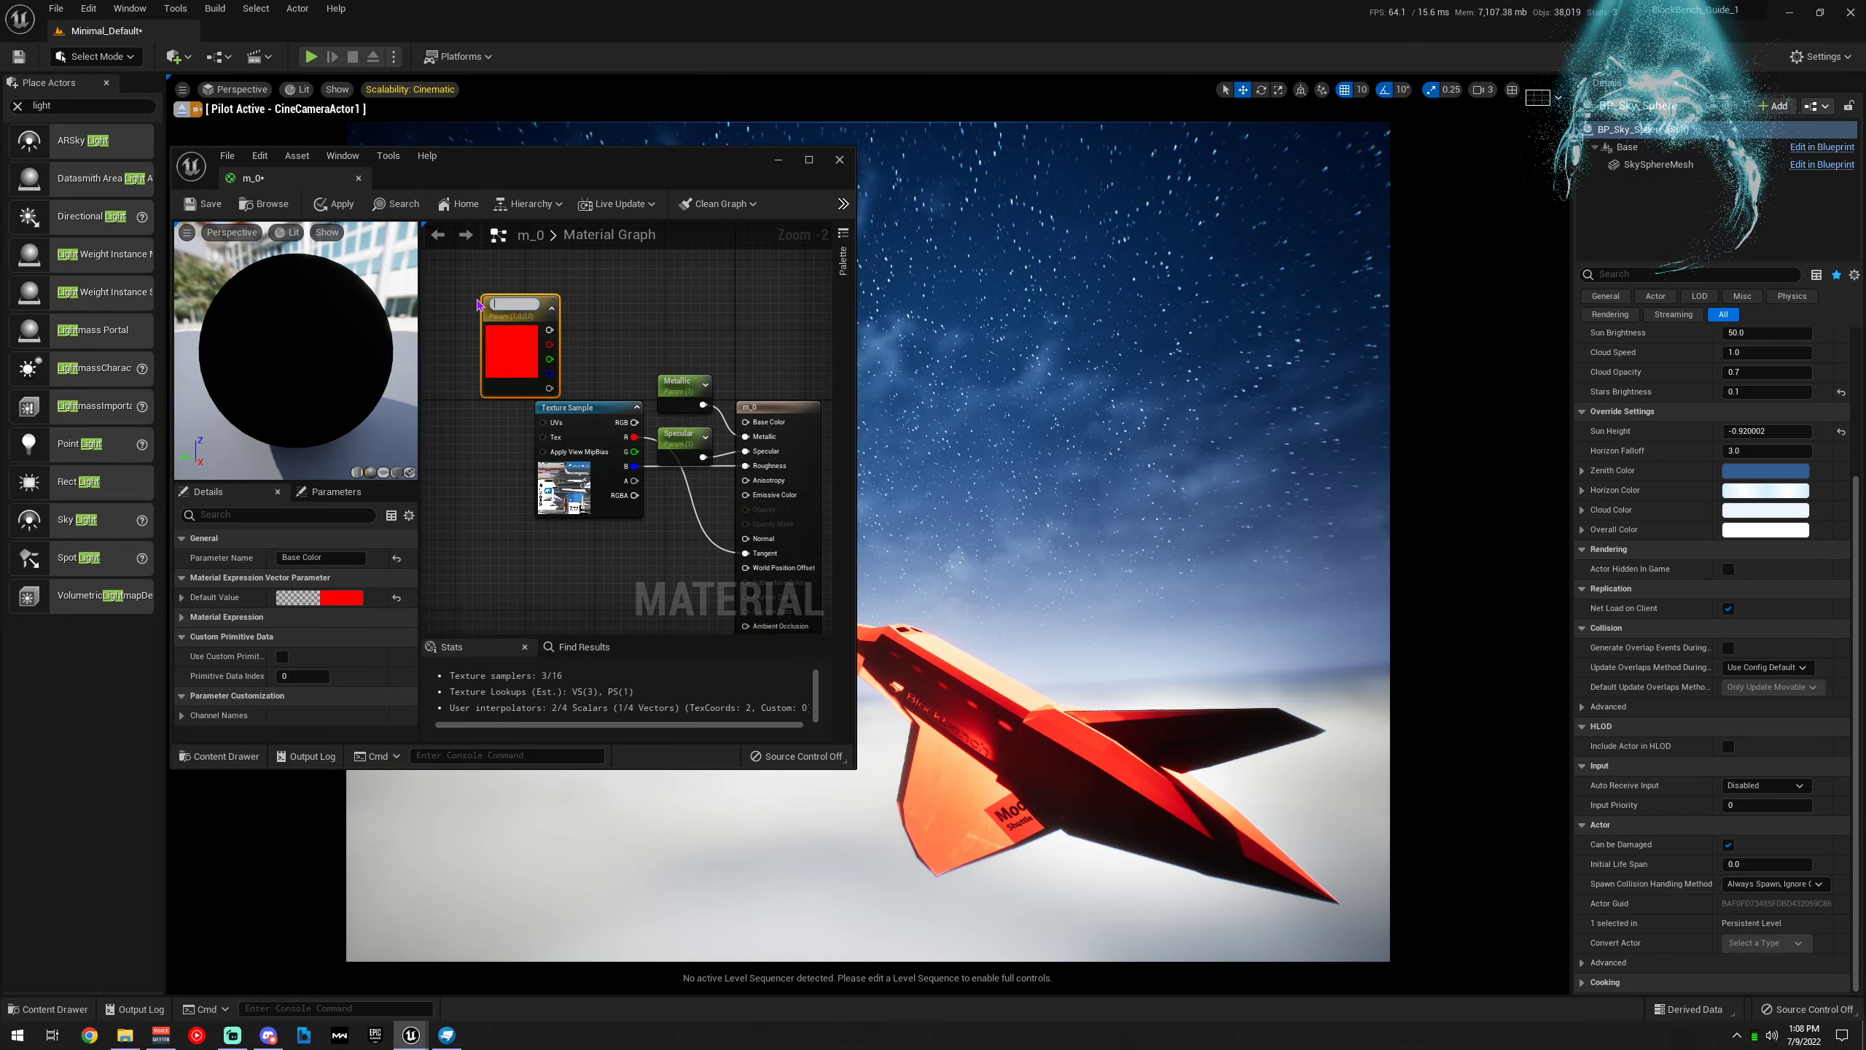
{"action": "key", "text": "Delete"}
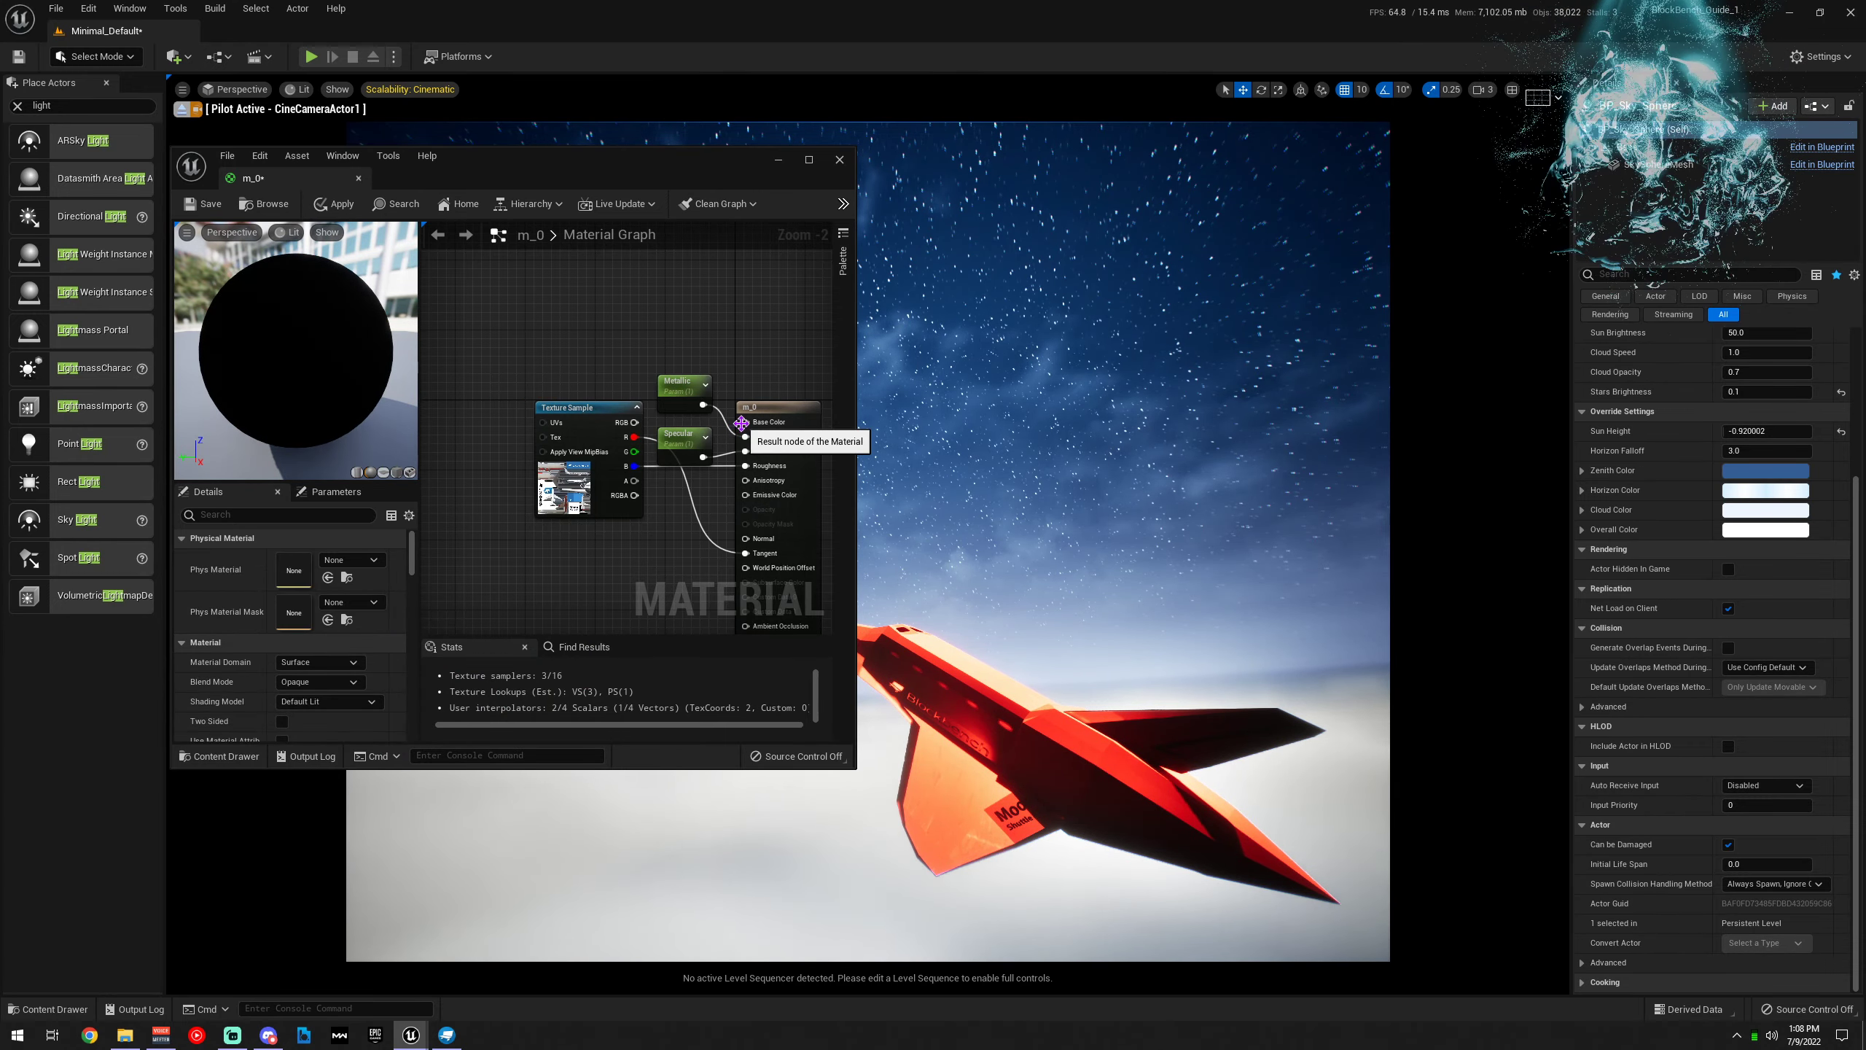
{"action": "left_click_drag", "start_coordinate": [634, 422], "coordinate": [746, 422]}
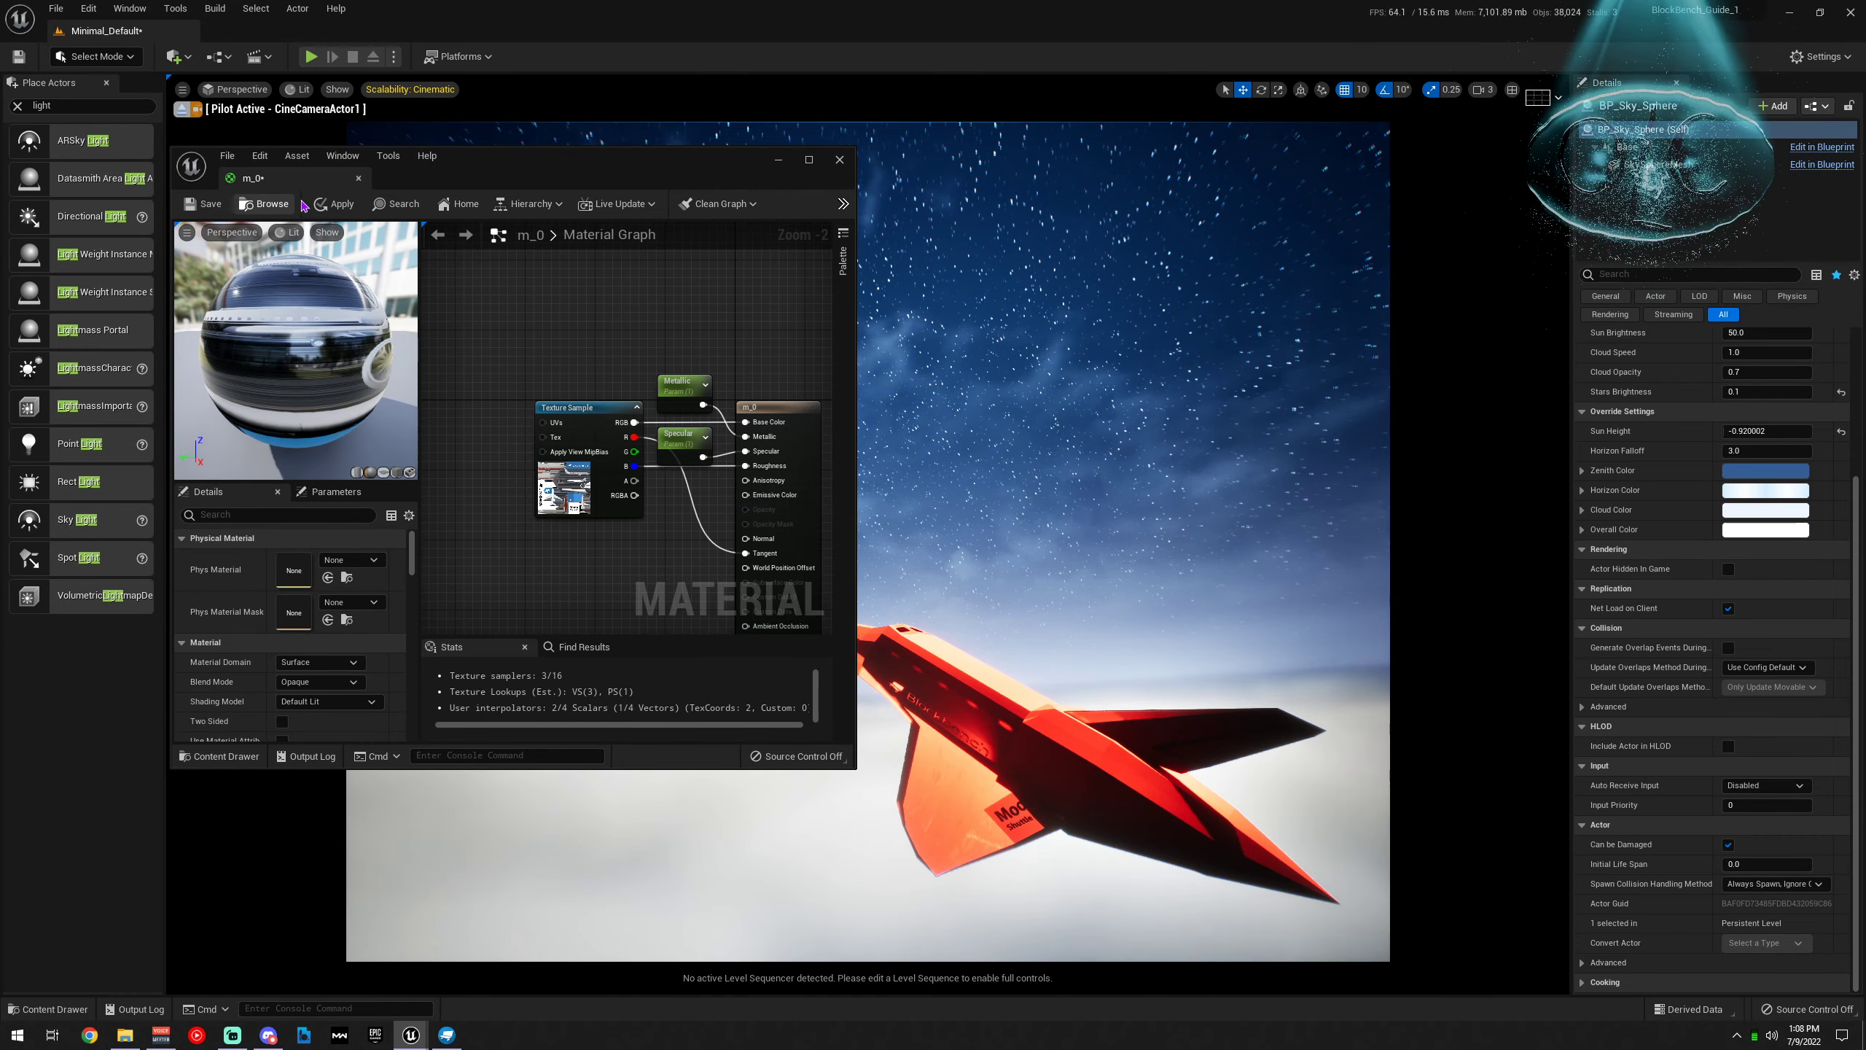
{"action": "left_click", "coordinate": [337, 203]}
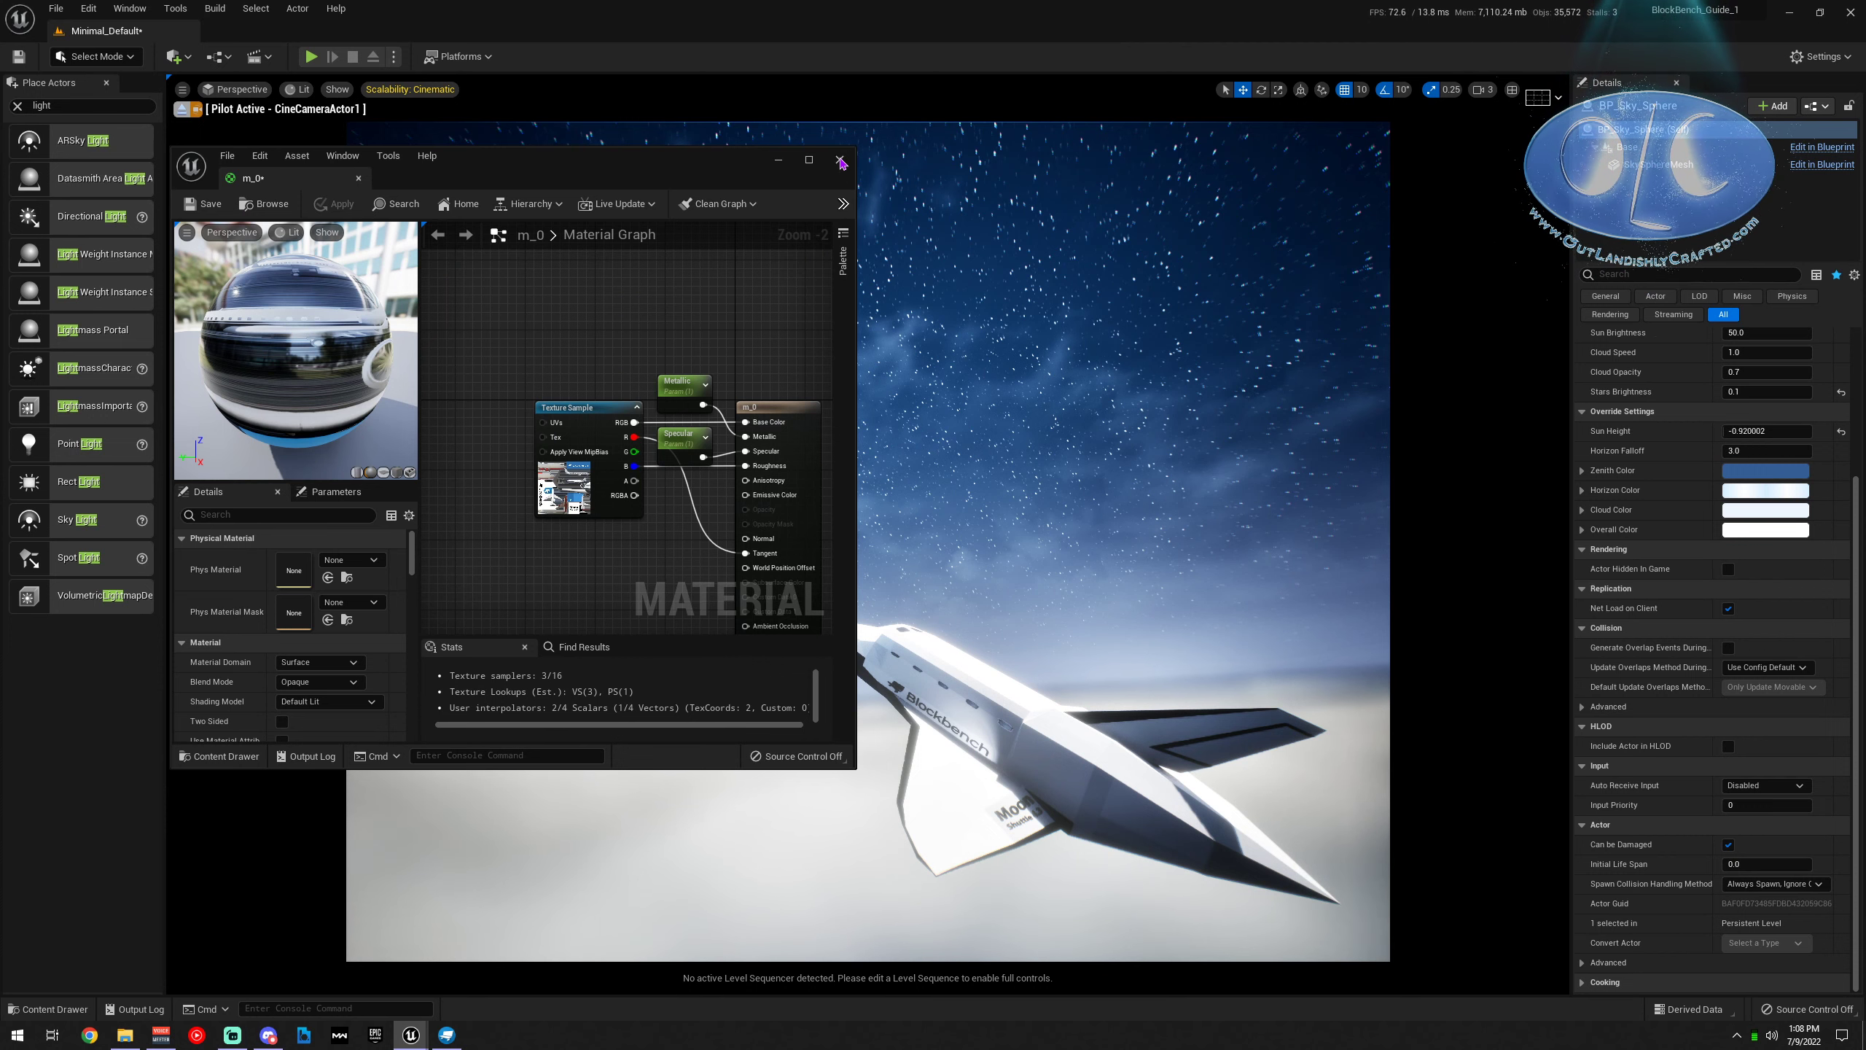
Close the material editor and capture a high-resolution screenshot of the shuttle scene with a size multiplier of 2.0
{"action": "left_click", "coordinate": [840, 161]}
{"action": "left_click", "coordinate": [181, 89]}
{"action": "left_click", "coordinate": [440, 90]}
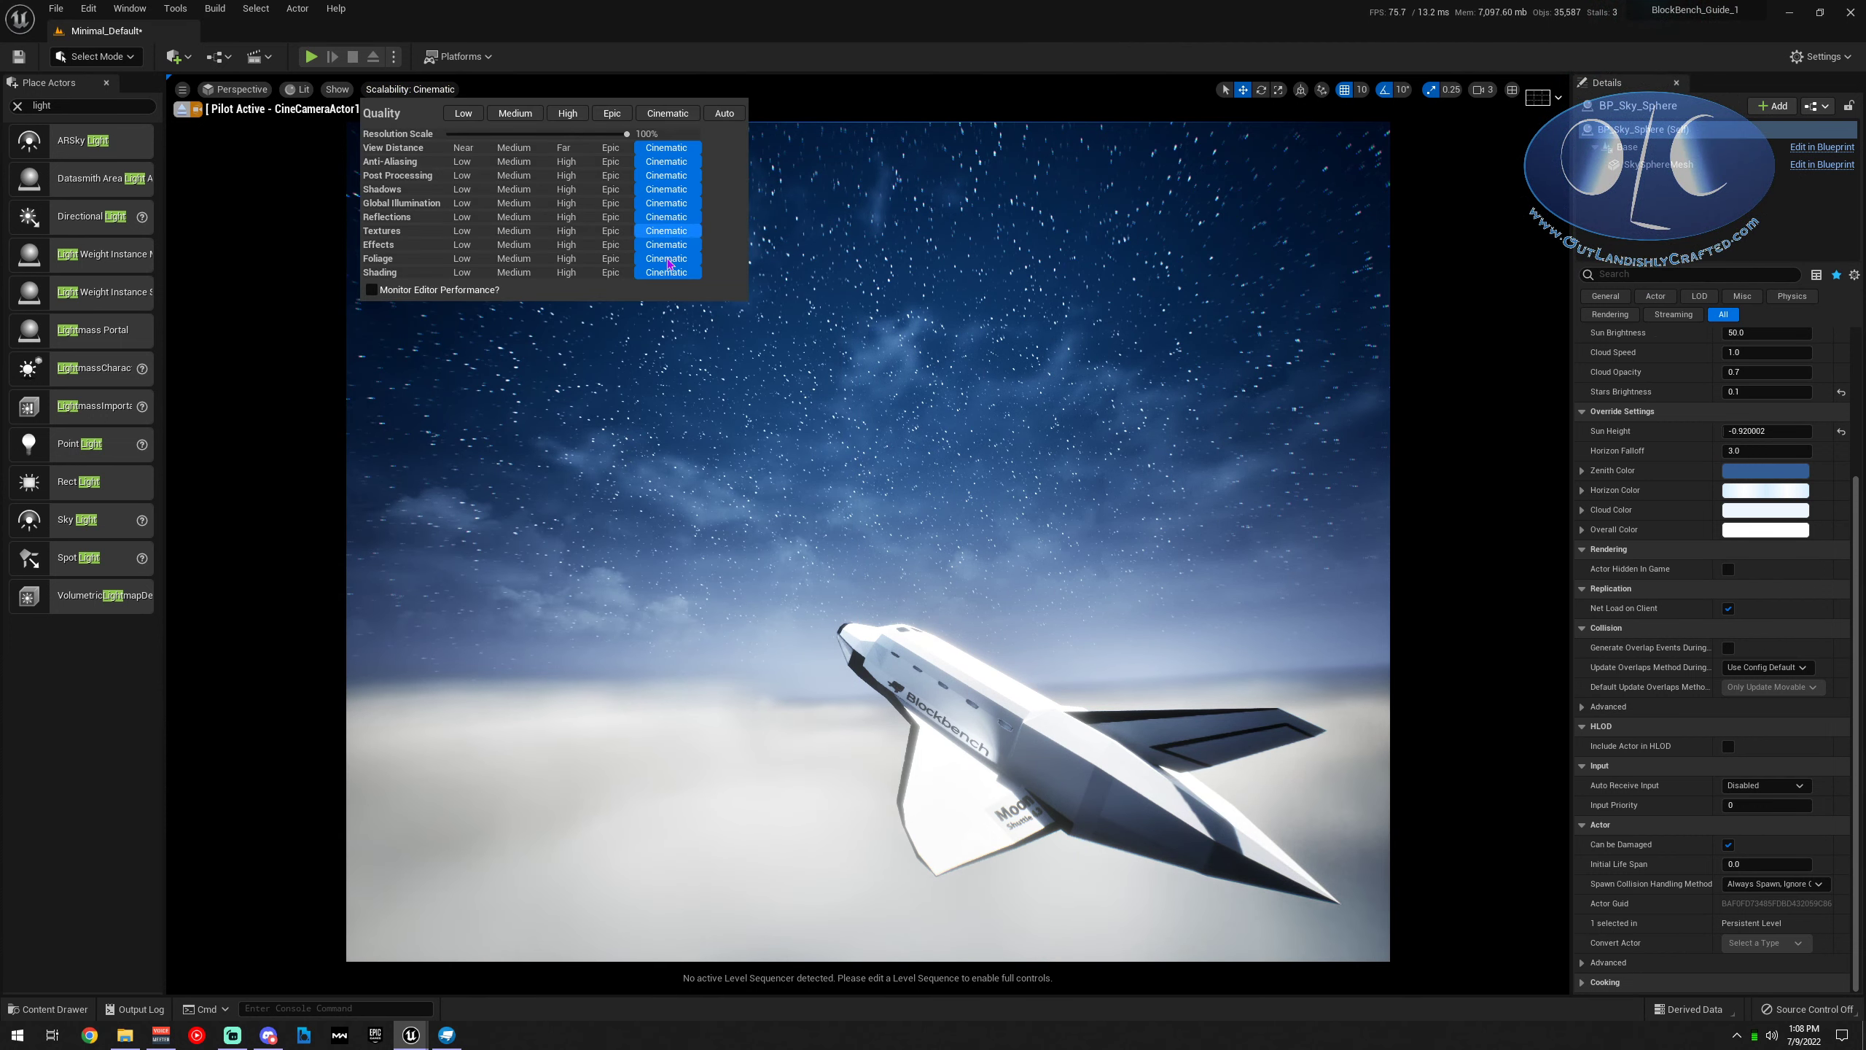
{"action": "left_click", "coordinate": [183, 89]}
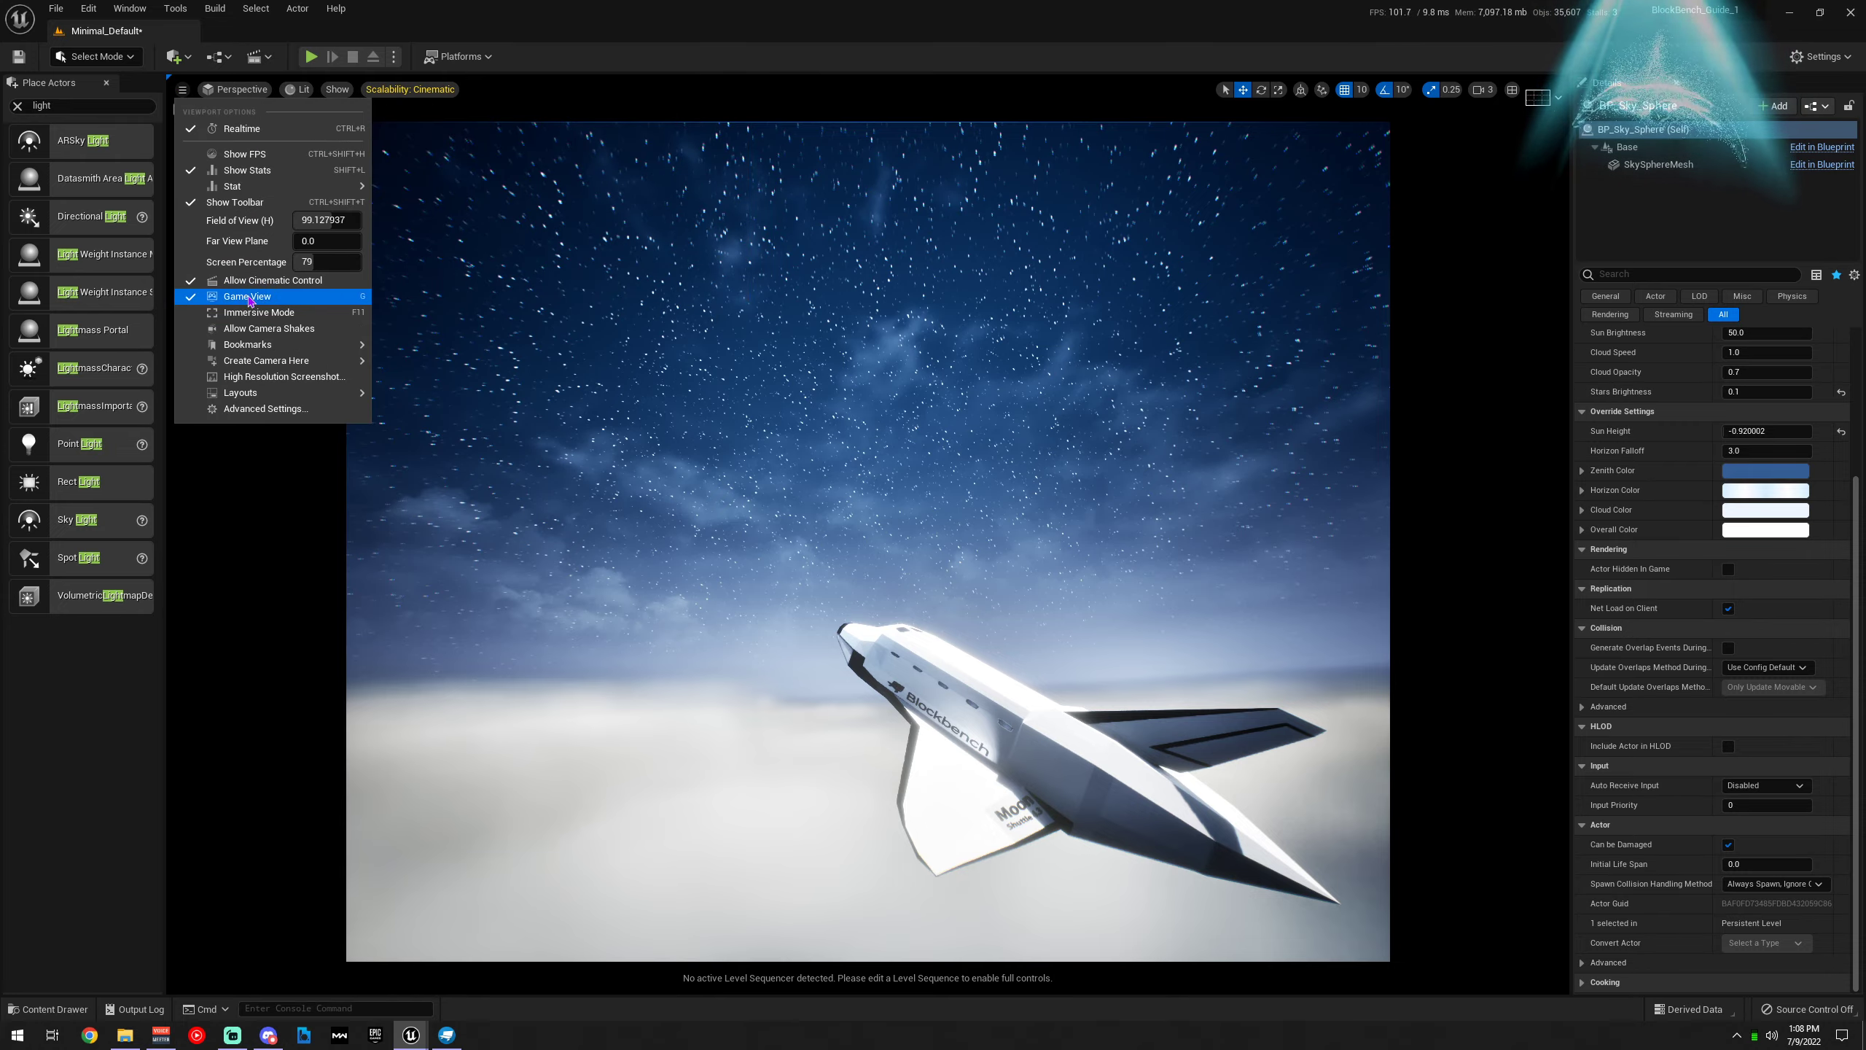
{"action": "left_click", "coordinate": [272, 377]}
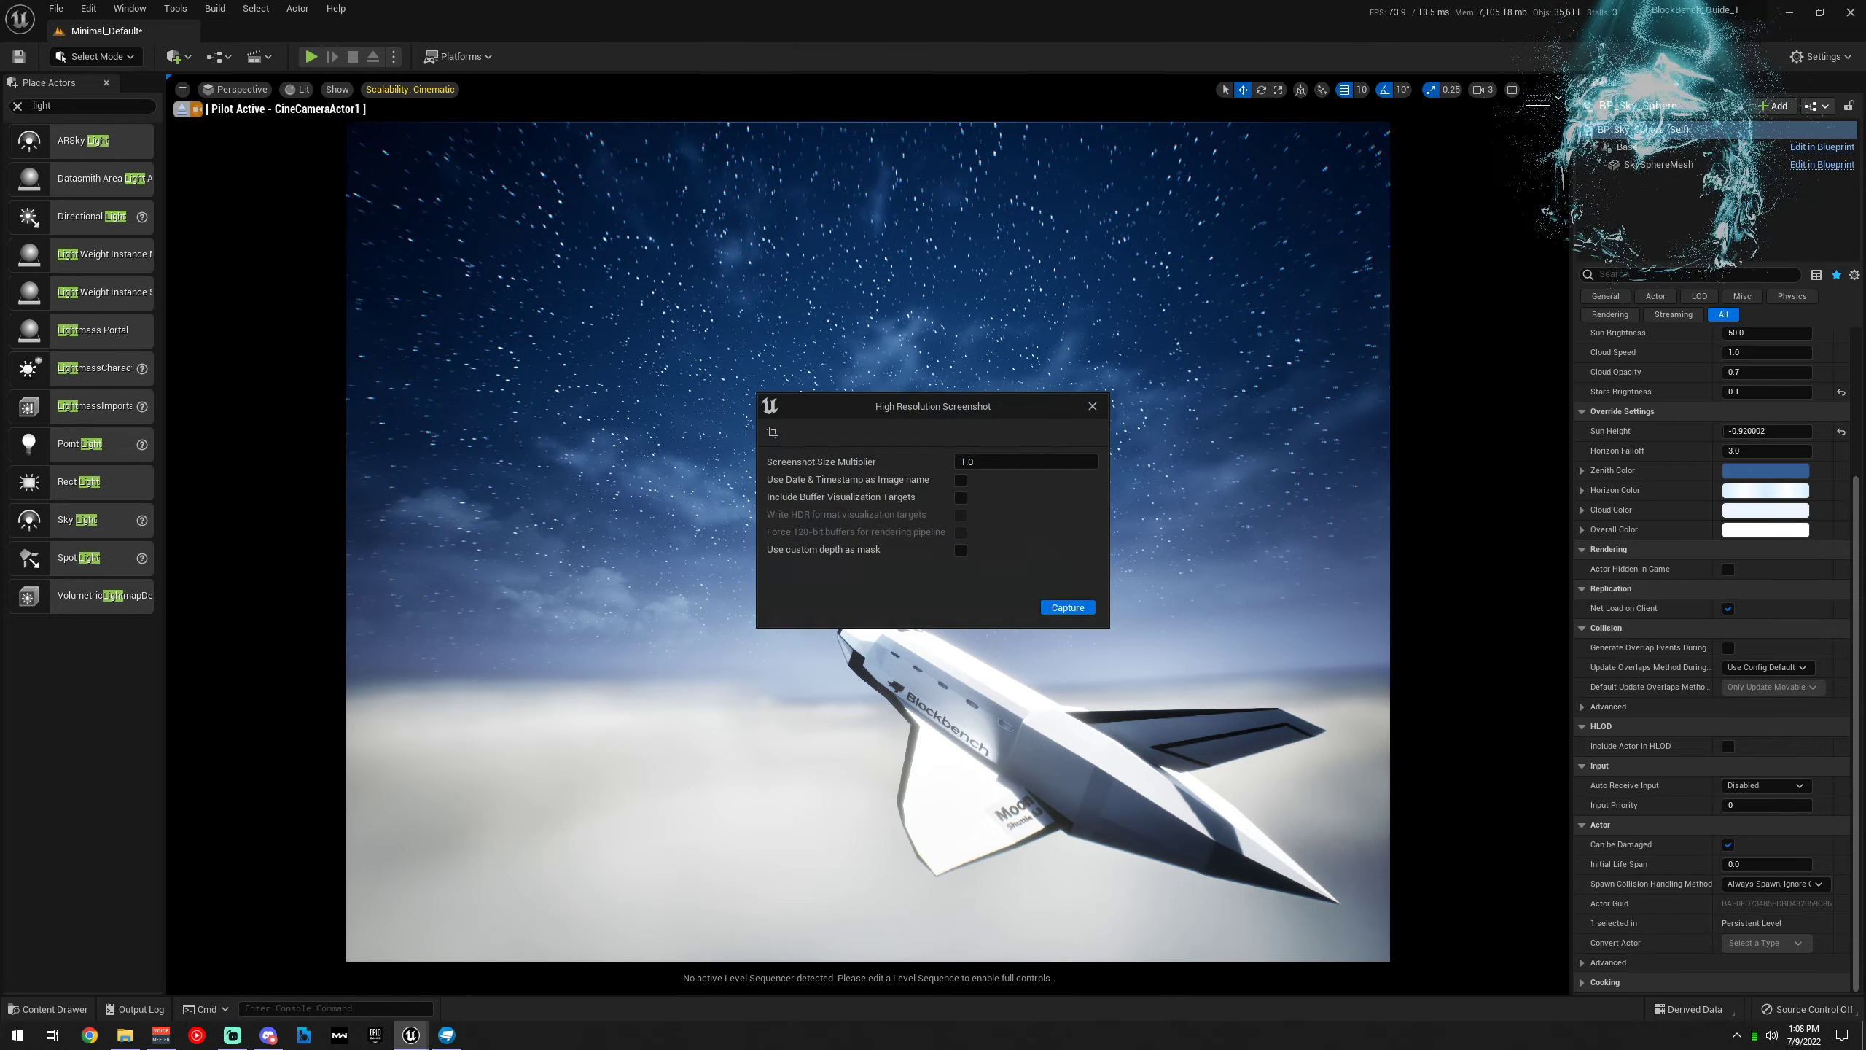
{"action": "left_click", "coordinate": [994, 463]}
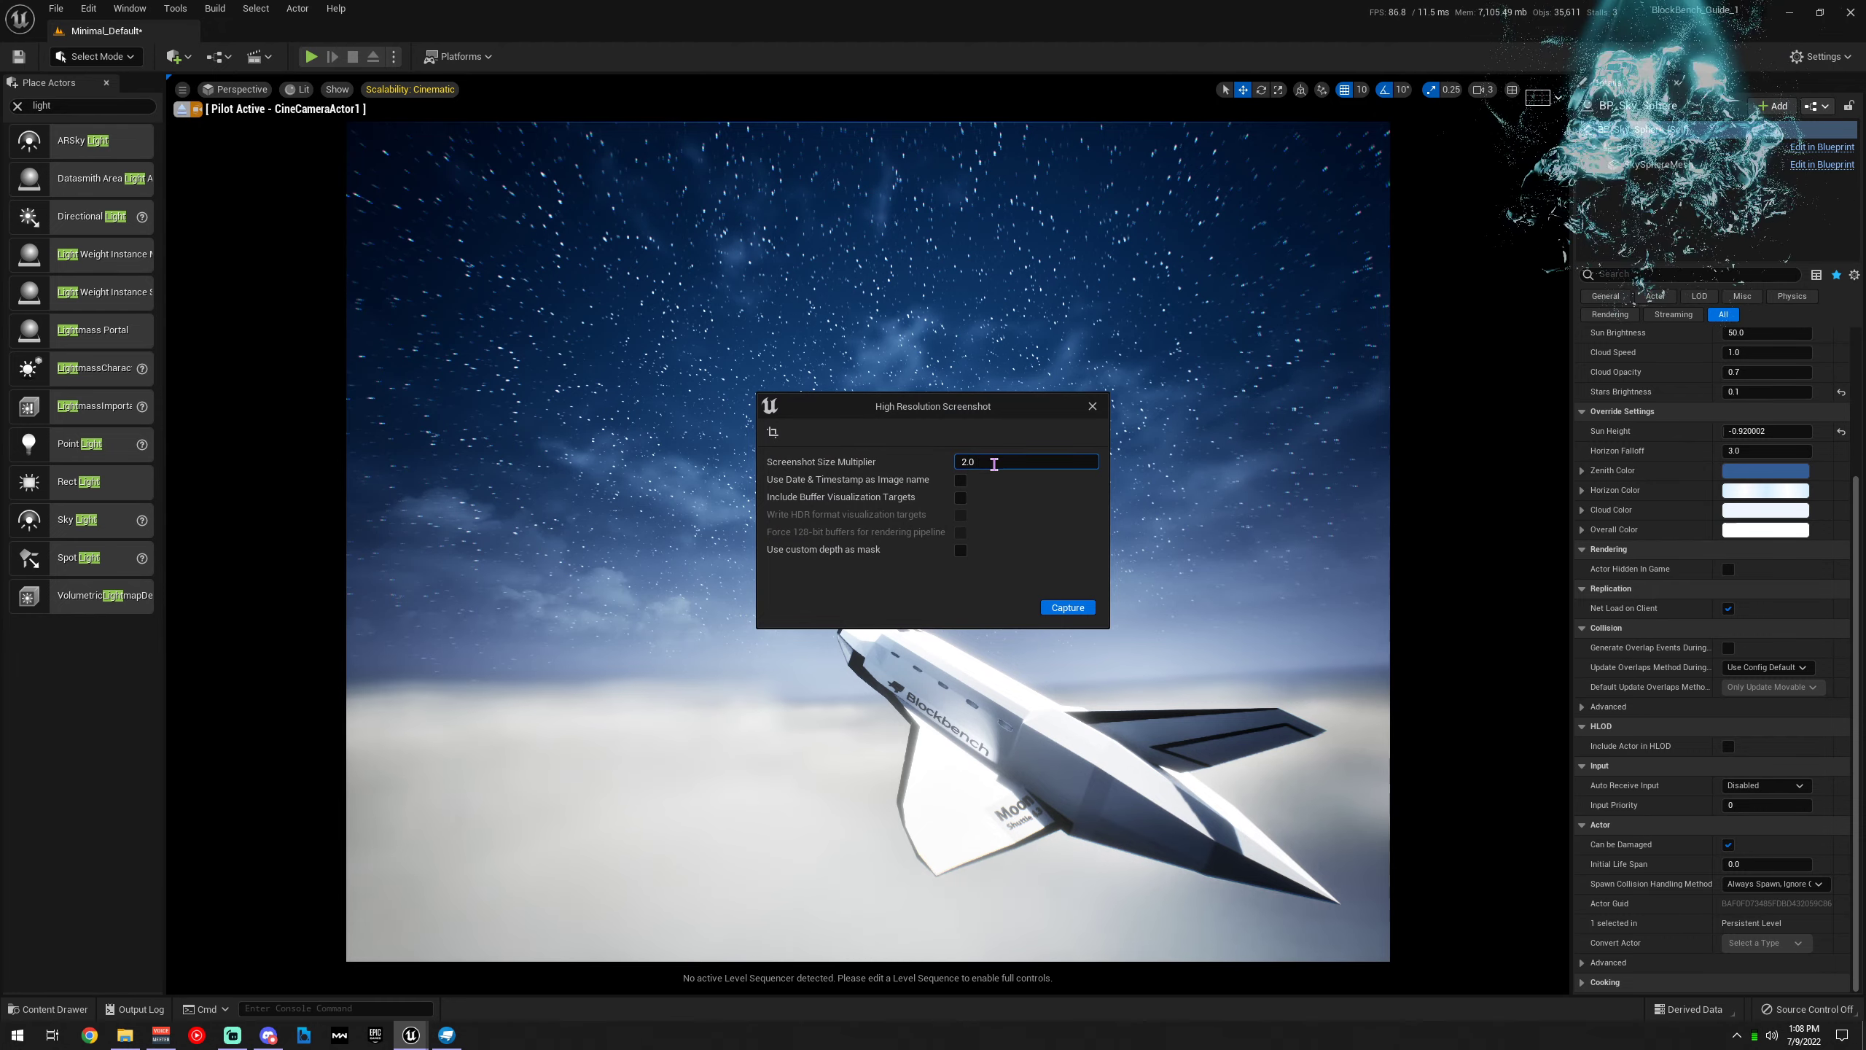
{"action": "left_click", "coordinate": [1067, 607]}
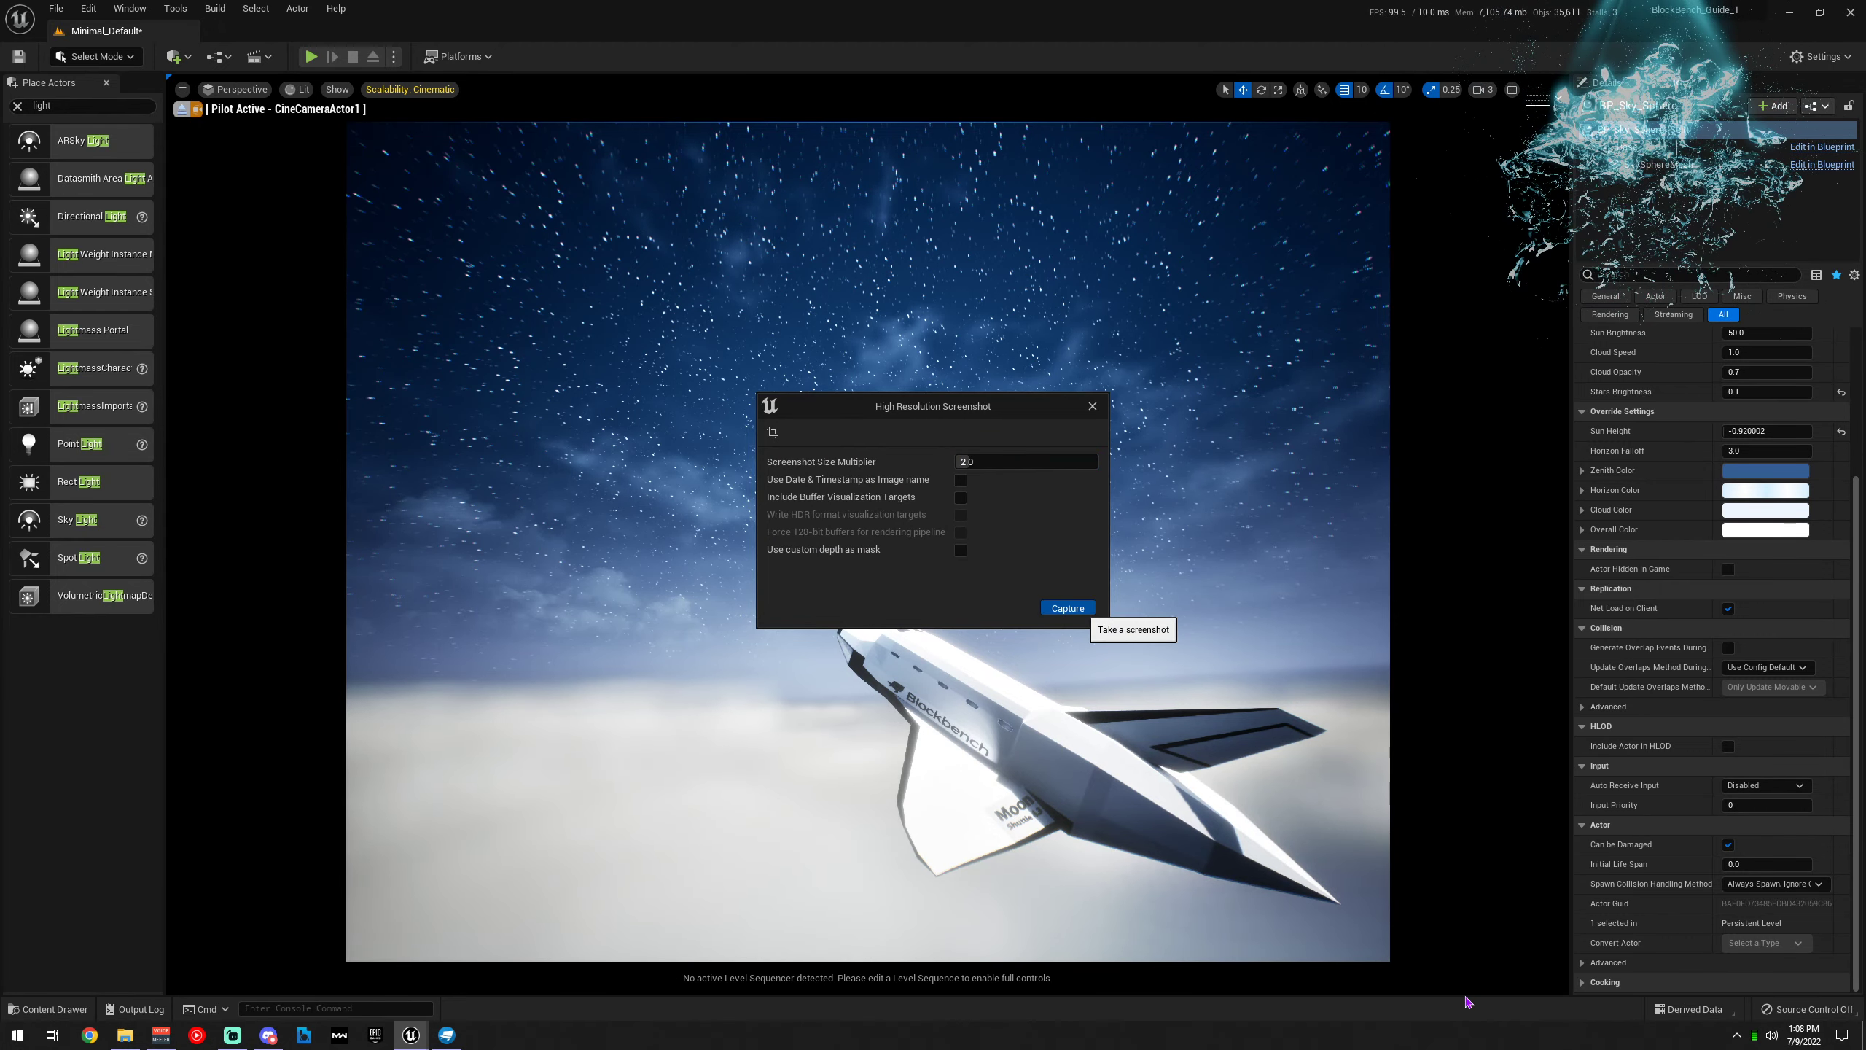
Open the saved HighresScreenshot00003.png, compare it with HighresScreenshot00002.png, and close the image folder and the screenshot dialog
{"action": "left_click", "coordinate": [1689, 968]}
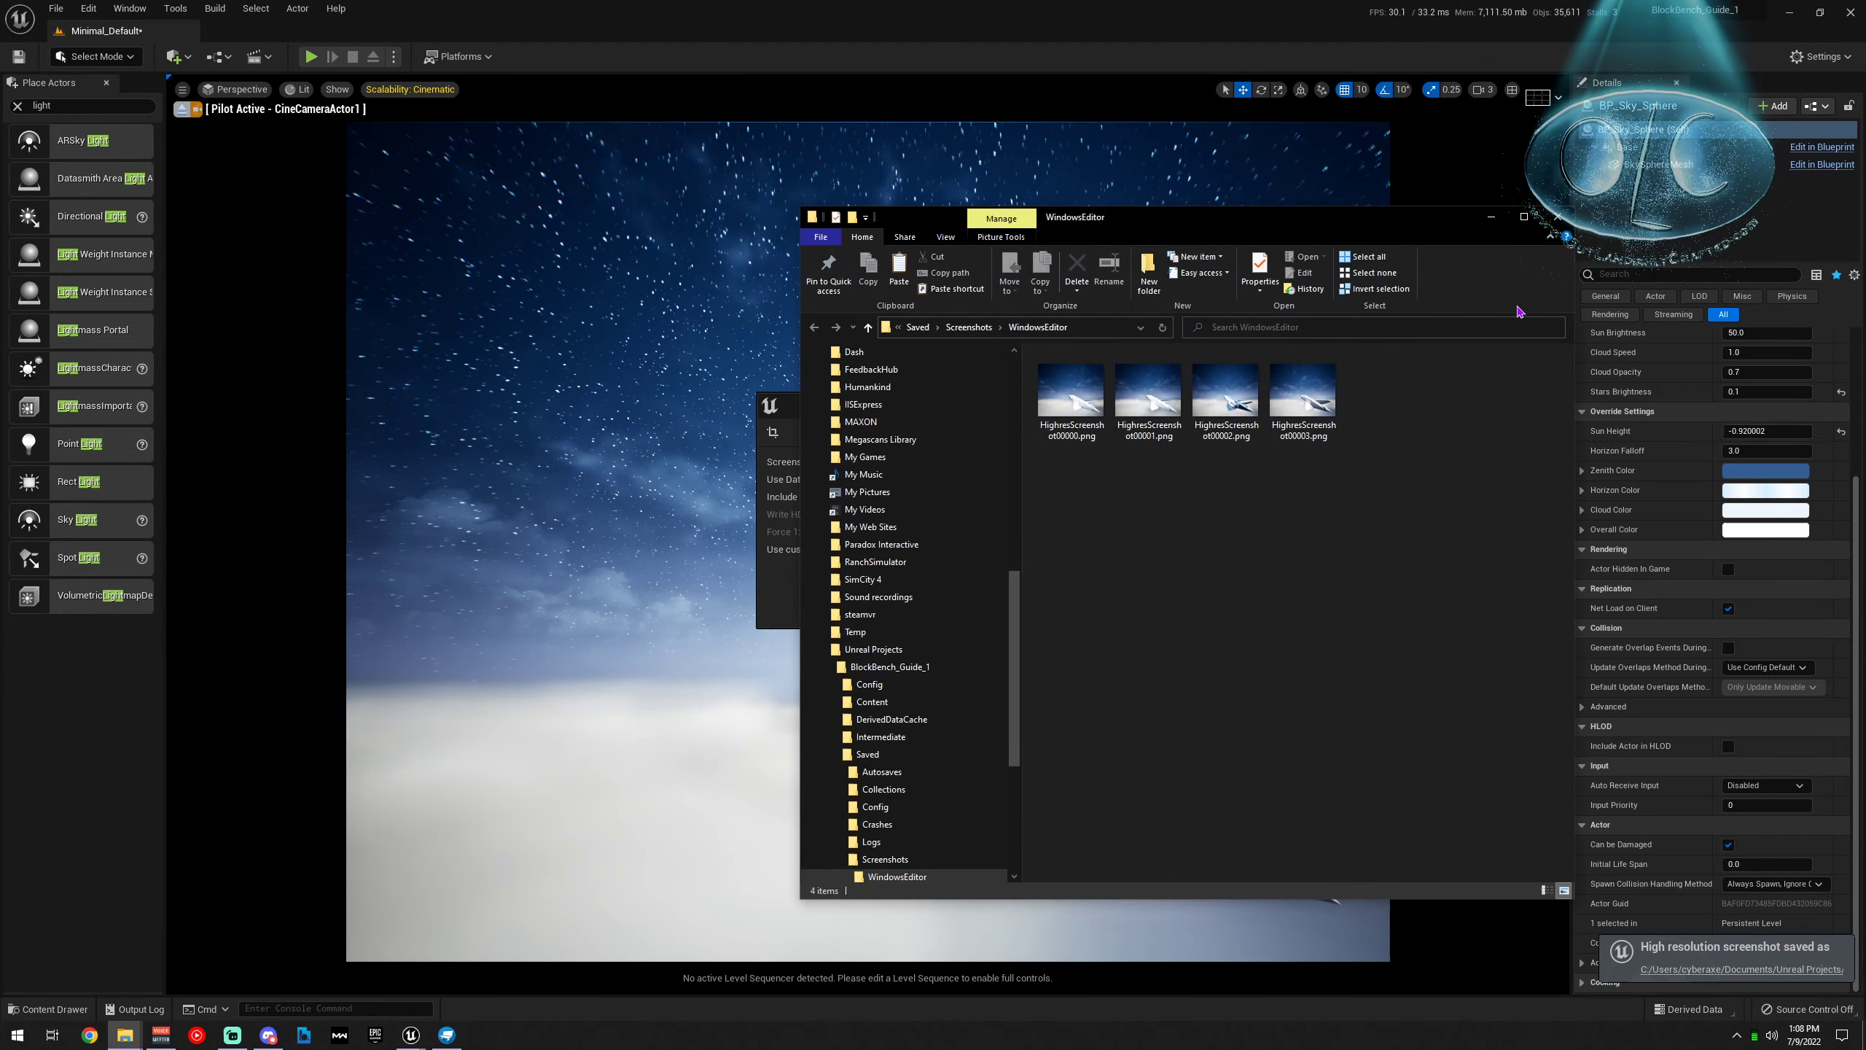
{"action": "double_click", "coordinate": [1302, 397]}
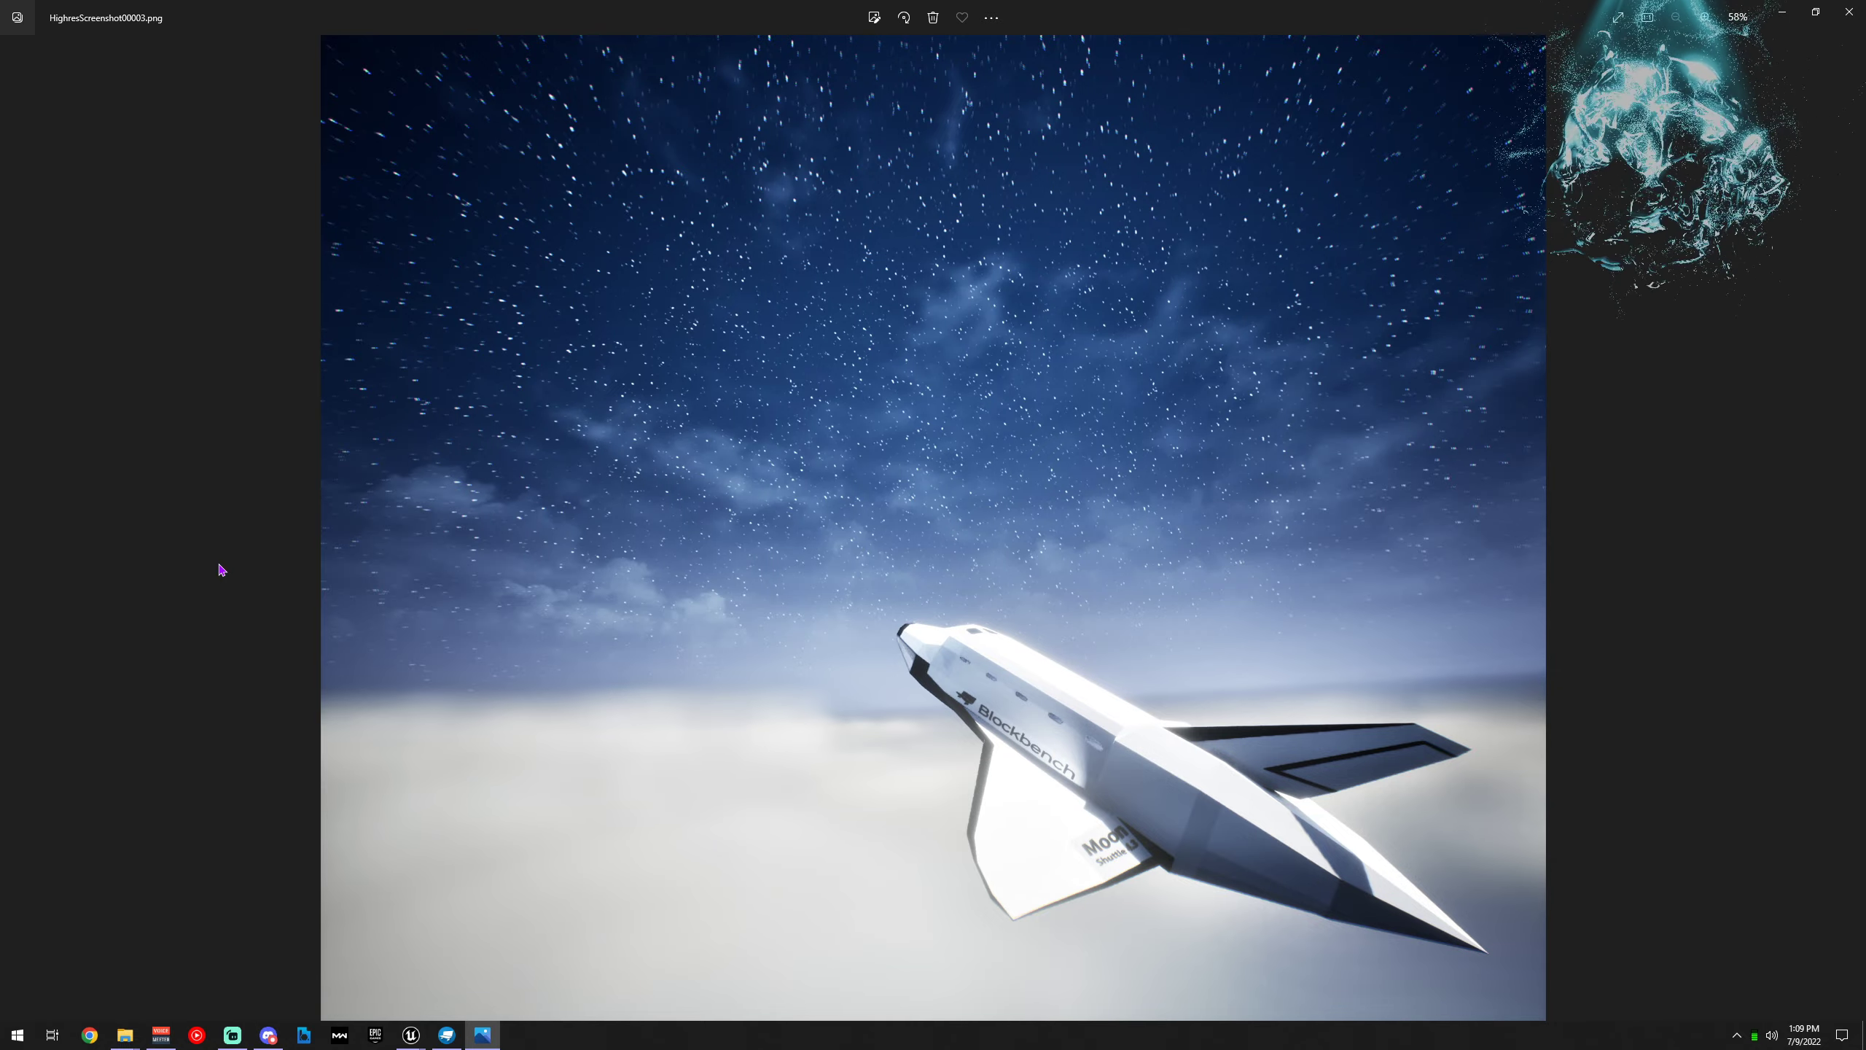
{"action": "left_click", "coordinate": [1849, 14]}
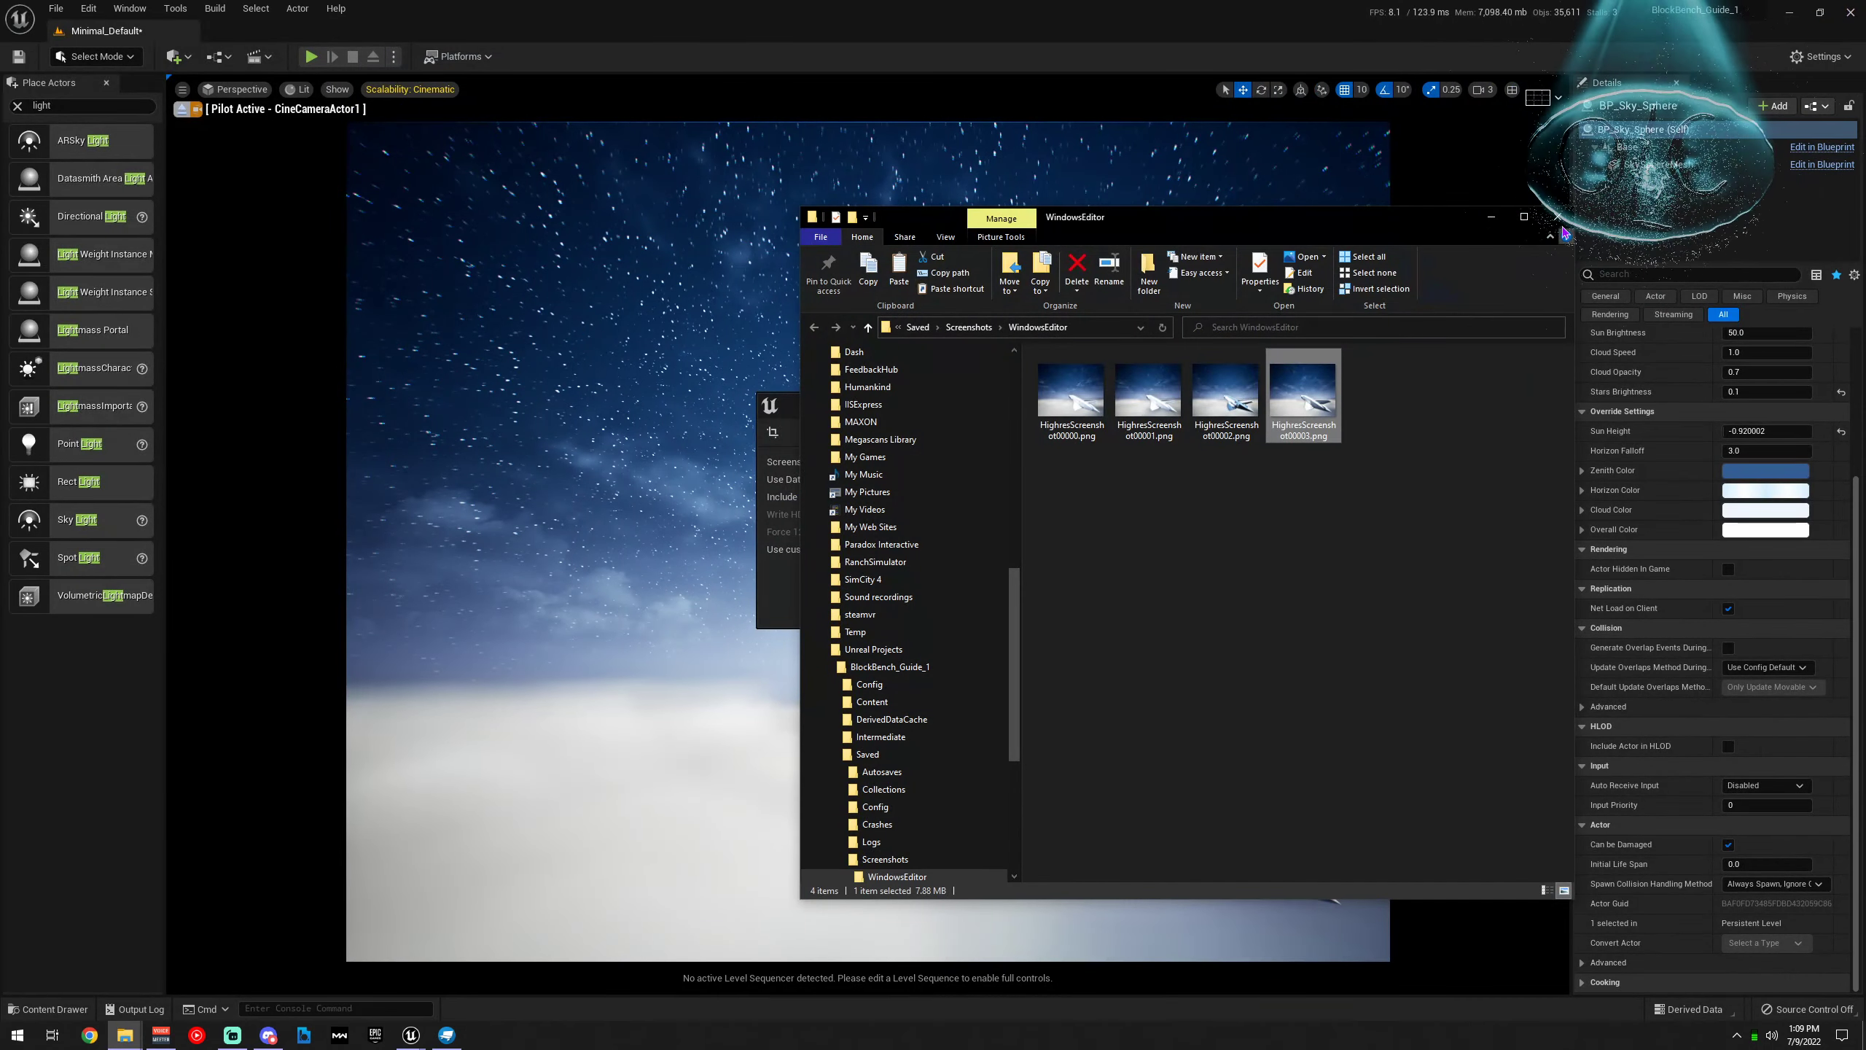
{"action": "double_click", "coordinate": [1233, 412]}
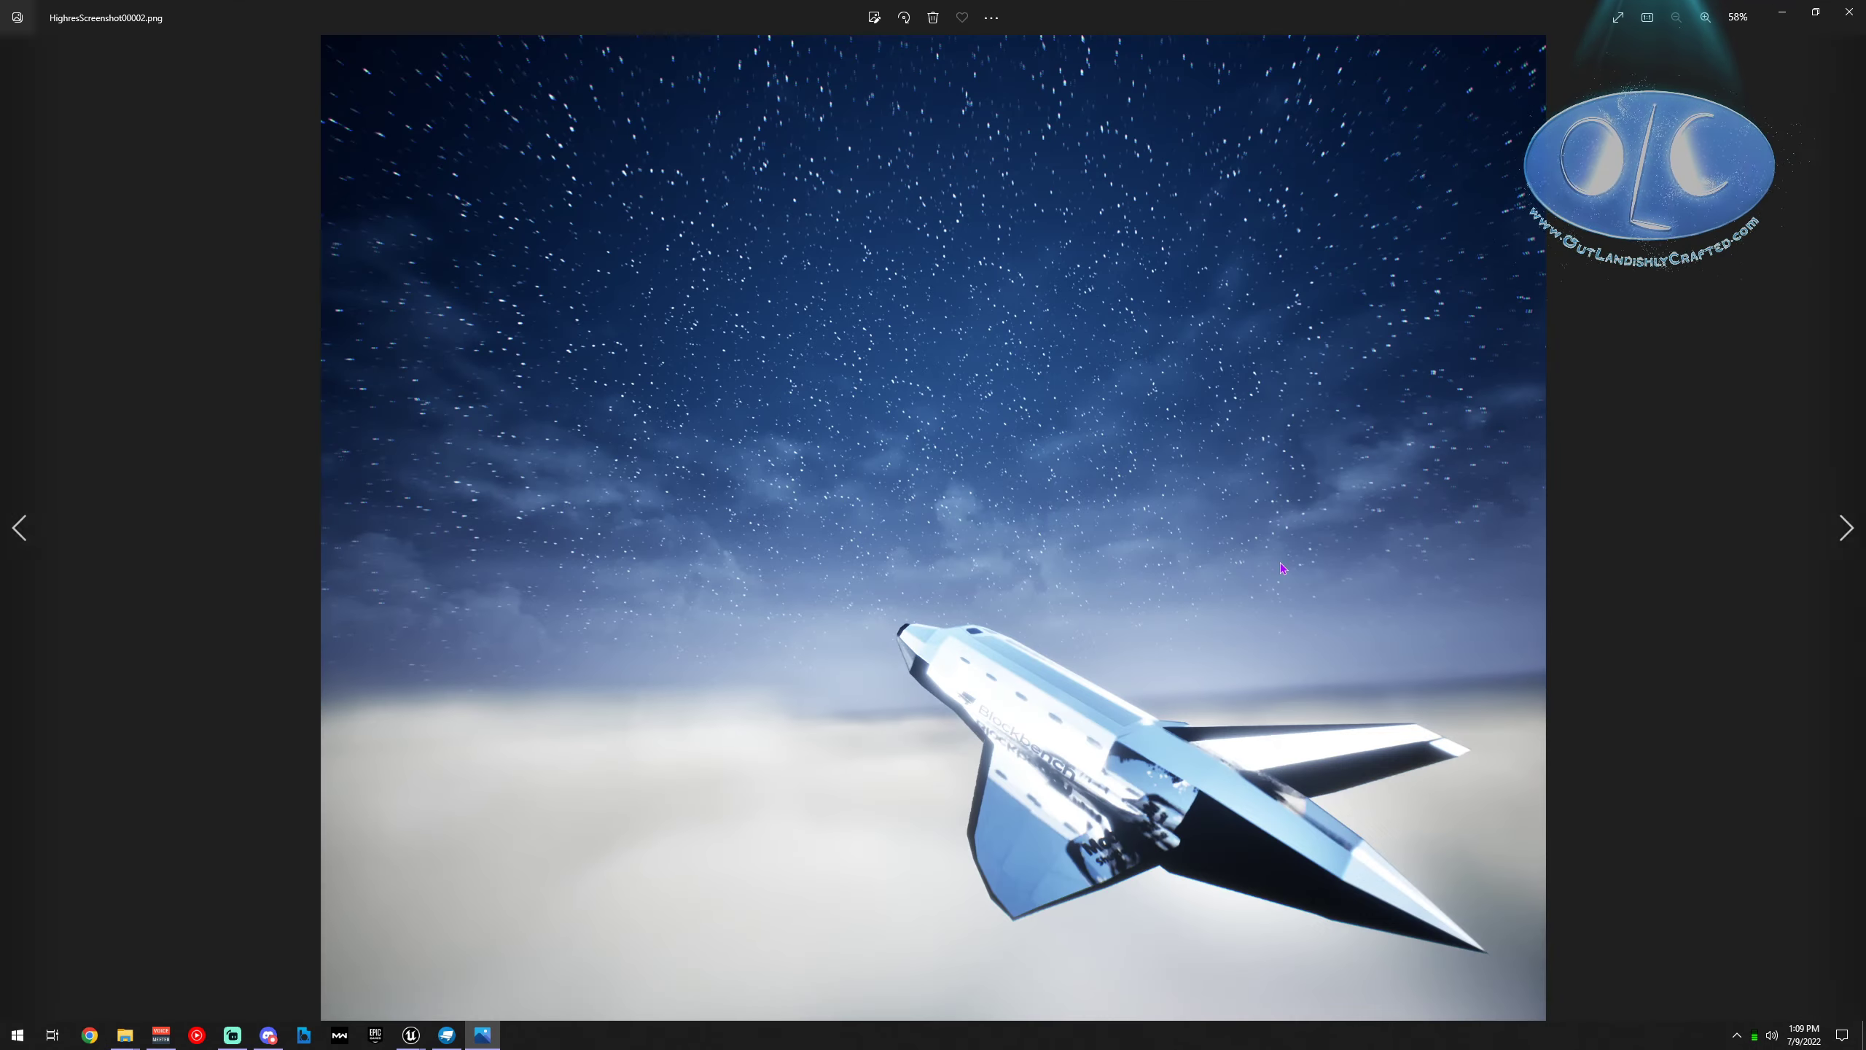
{"action": "left_click", "coordinate": [1848, 13]}
{"action": "left_click", "coordinate": [1556, 217]}
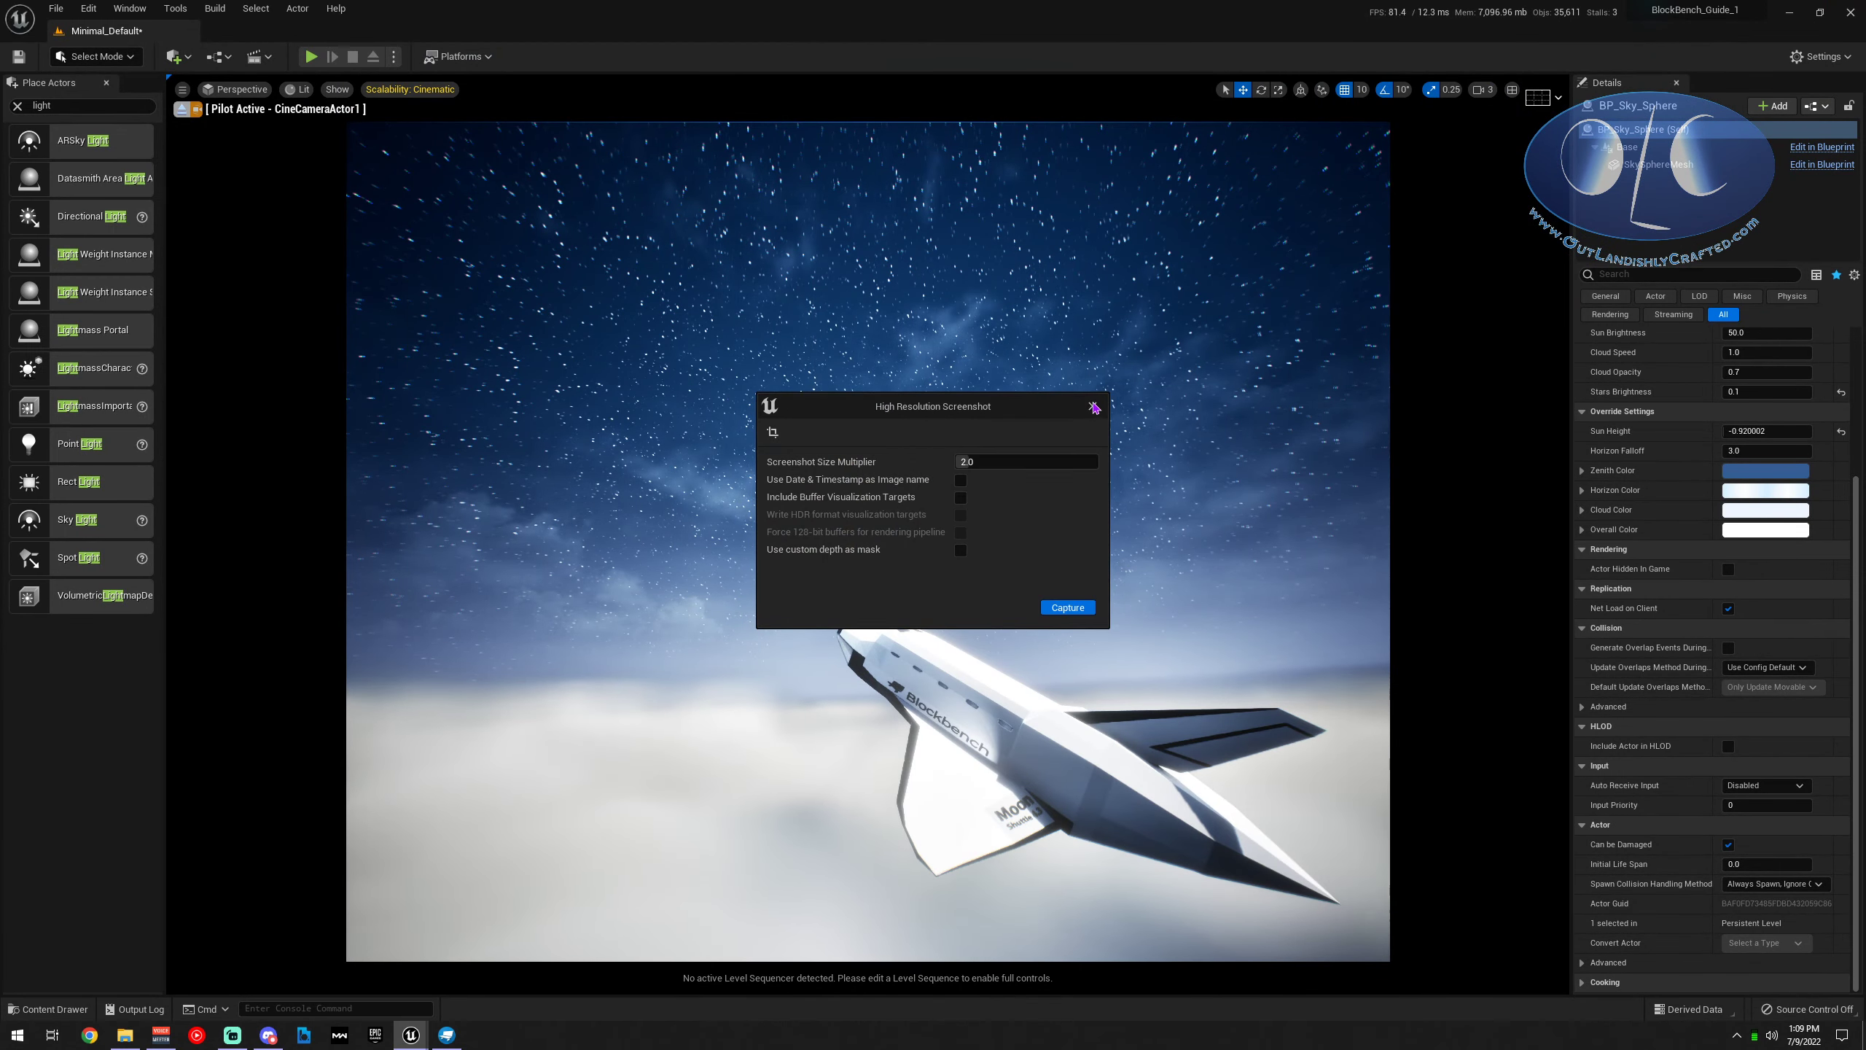
{"action": "left_click", "coordinate": [1094, 408]}
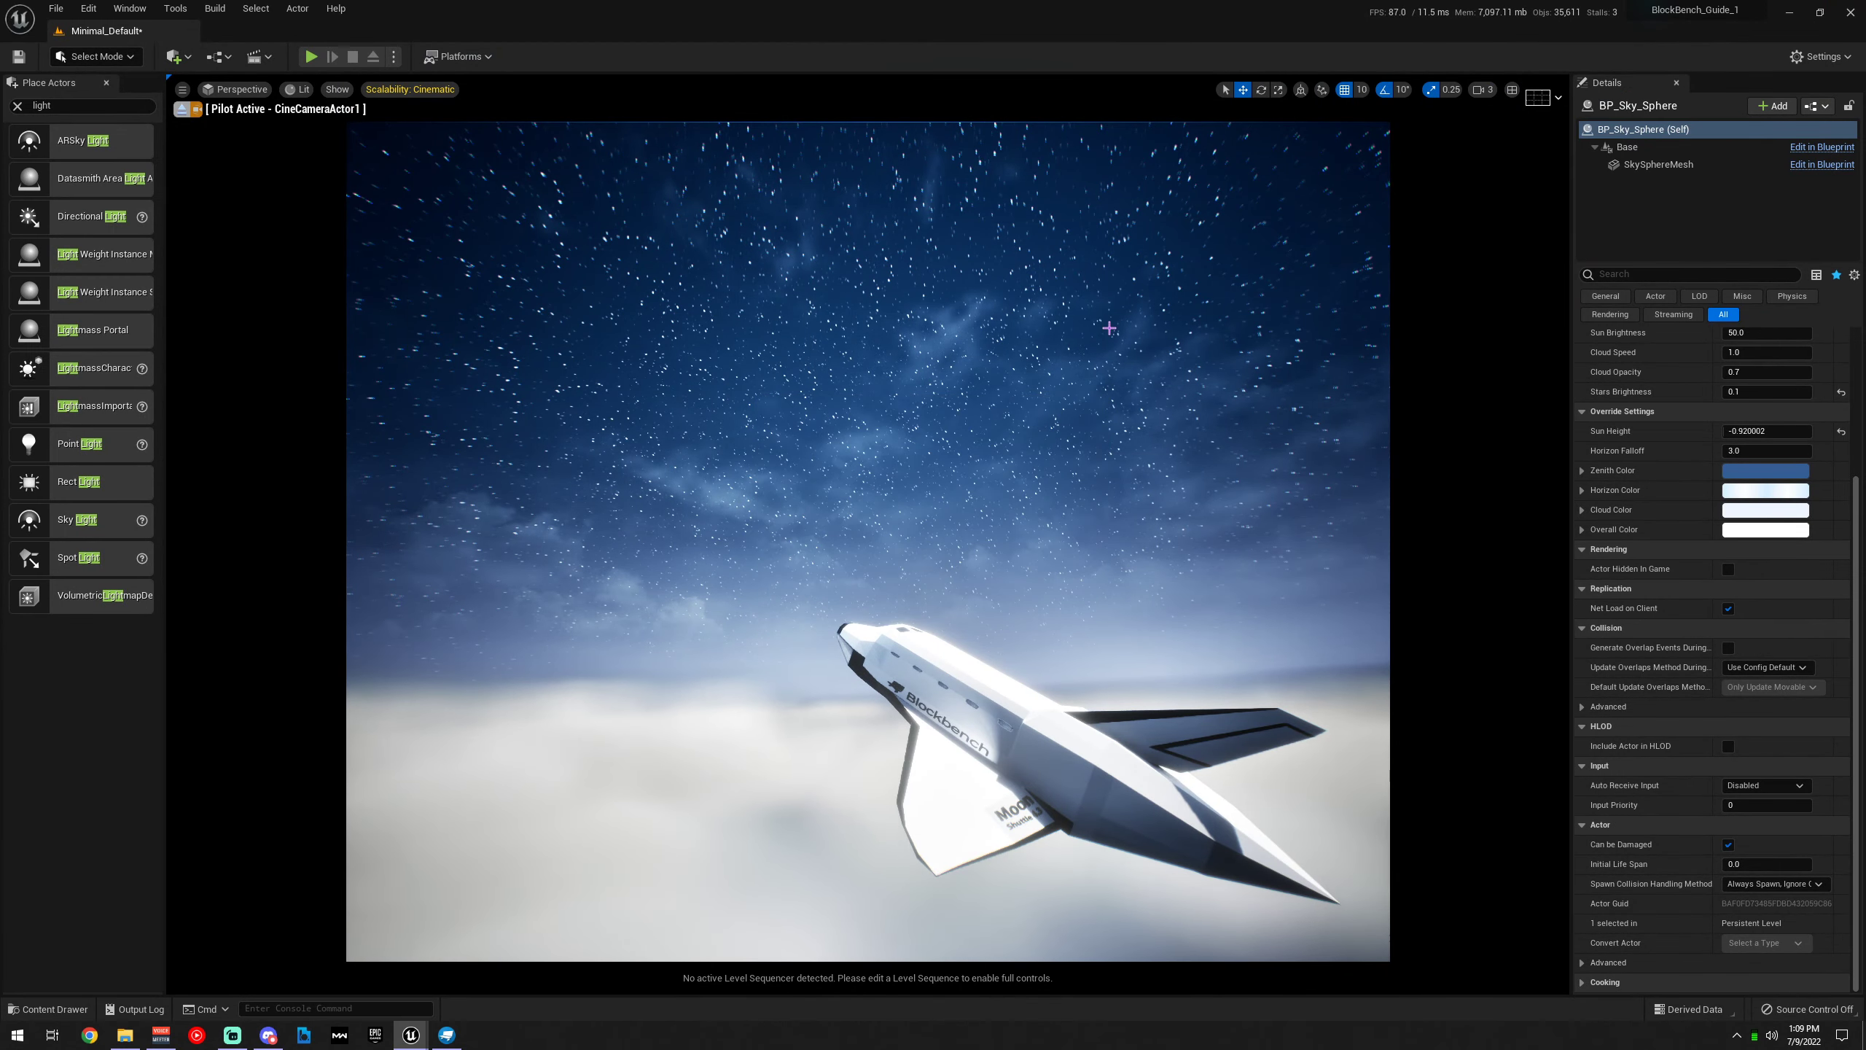
Switch to Blockbench to examine the original shuttle model from another angle, and return to Unreal Engine
{"action": "left_click", "coordinate": [446, 1035]}
{"action": "left_click_drag", "start_coordinate": [1435, 823], "coordinate": [1341, 792]}
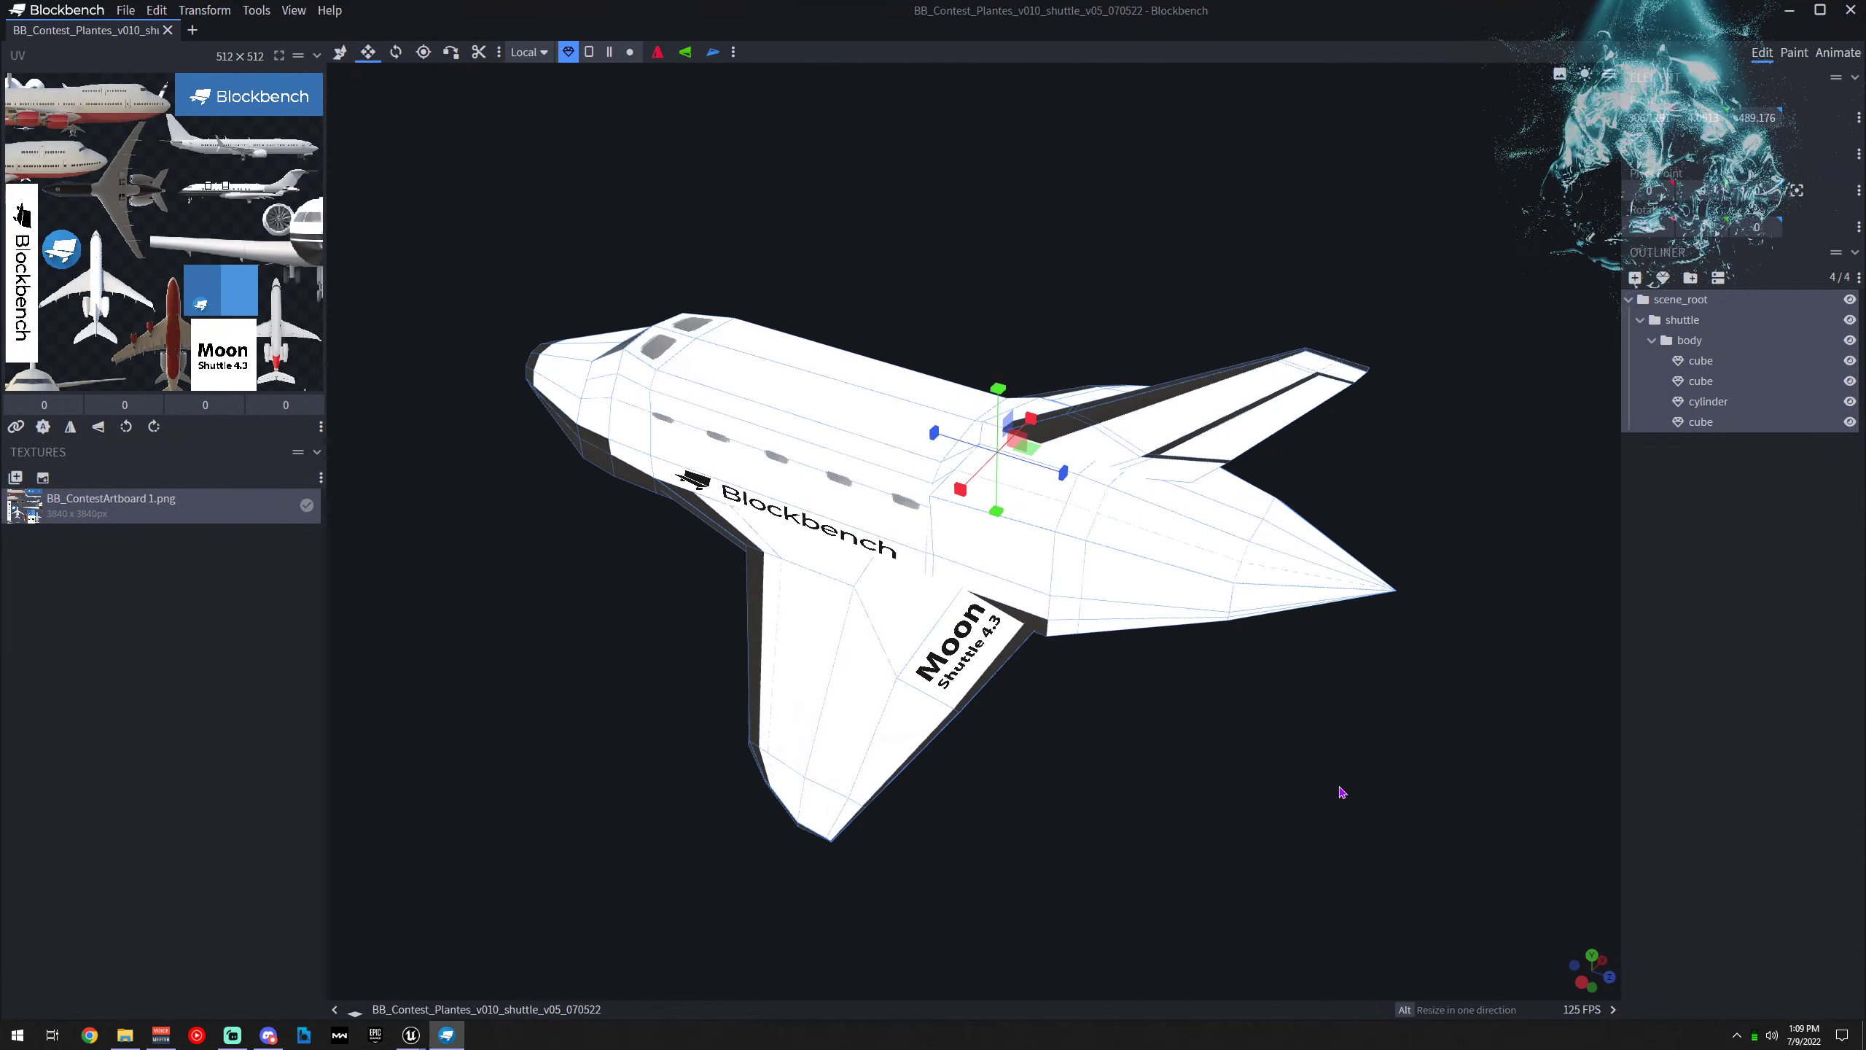
{"action": "left_click", "coordinate": [415, 1033]}
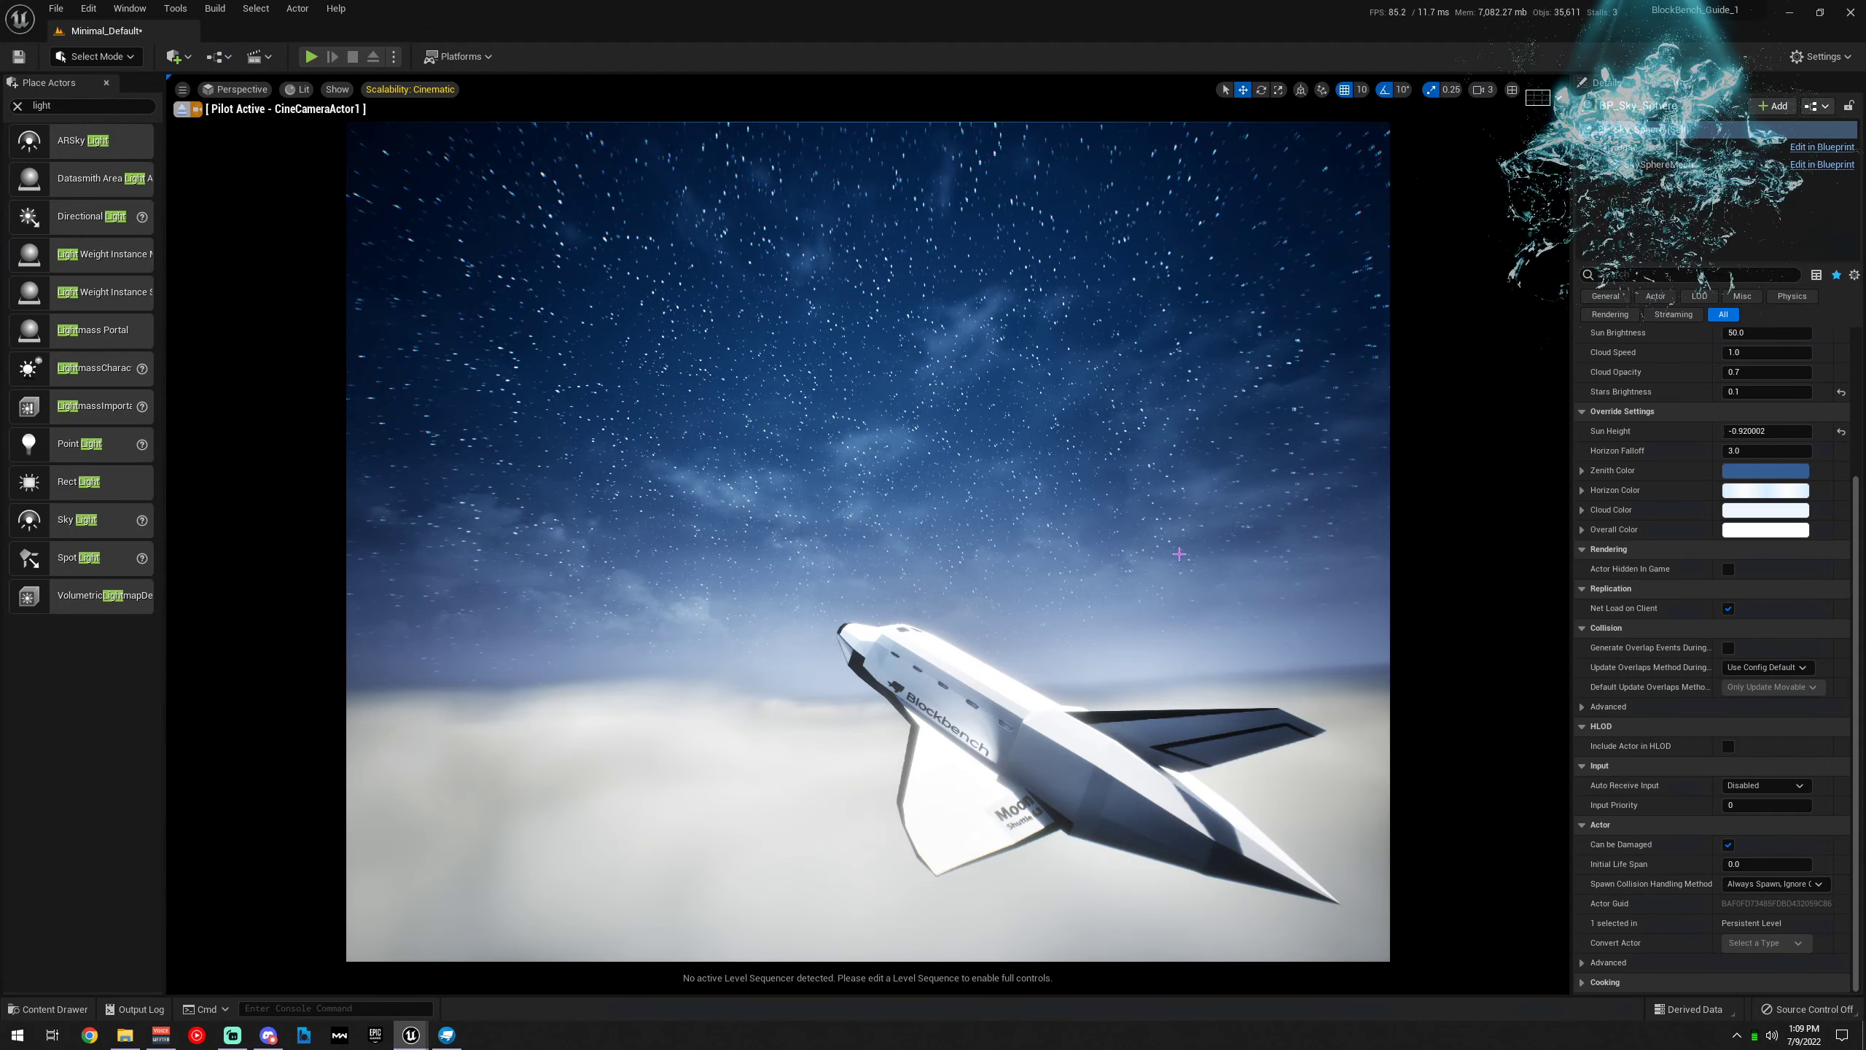